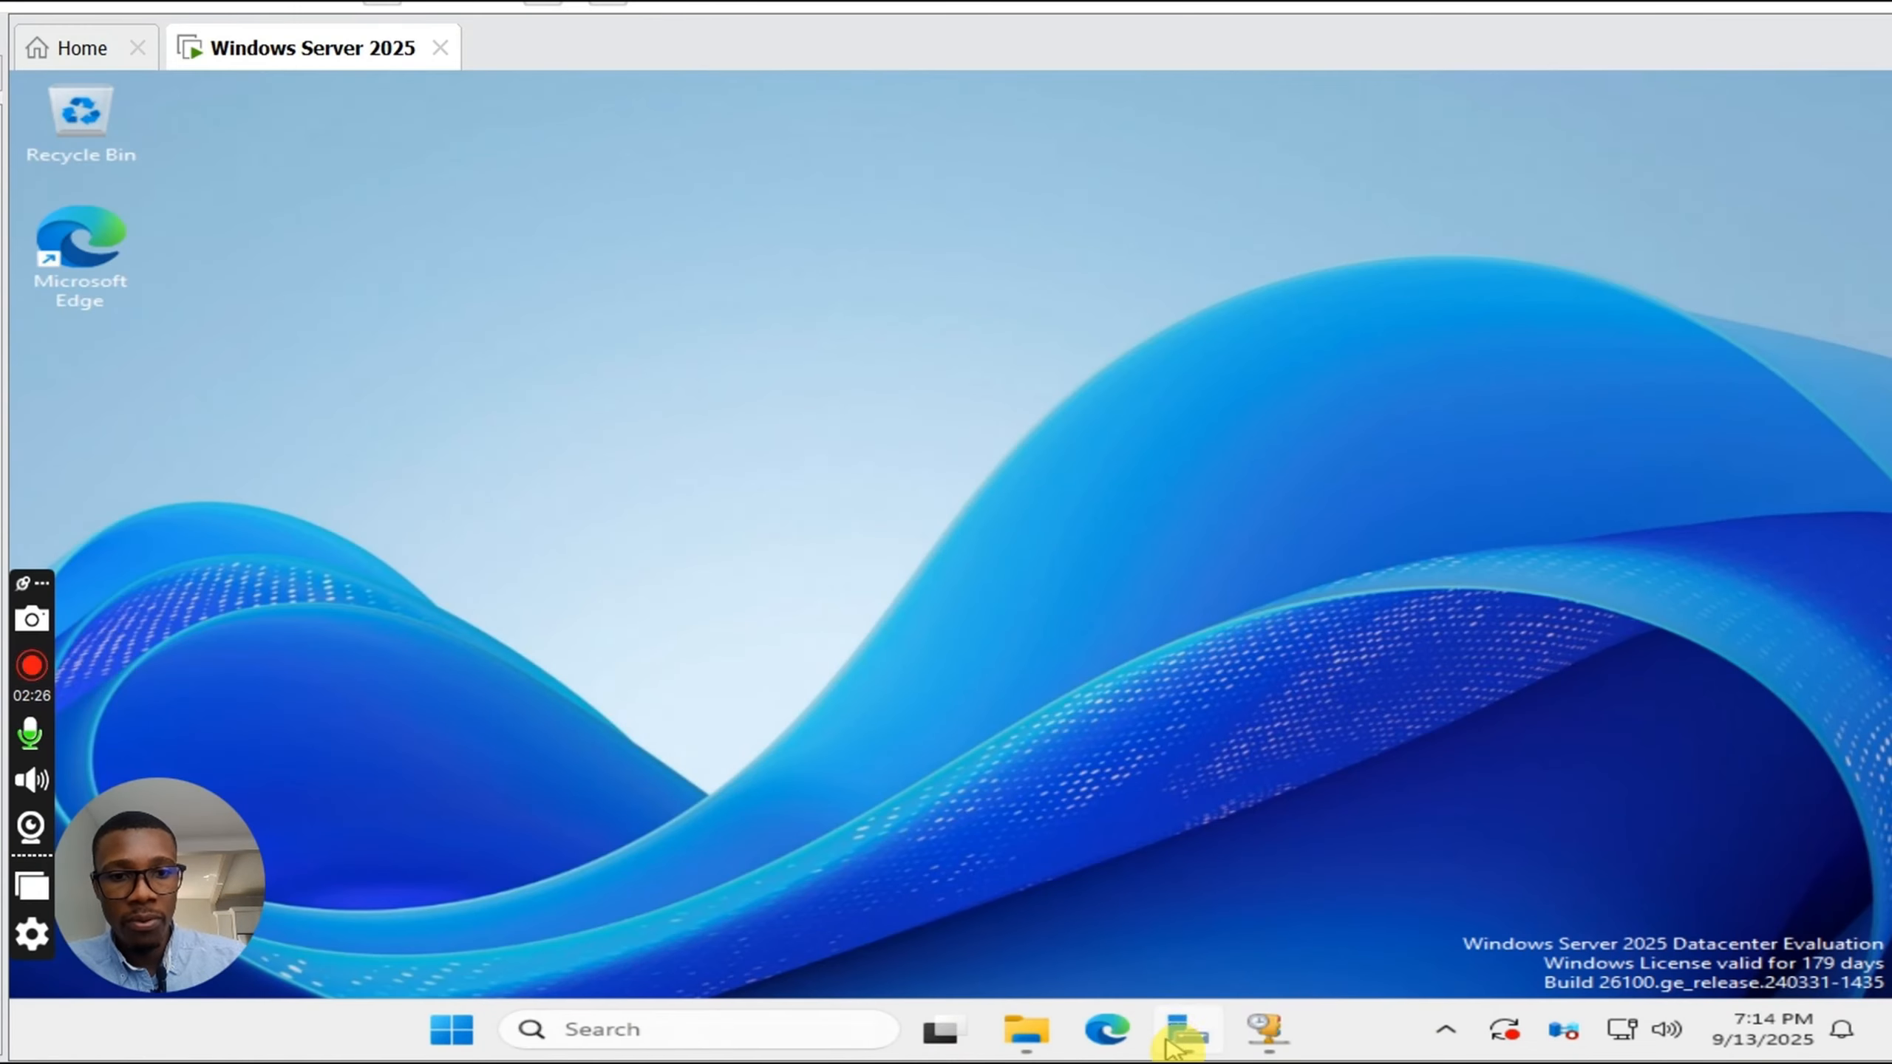
- Start a role-based Add Roles and Features install on CAN-DC01 and tick Windows Deployment Services
click(1169, 1043)
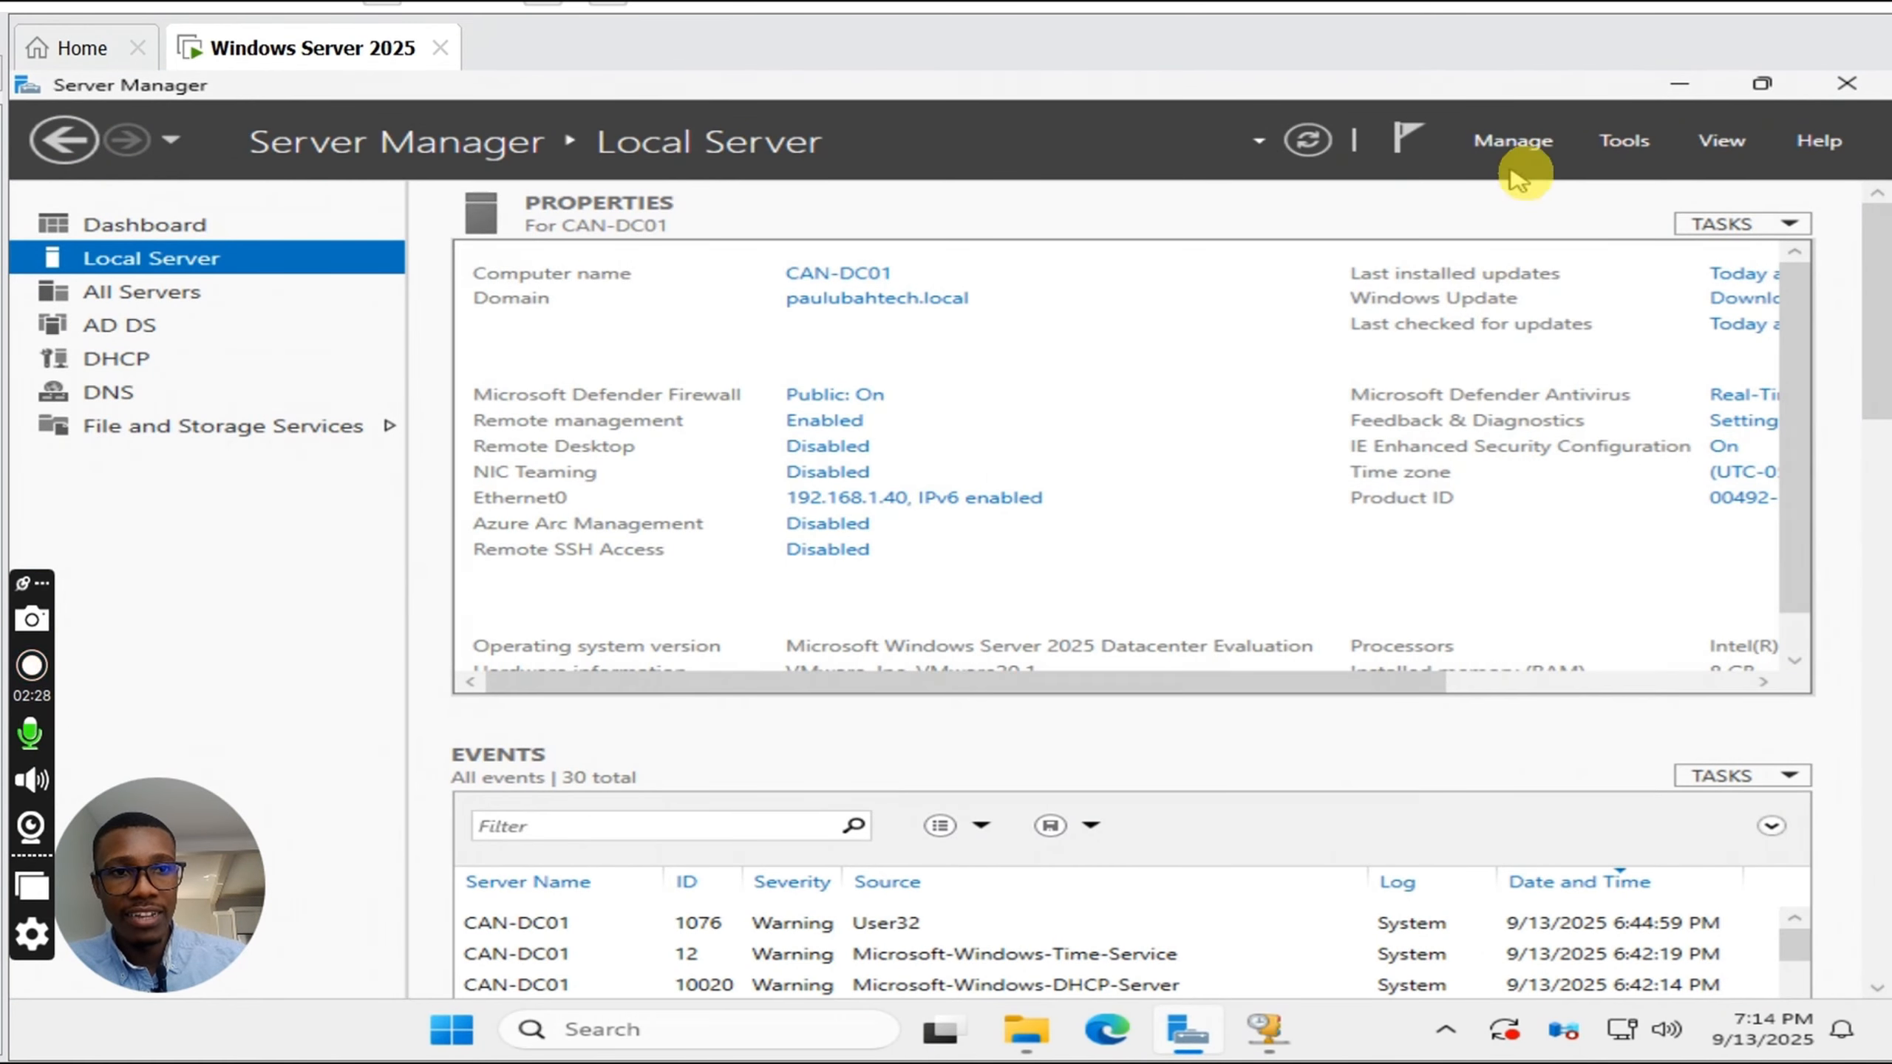
click(1535, 149)
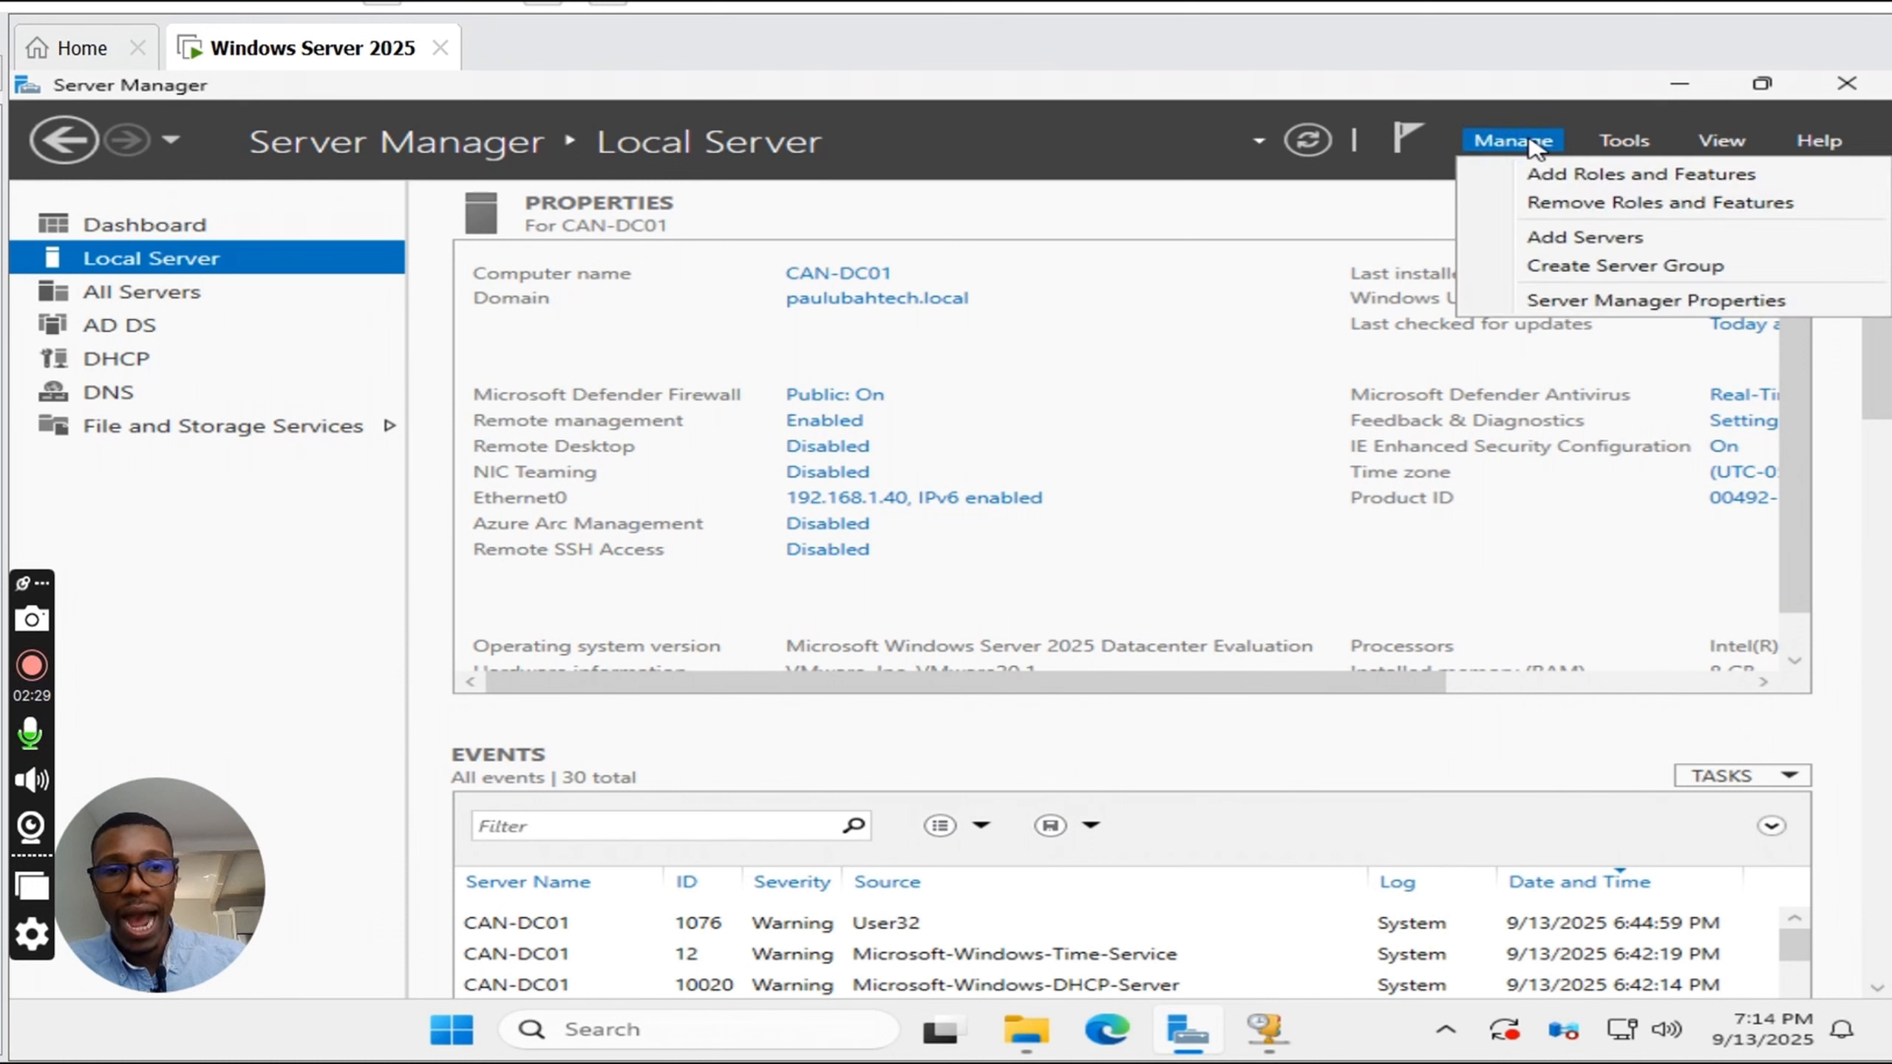
click(1586, 179)
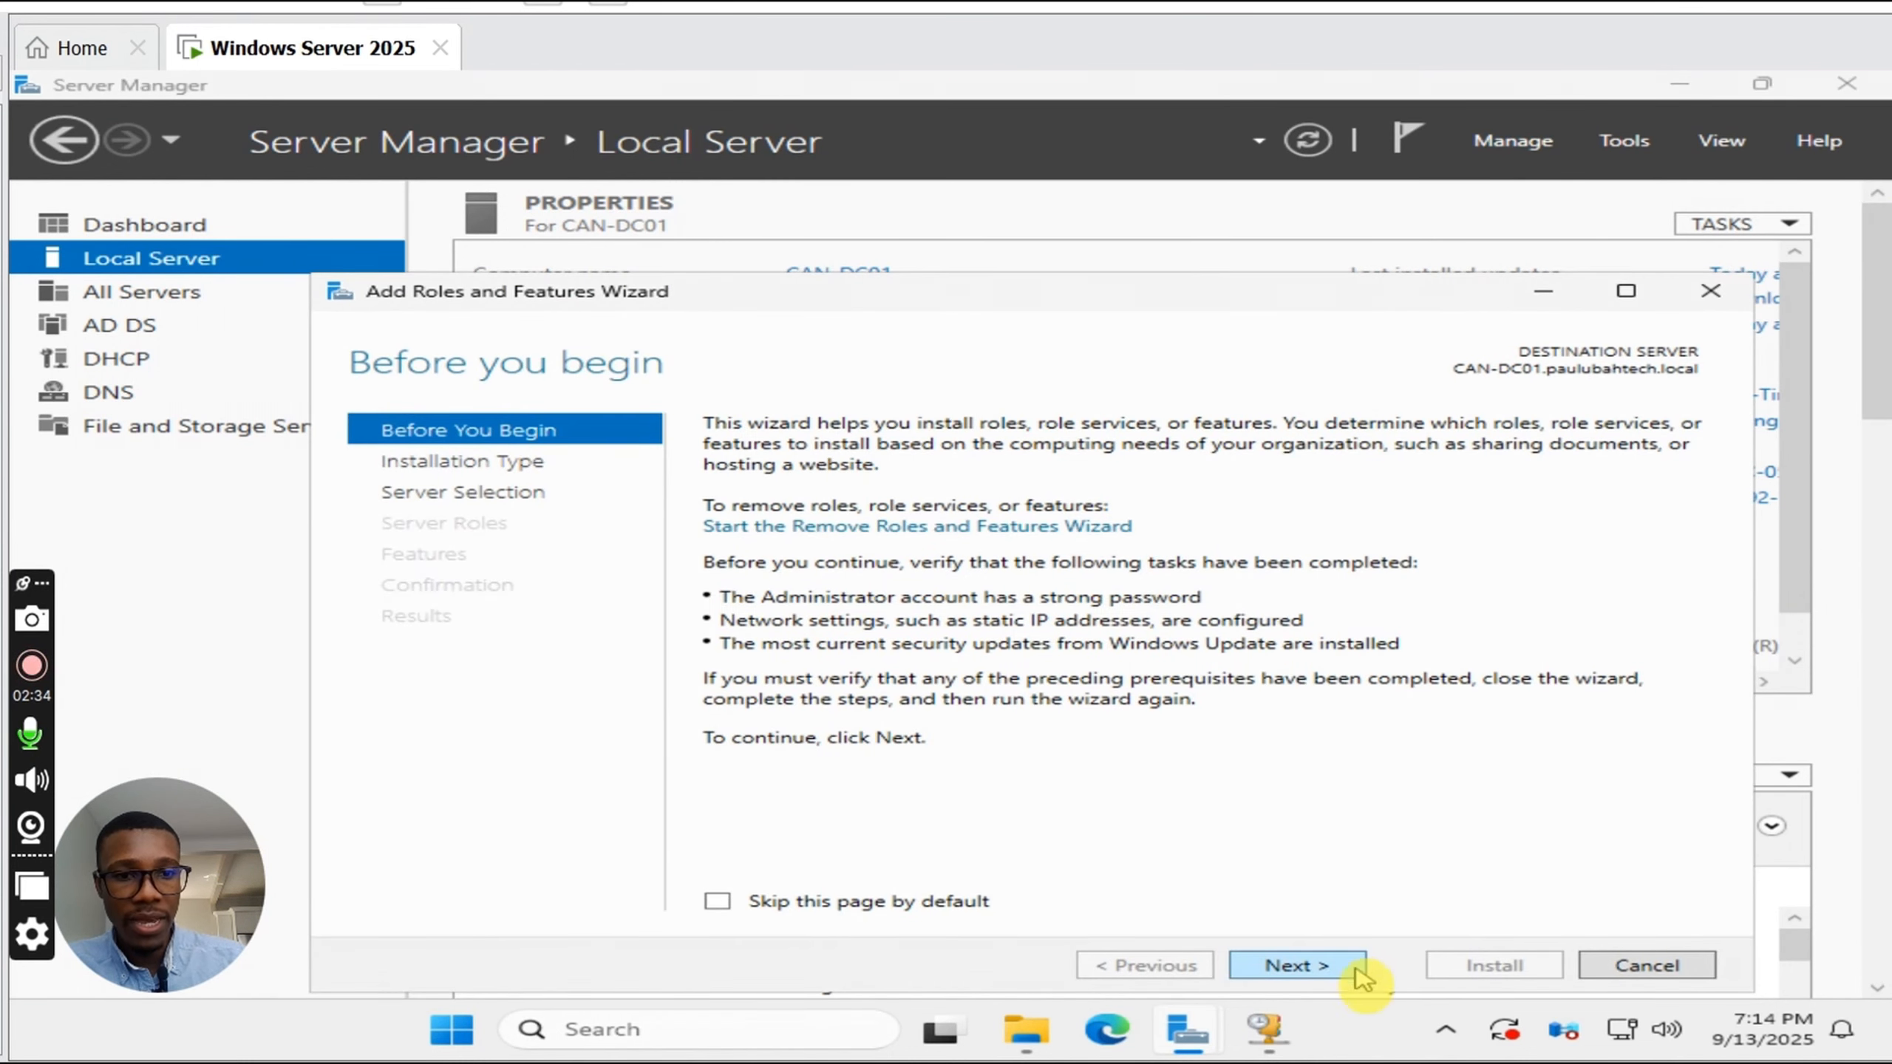
click(1331, 971)
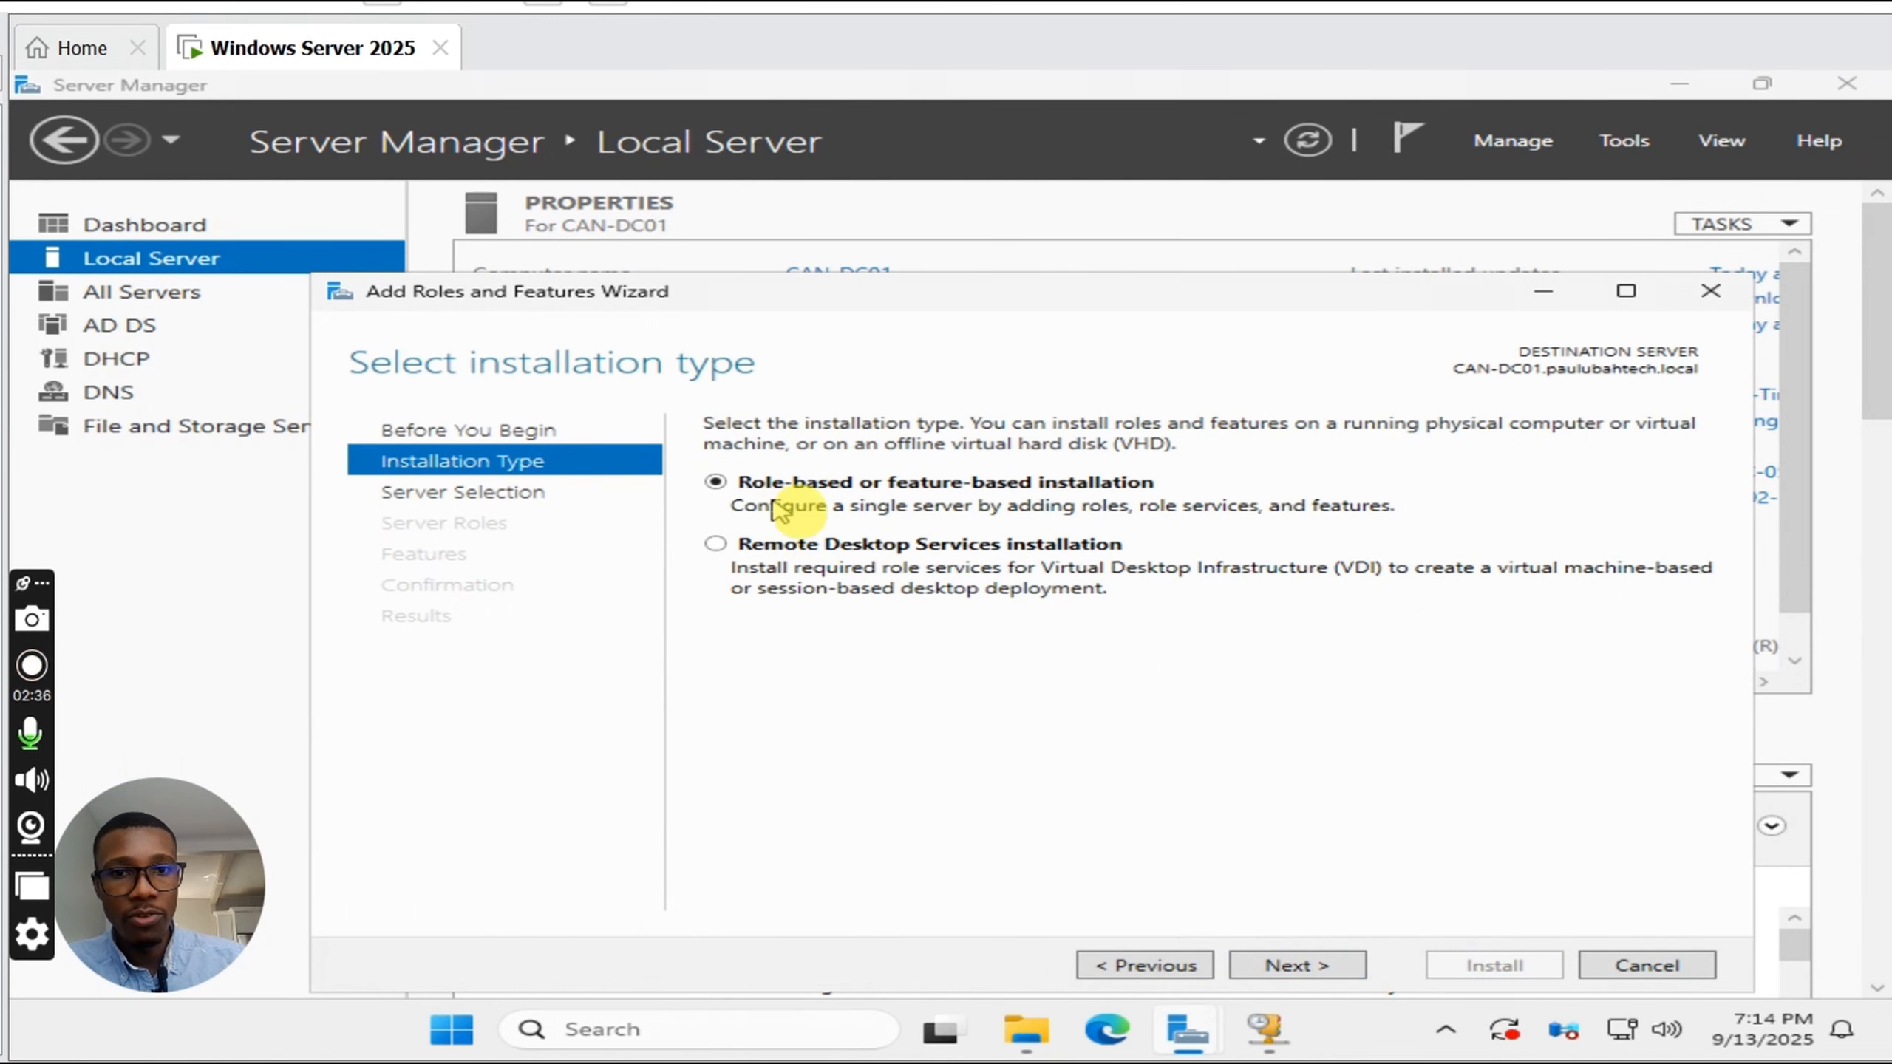
click(1313, 968)
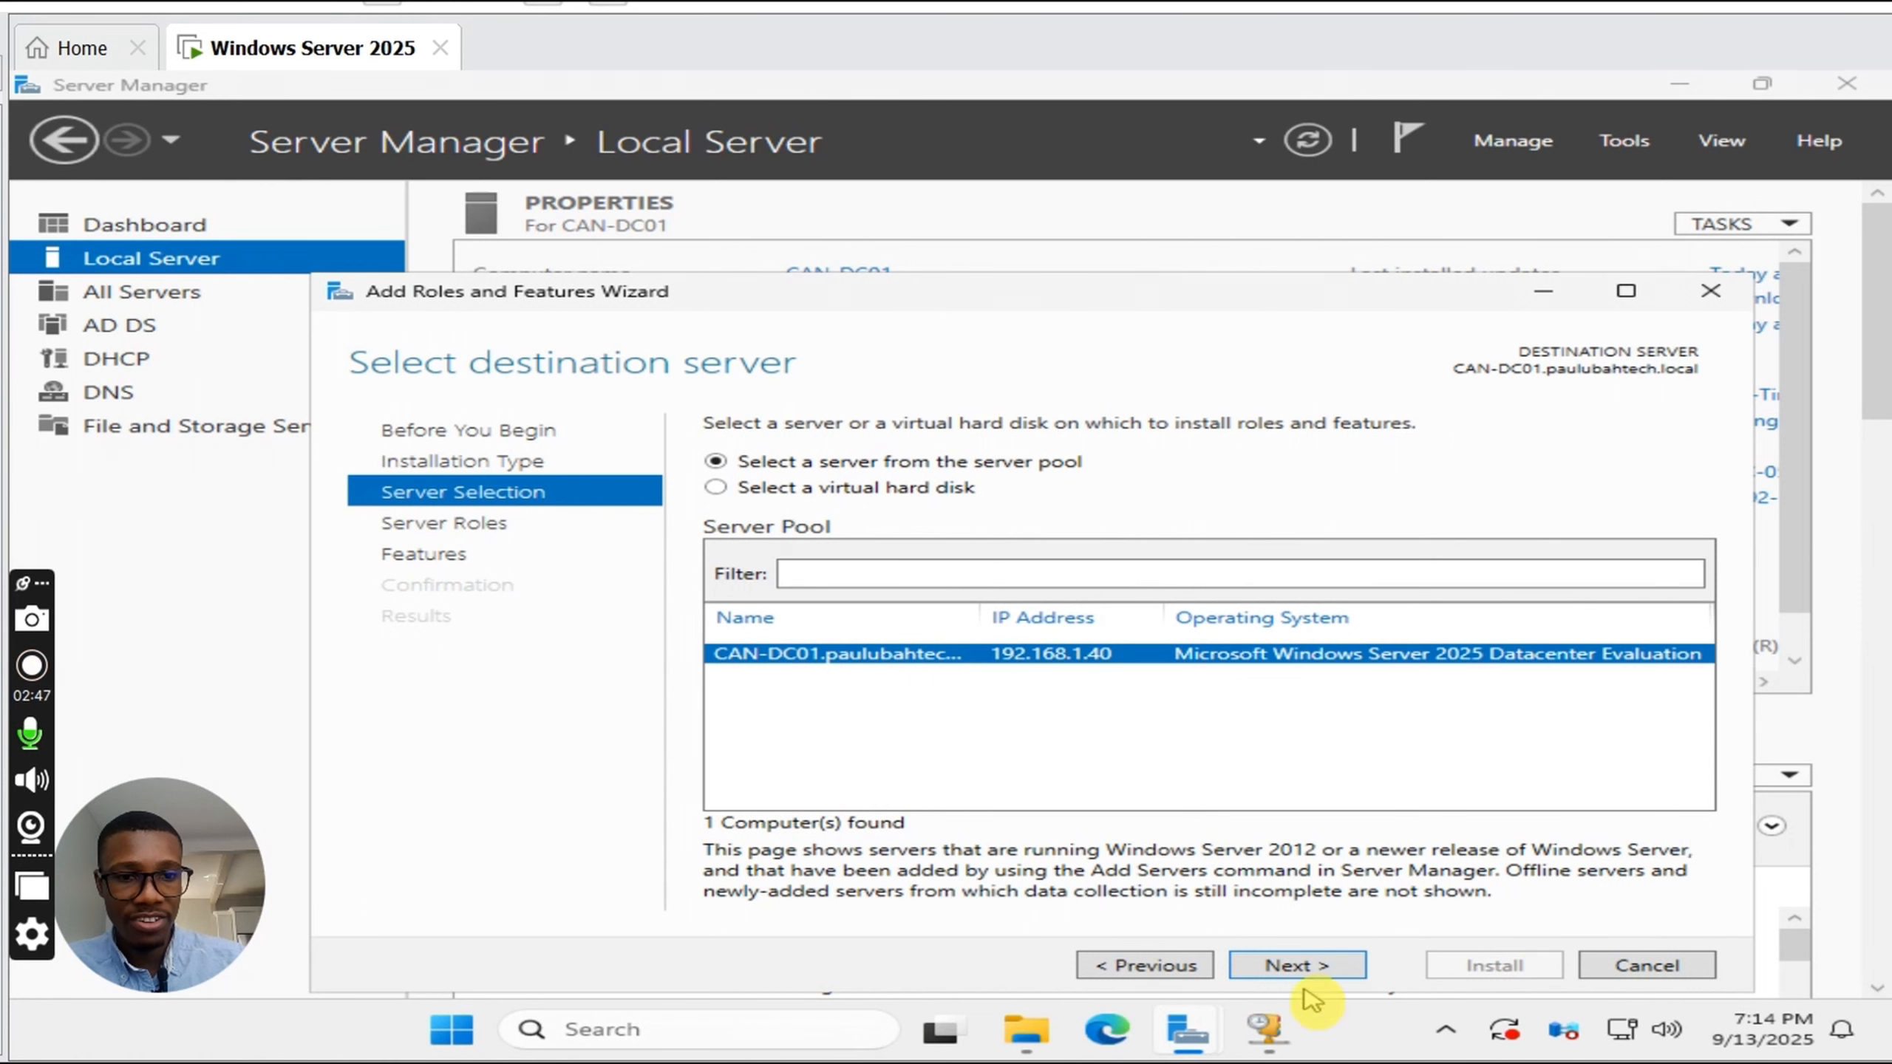
click(1297, 965)
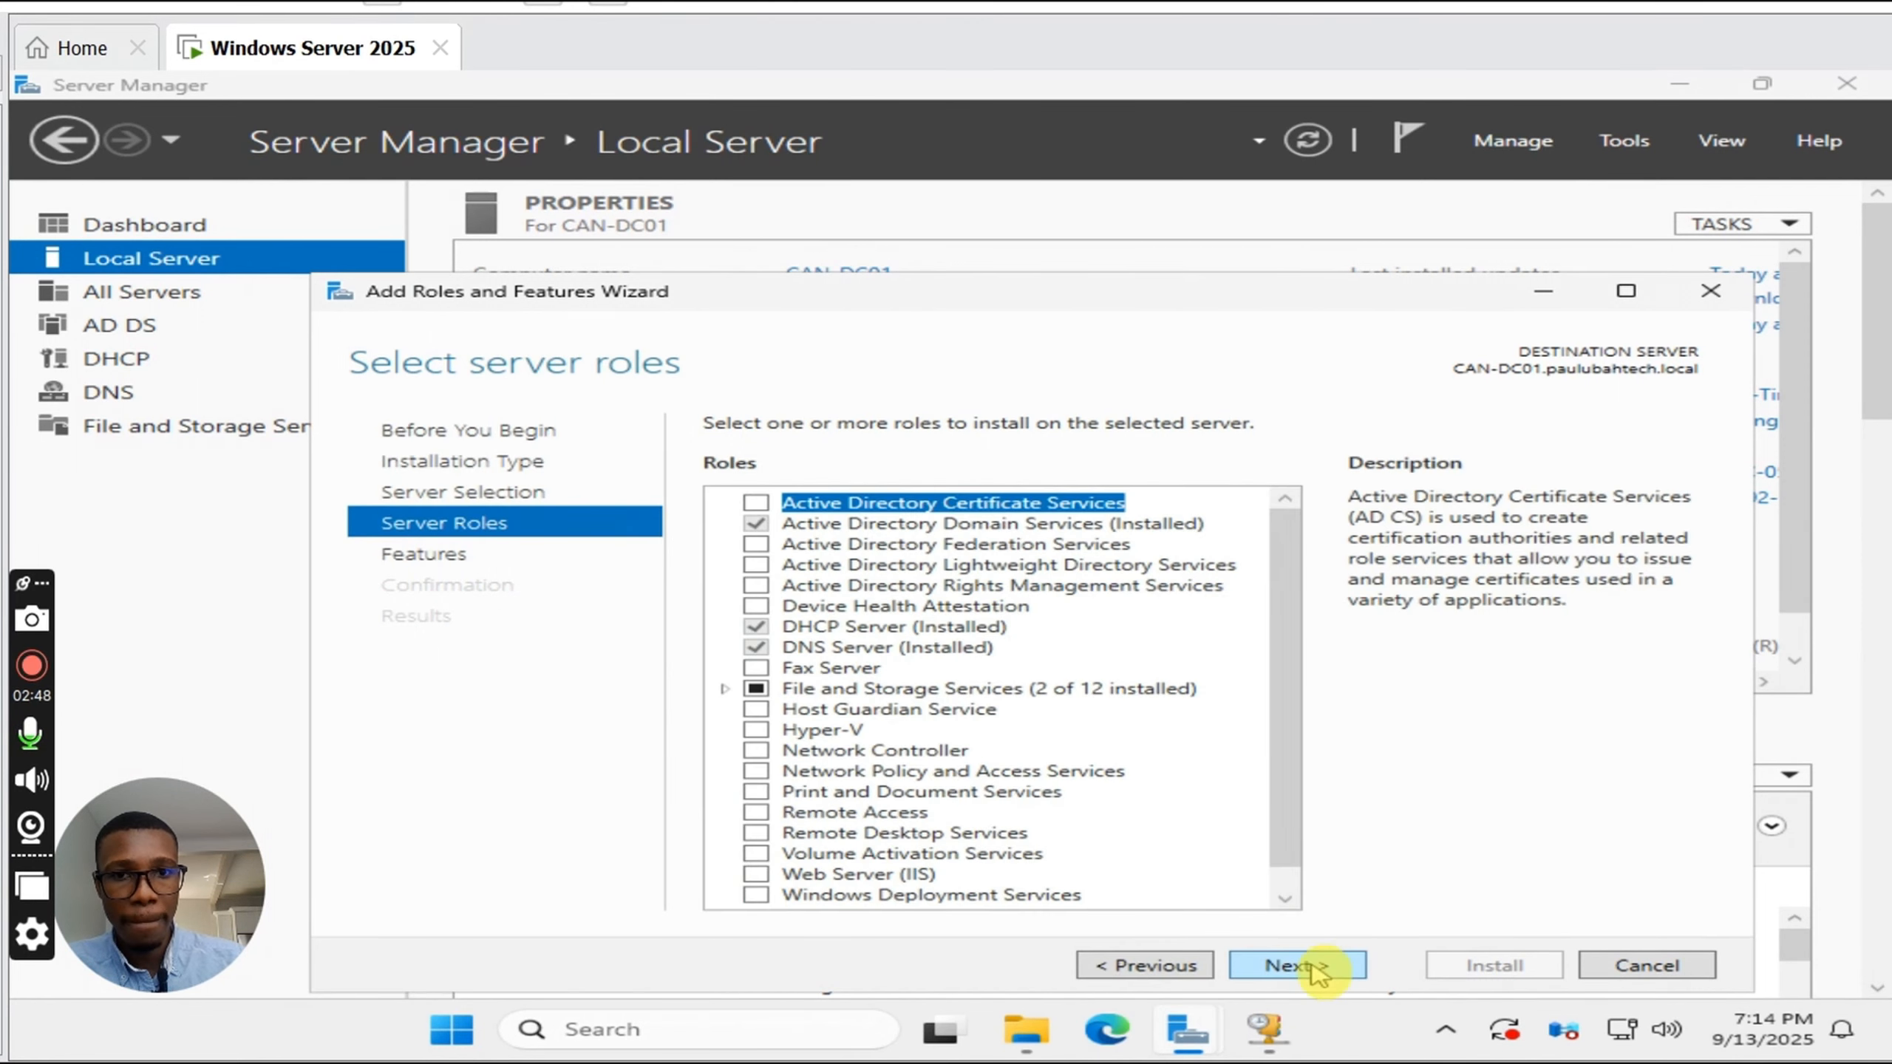
scroll(1054, 796, down, 1)
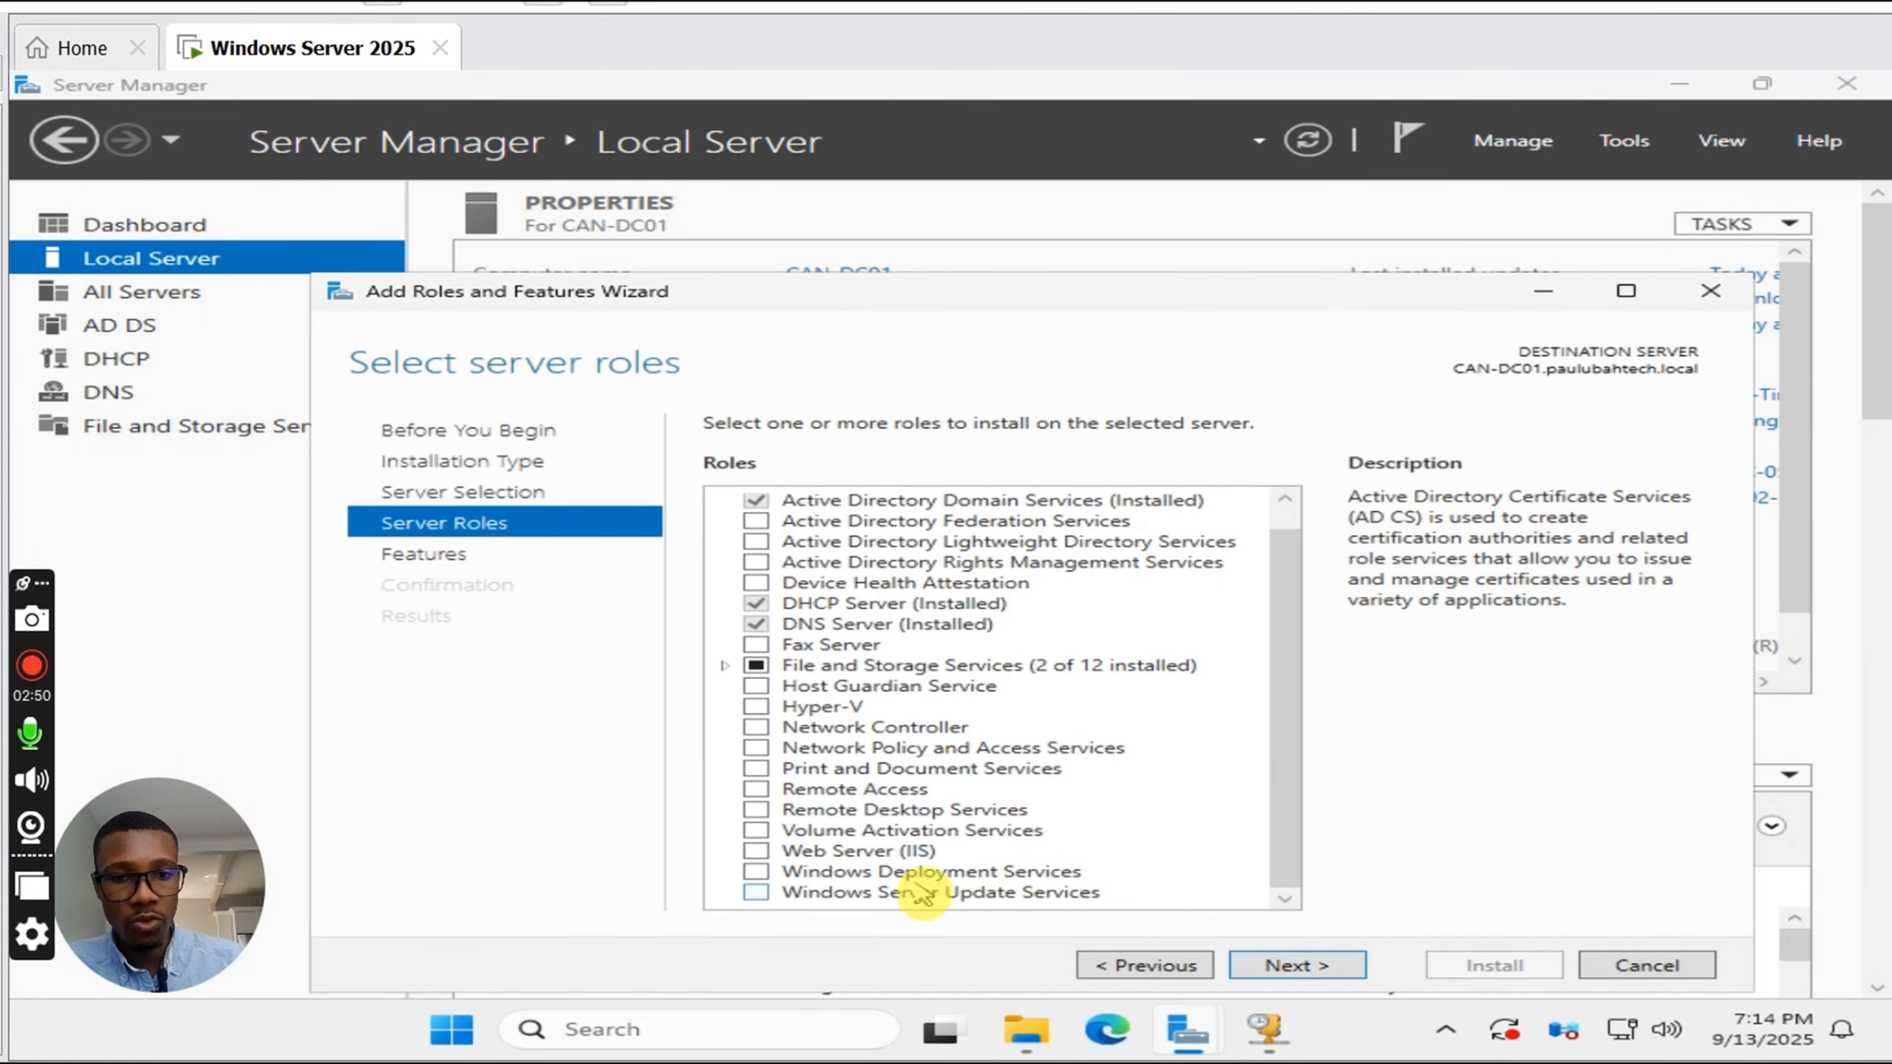
click(767, 873)
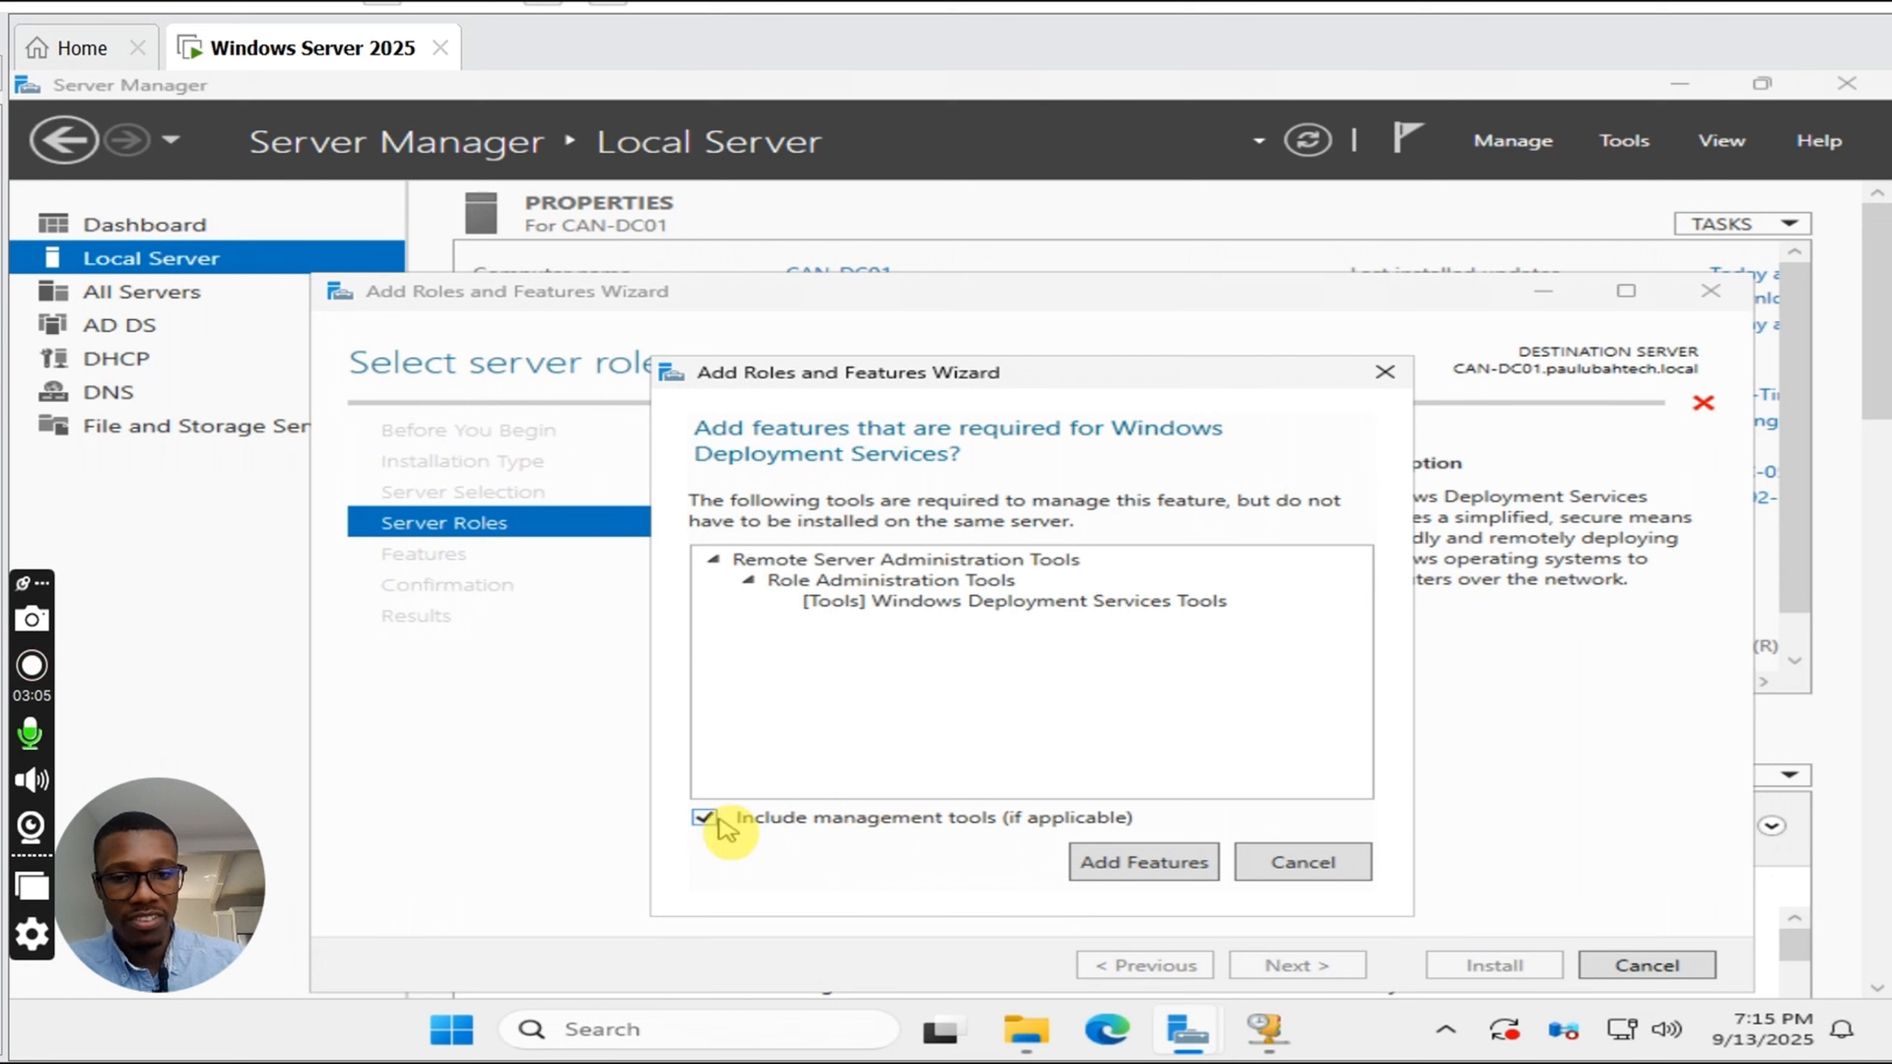
- Add the WDS management tools, keep Deployment Server and Transport Server, and install the role
click(1142, 863)
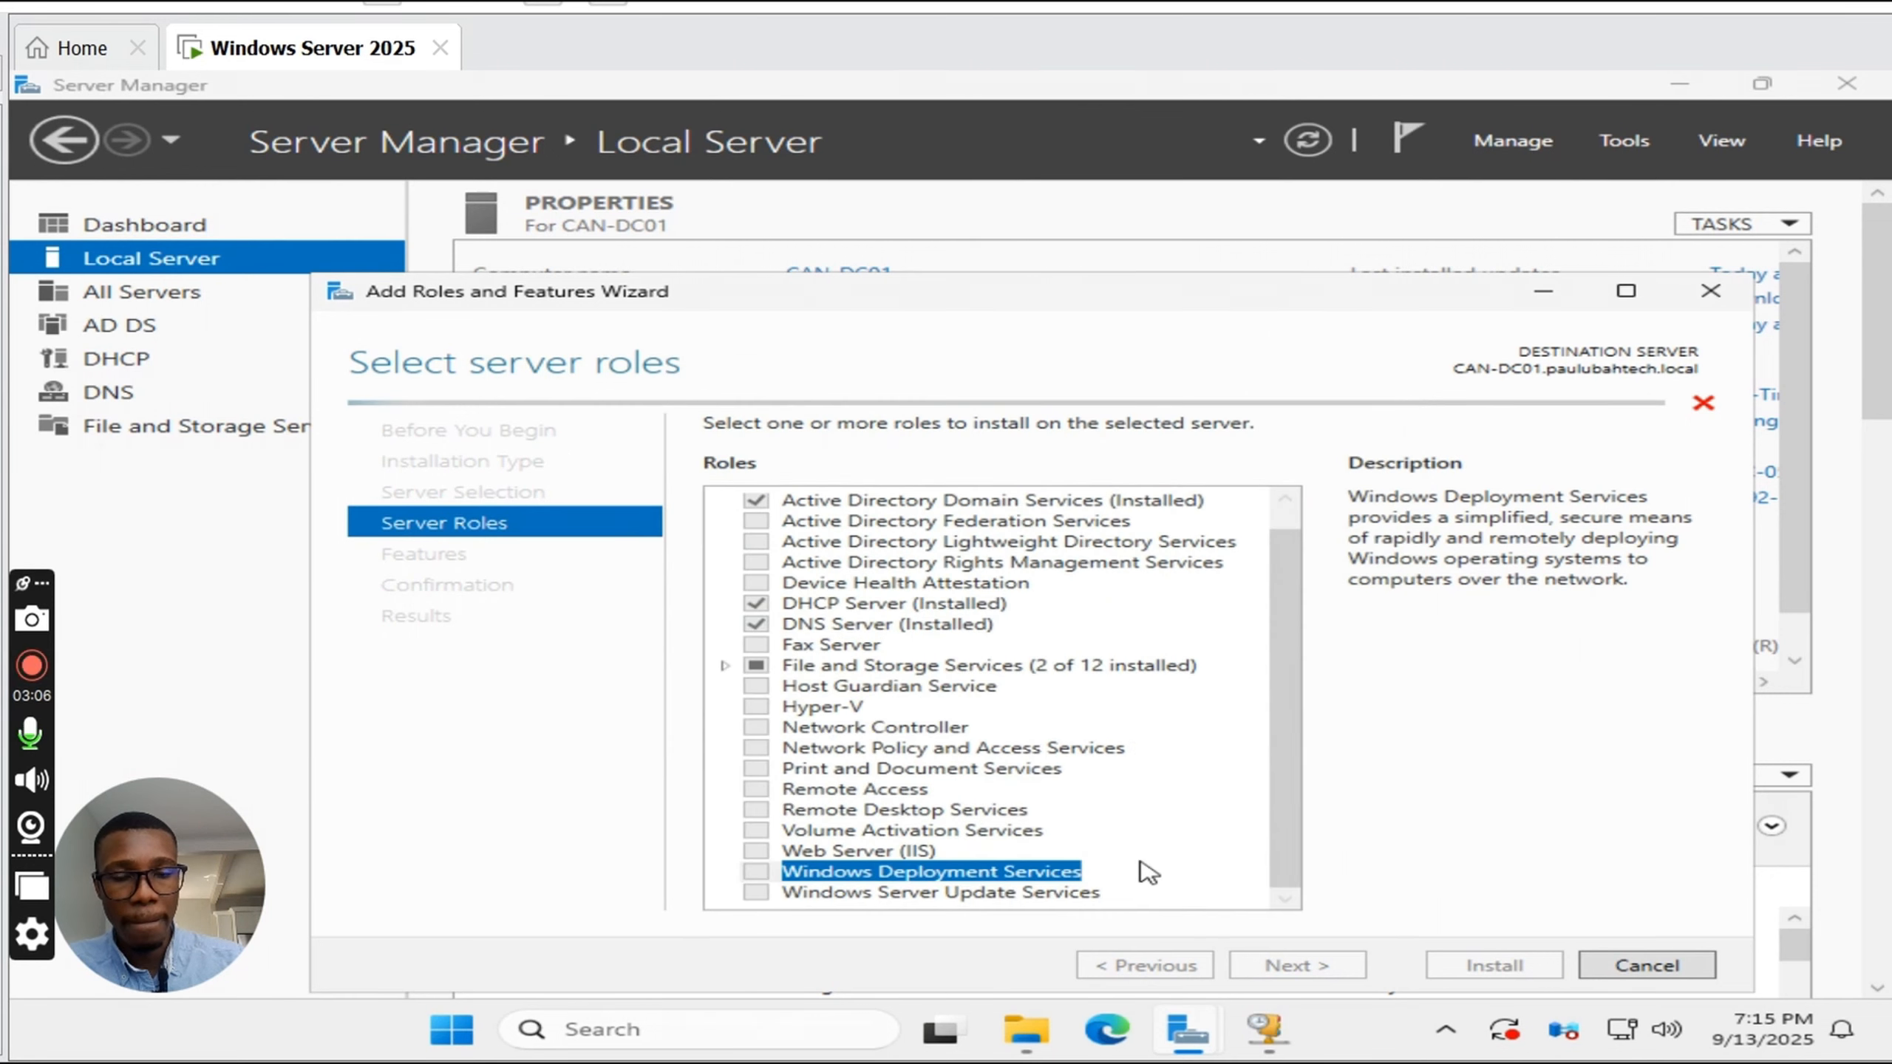
click(1296, 965)
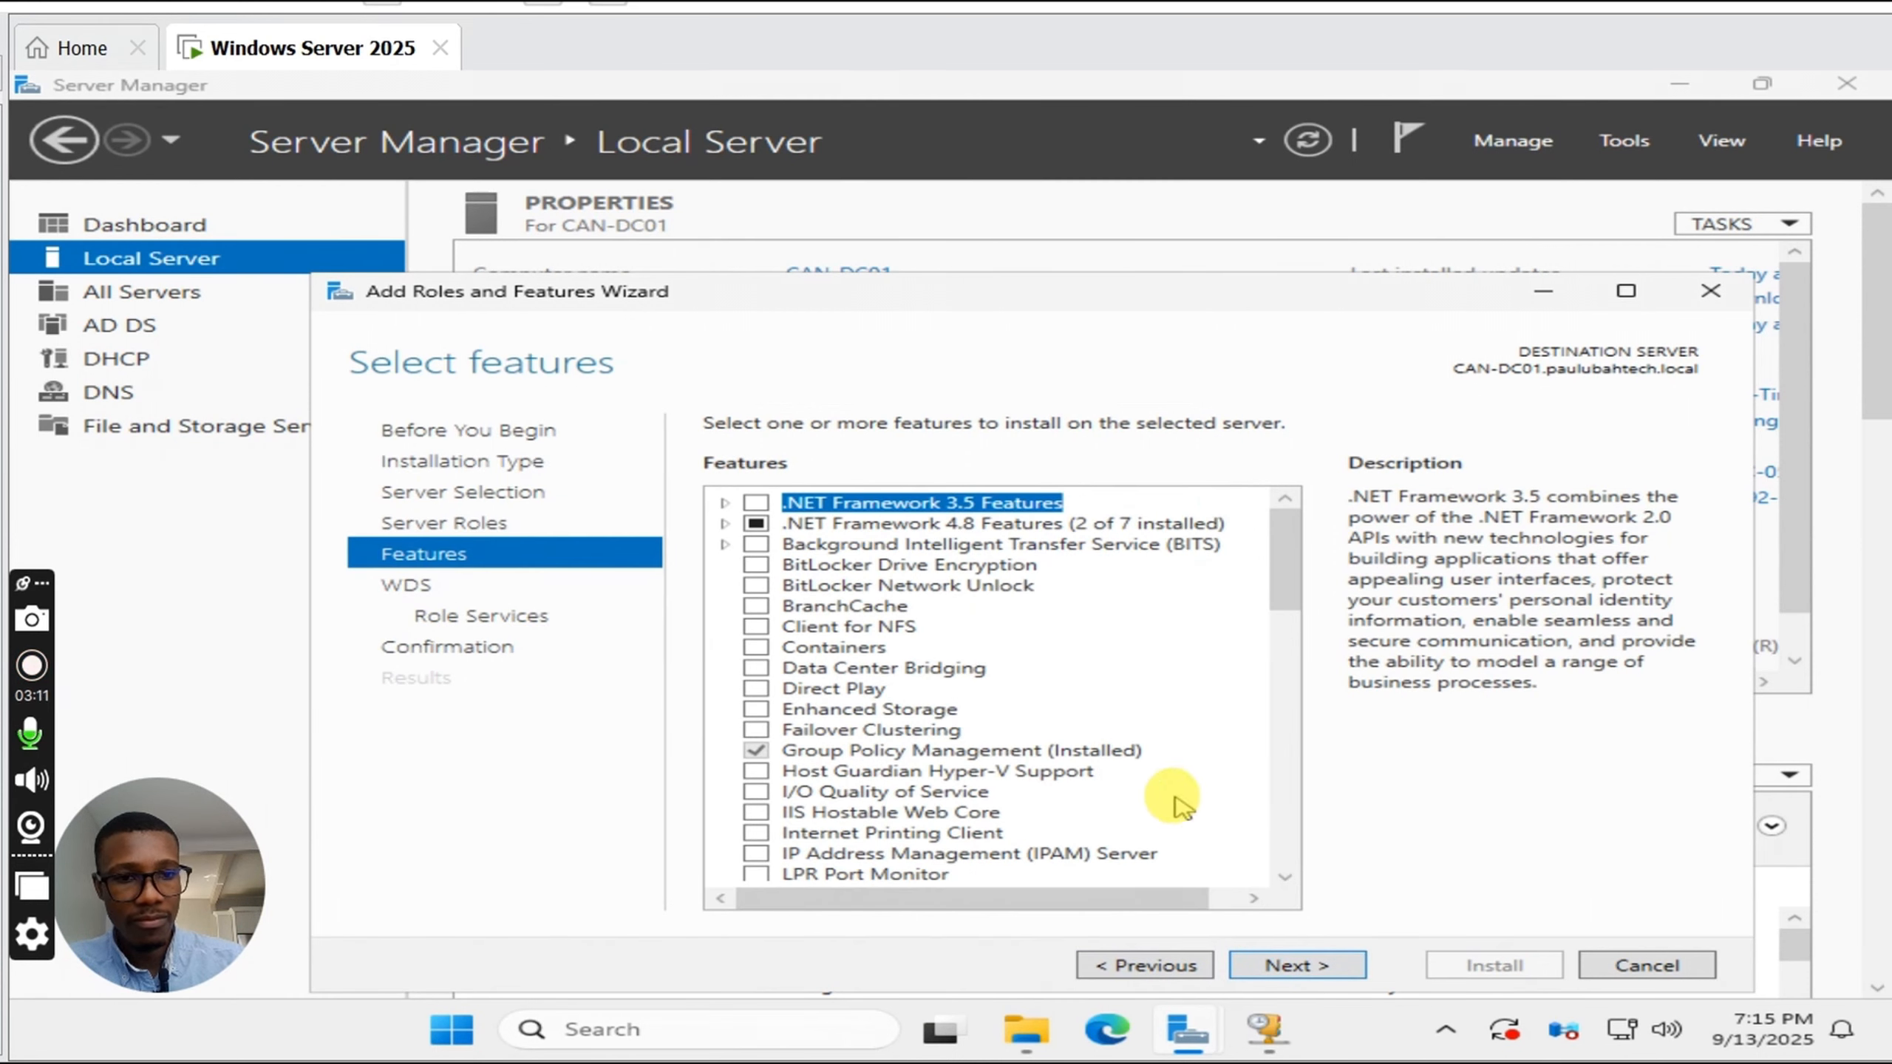
scroll(1087, 835, down, 2)
scroll(1085, 838, down, 3)
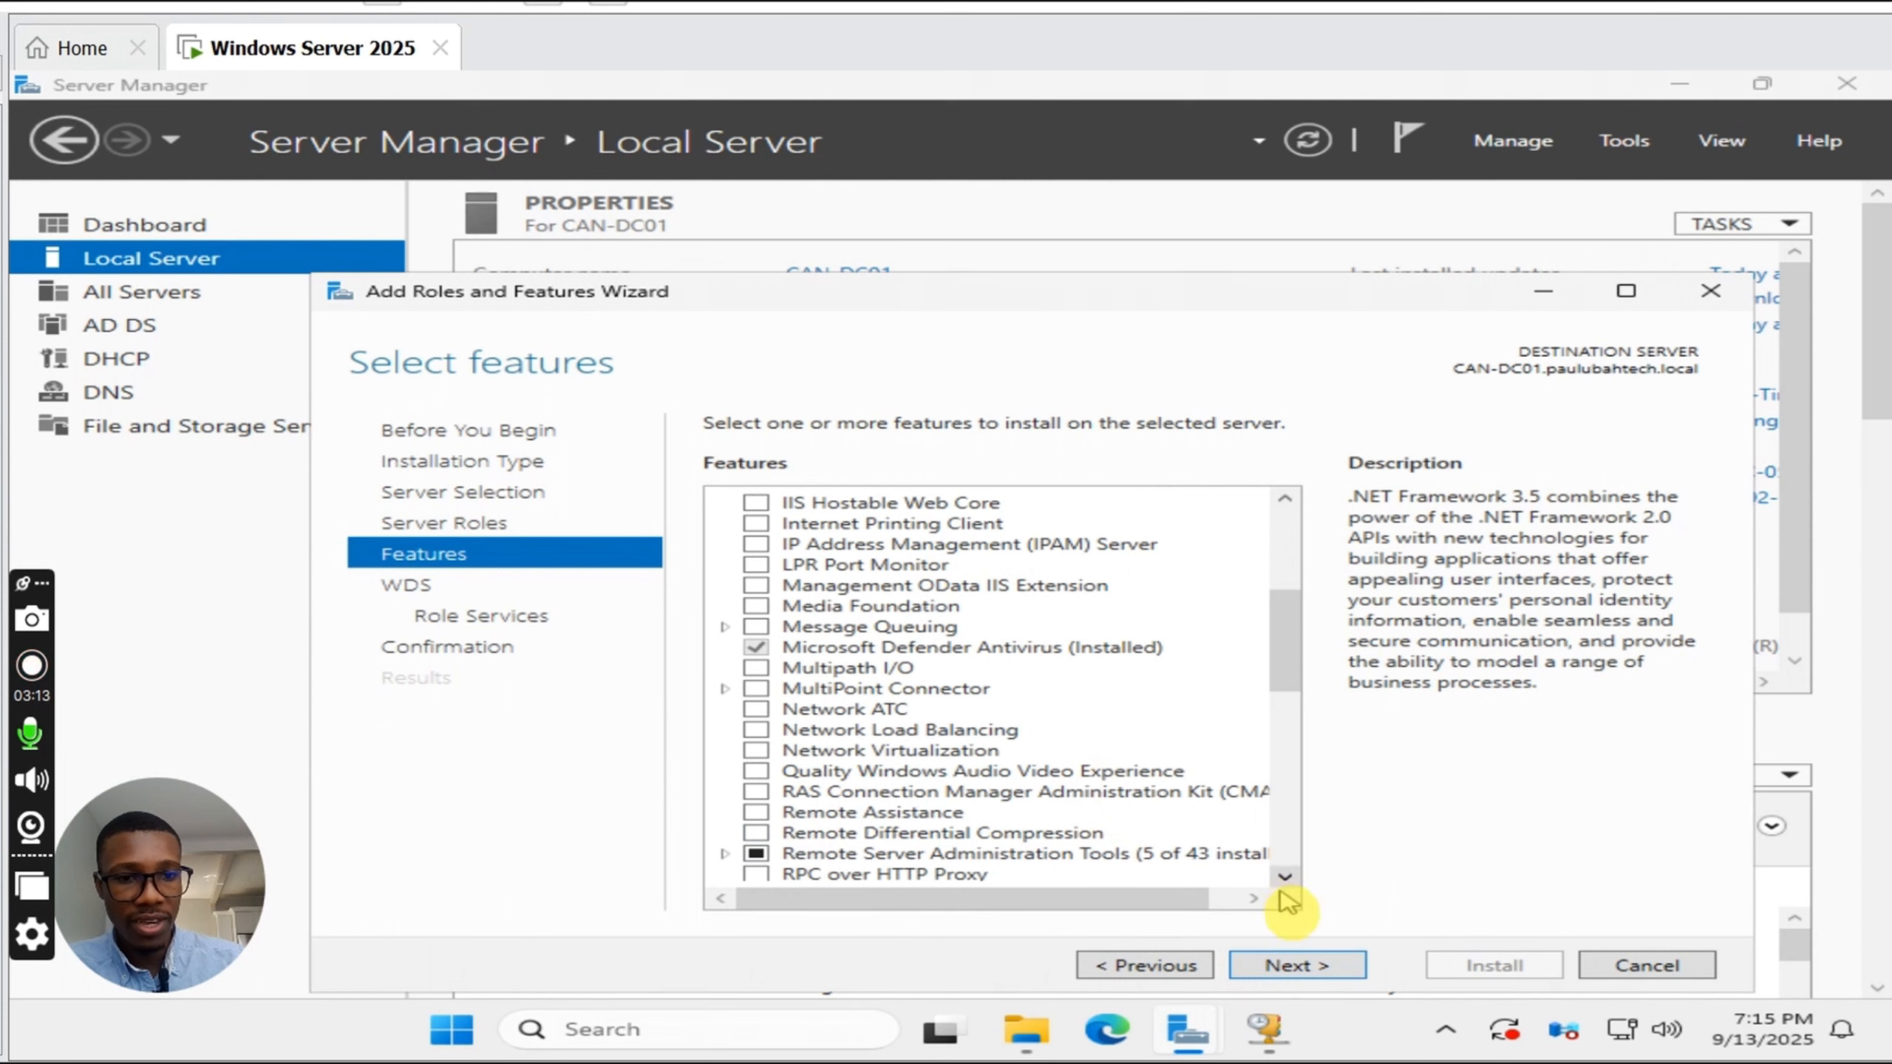
click(1298, 966)
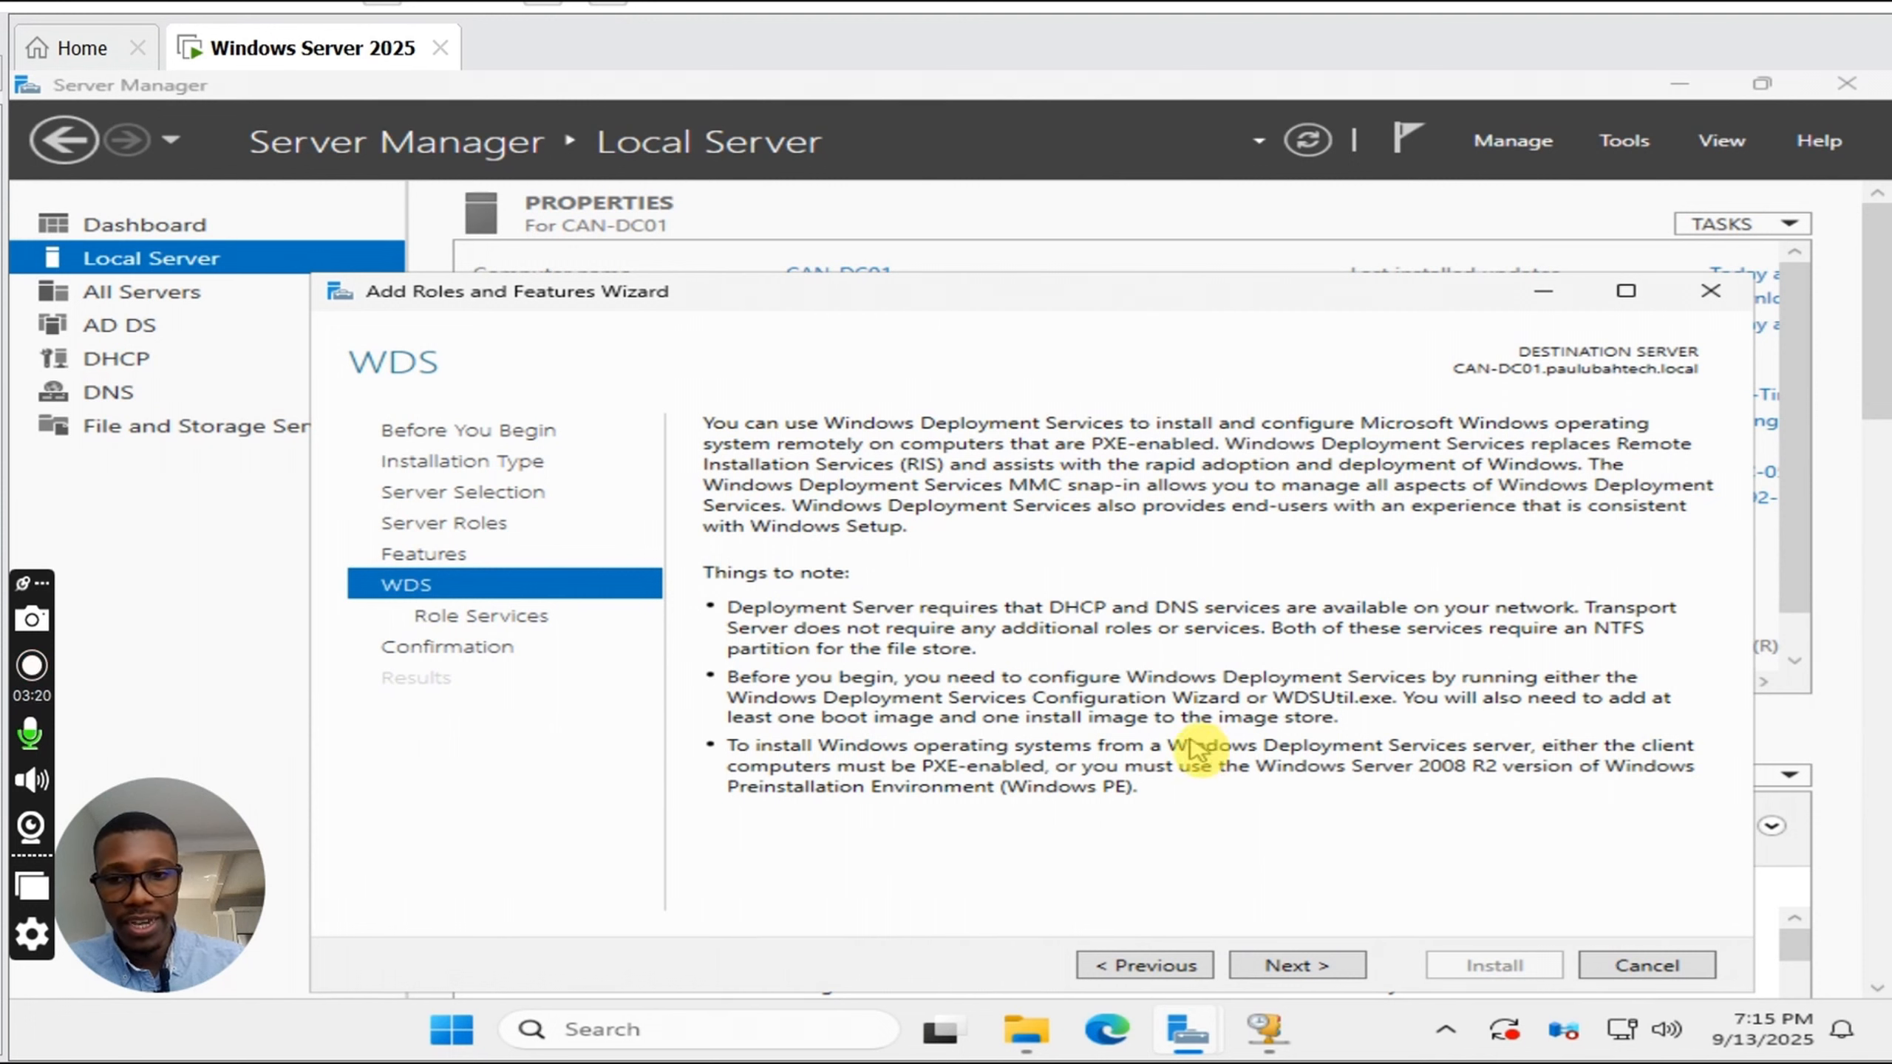
click(1303, 966)
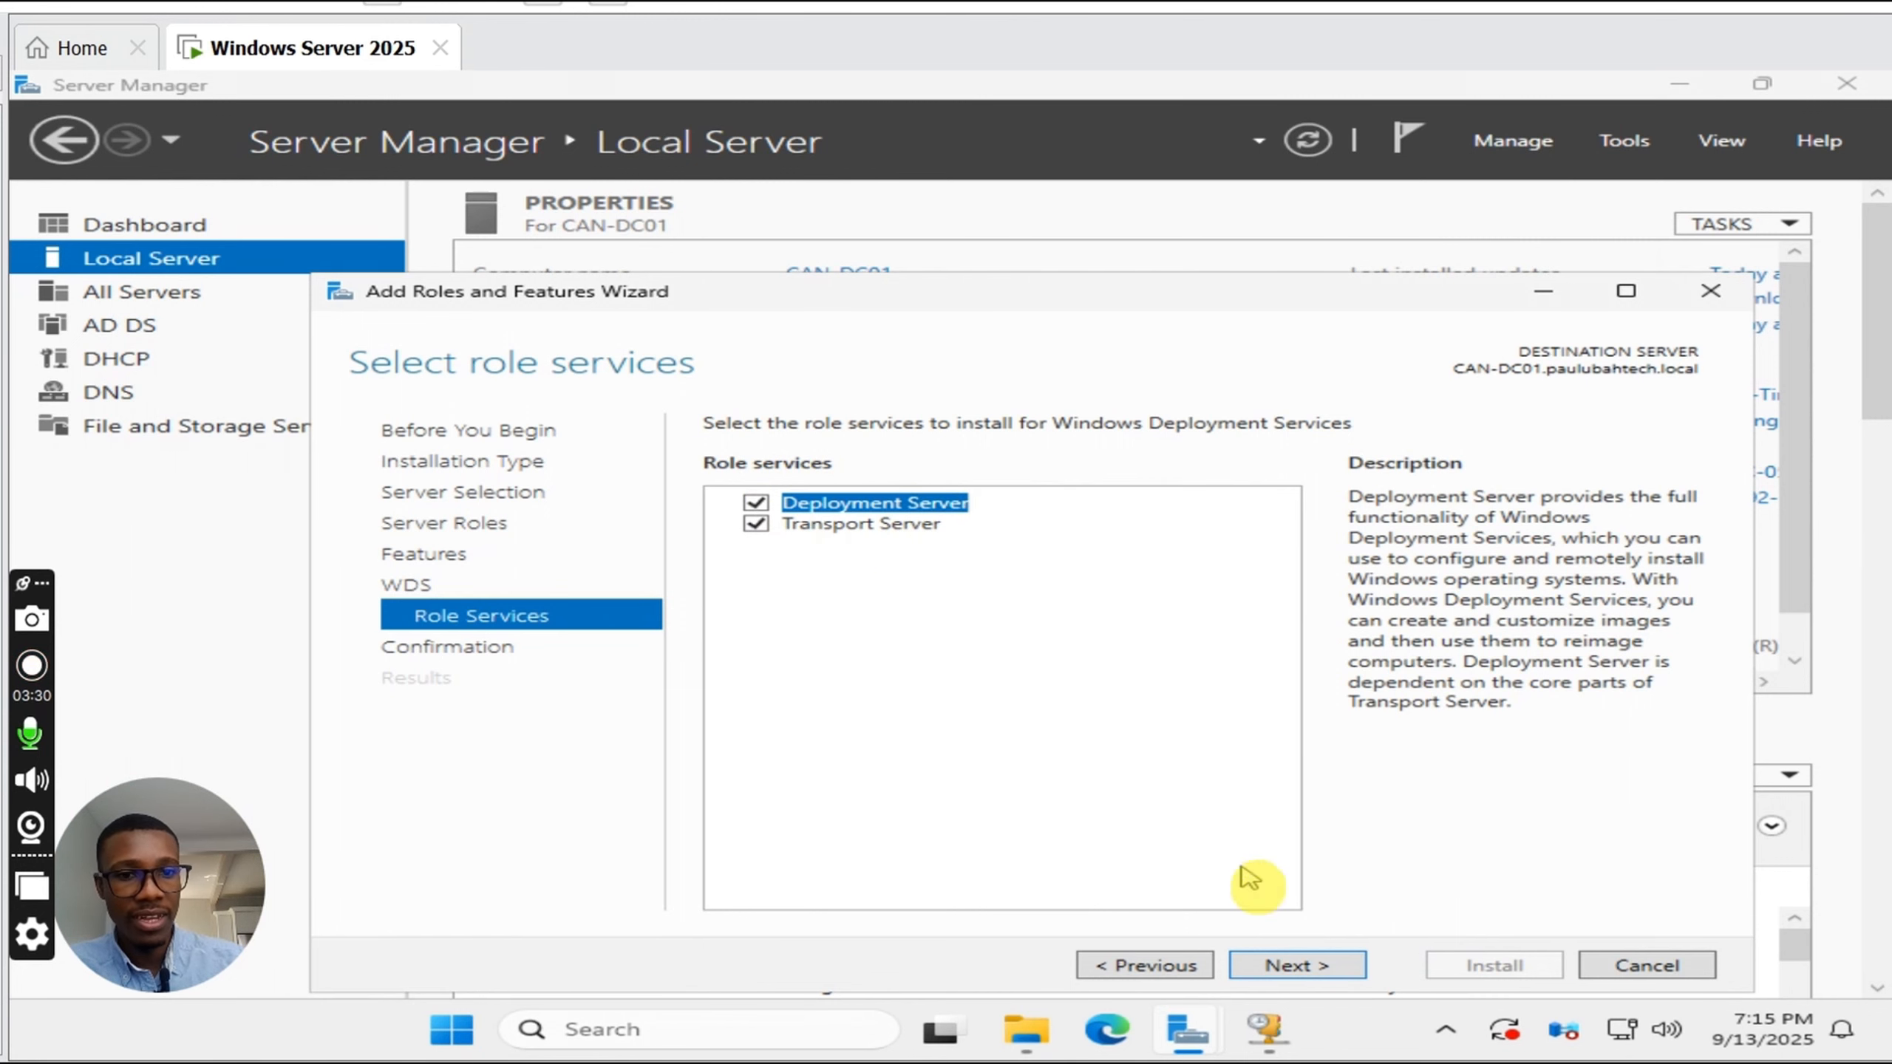
click(1287, 971)
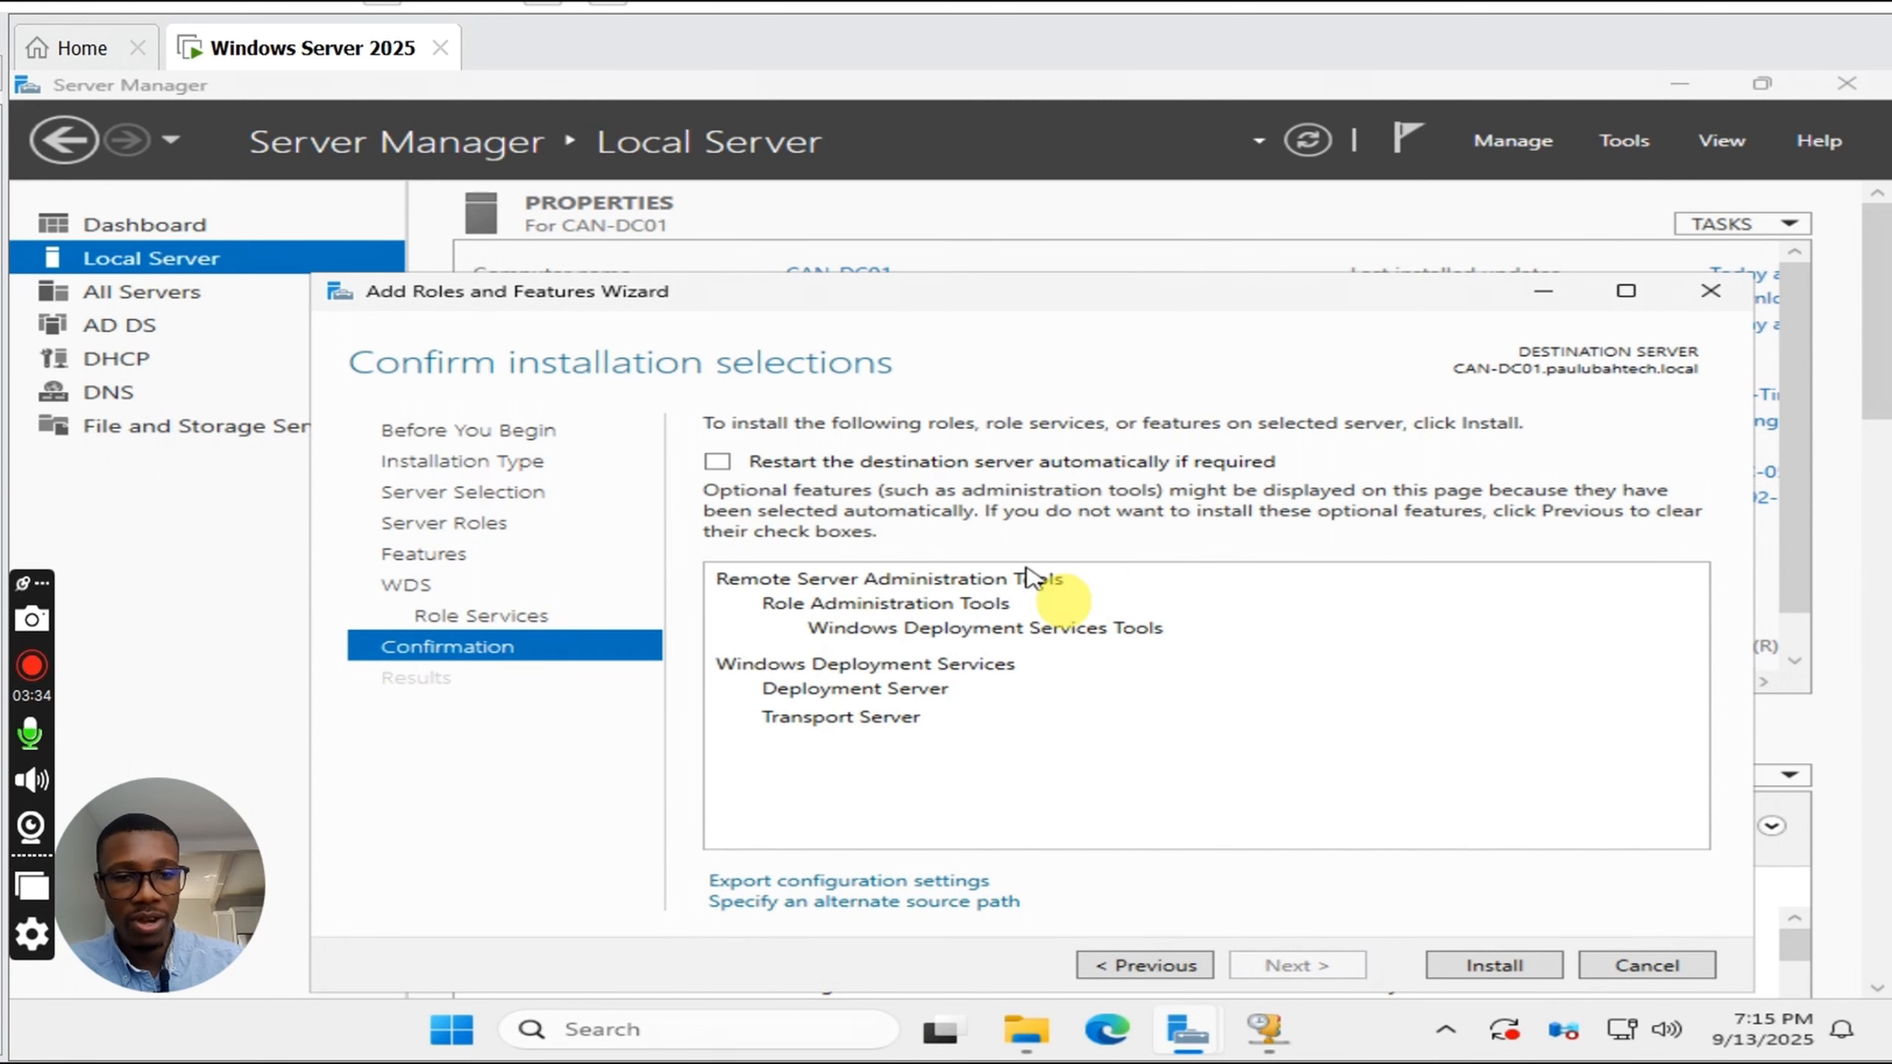
click(1494, 965)
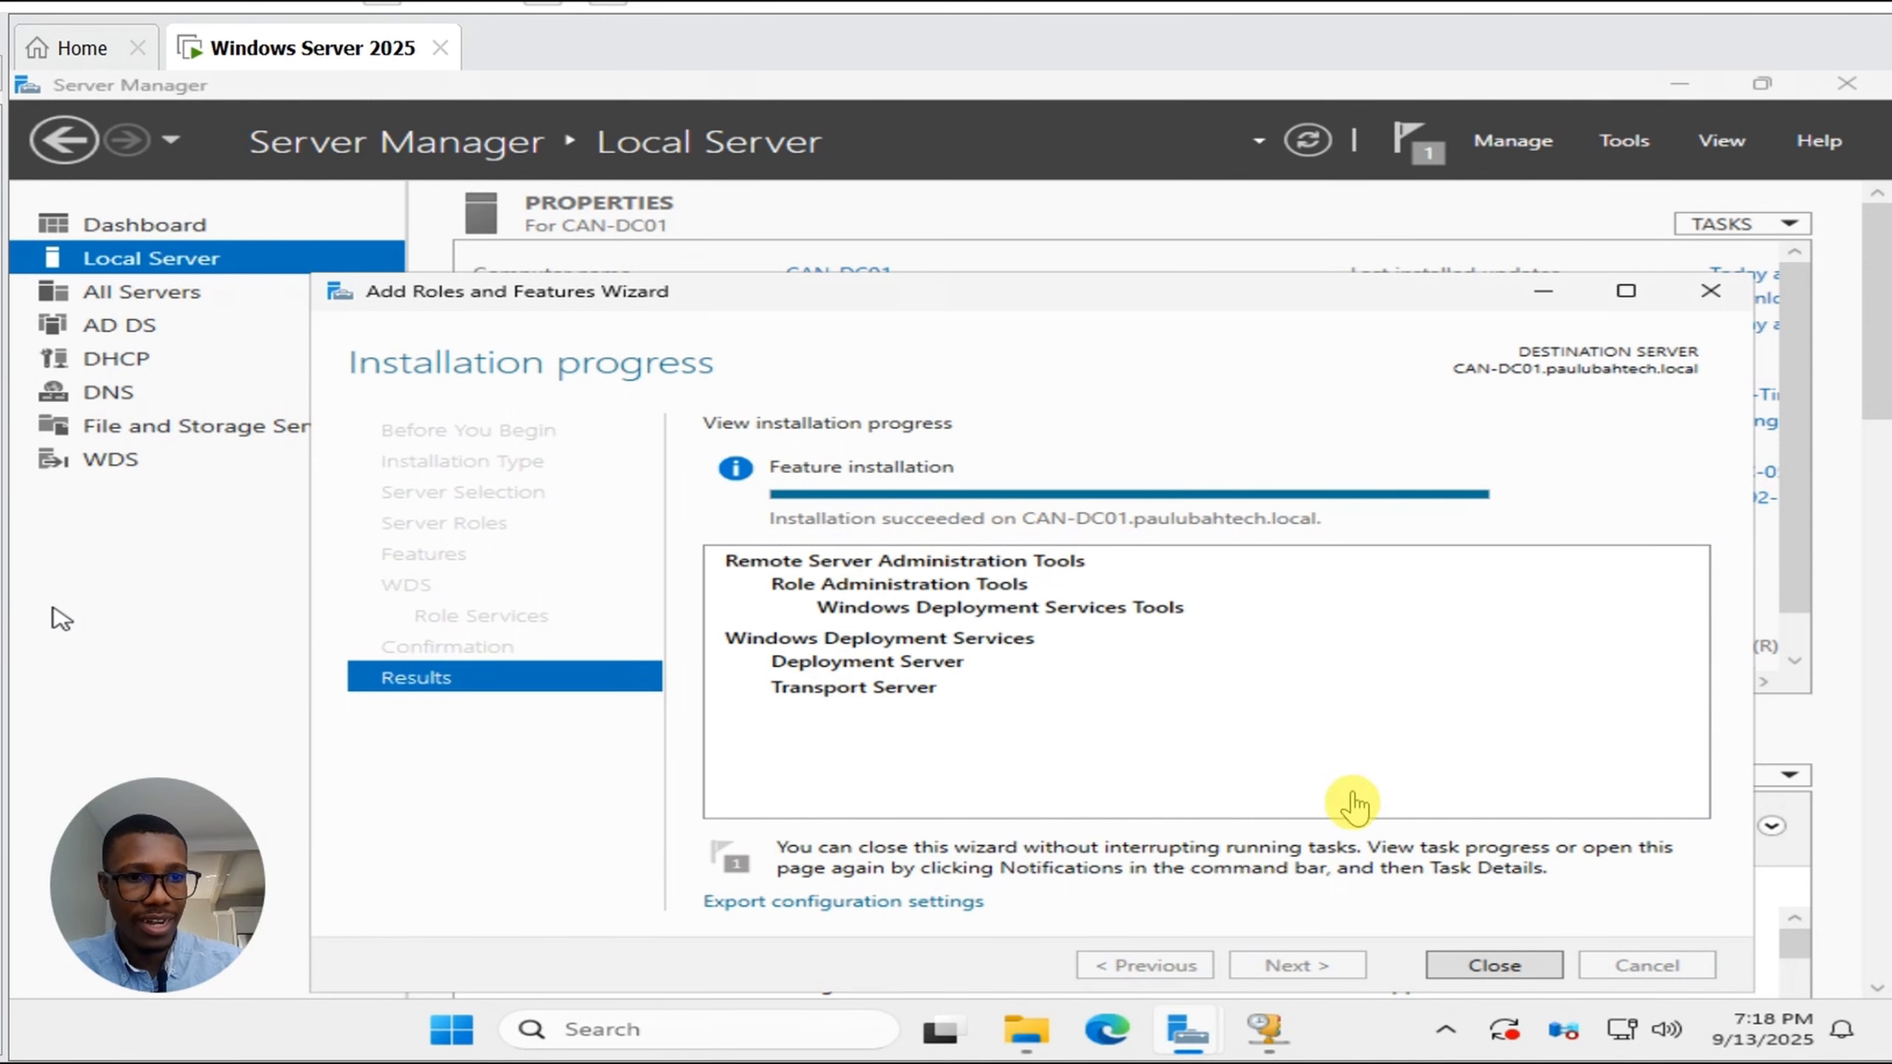
- Close the wizard, launch the WDS console from Tools, and select CAN-DC01 under Servers
click(1507, 965)
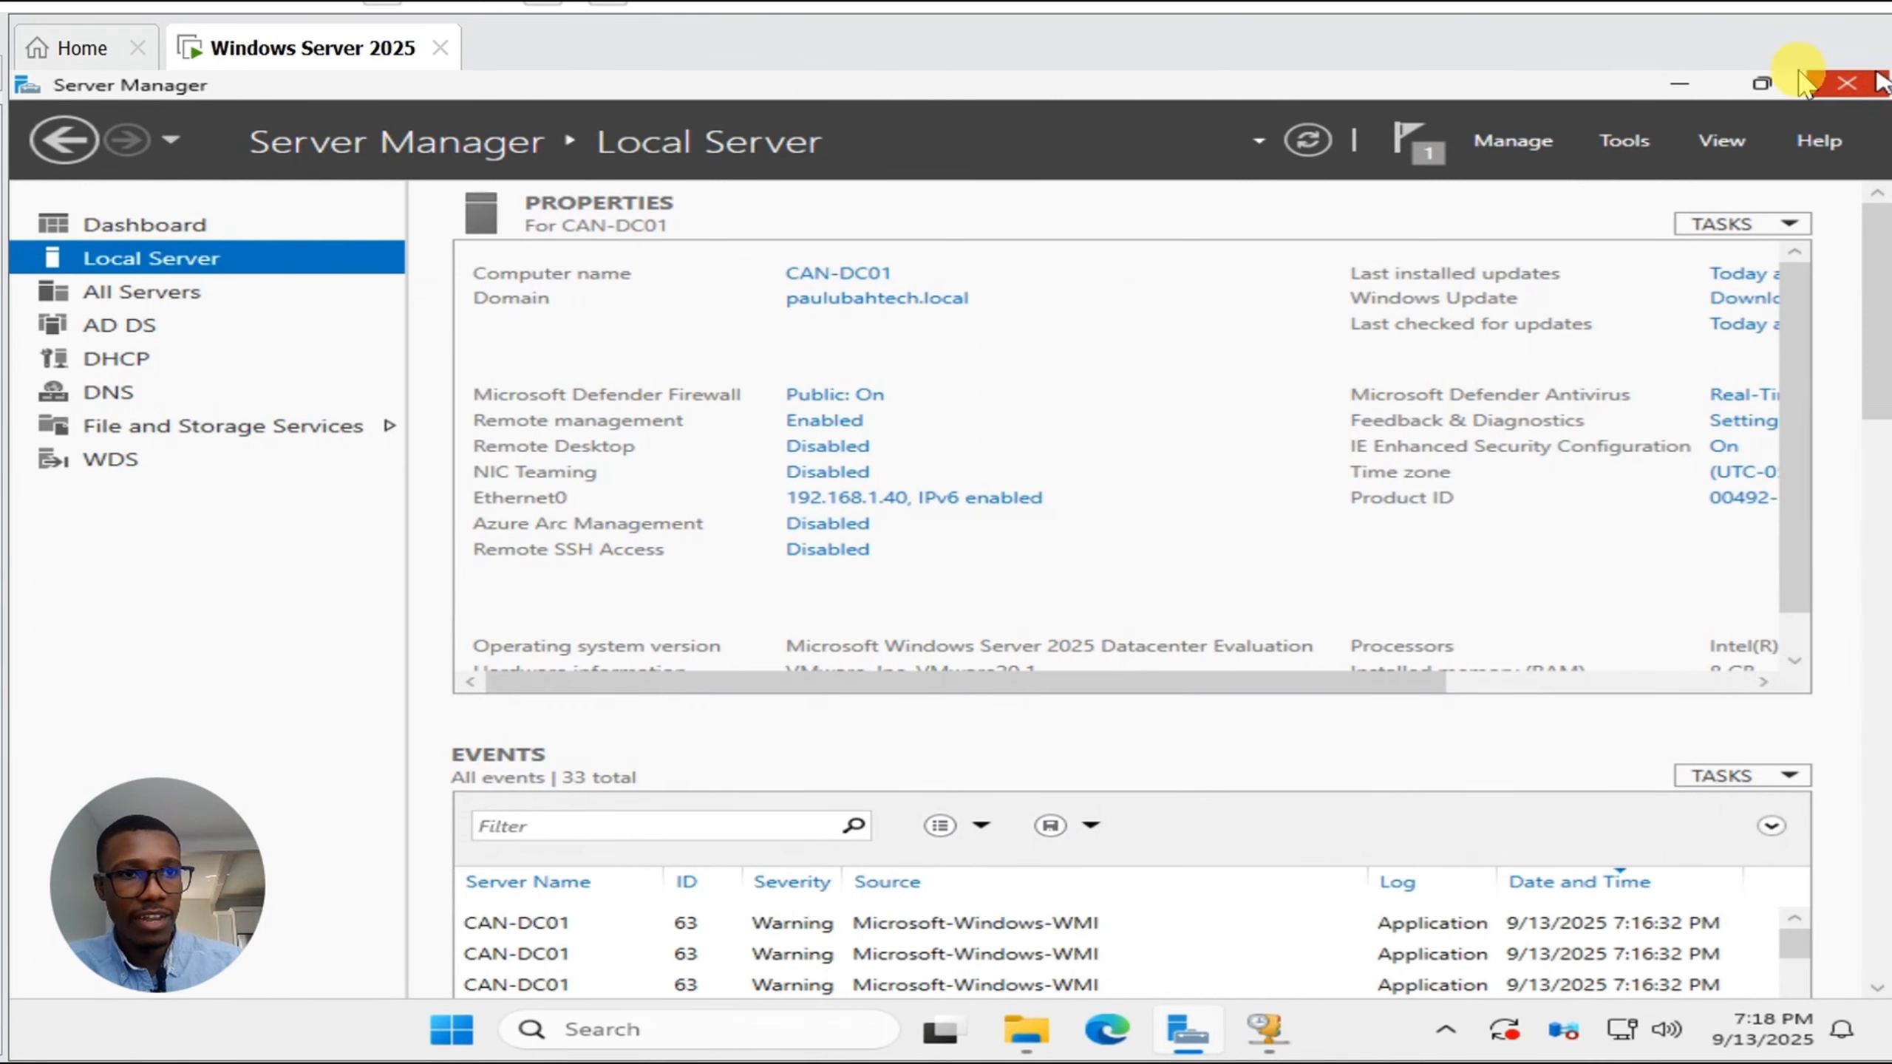
click(1627, 143)
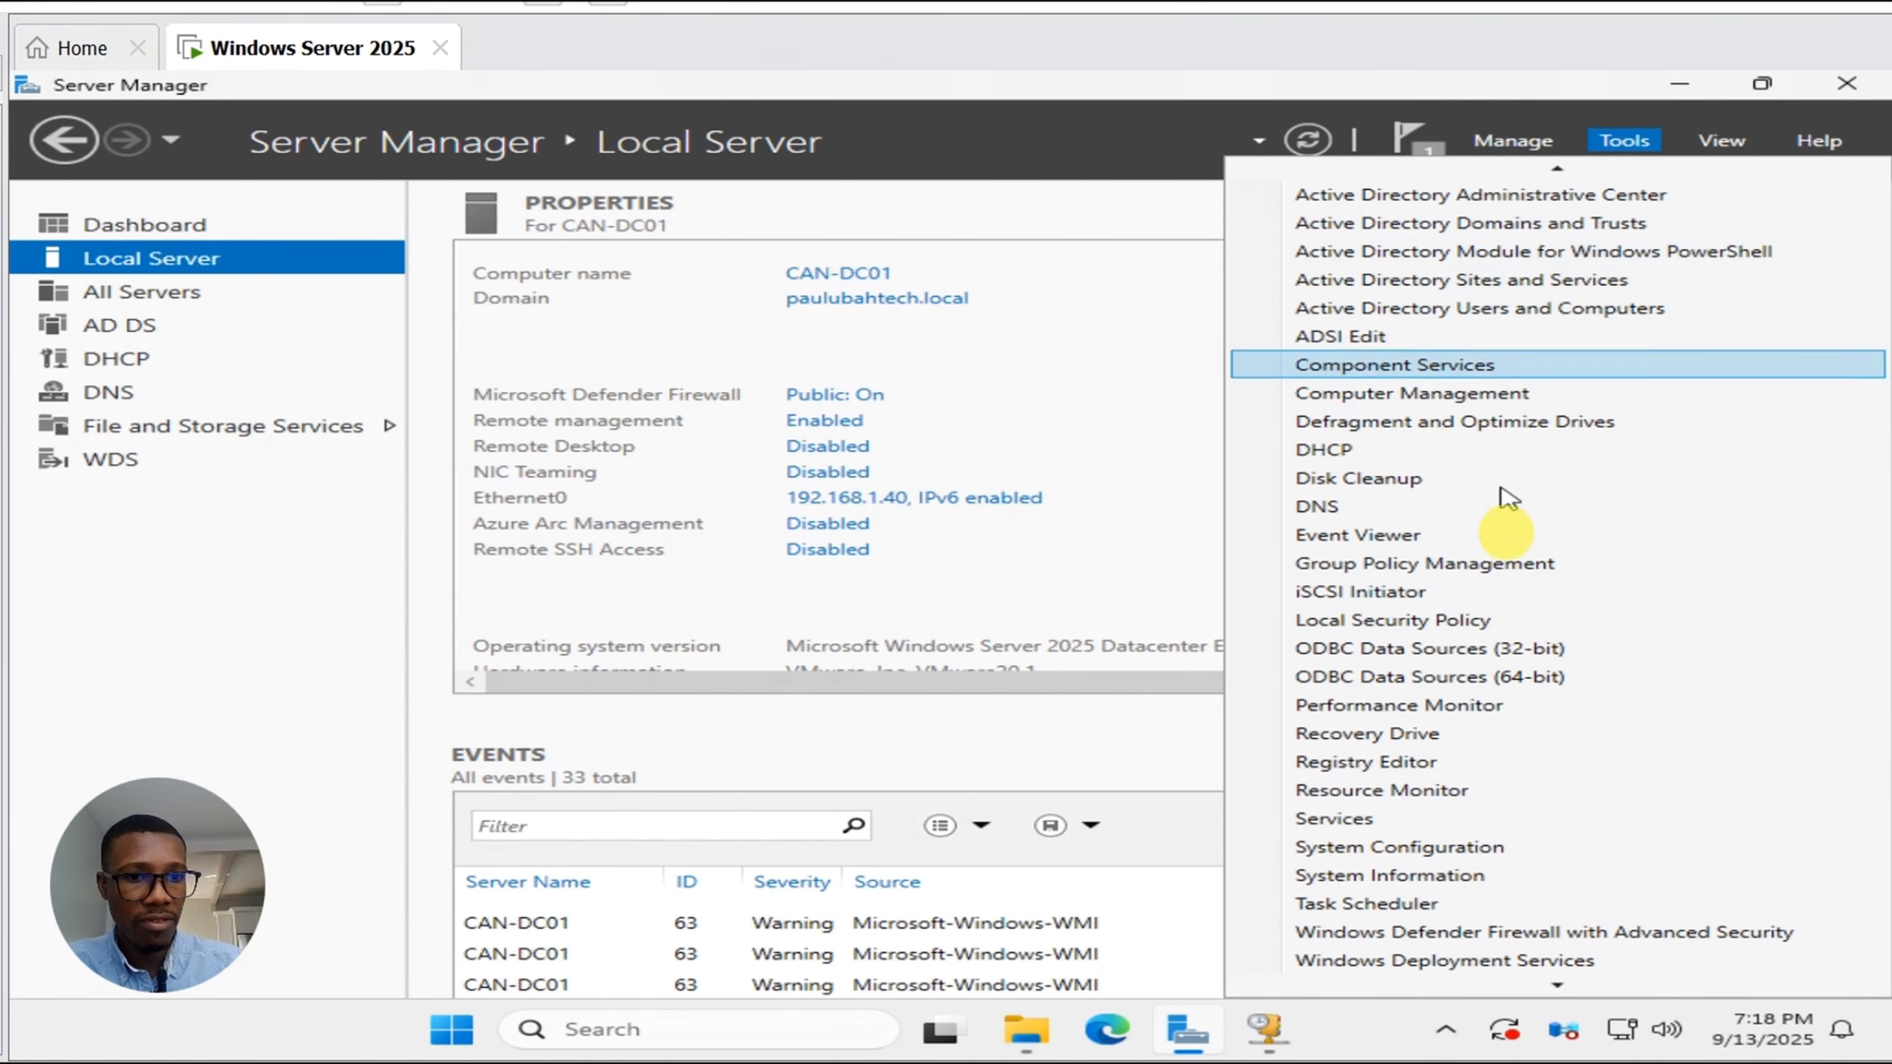
click(1487, 961)
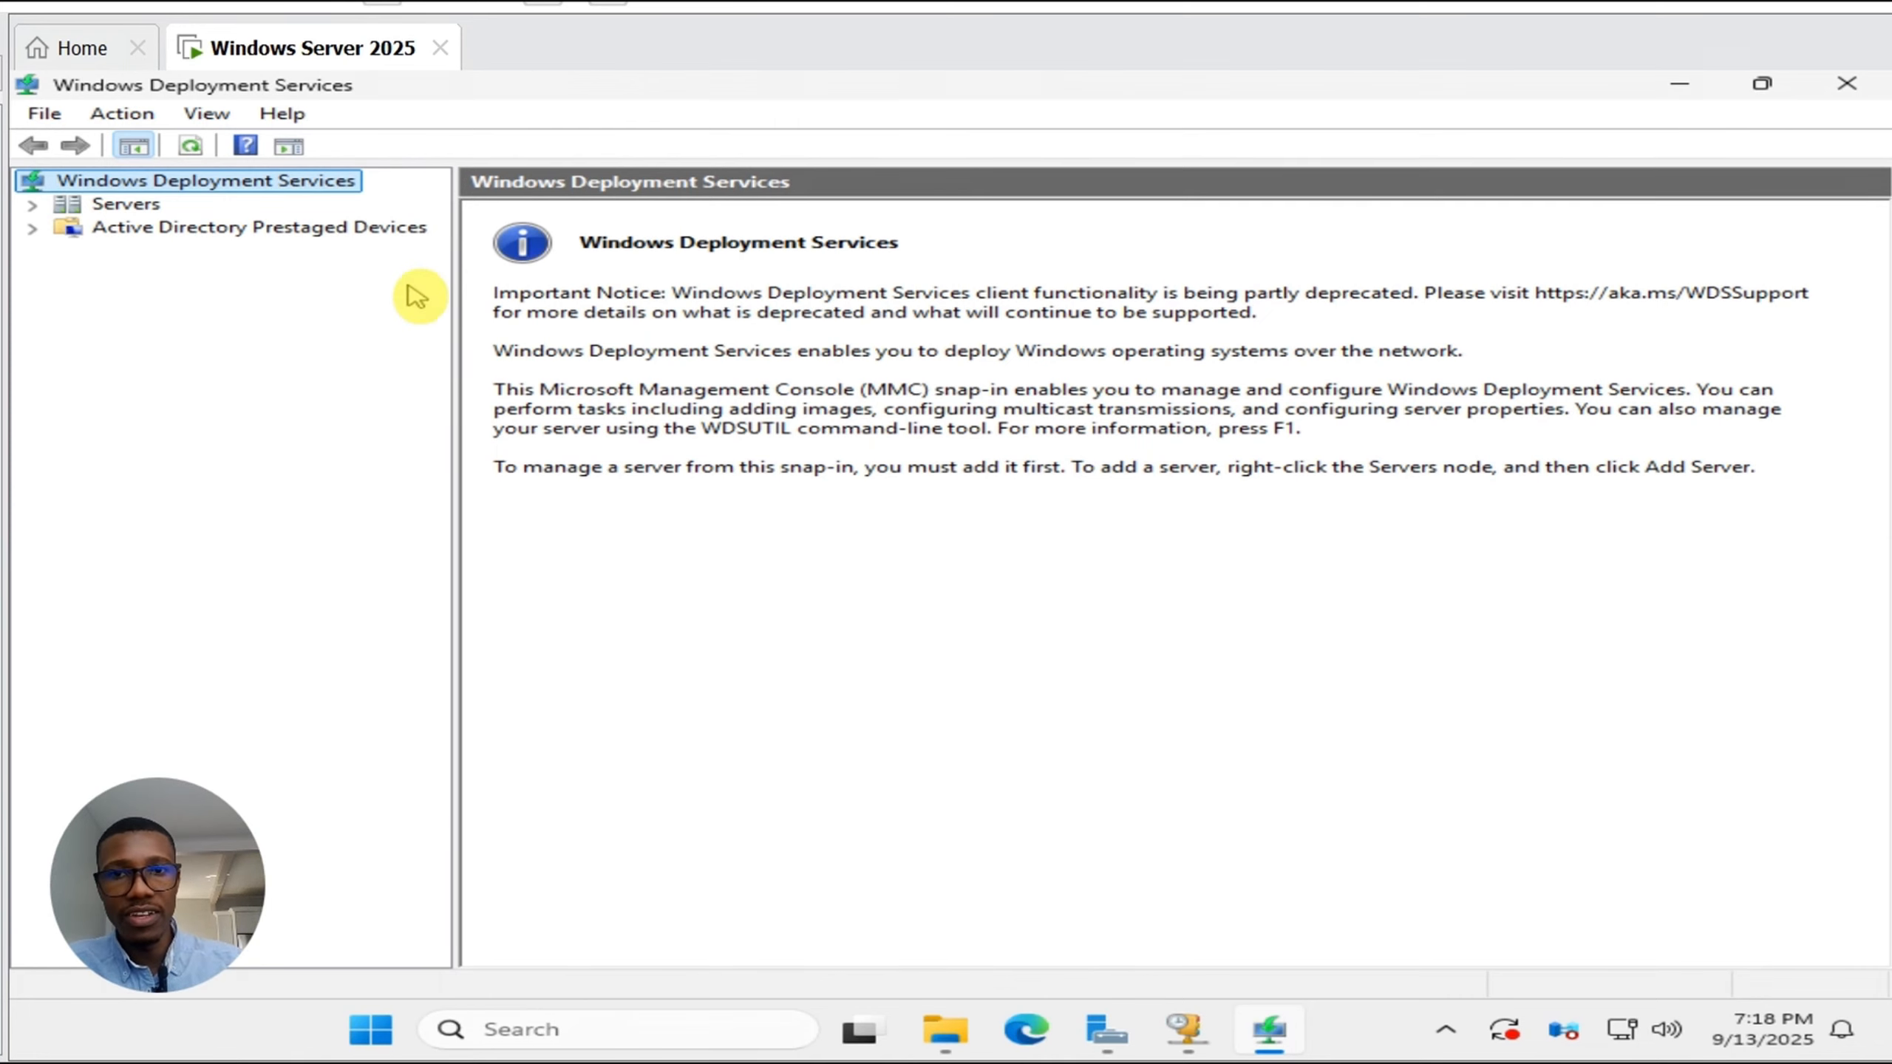
click(128, 209)
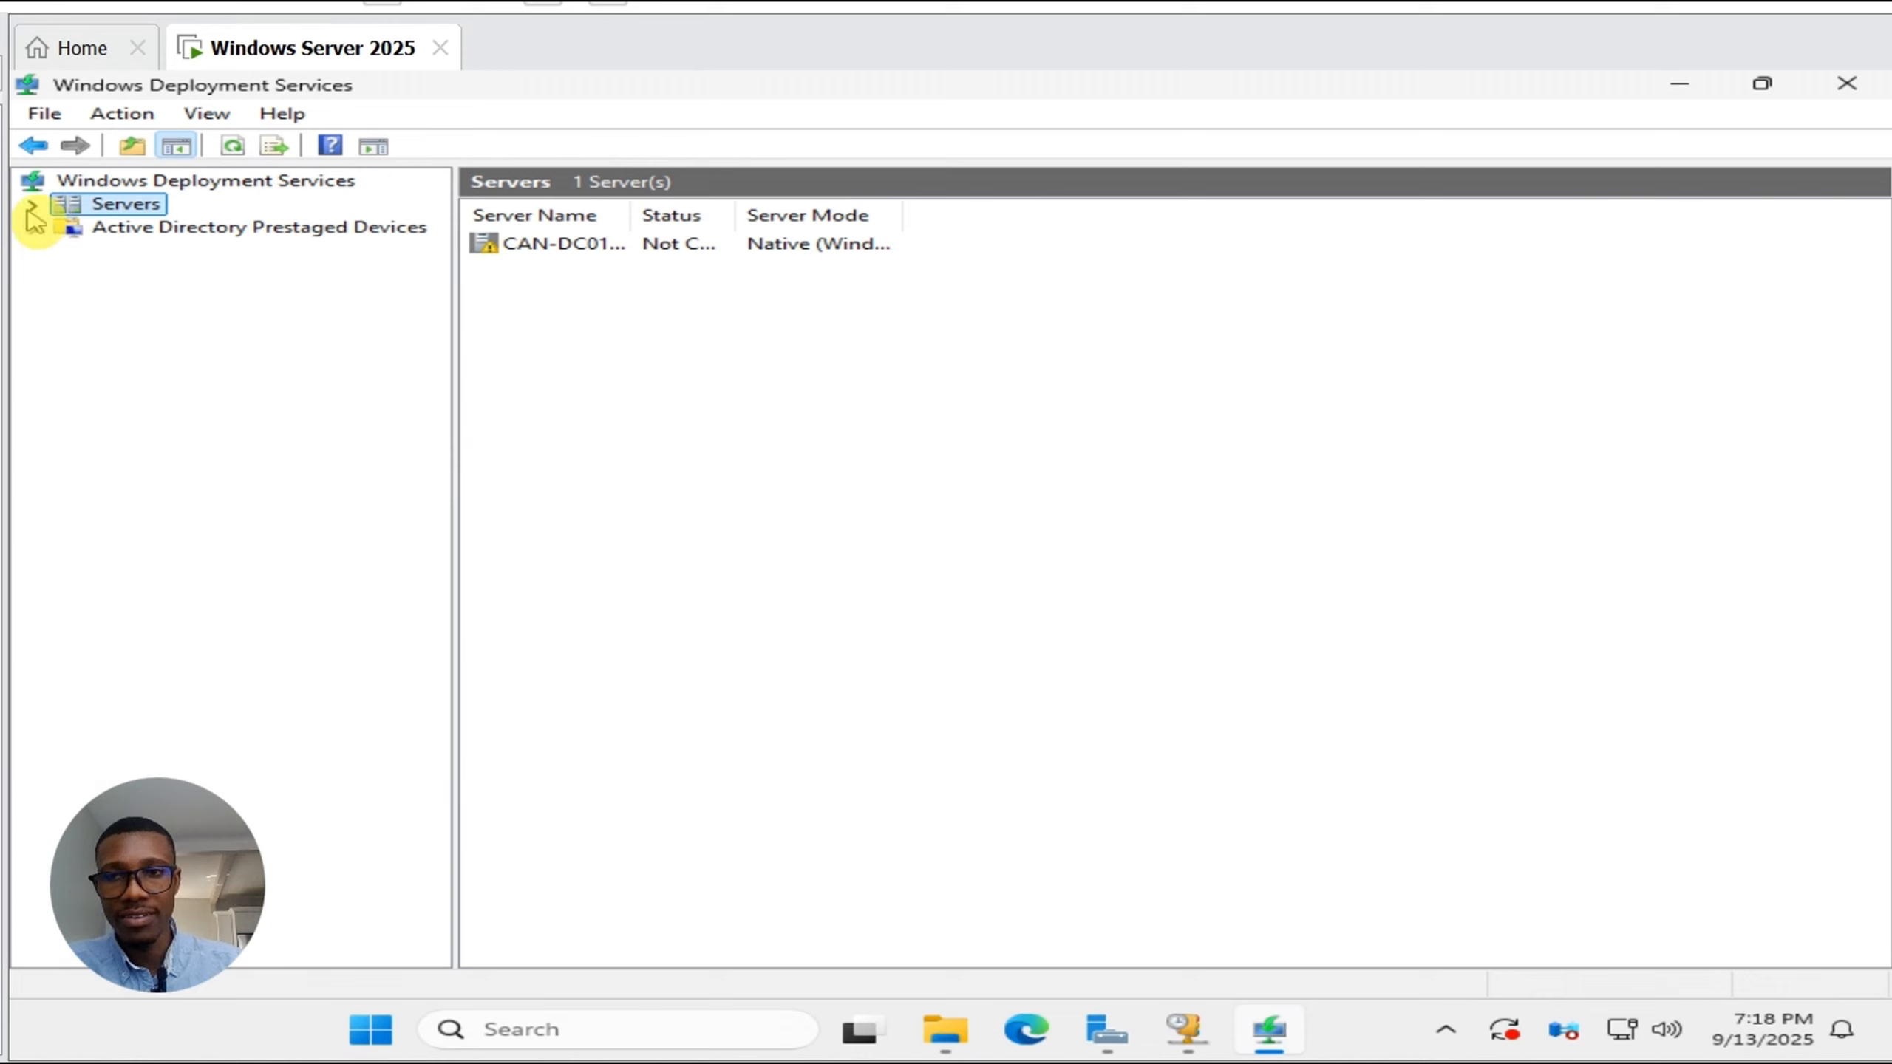
click(30, 206)
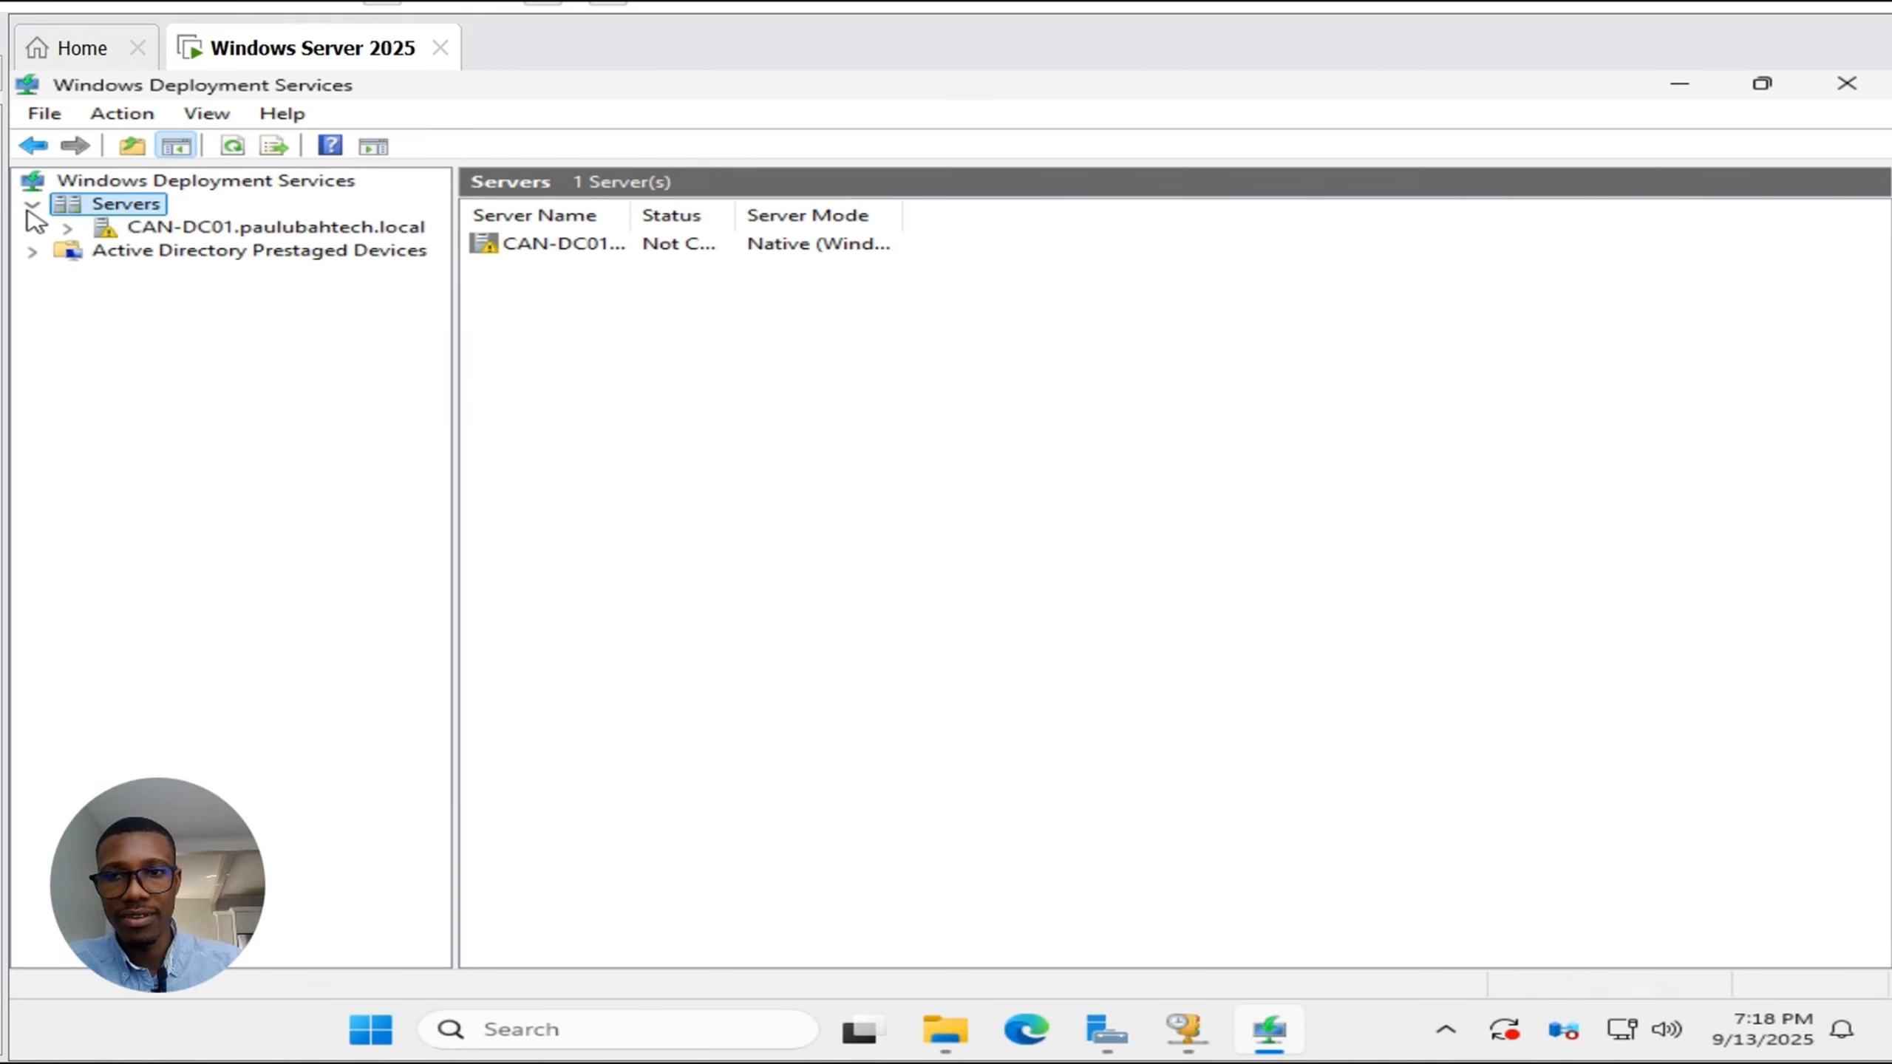
click(165, 231)
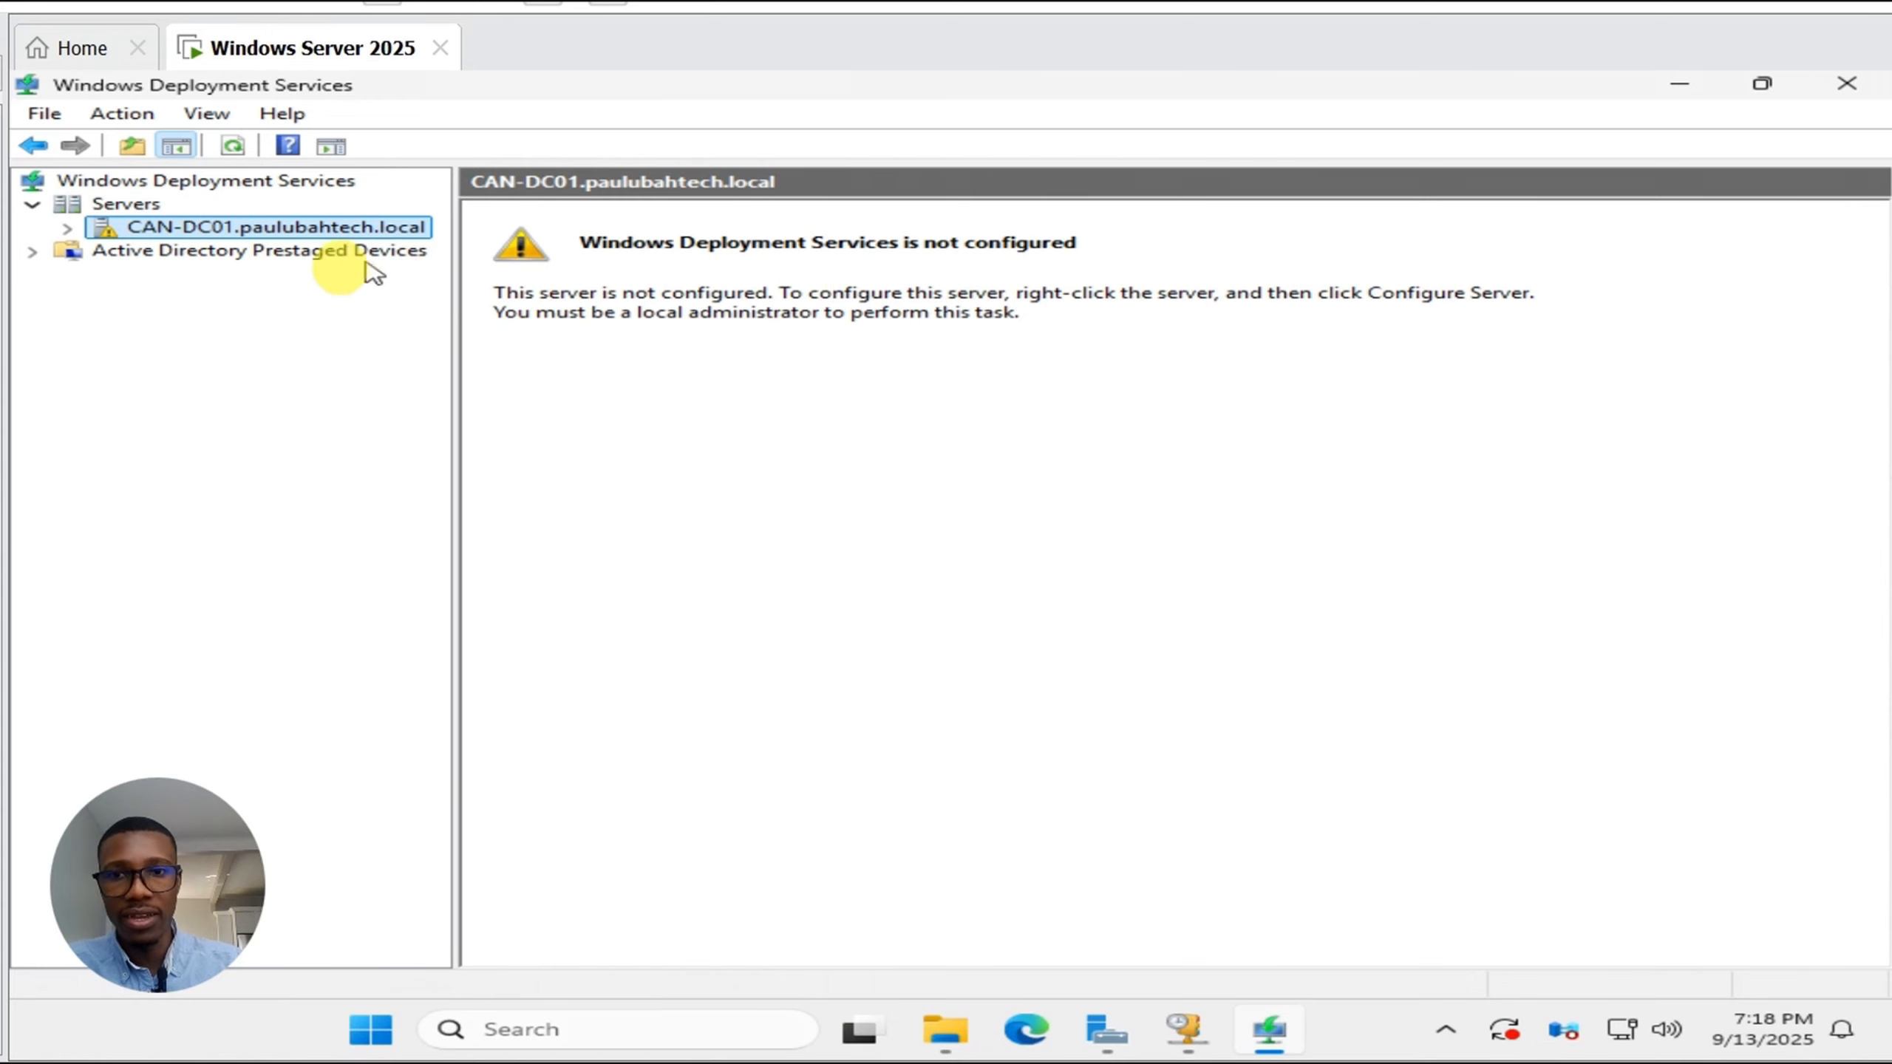
- Configure CAN-DC01 as Active Directory integrated with C:\RemoteInstall, accepting the system volume warning and both proxy DHCP options
right_click(222, 231)
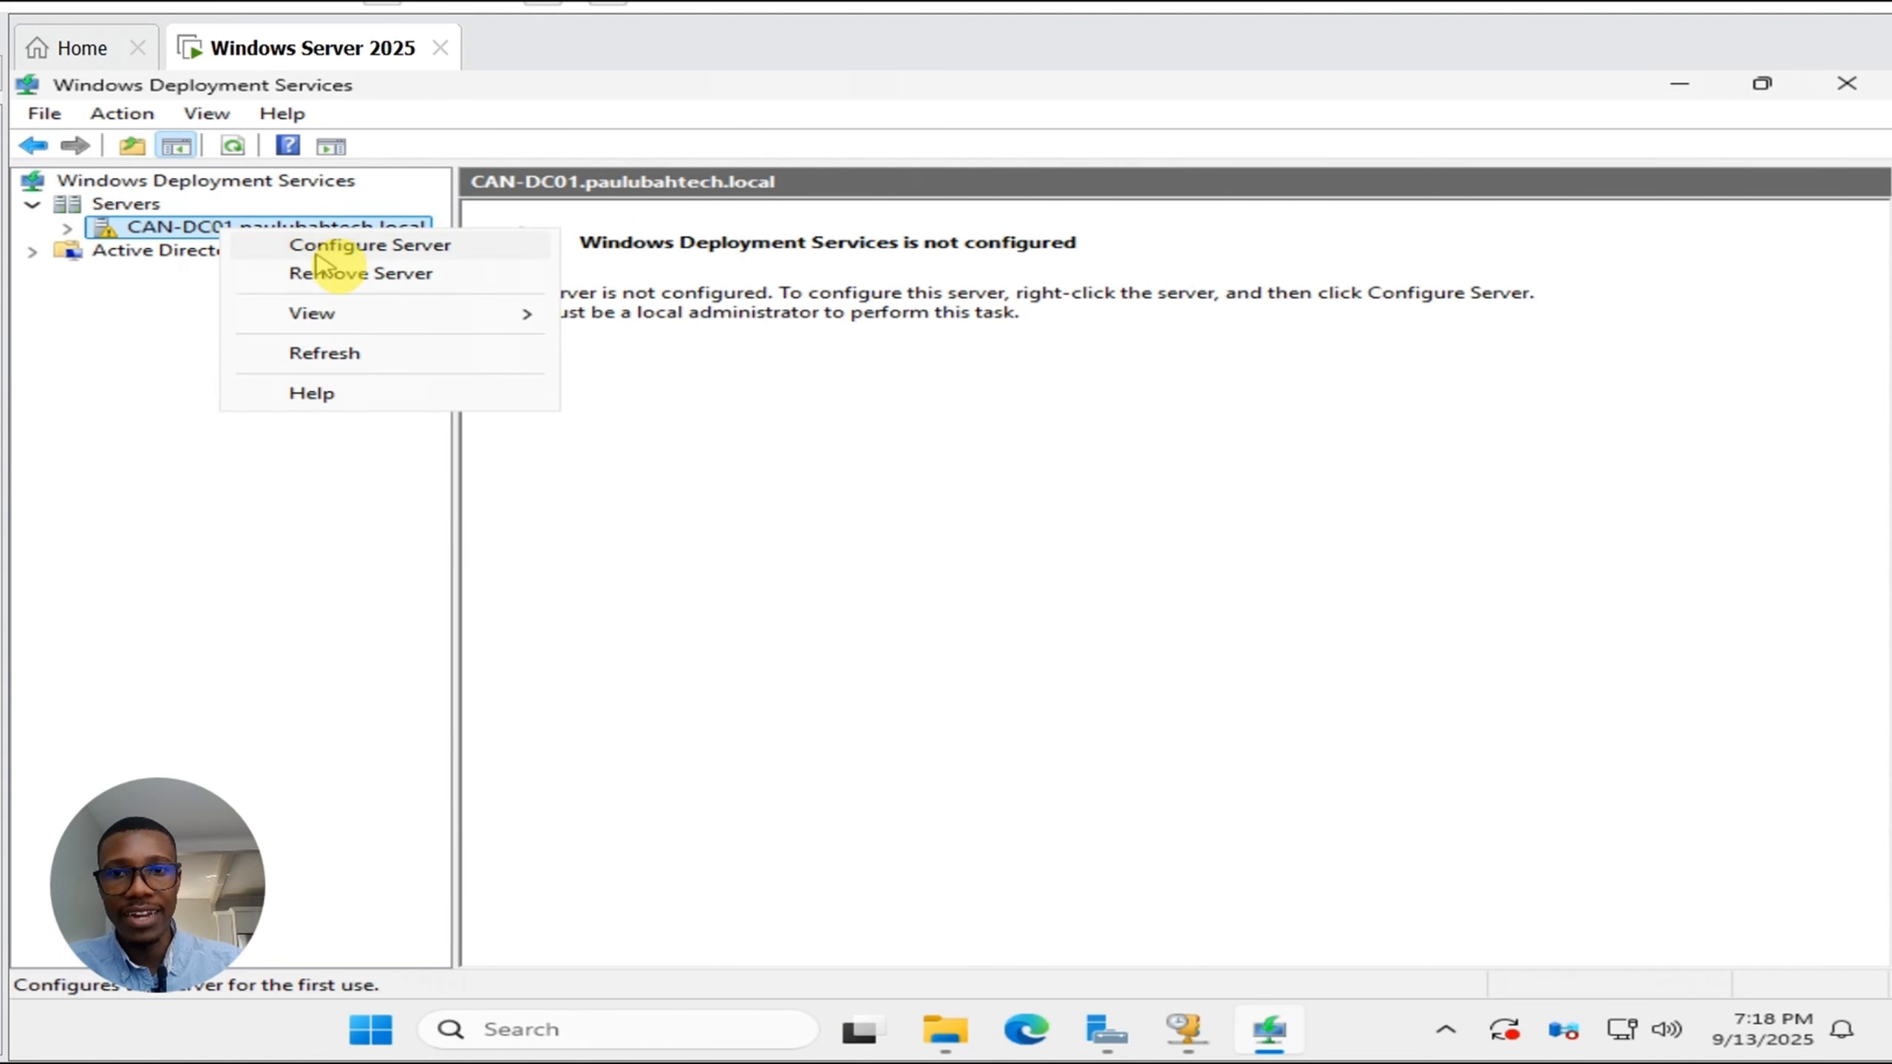
click(421, 258)
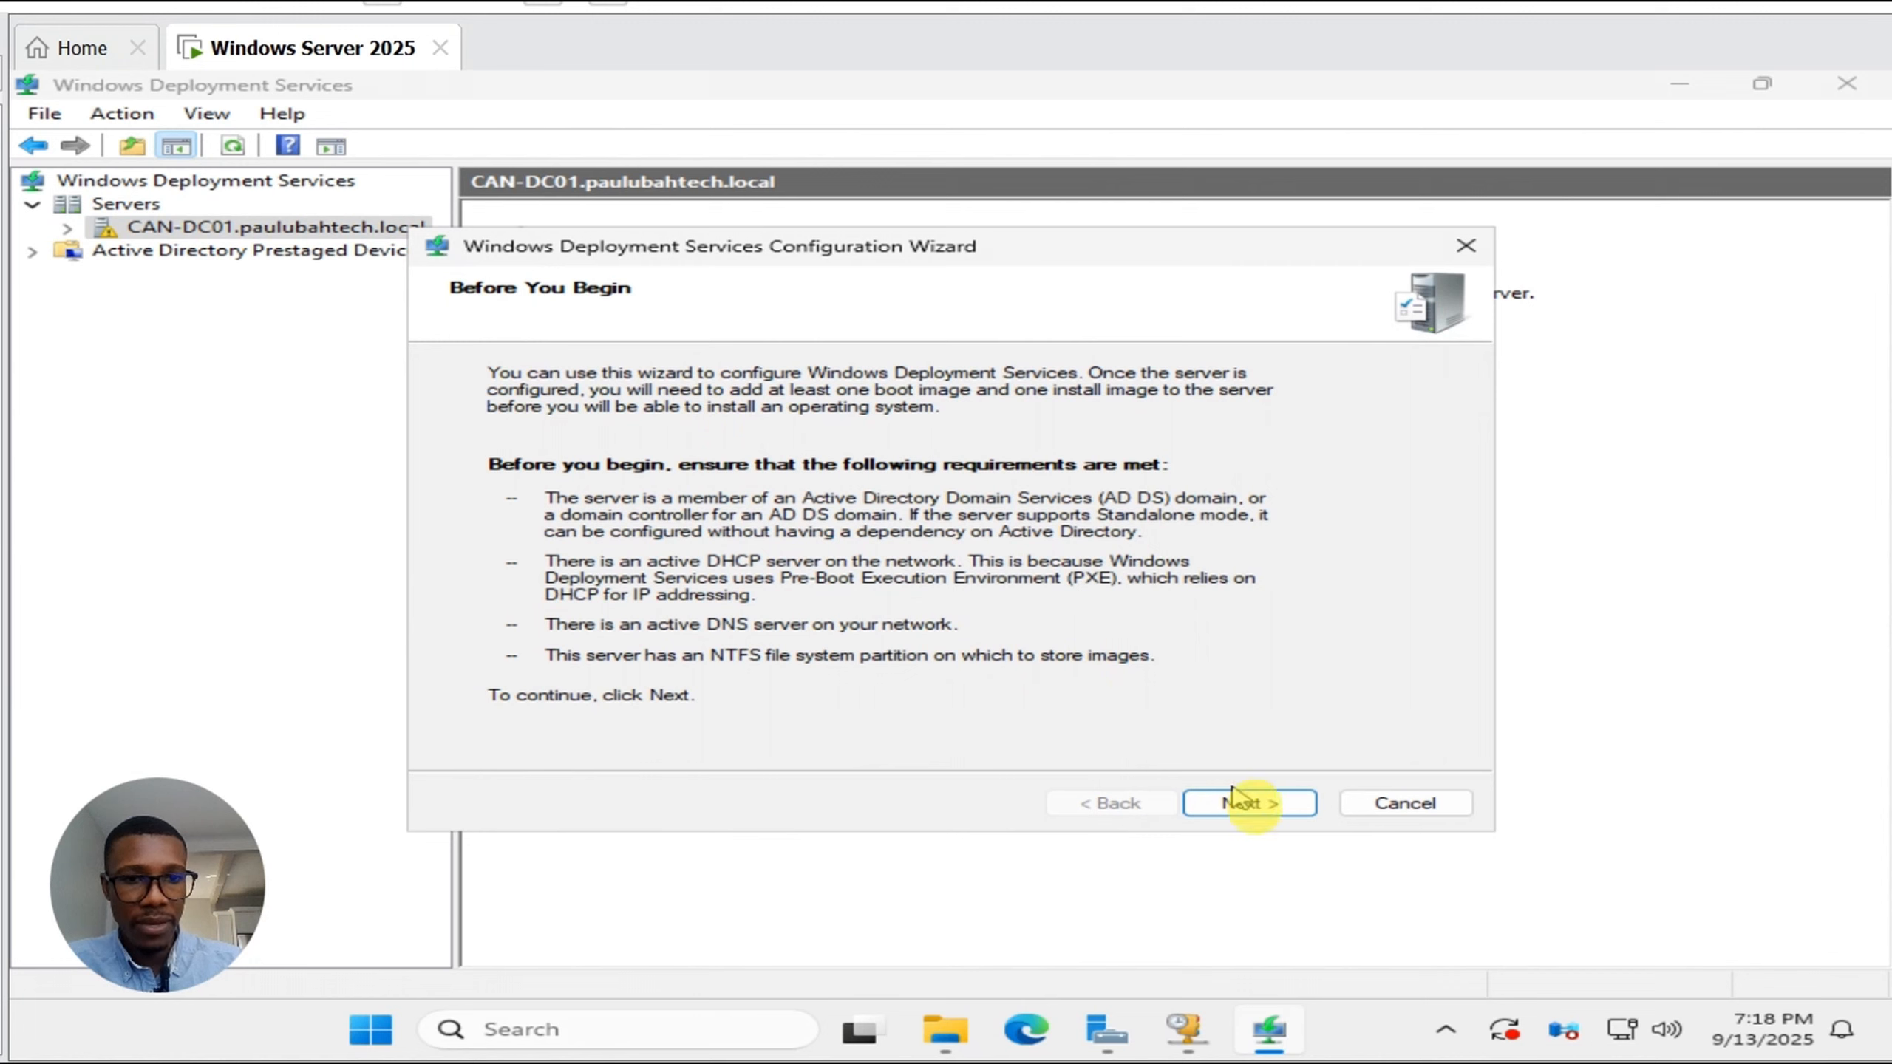
click(1258, 812)
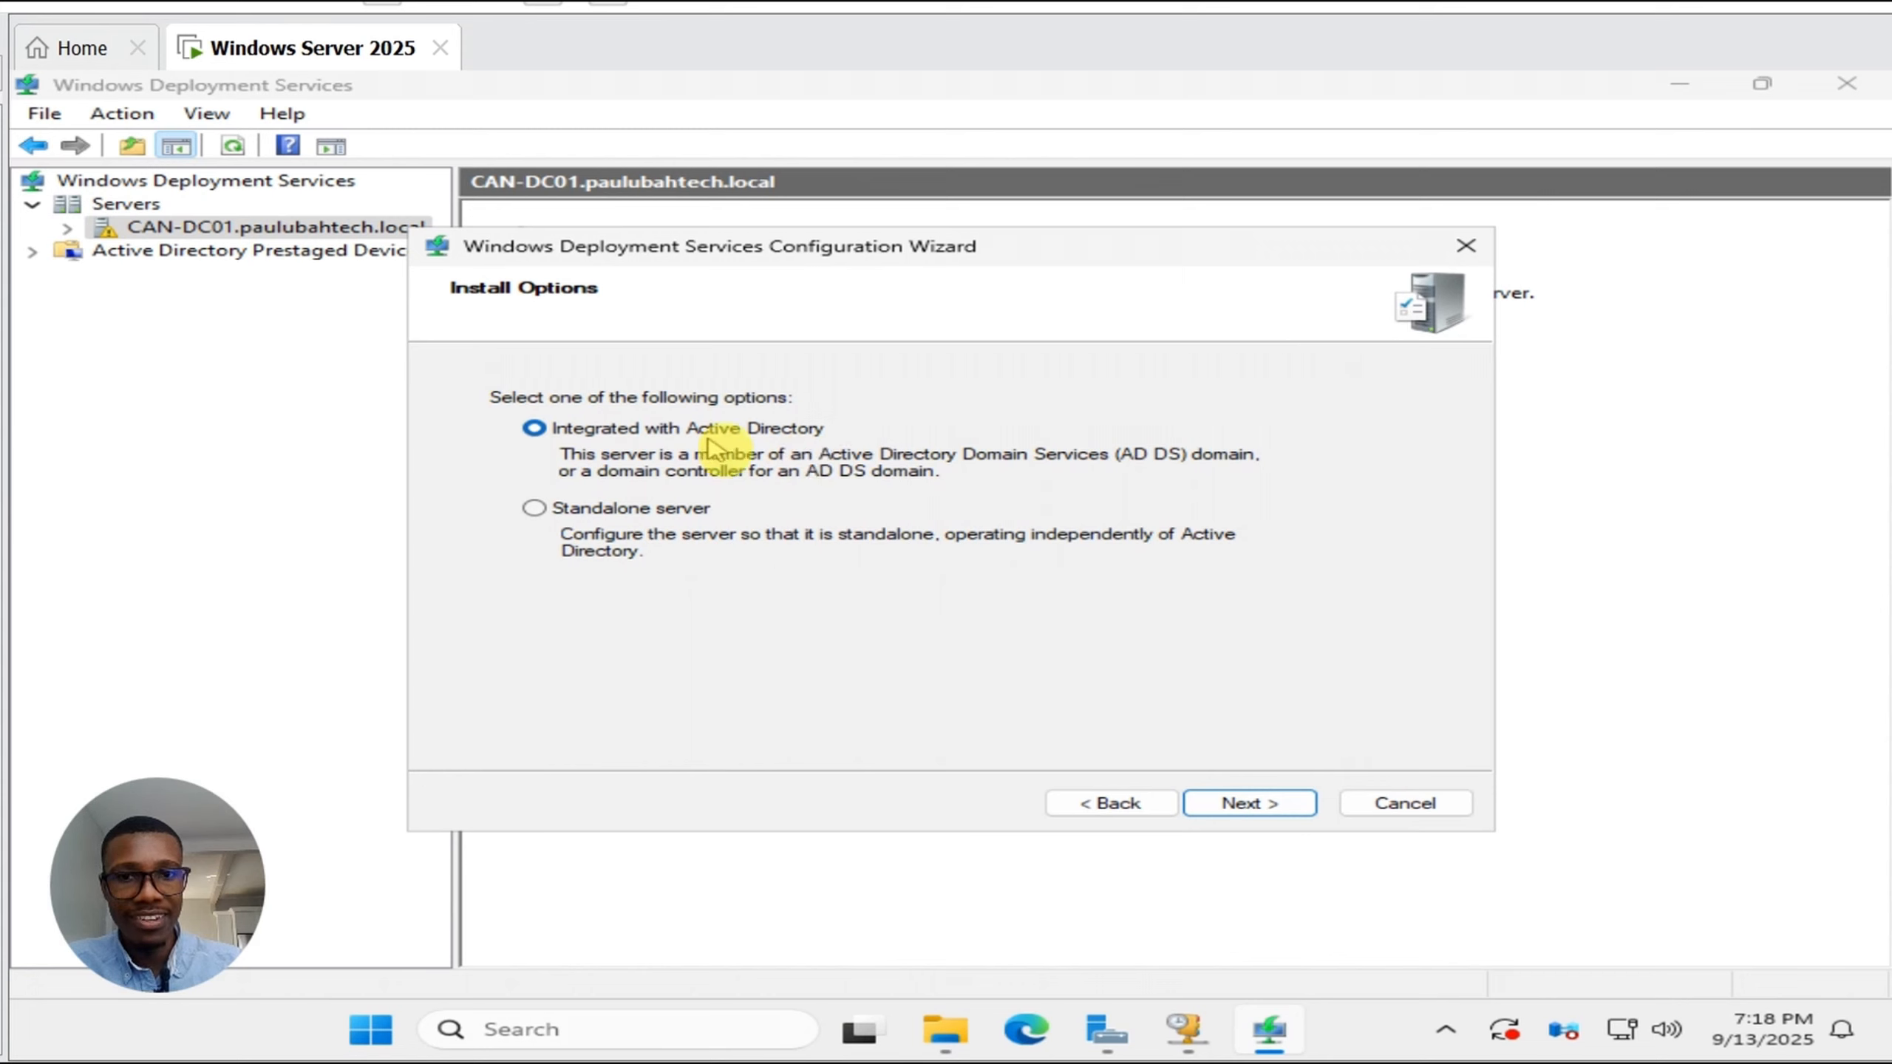
click(1251, 803)
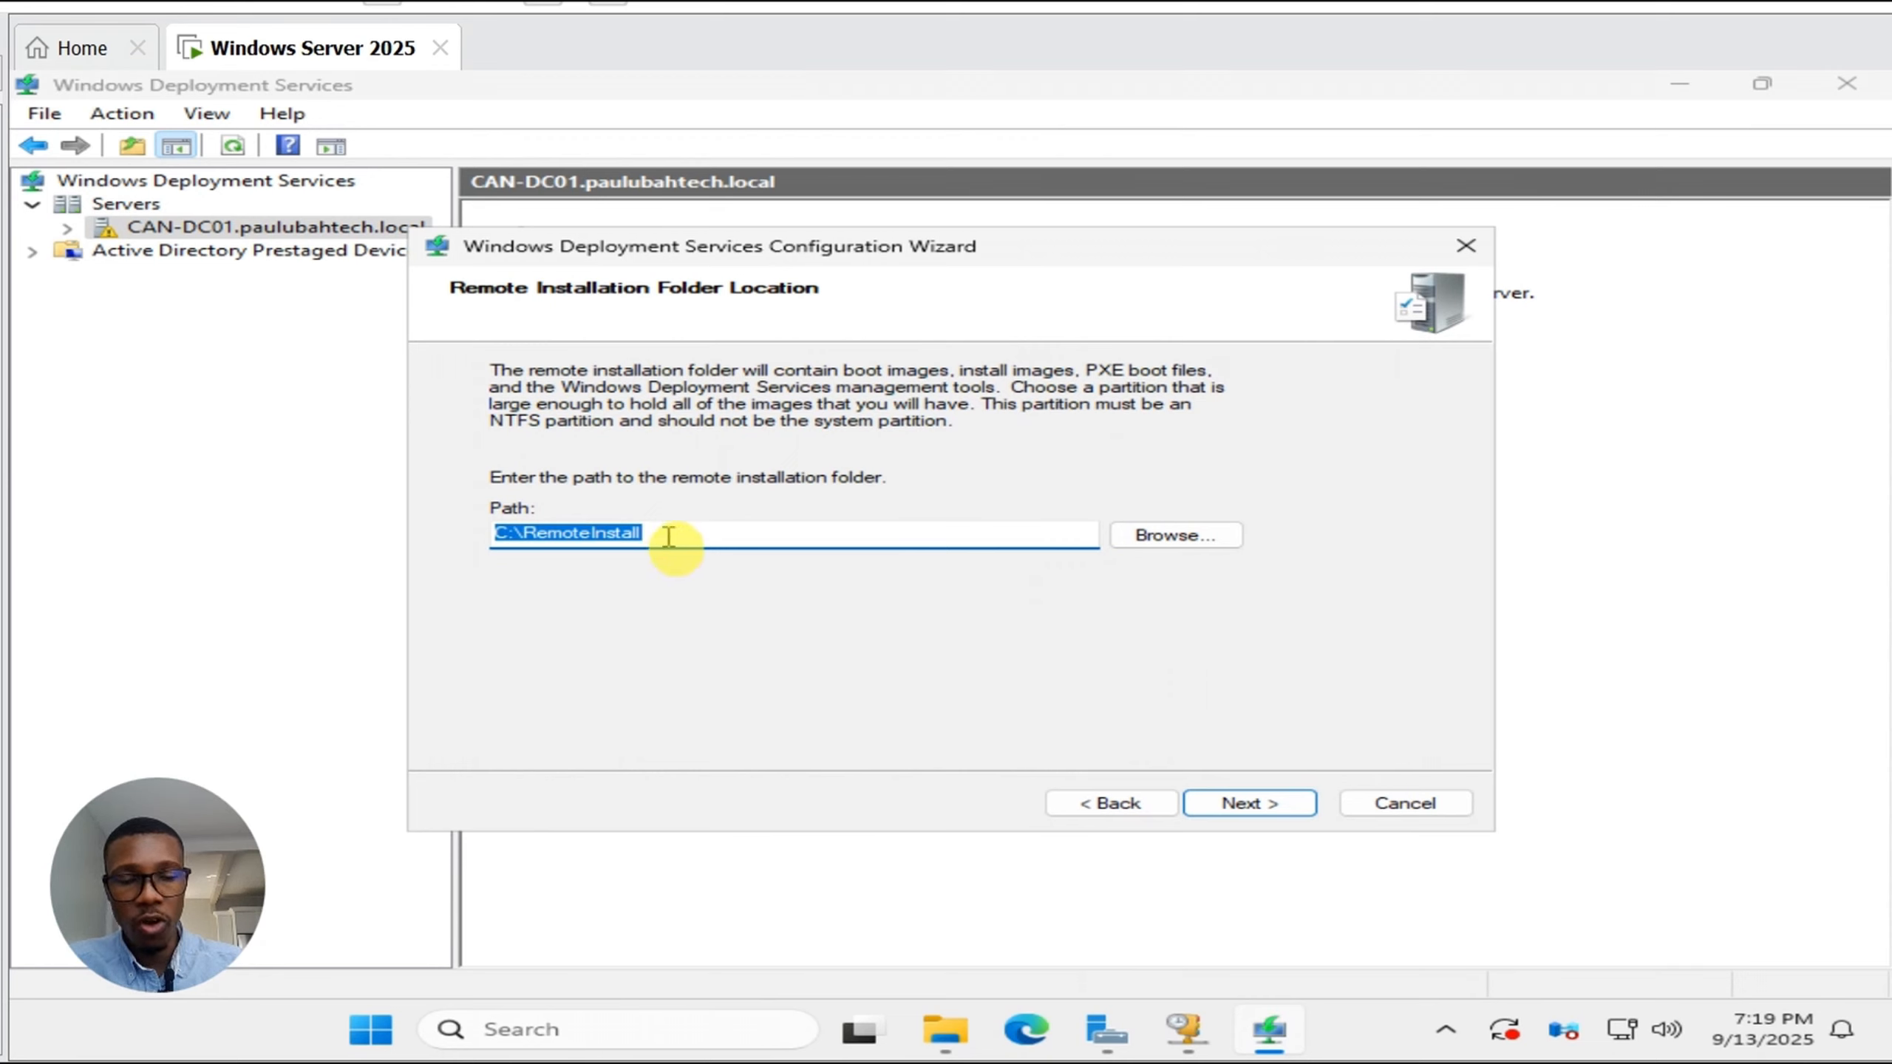
click(1236, 801)
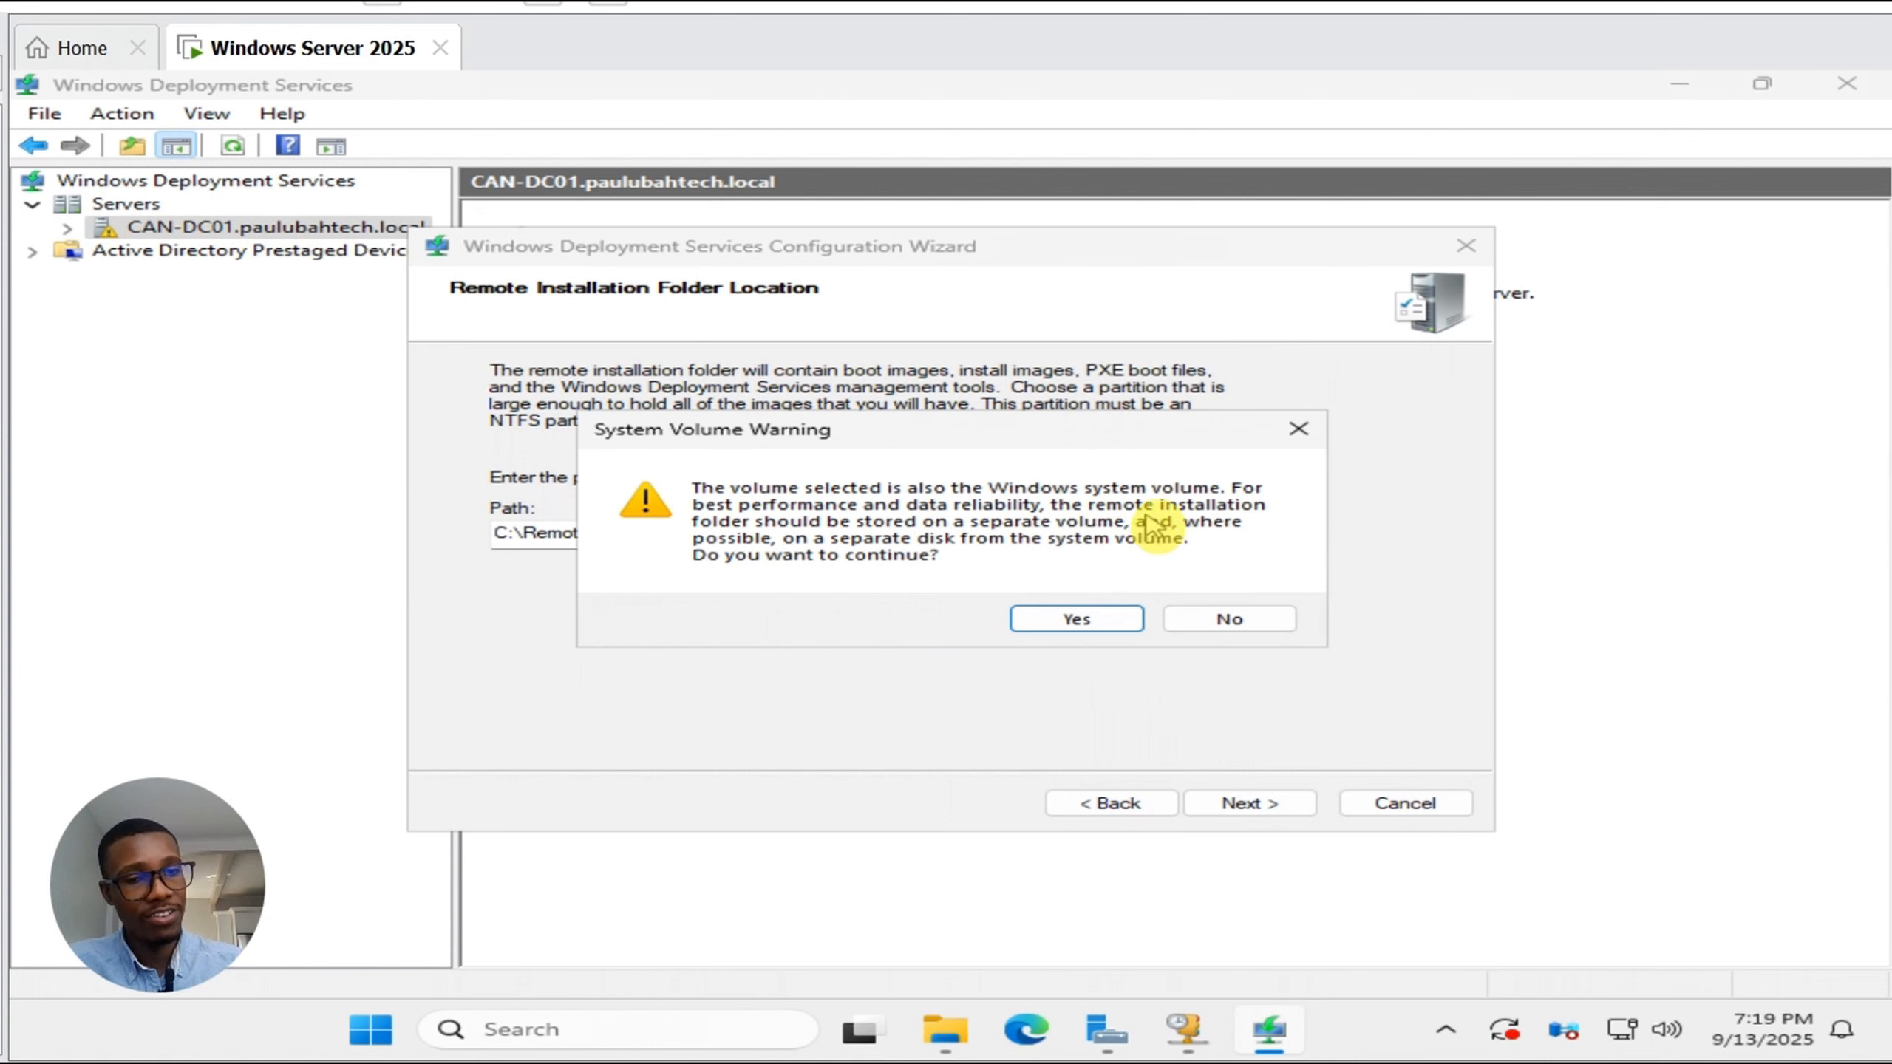
click(1086, 624)
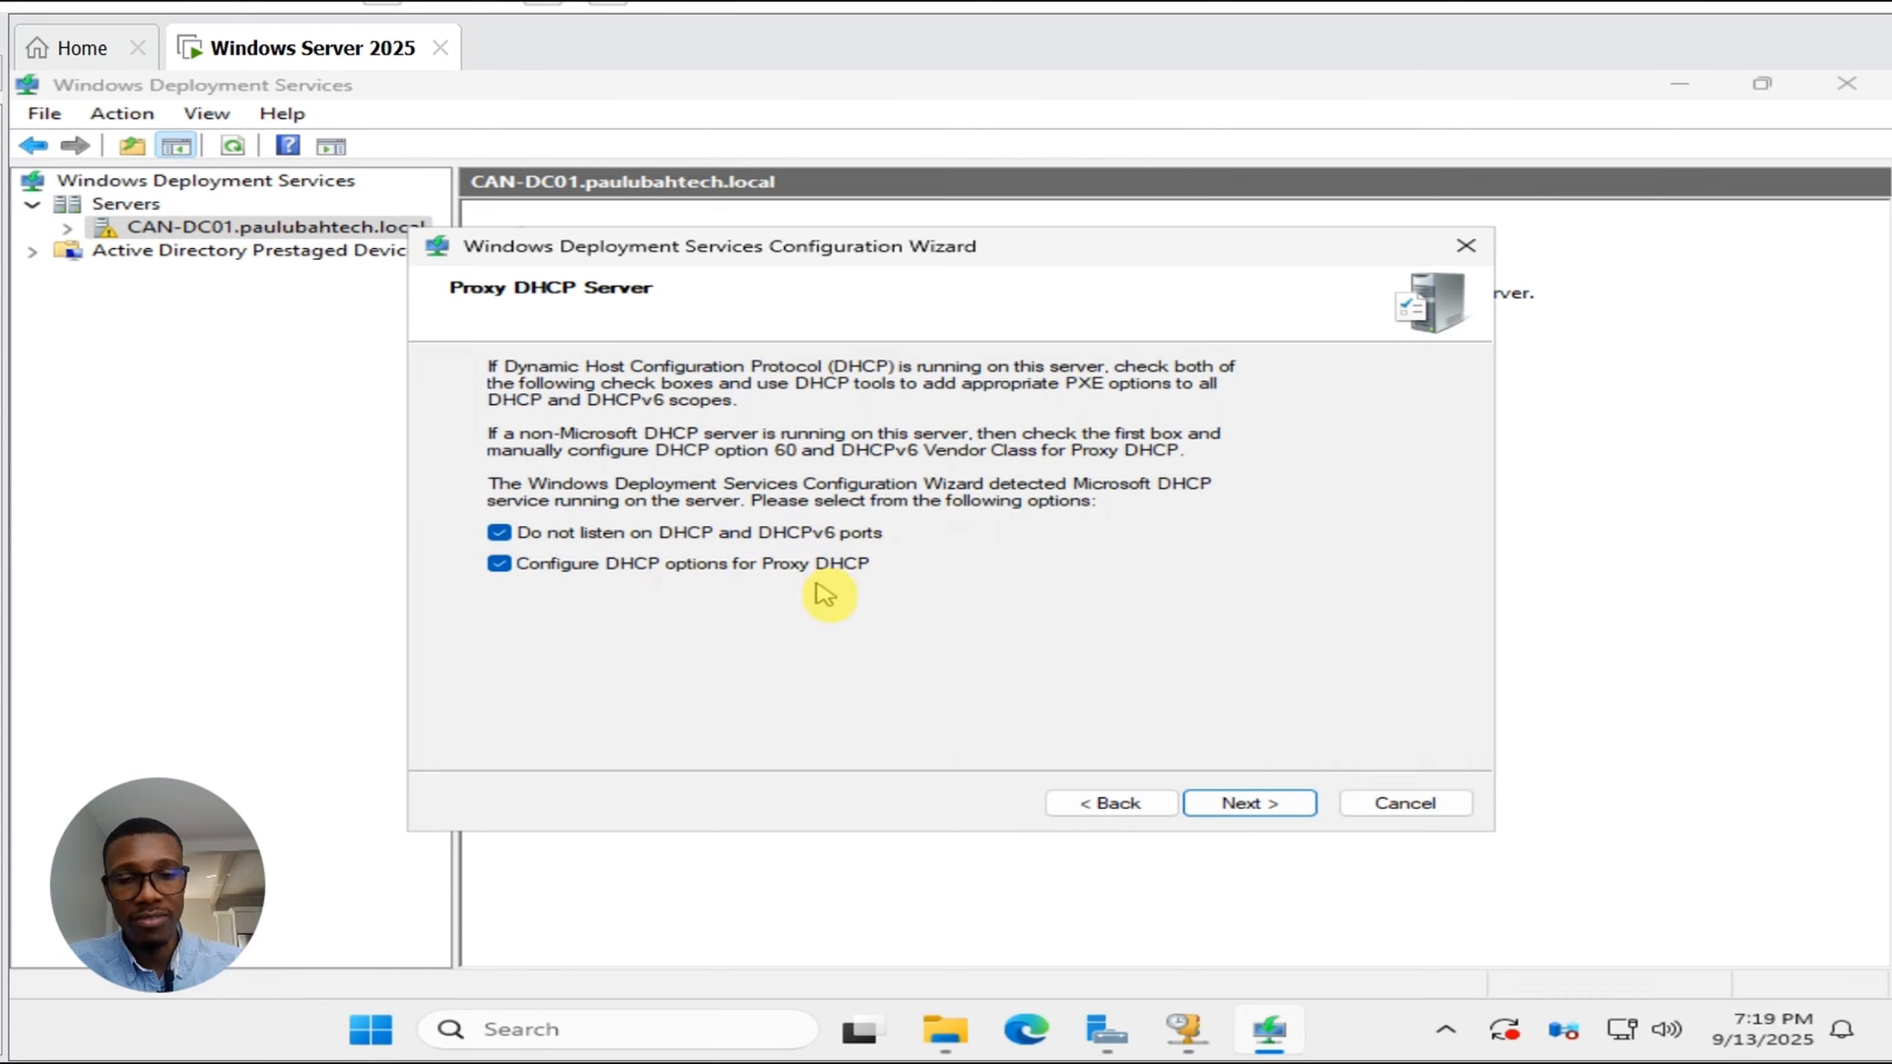
click(1251, 801)
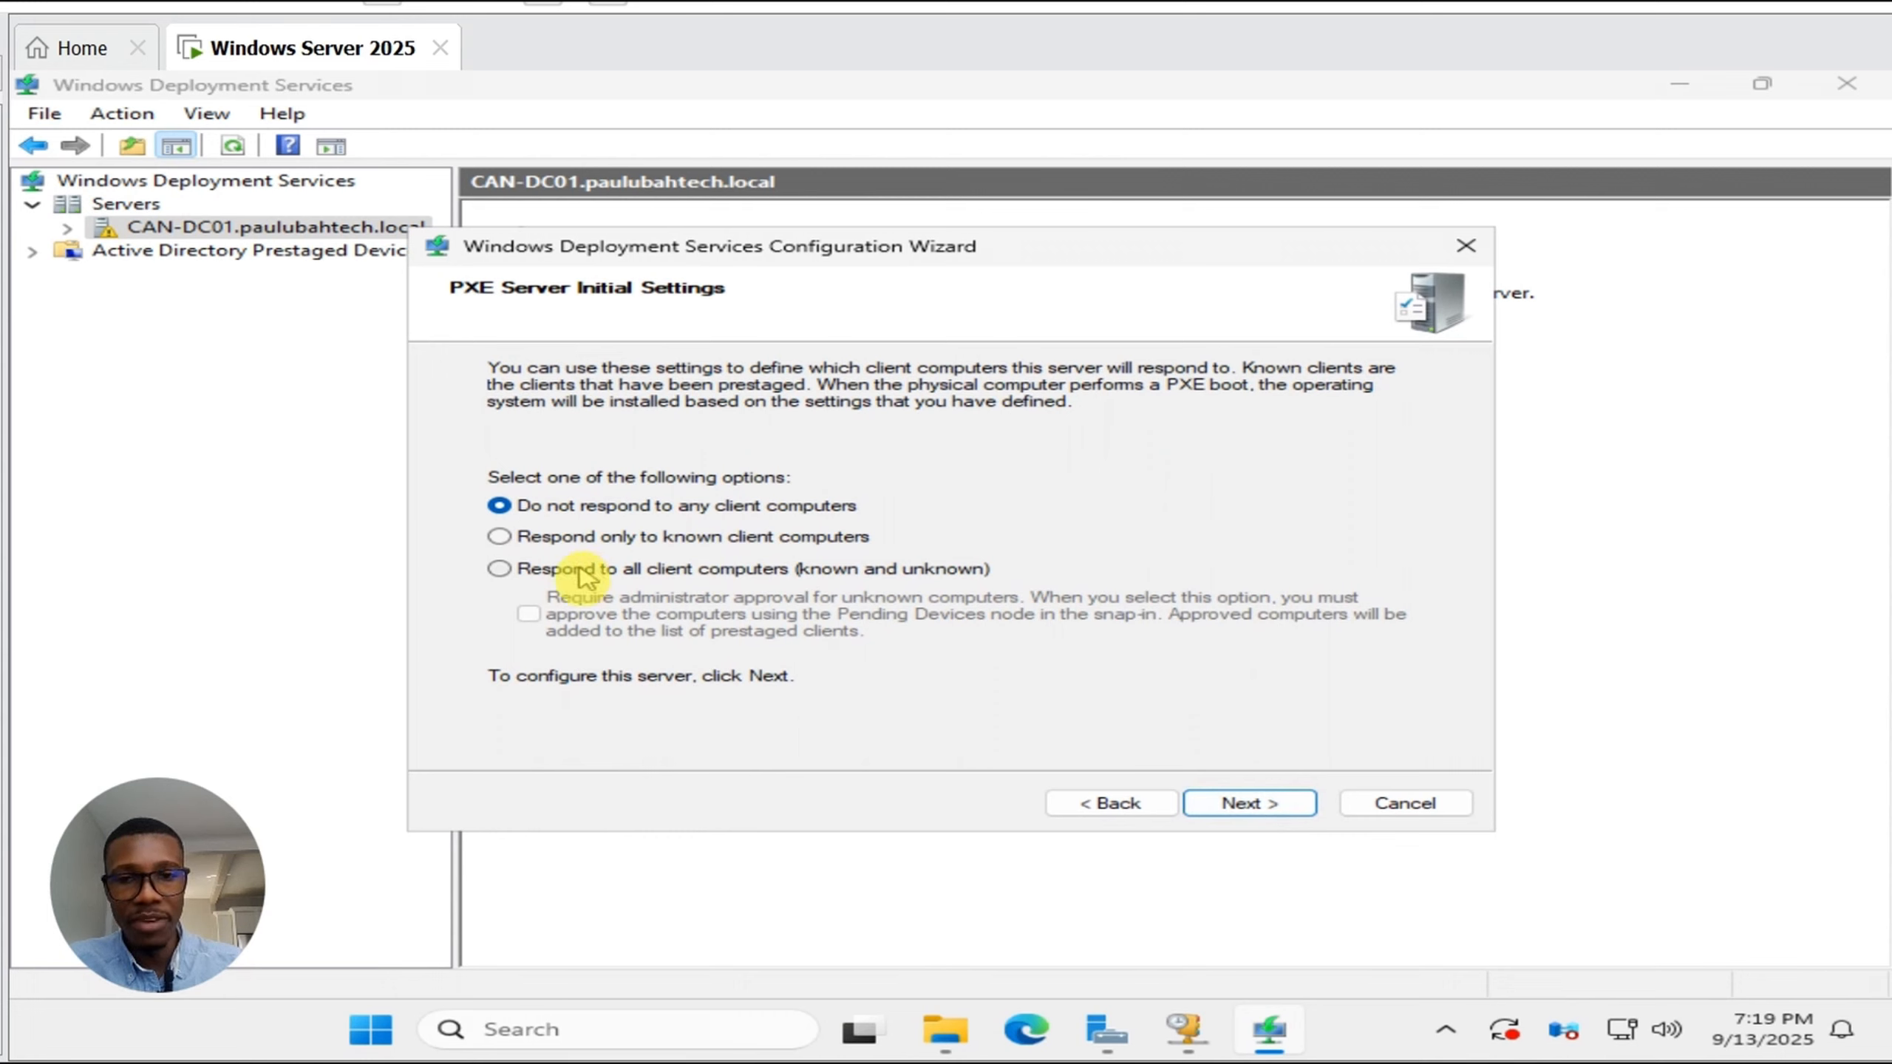
- Respond to all known and unknown client computers, finish configuration, and expand CAN-DC01's folders
click(504, 569)
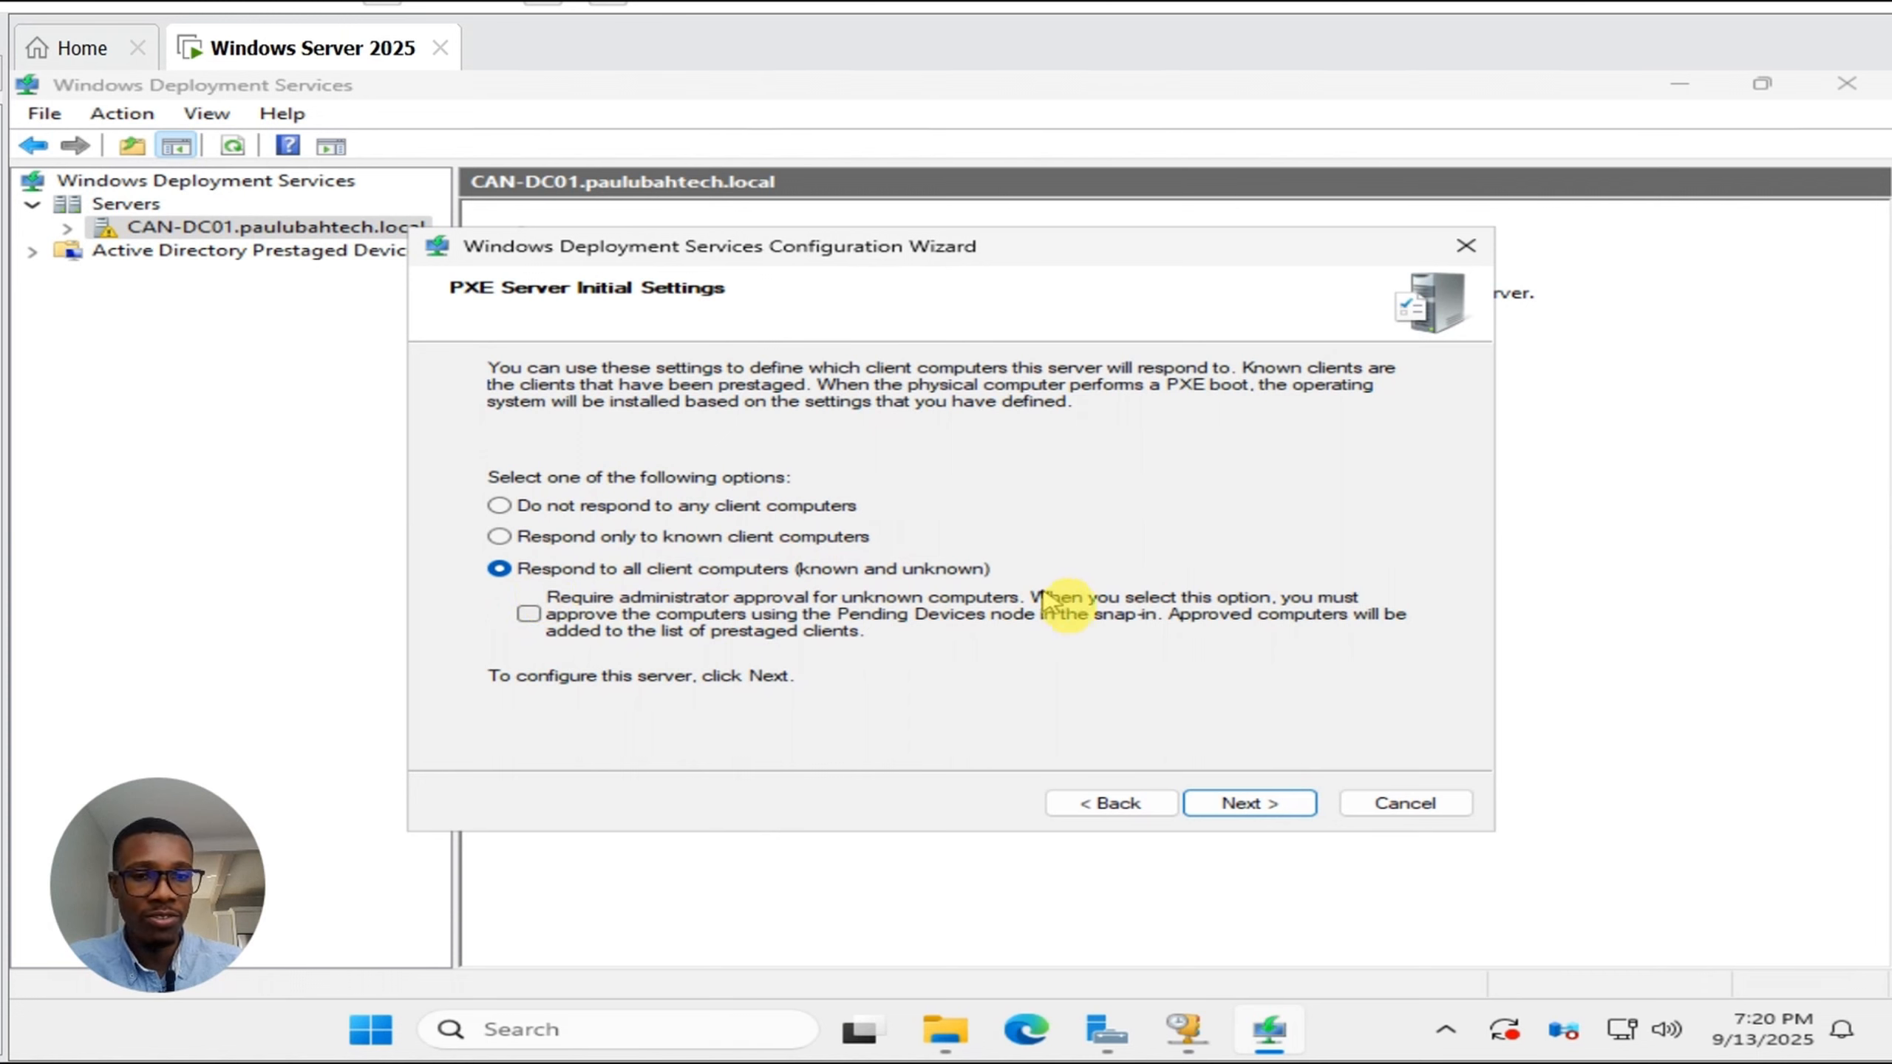
click(1248, 816)
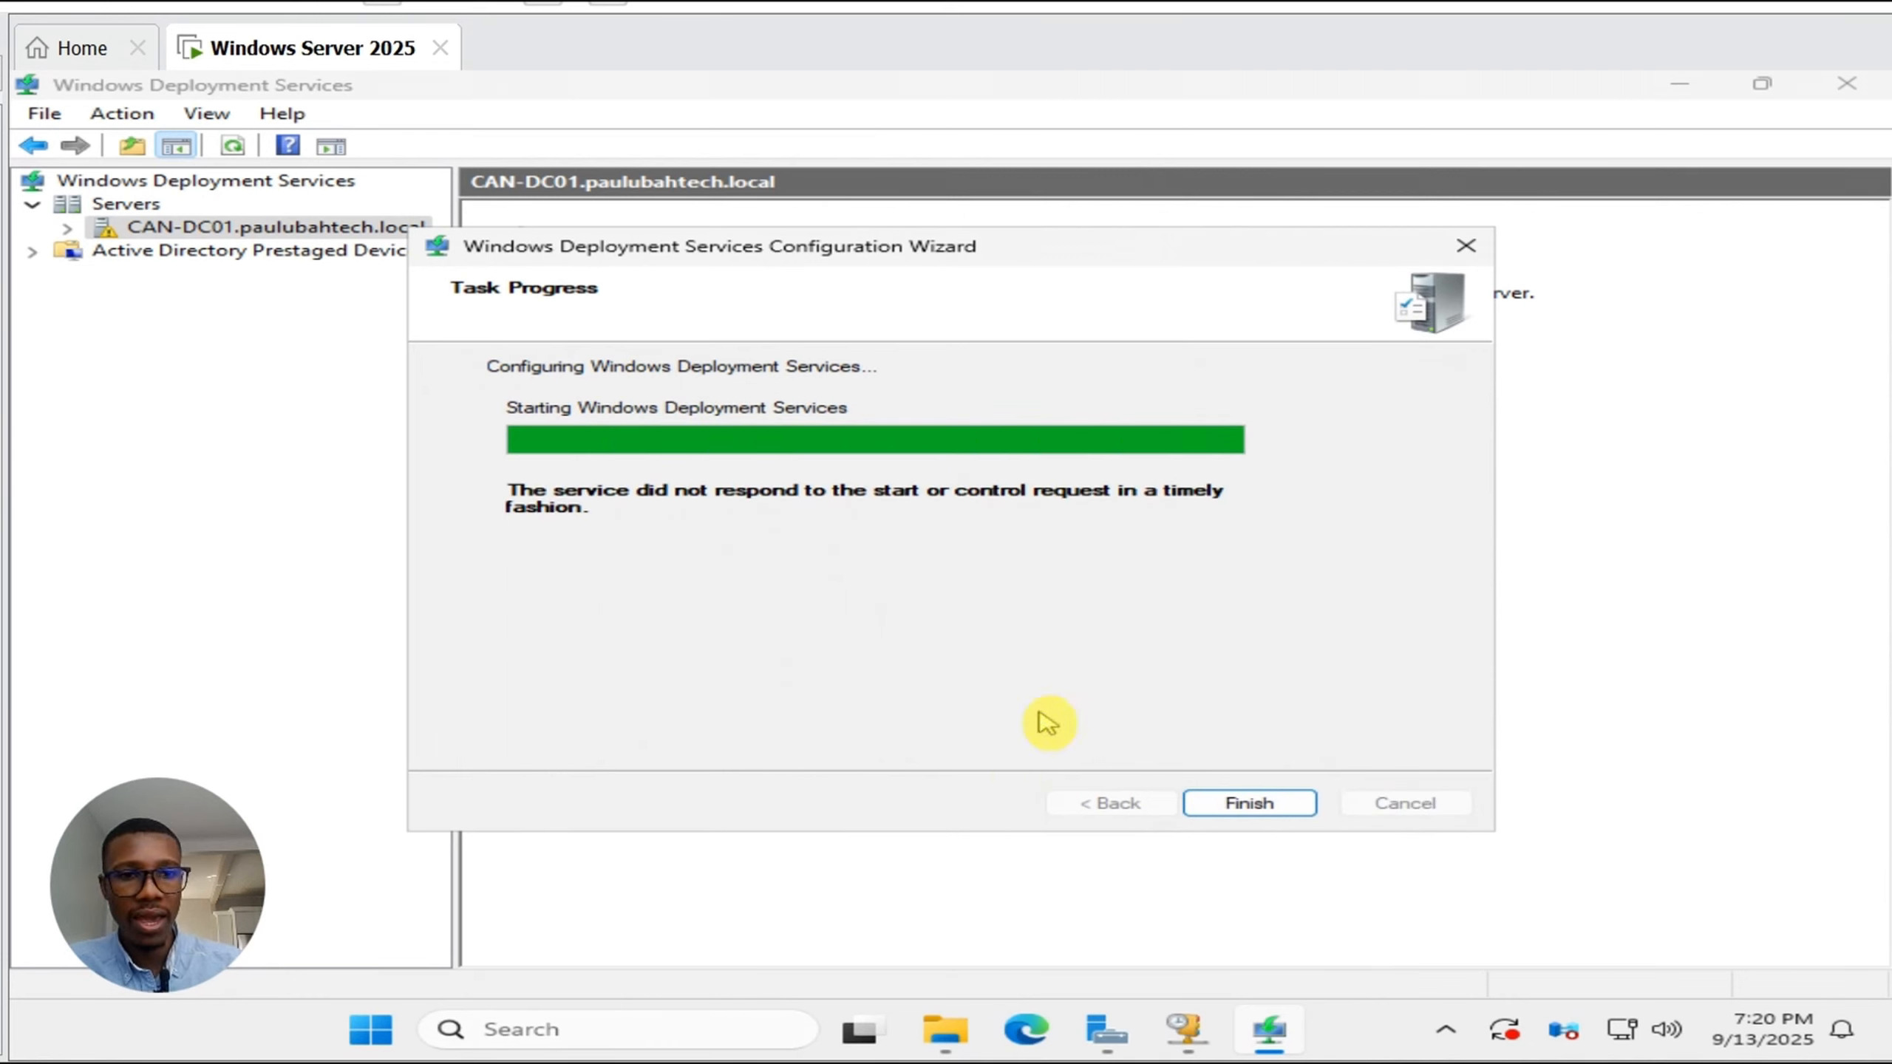
click(1250, 803)
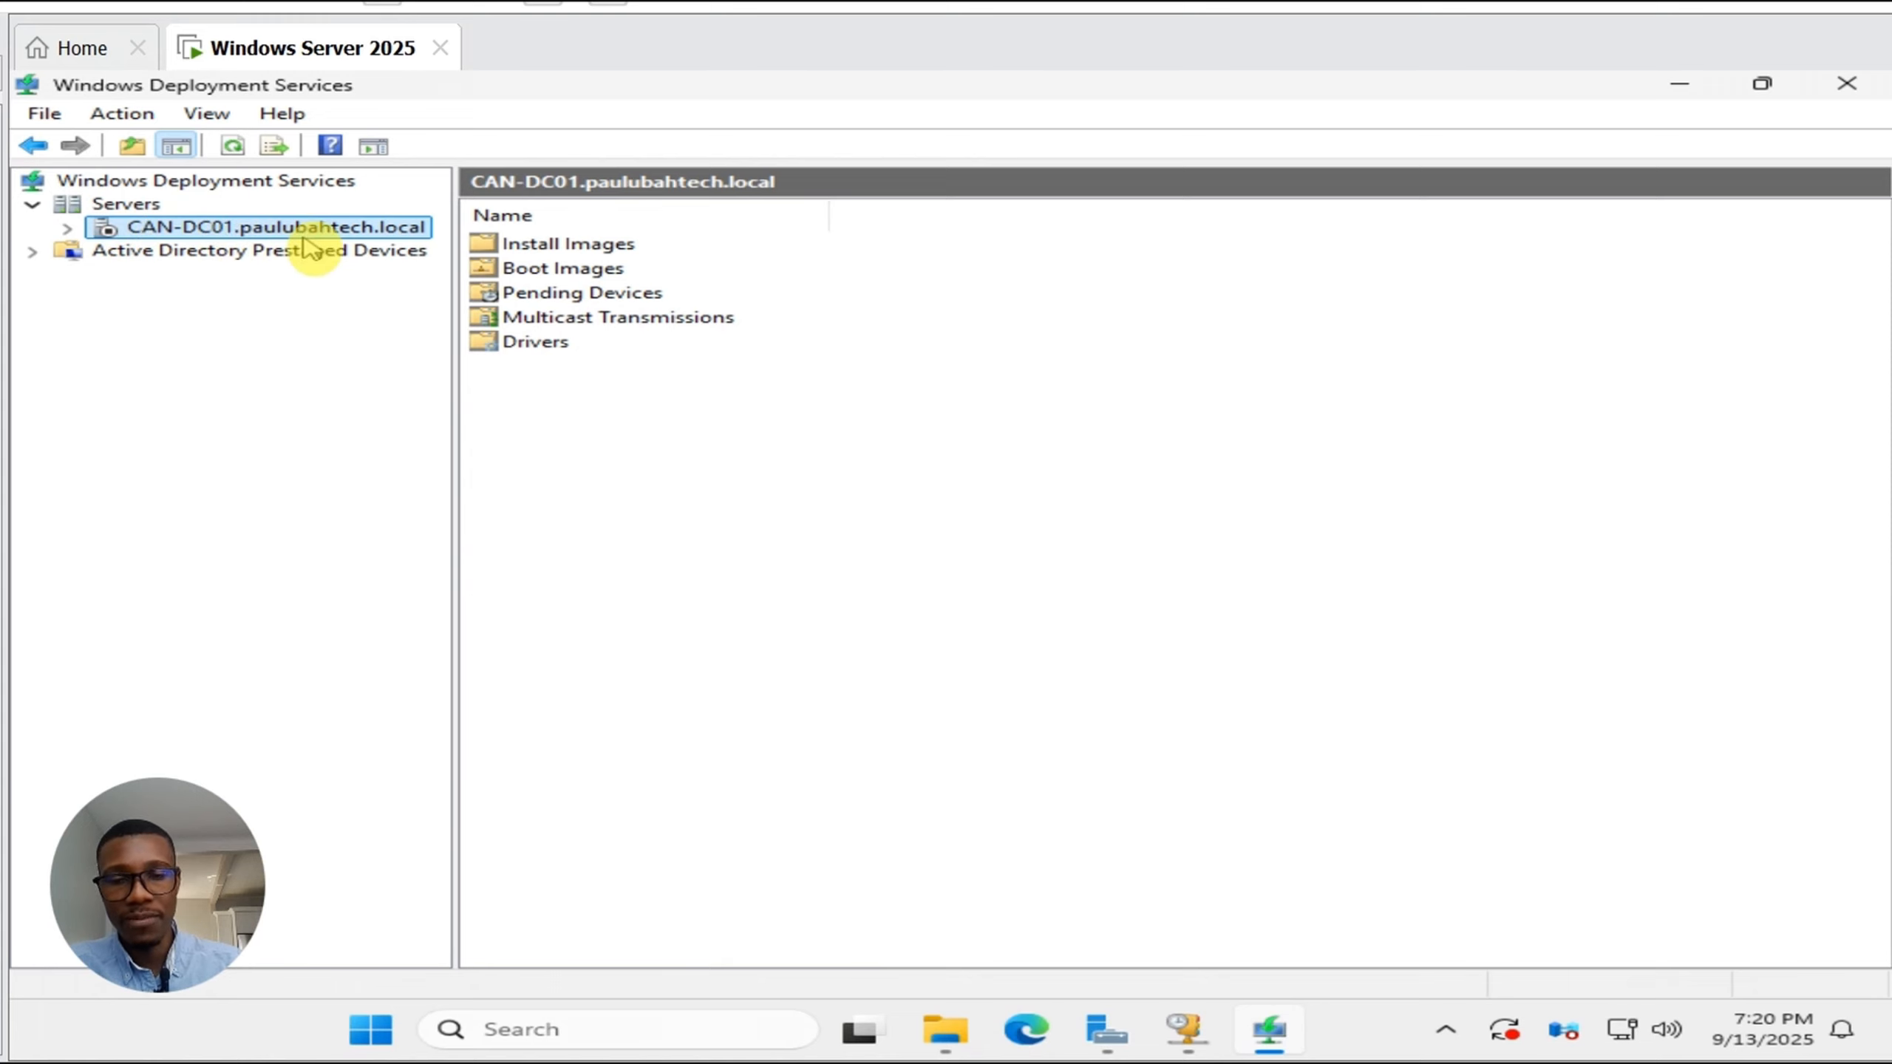
click(69, 228)
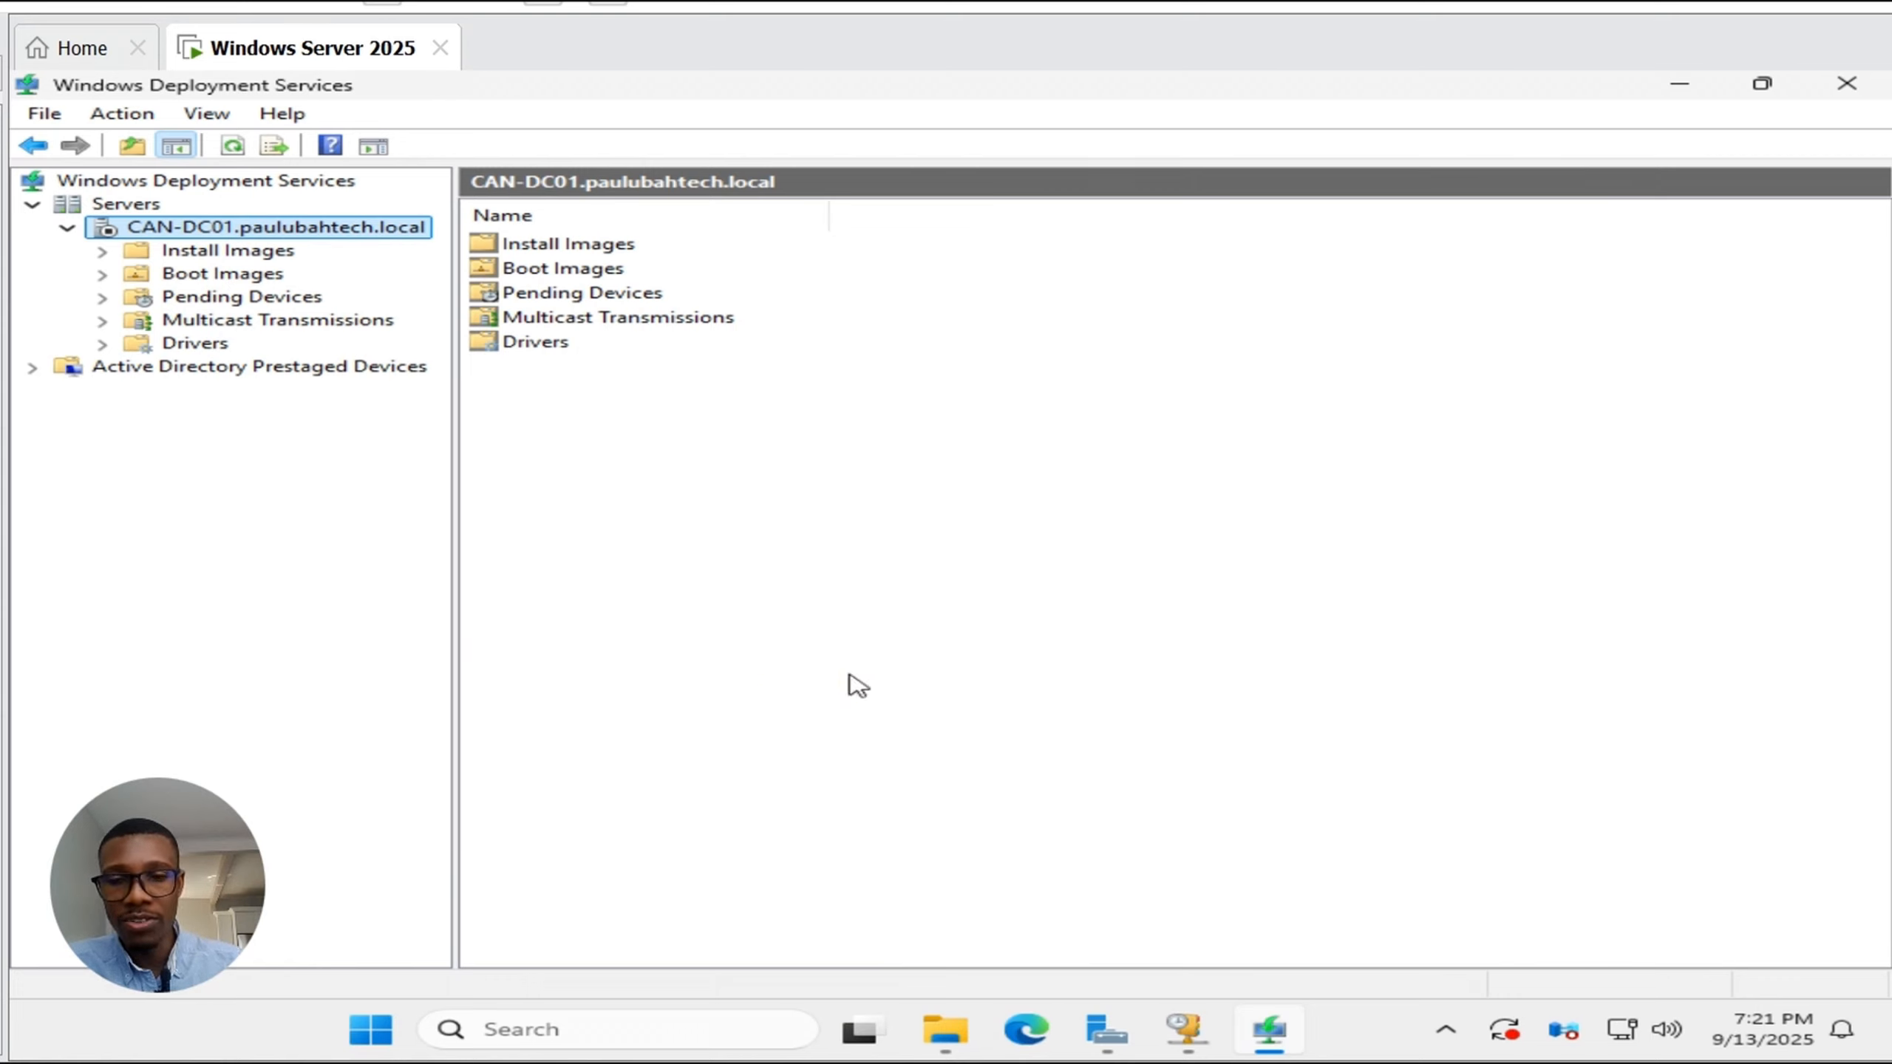
- Open Documents in File Explorer and mount the Windows ISO as DVD Drive (E:) ESD-ISO
click(944, 1029)
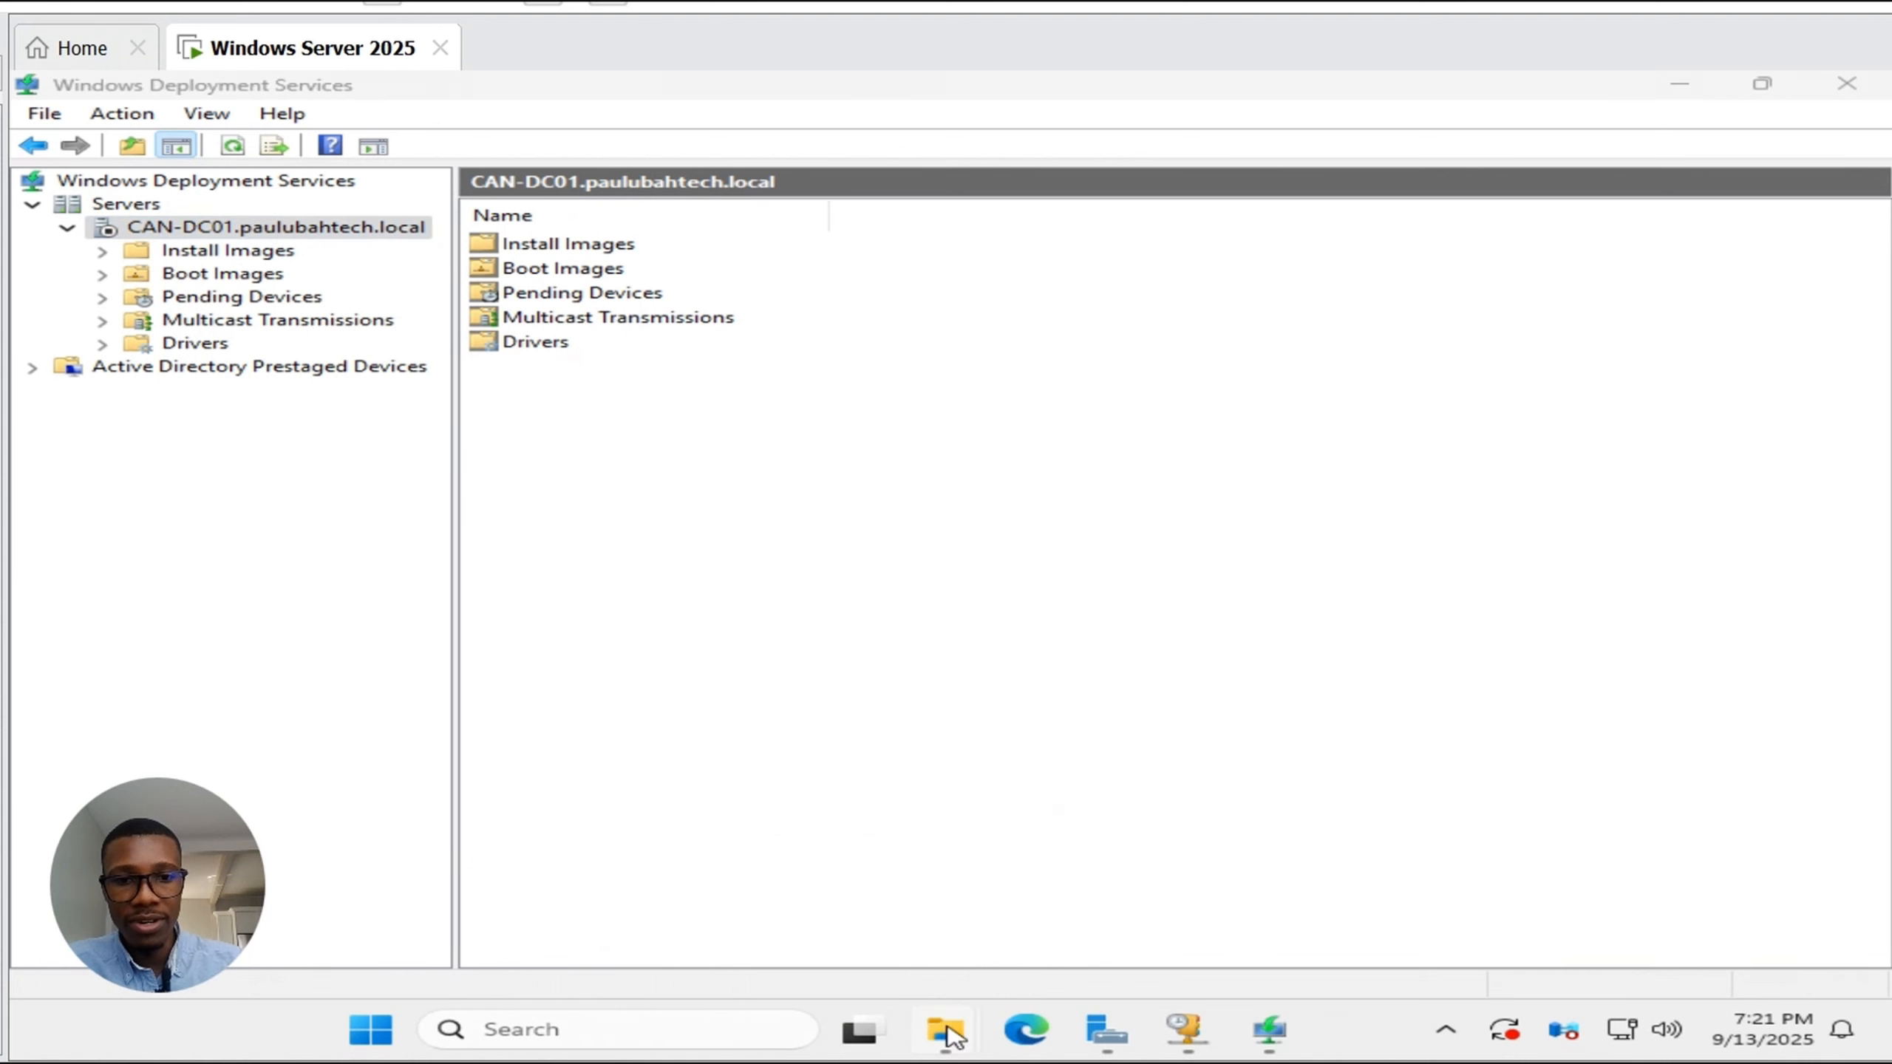
click(816, 913)
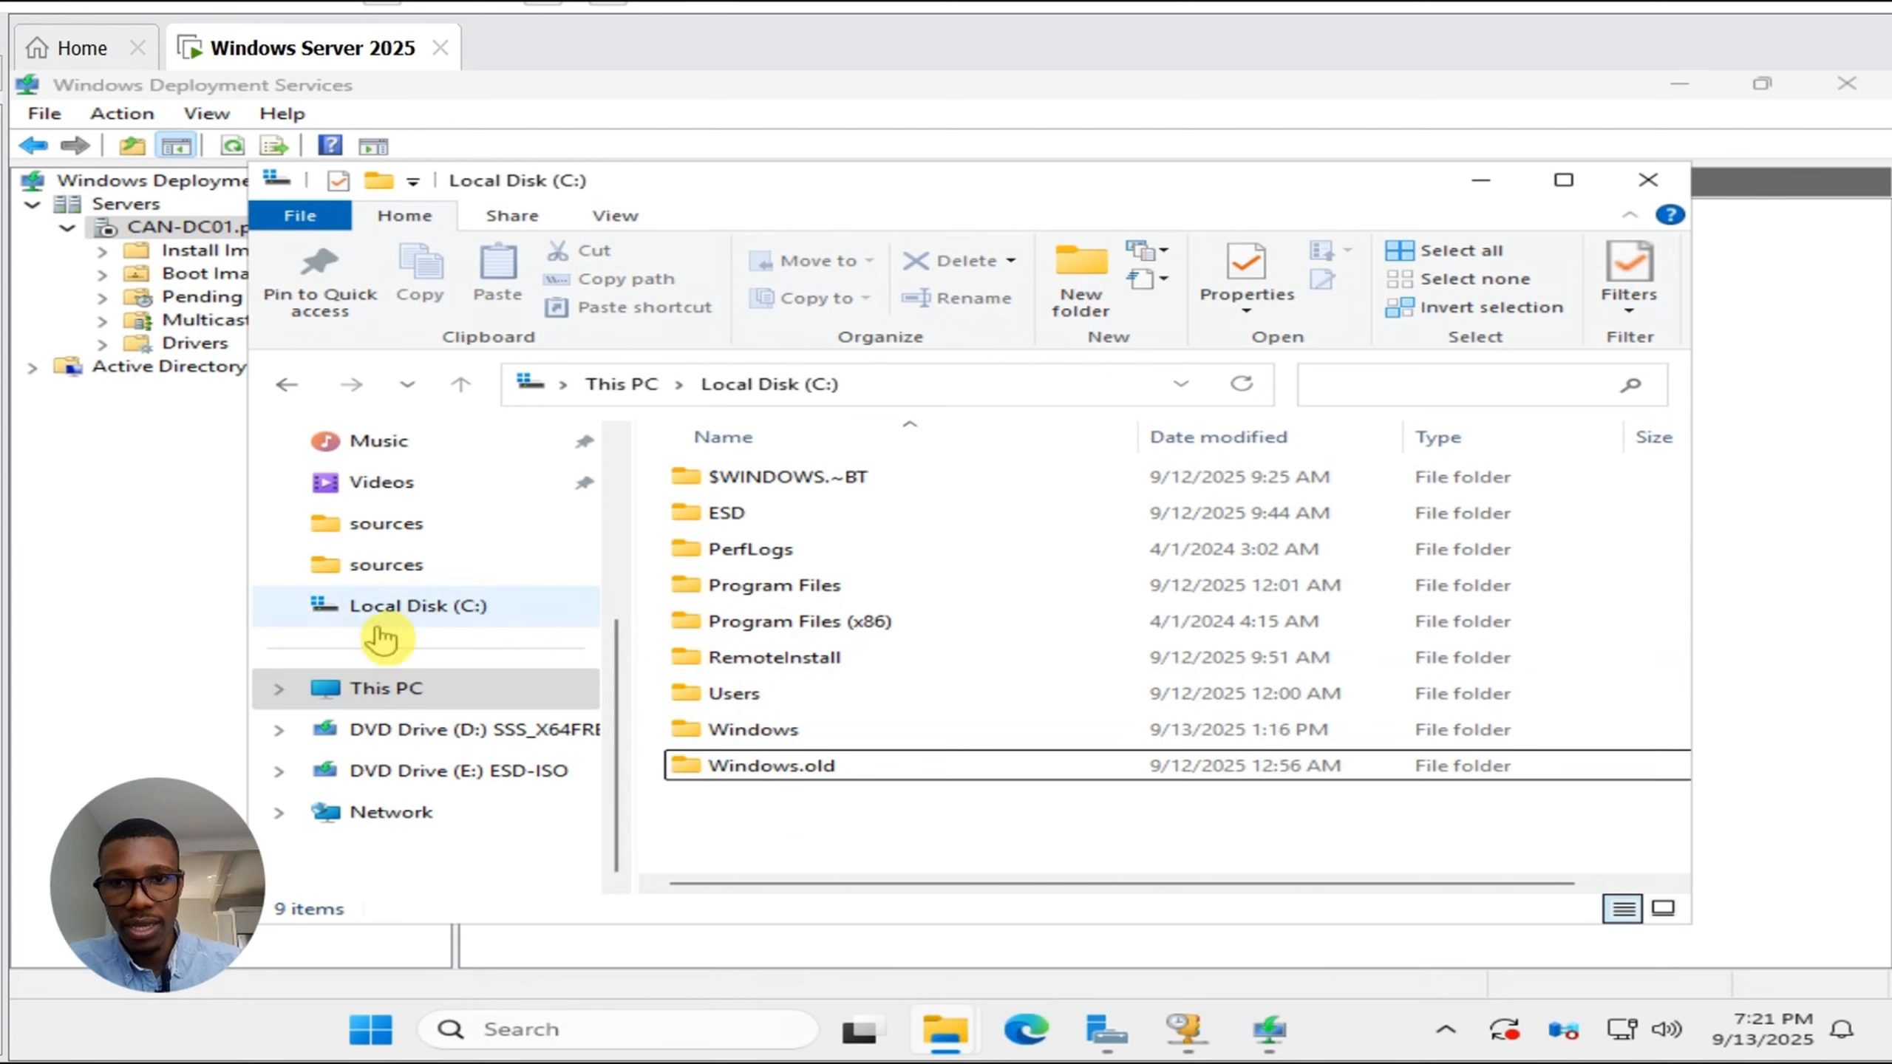
scroll(476, 619, up, 2)
click(451, 615)
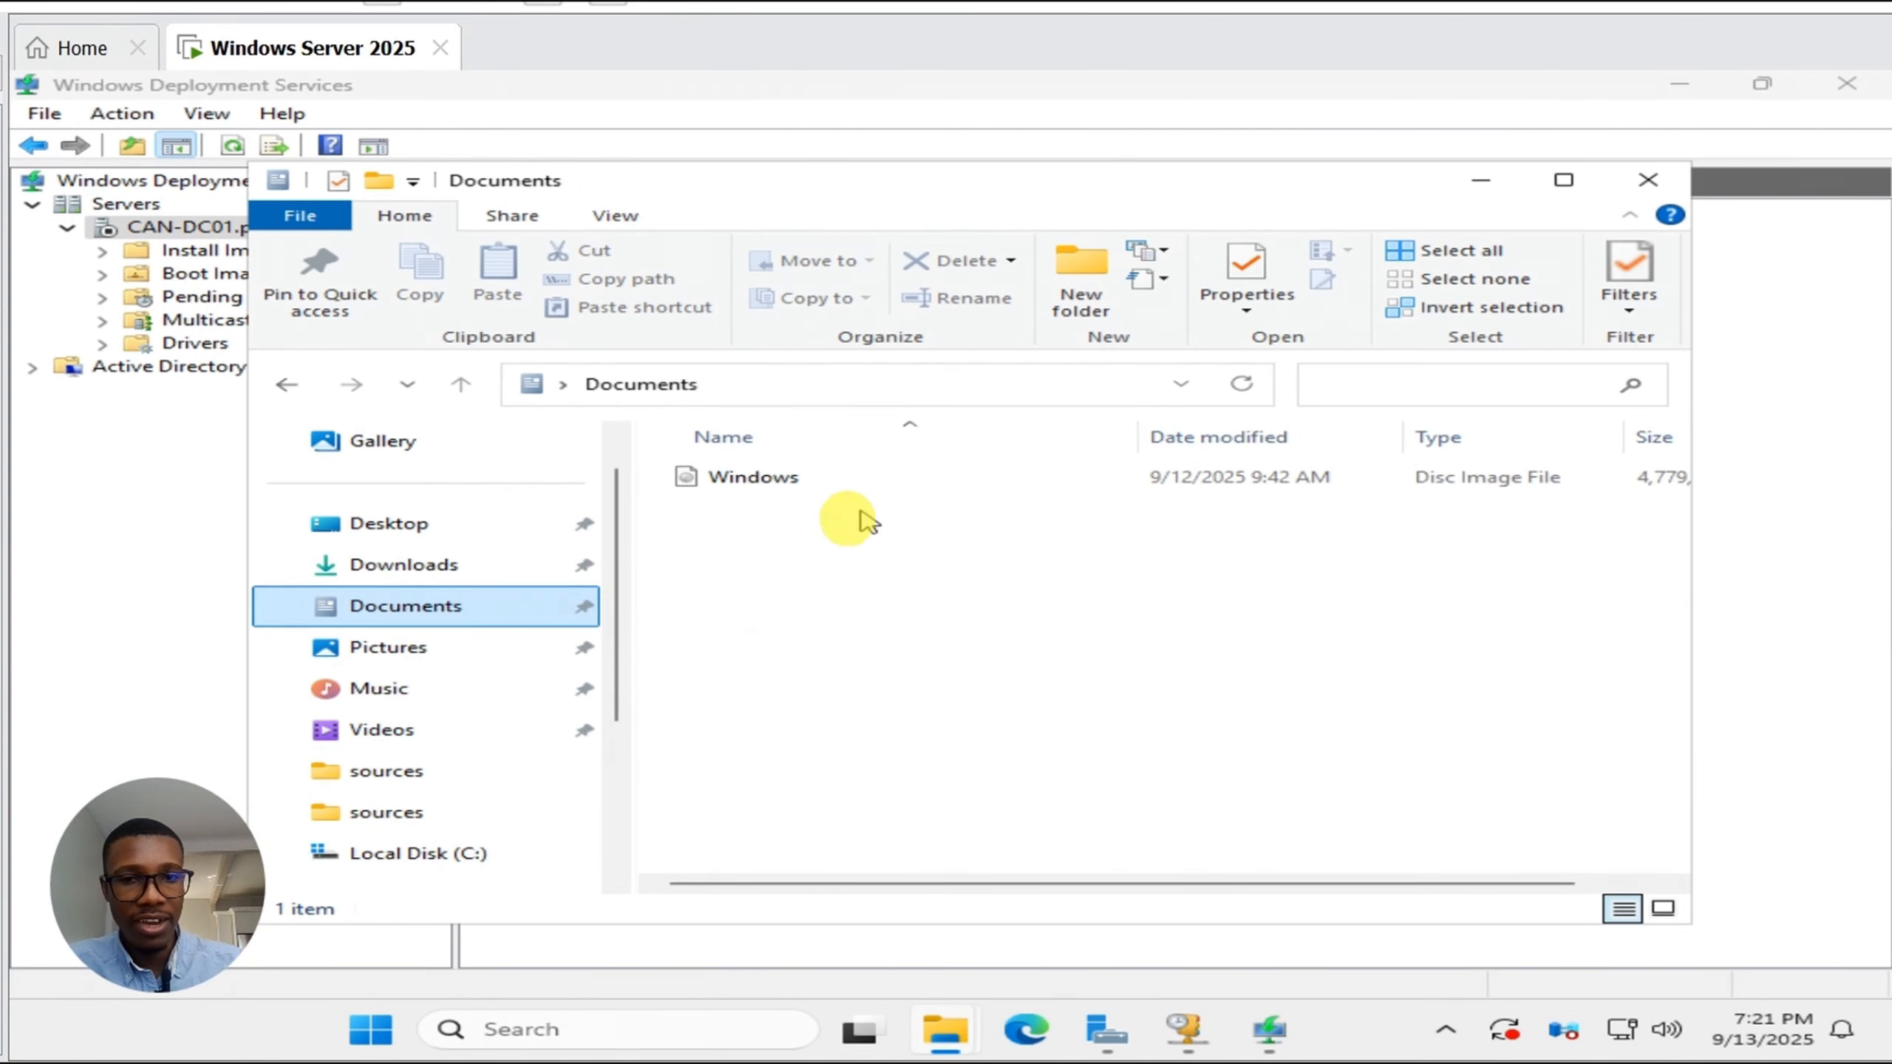
click(774, 492)
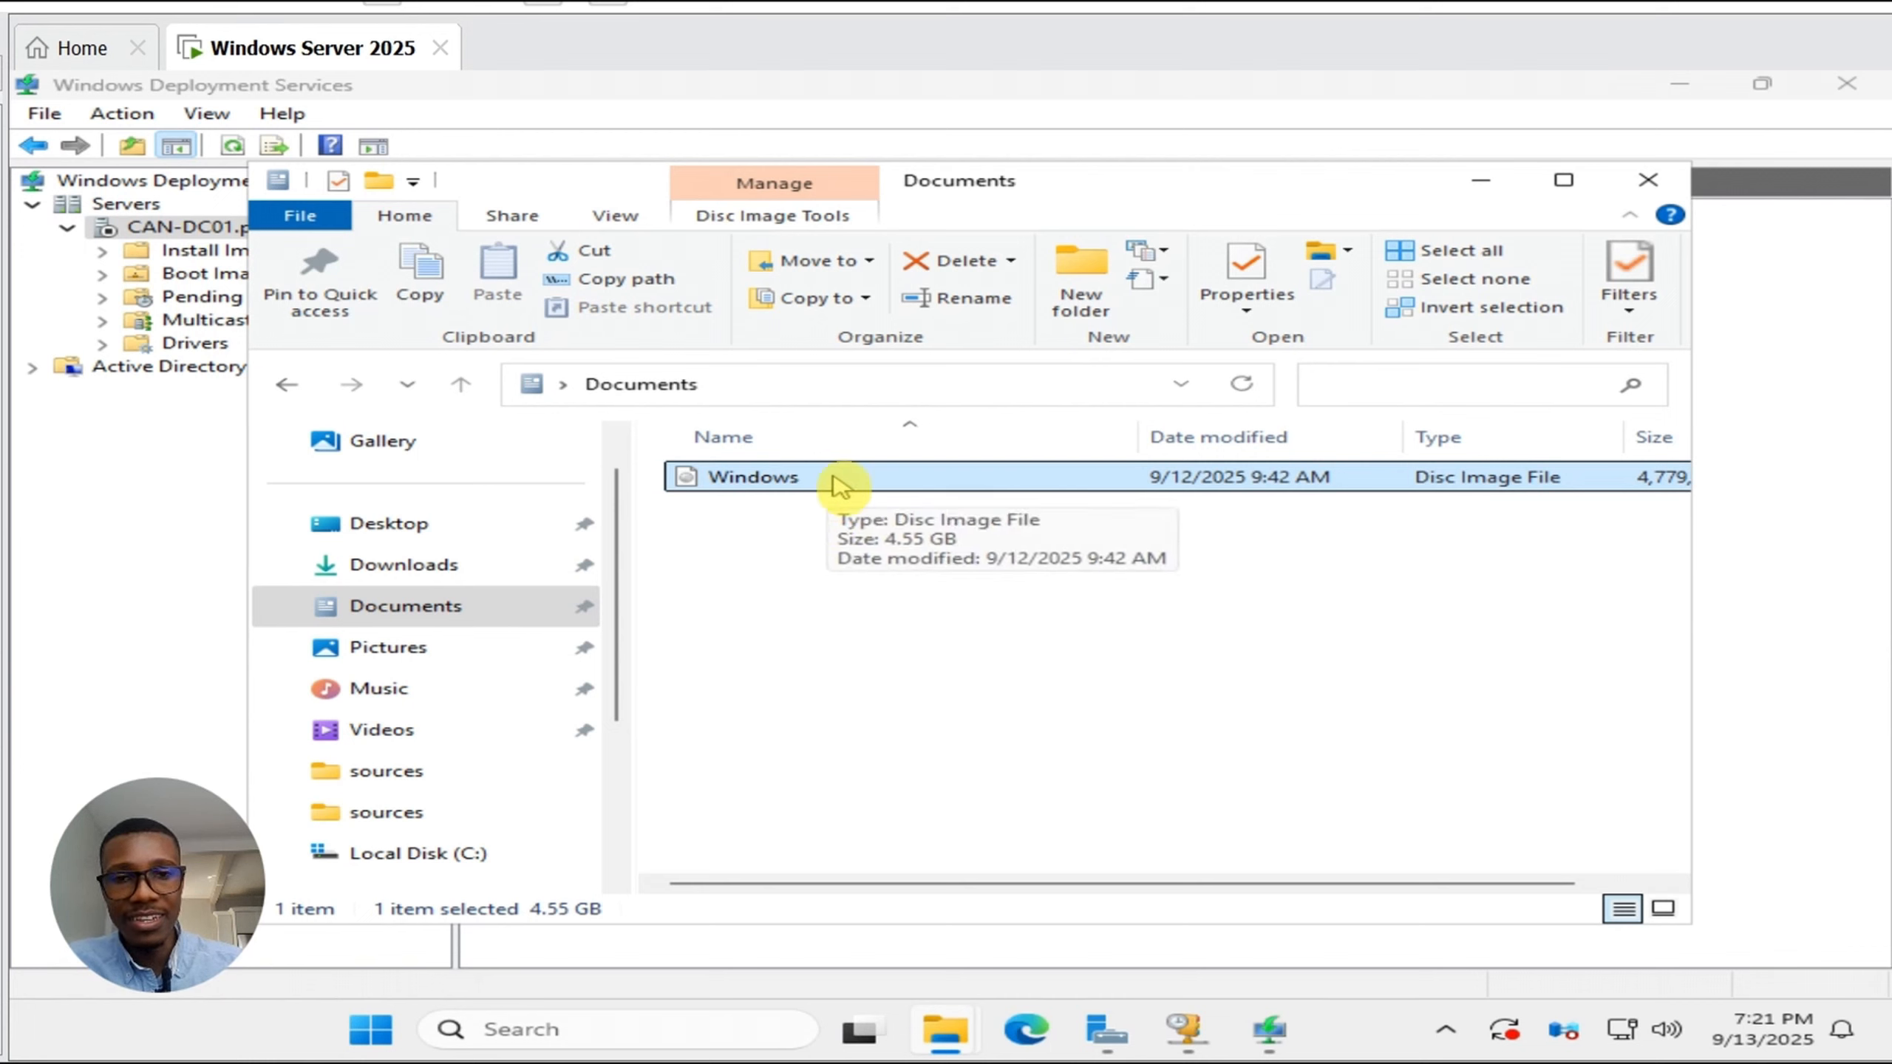
right_click(777, 483)
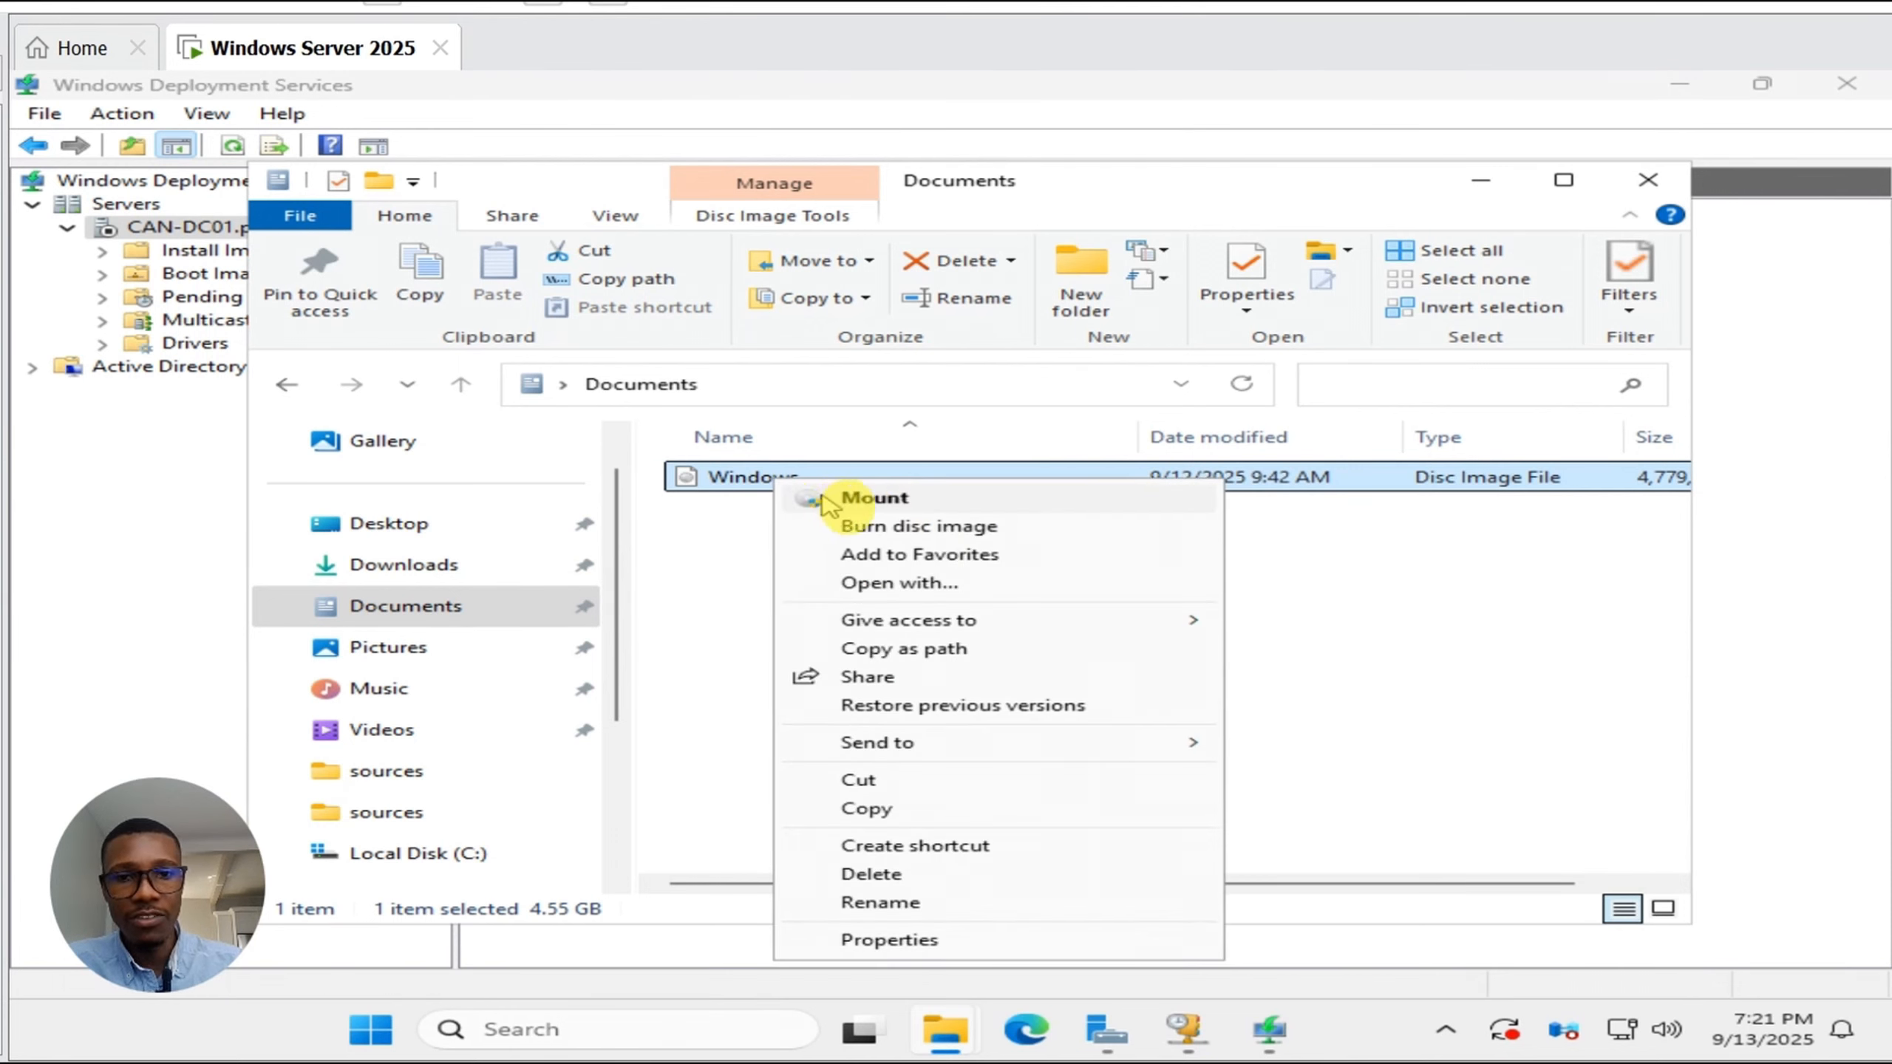
click(911, 501)
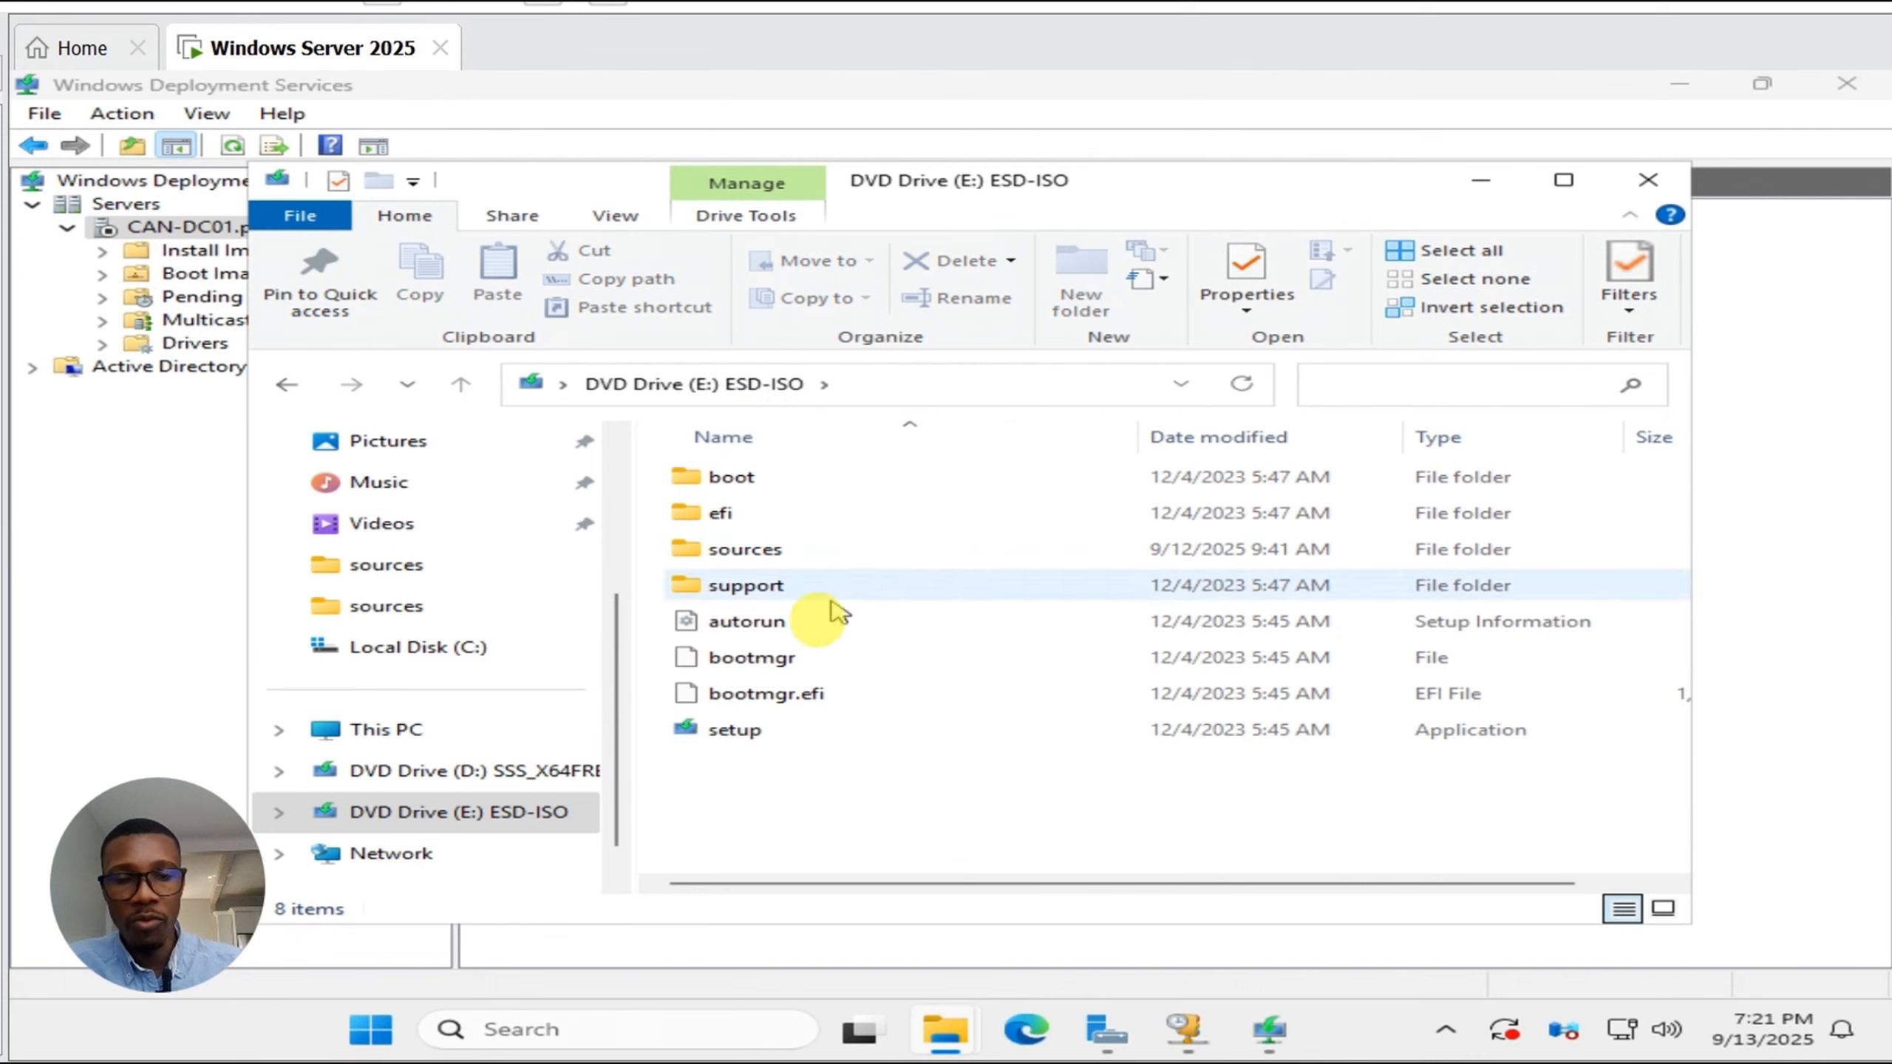
- Open E:\sources and find boot.wim and the 3.87 GB install.esd in the file list
click(764, 554)
click(792, 564)
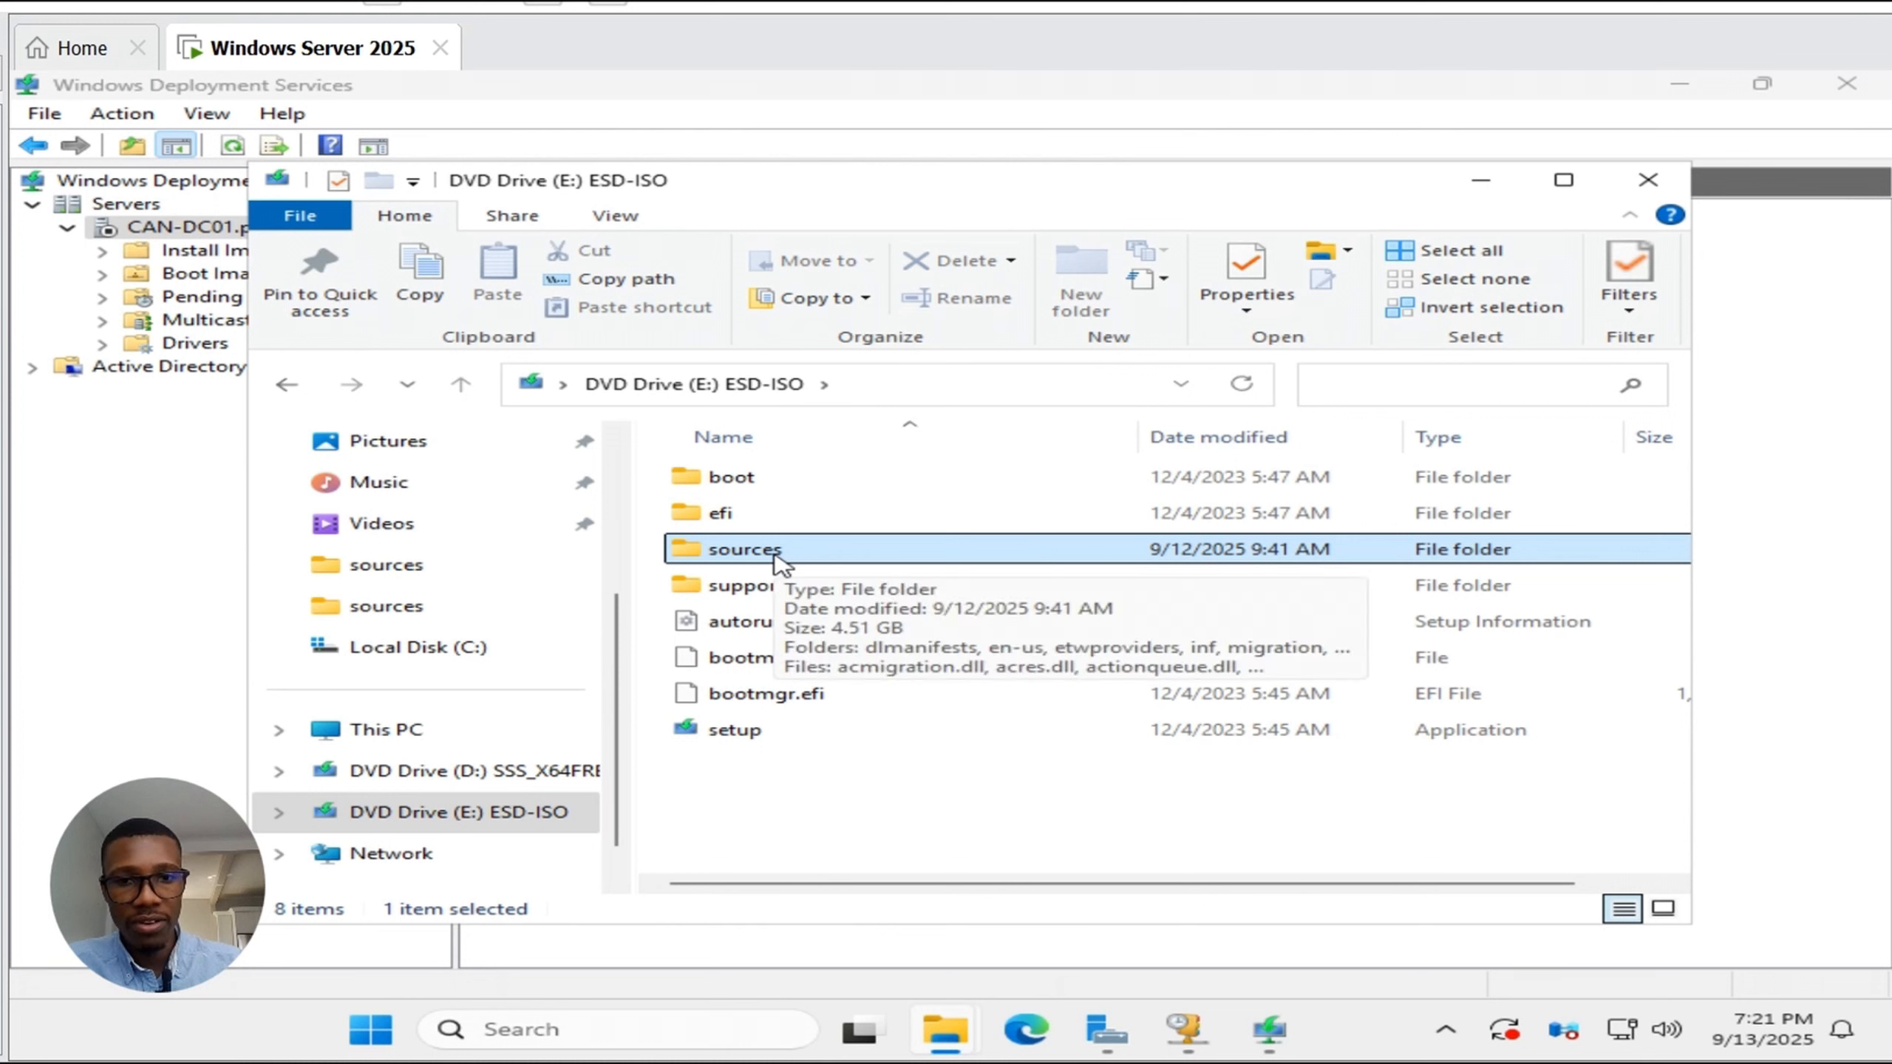
double_click(775, 563)
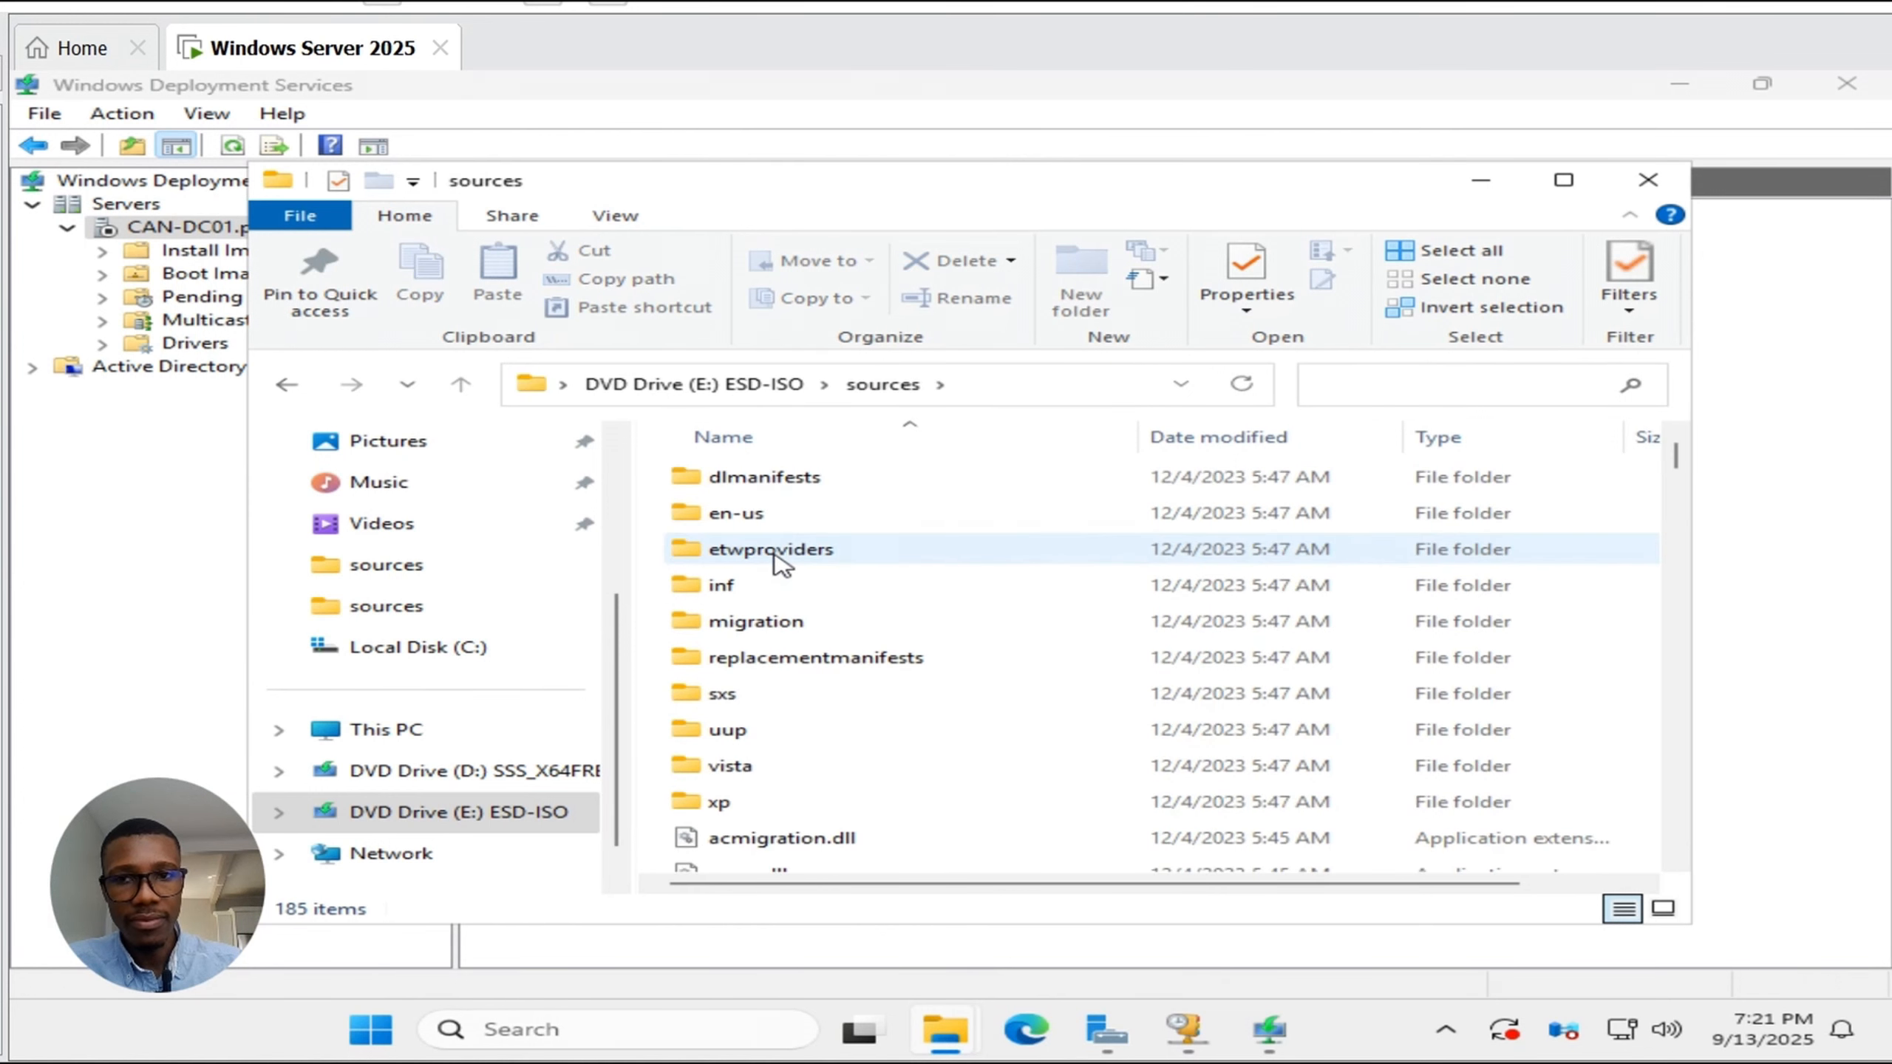
click(773, 686)
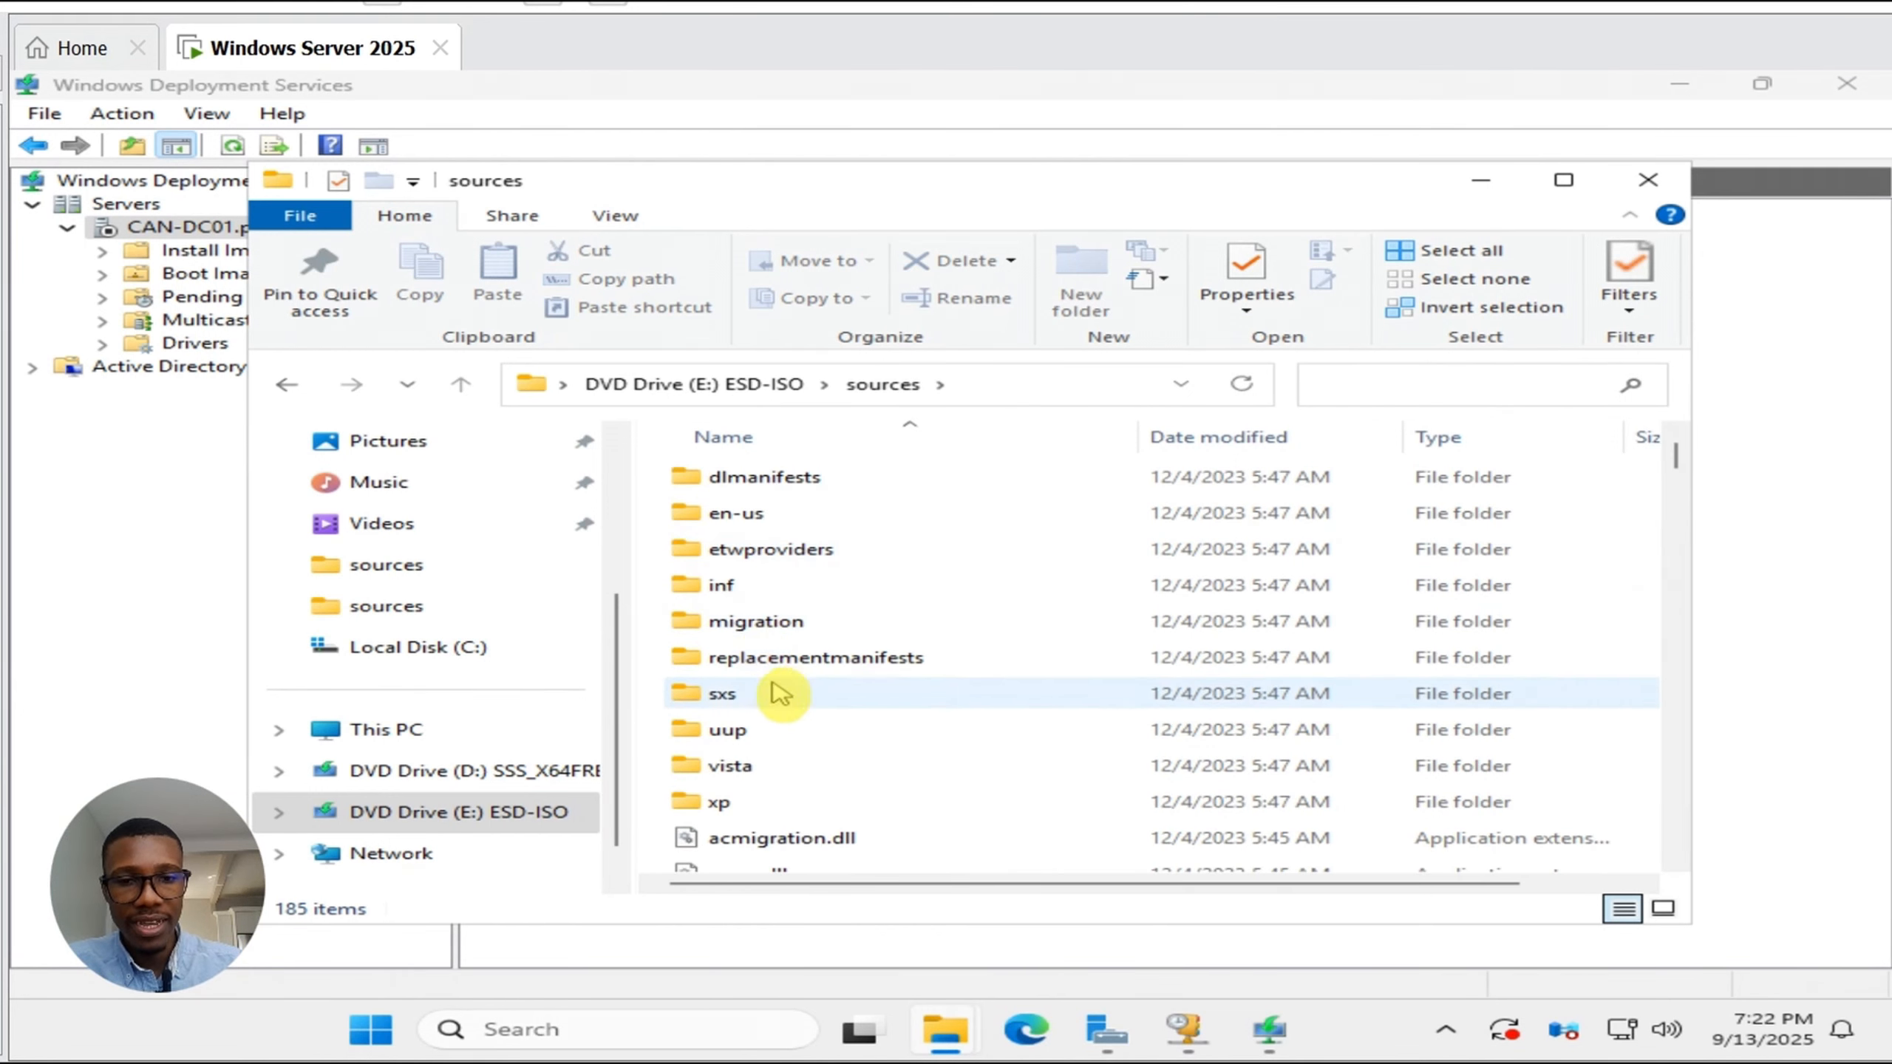
scroll(778, 693, down, 8)
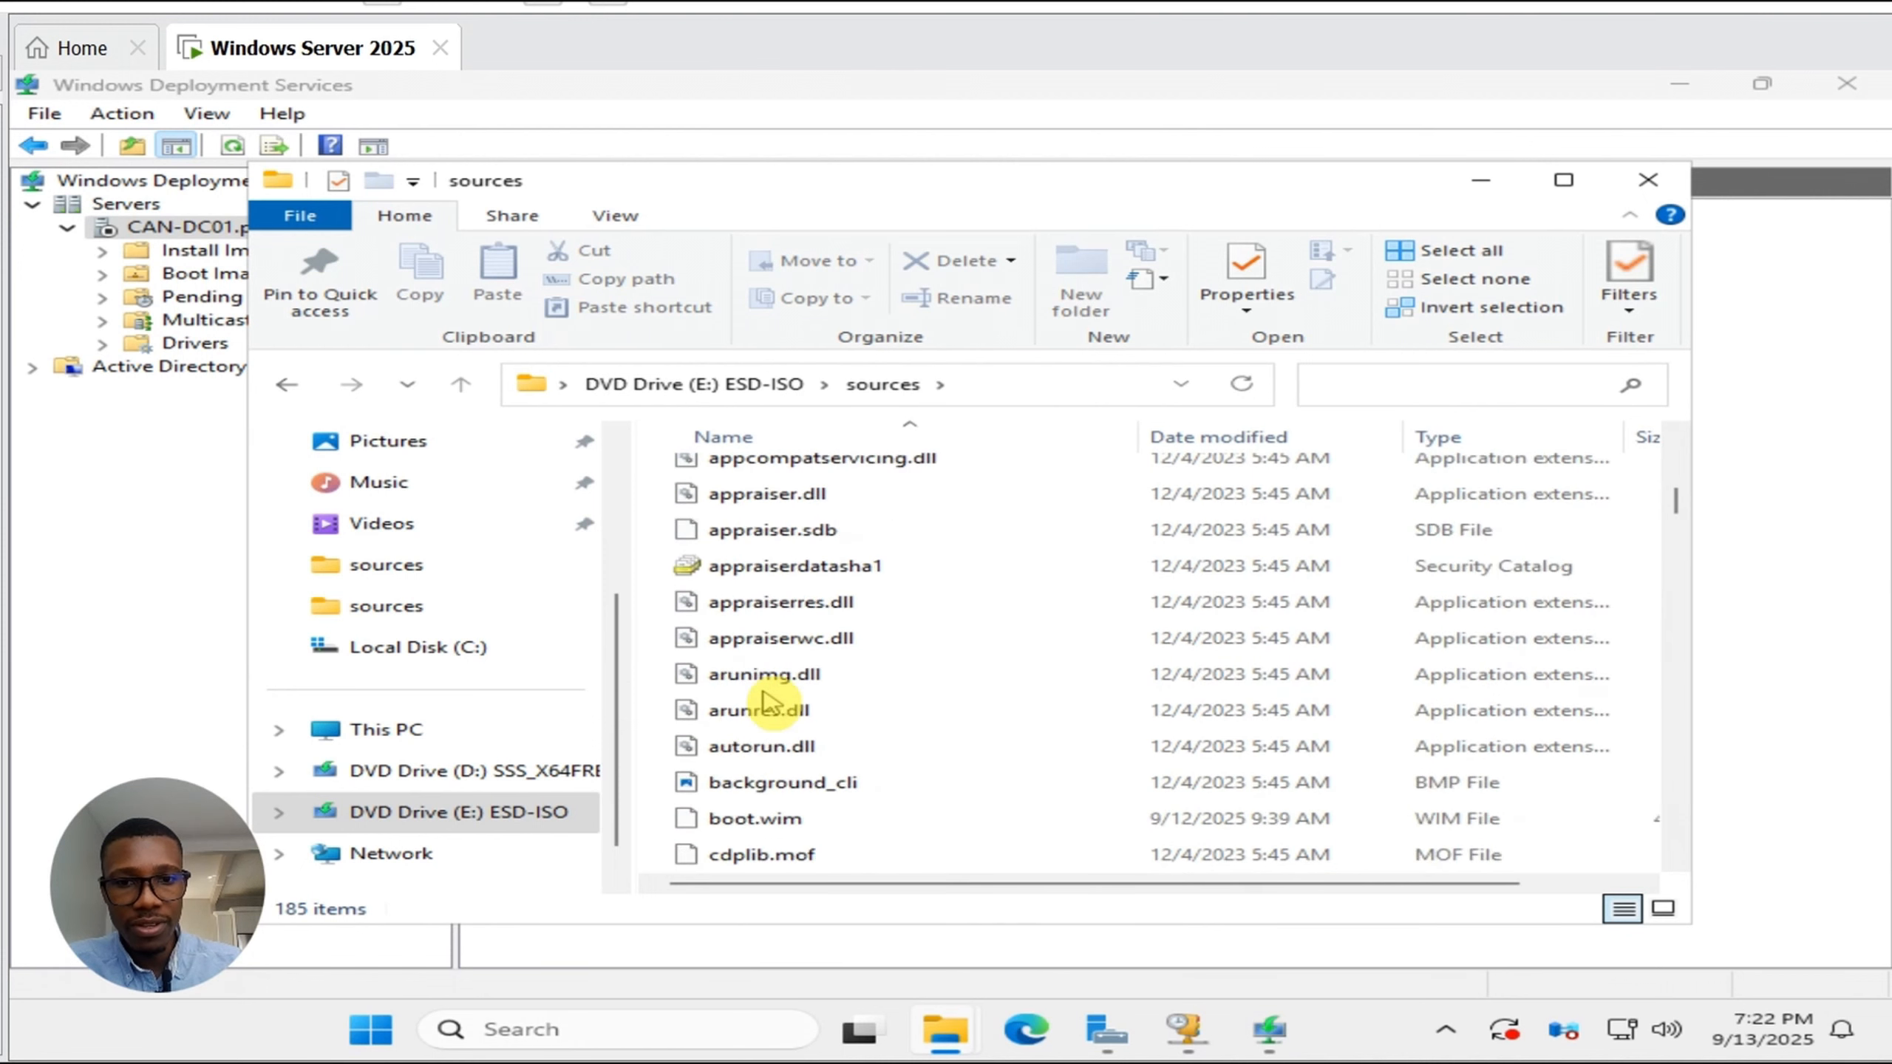
scroll(767, 705, down, 3)
scroll(857, 679, up, 2)
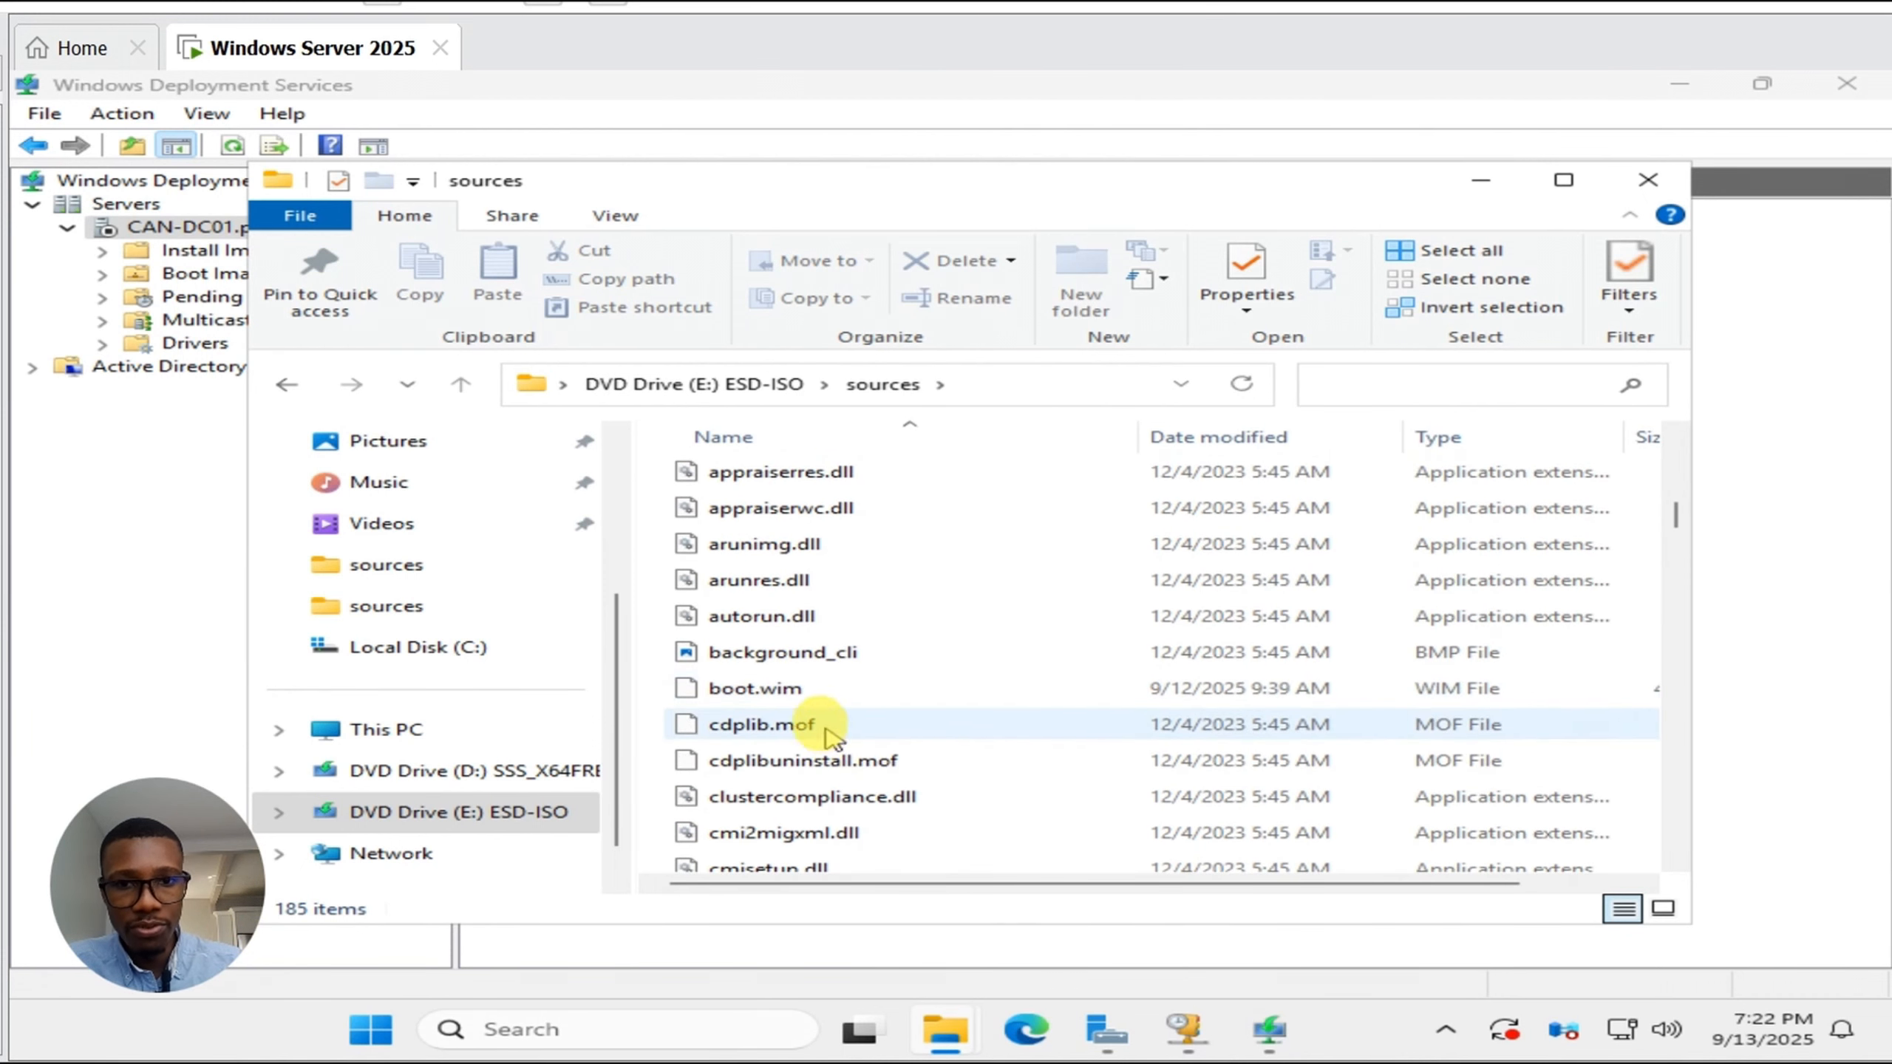
click(809, 689)
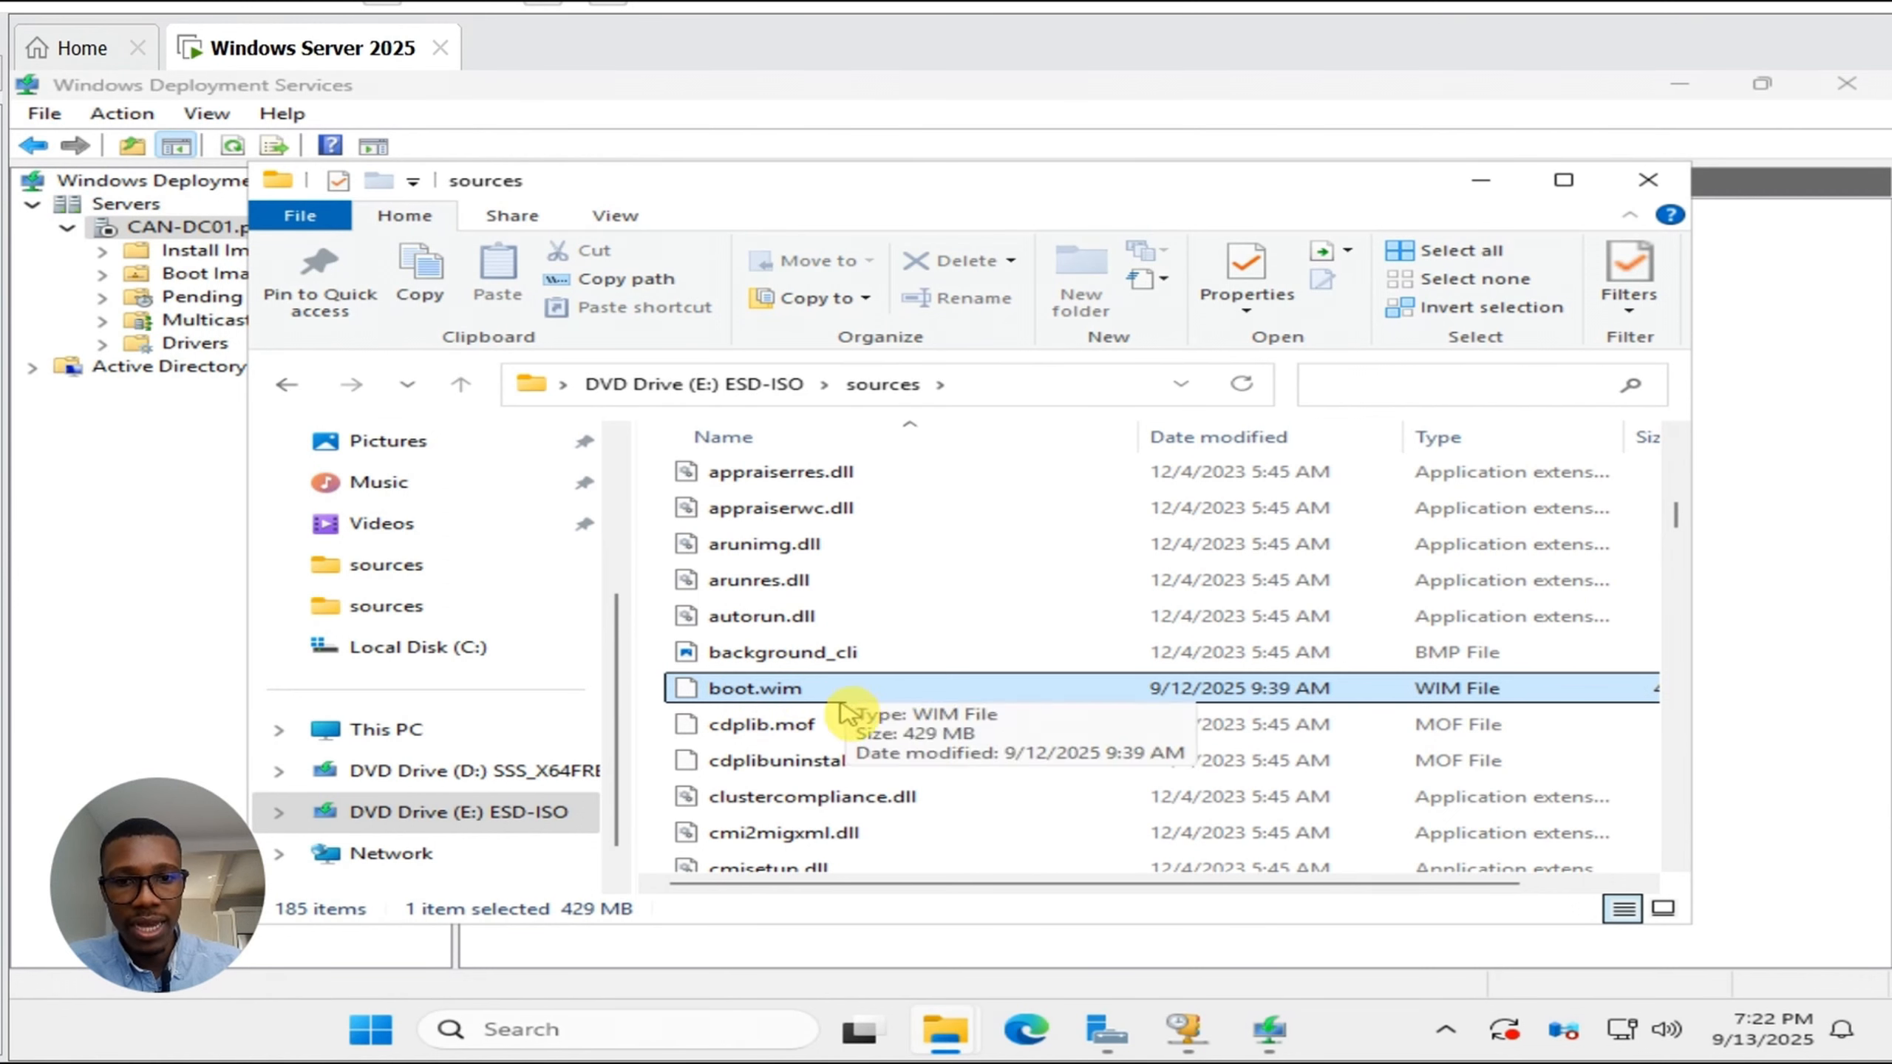
scroll(846, 712, down, 15)
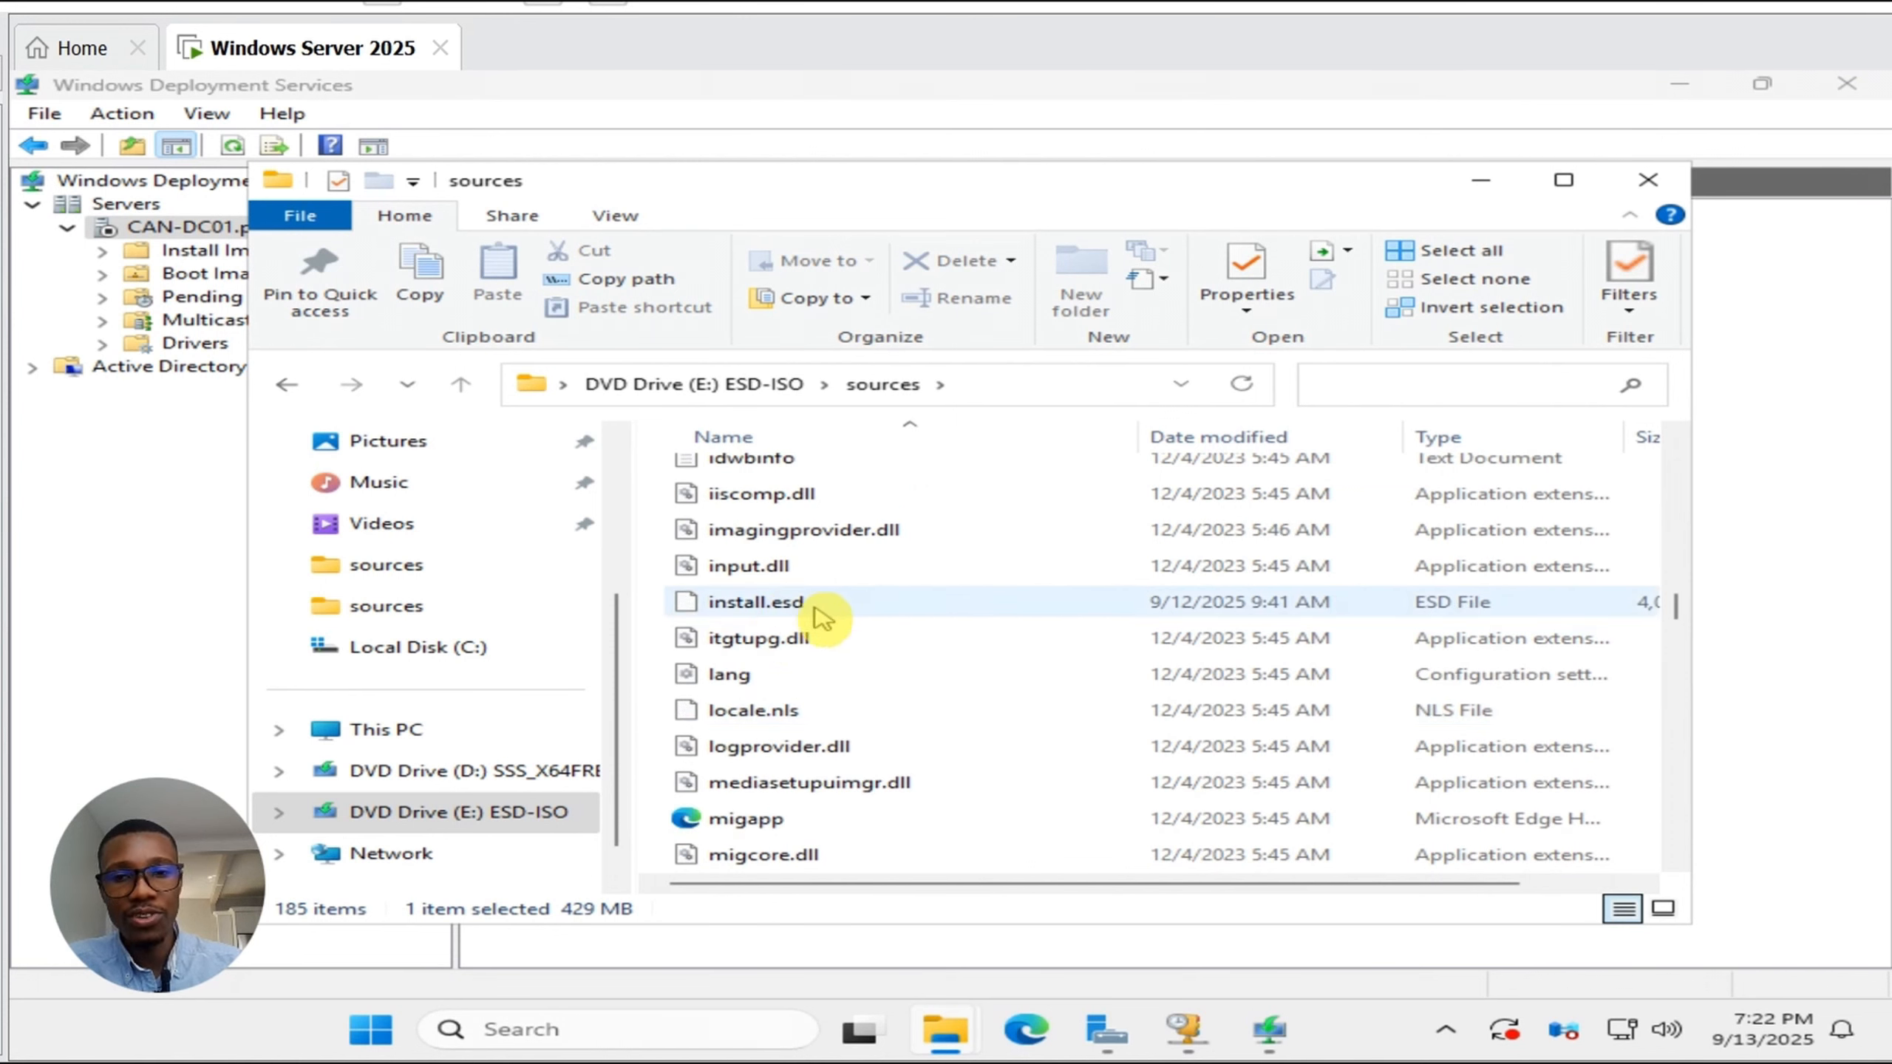
mouse_move(823, 617)
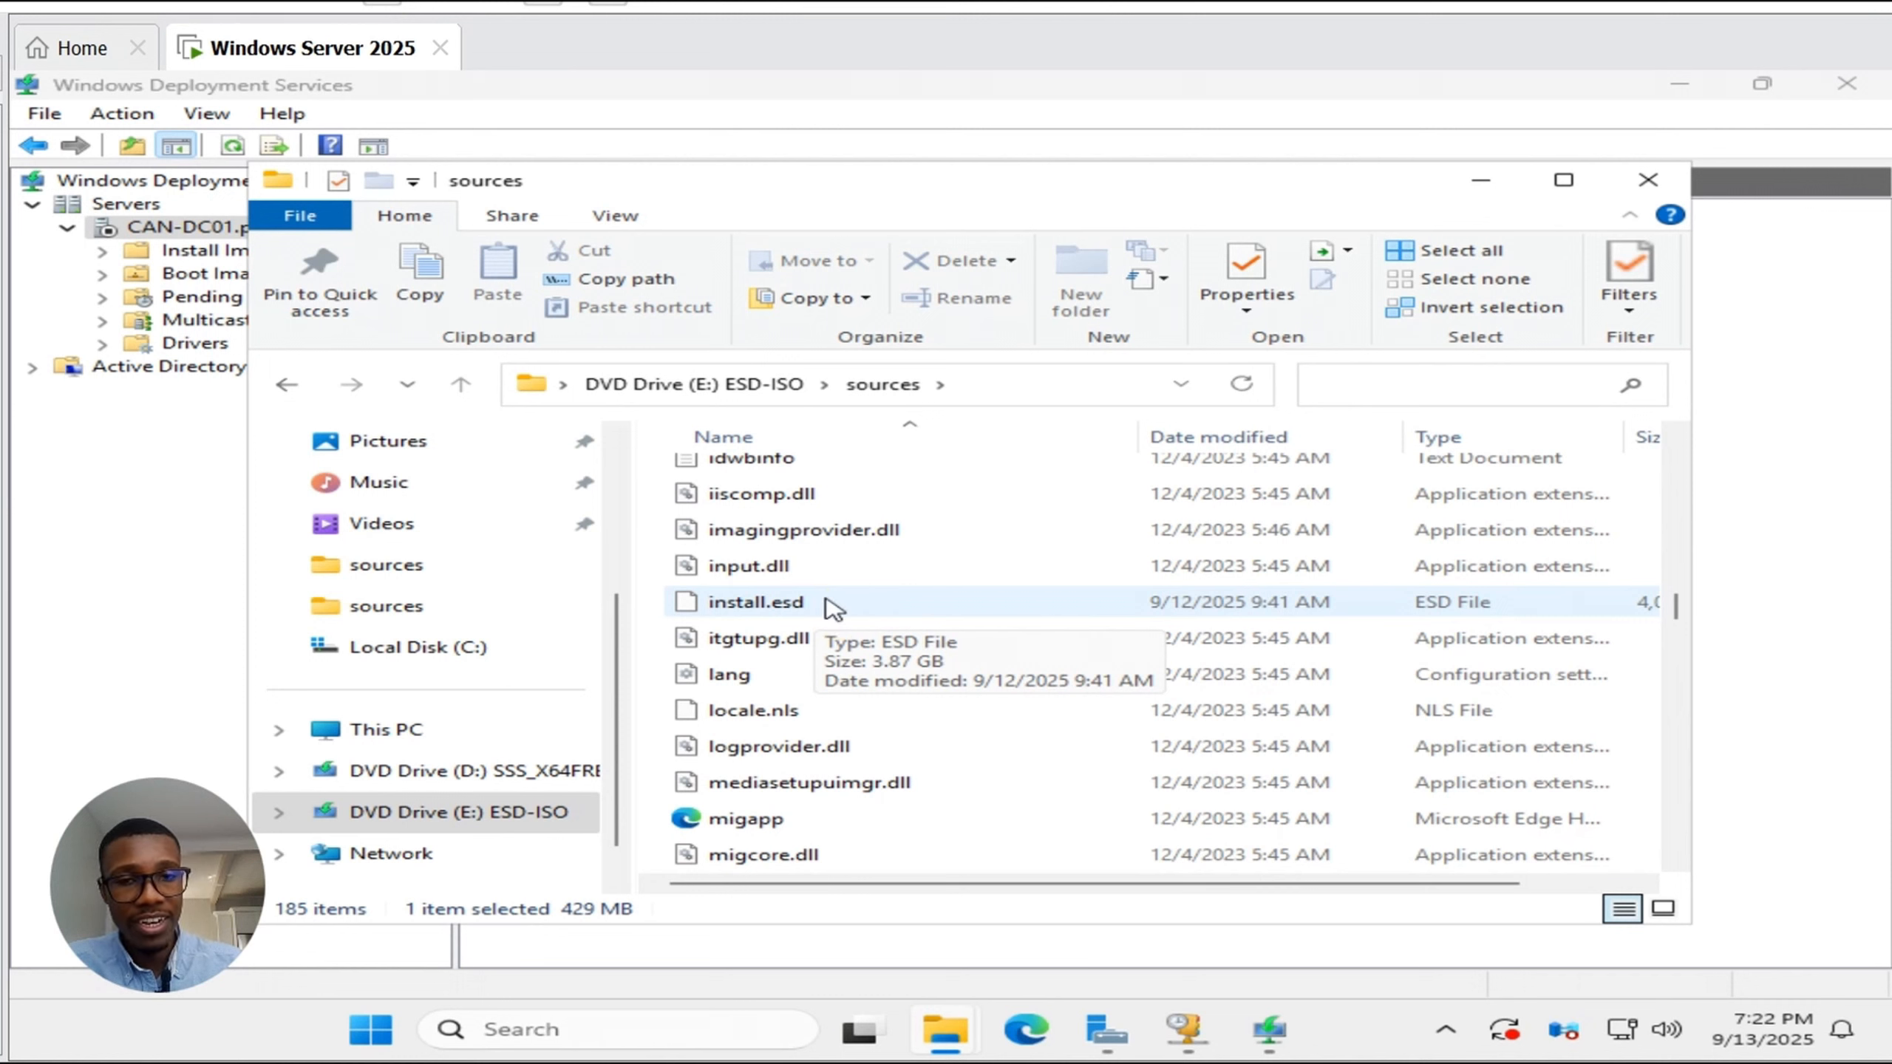
click(781, 611)
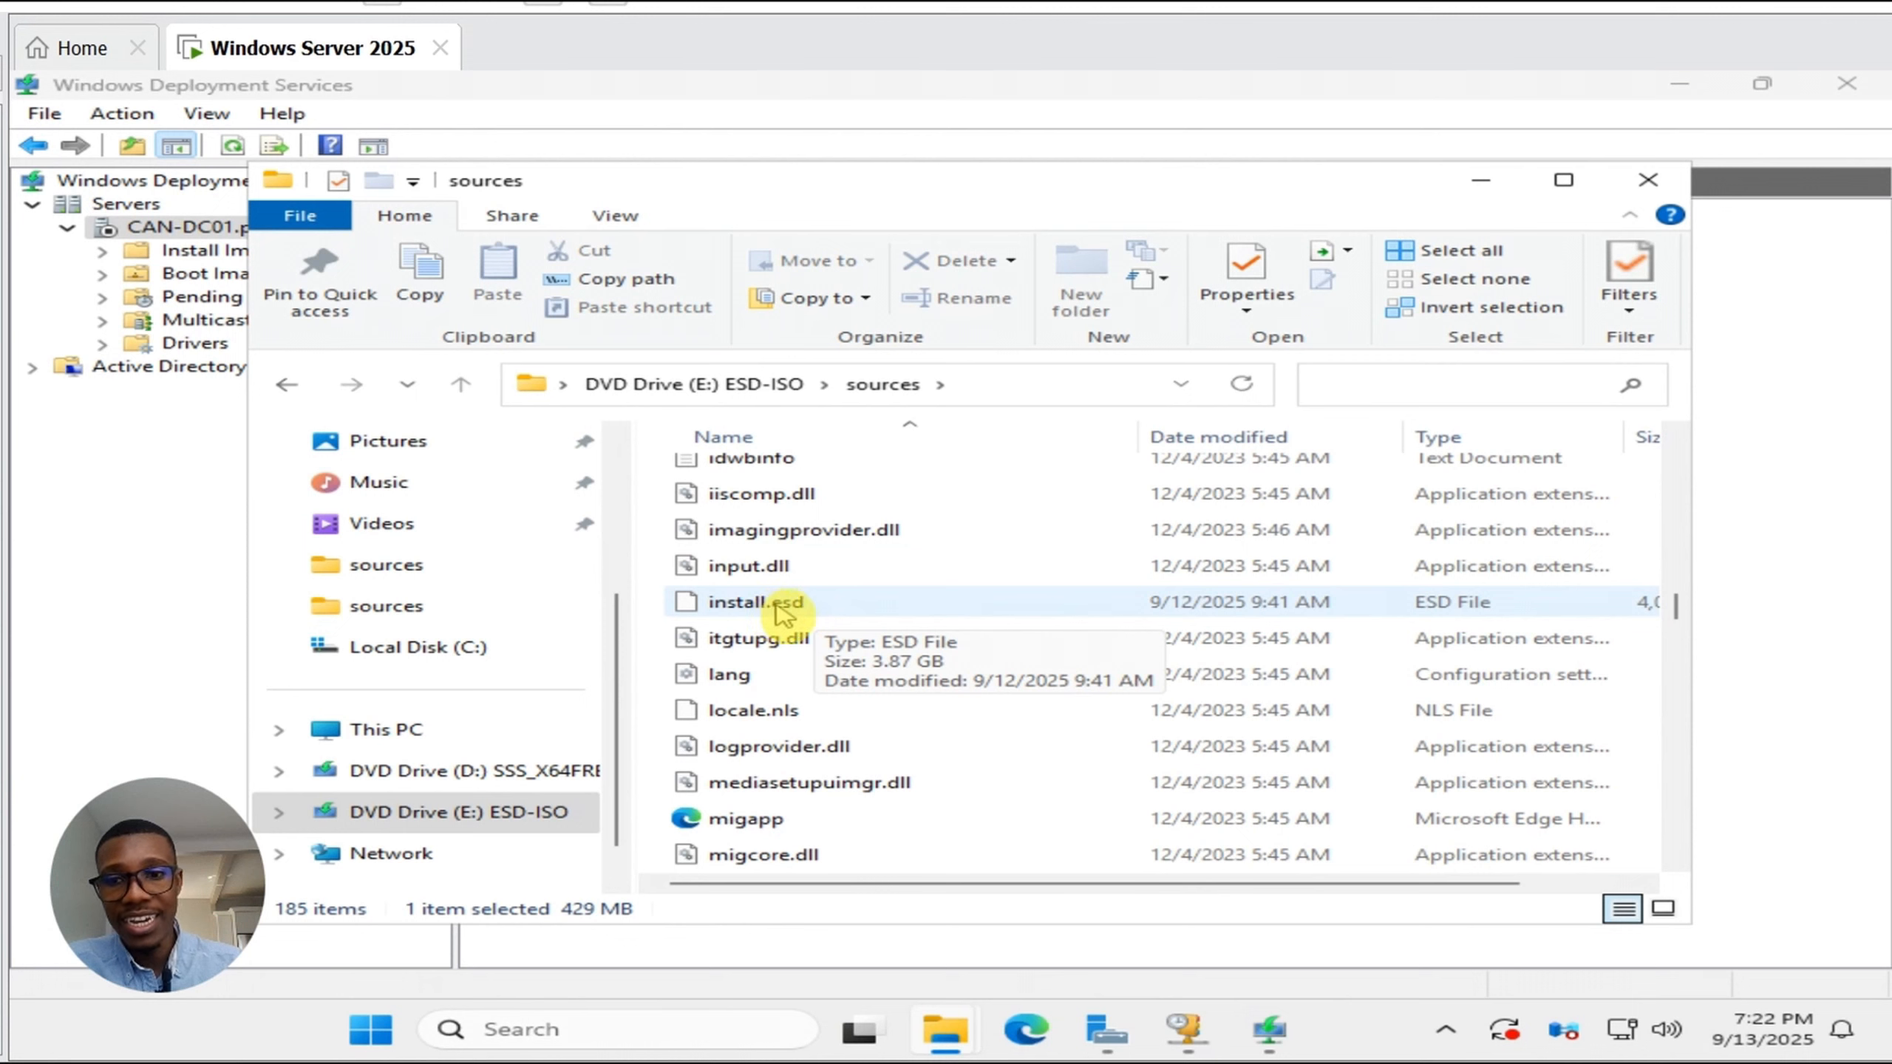
click(784, 614)
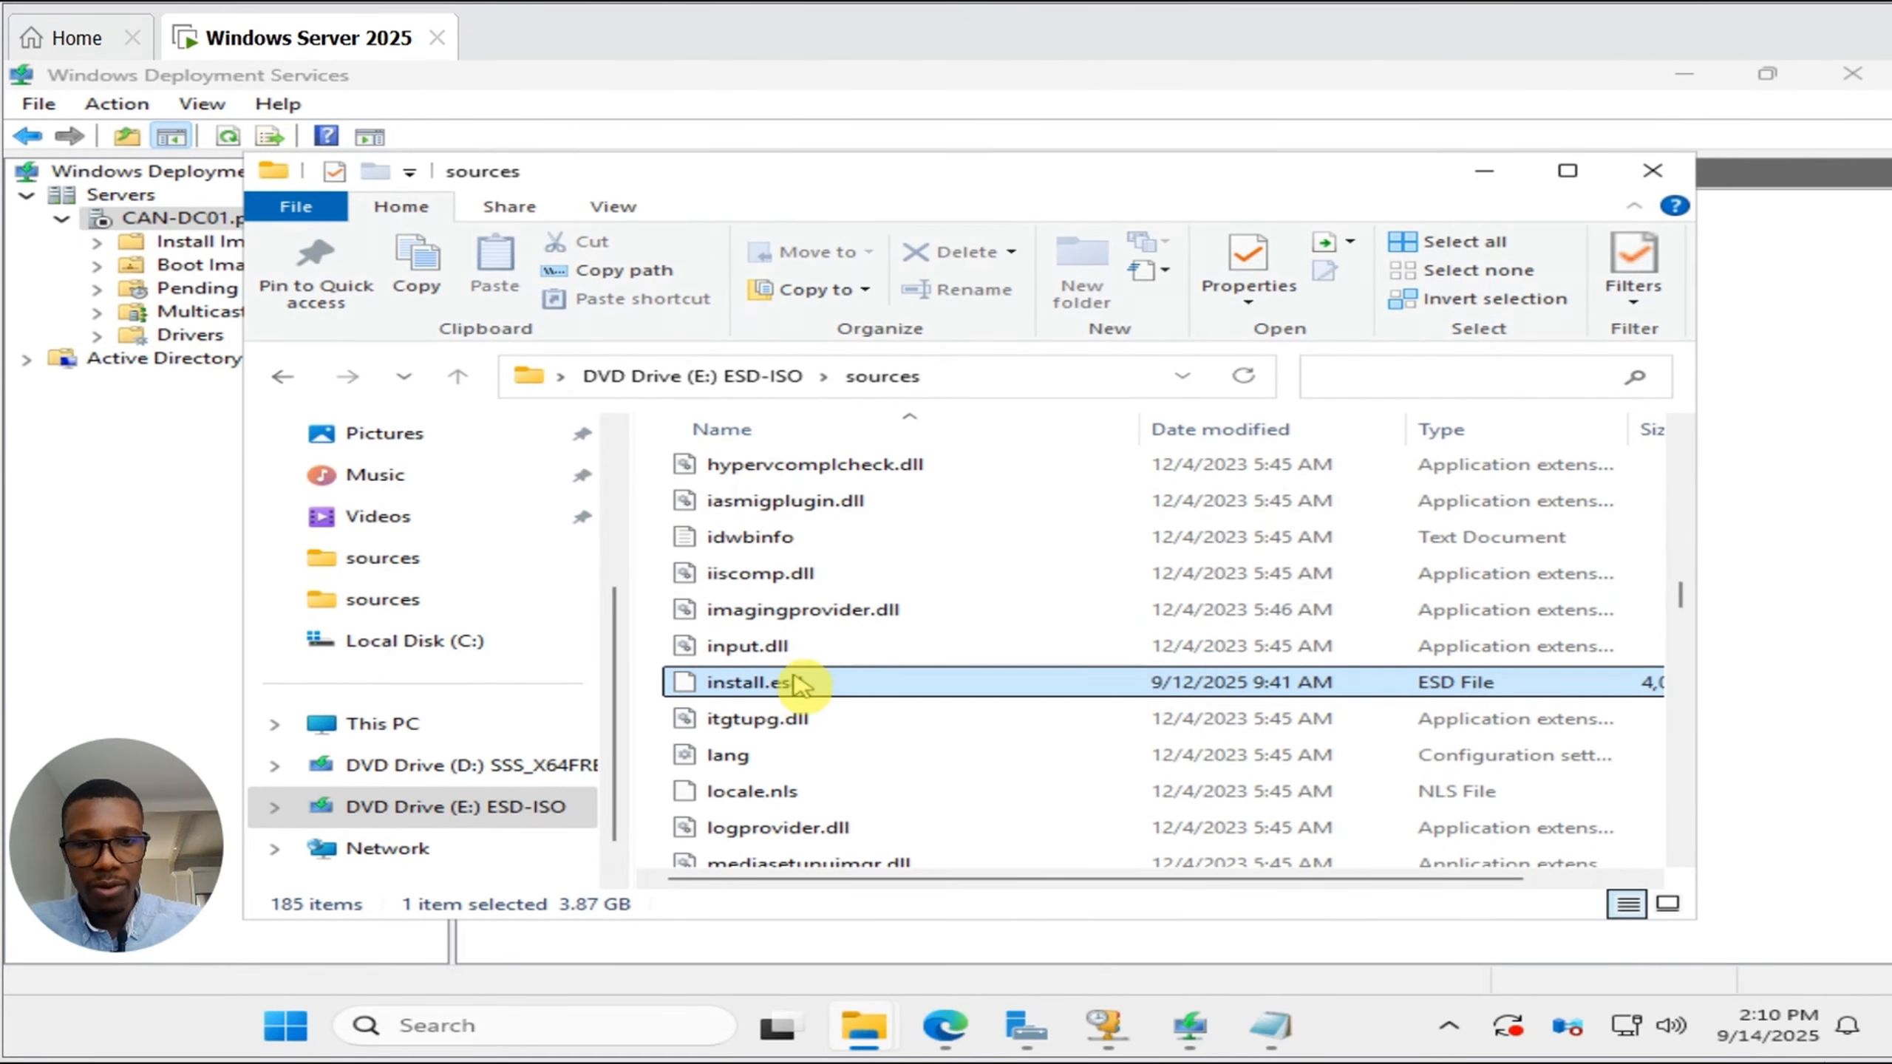
- Copy install.esd from E:\sources into the root of C:, then return to drive E:
right_click(814, 685)
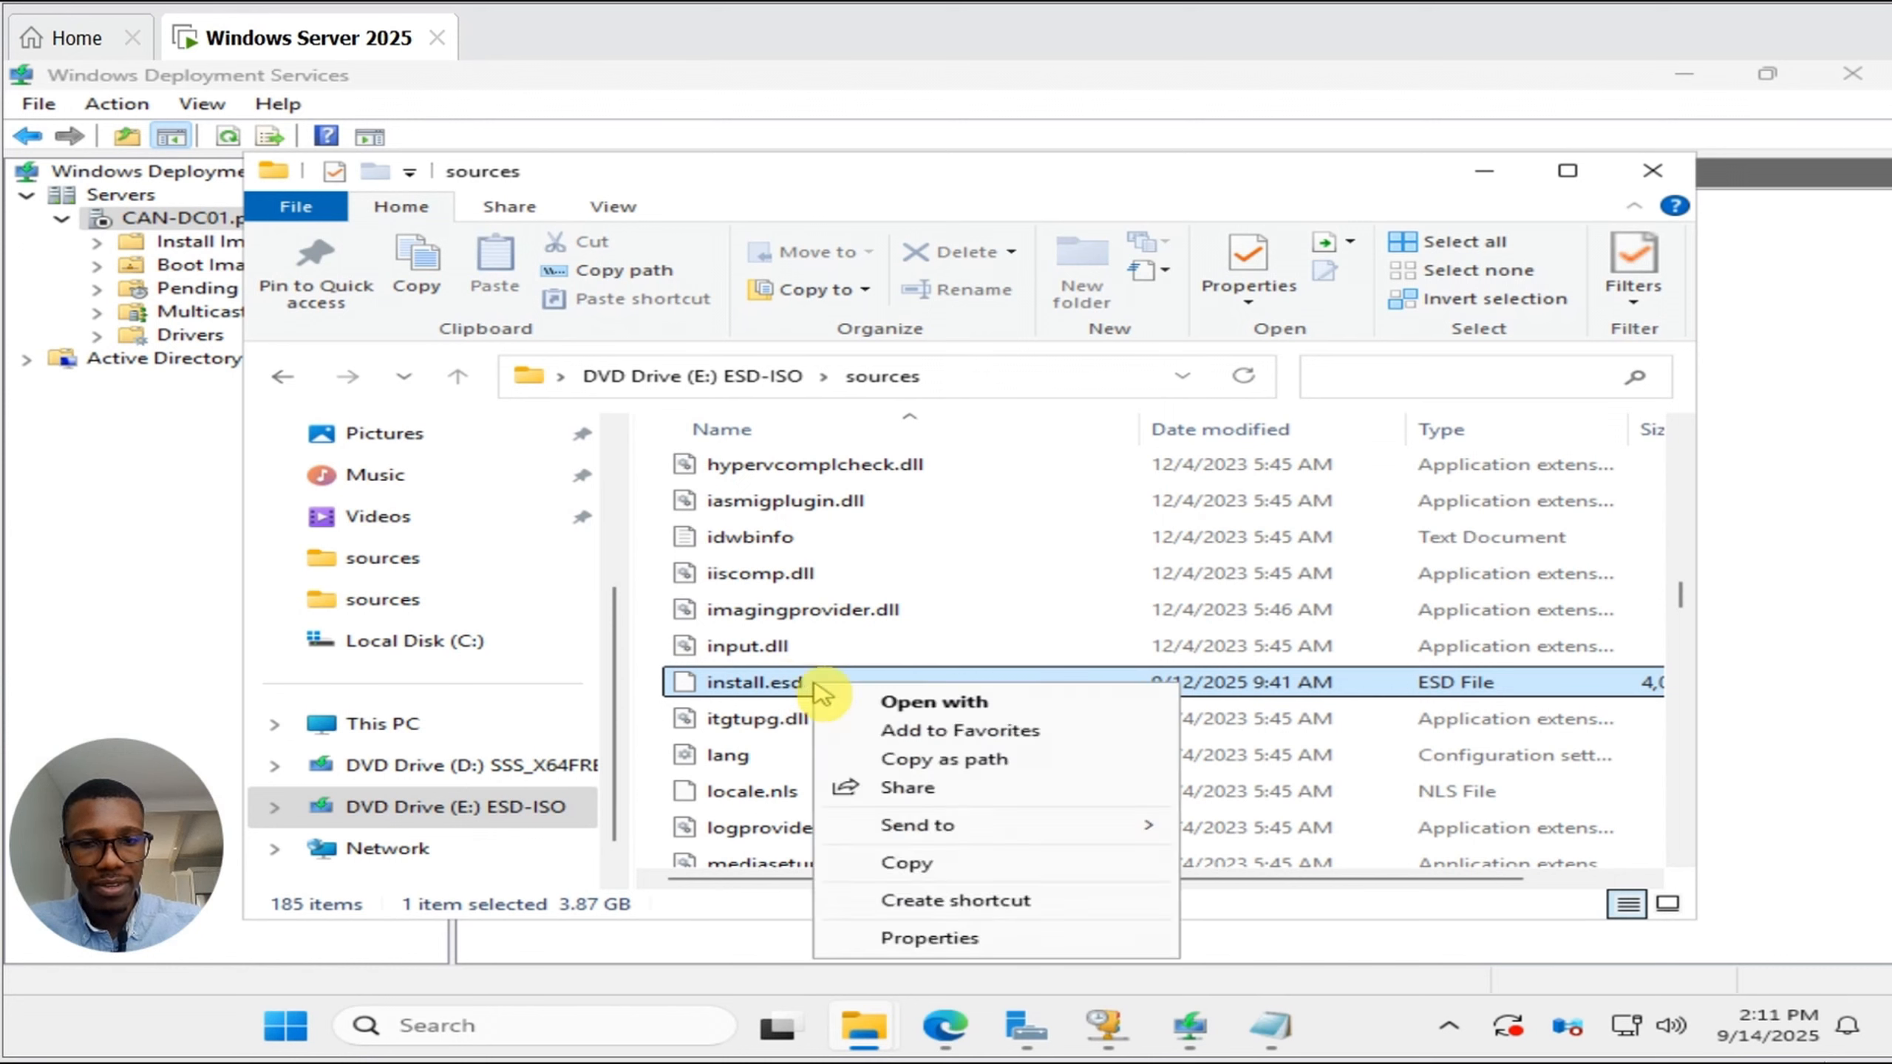
click(921, 869)
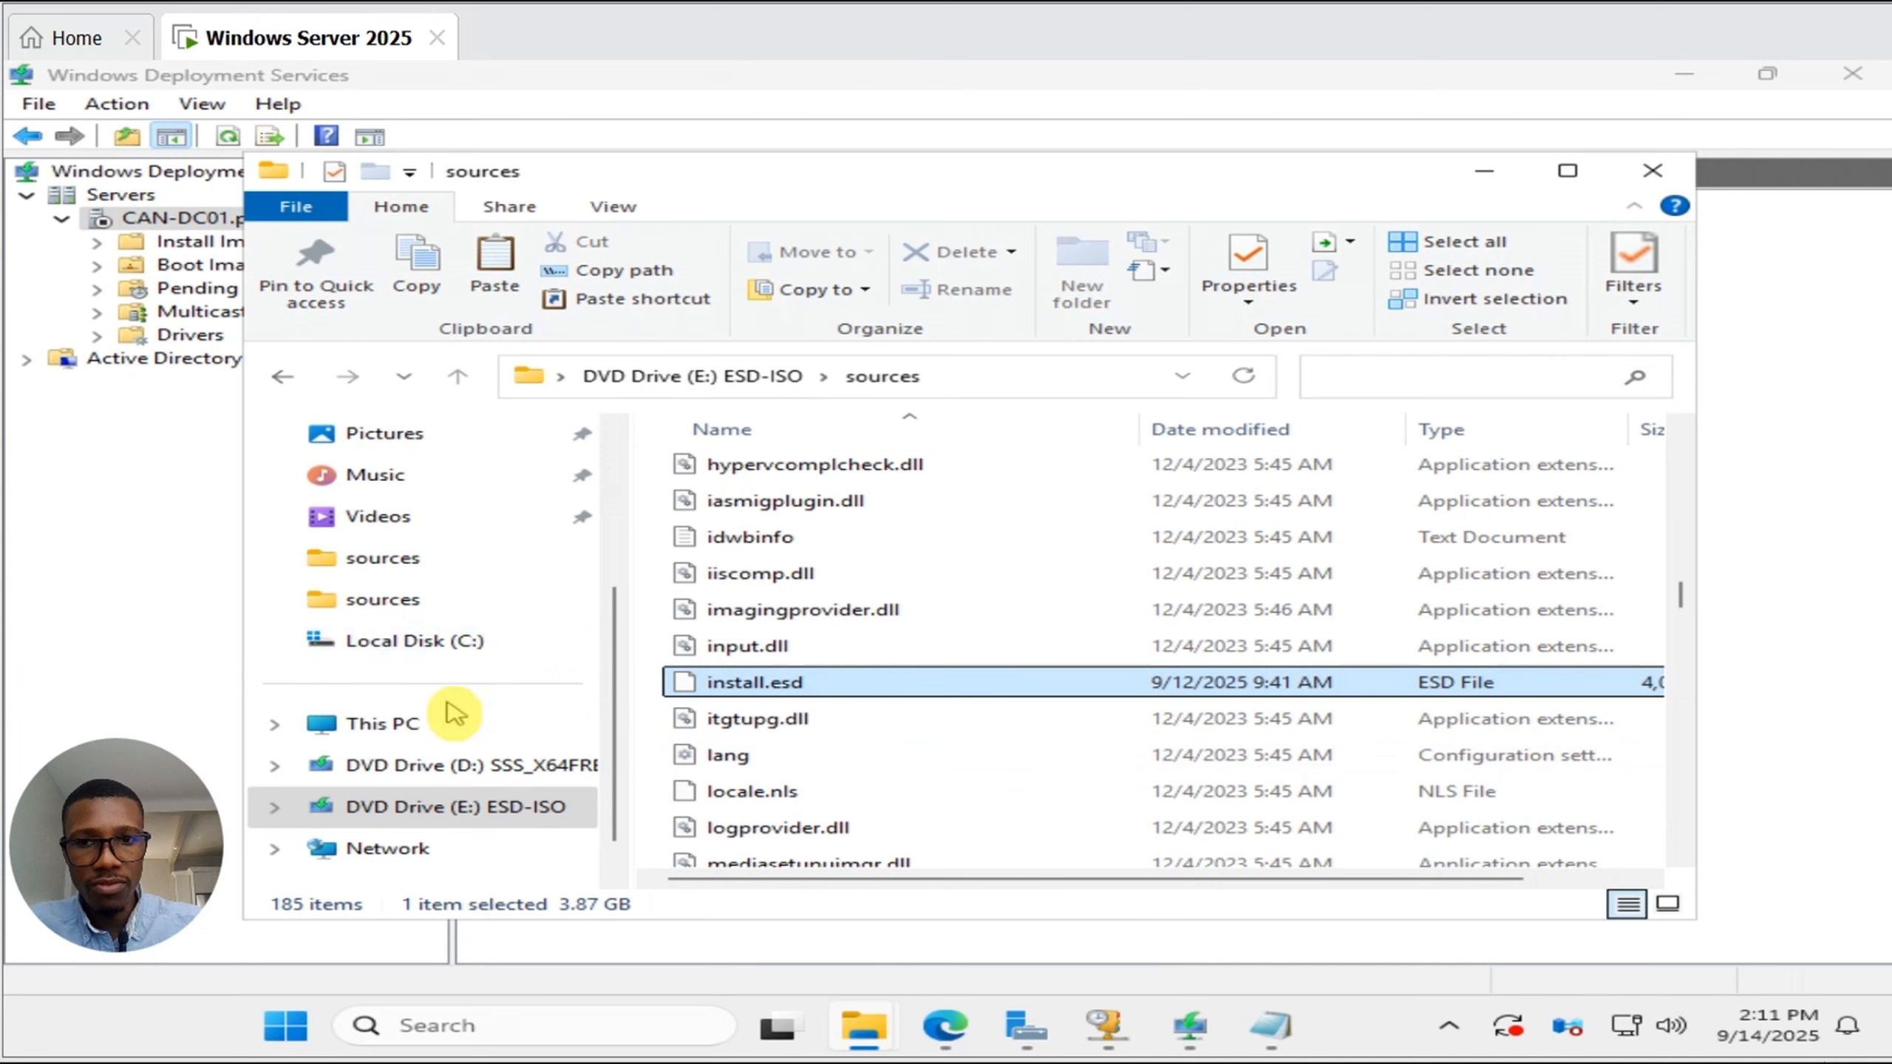
click(428, 727)
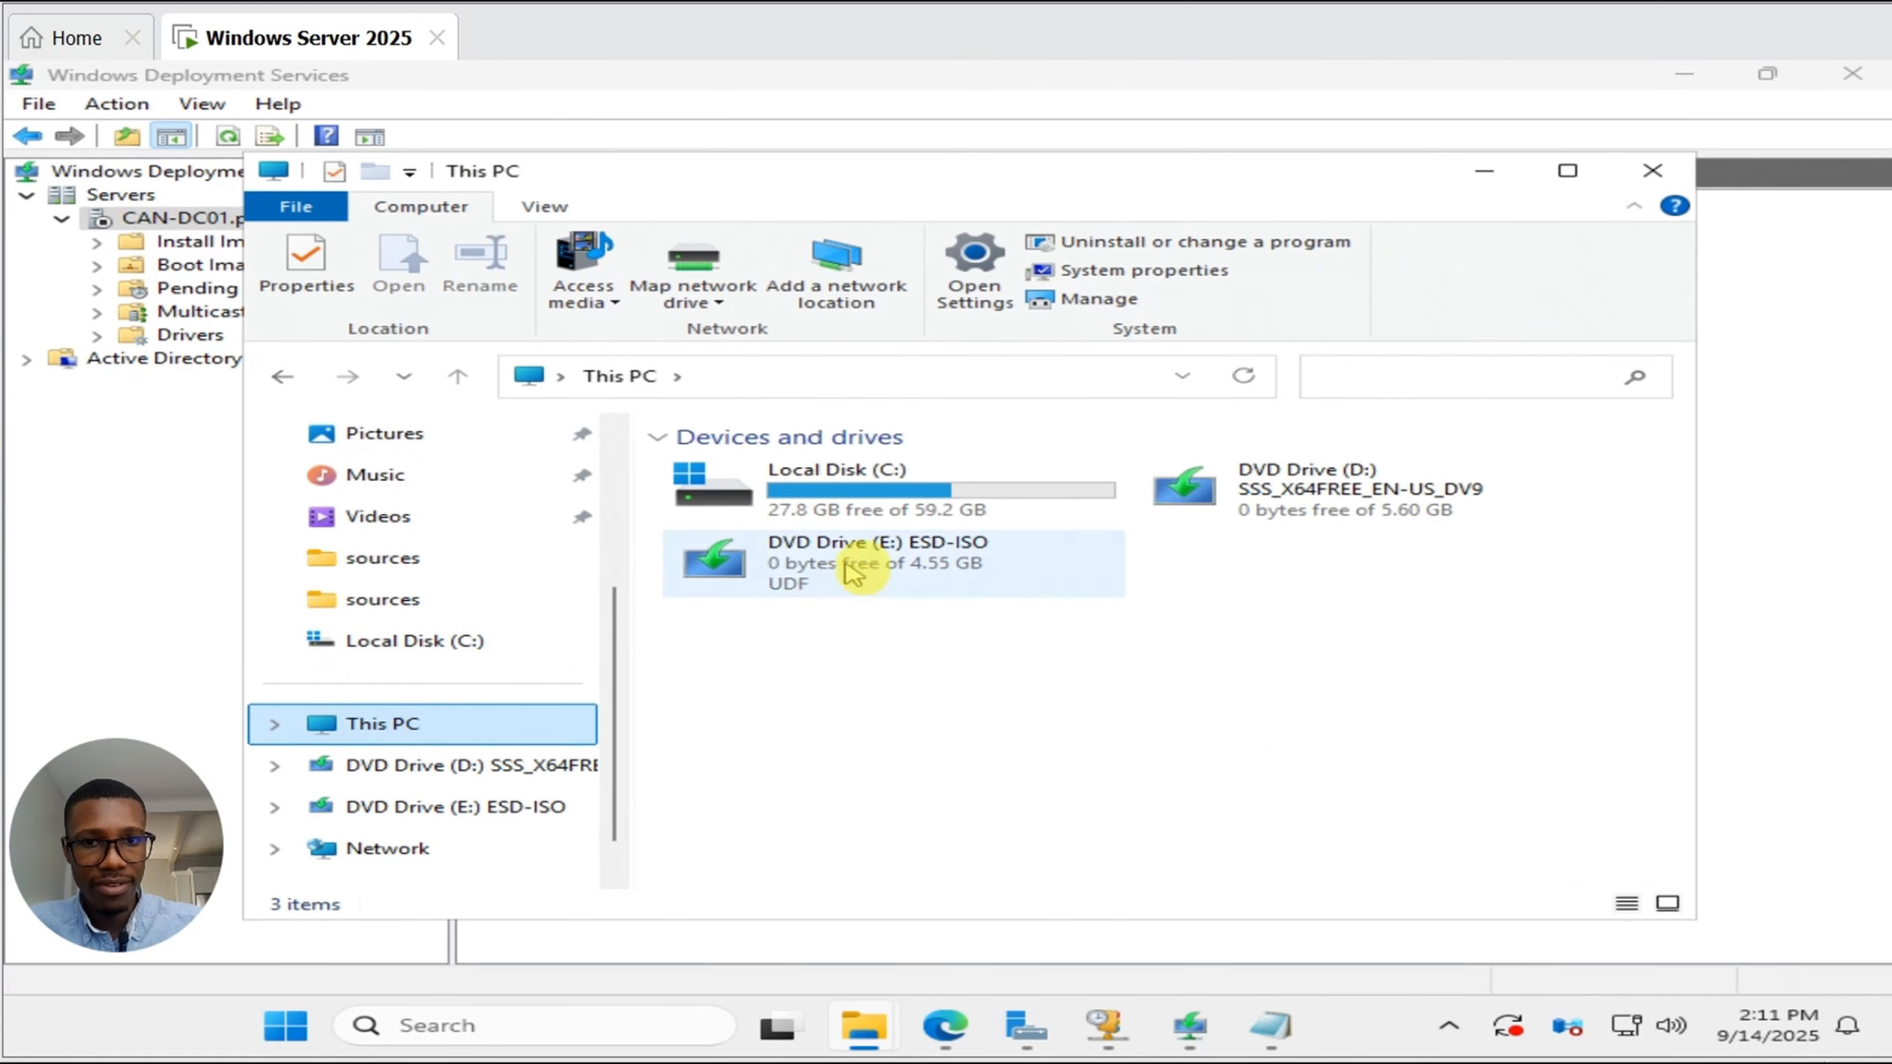
double_click(888, 507)
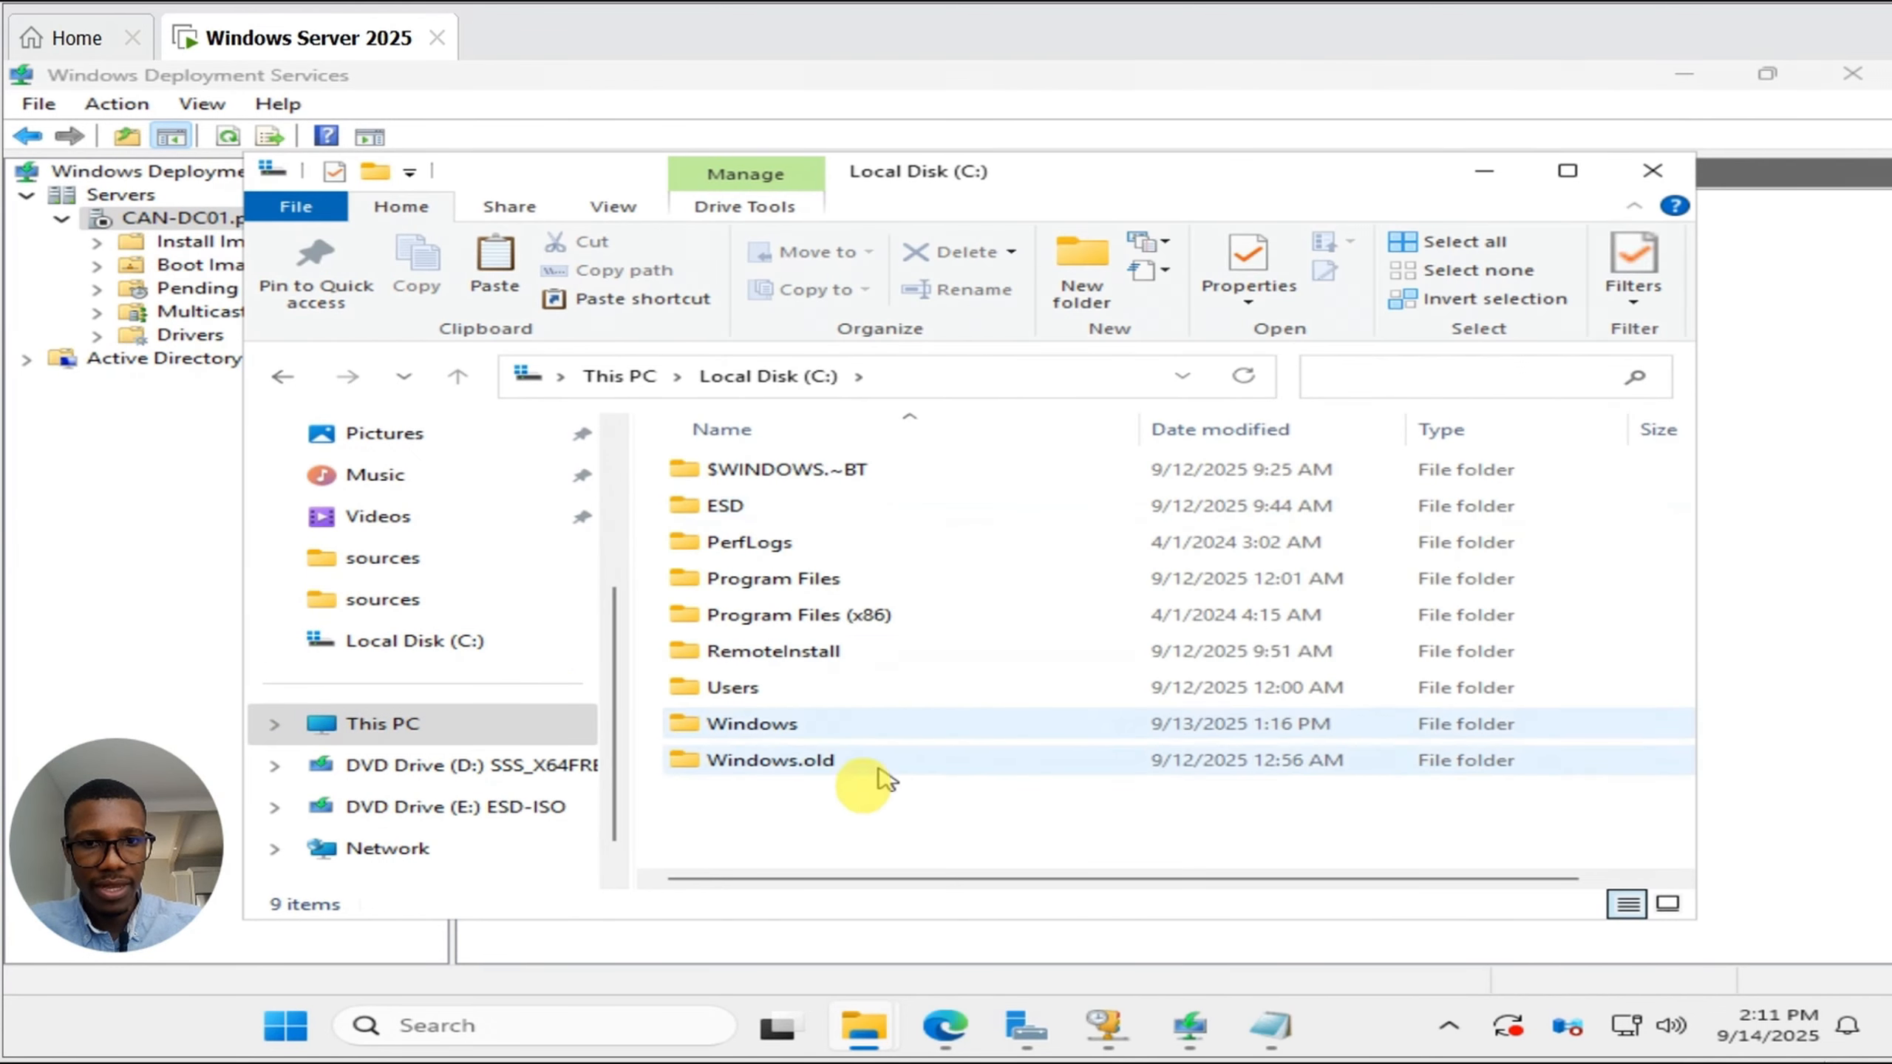
right_click(799, 804)
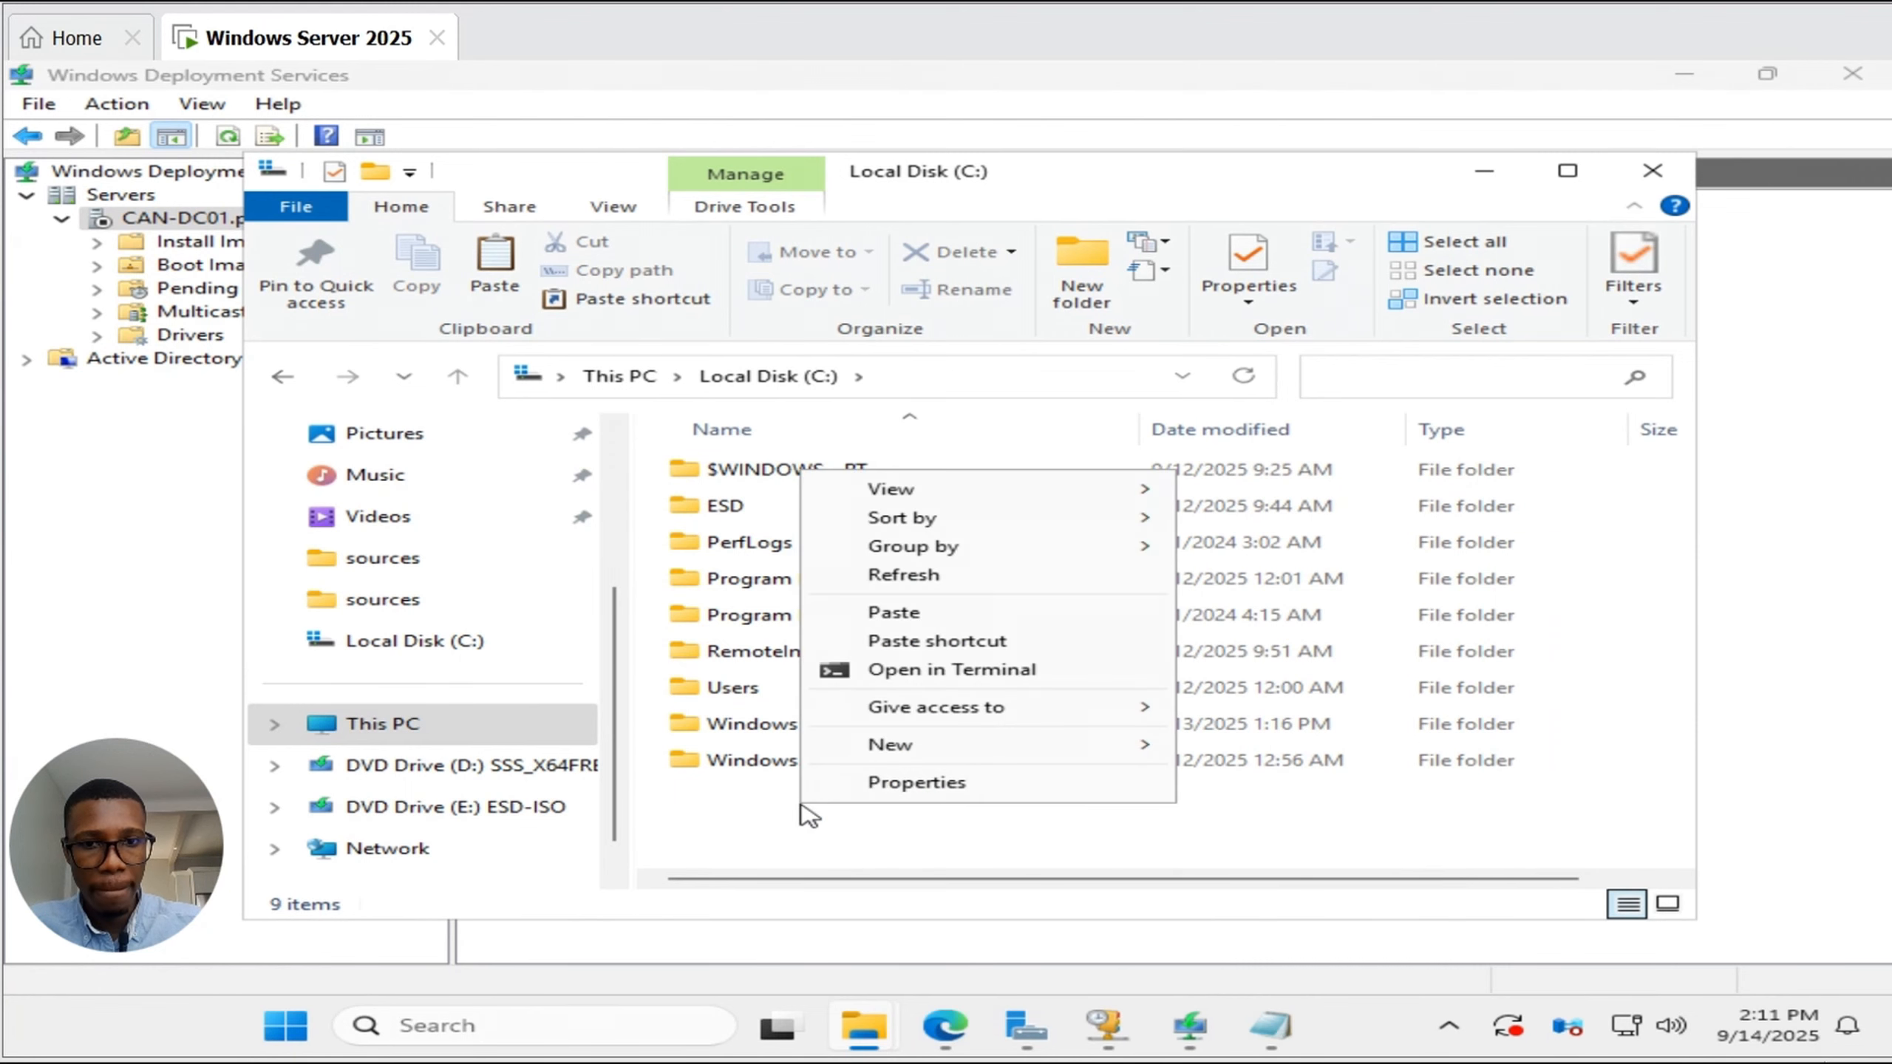
click(900, 623)
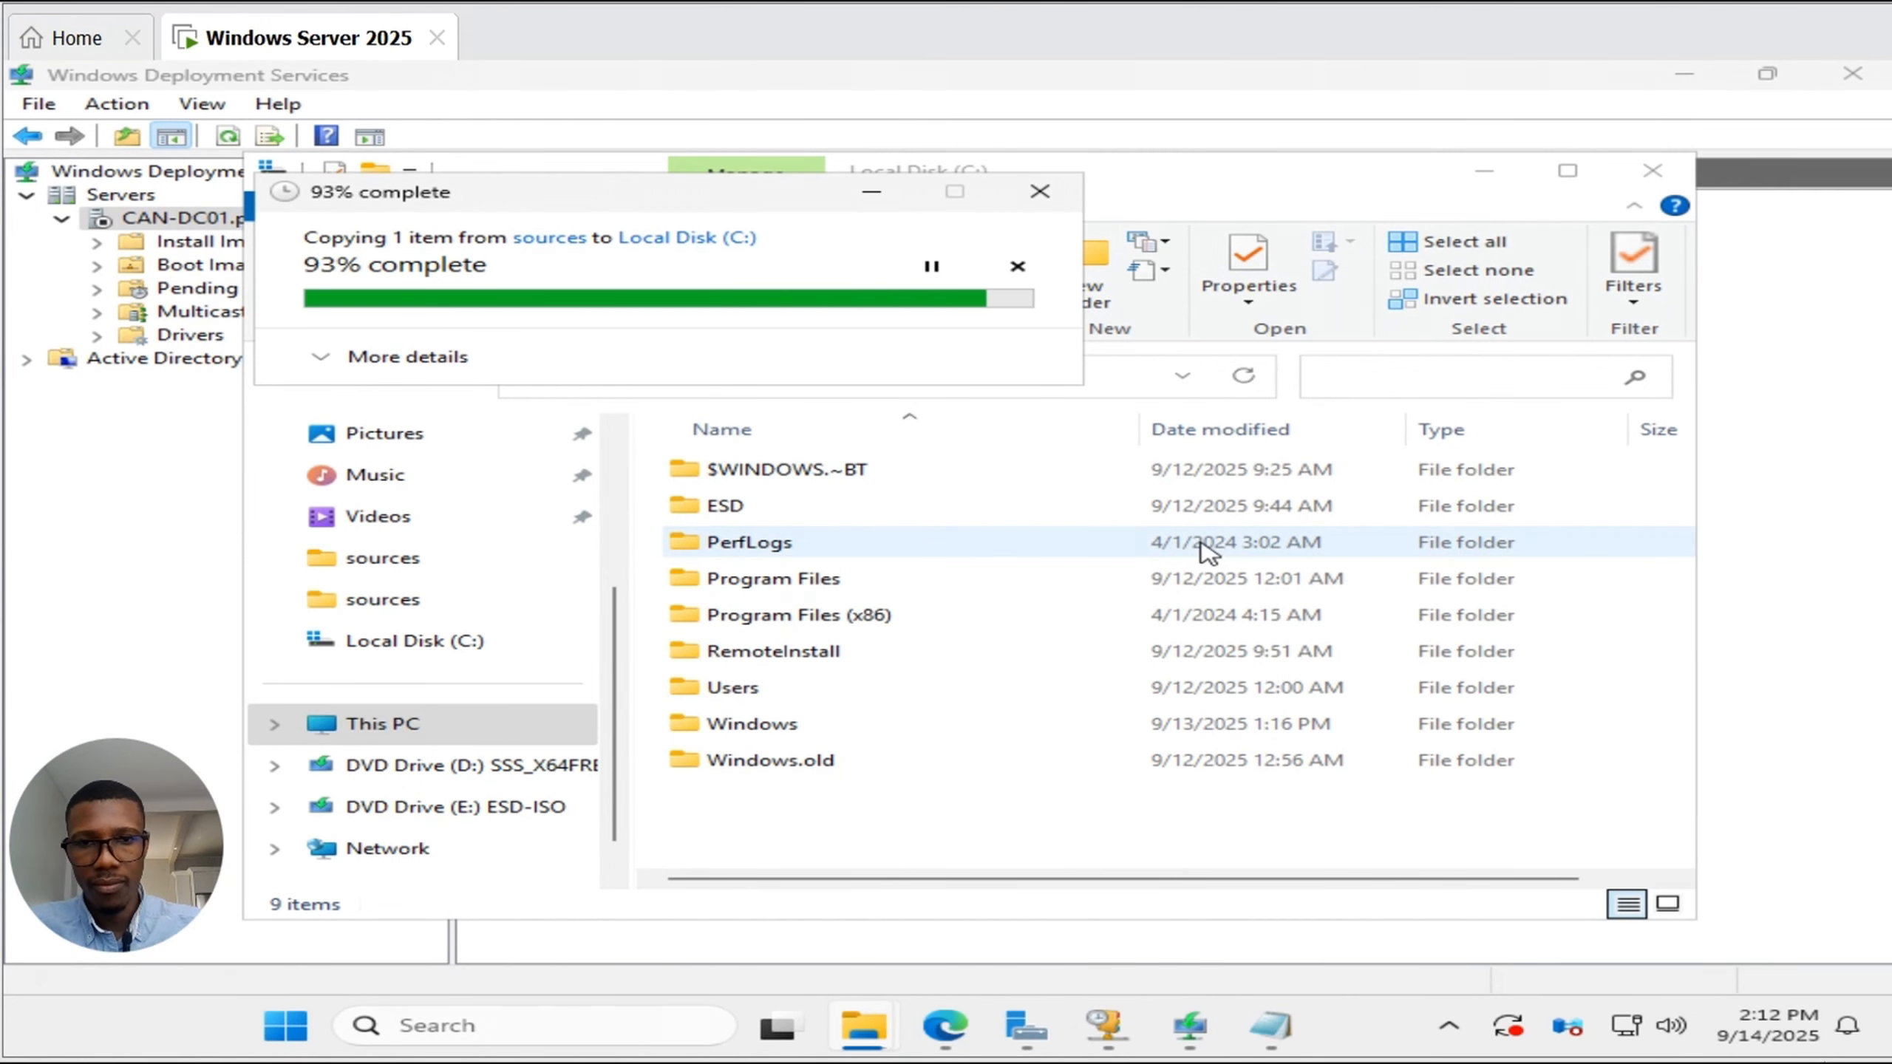
click(793, 796)
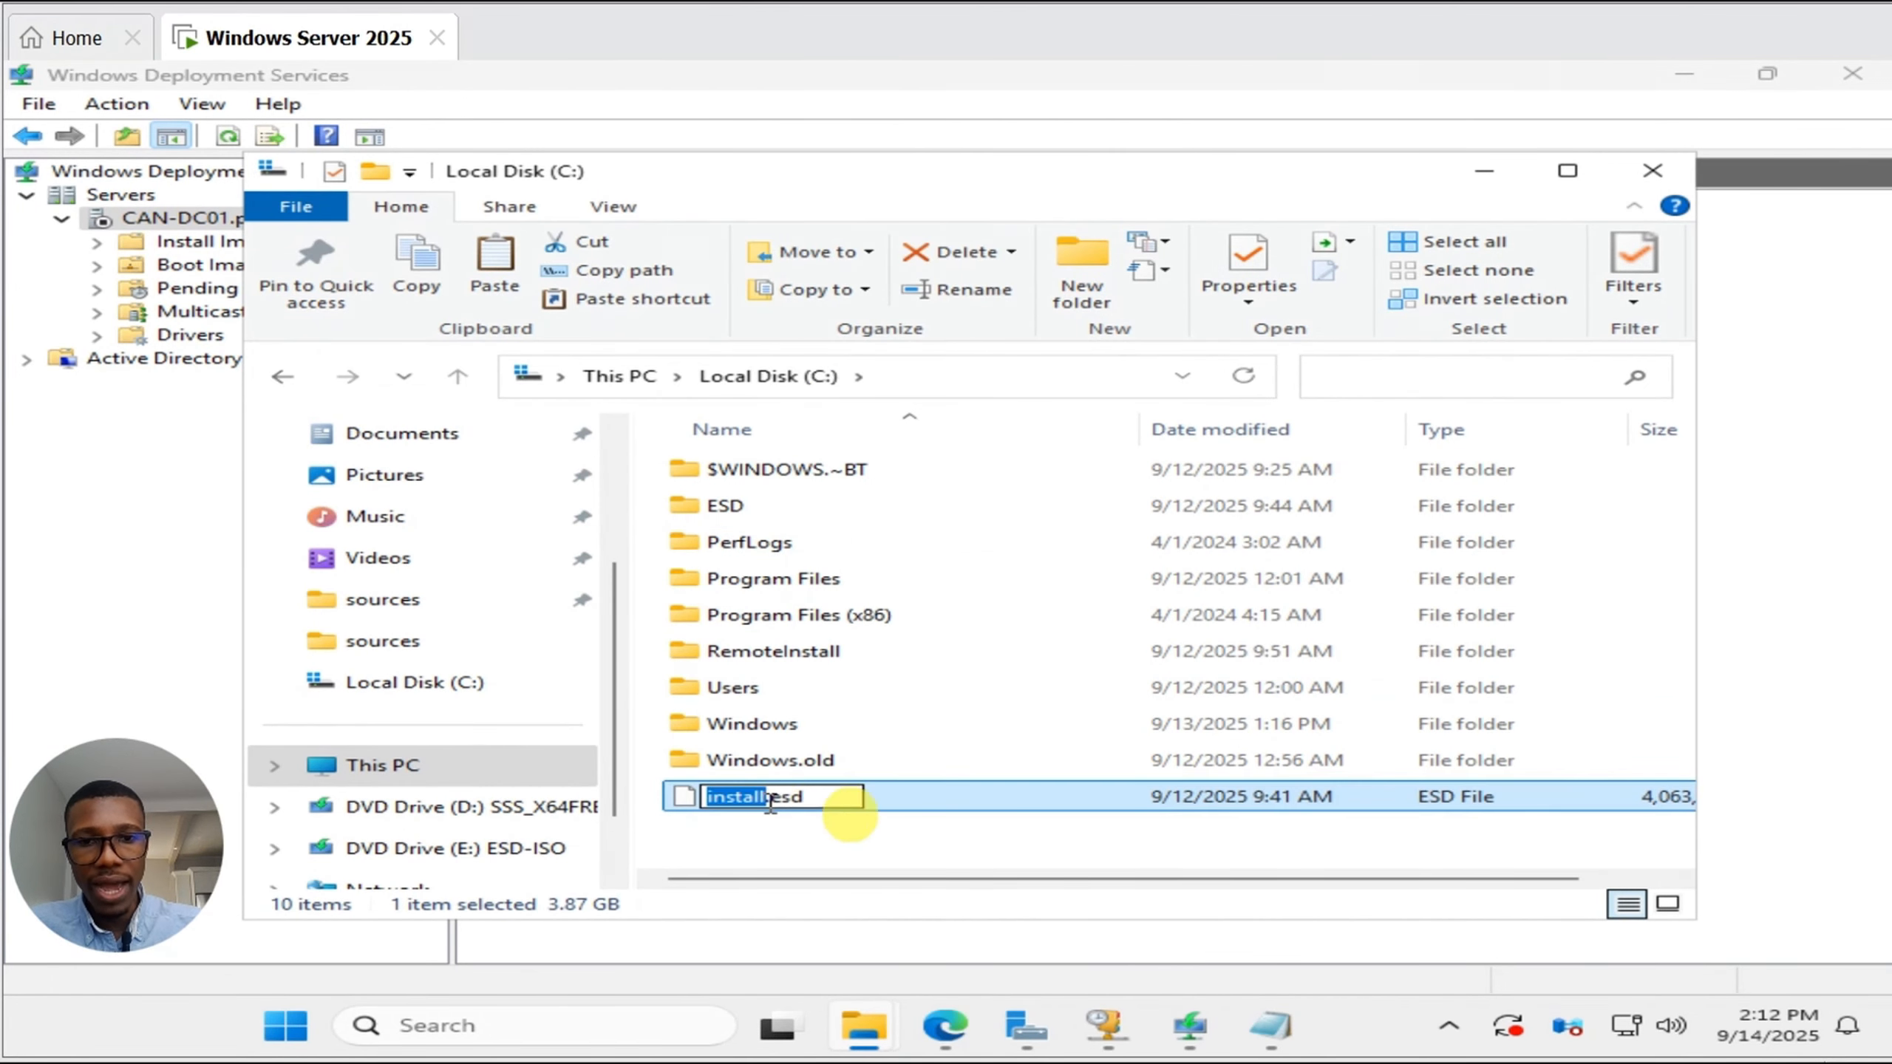
click(908, 770)
click(902, 805)
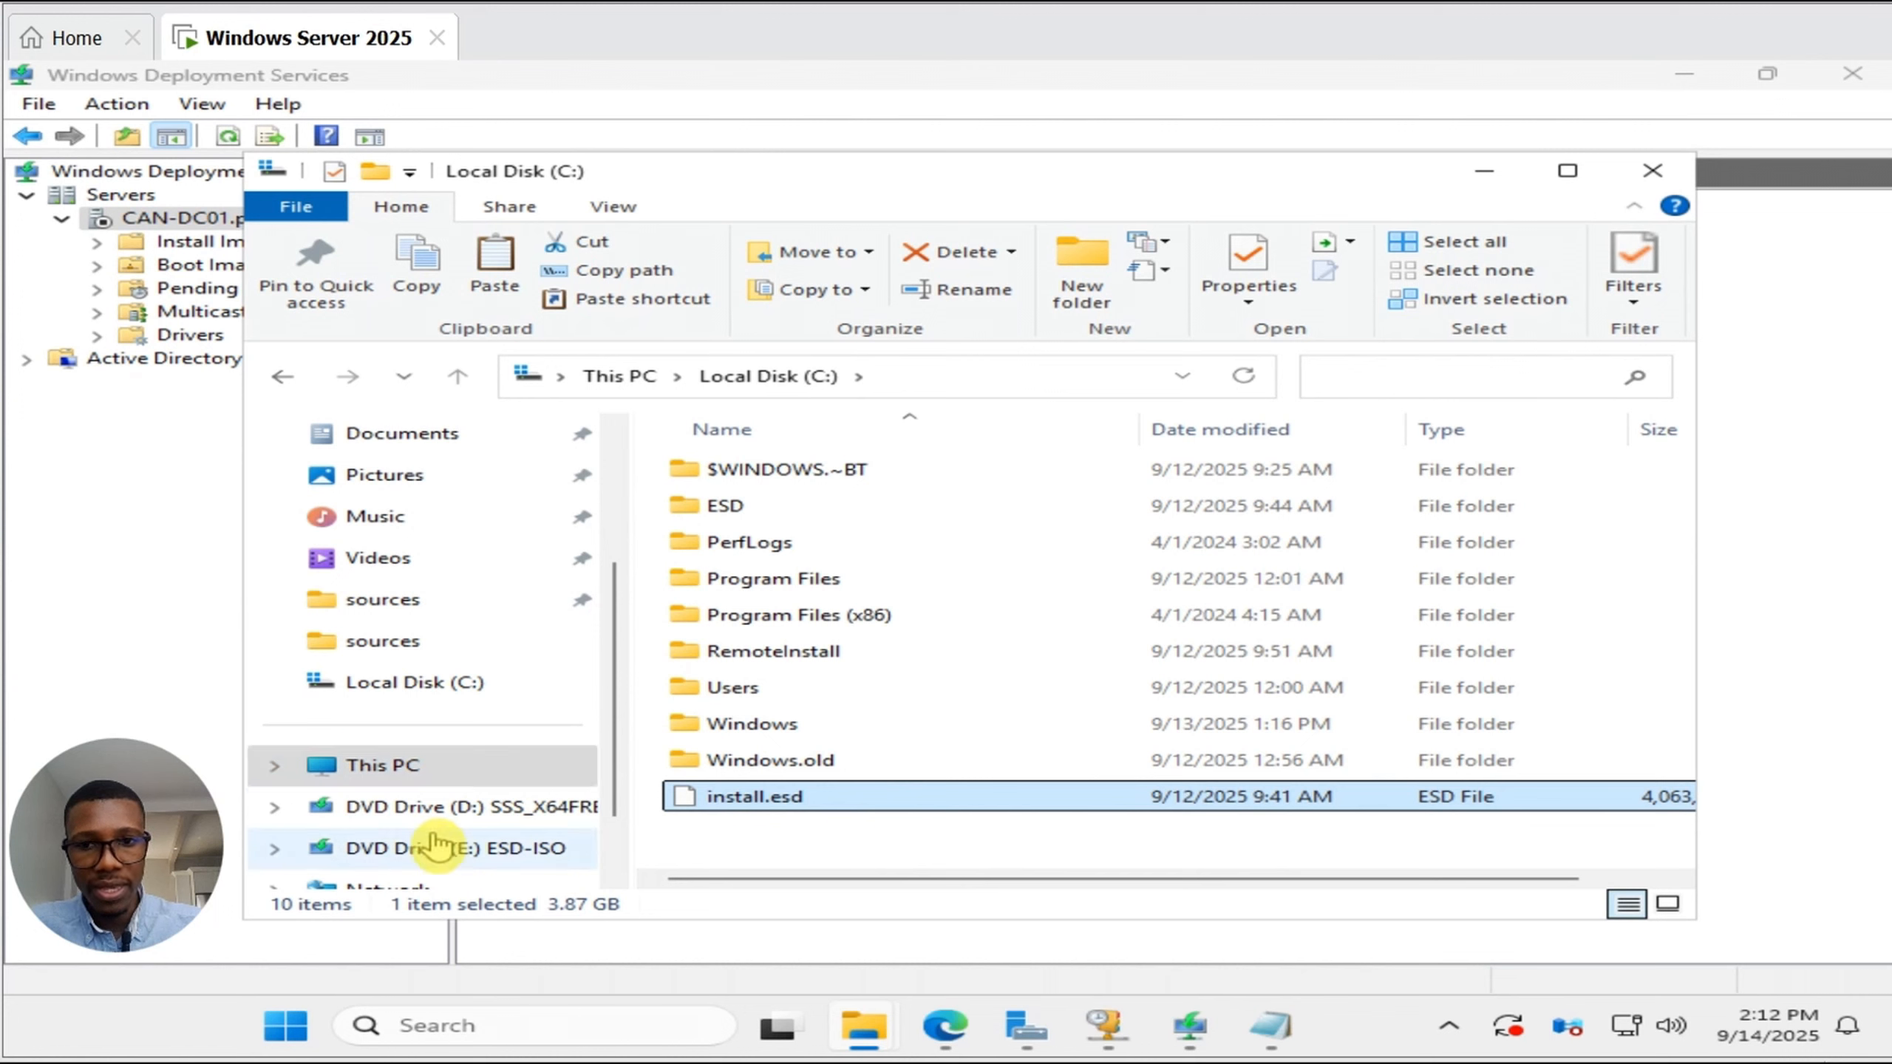
click(462, 850)
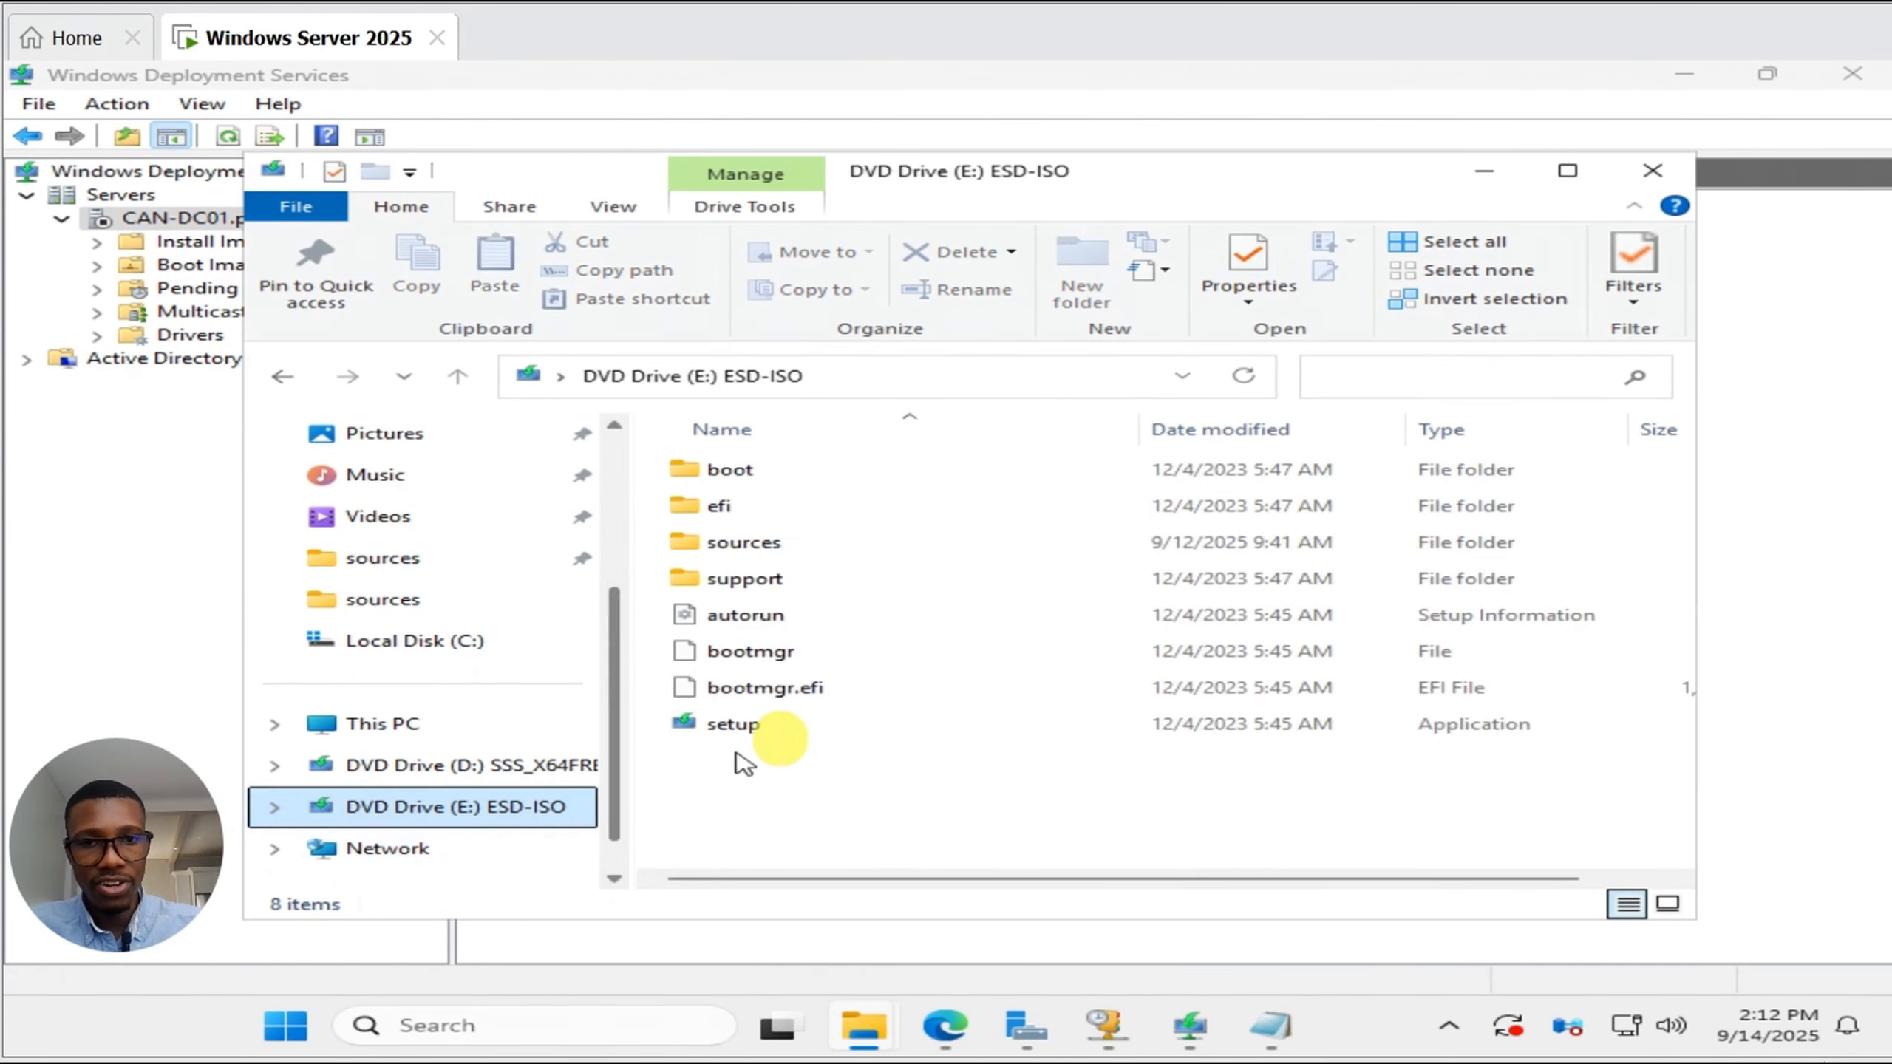
- Copy boot.wim from E:\sources and paste it into the root of Local Disk (C:)
double_click(771, 560)
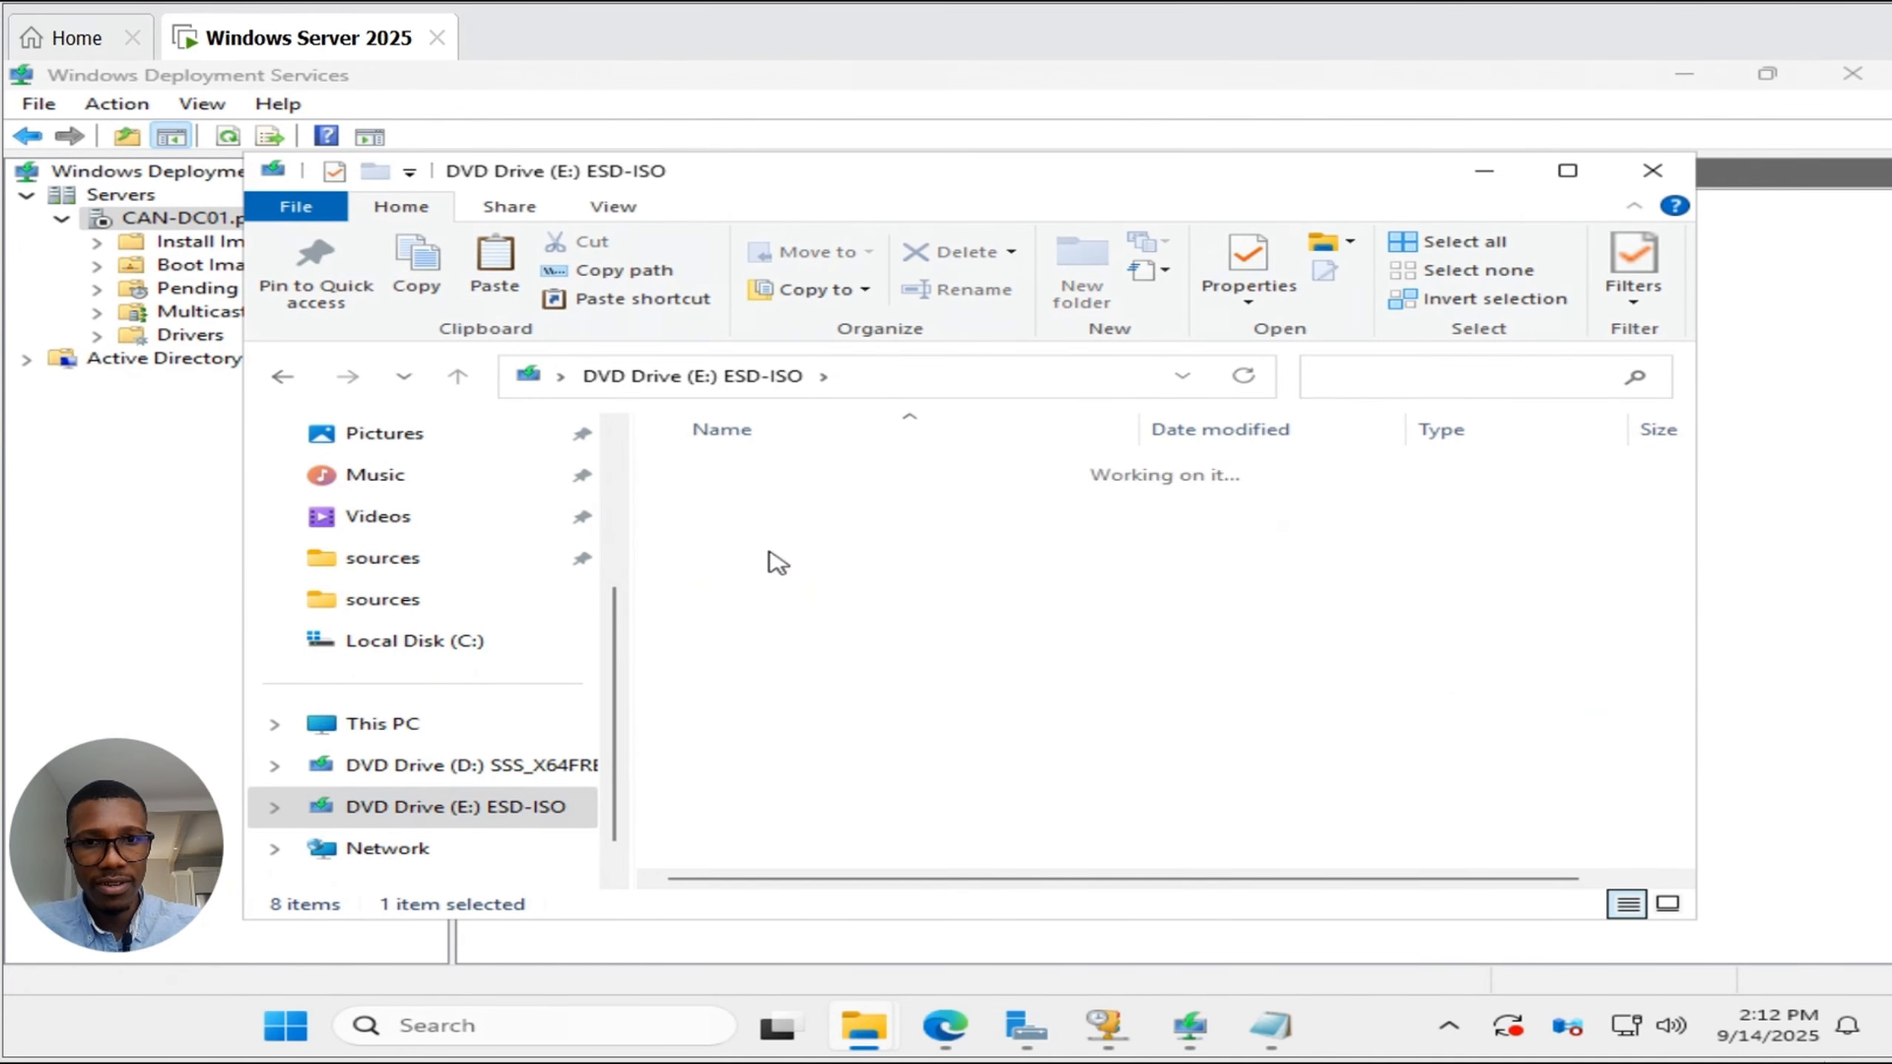
scroll(834, 712, down, 3)
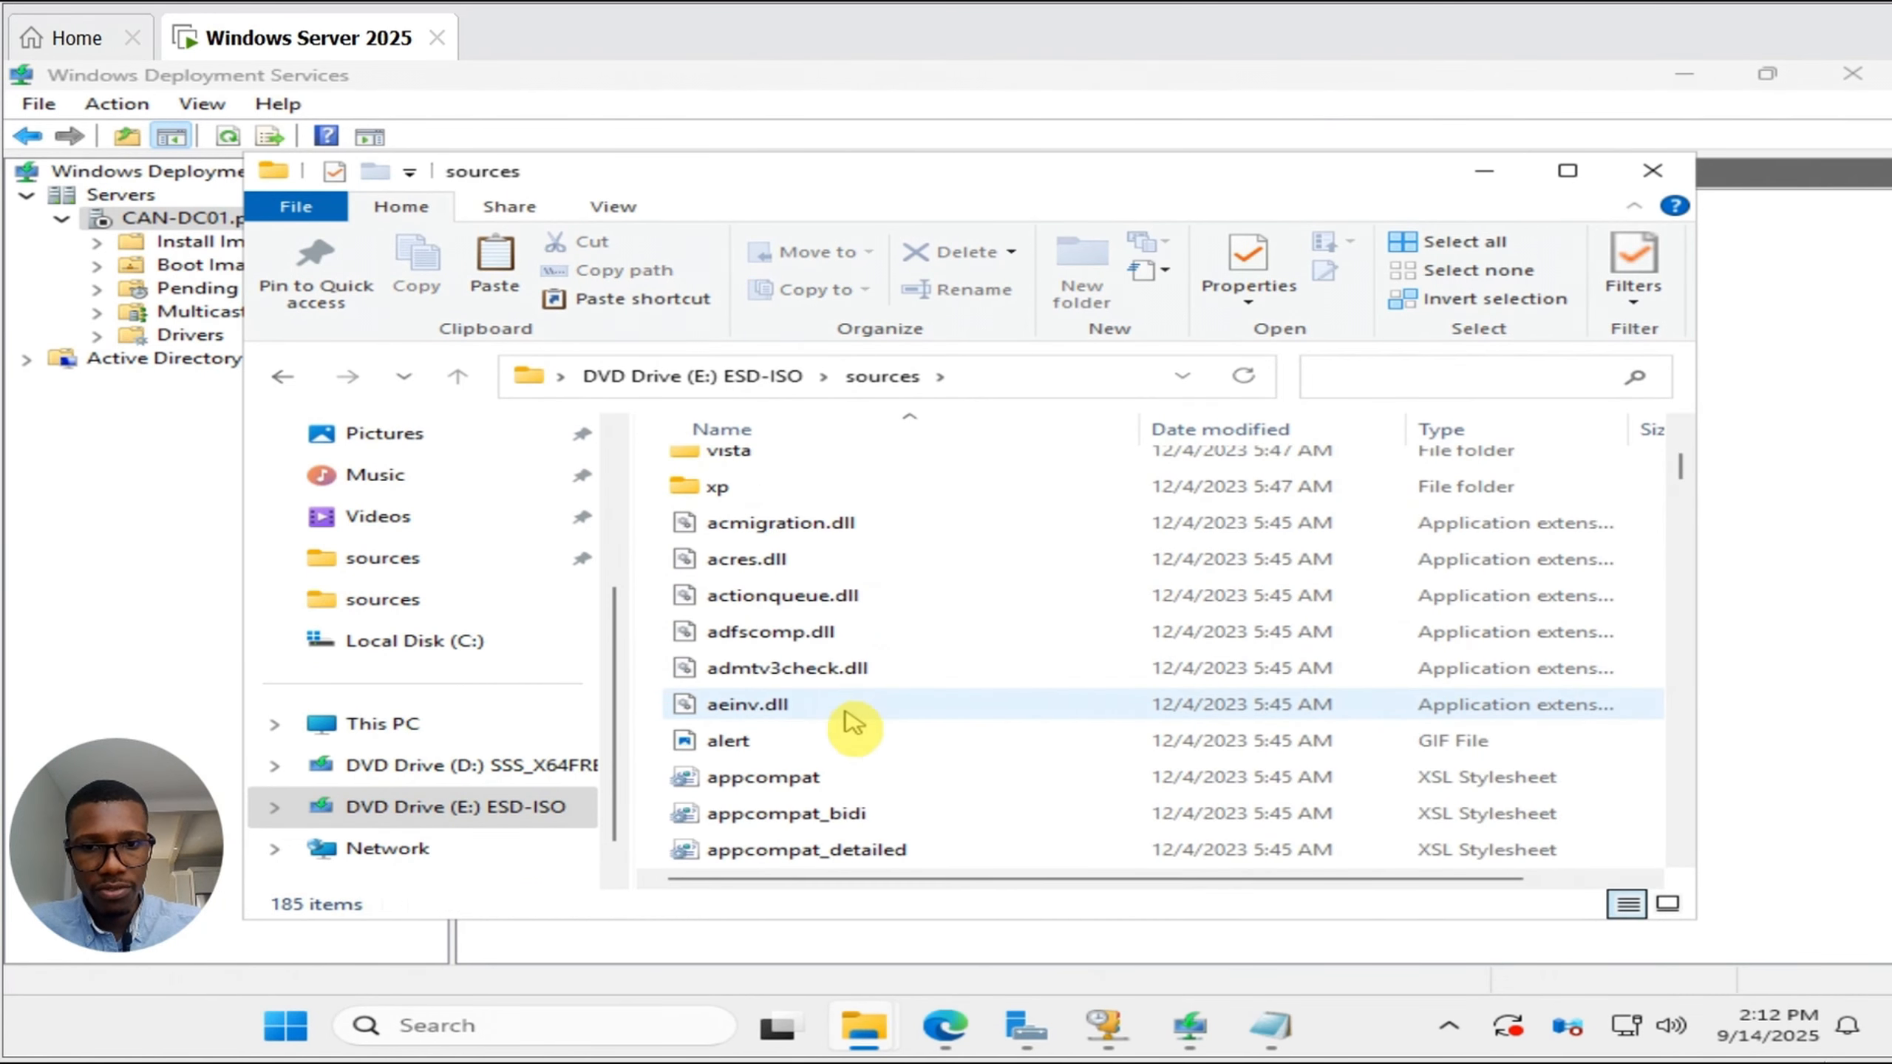
scroll(836, 719, down, 2)
scroll(838, 720, down, 3)
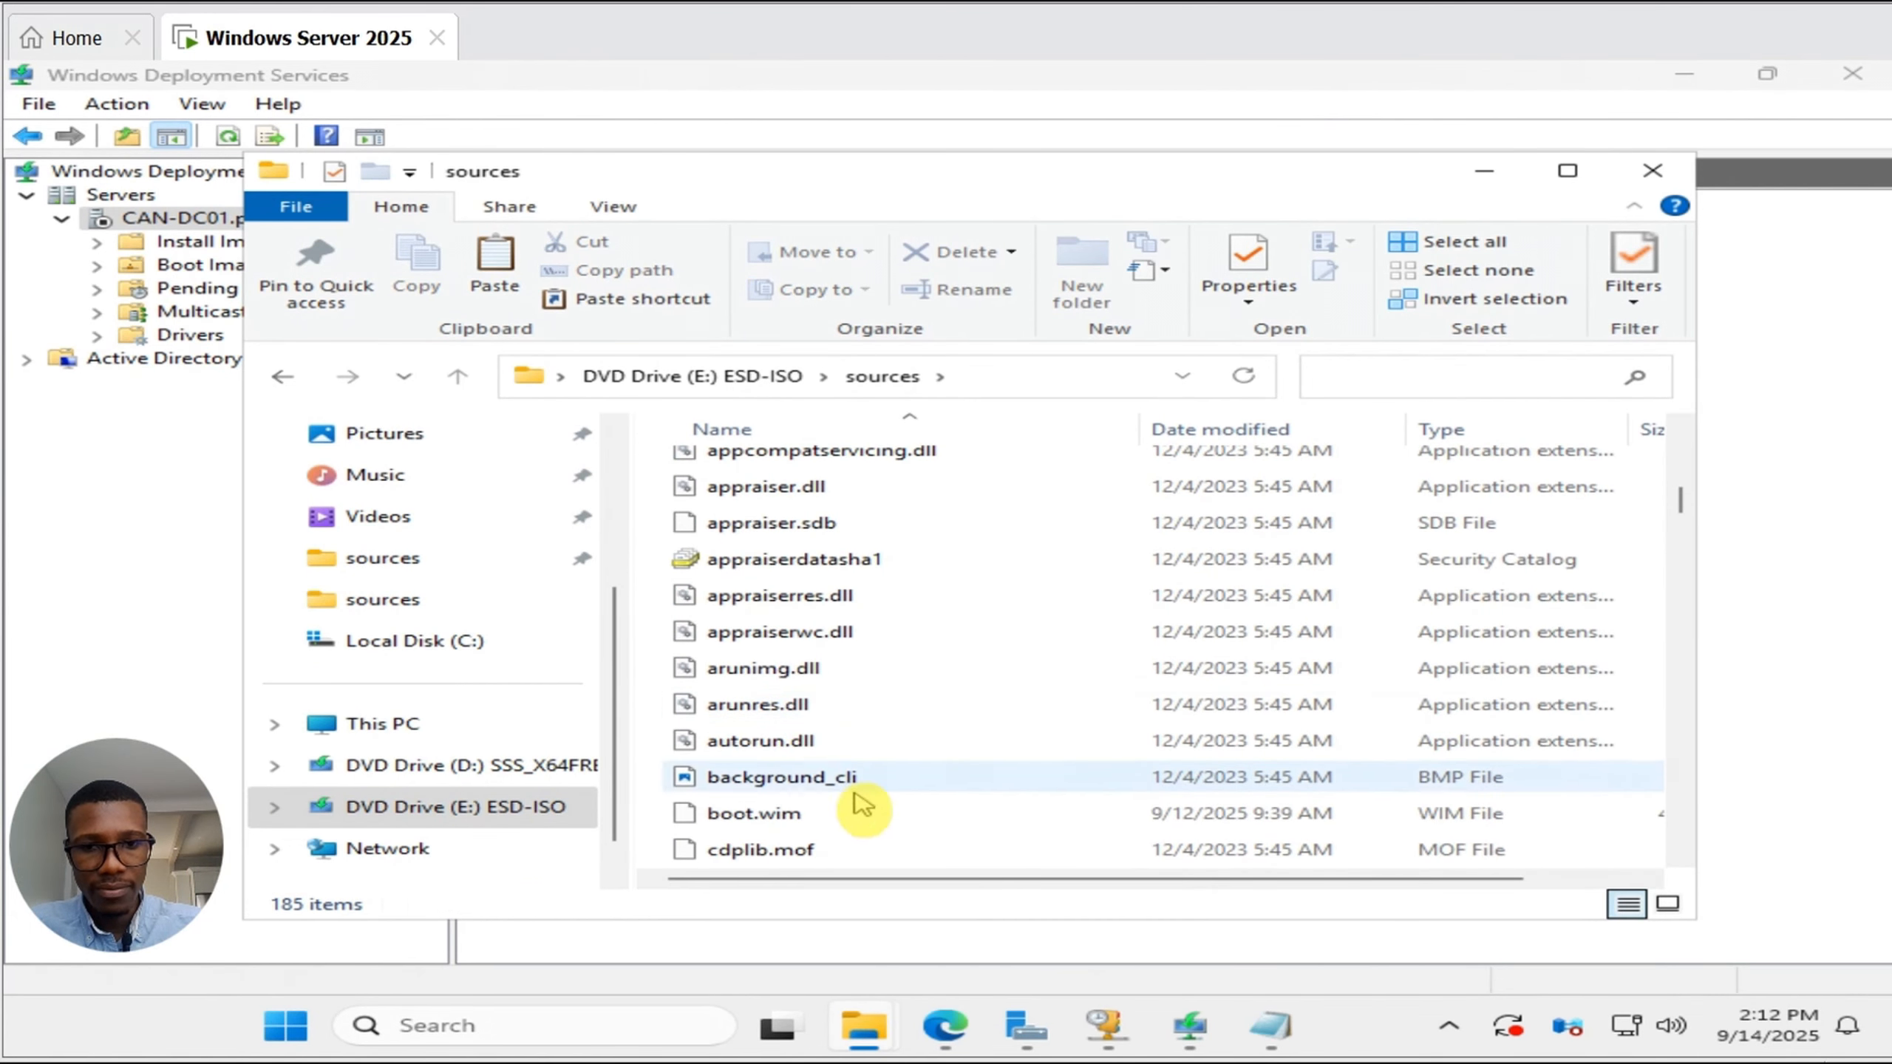
click(798, 819)
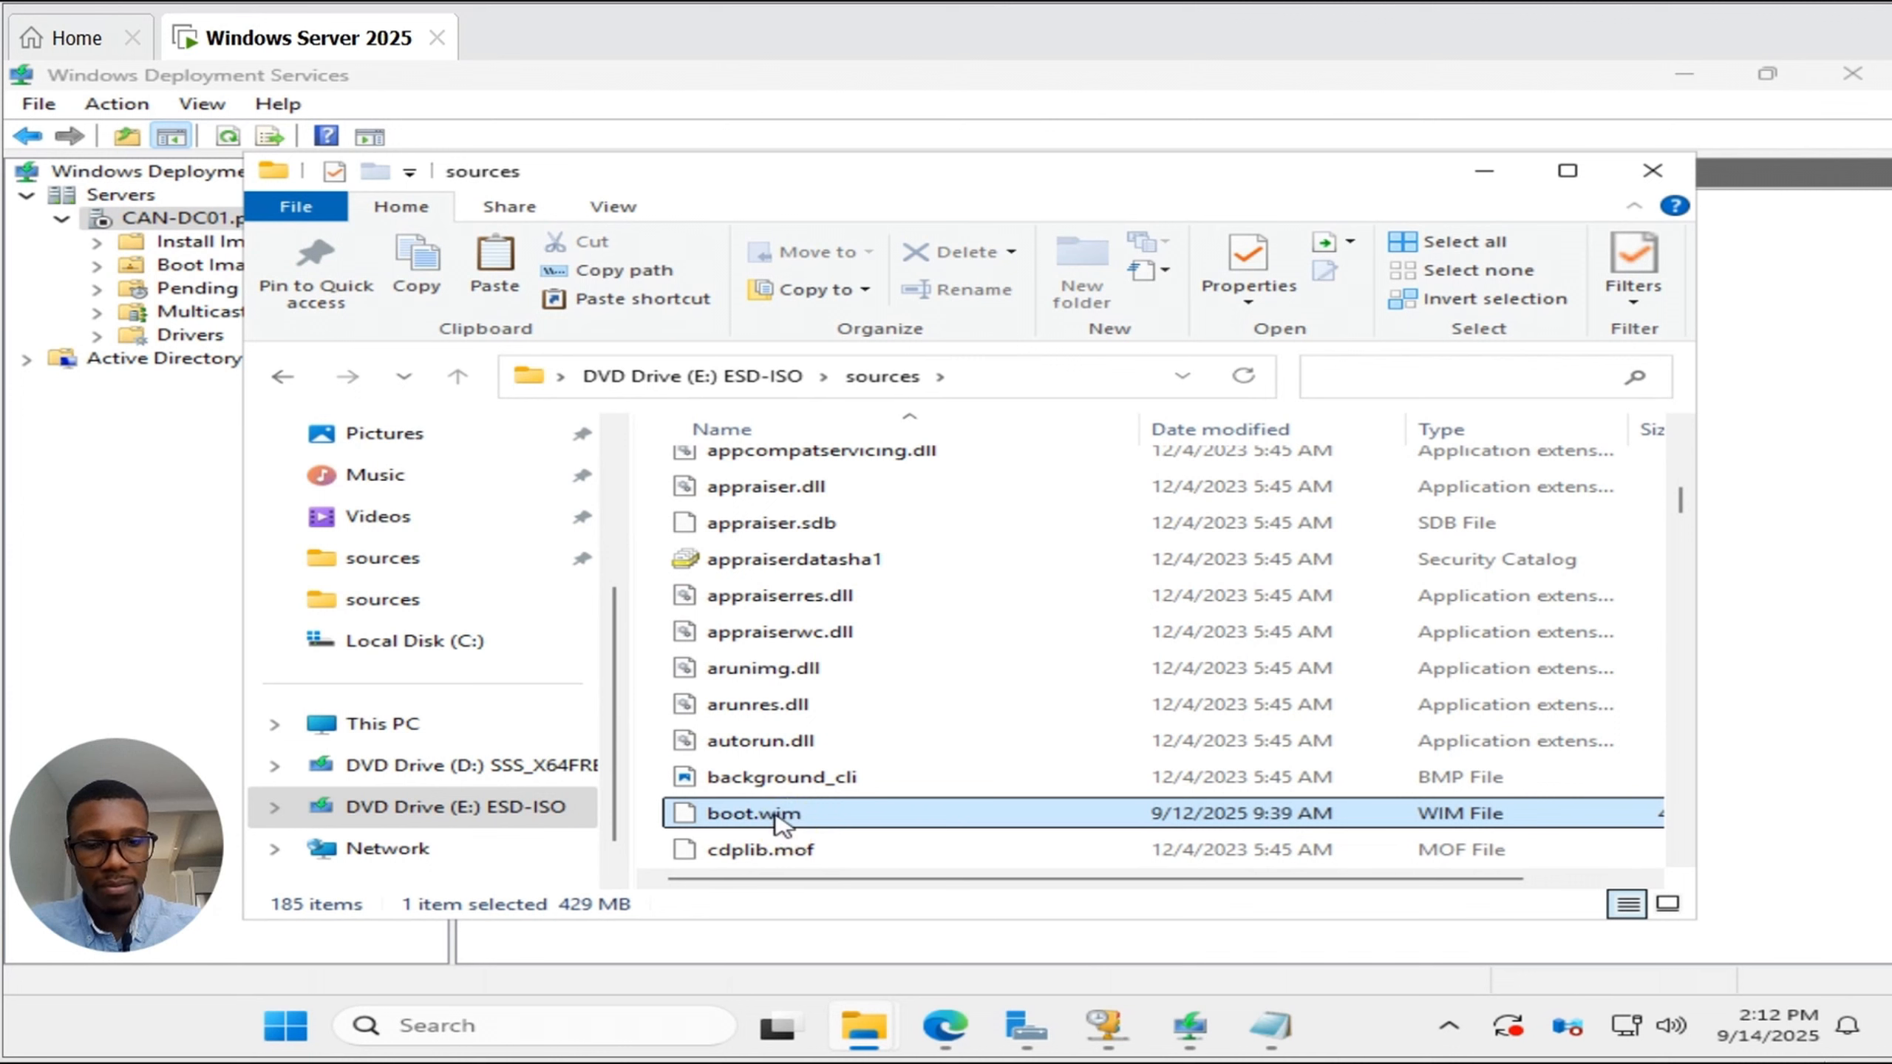
right_click(778, 820)
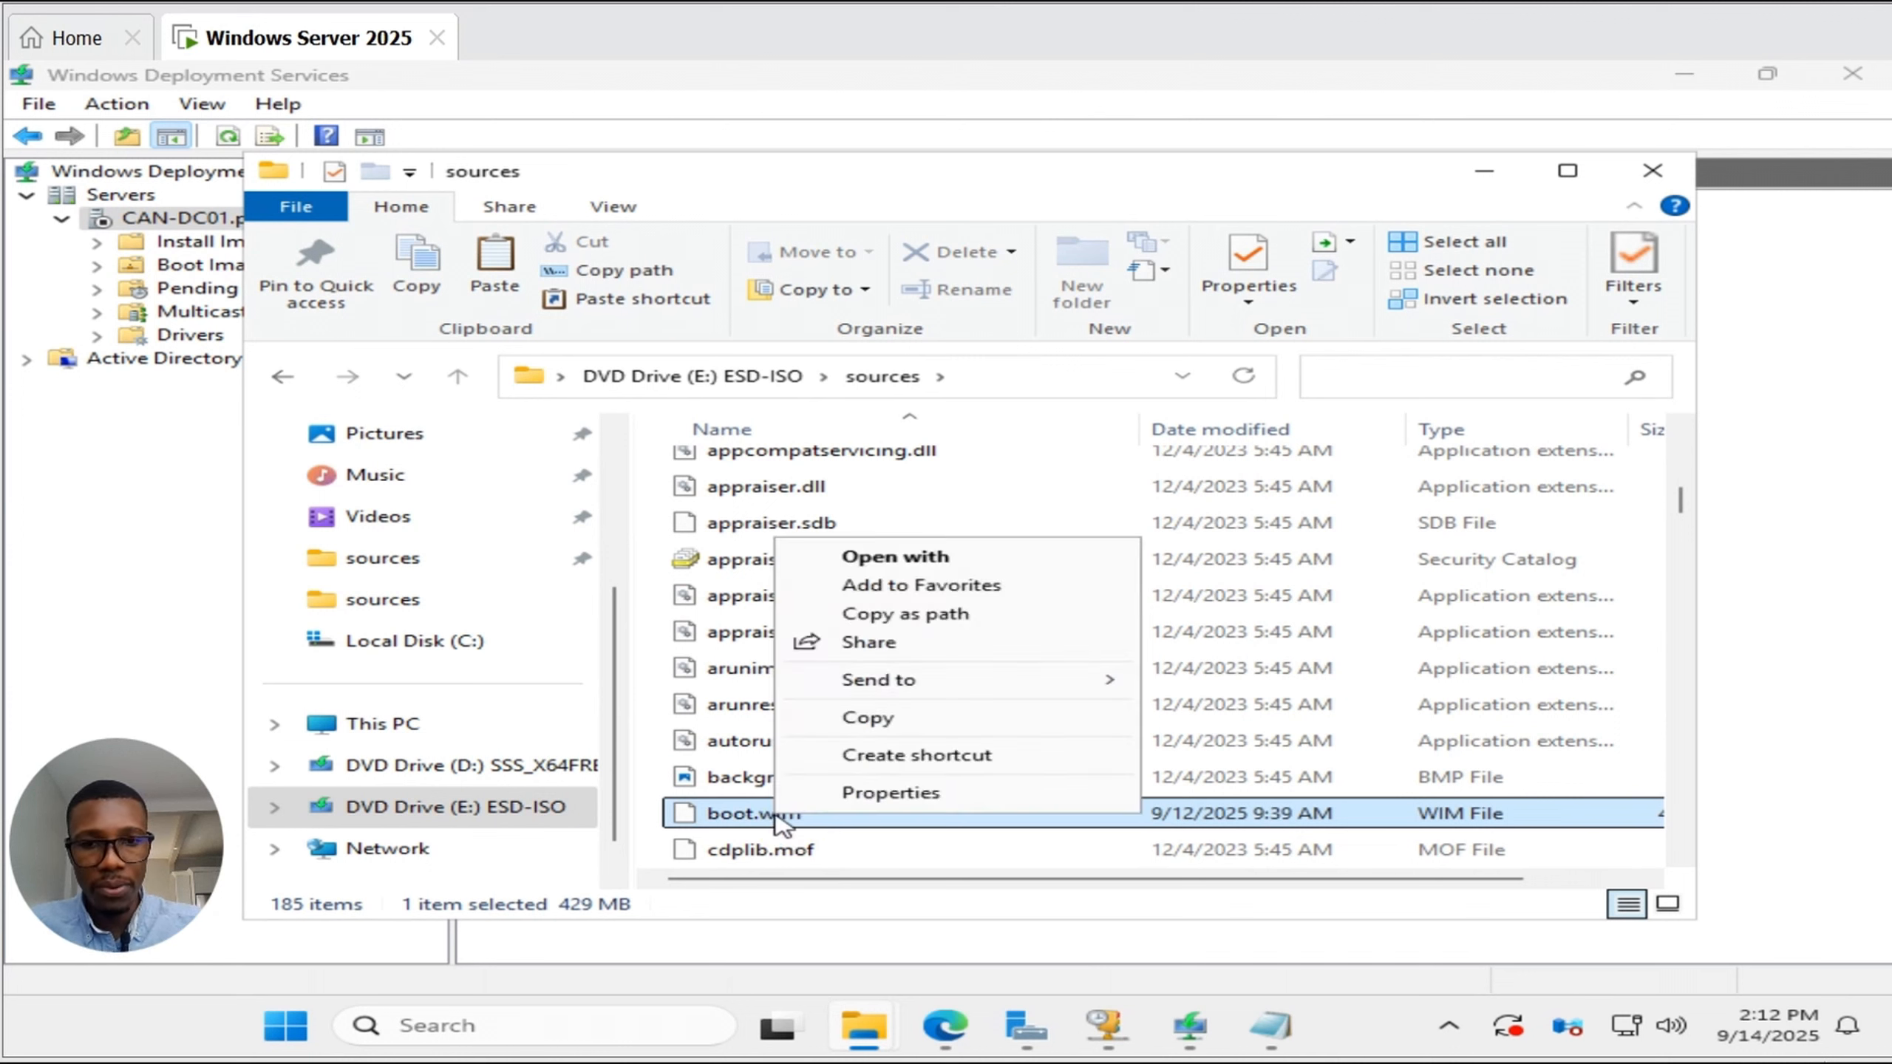
click(871, 720)
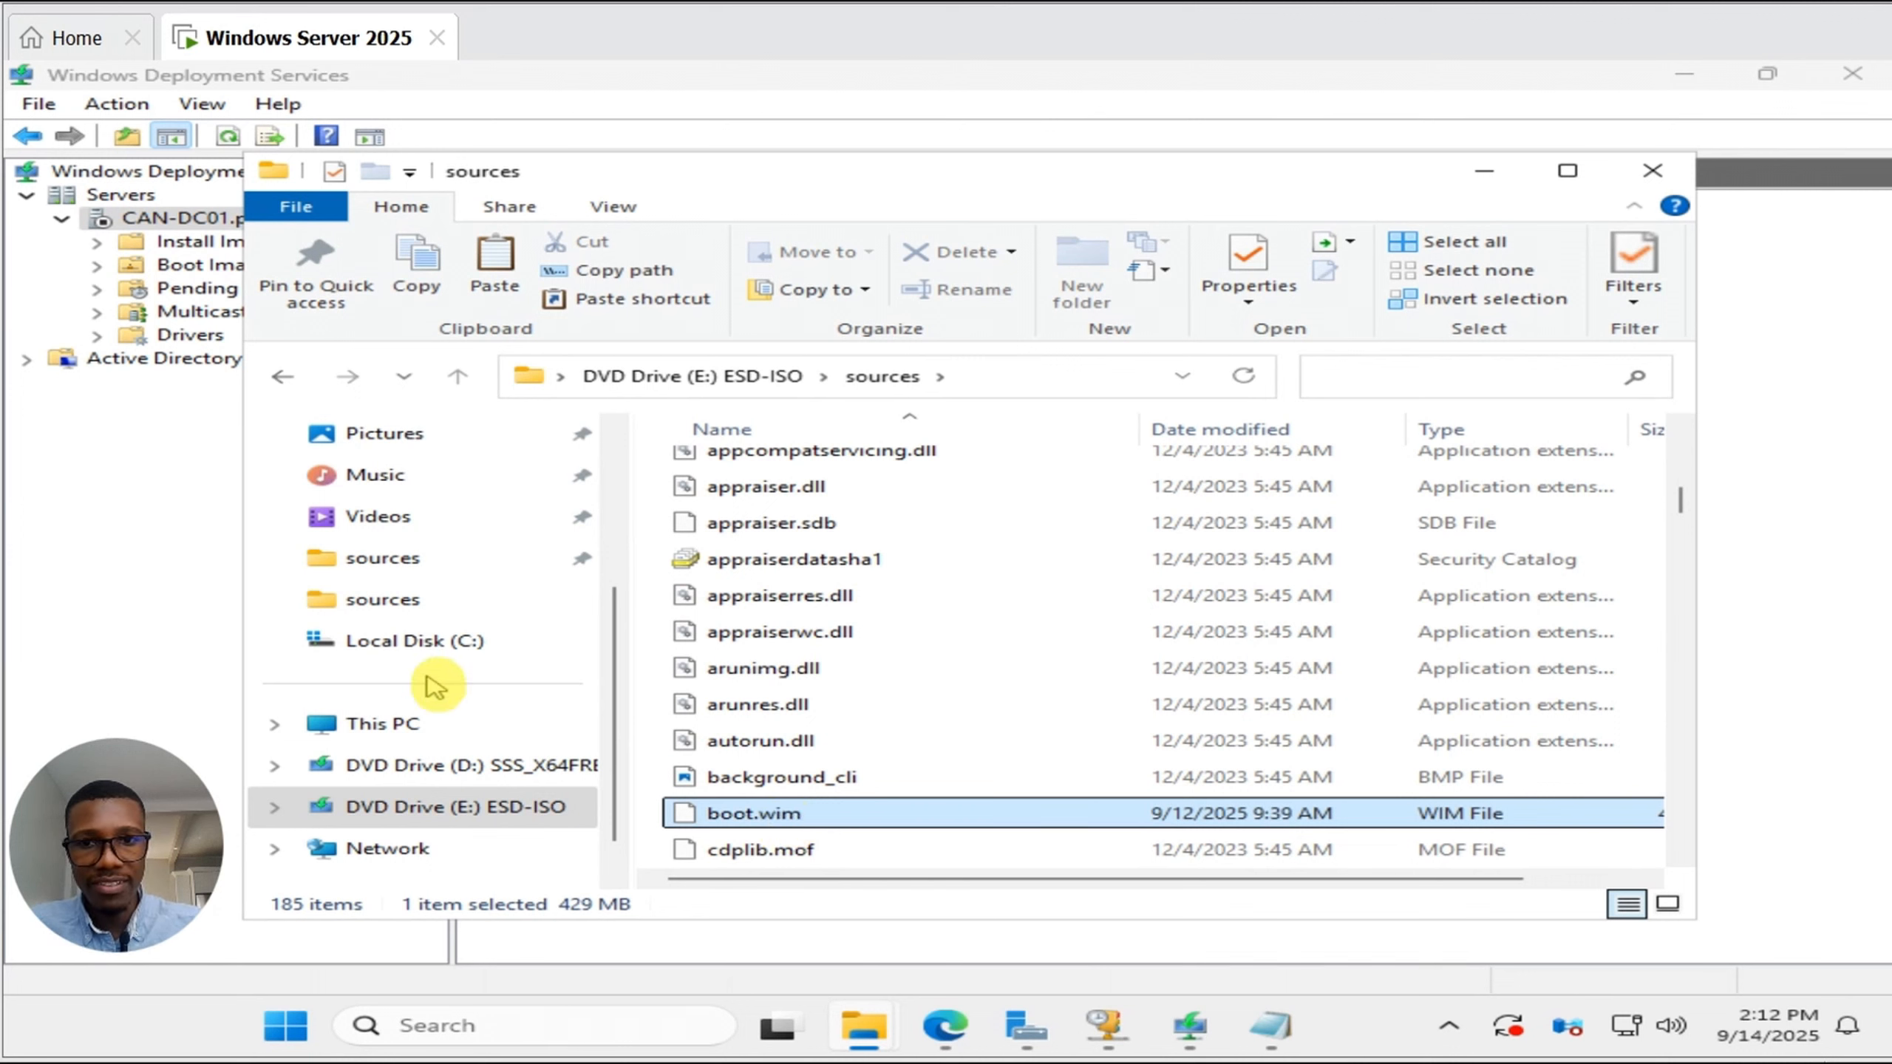
click(444, 642)
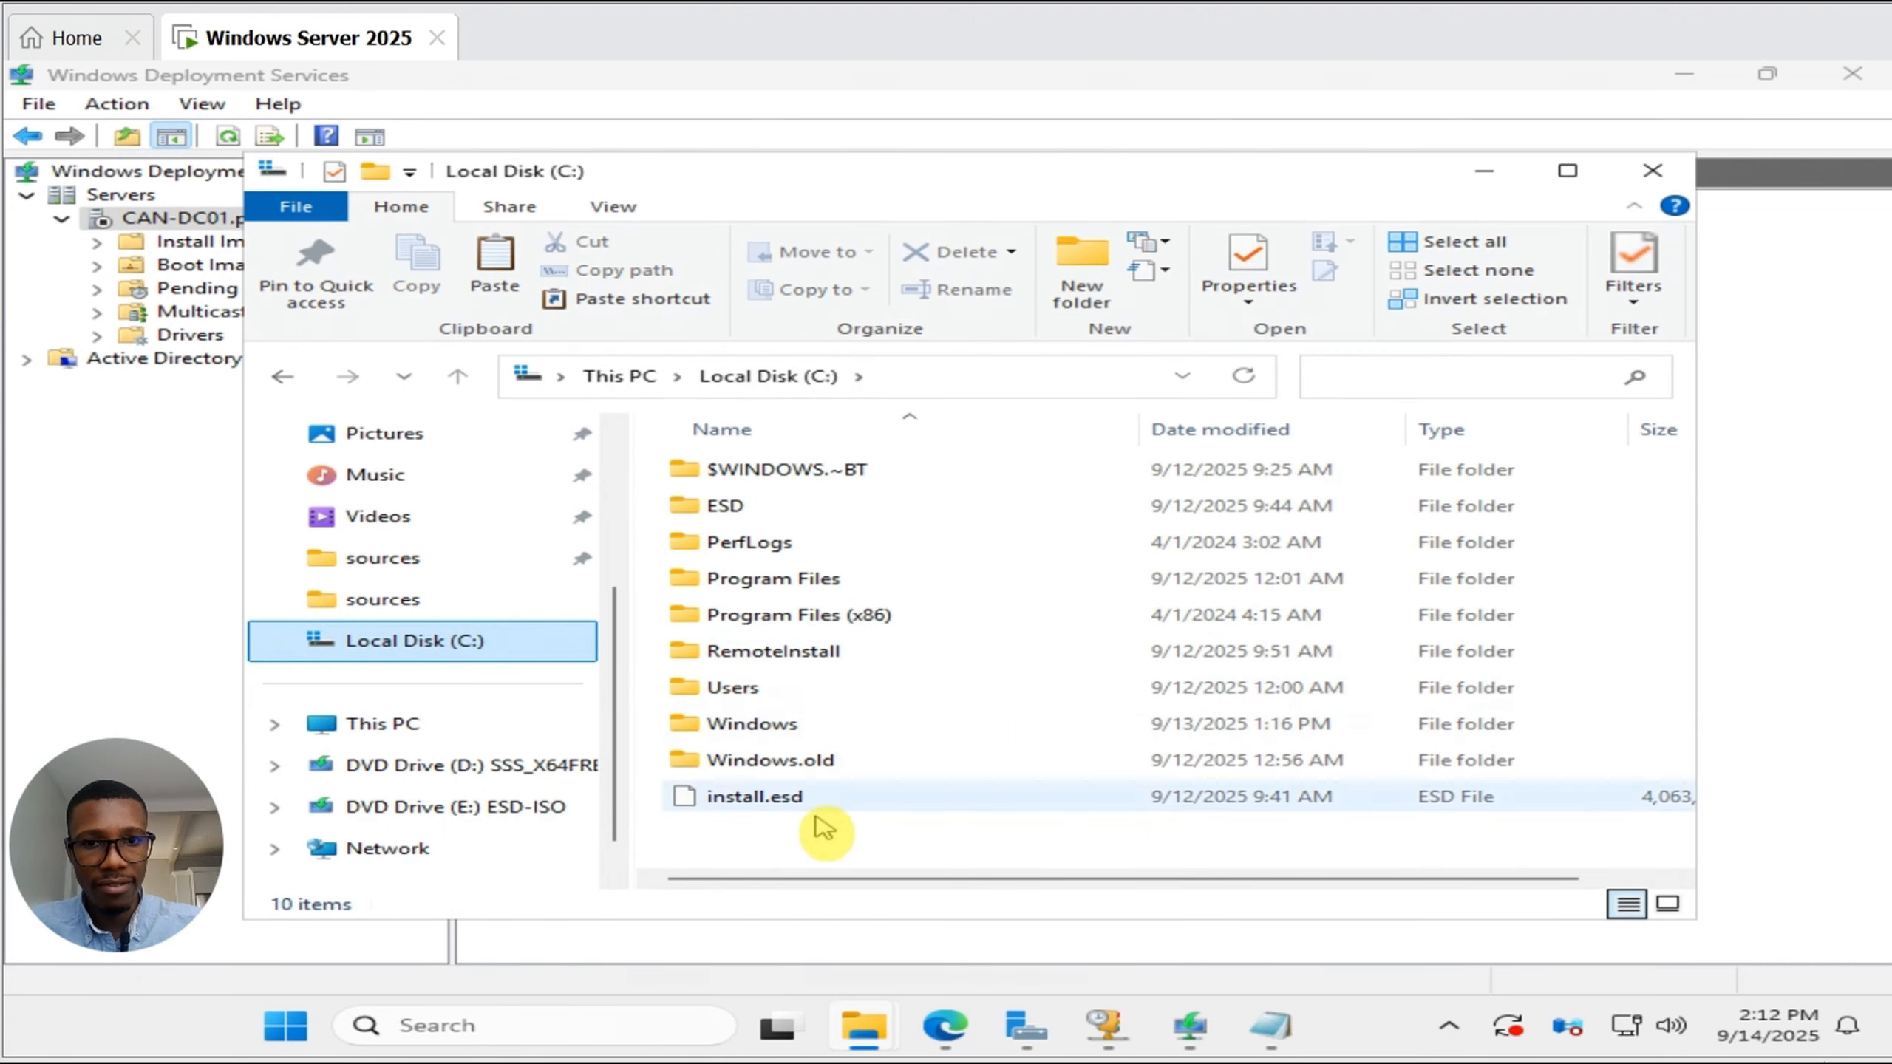
click(827, 845)
right_click(821, 831)
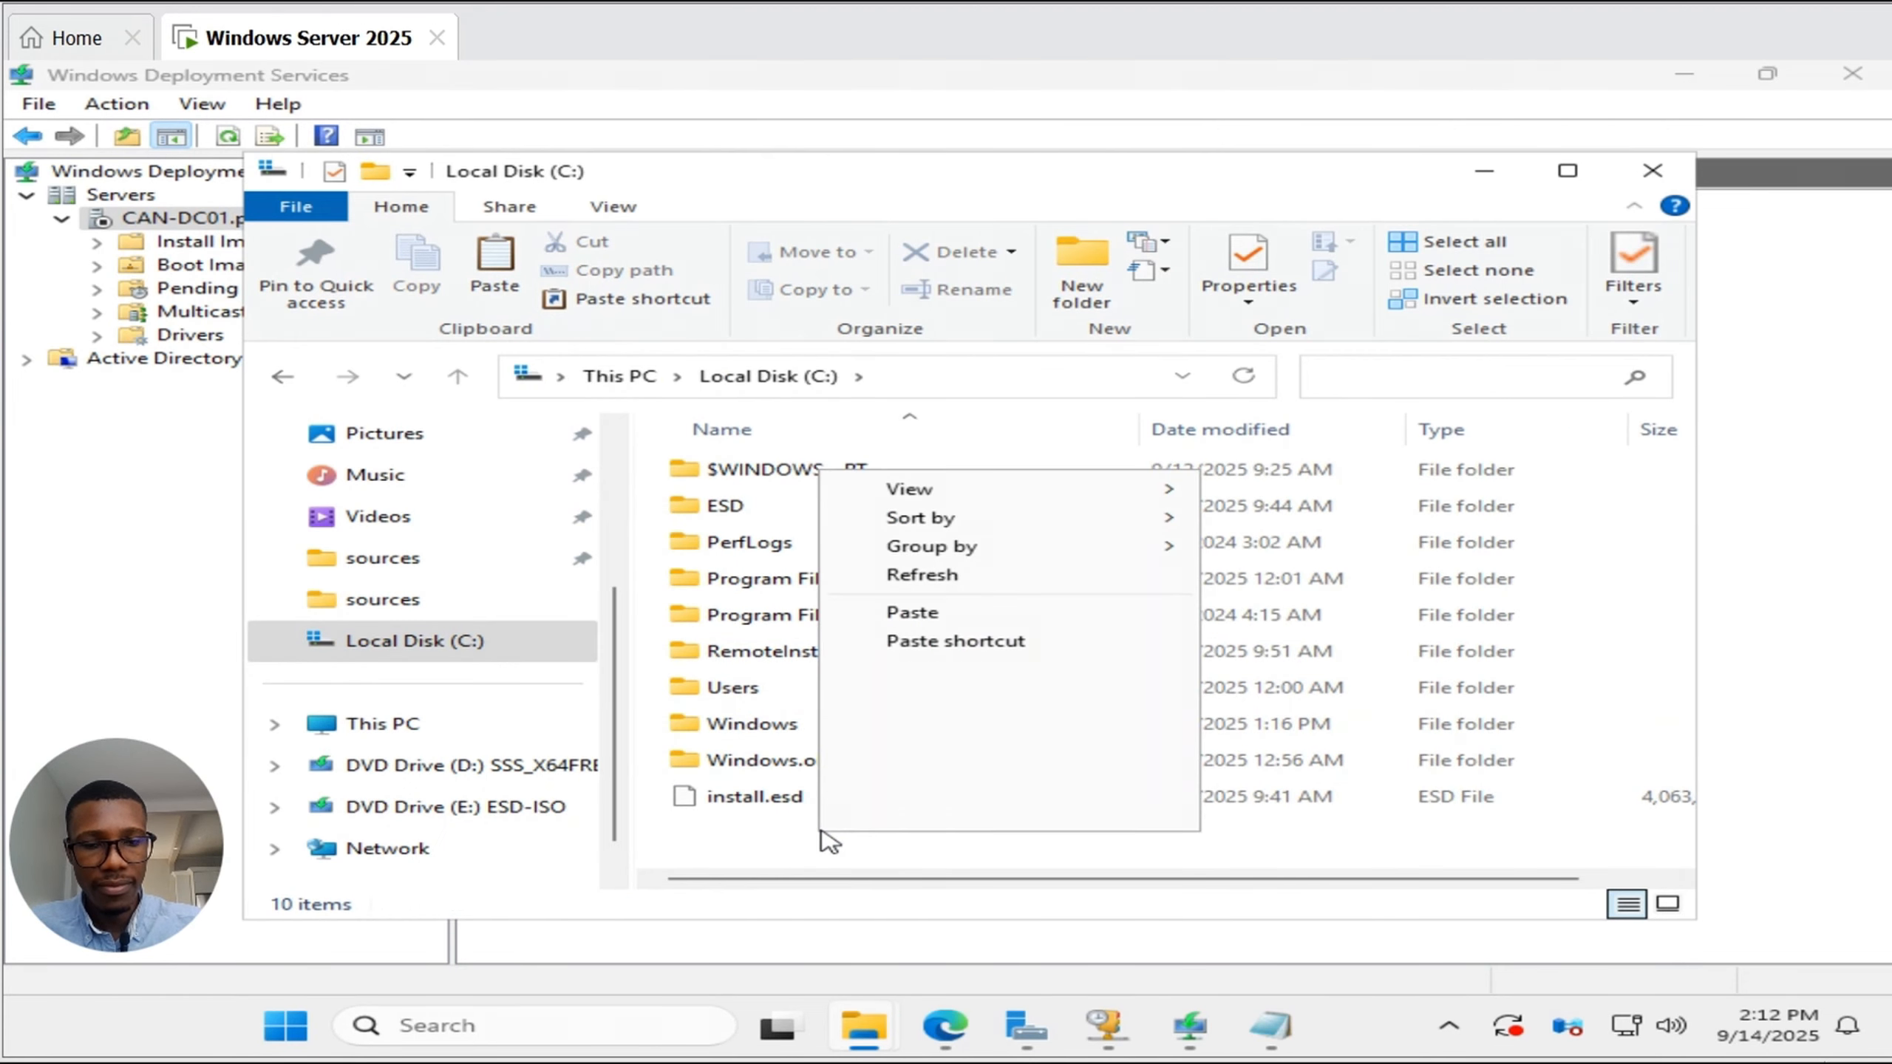
click(913, 613)
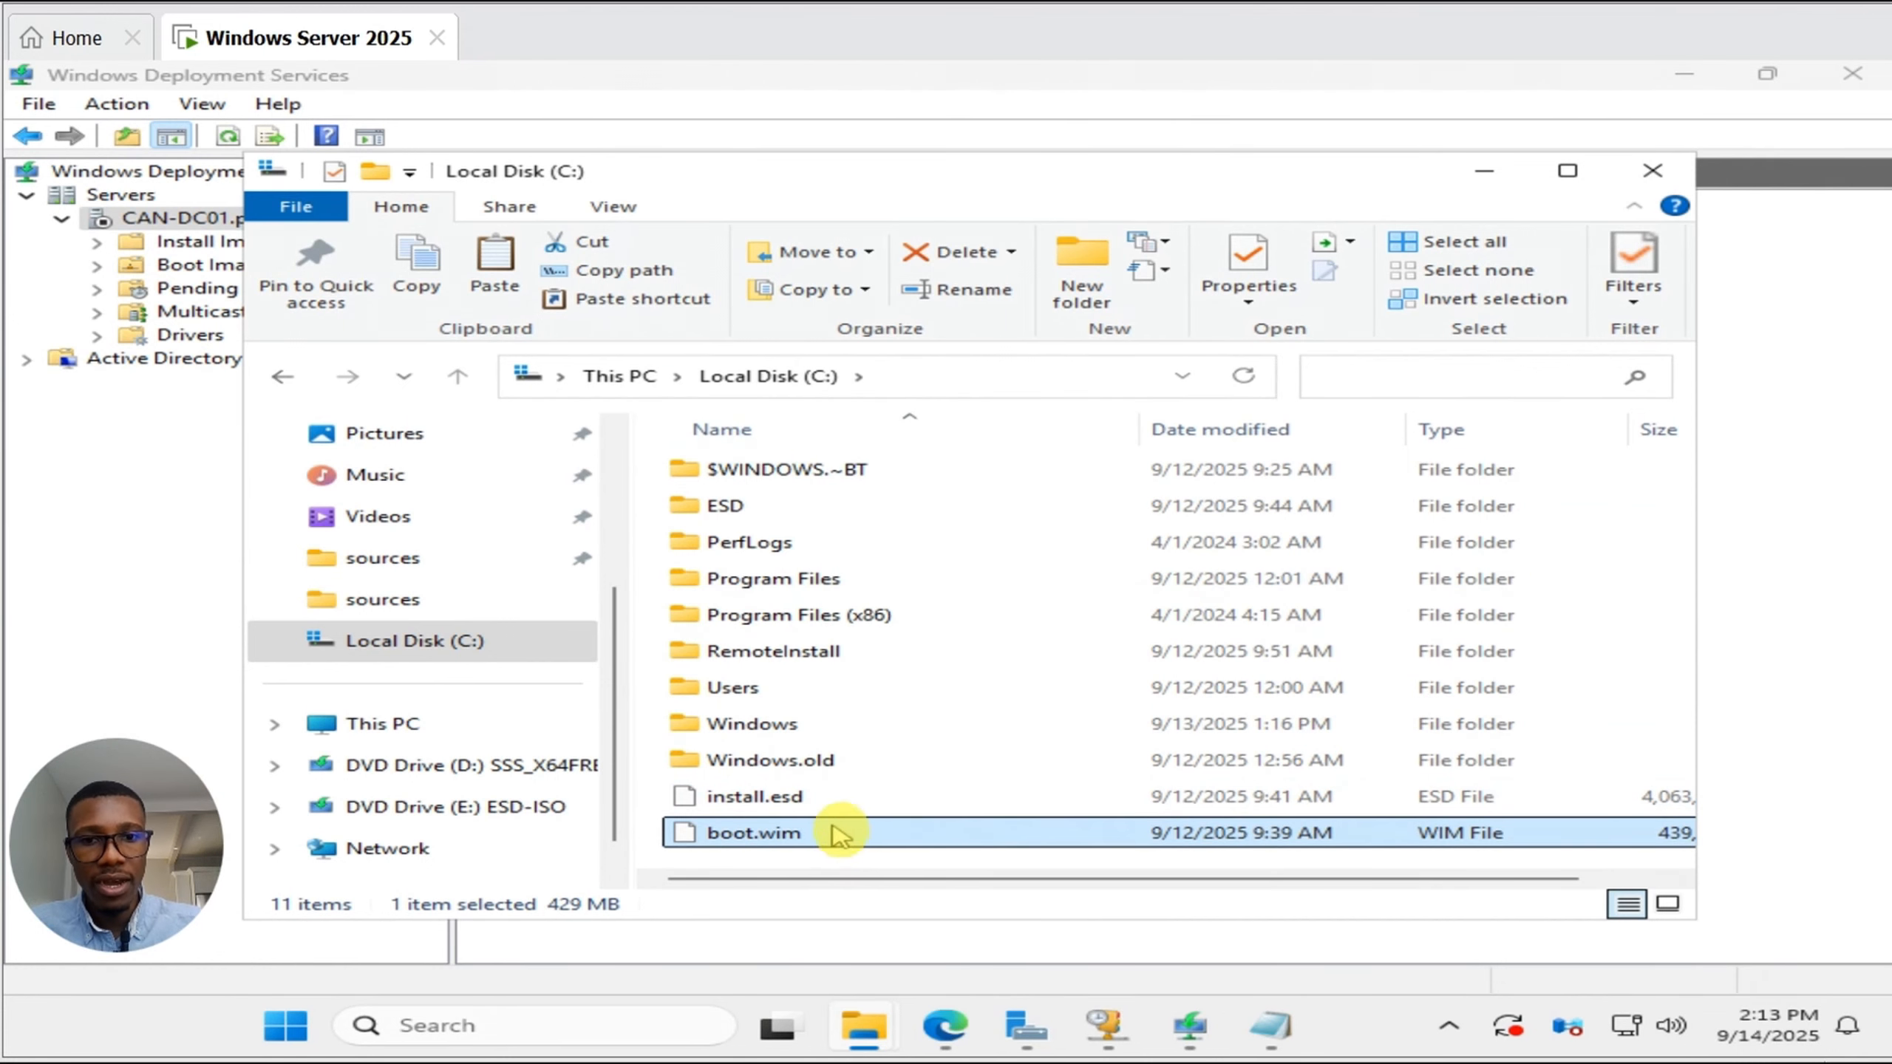
- Select and open the copied install.esd file on C:
mouse_move(771, 848)
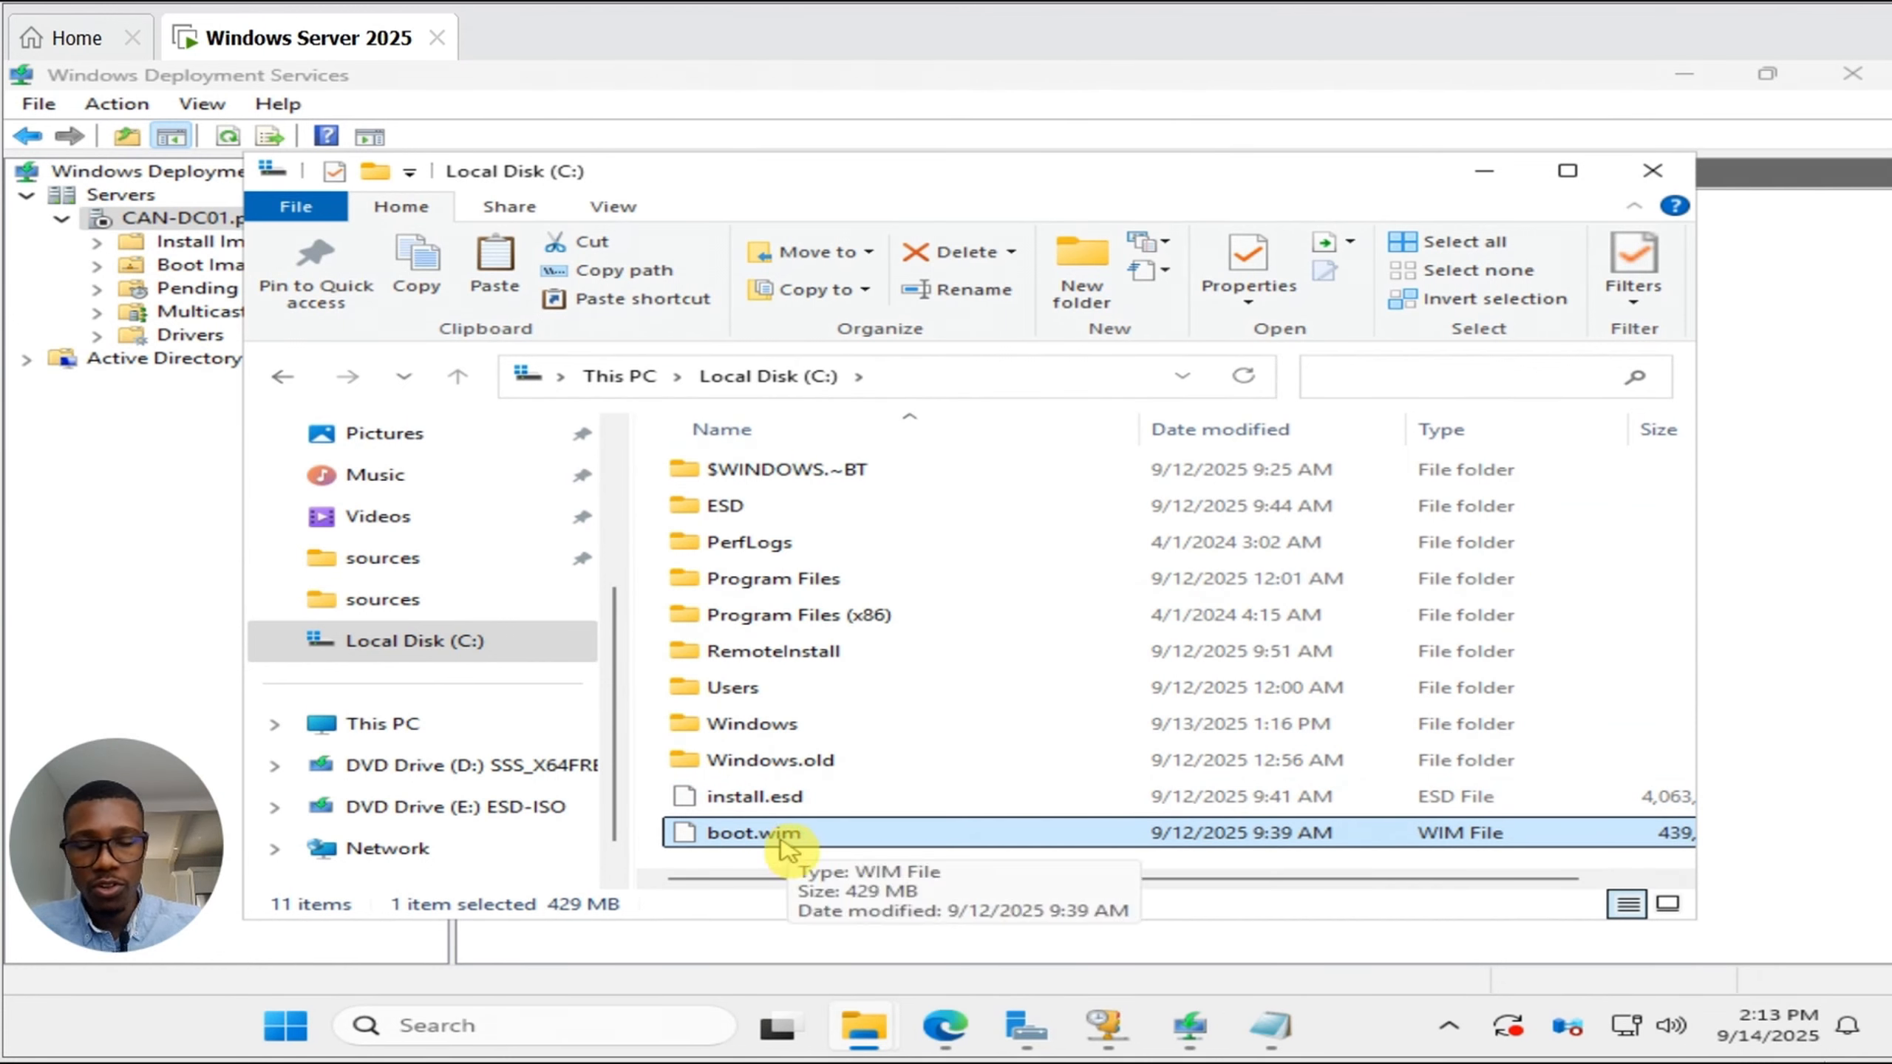
mouse_move(745, 810)
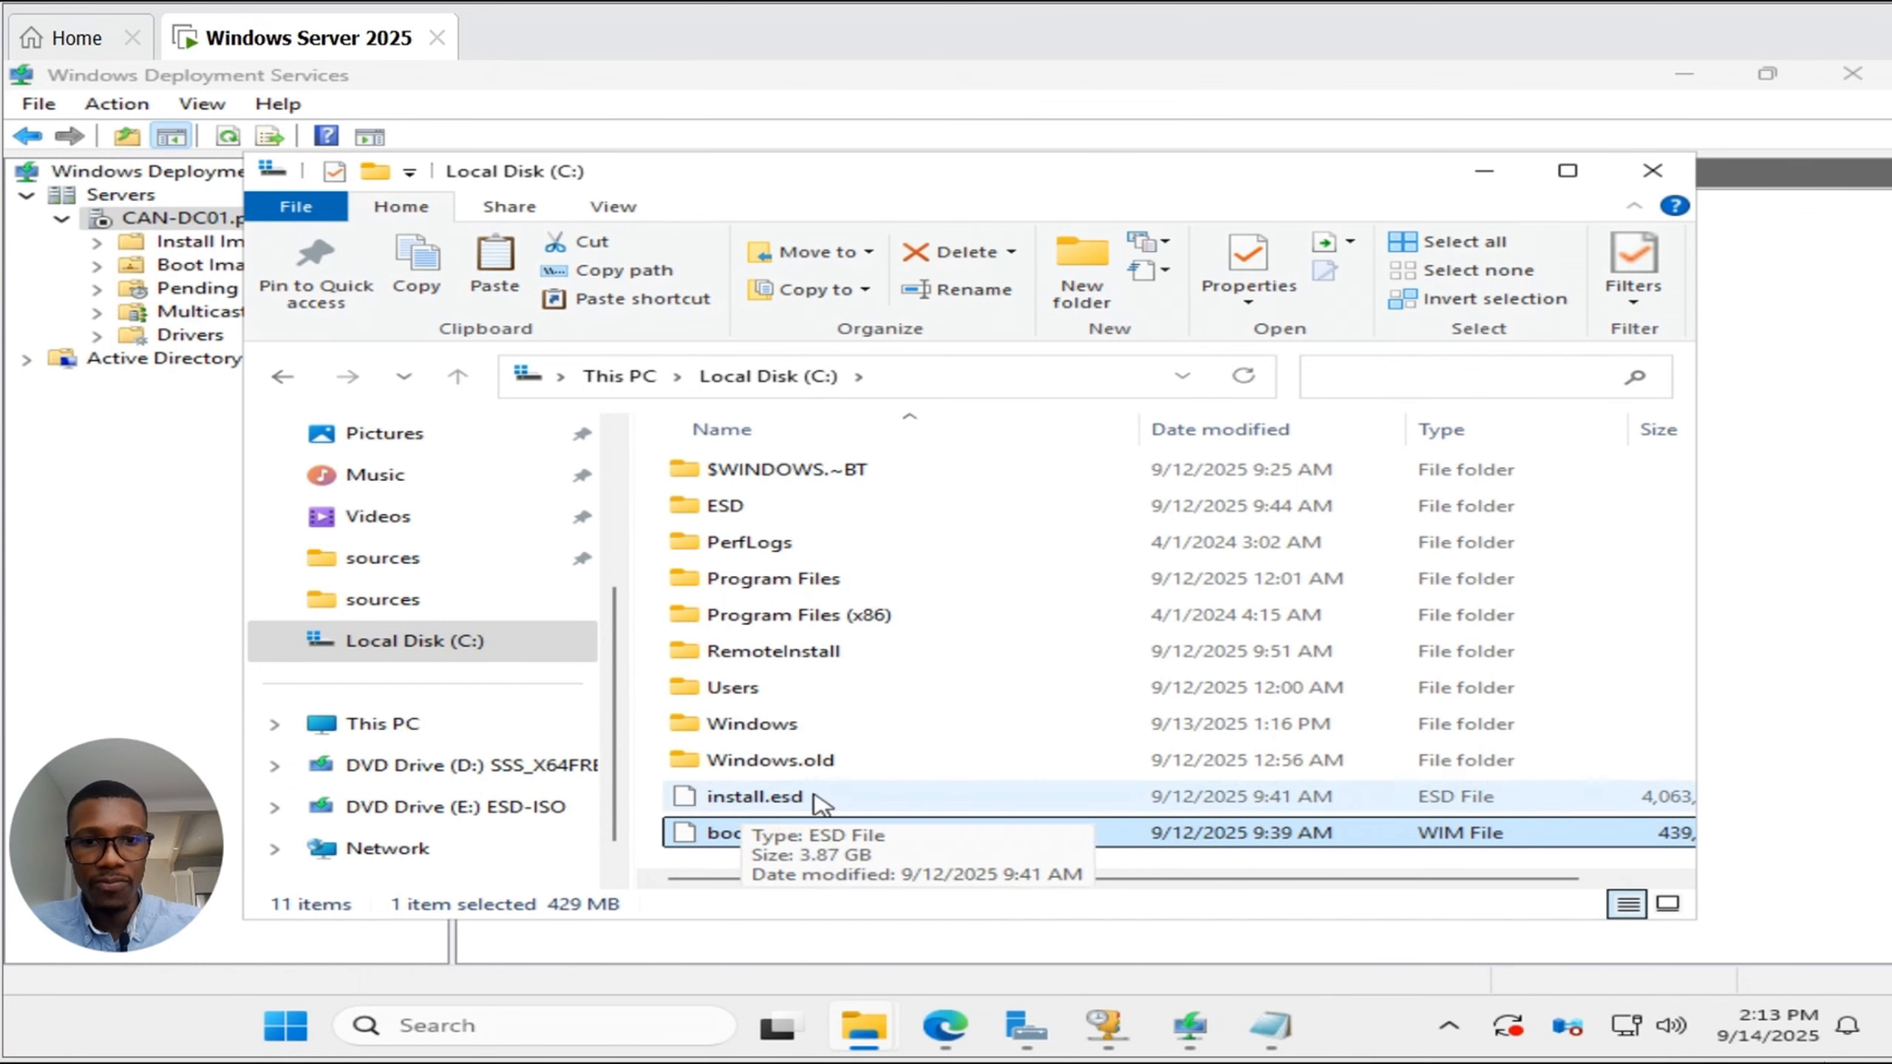
click(788, 808)
mouse_move(803, 807)
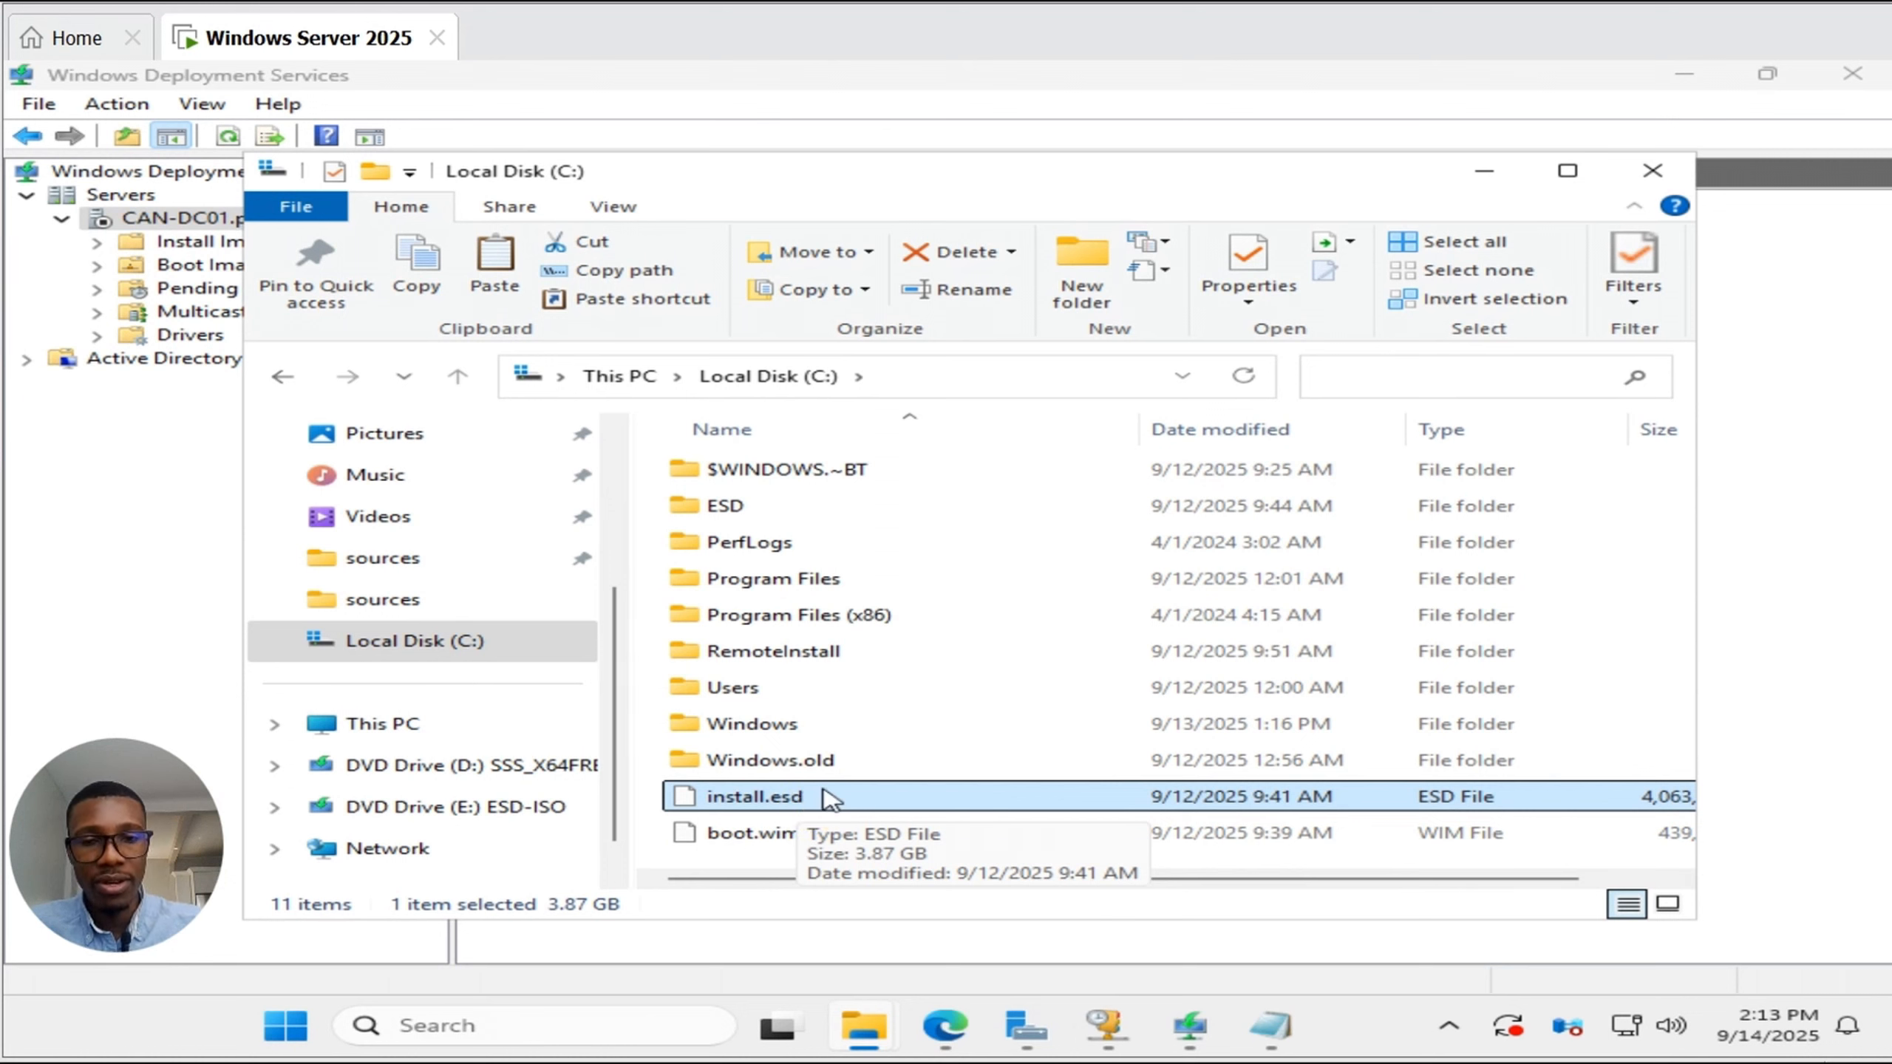
double_click(829, 797)
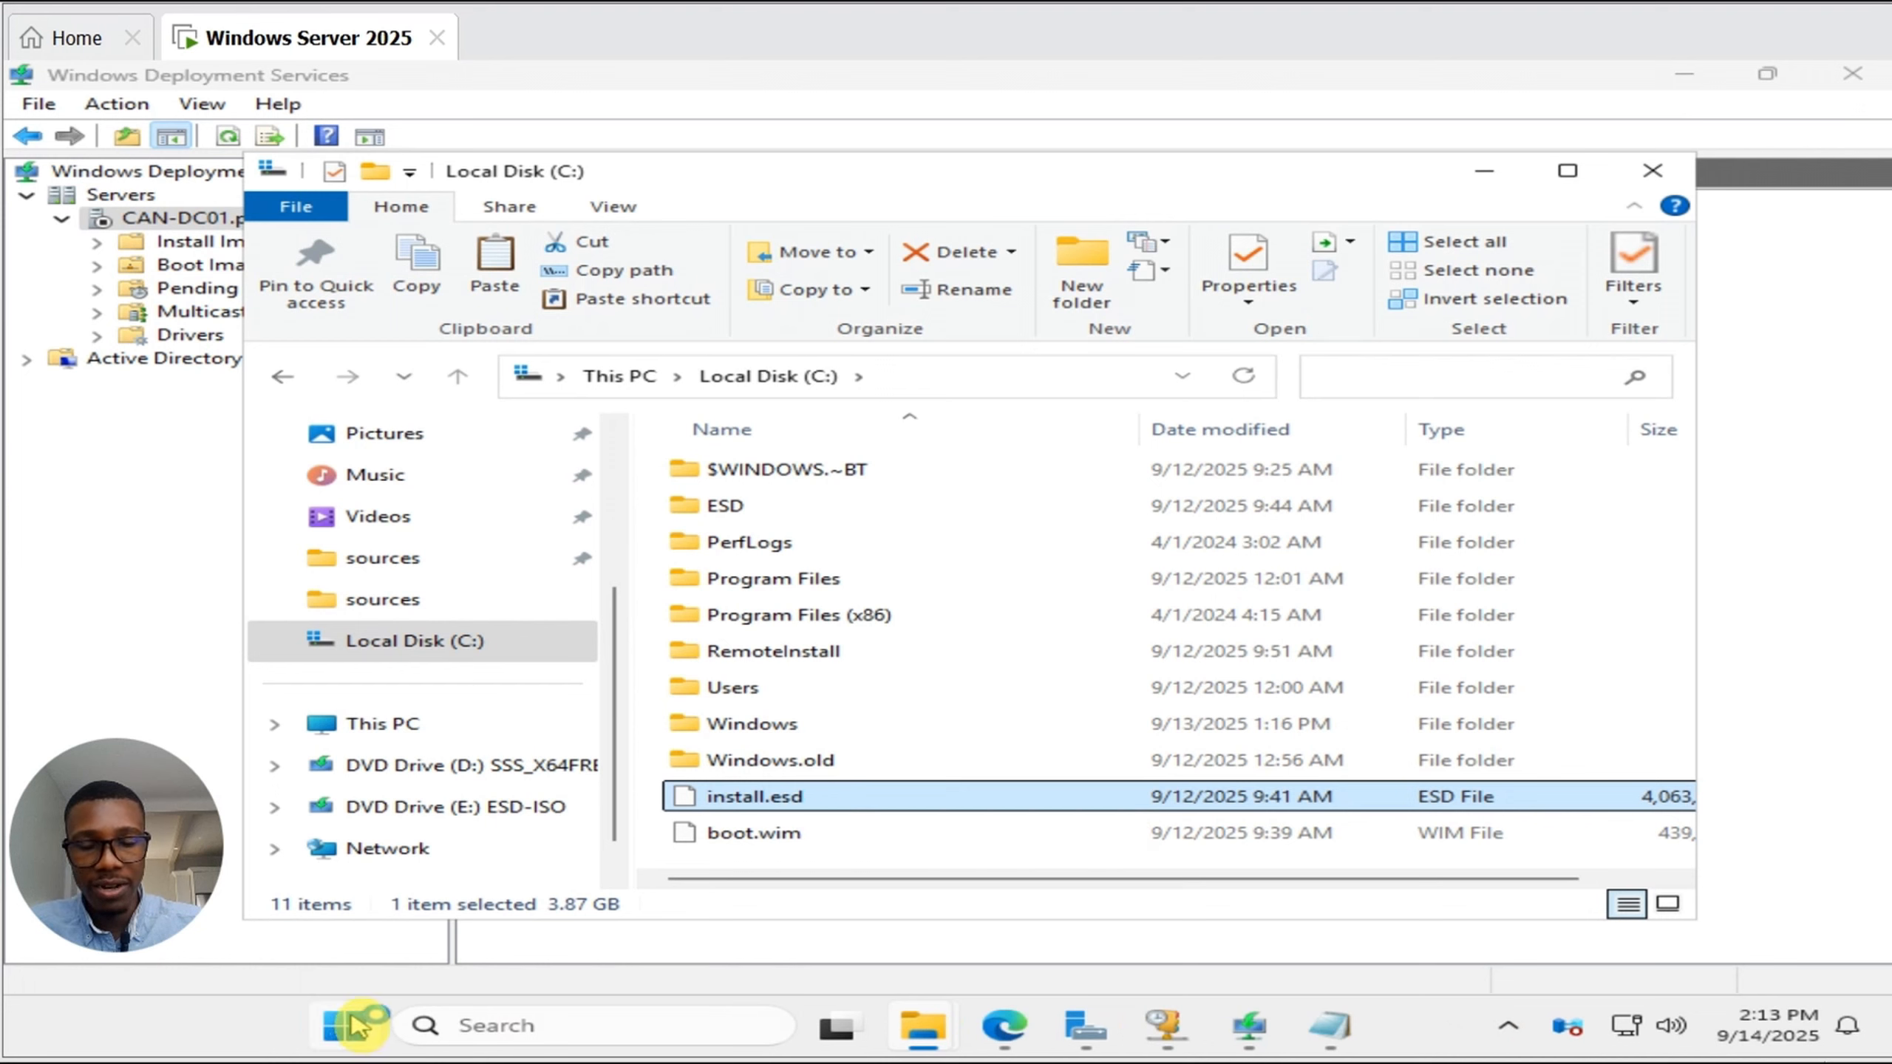
- Open Terminal (Admin) from the Start button menu and bring the Notepad command notes forward
click(355, 1023)
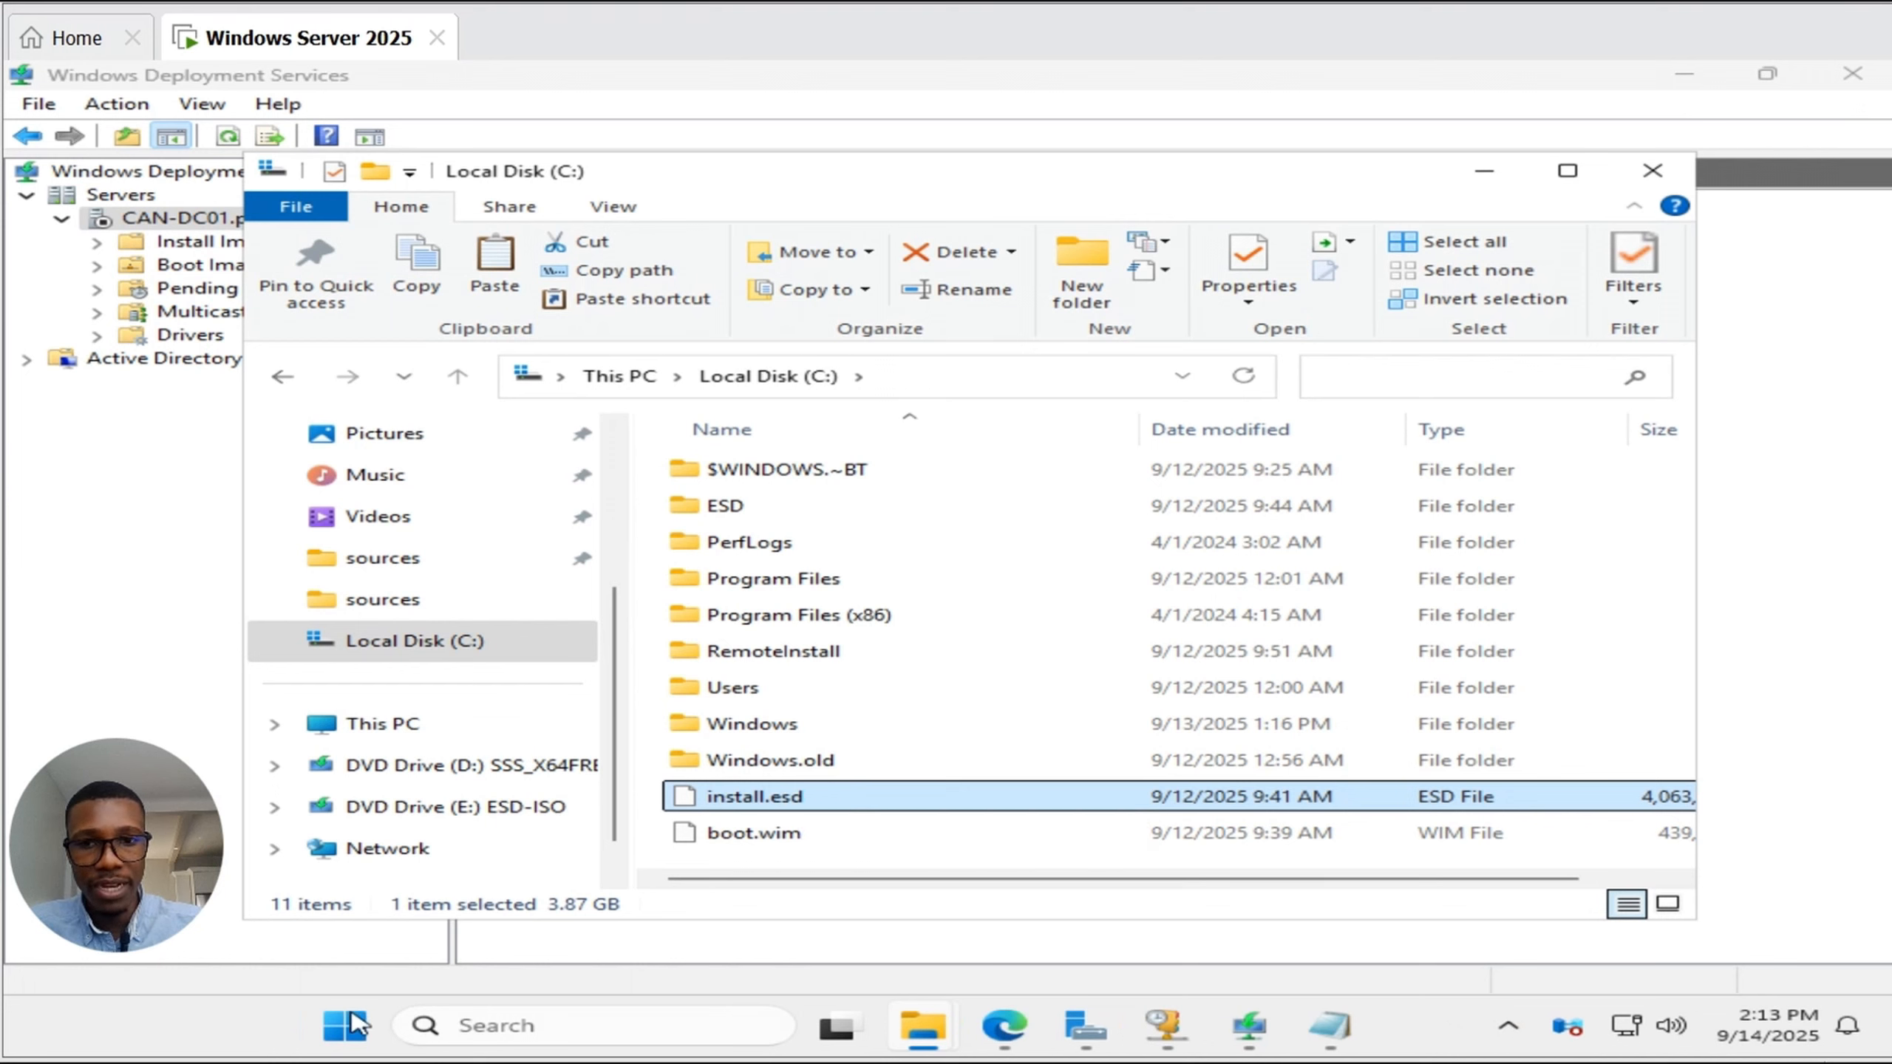
right_click(355, 1023)
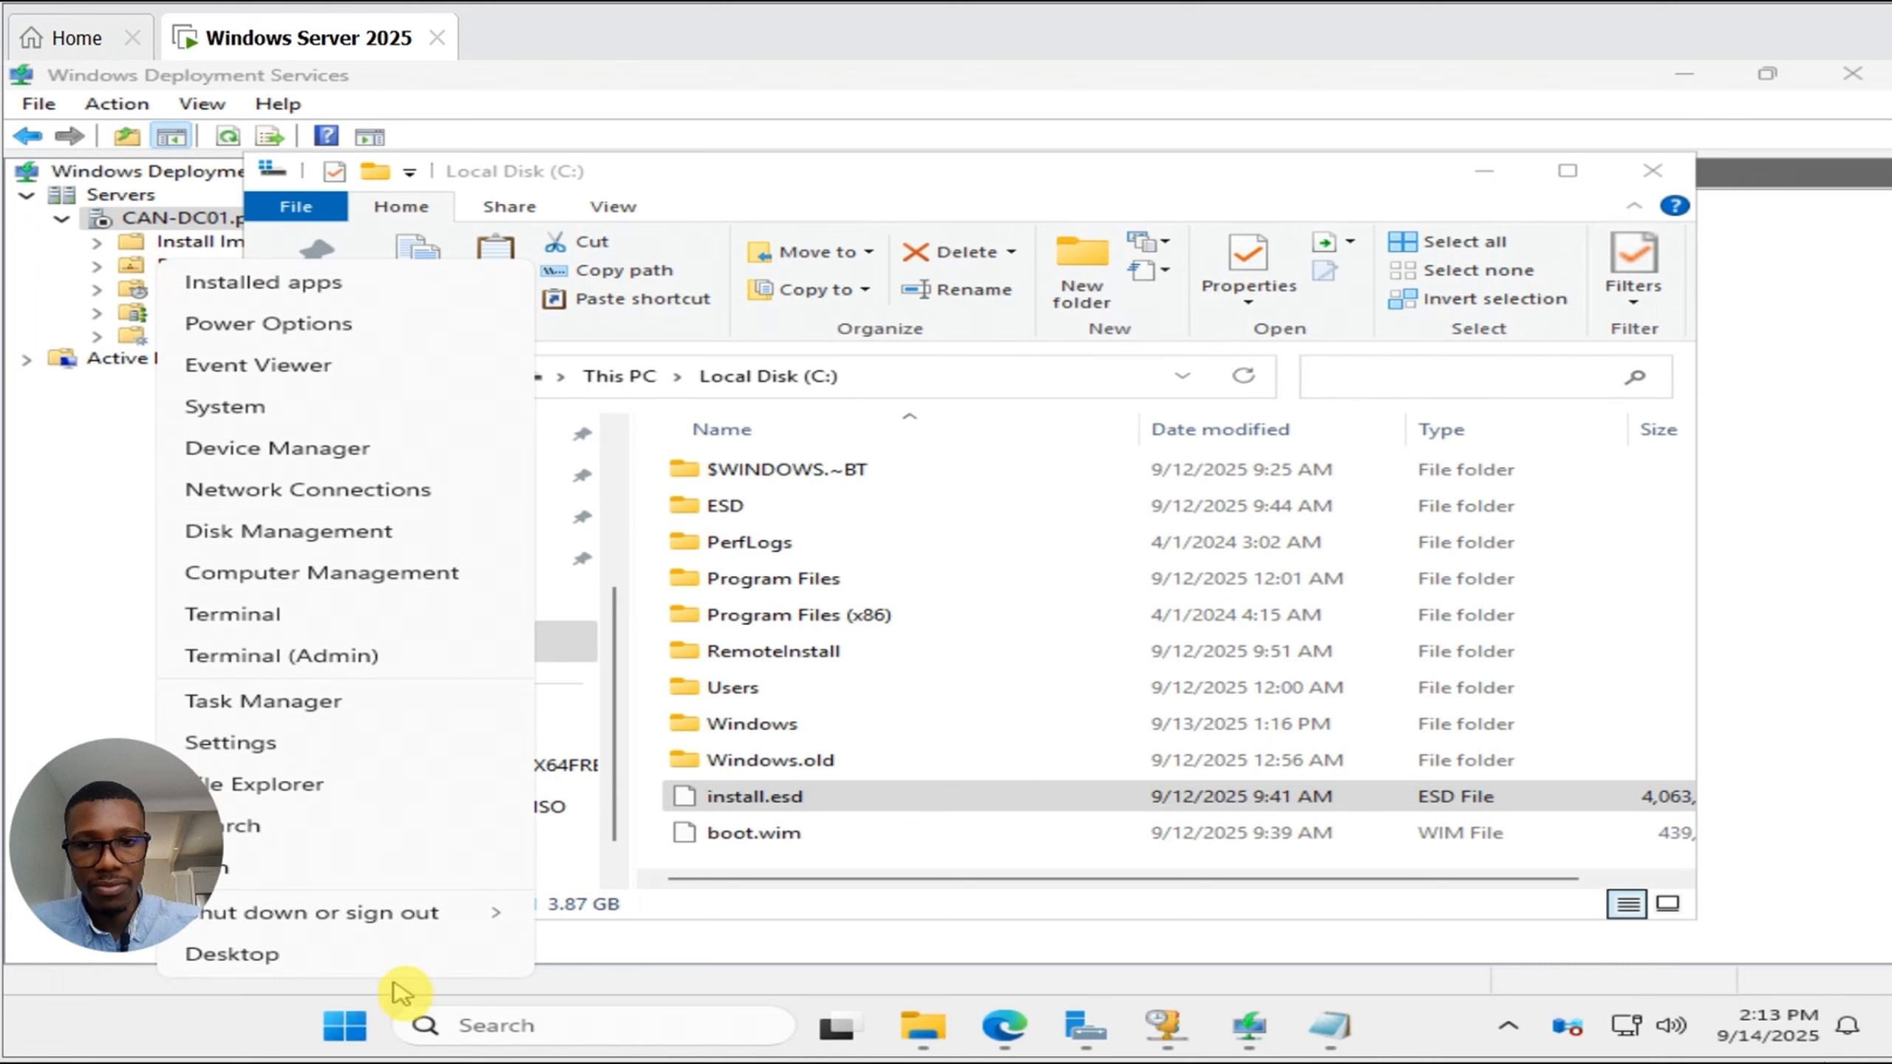
click(363, 666)
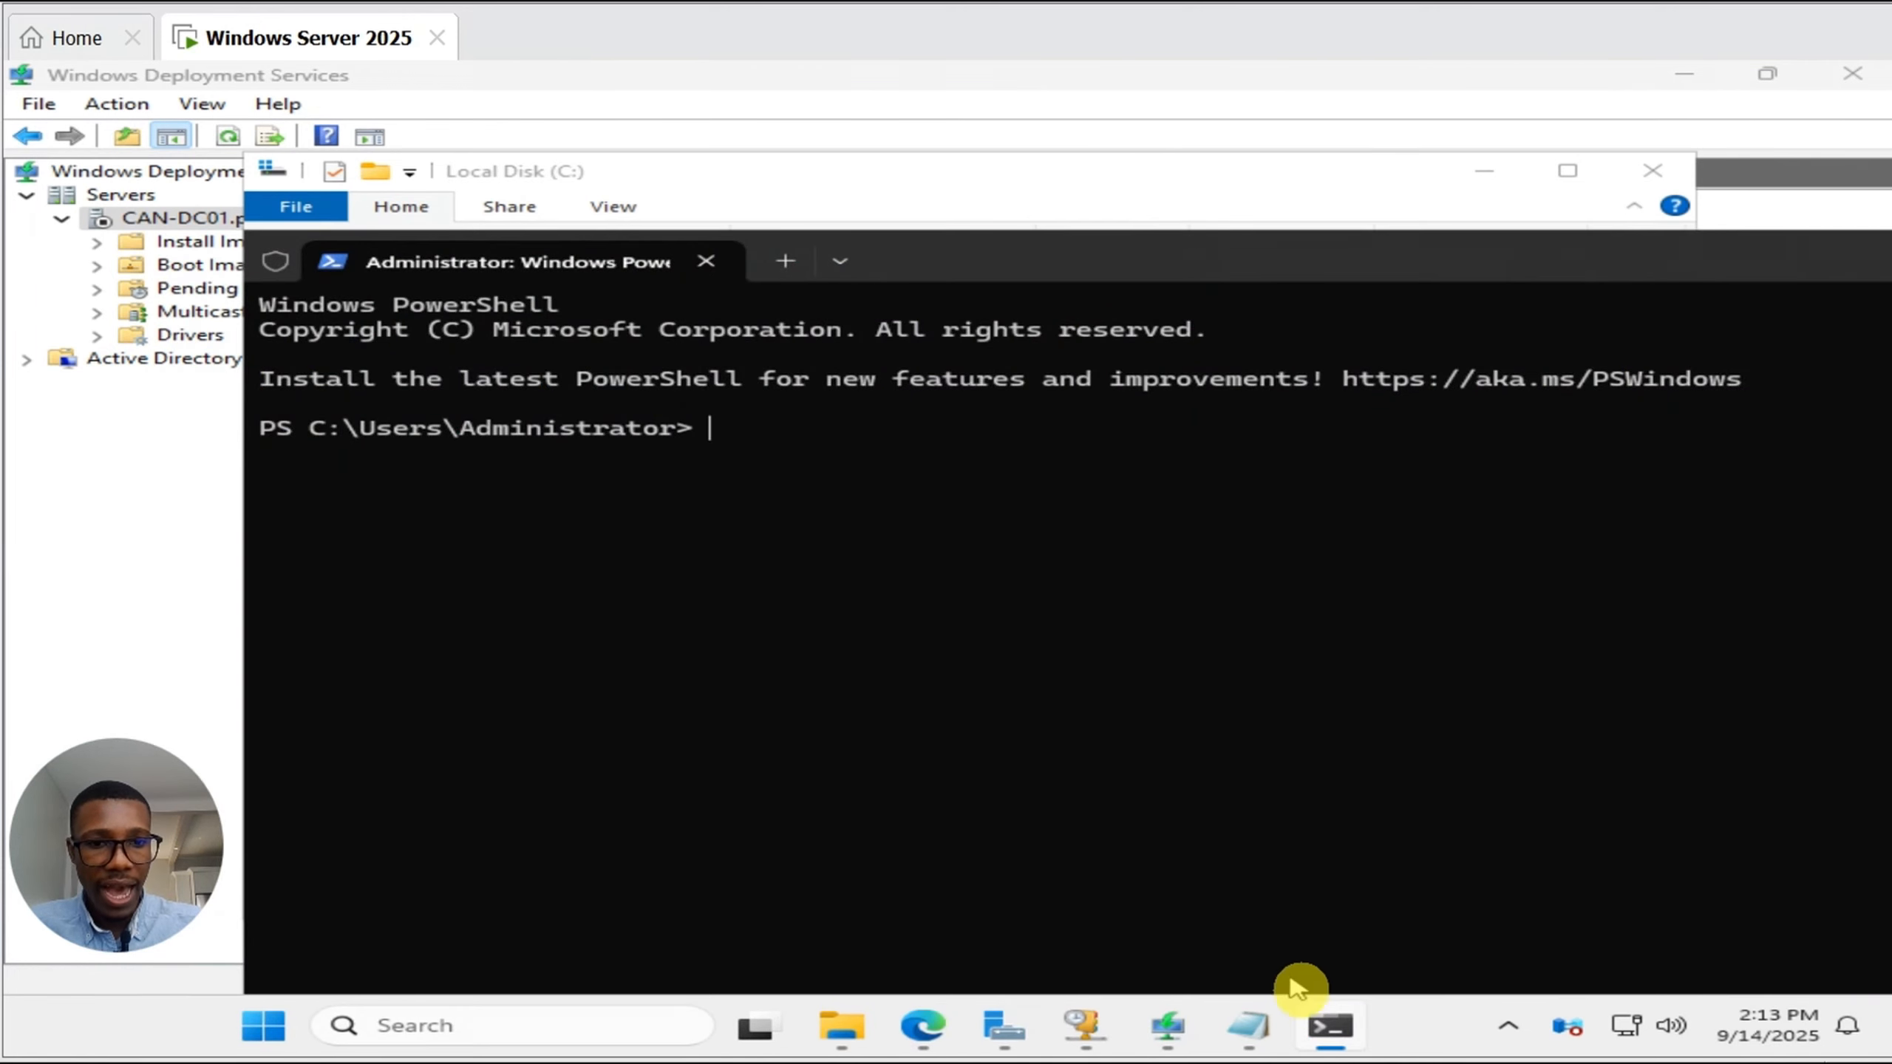
click(1251, 1026)
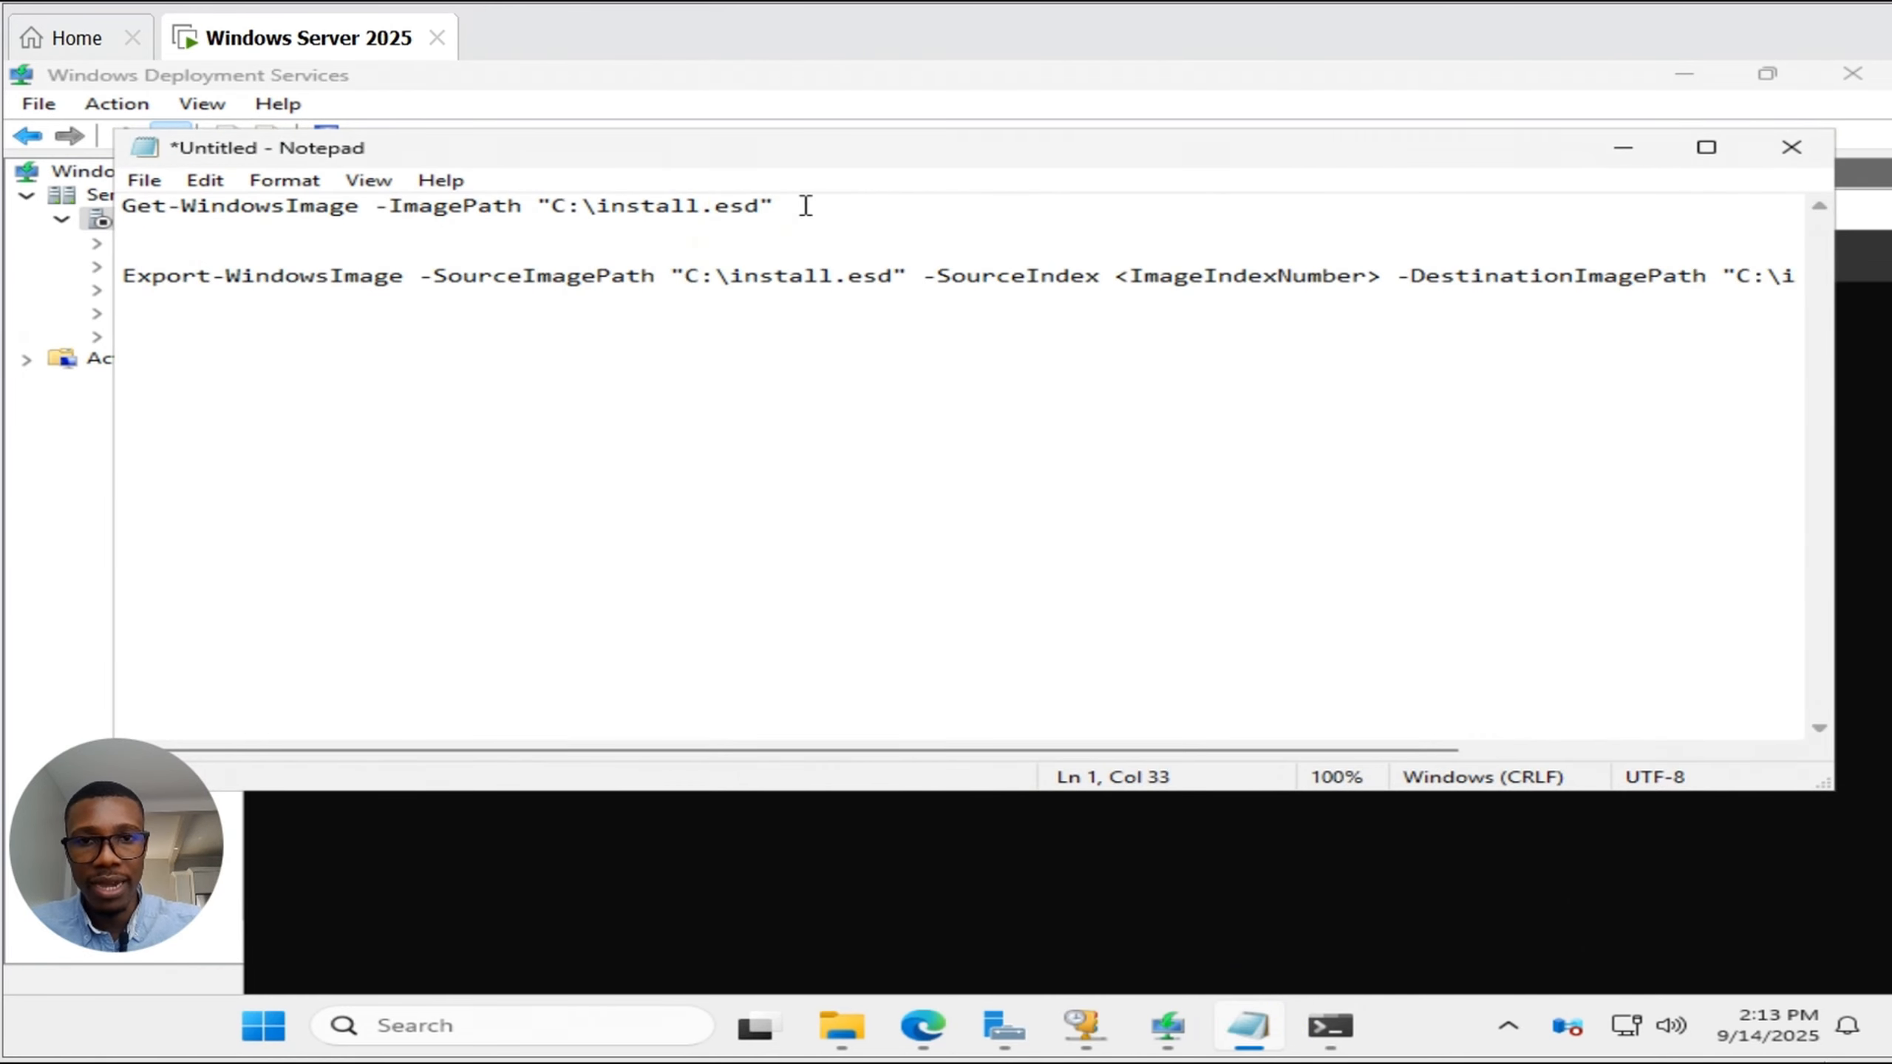
- Copy the Get-WindowsImage command for C:\install.esd from Notepad and return to the PowerShell prompt
drag(800, 205, 72, 162)
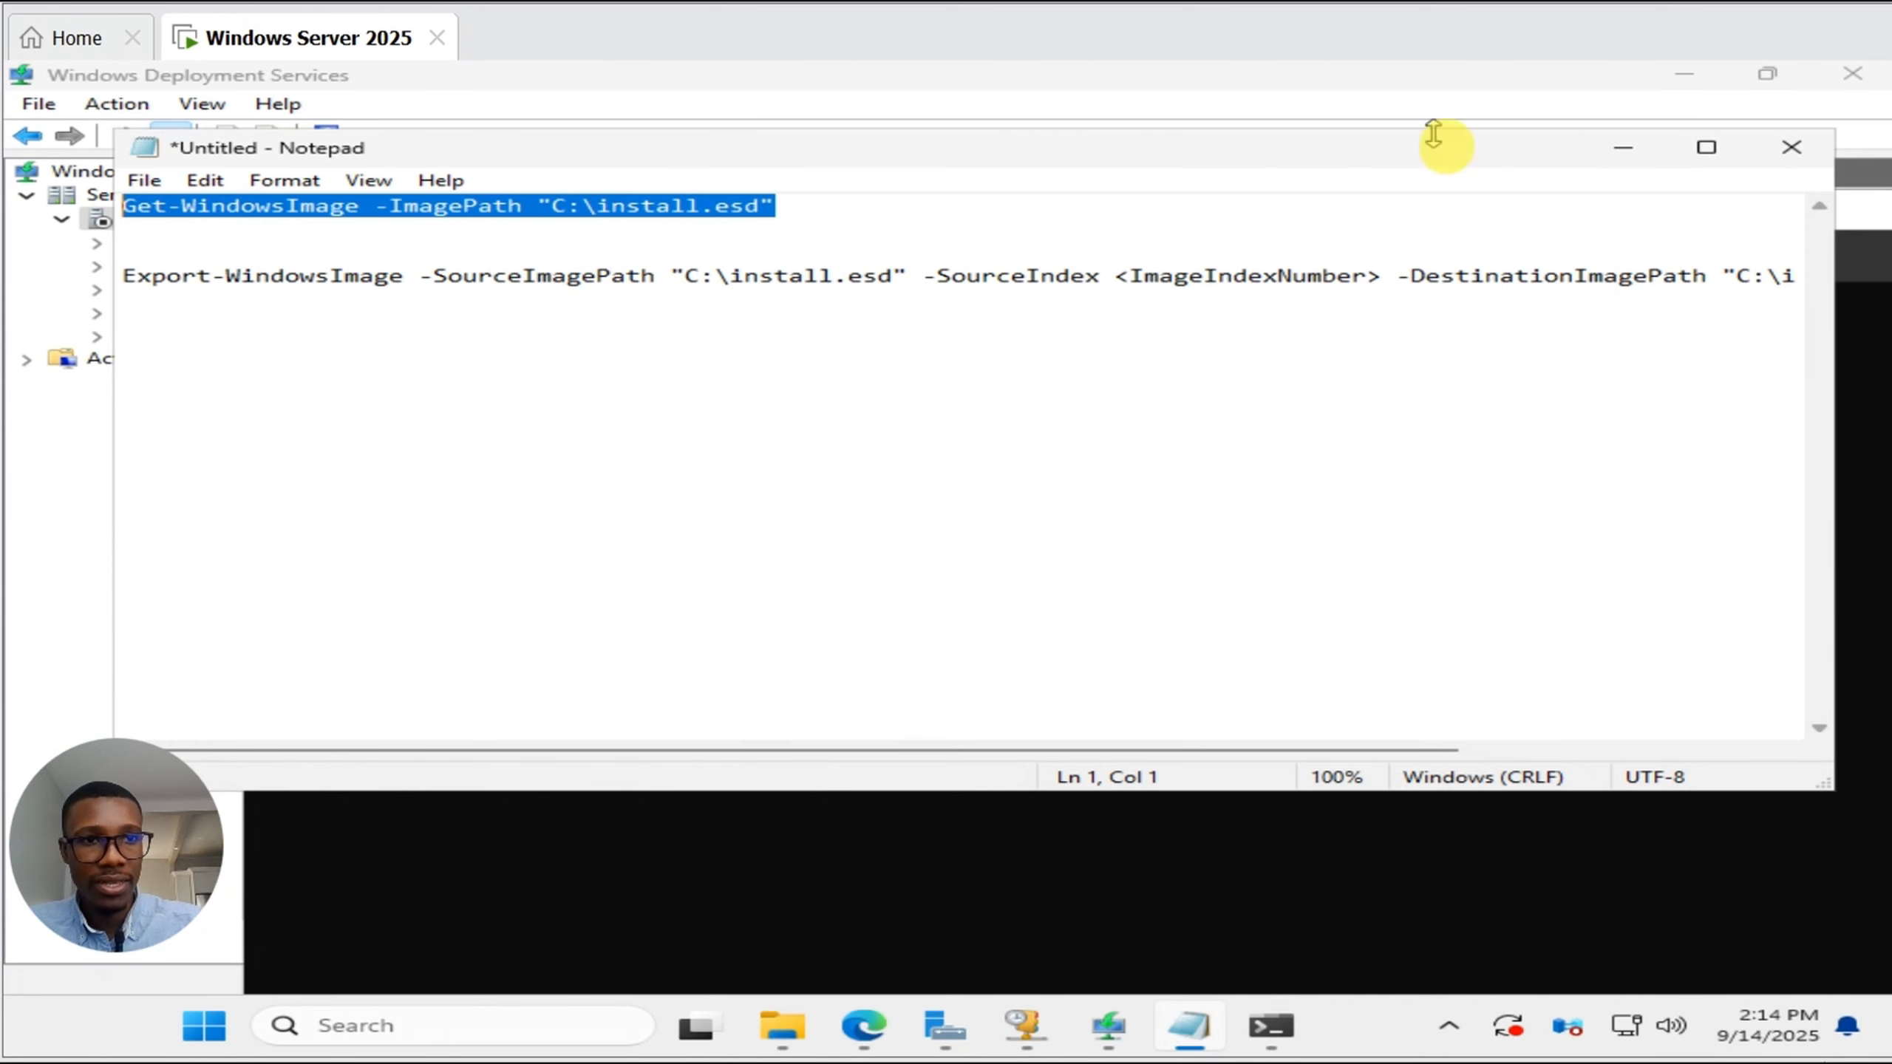
click(1626, 149)
click(878, 463)
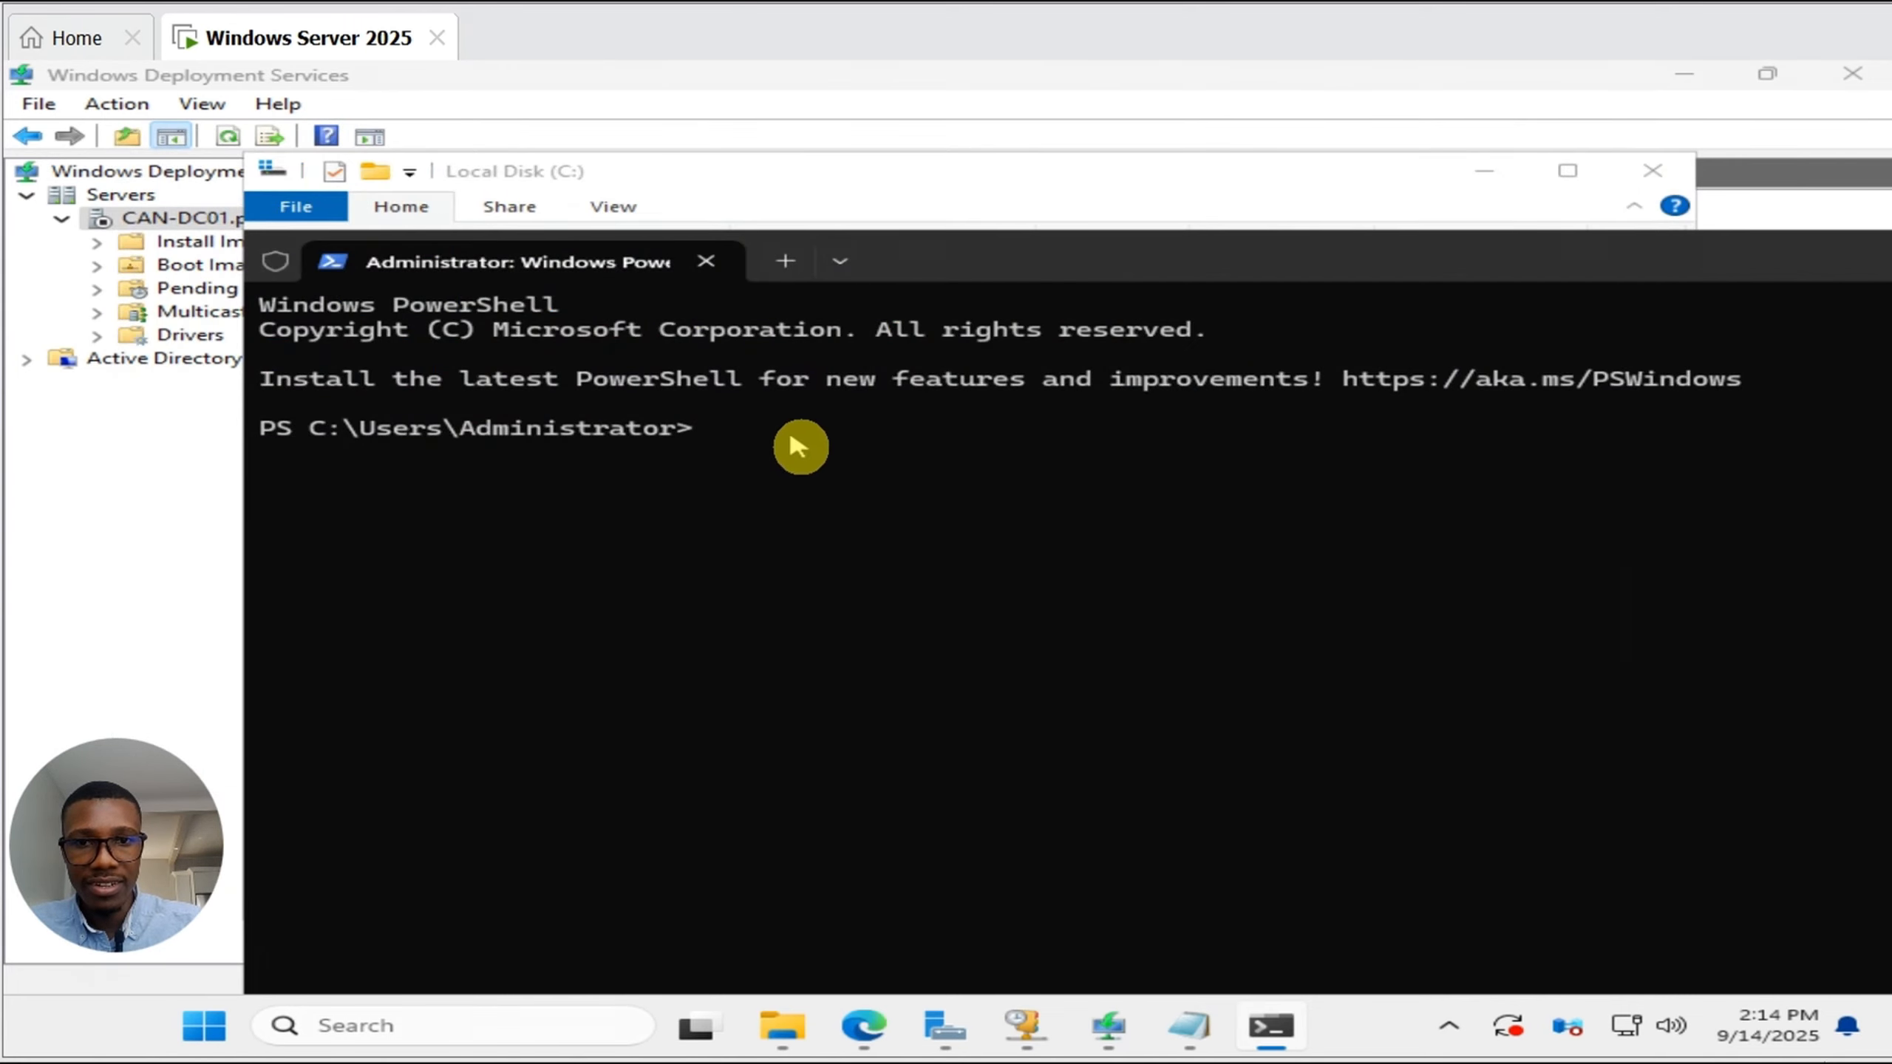
- Paste Get-WindowsImage -ImagePath "C:\install.esd" and locate Windows 10 Pro at index 6 in the output
key(ctrl+v)
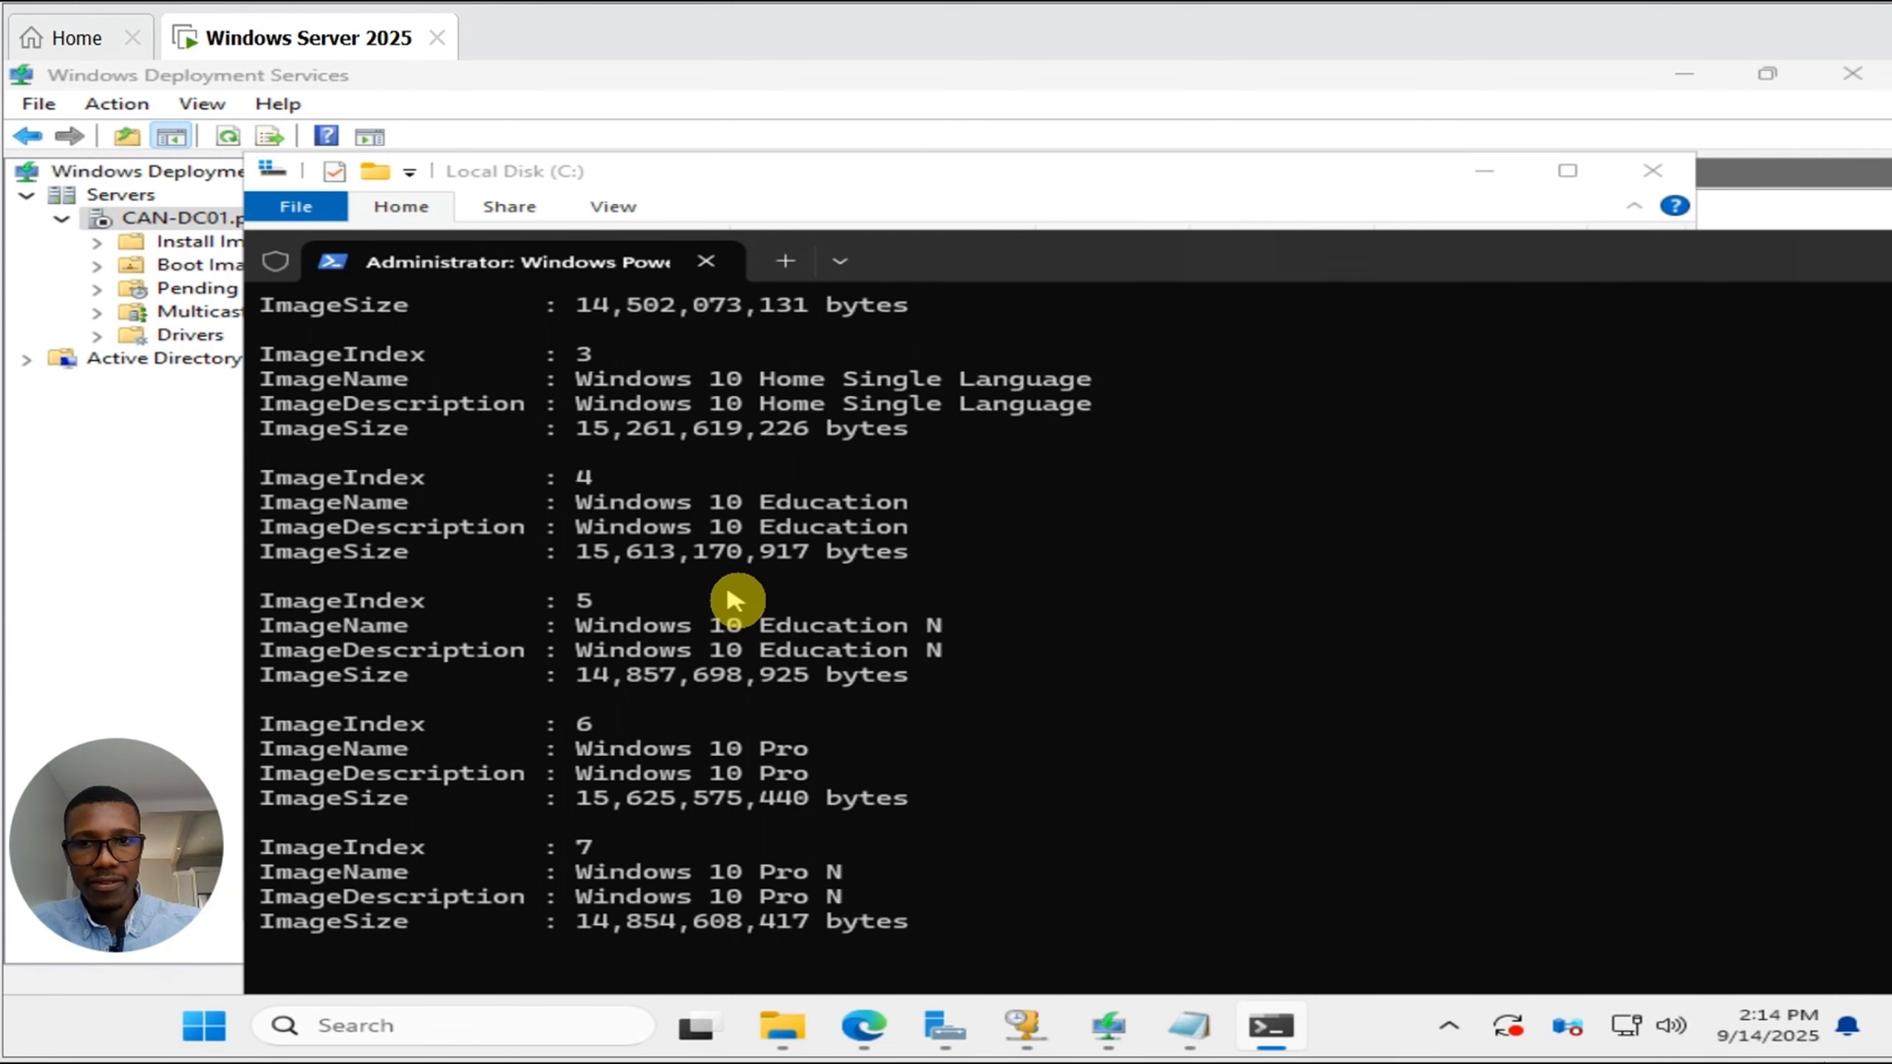
scroll(733, 597, up, 3)
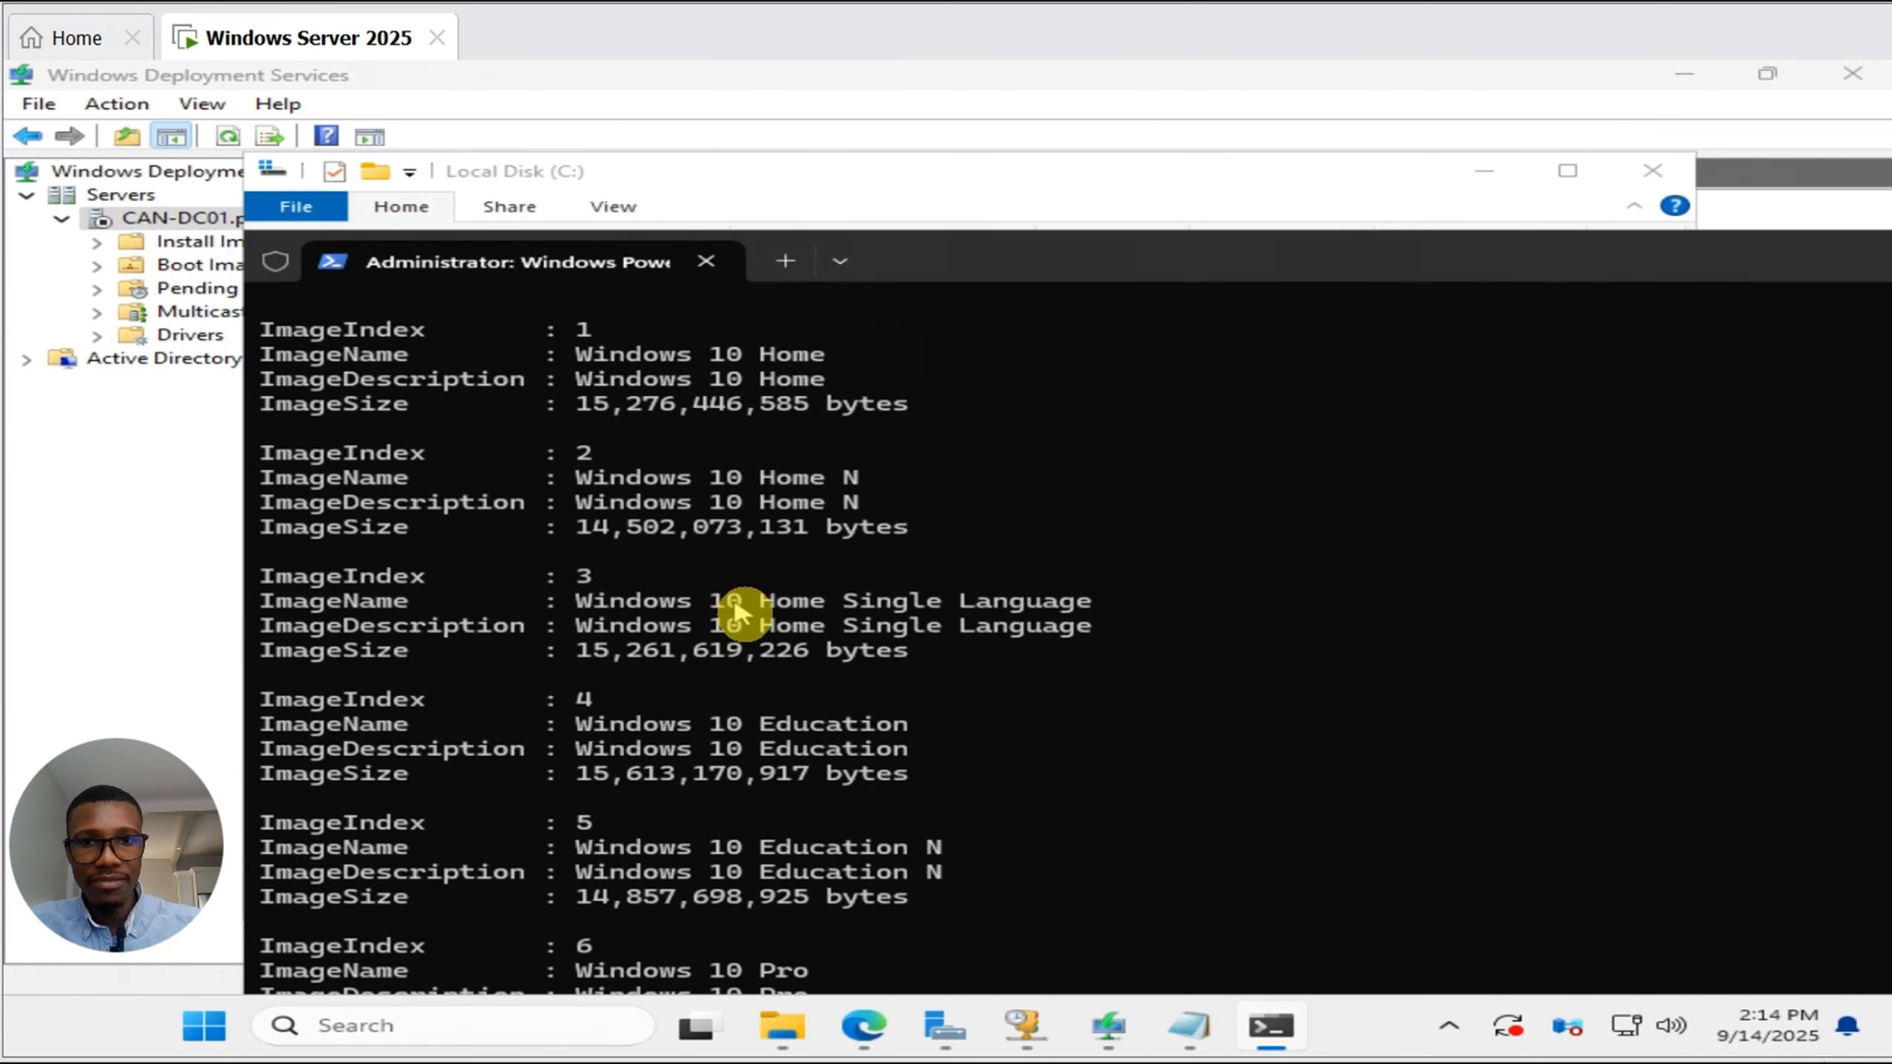
scroll(738, 611, up, 2)
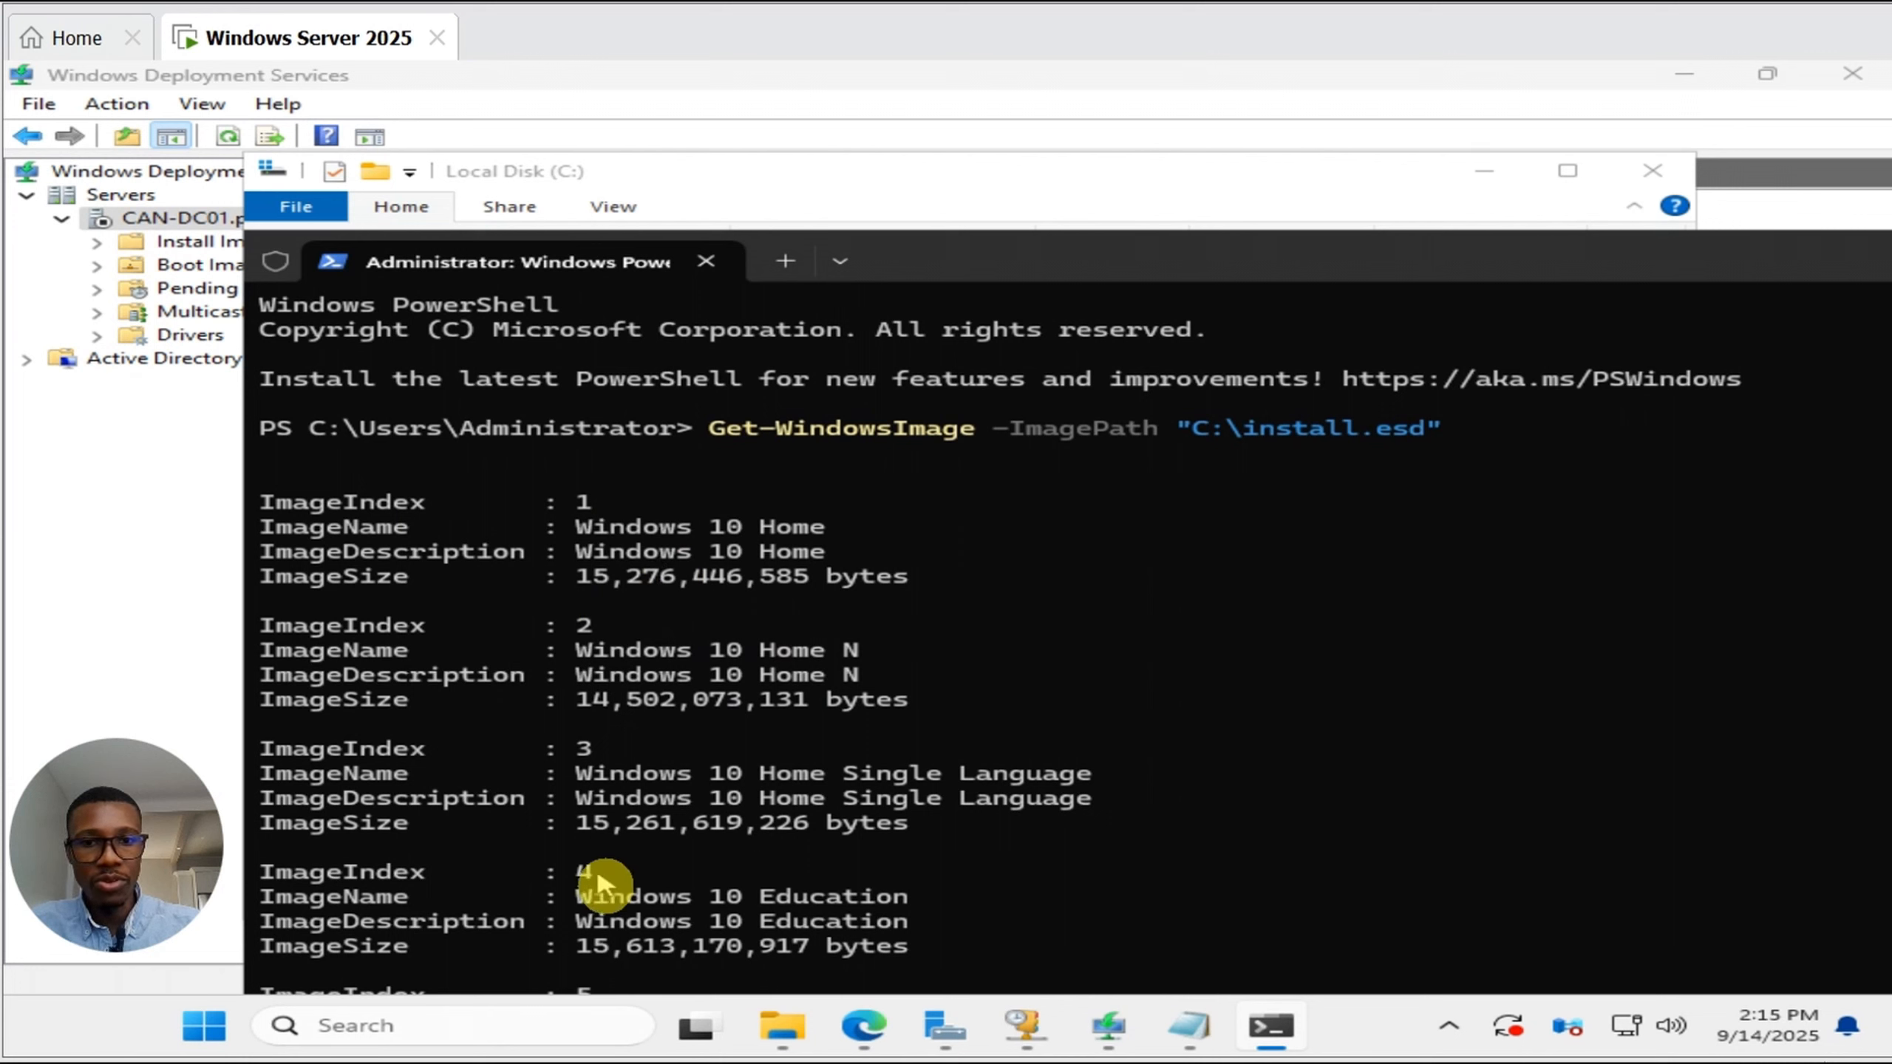
scroll(865, 811, down, 5)
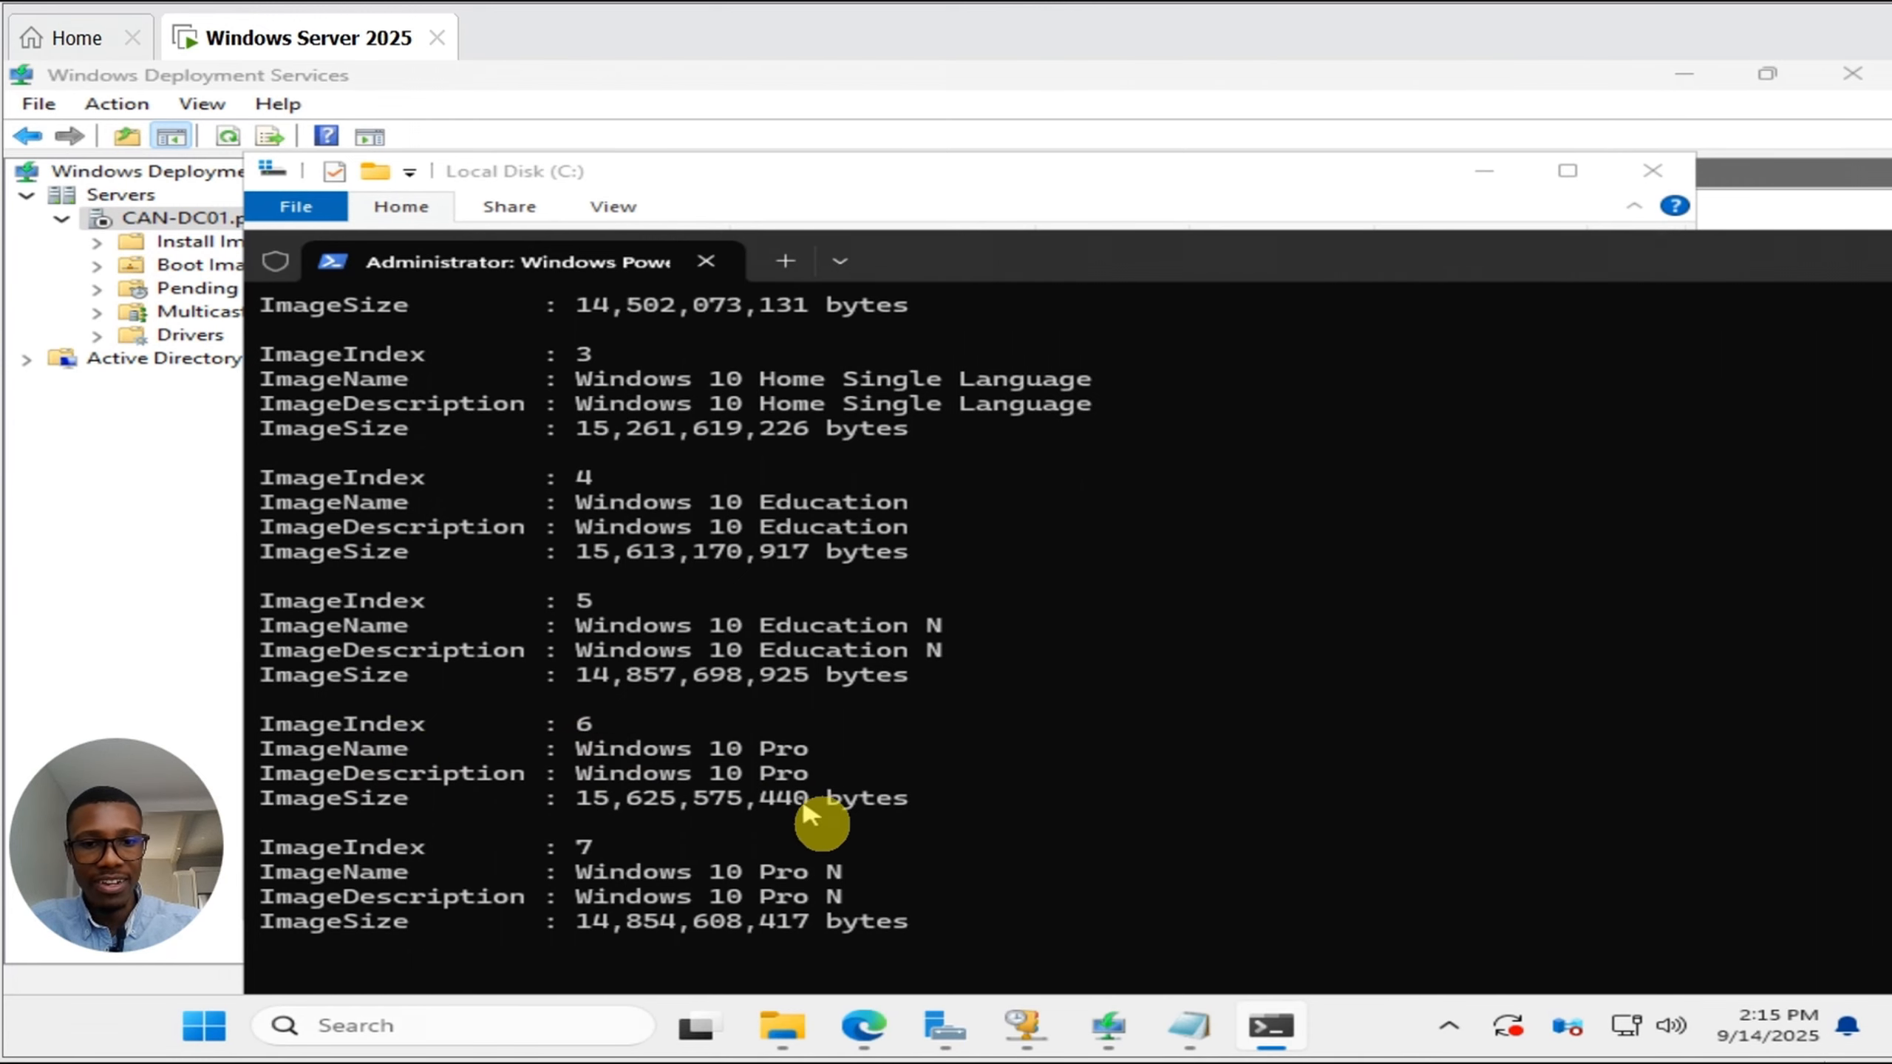
- Replace the <ImageIndexNumber> placeholder after -SourceIndex with 6, confirming the index in PowerShell
click(1180, 1029)
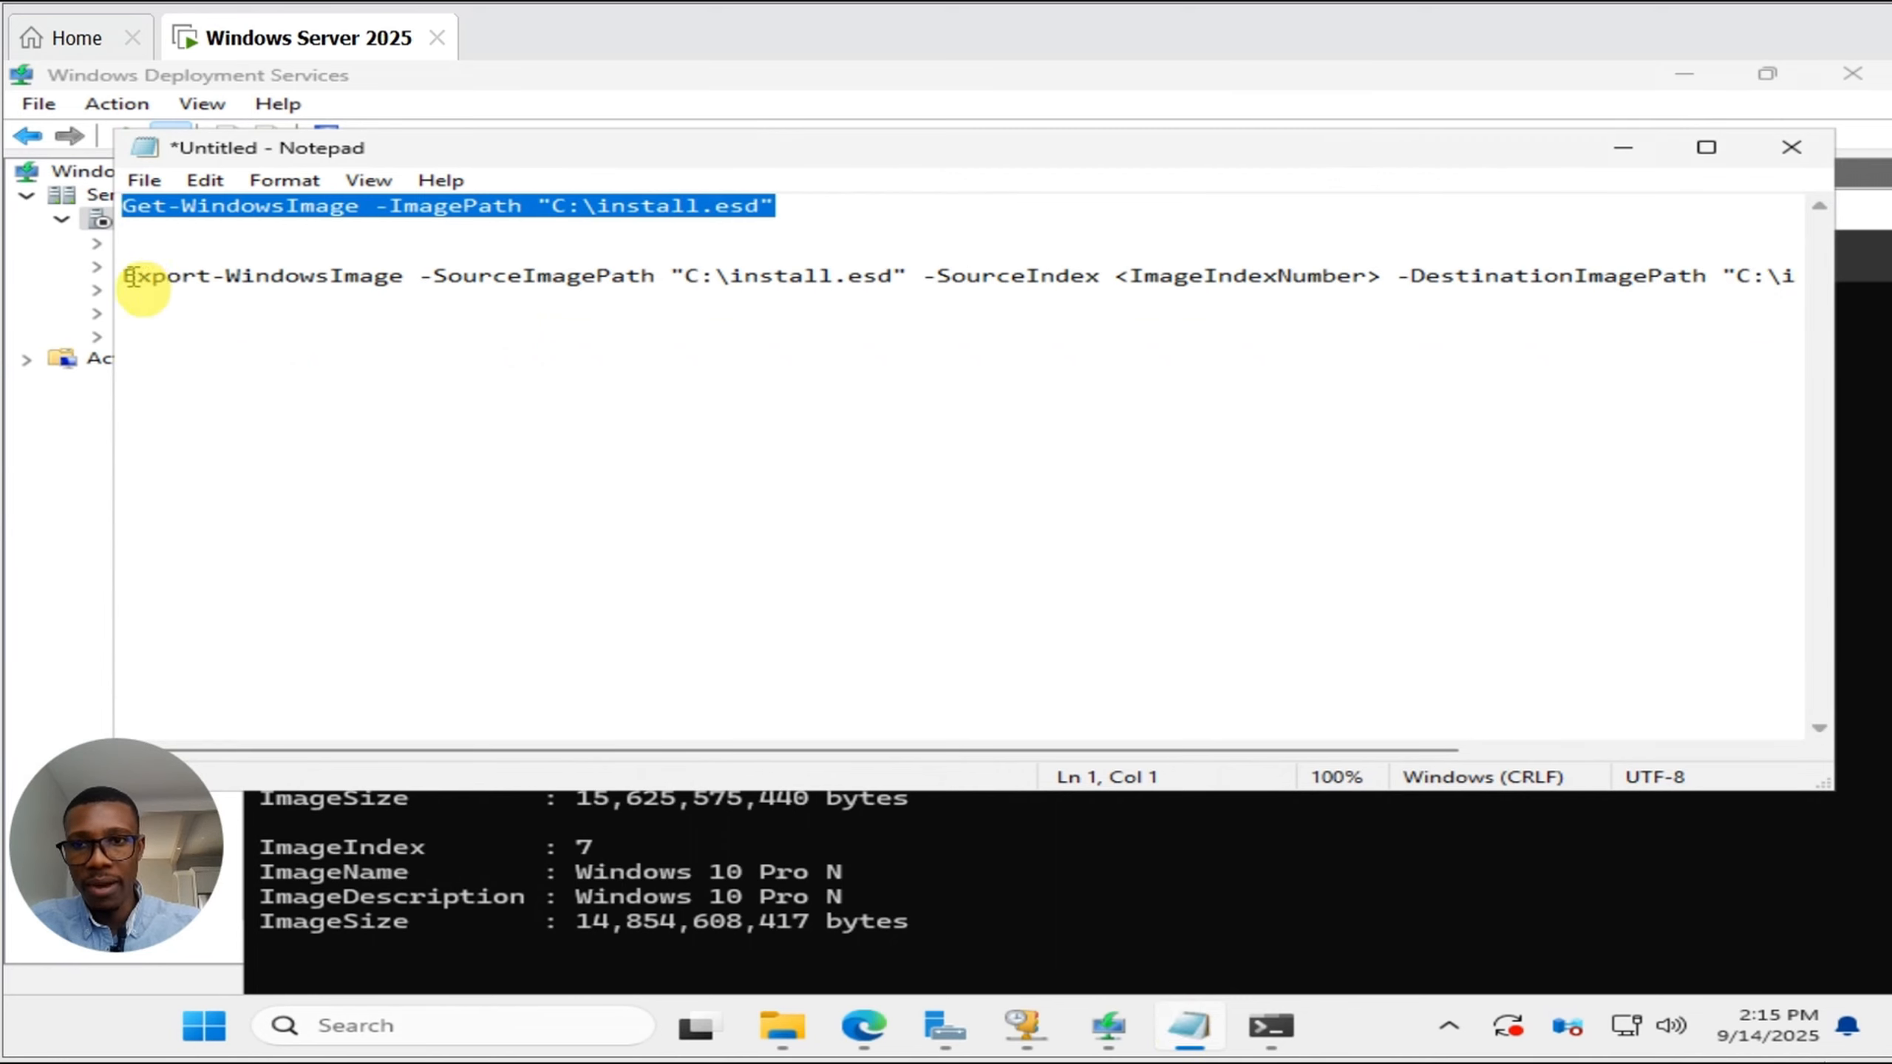
click(507, 315)
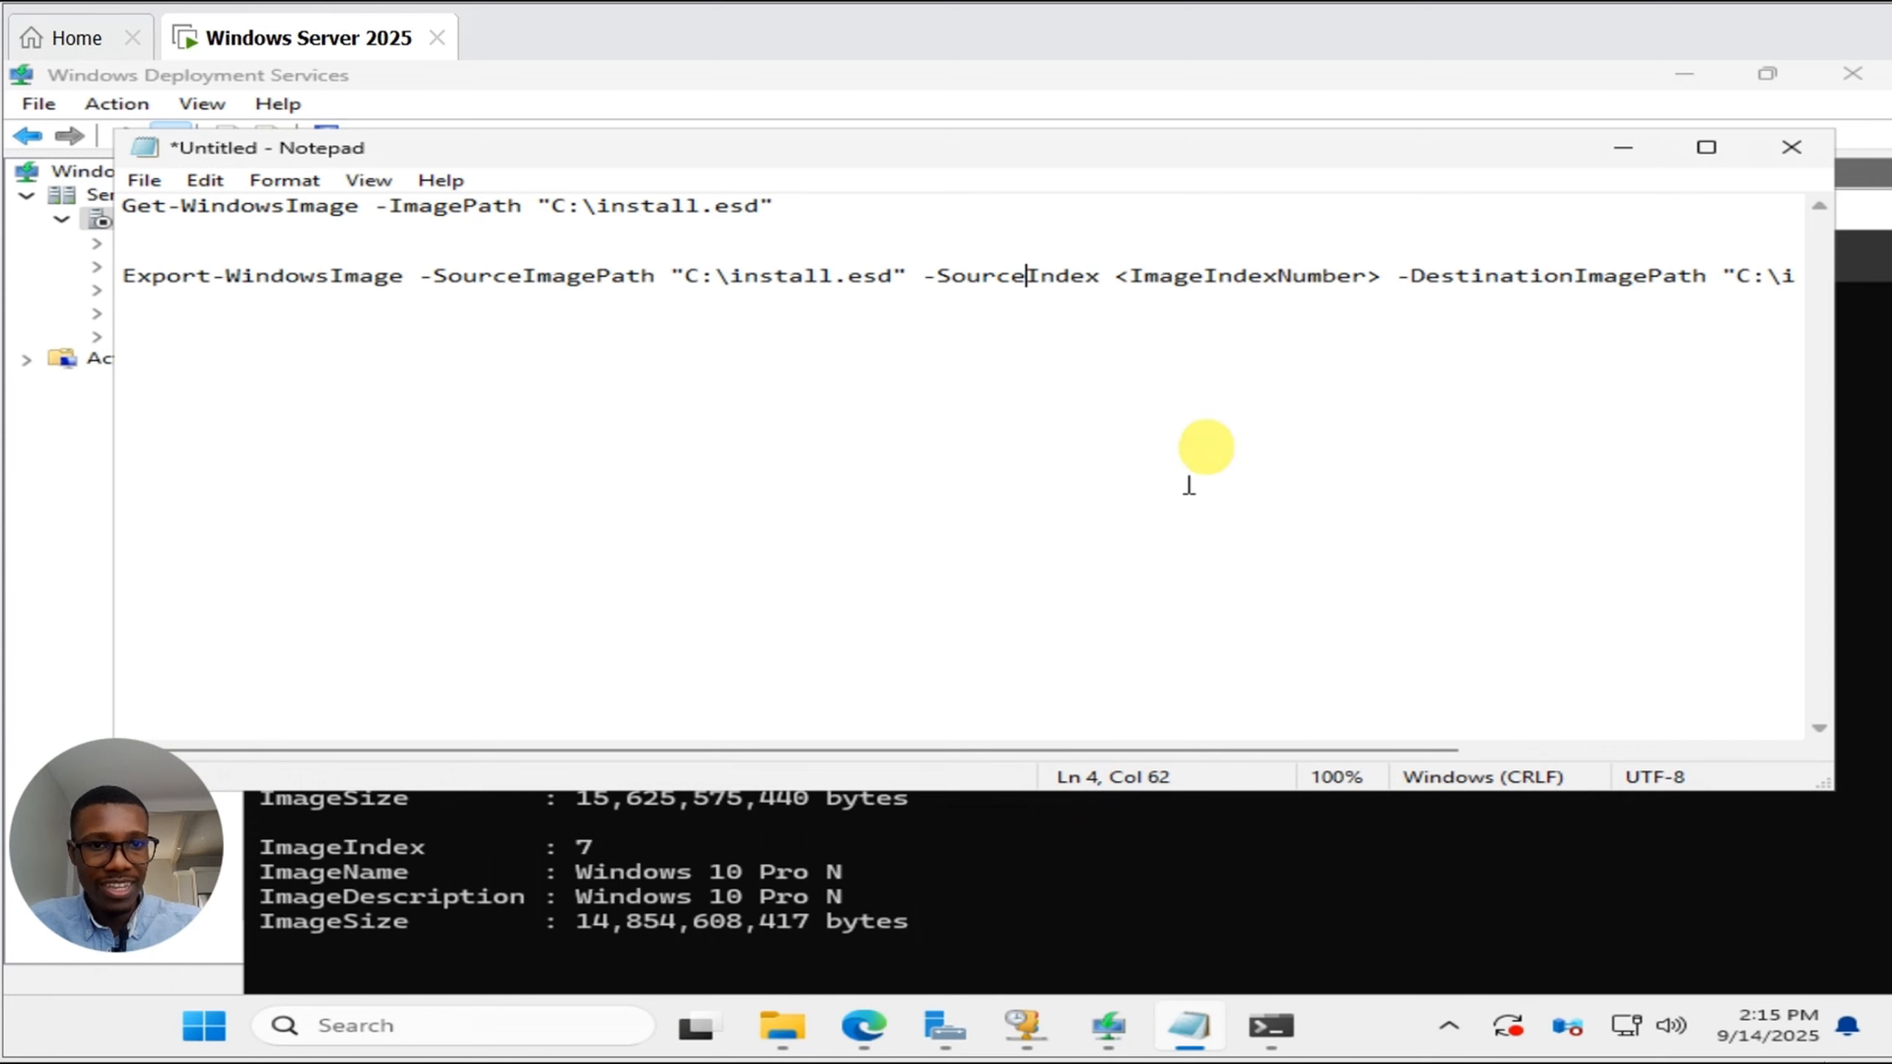
click(1174, 859)
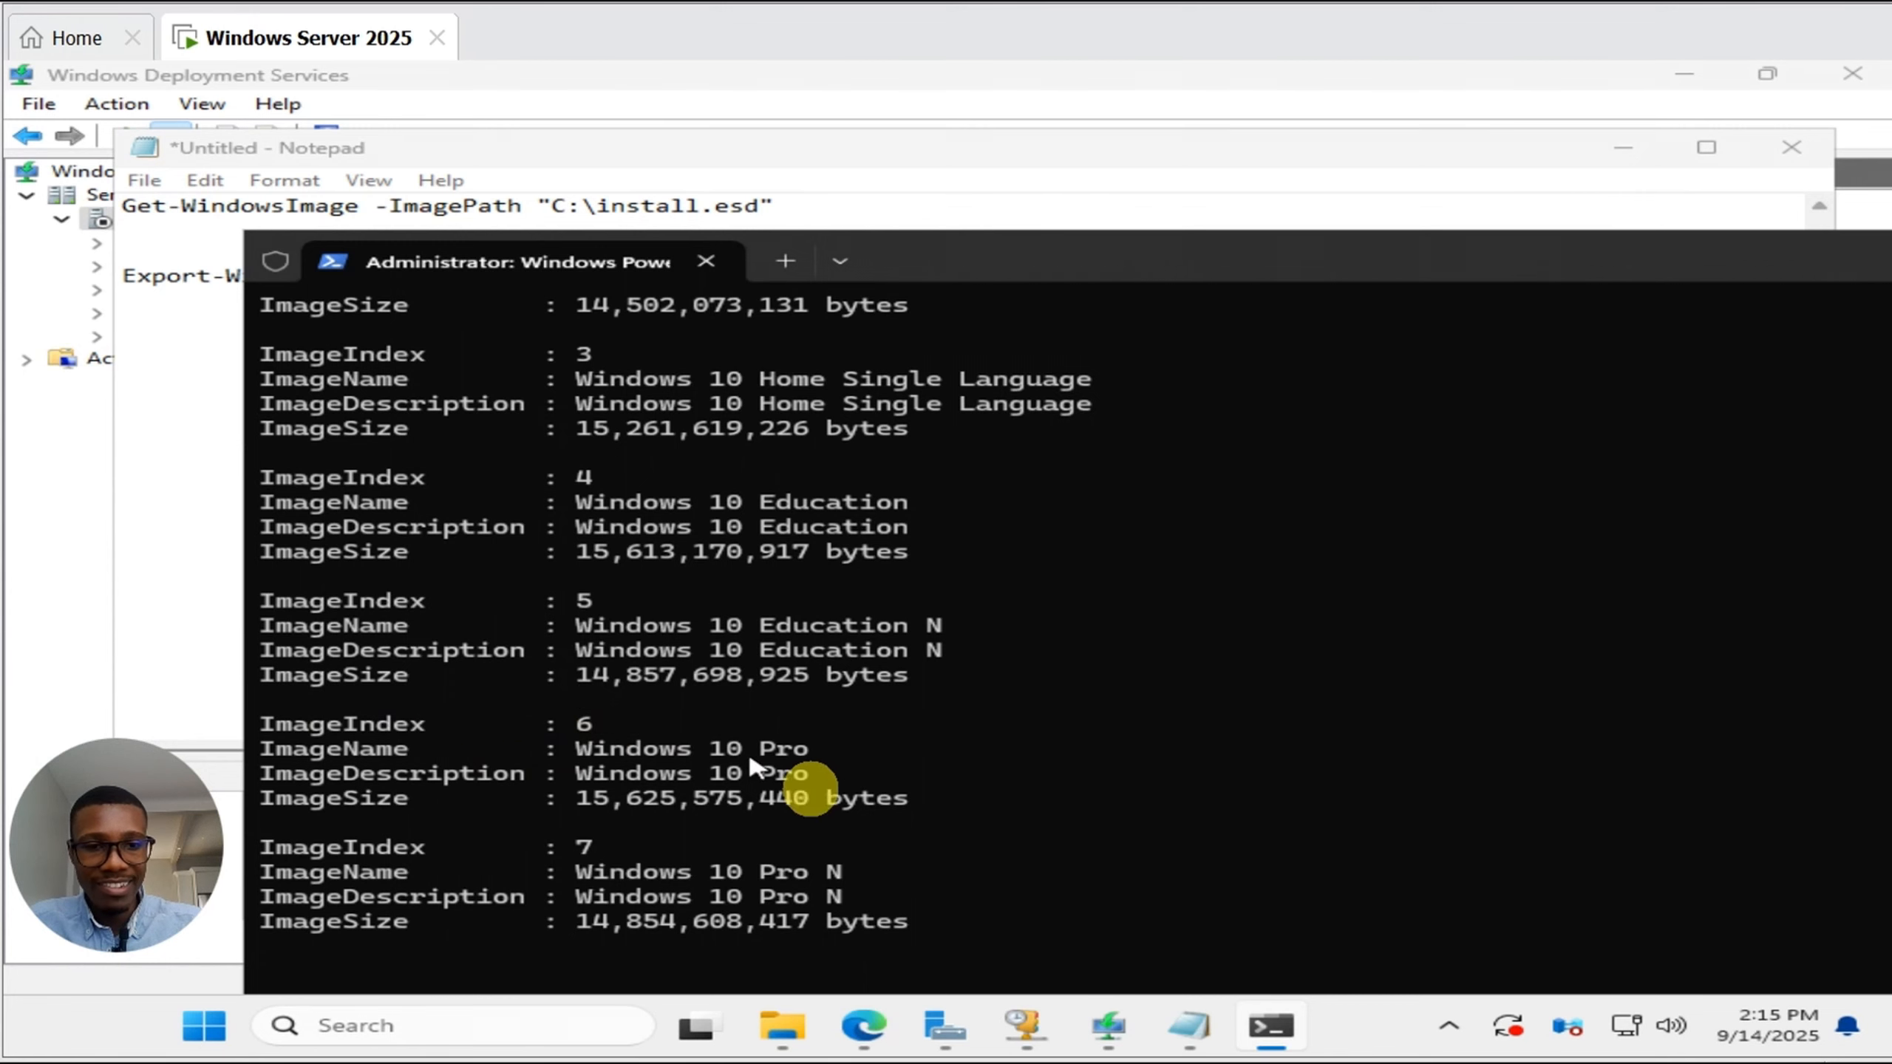
click(1192, 1033)
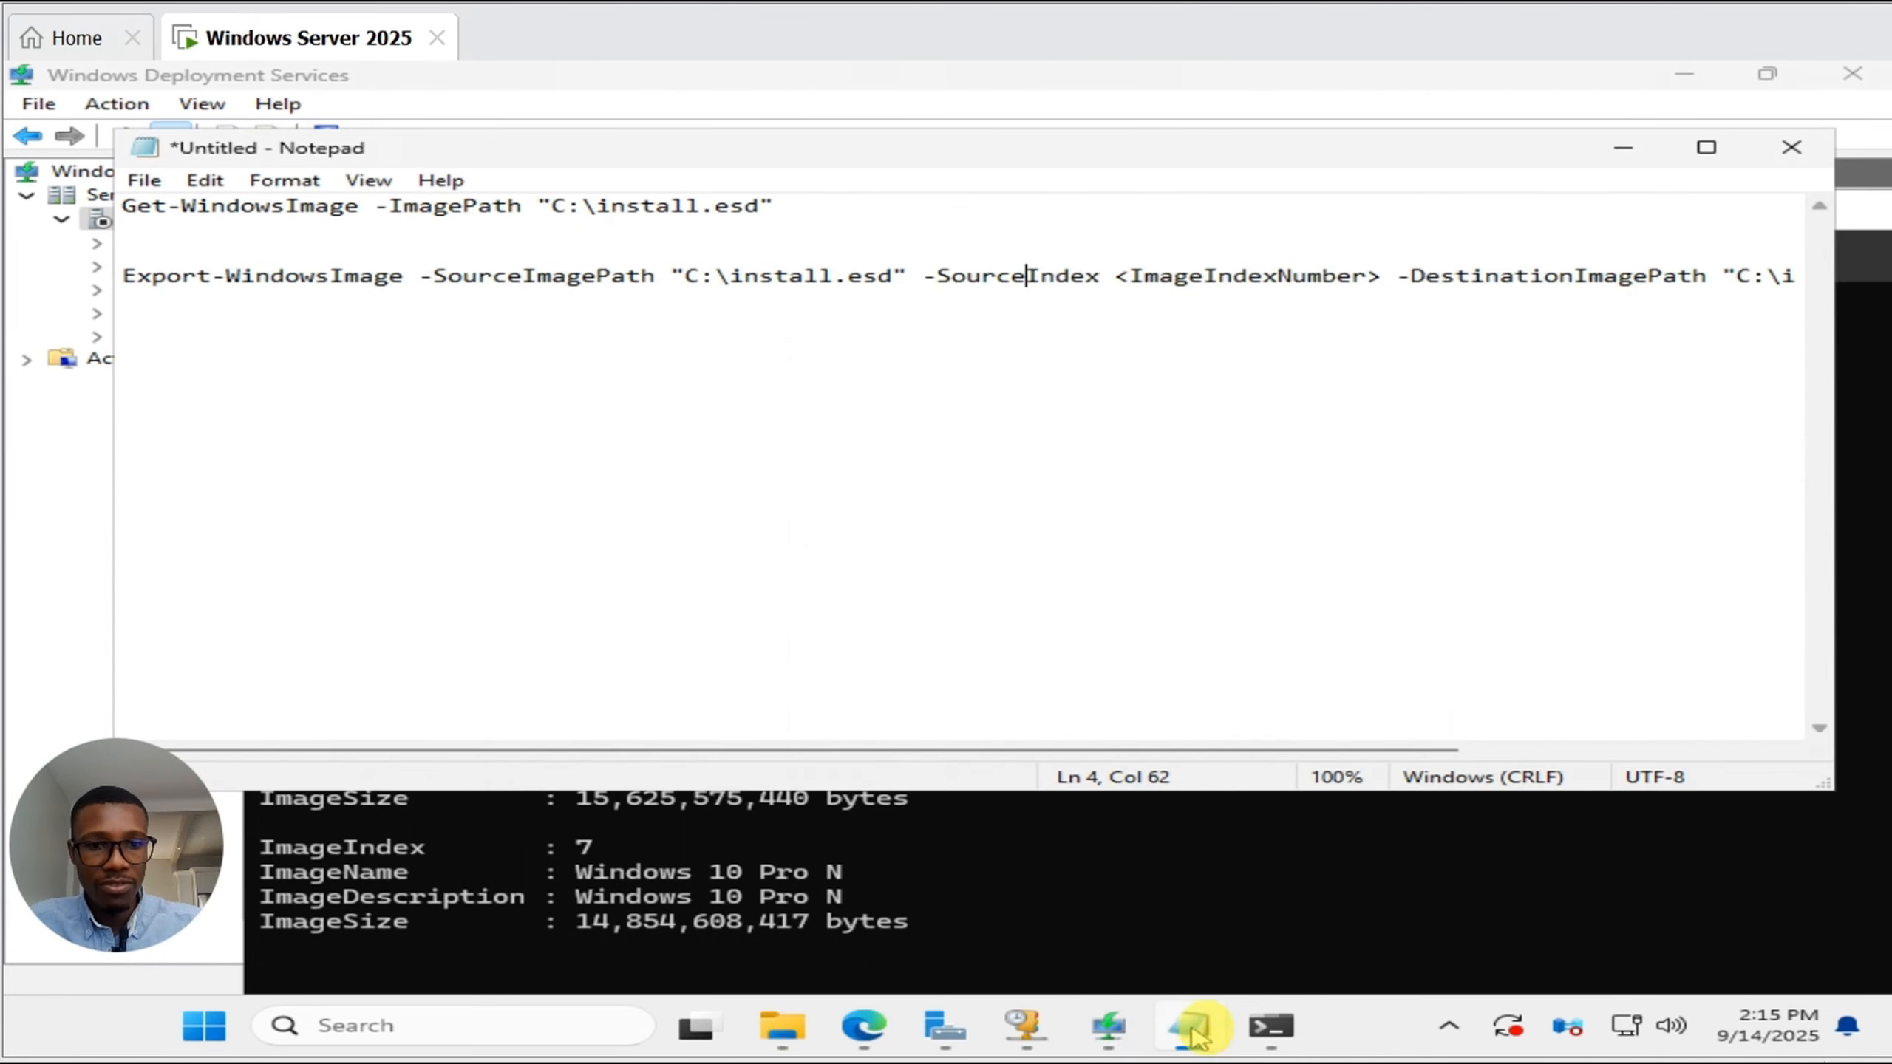
click(1382, 277)
key(BackSpace)
key(BackSpace)
key(BackSpace)
key(BackSpace)
key(BackSpace)
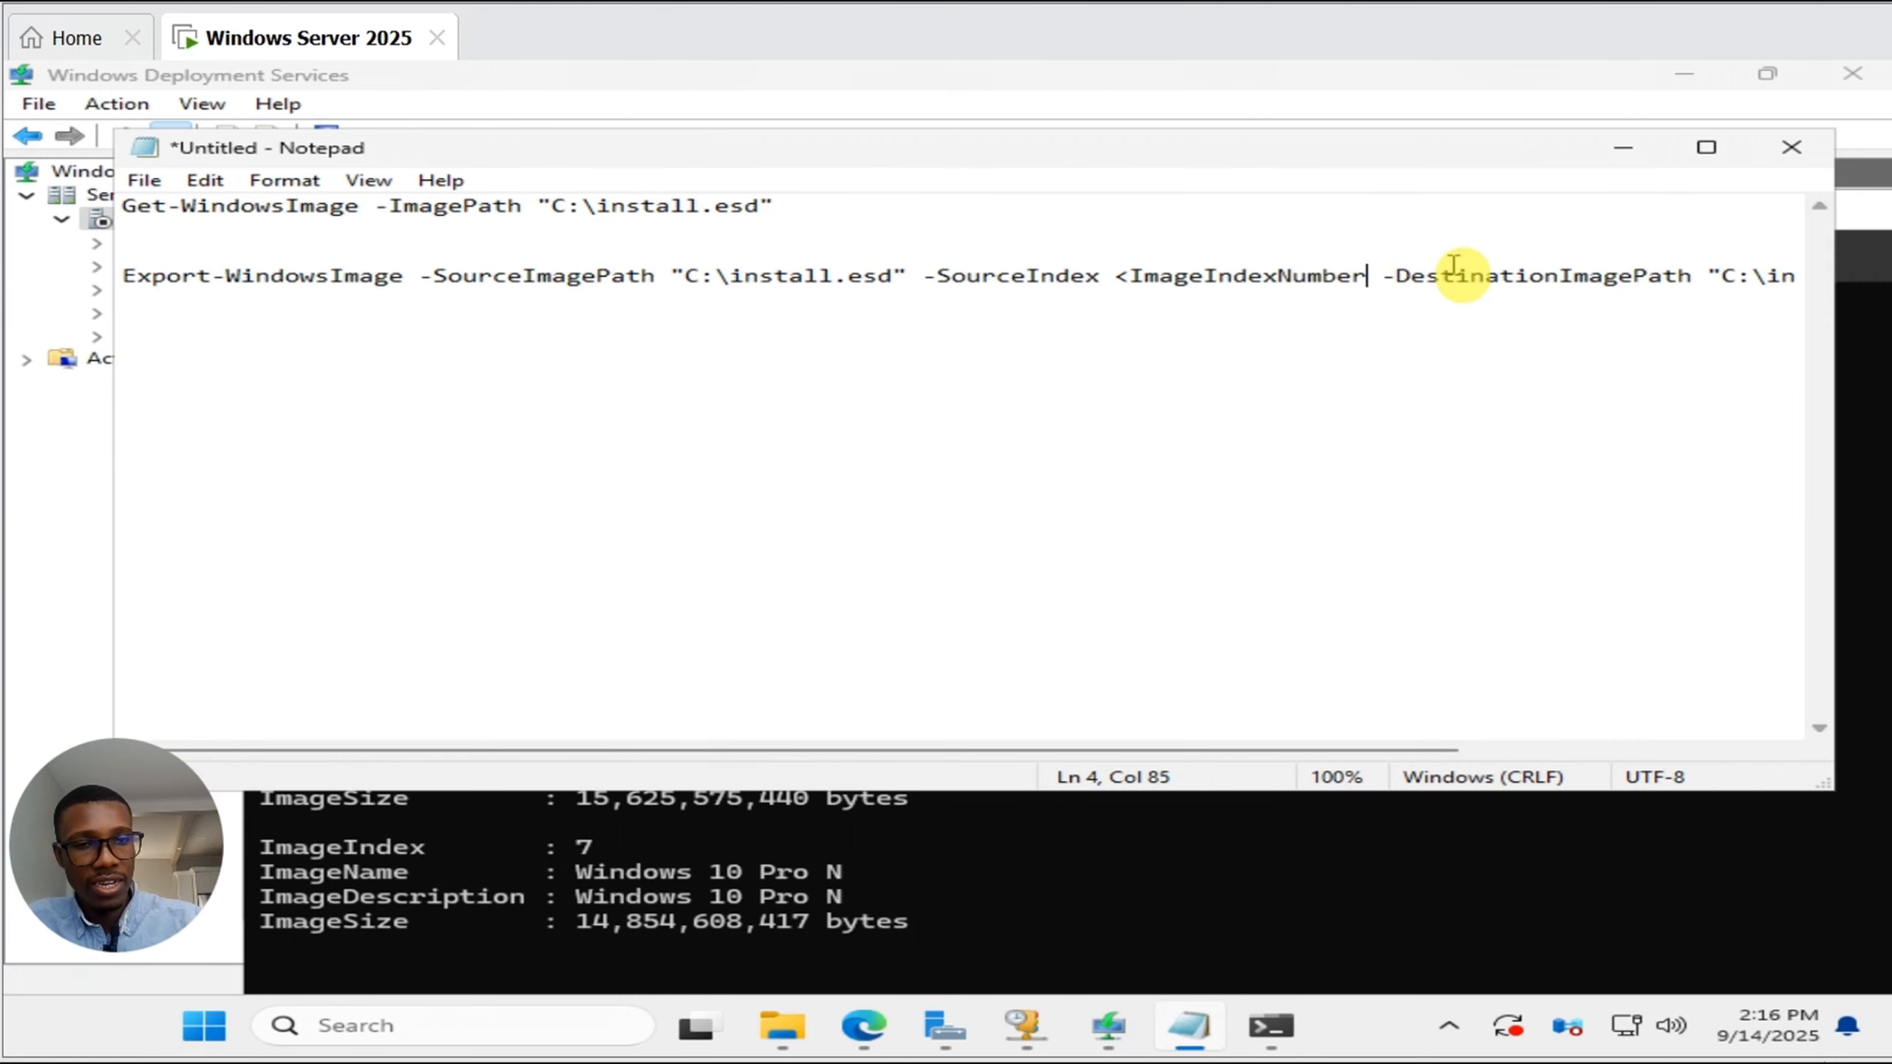
key(BackSpace)
key(BackSpace)
key(BackSpace)
key(BackSpace)
key(BackSpace)
key(BackSpace)
key(BackSpace)
key(BackSpace)
key(BackSpace)
key(BackSpace)
key(BackSpace)
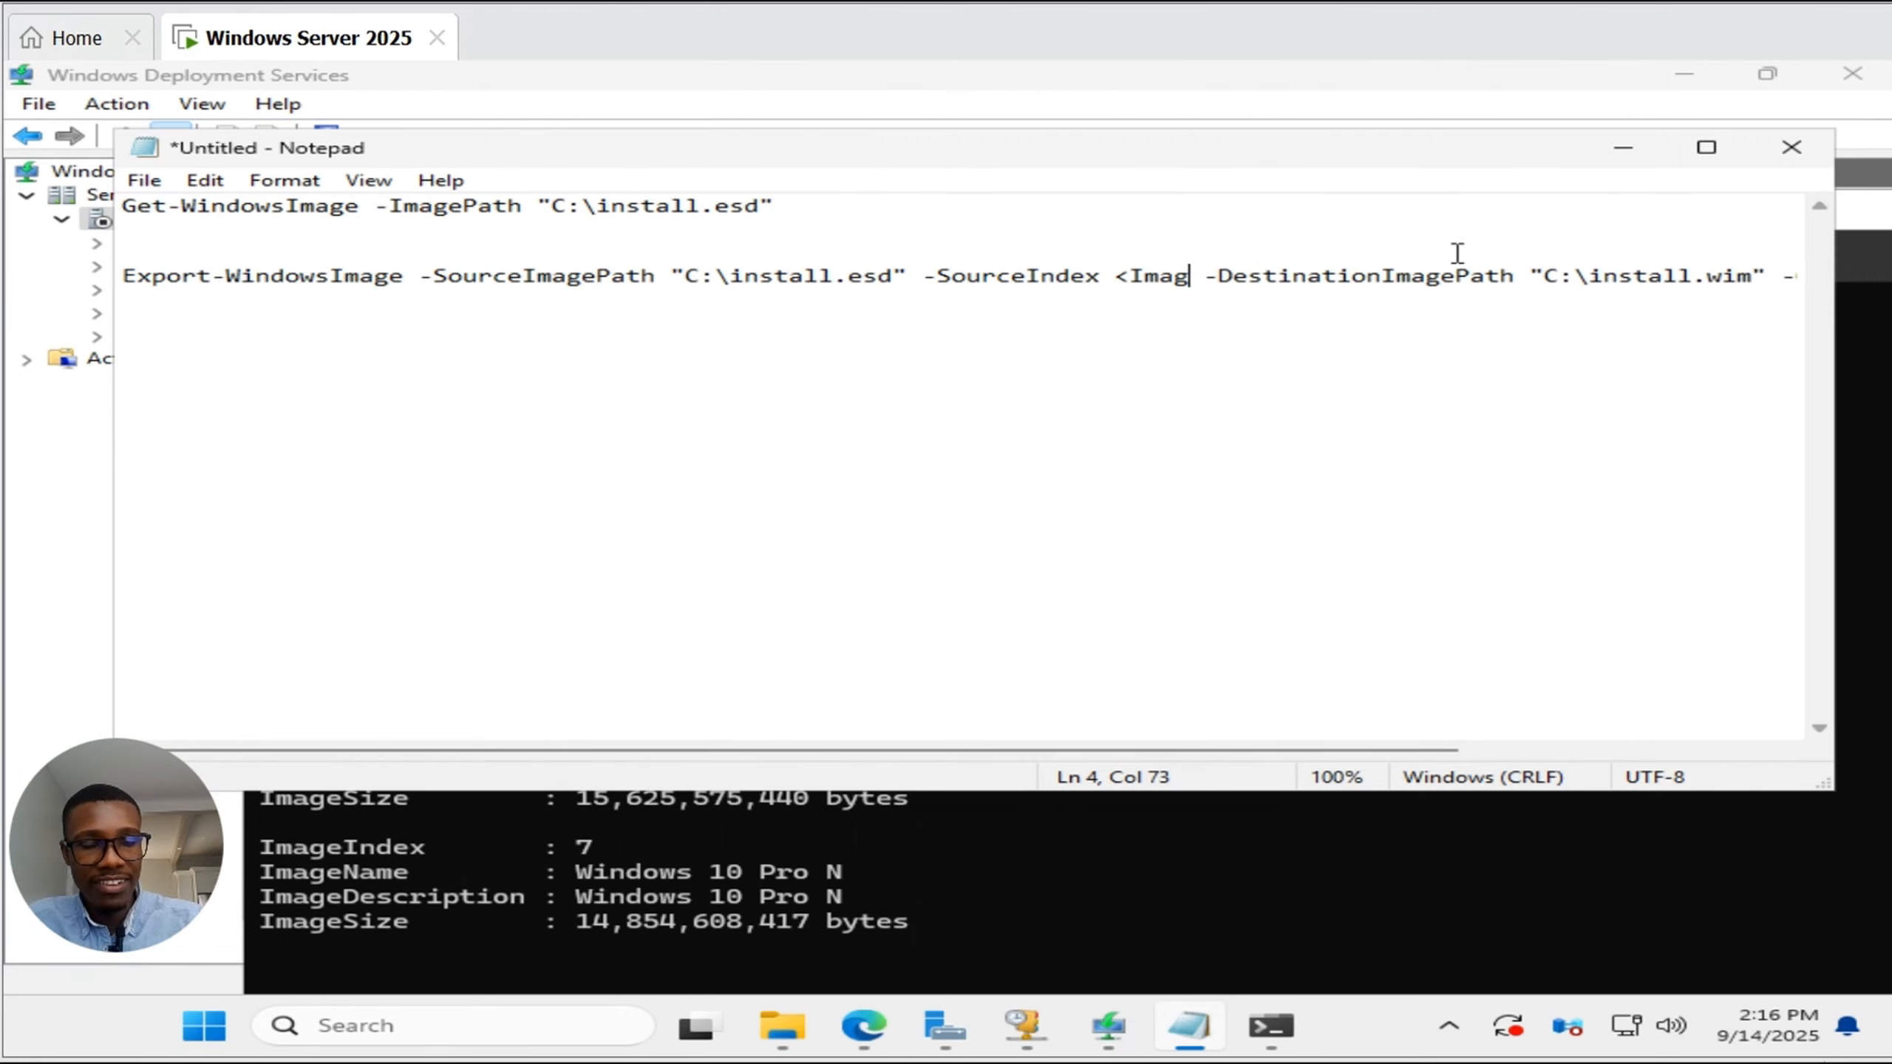
key(BackSpace)
key(BackSpace)
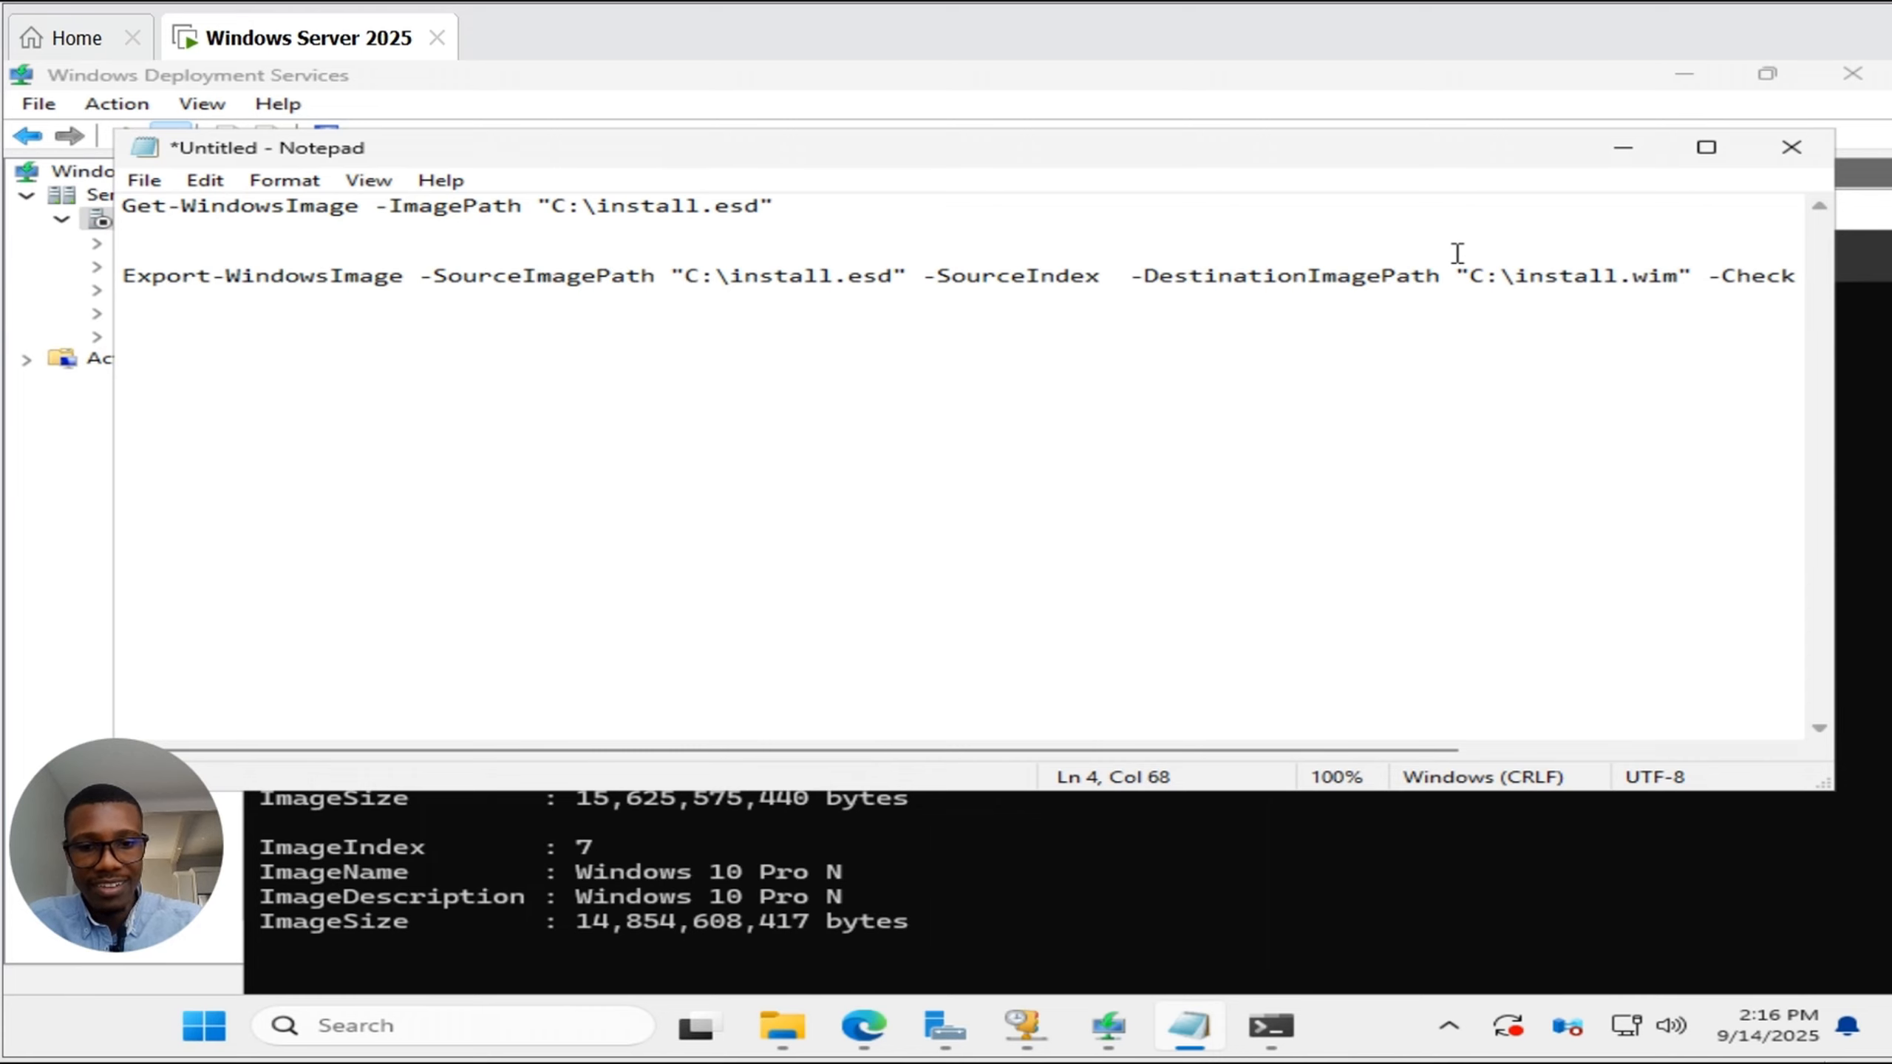
text(6)
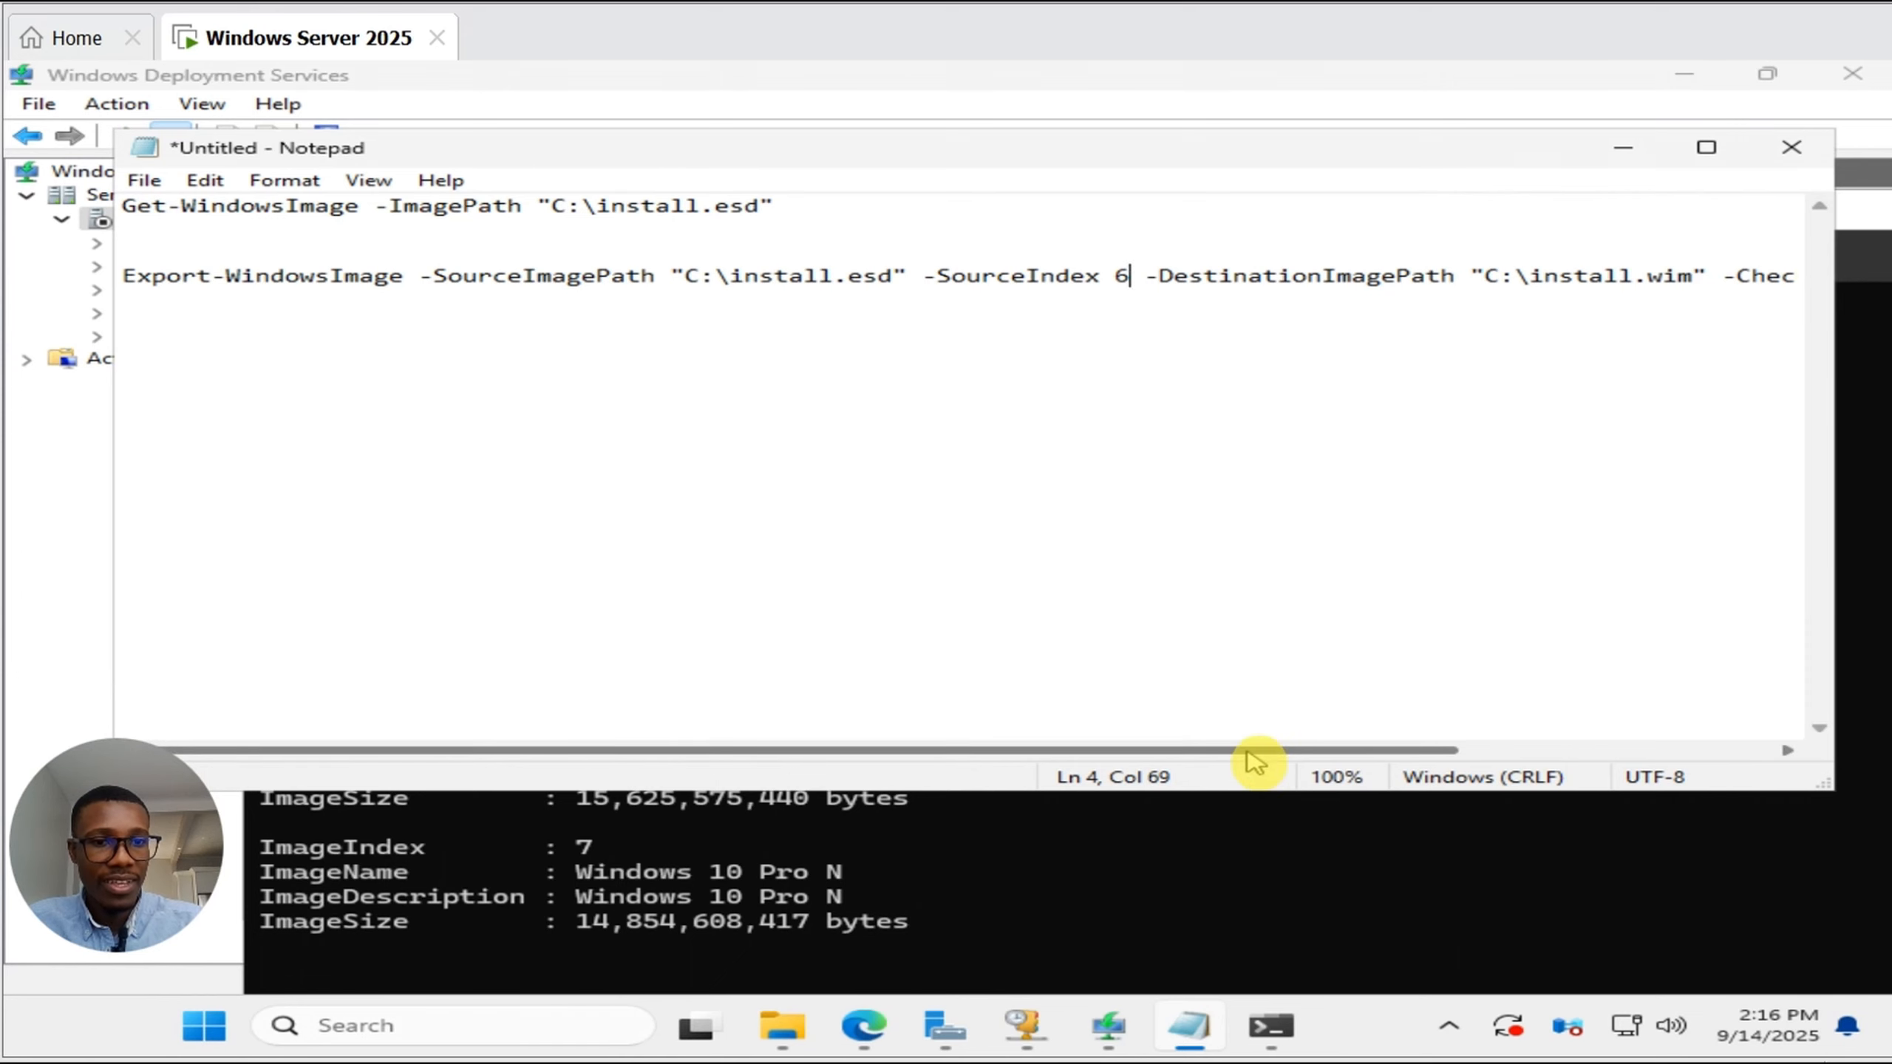
- Select the whole Export-WindowsImage command line and minimize Notepad
drag(1255, 761, 1528, 726)
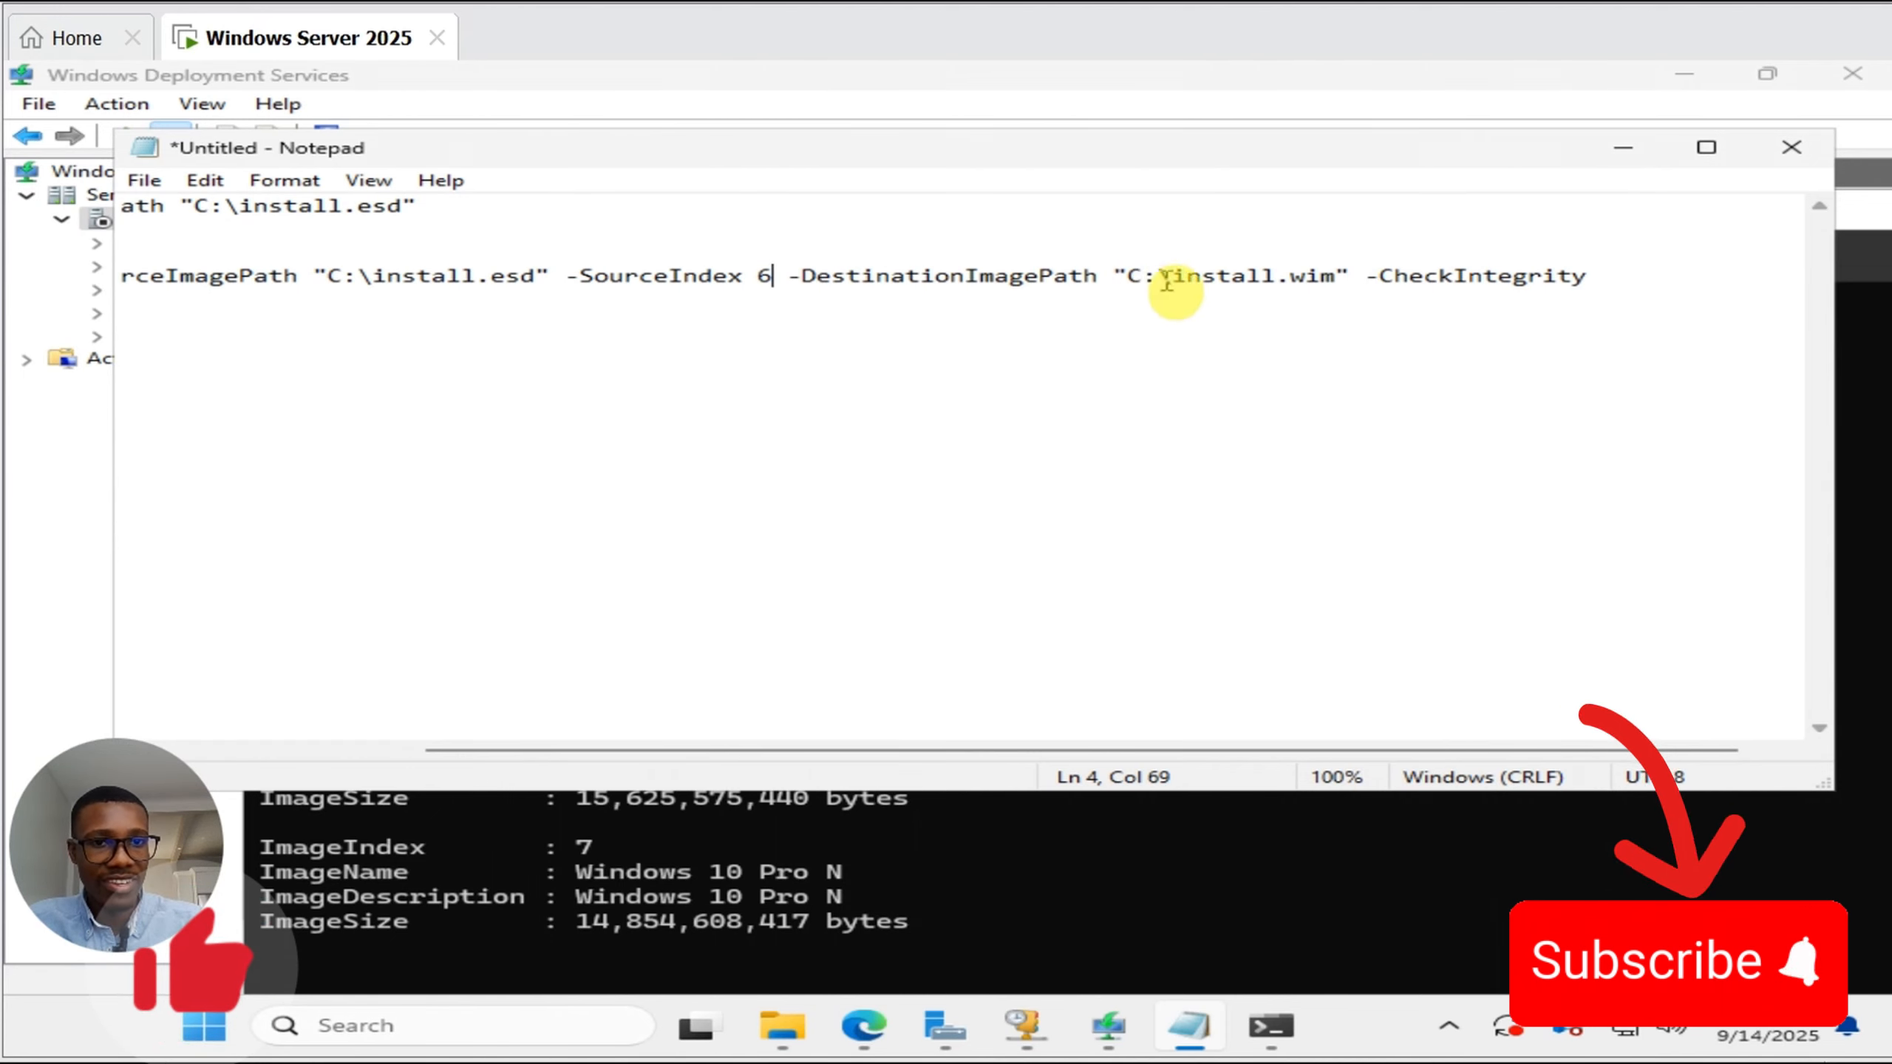
double_click(1003, 277)
drag(1003, 277, 1014, 277)
click(1531, 255)
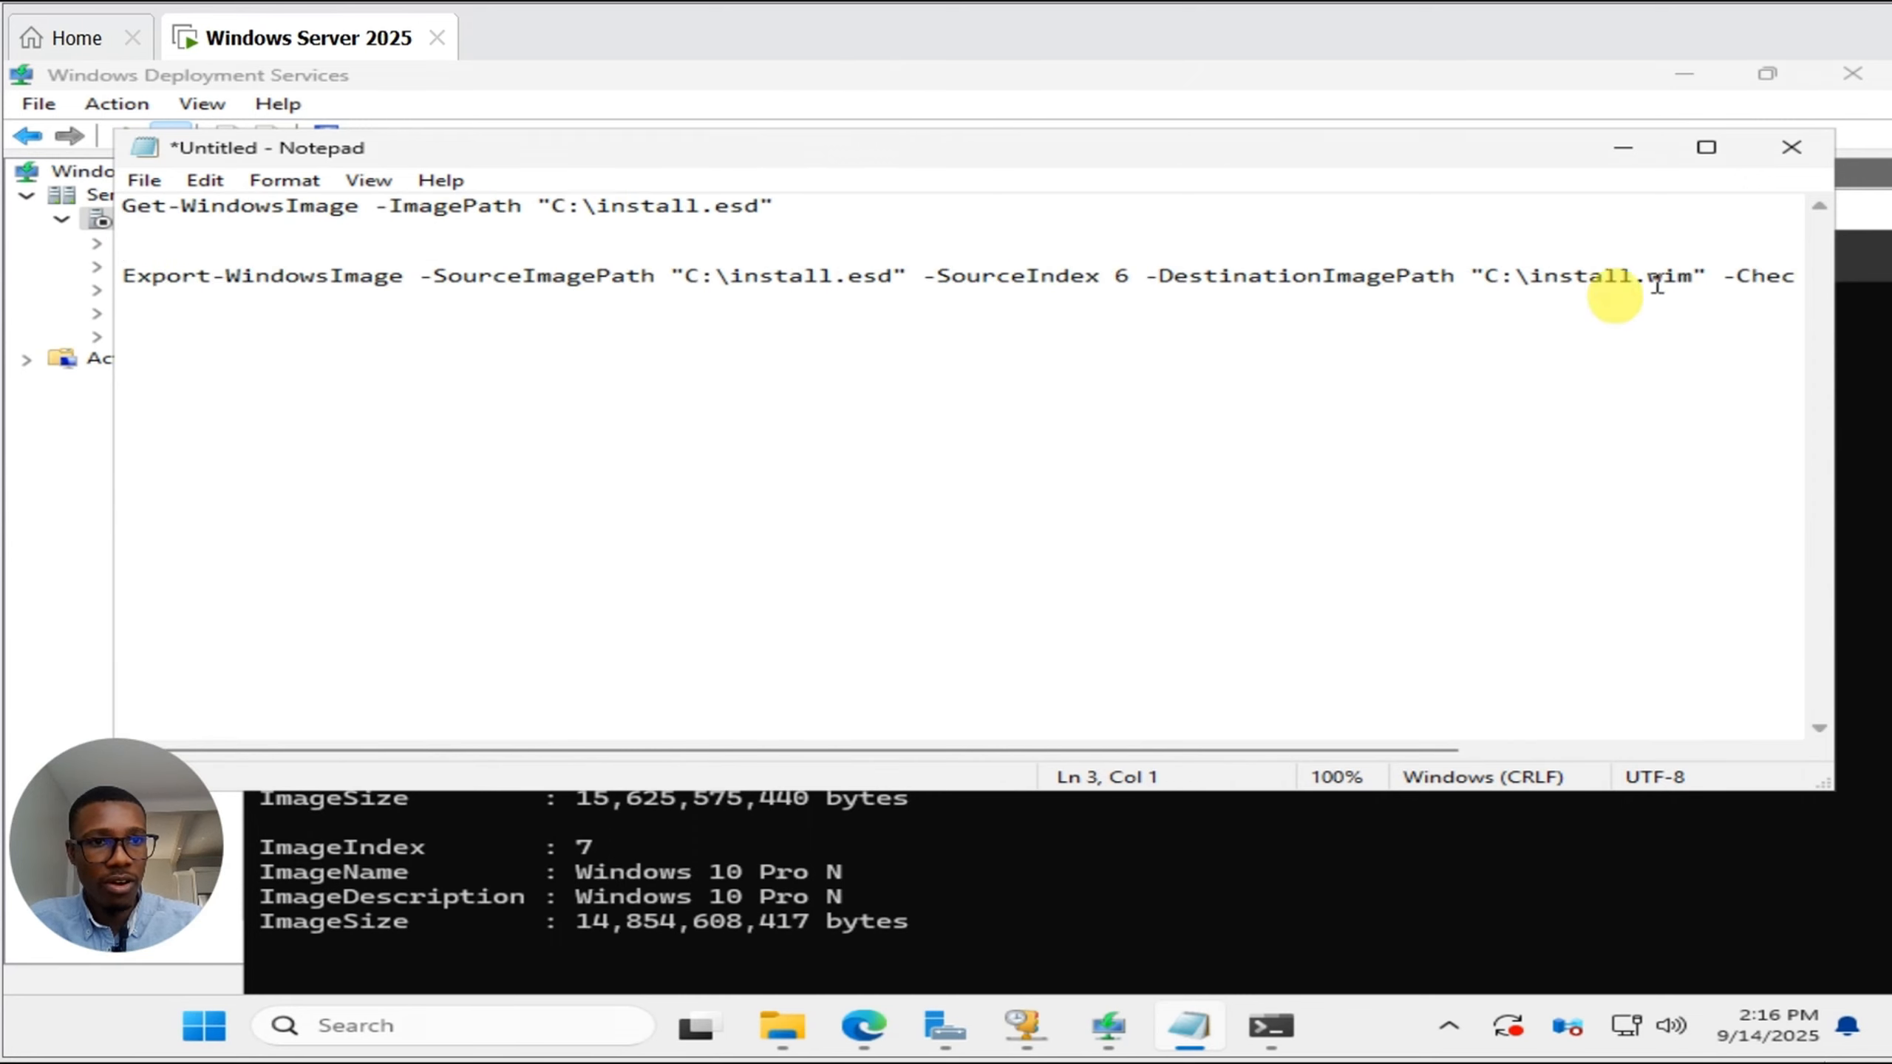
drag(128, 276, 1888, 313)
key(ctrl+c)
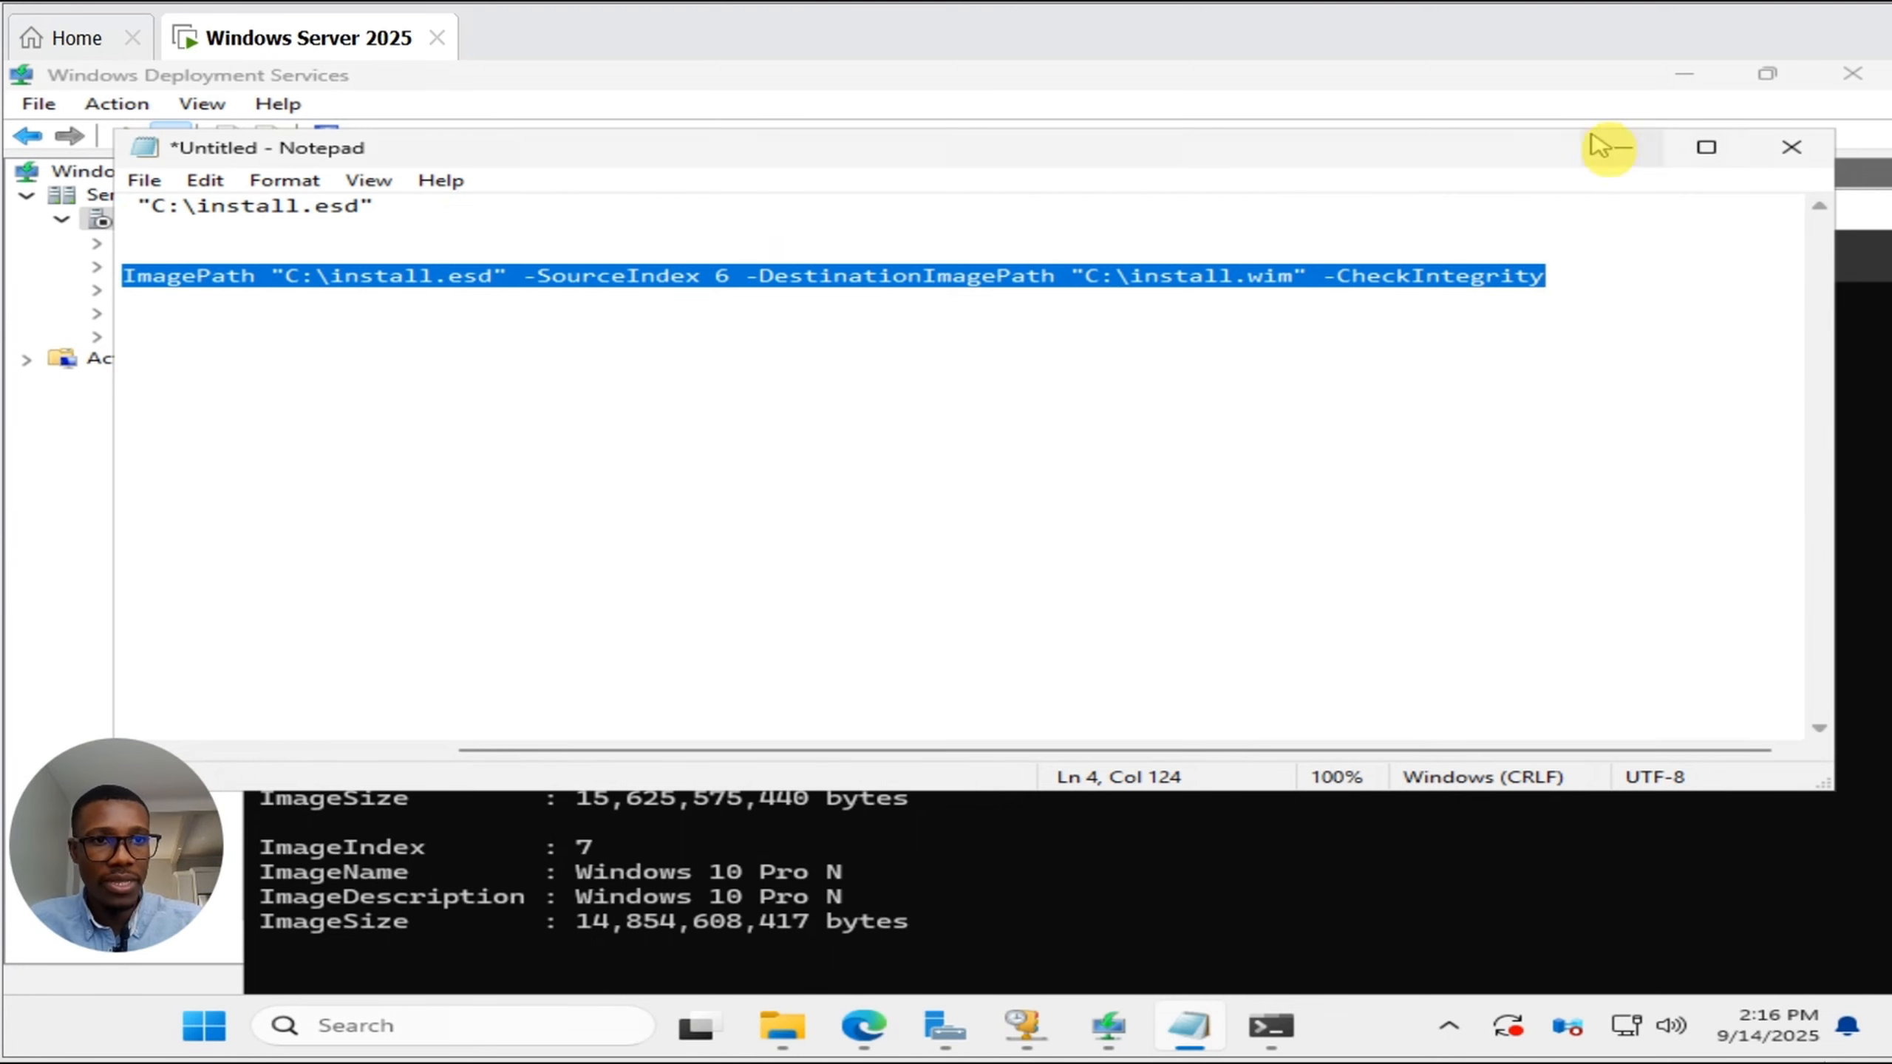
click(1633, 153)
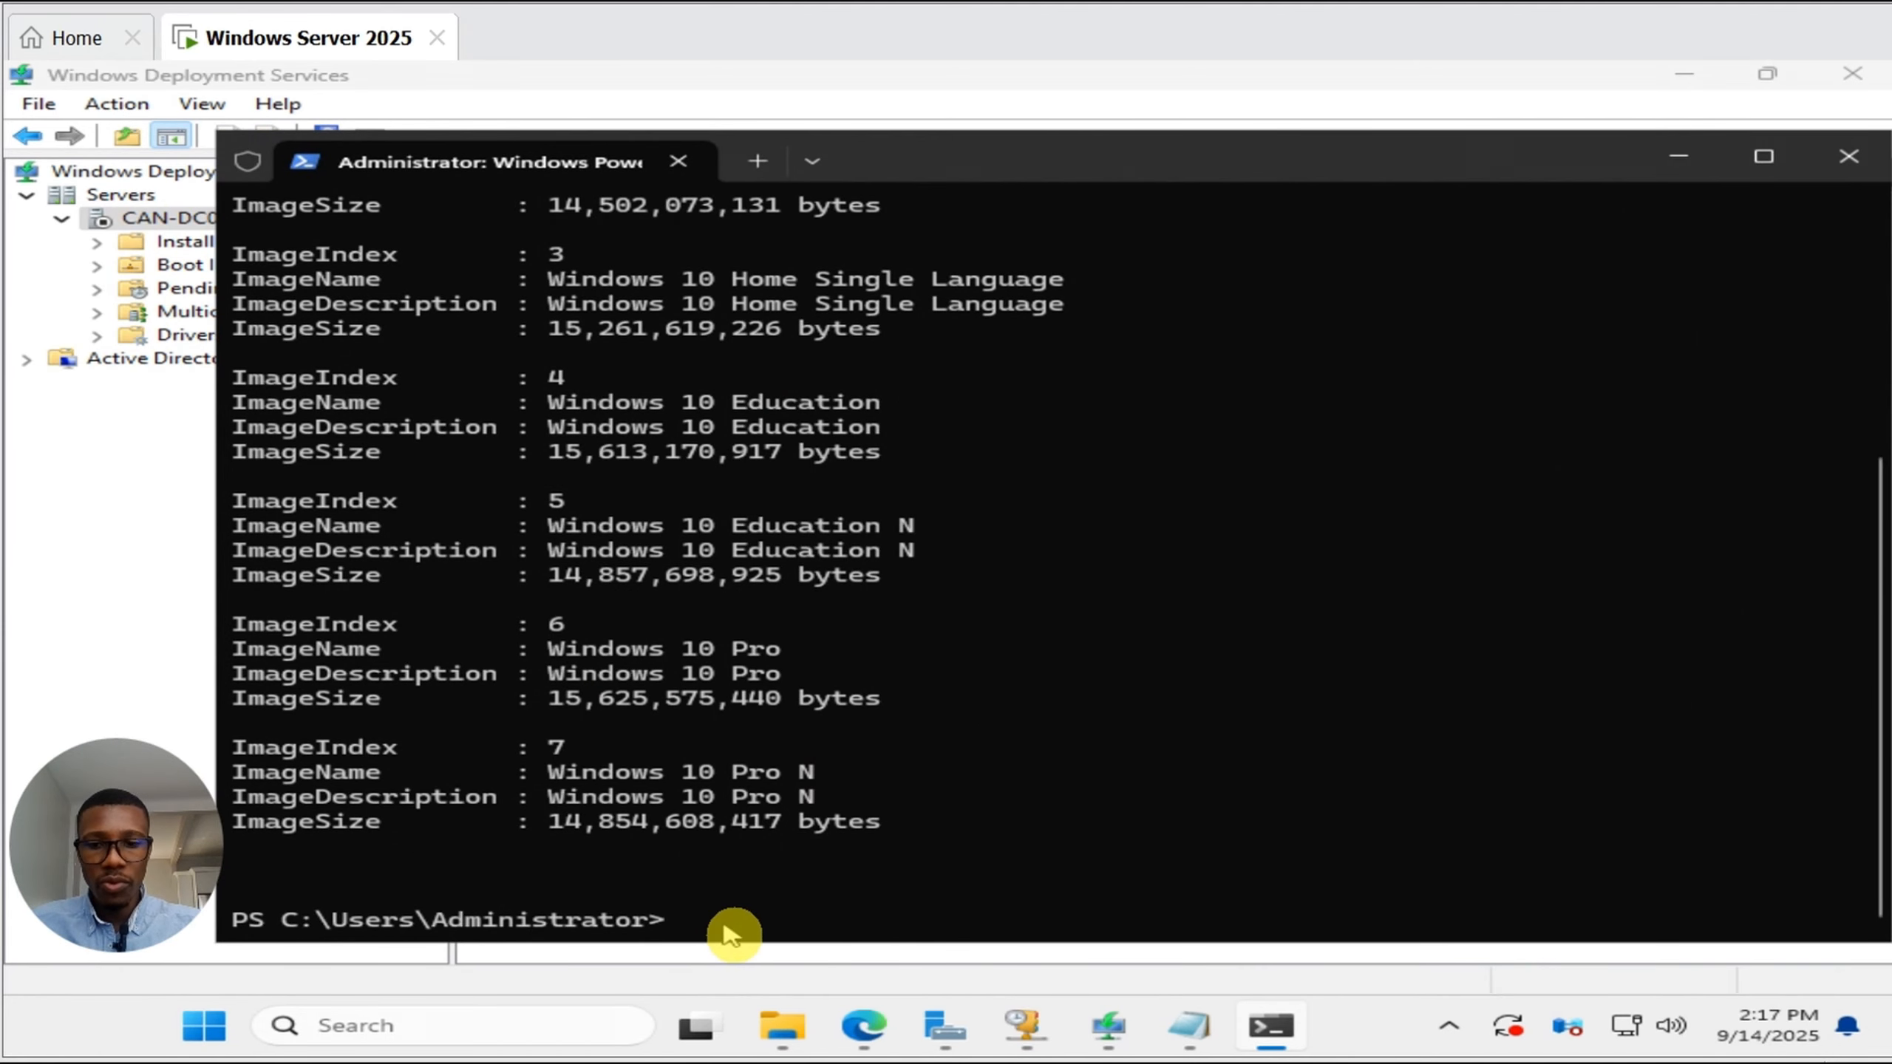
- Run Export-WindowsImage from C:\install.esd index 6 to C:\install.wim with -CheckIntegrity
key(ctrl+v)
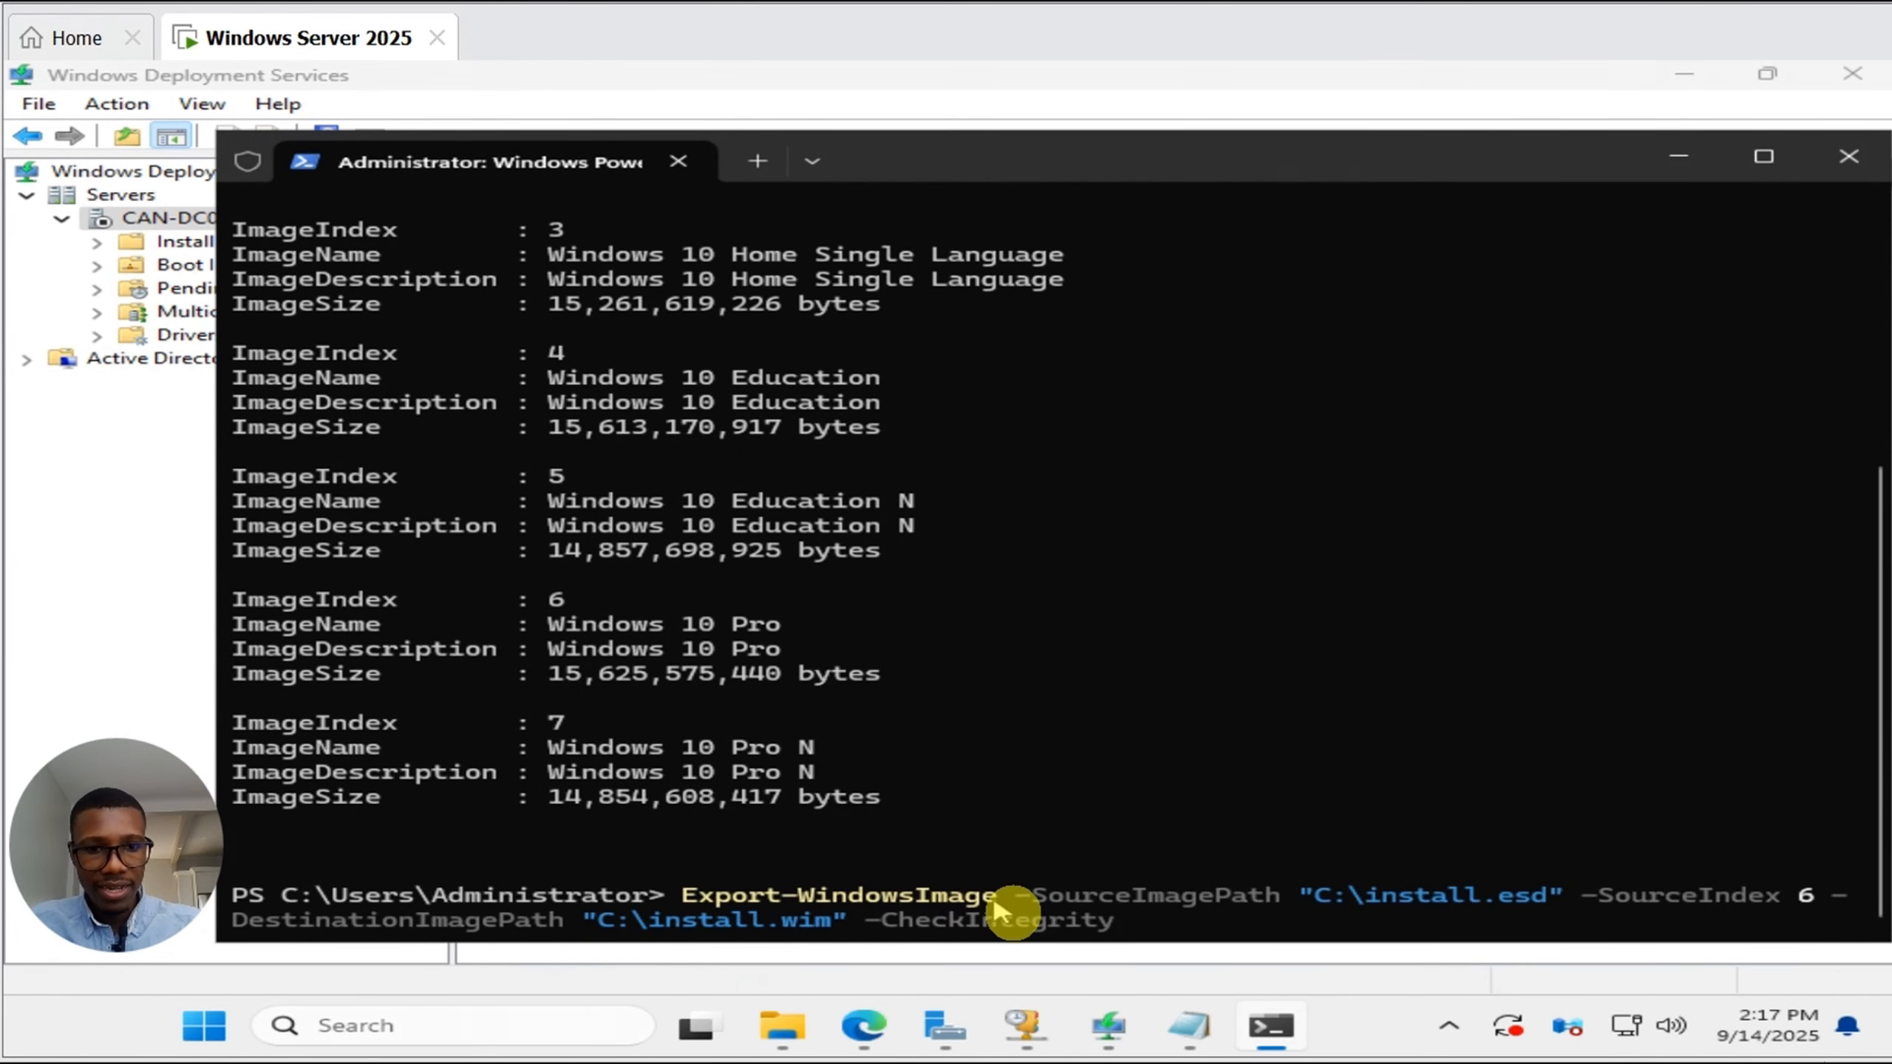
key(Return)
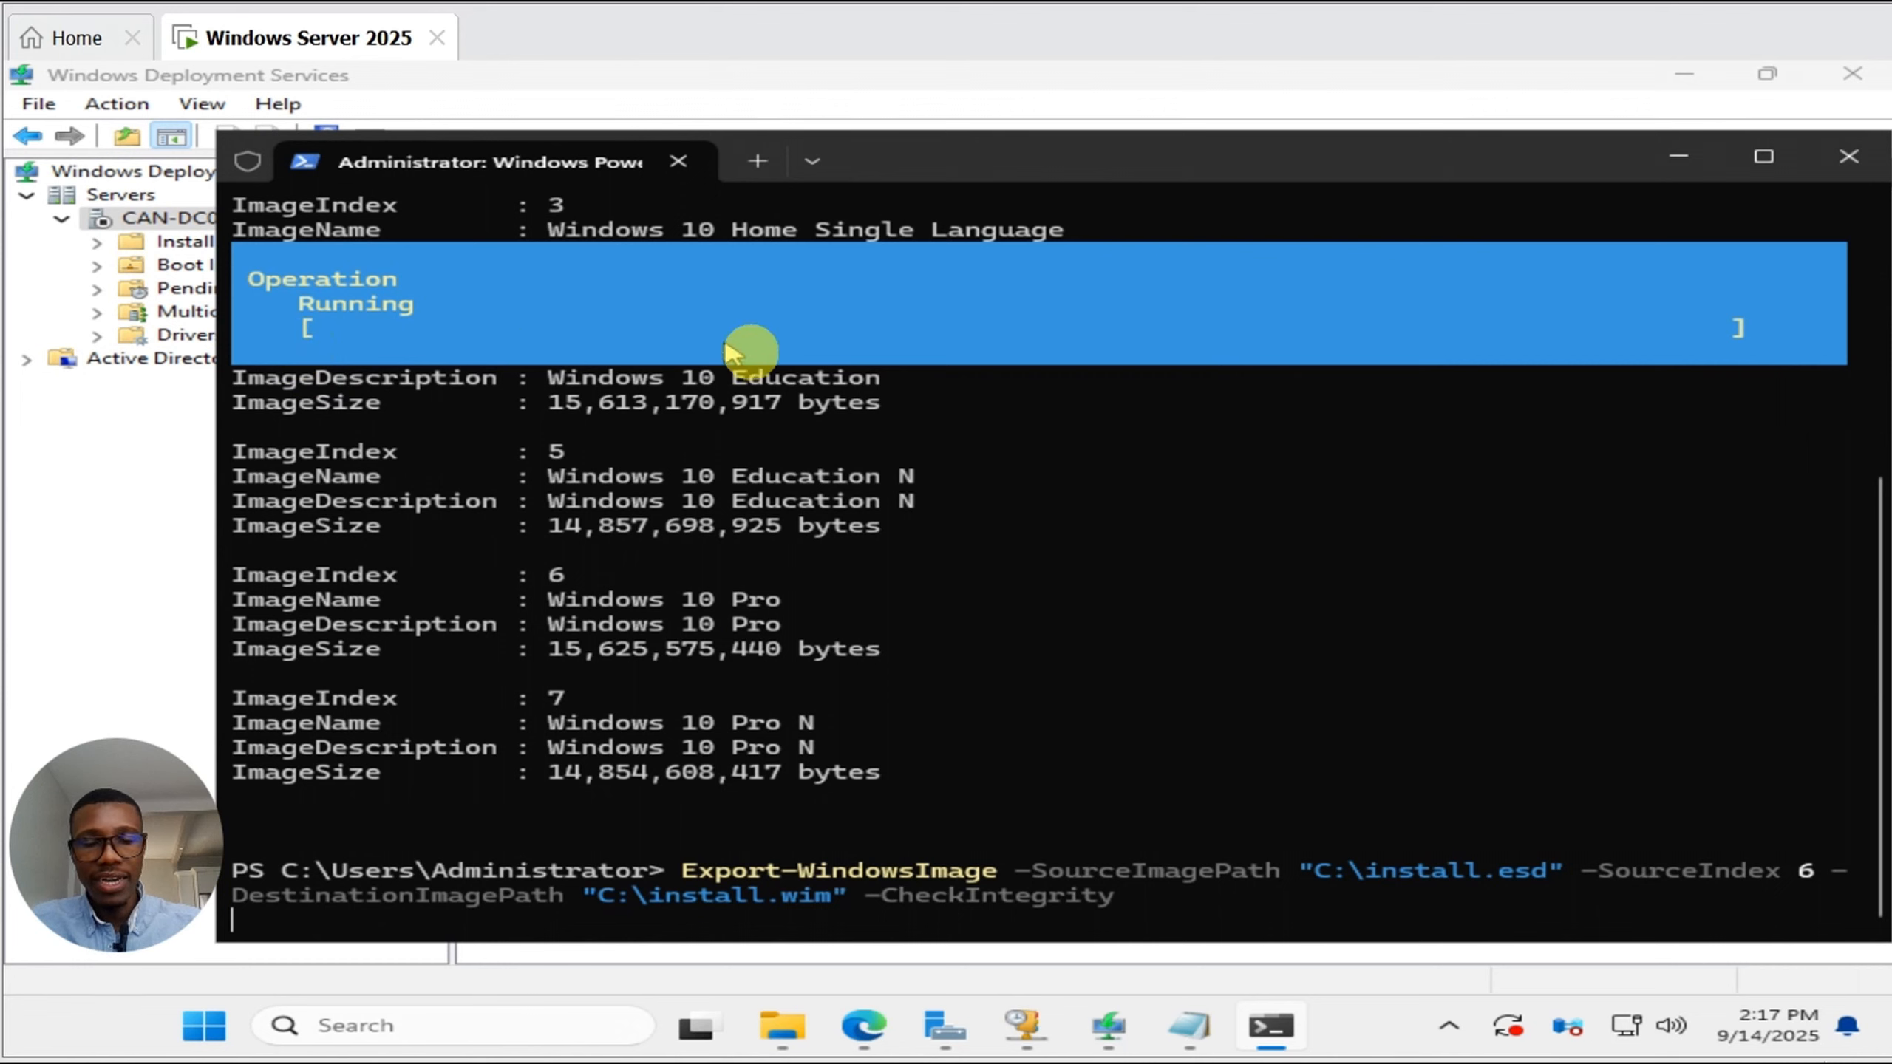
click(654, 493)
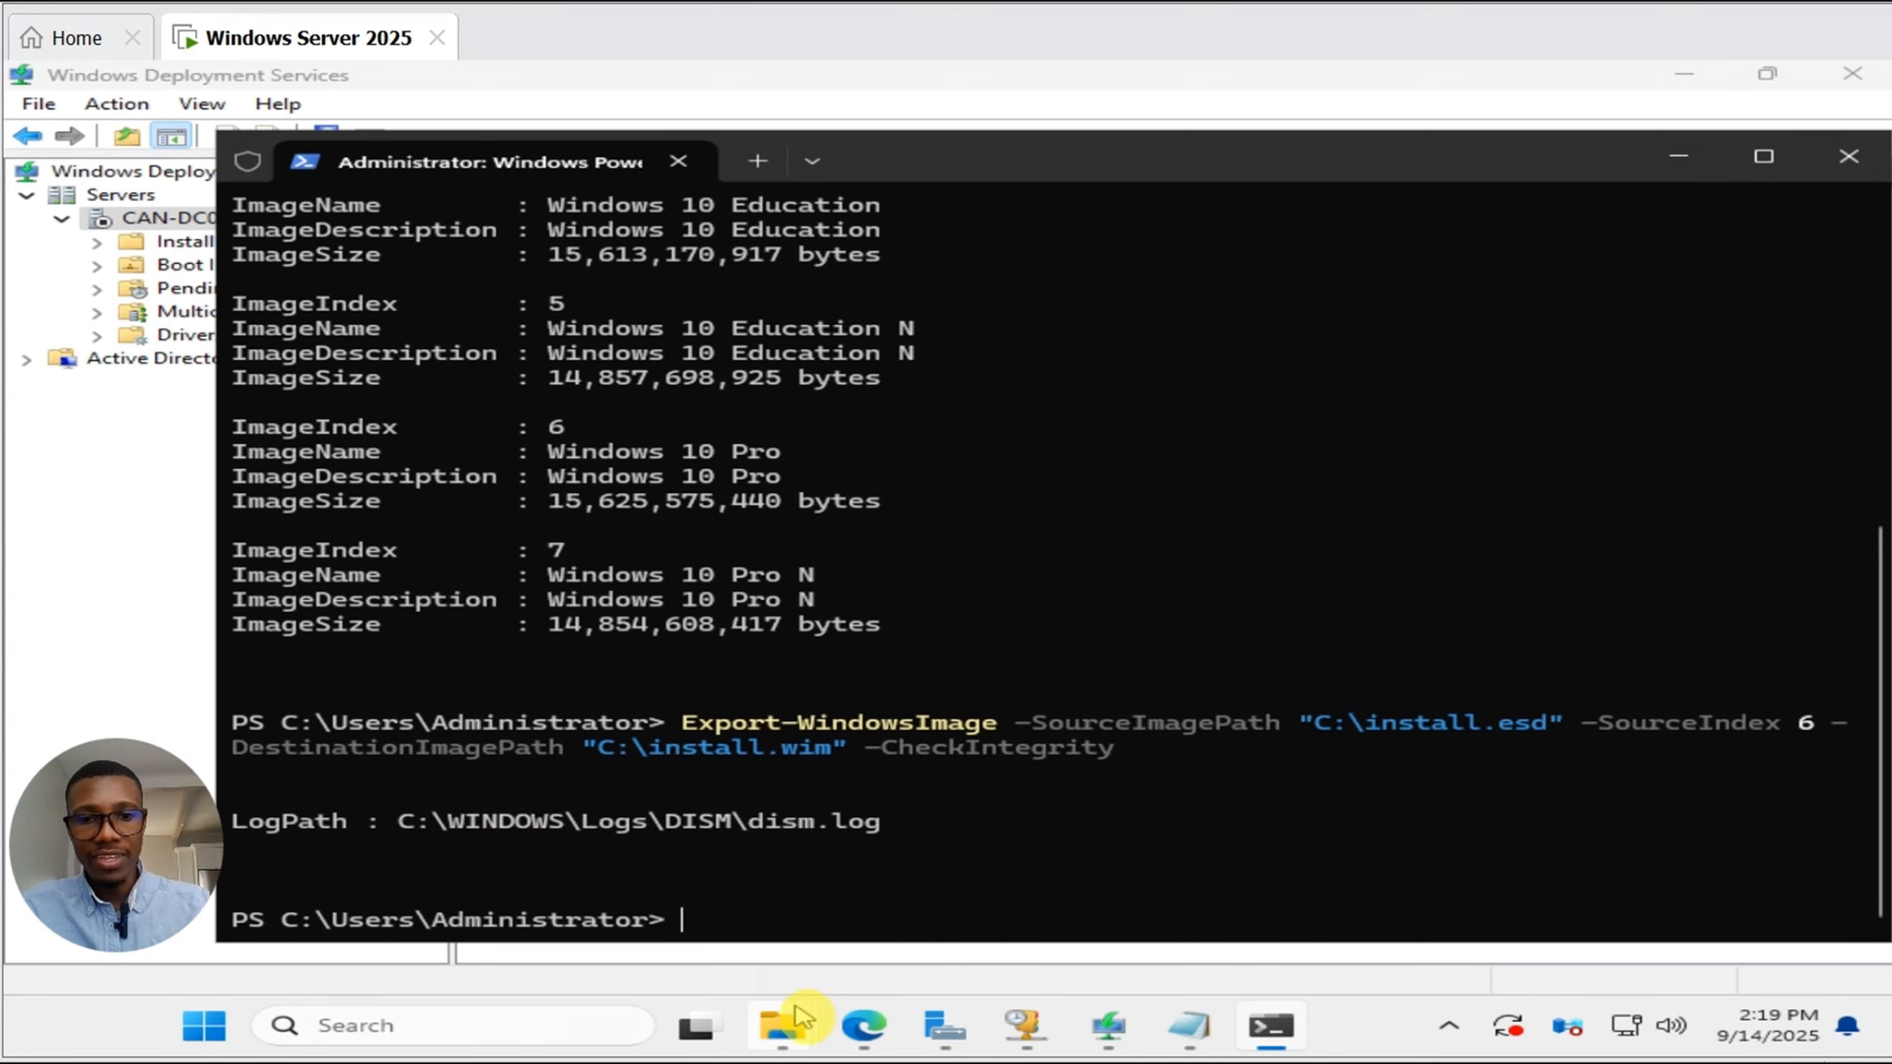
- Refresh Local Disk (C:), confirm install.wim is 3.69 GB, then minimize File Explorer
mouse_move(799, 1033)
click(666, 878)
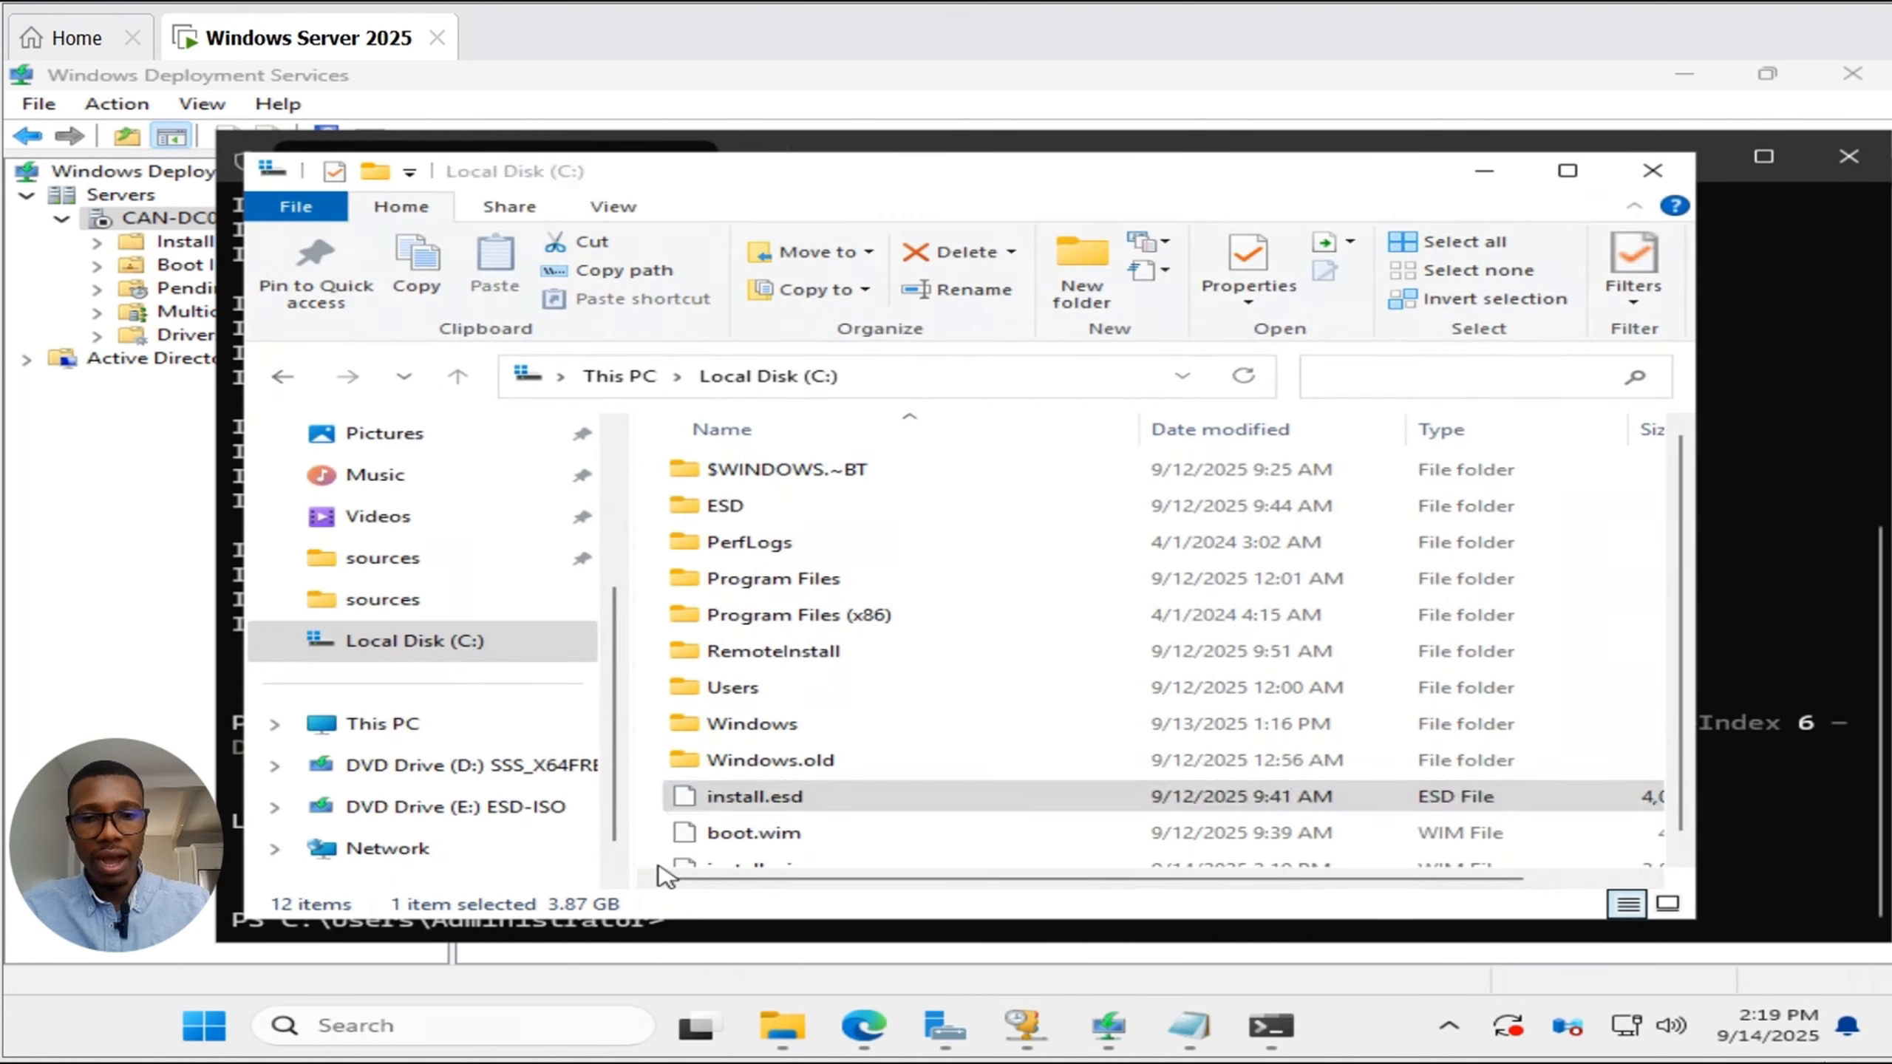
scroll(820, 719, down, 1)
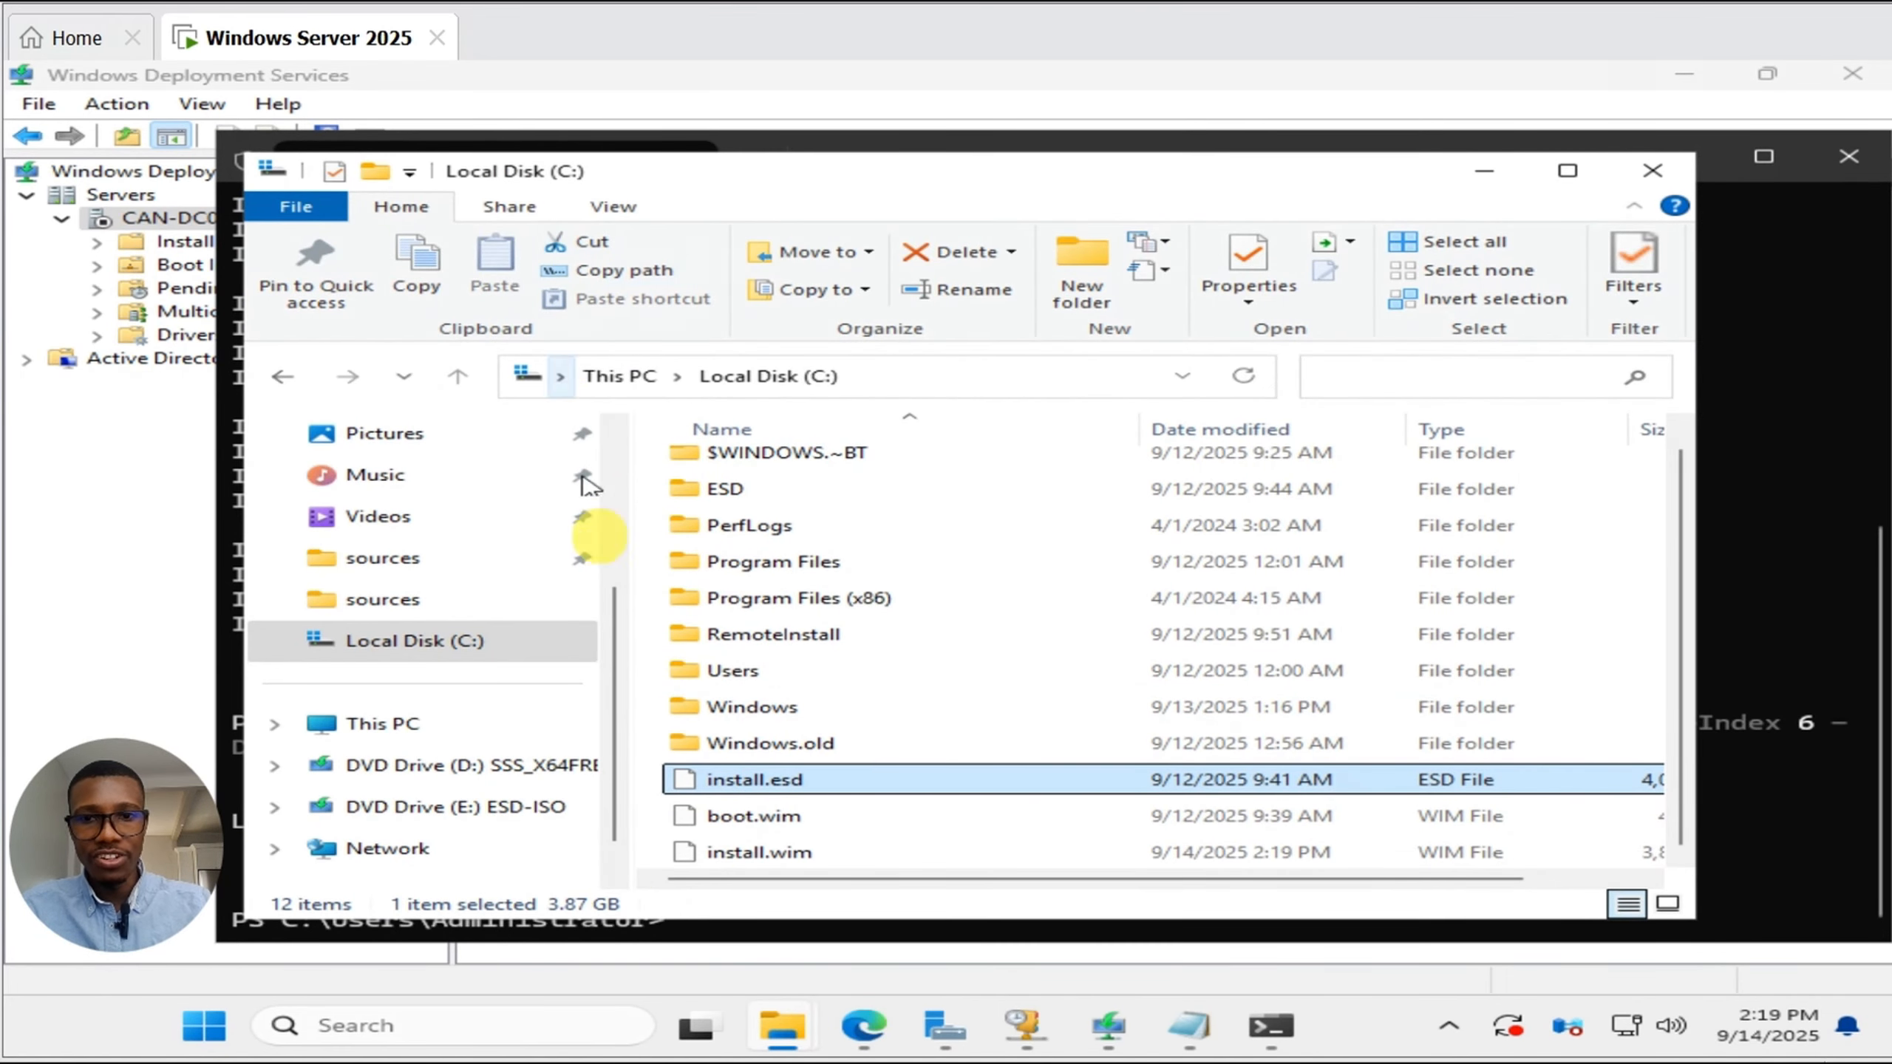
click(436, 721)
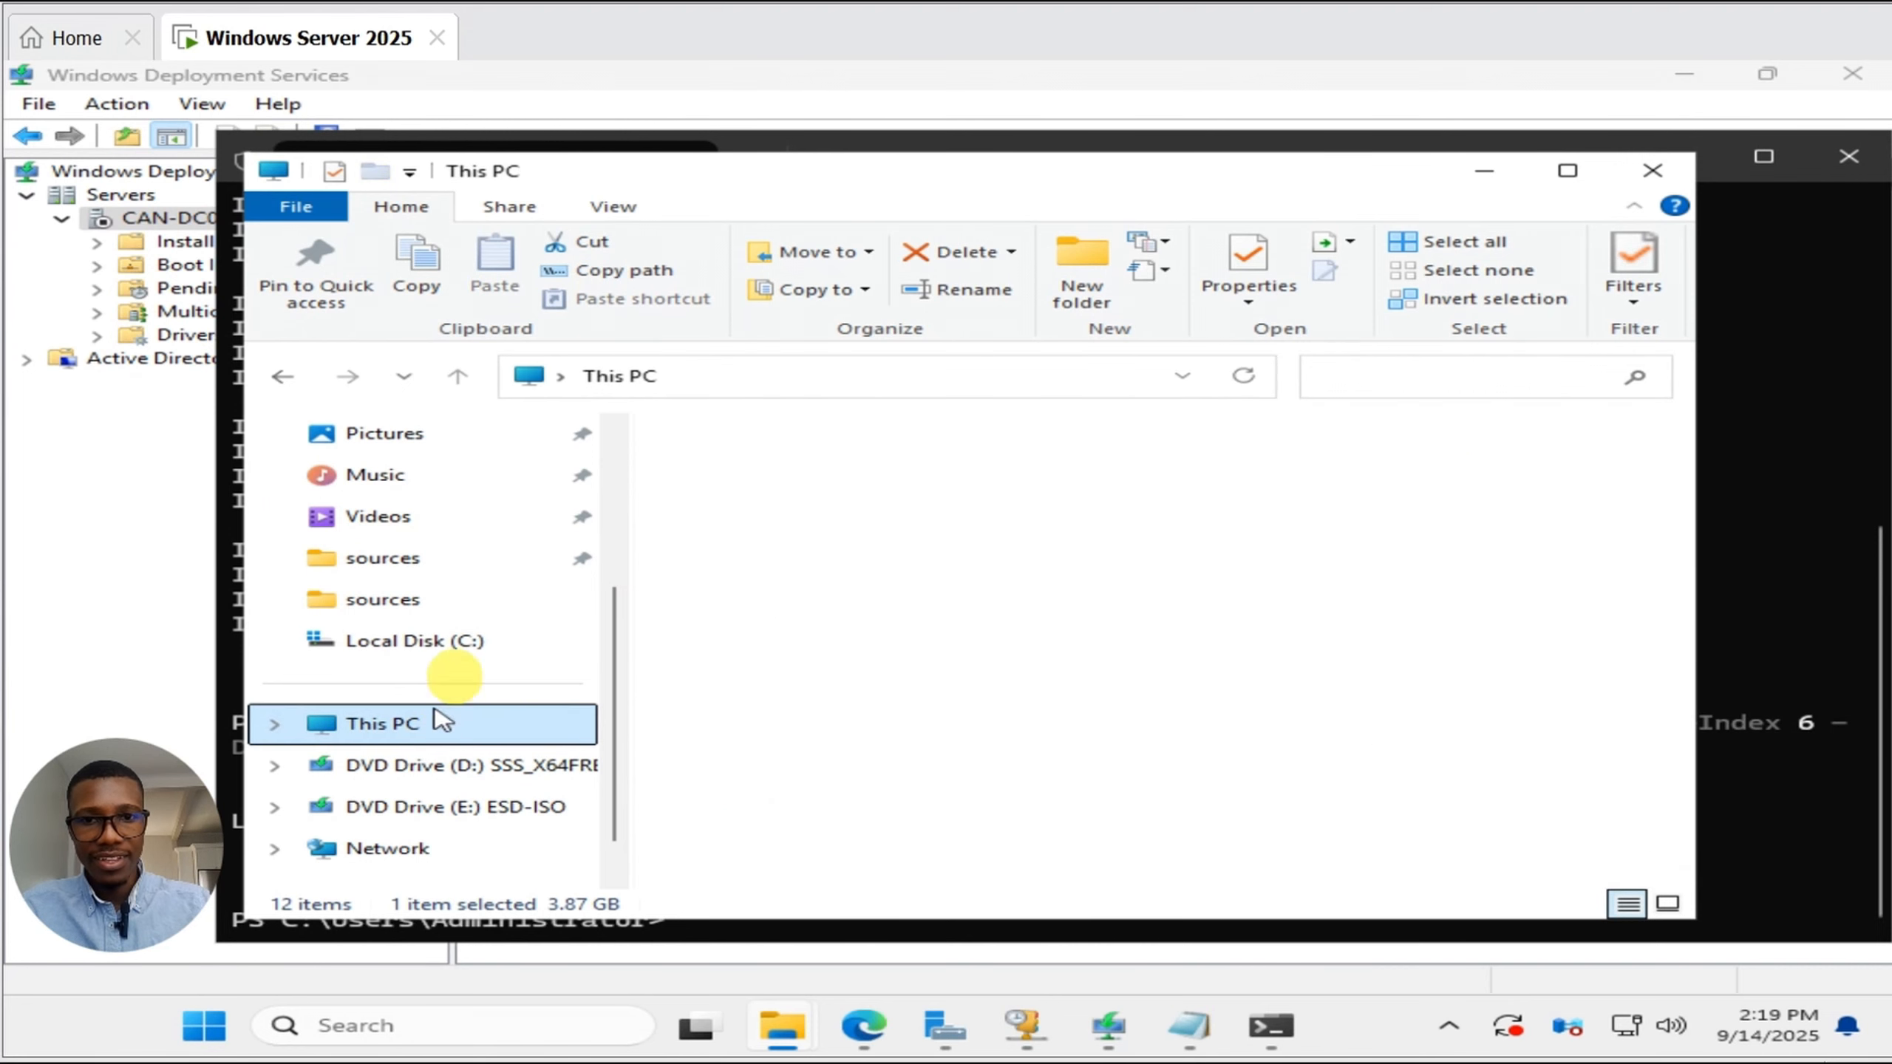
click(971, 495)
double_click(908, 490)
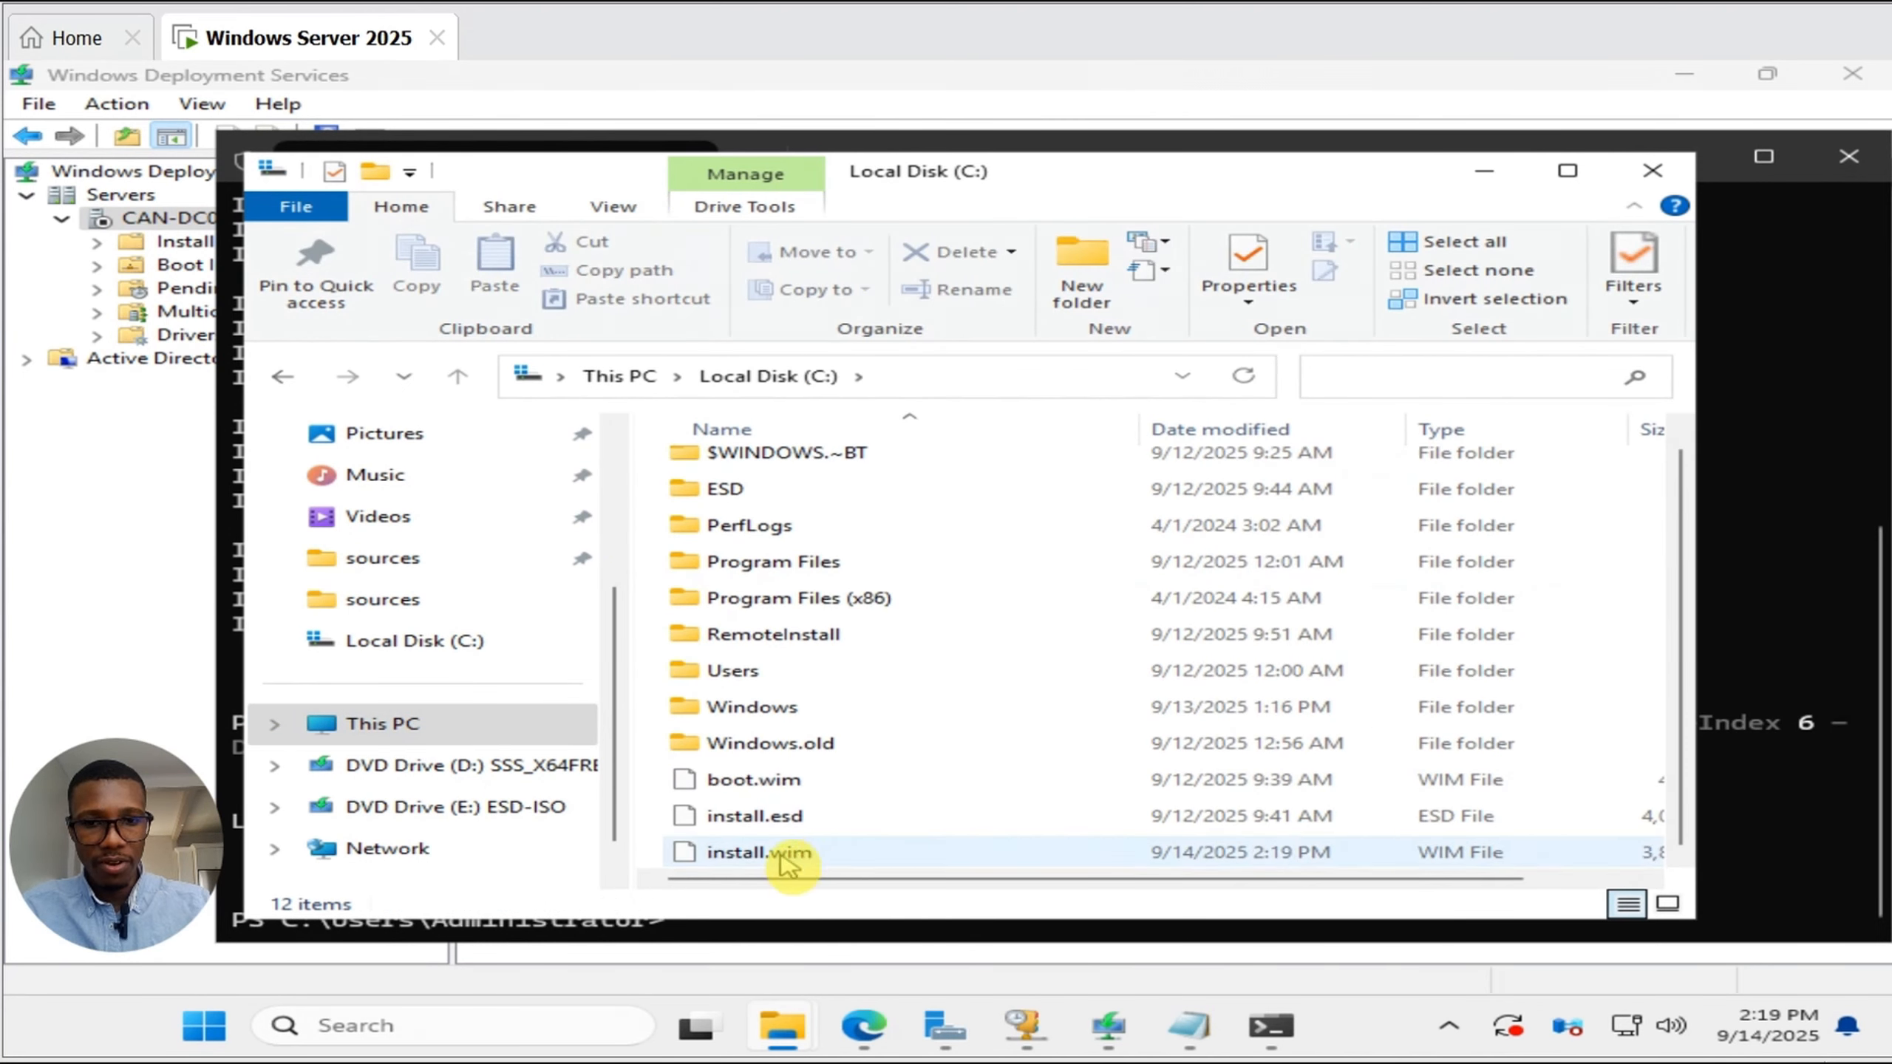
click(812, 857)
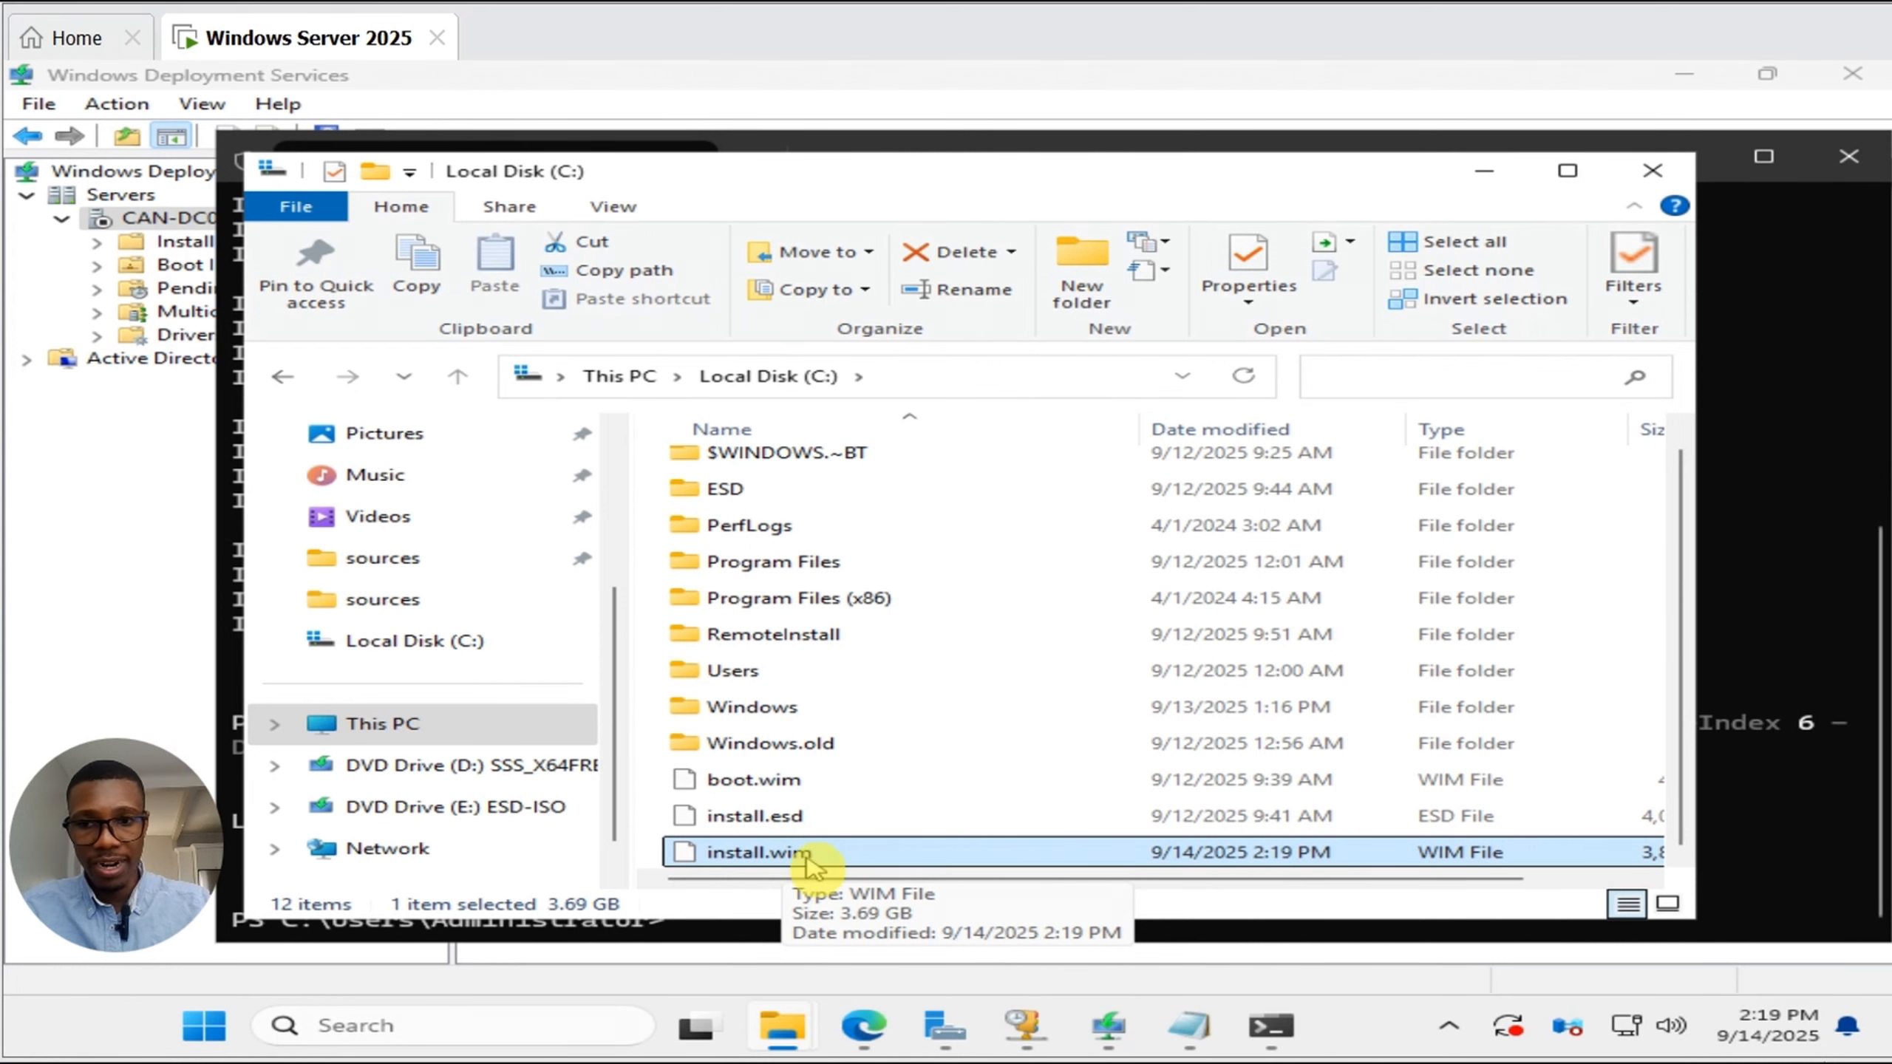
click(1493, 178)
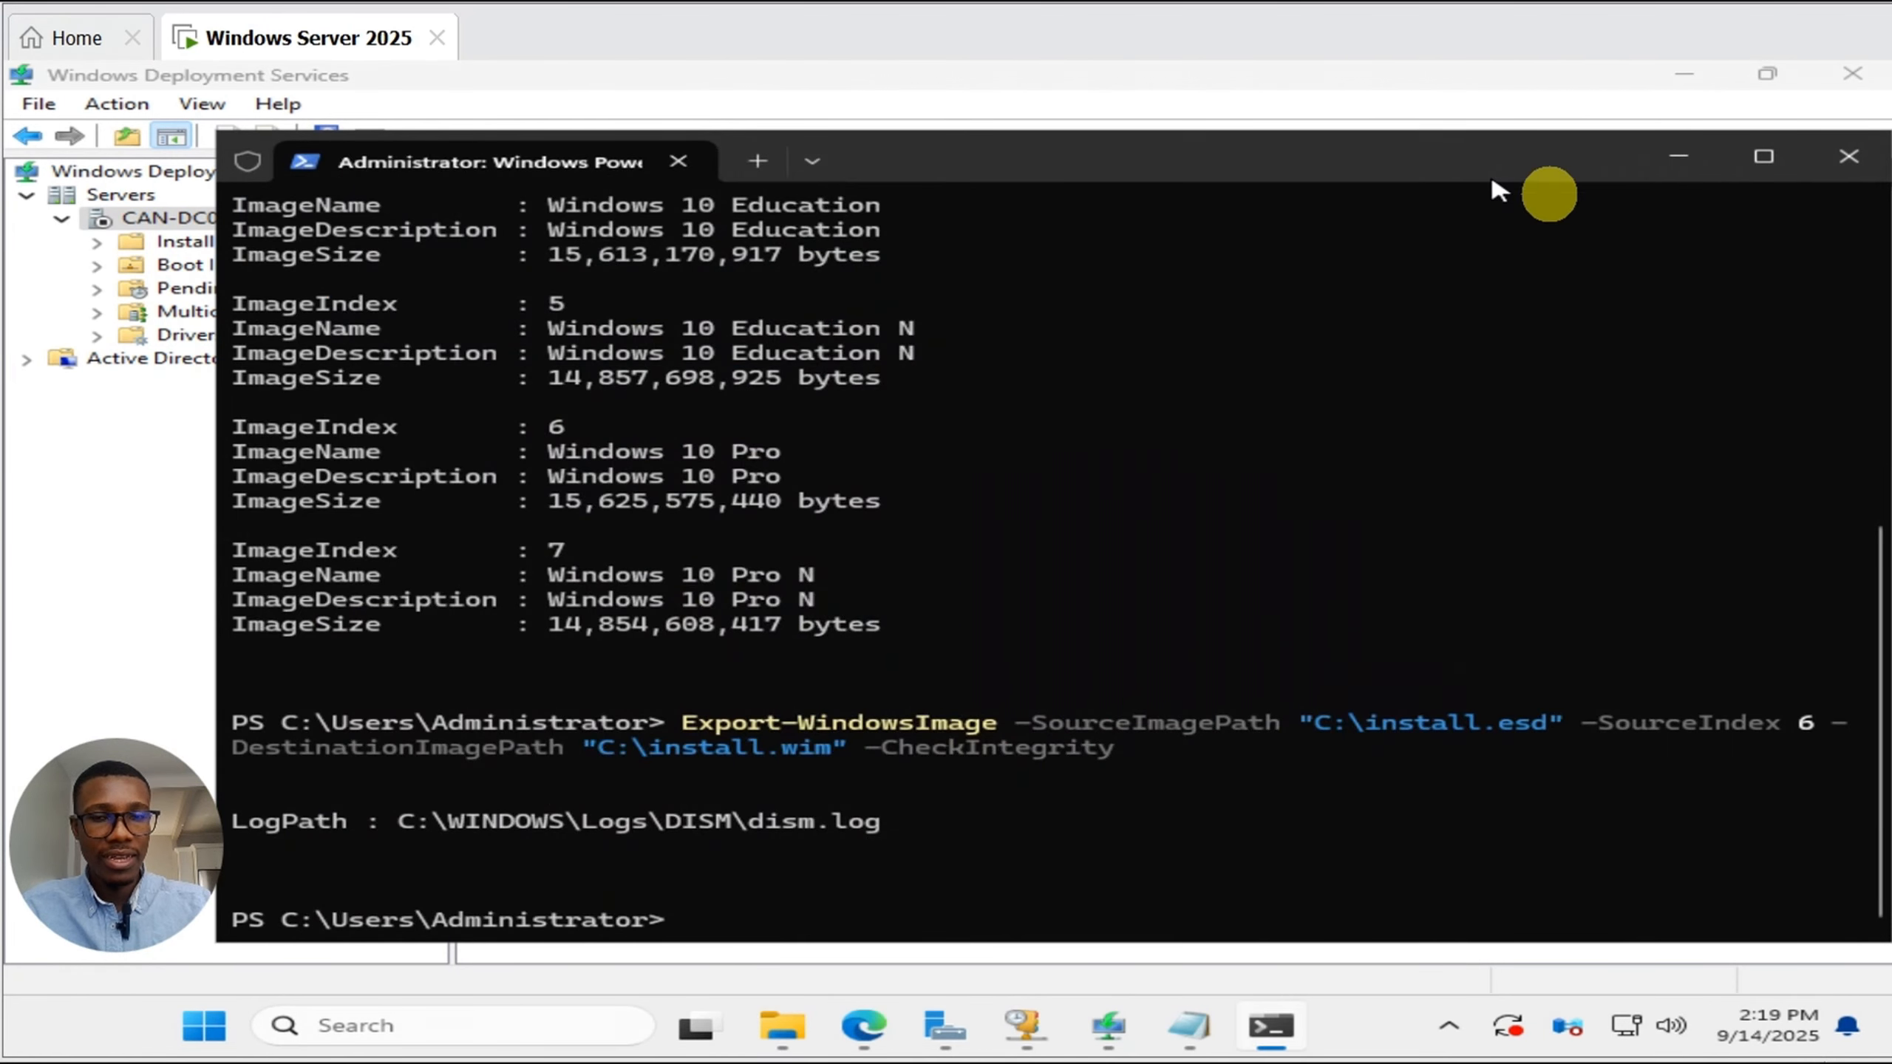
- Close PowerShell and start adding a boot image with C:\boot.wim as the file
click(1859, 178)
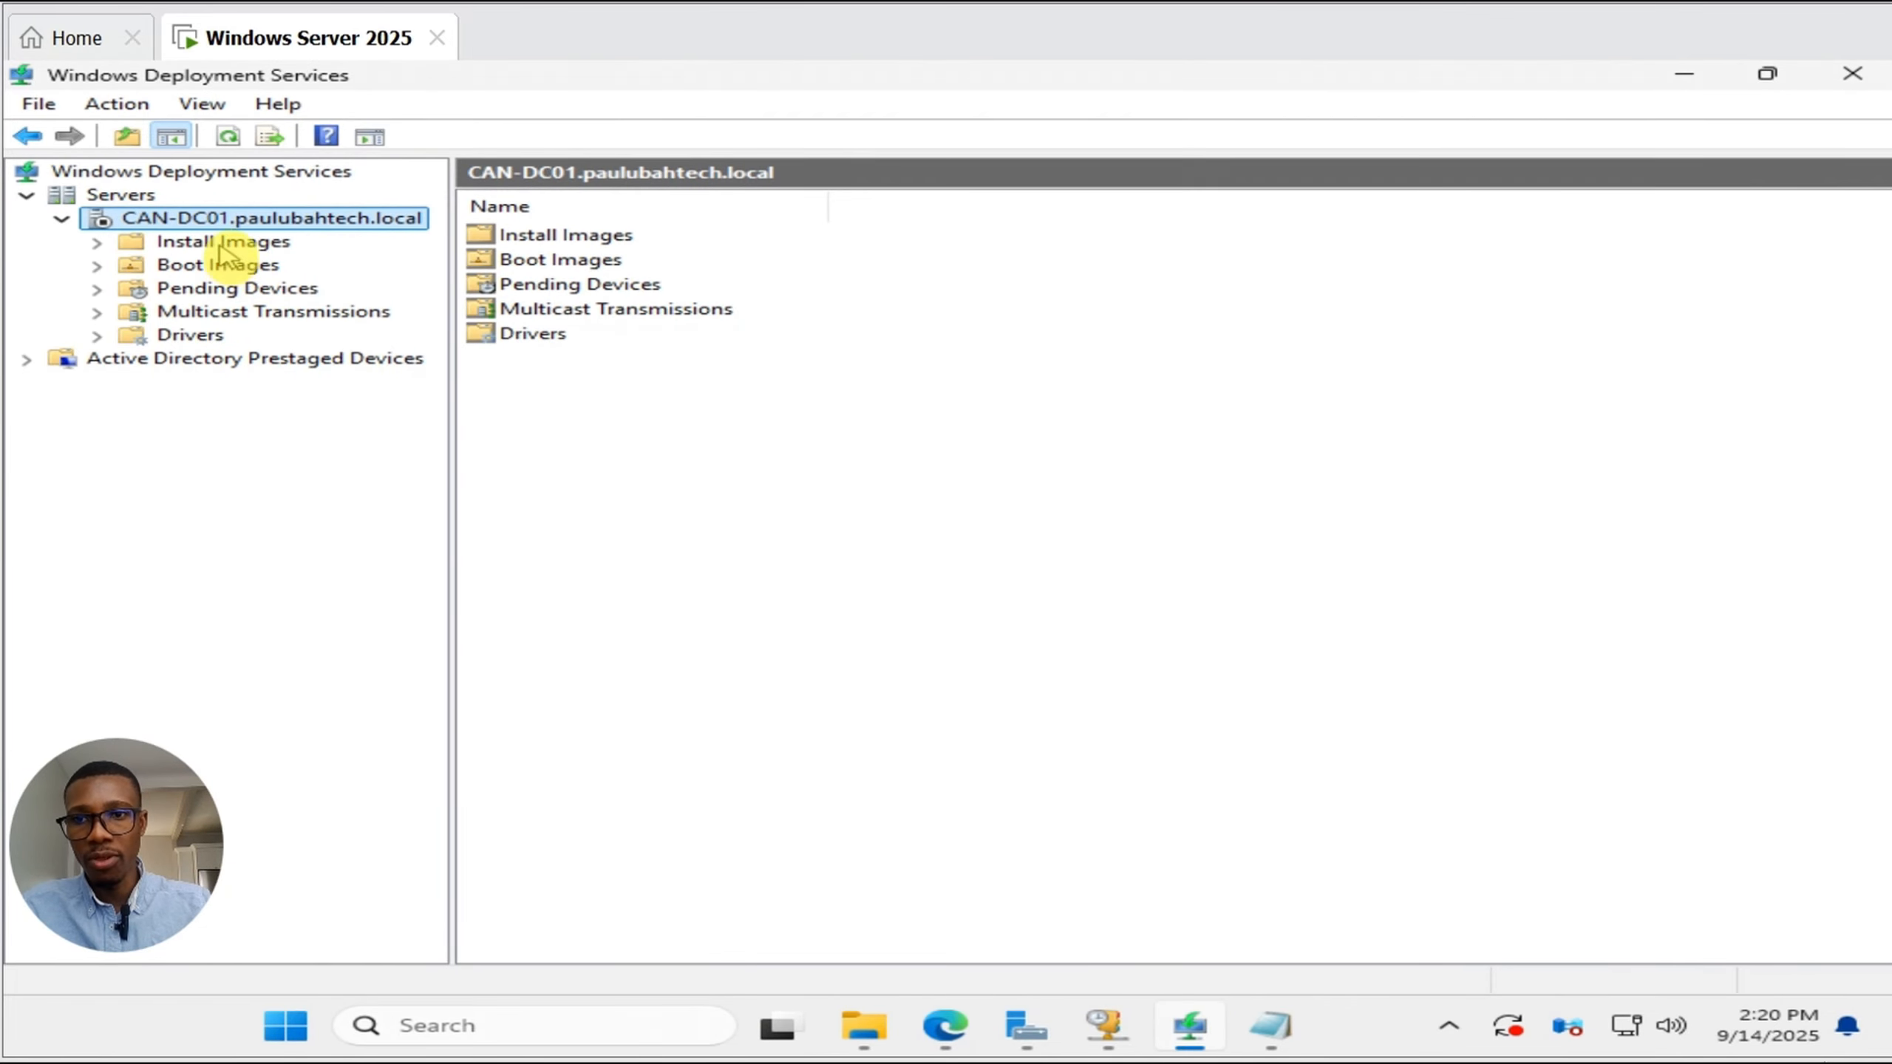
click(212, 266)
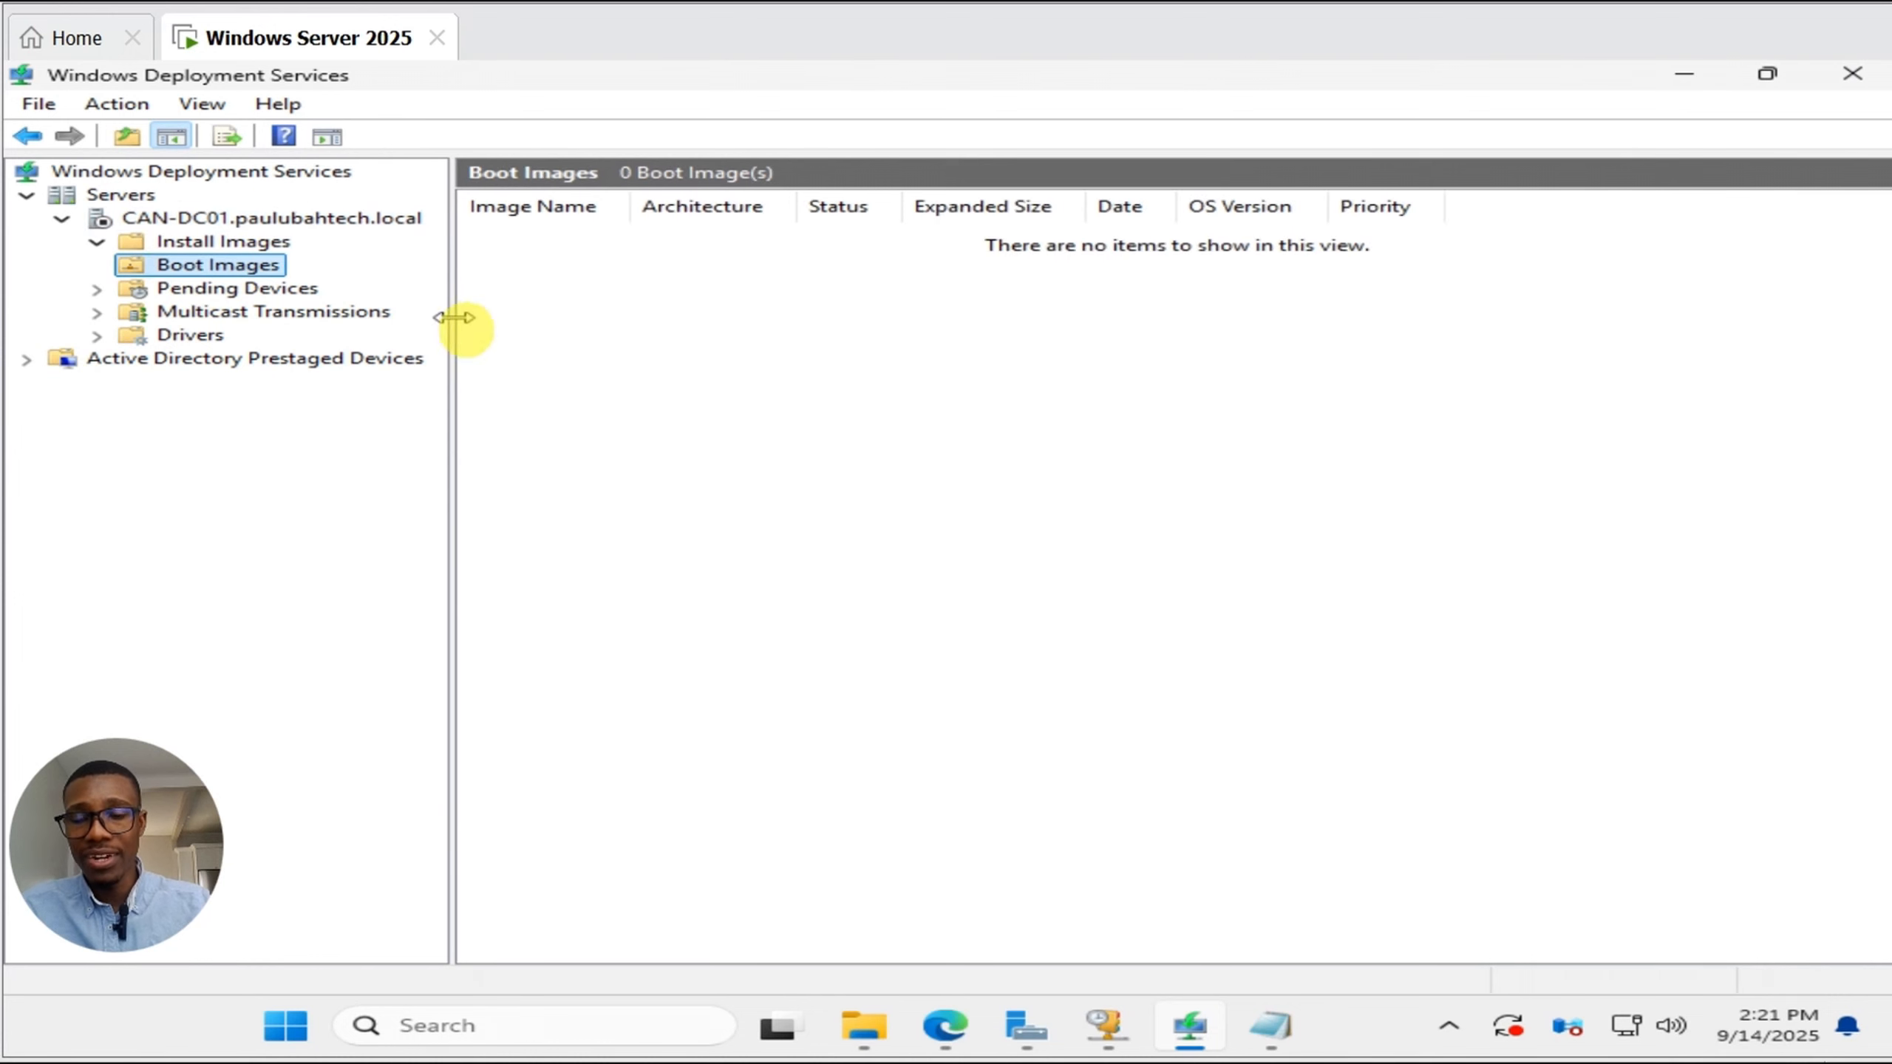
right_click(214, 269)
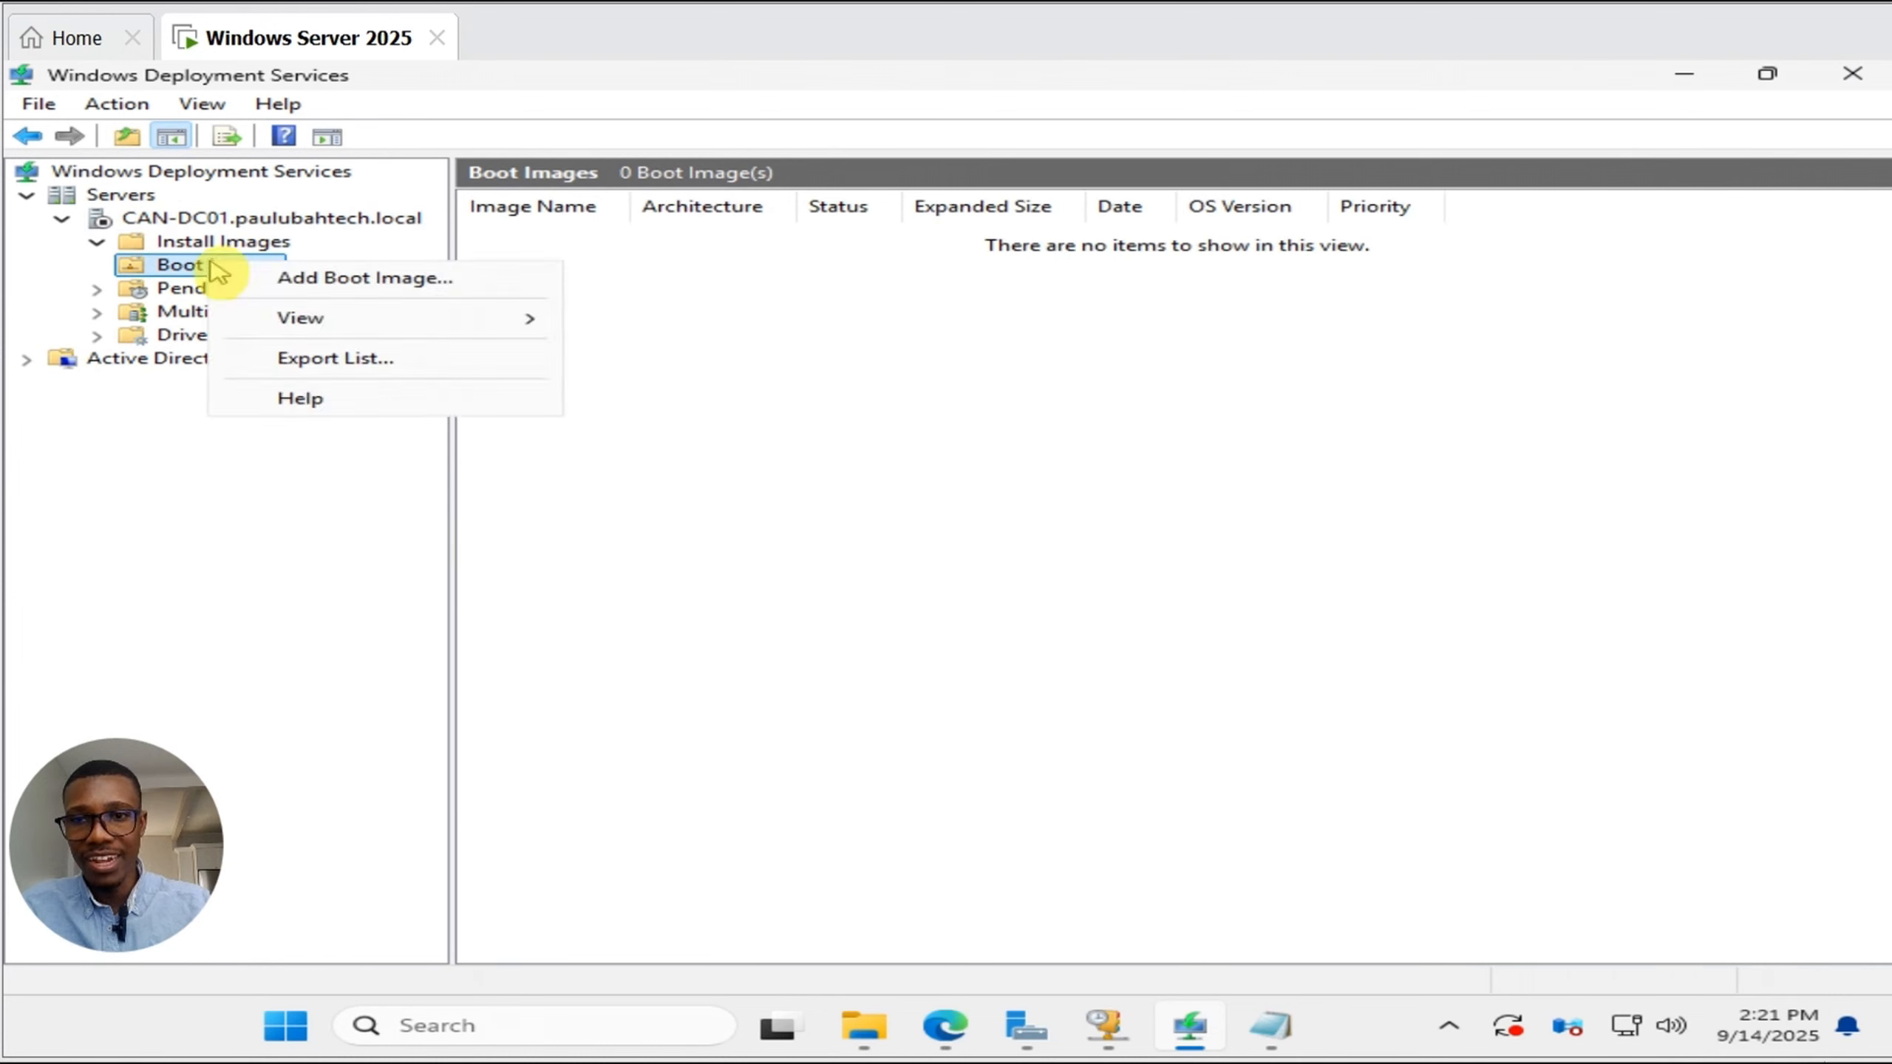
click(378, 283)
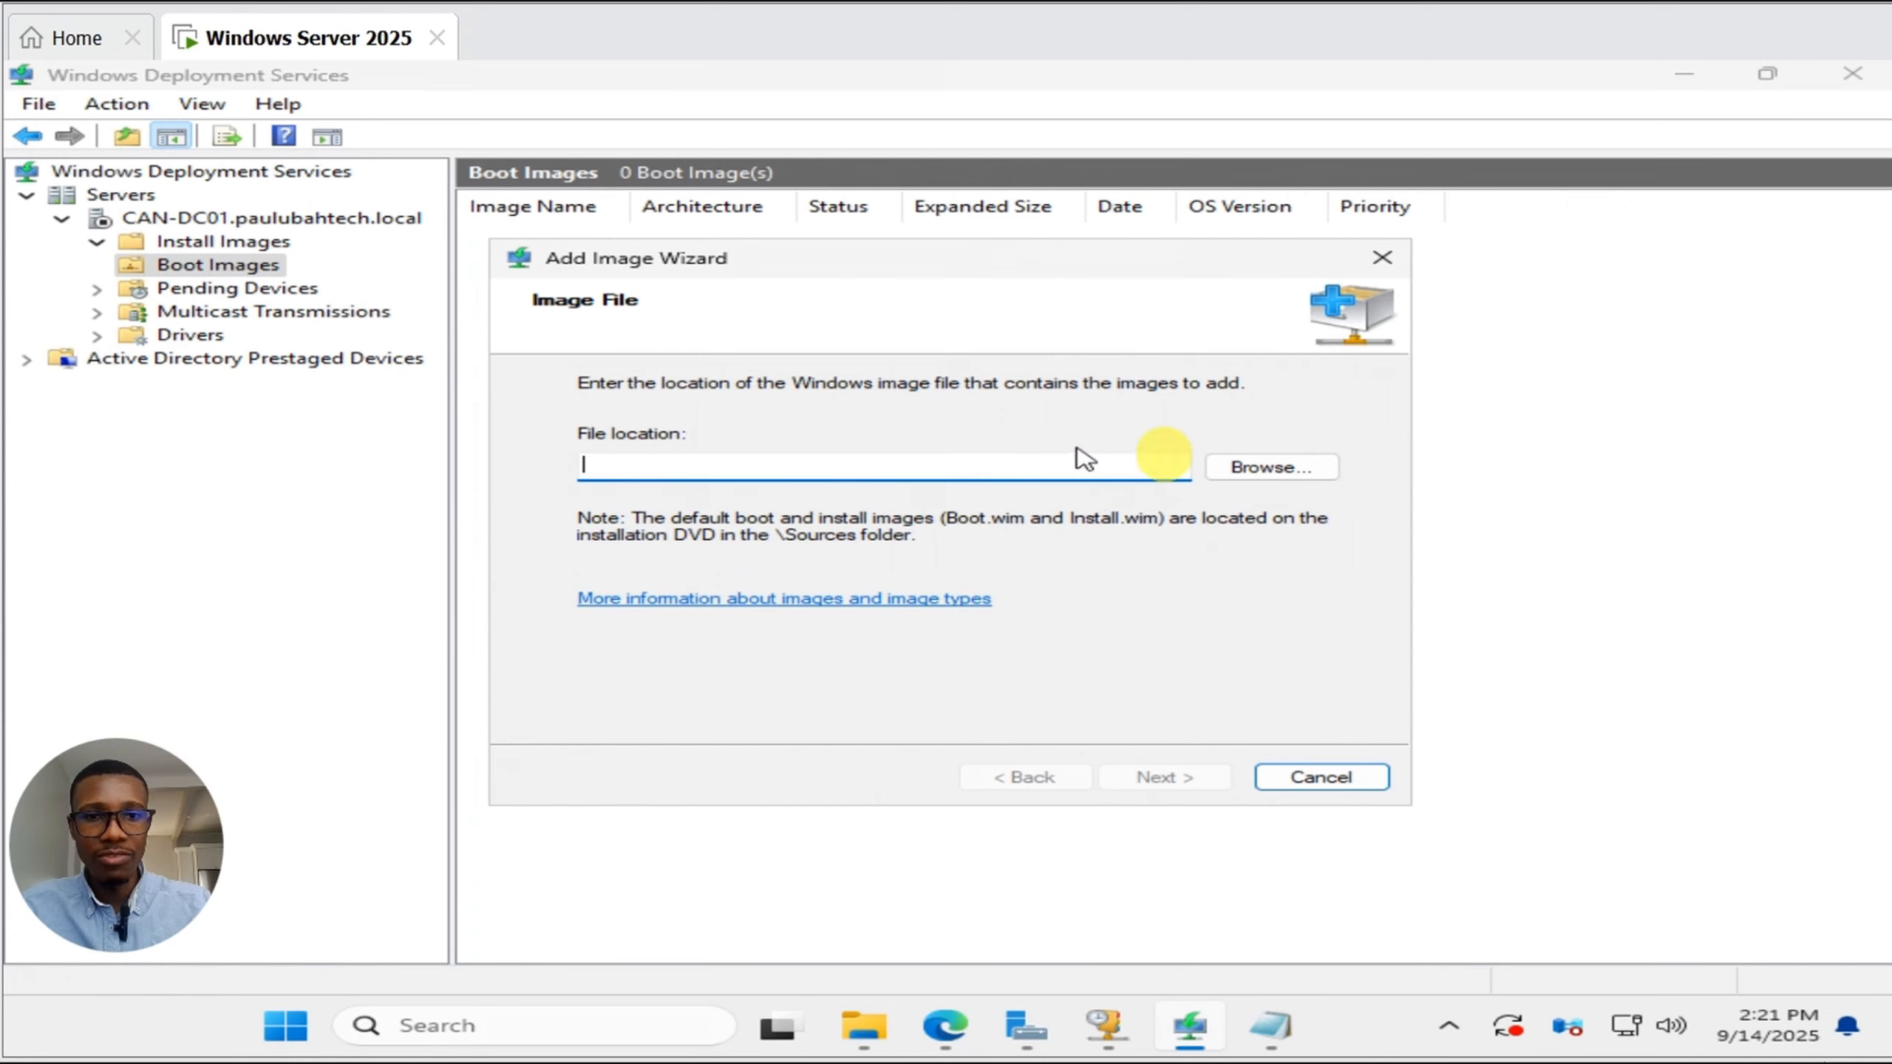
click(1289, 473)
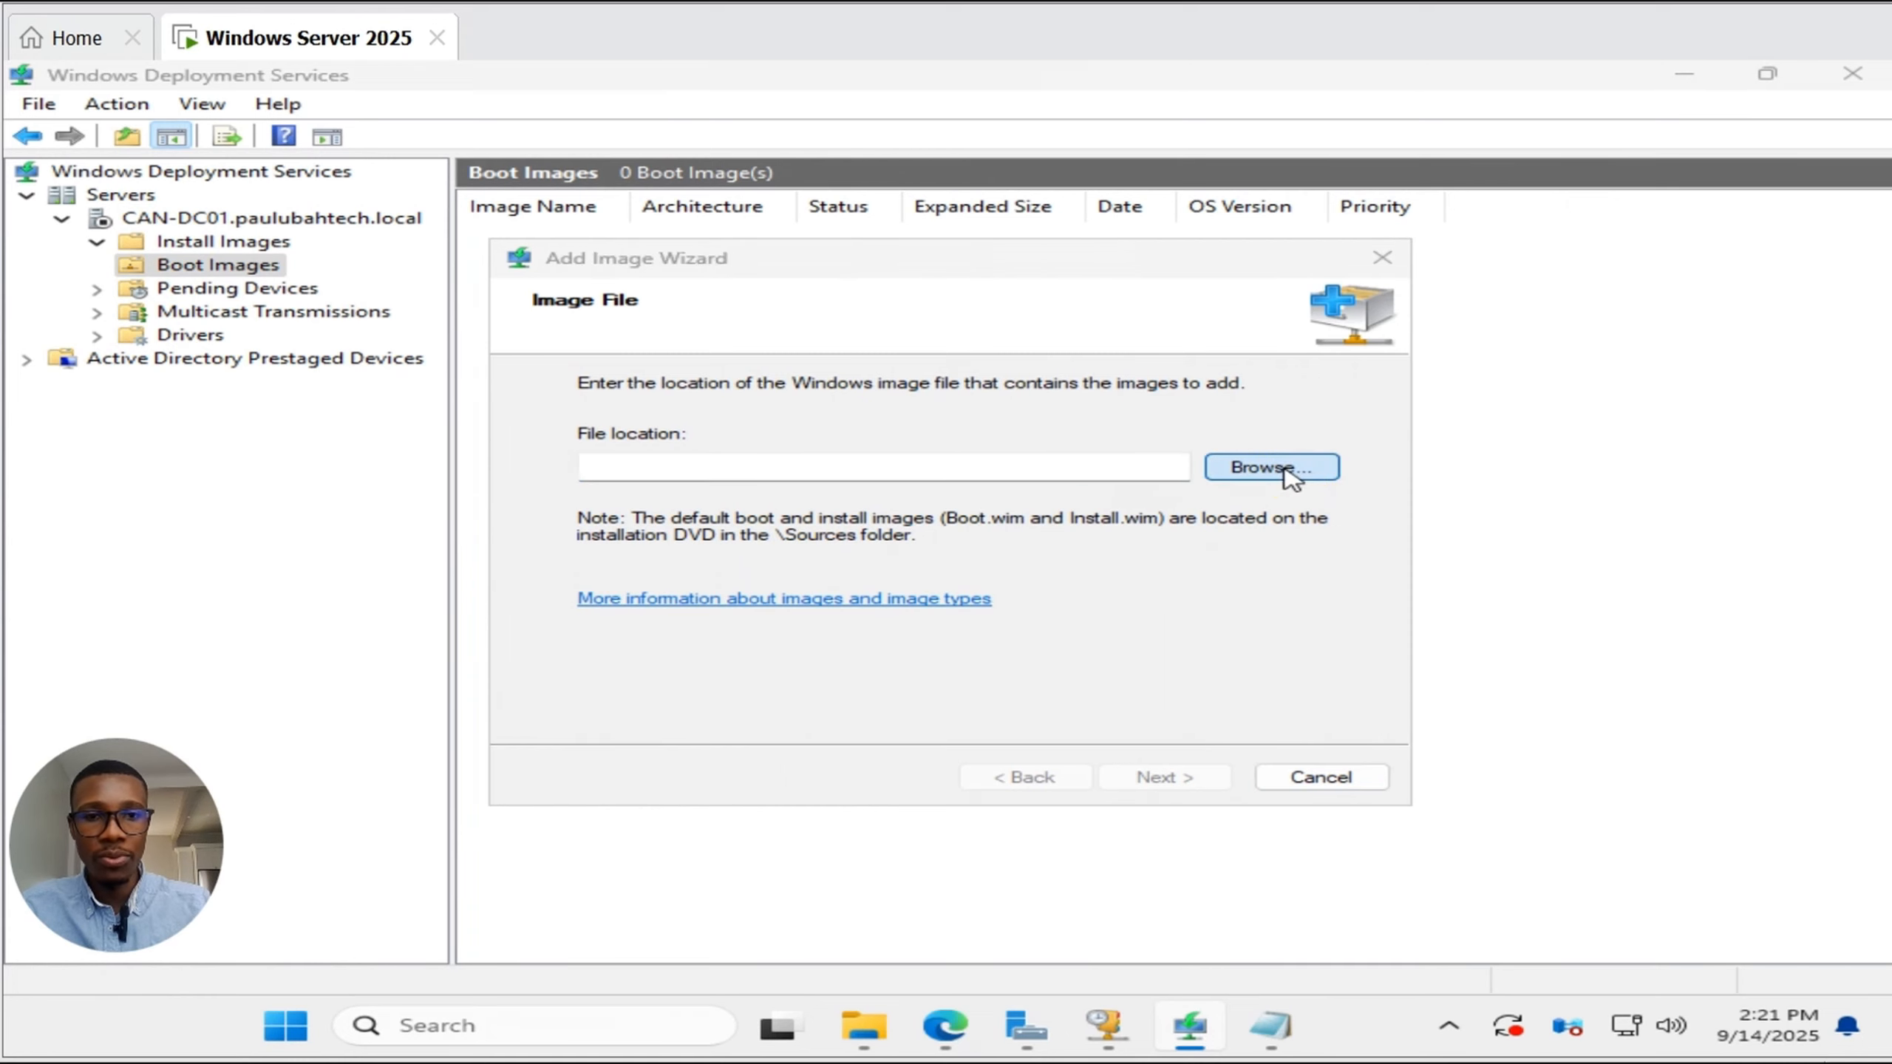
click(1287, 473)
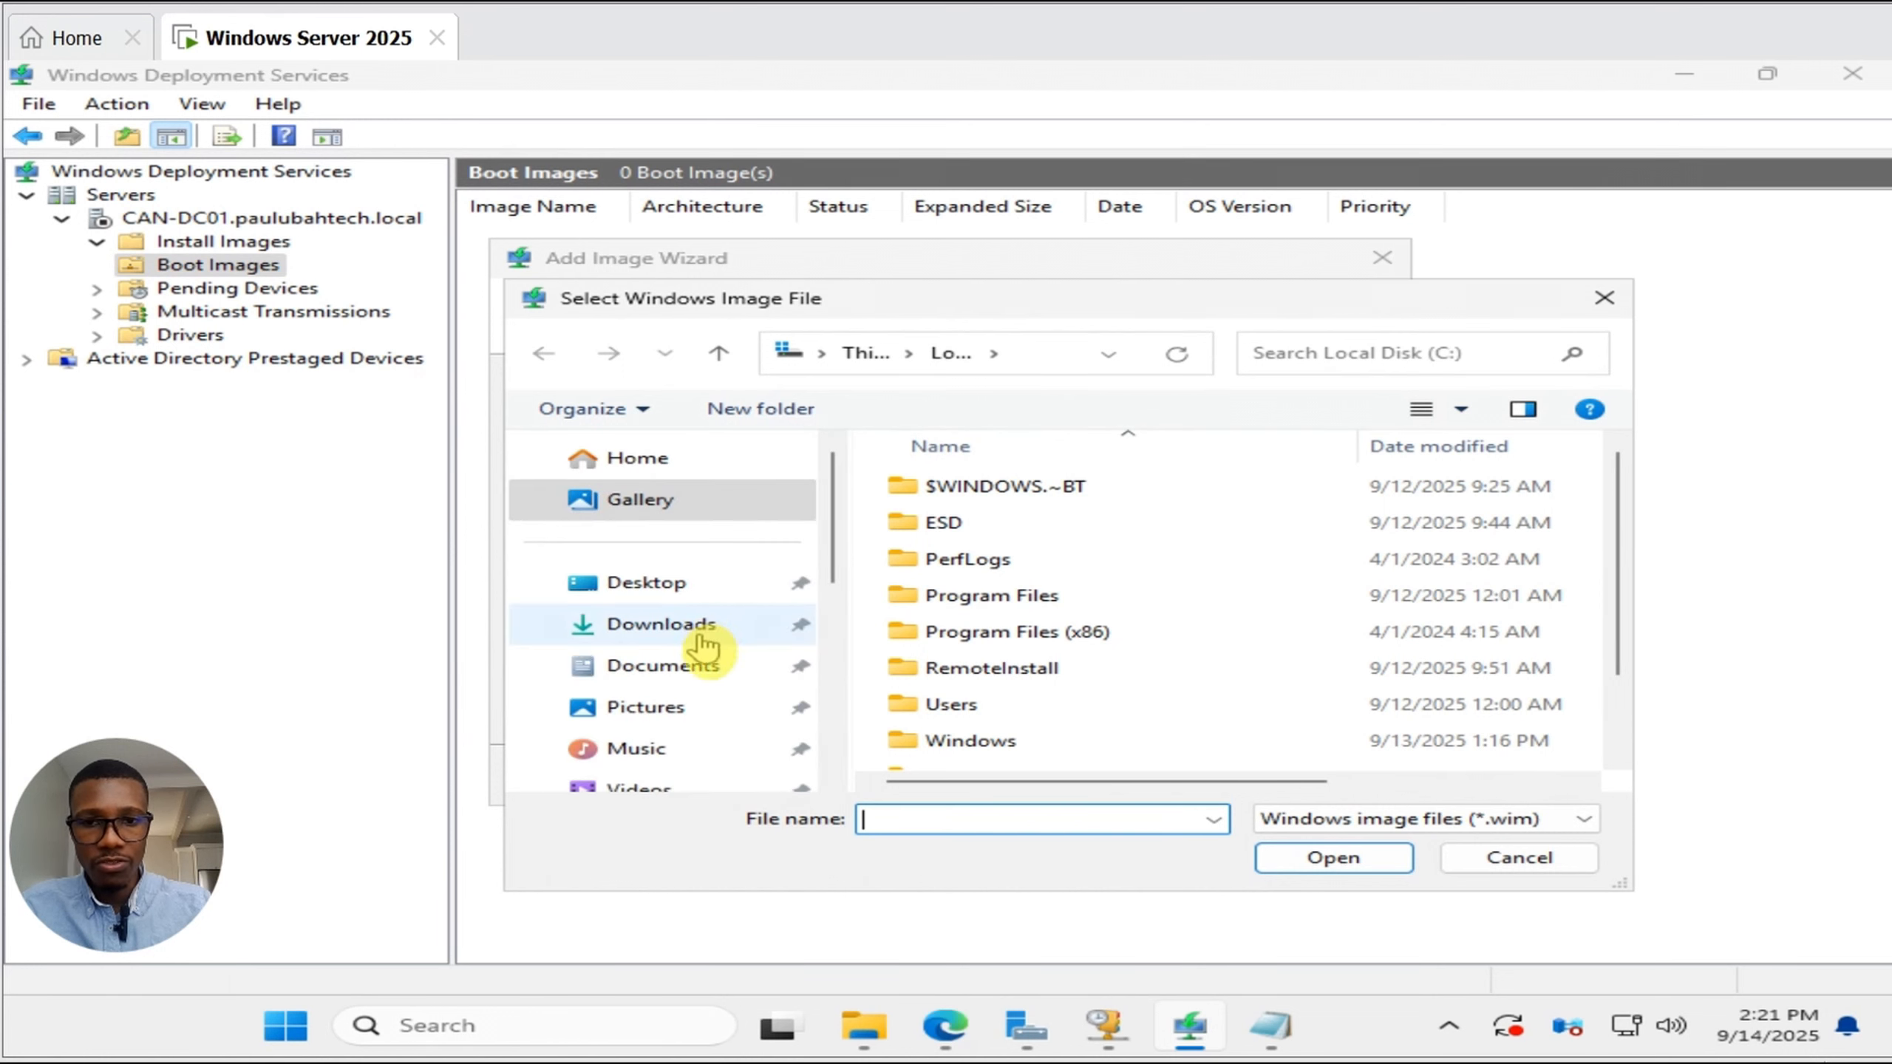
scroll(704, 645, down, 3)
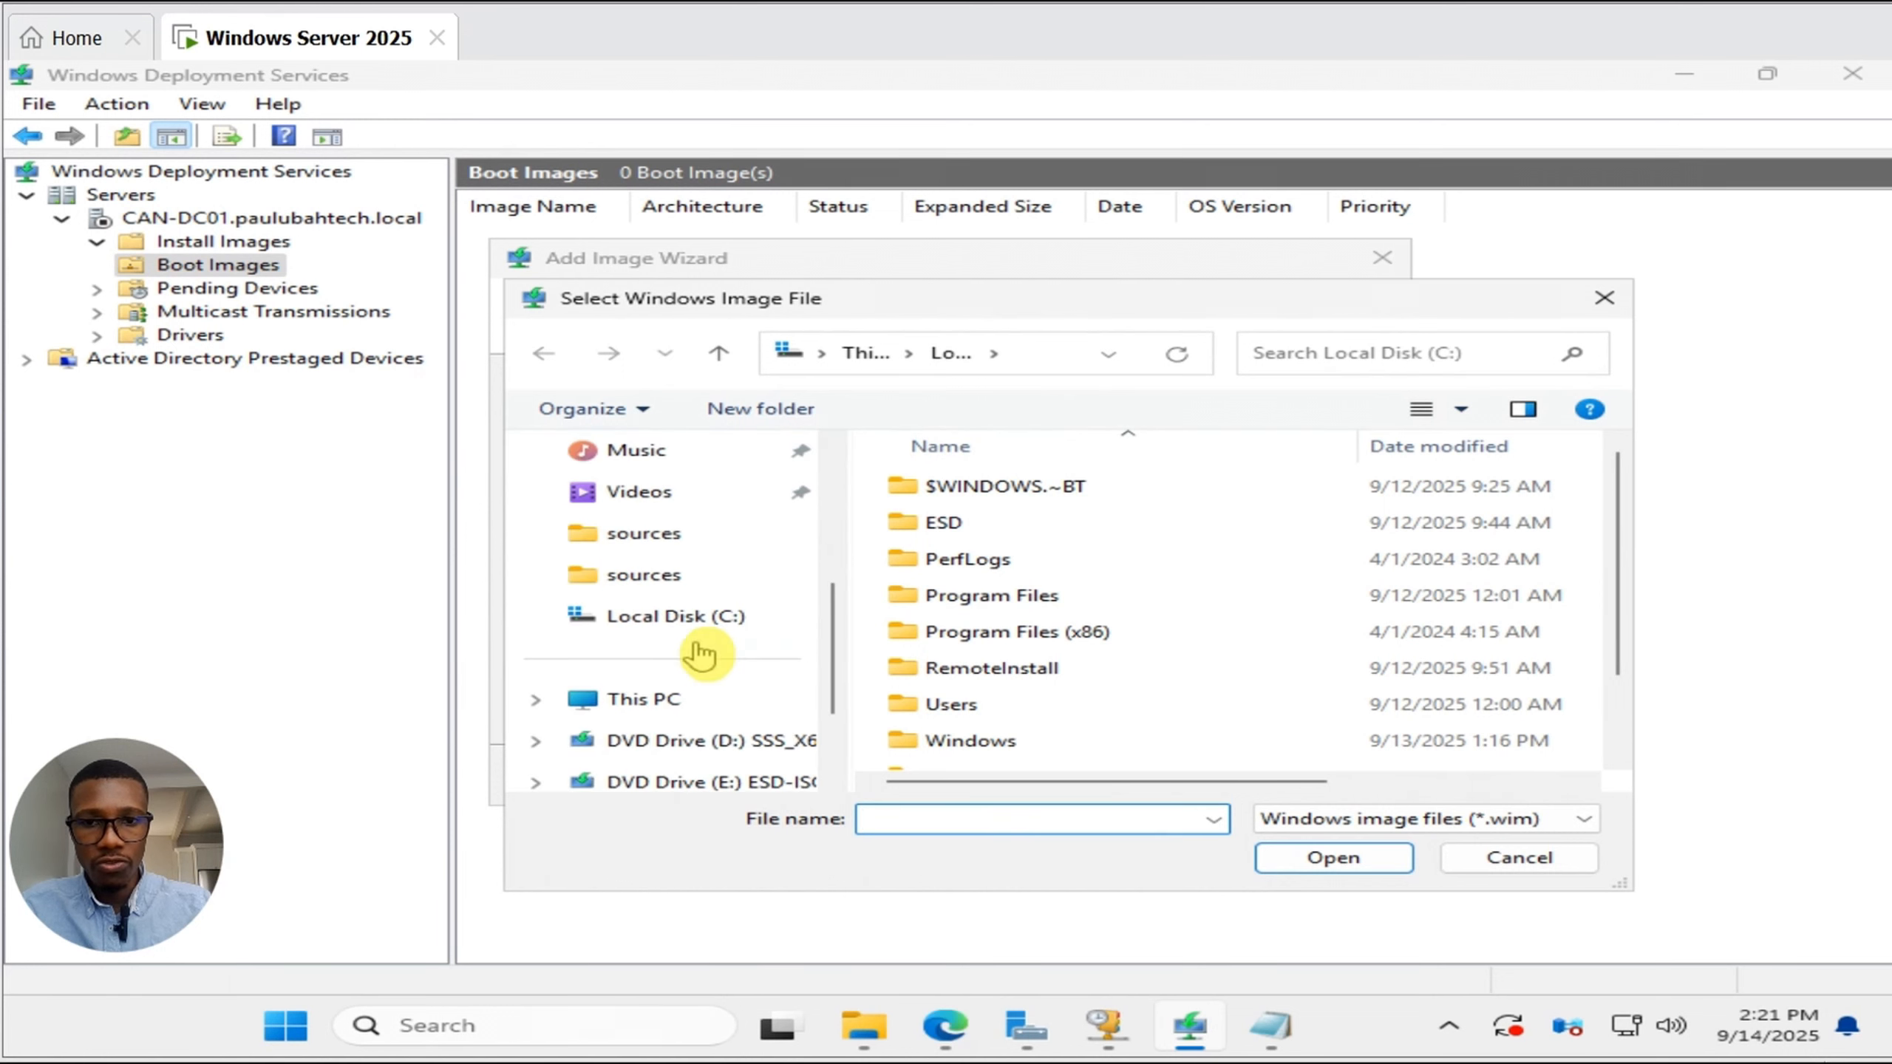
click(727, 623)
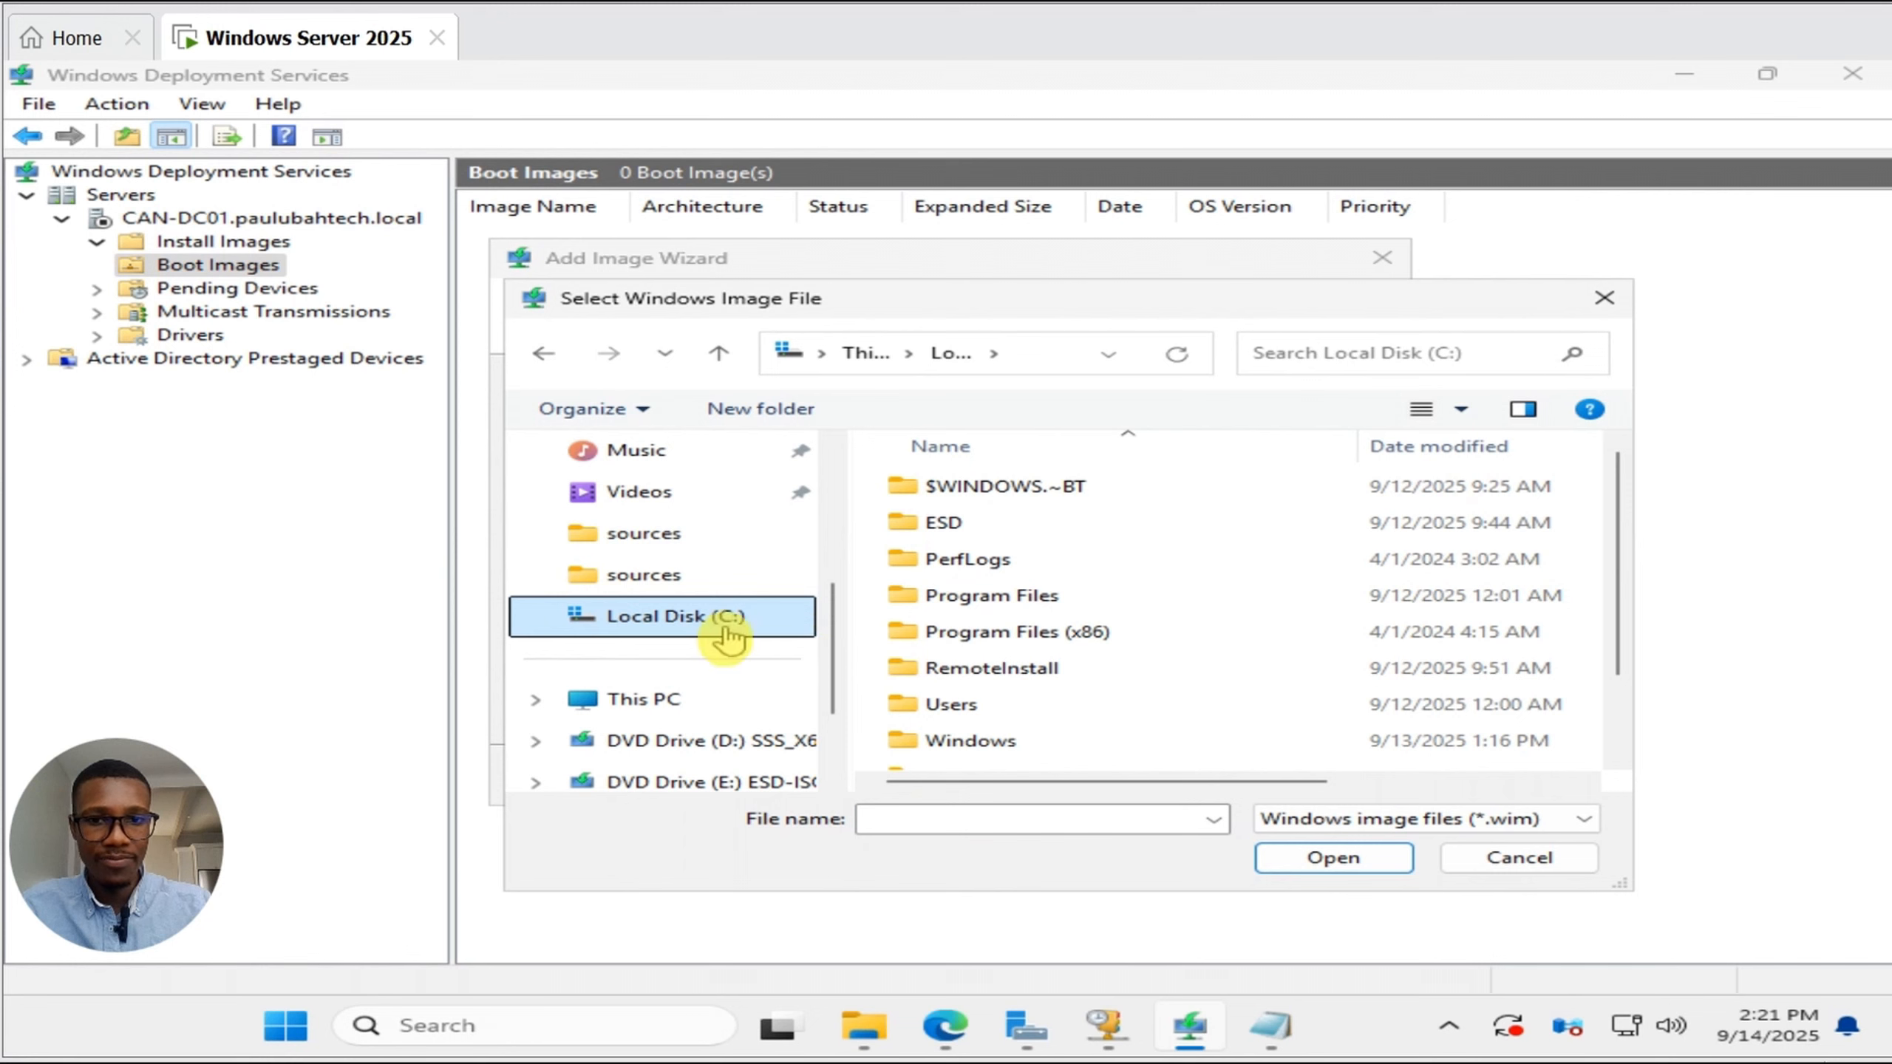
scroll(1095, 663, down, 2)
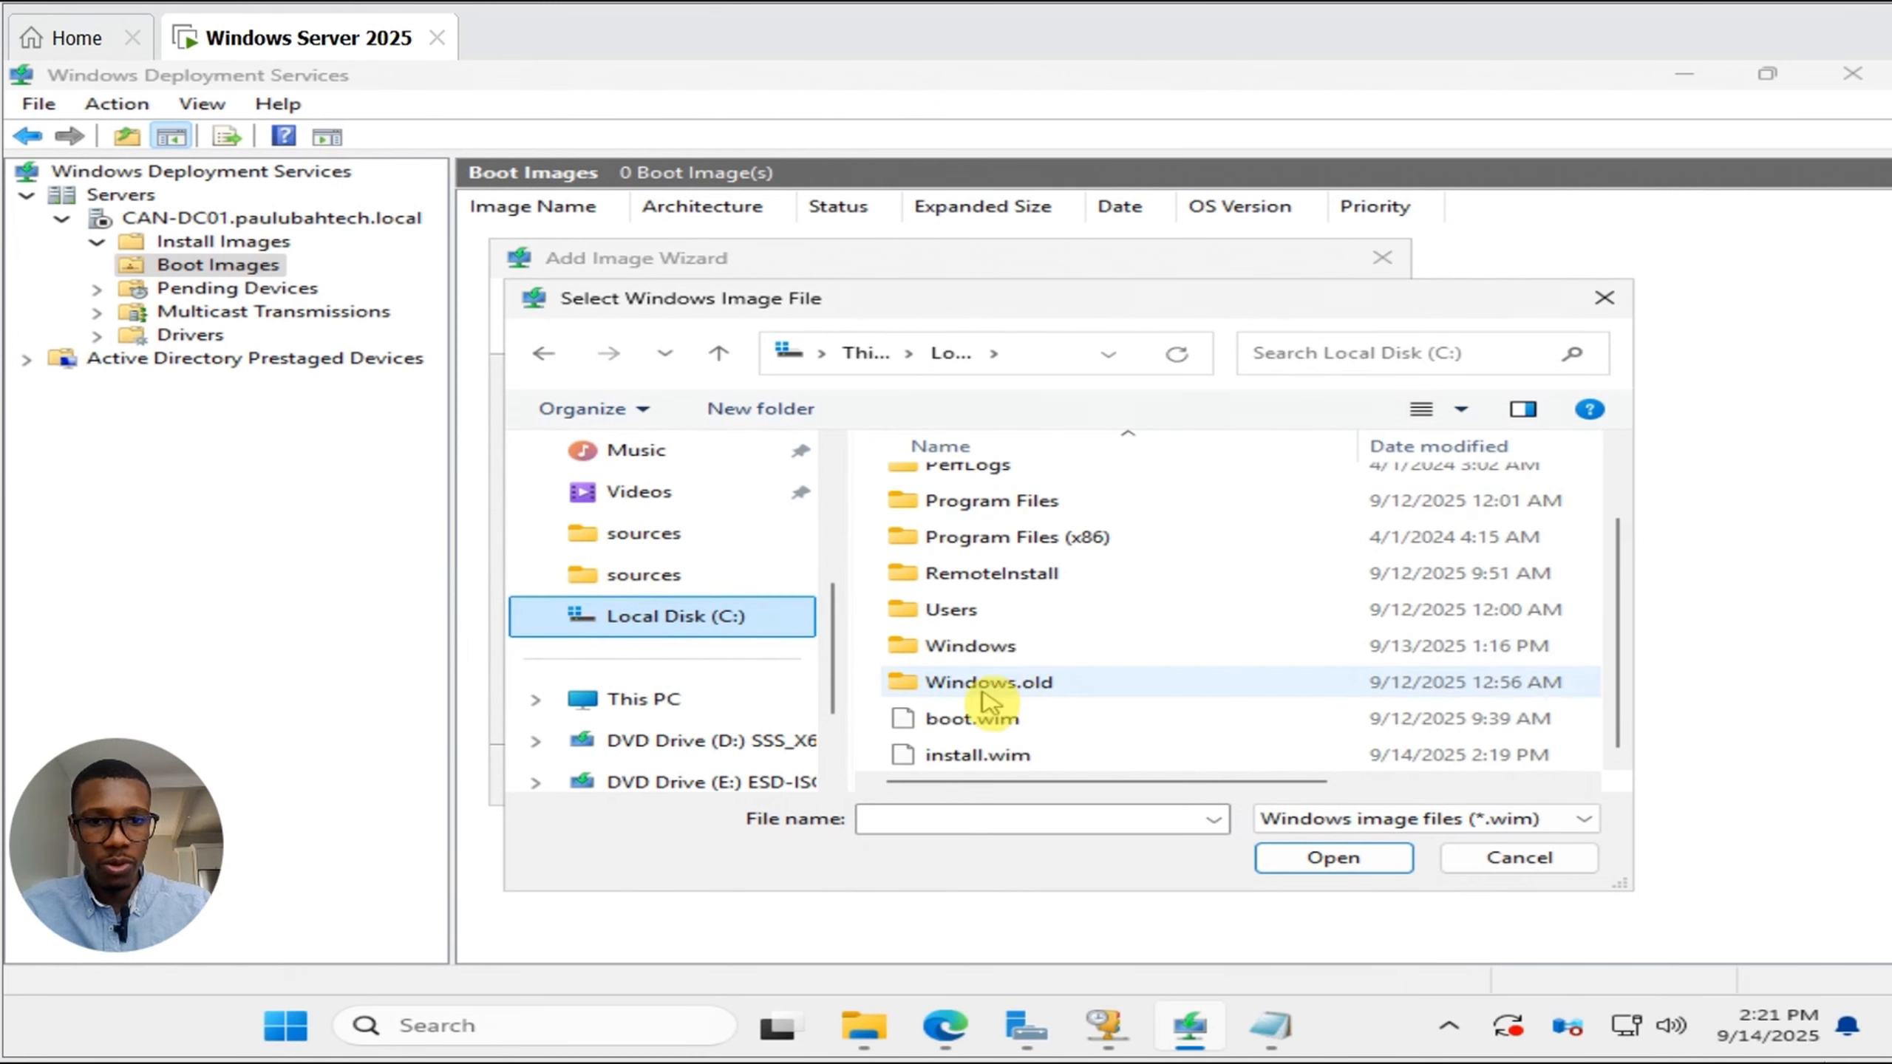
click(974, 722)
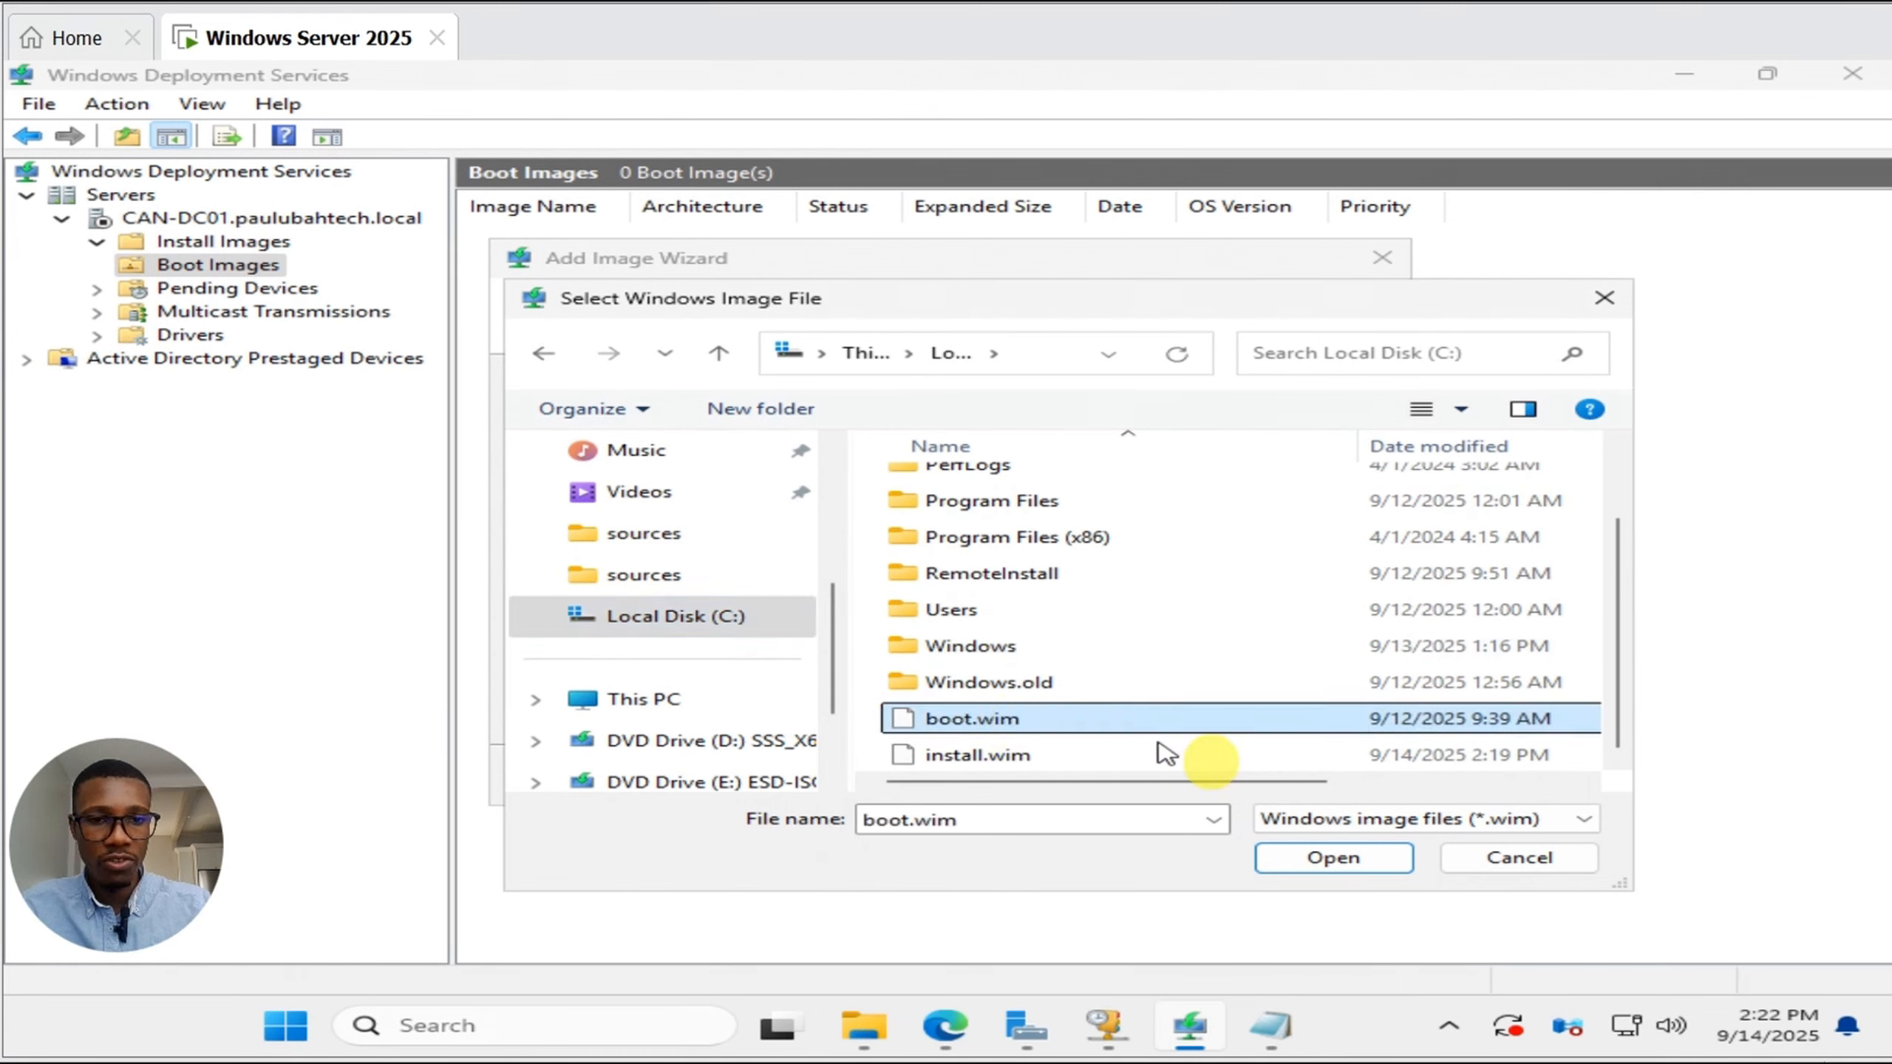
click(1333, 858)
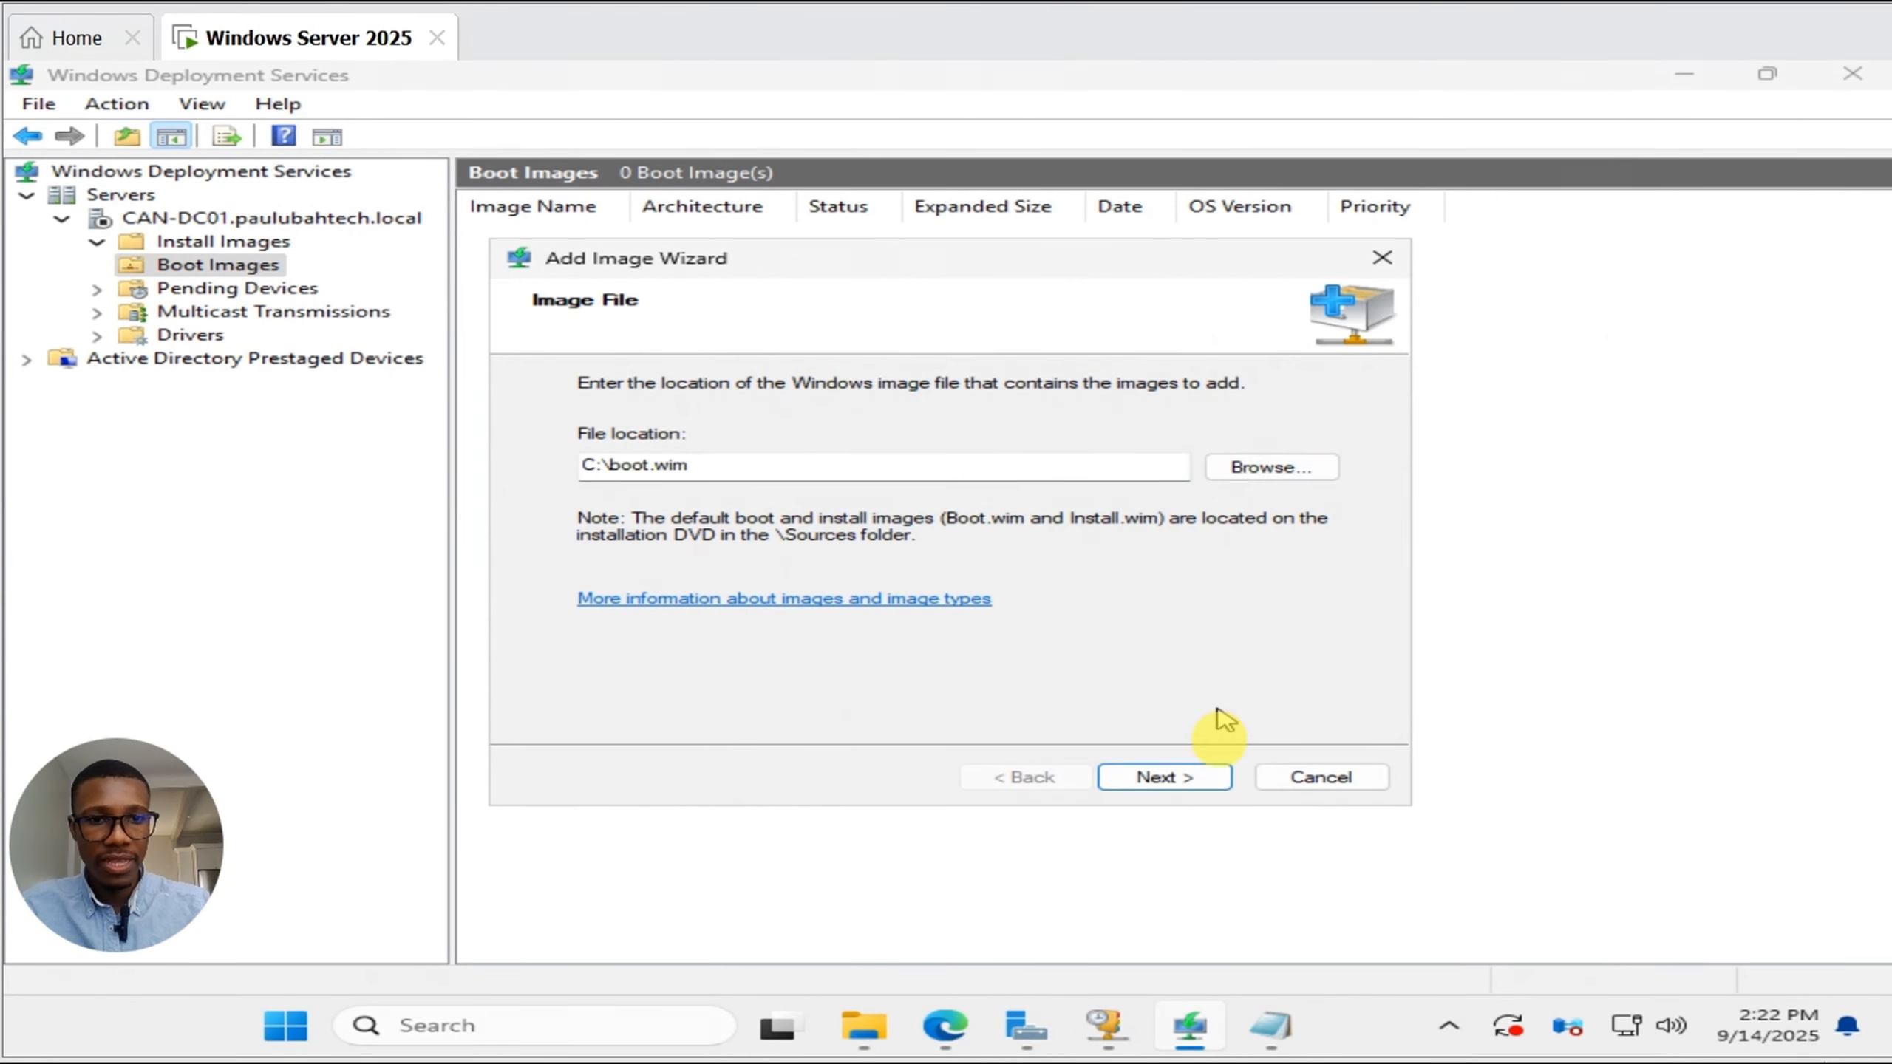
- Name the boot image 'Windows 10 Boot' and complete the Add Image Wizard
click(1166, 777)
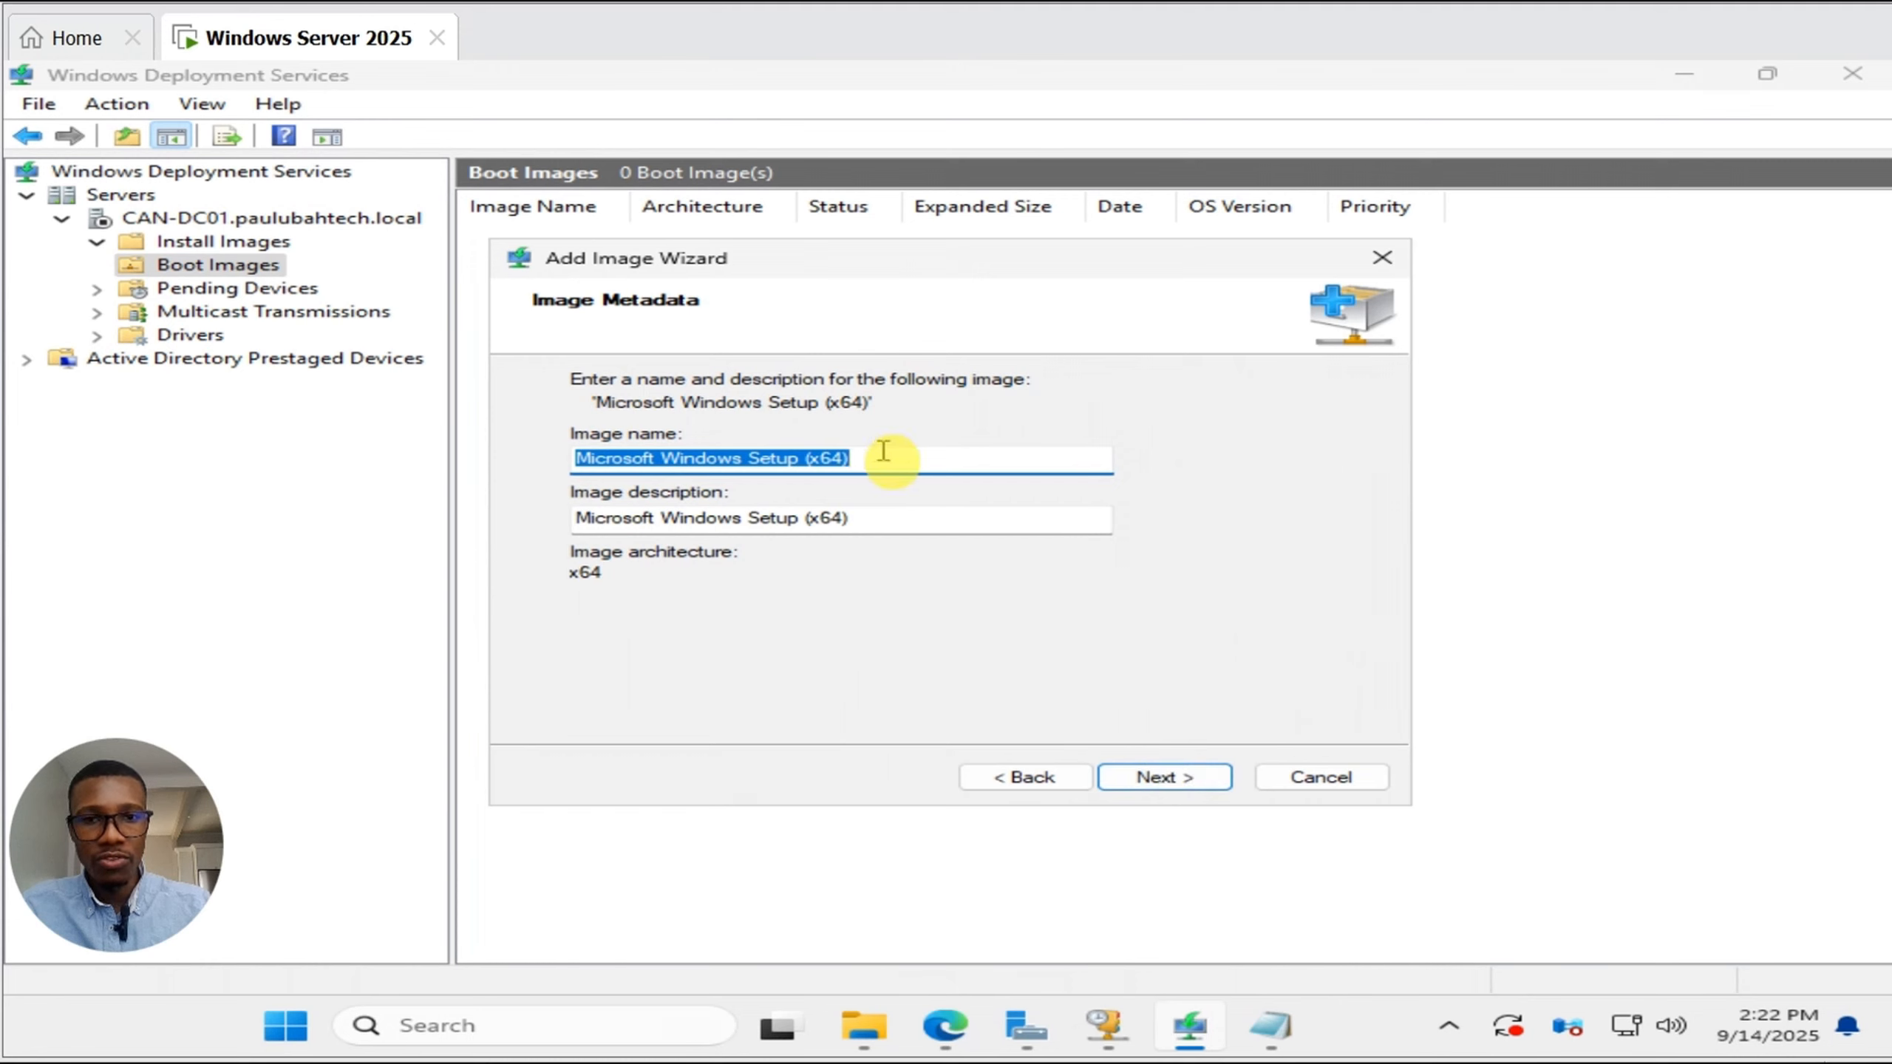
key(BackSpace)
text(W)
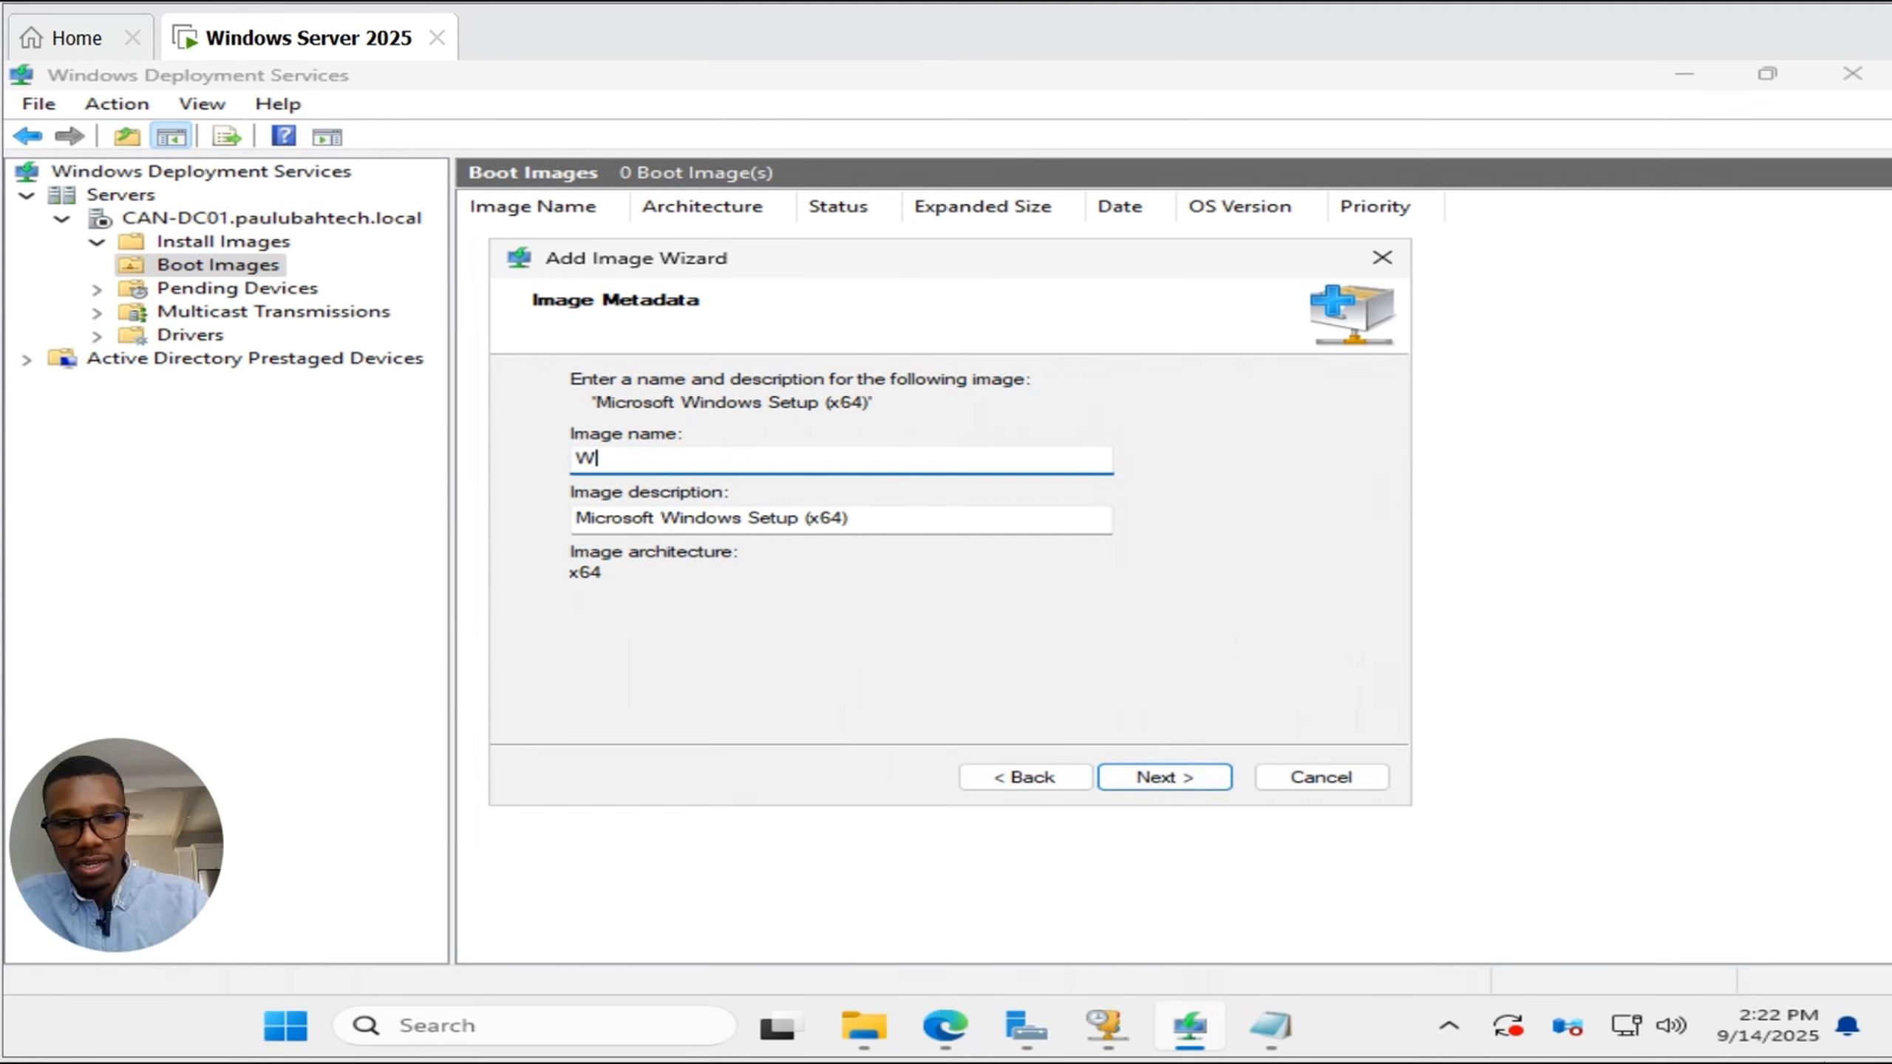
text(indows 10)
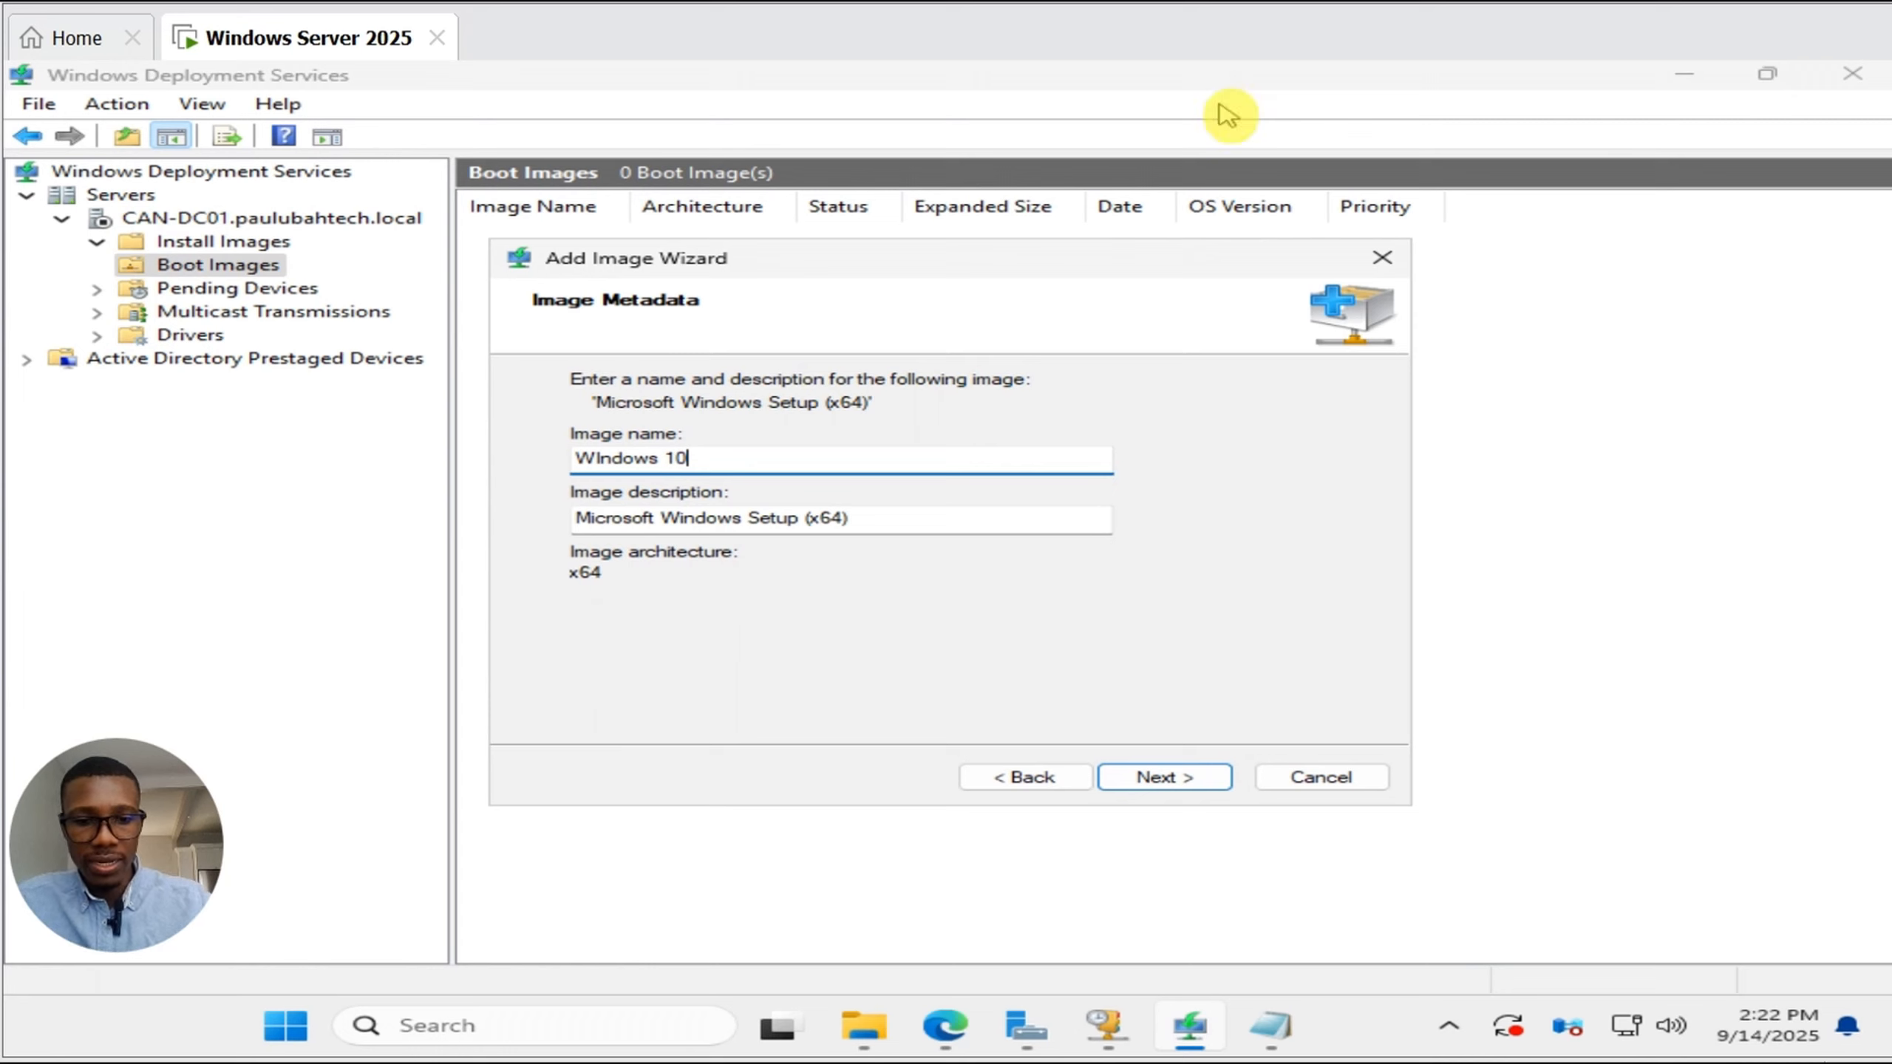
text( Boo)
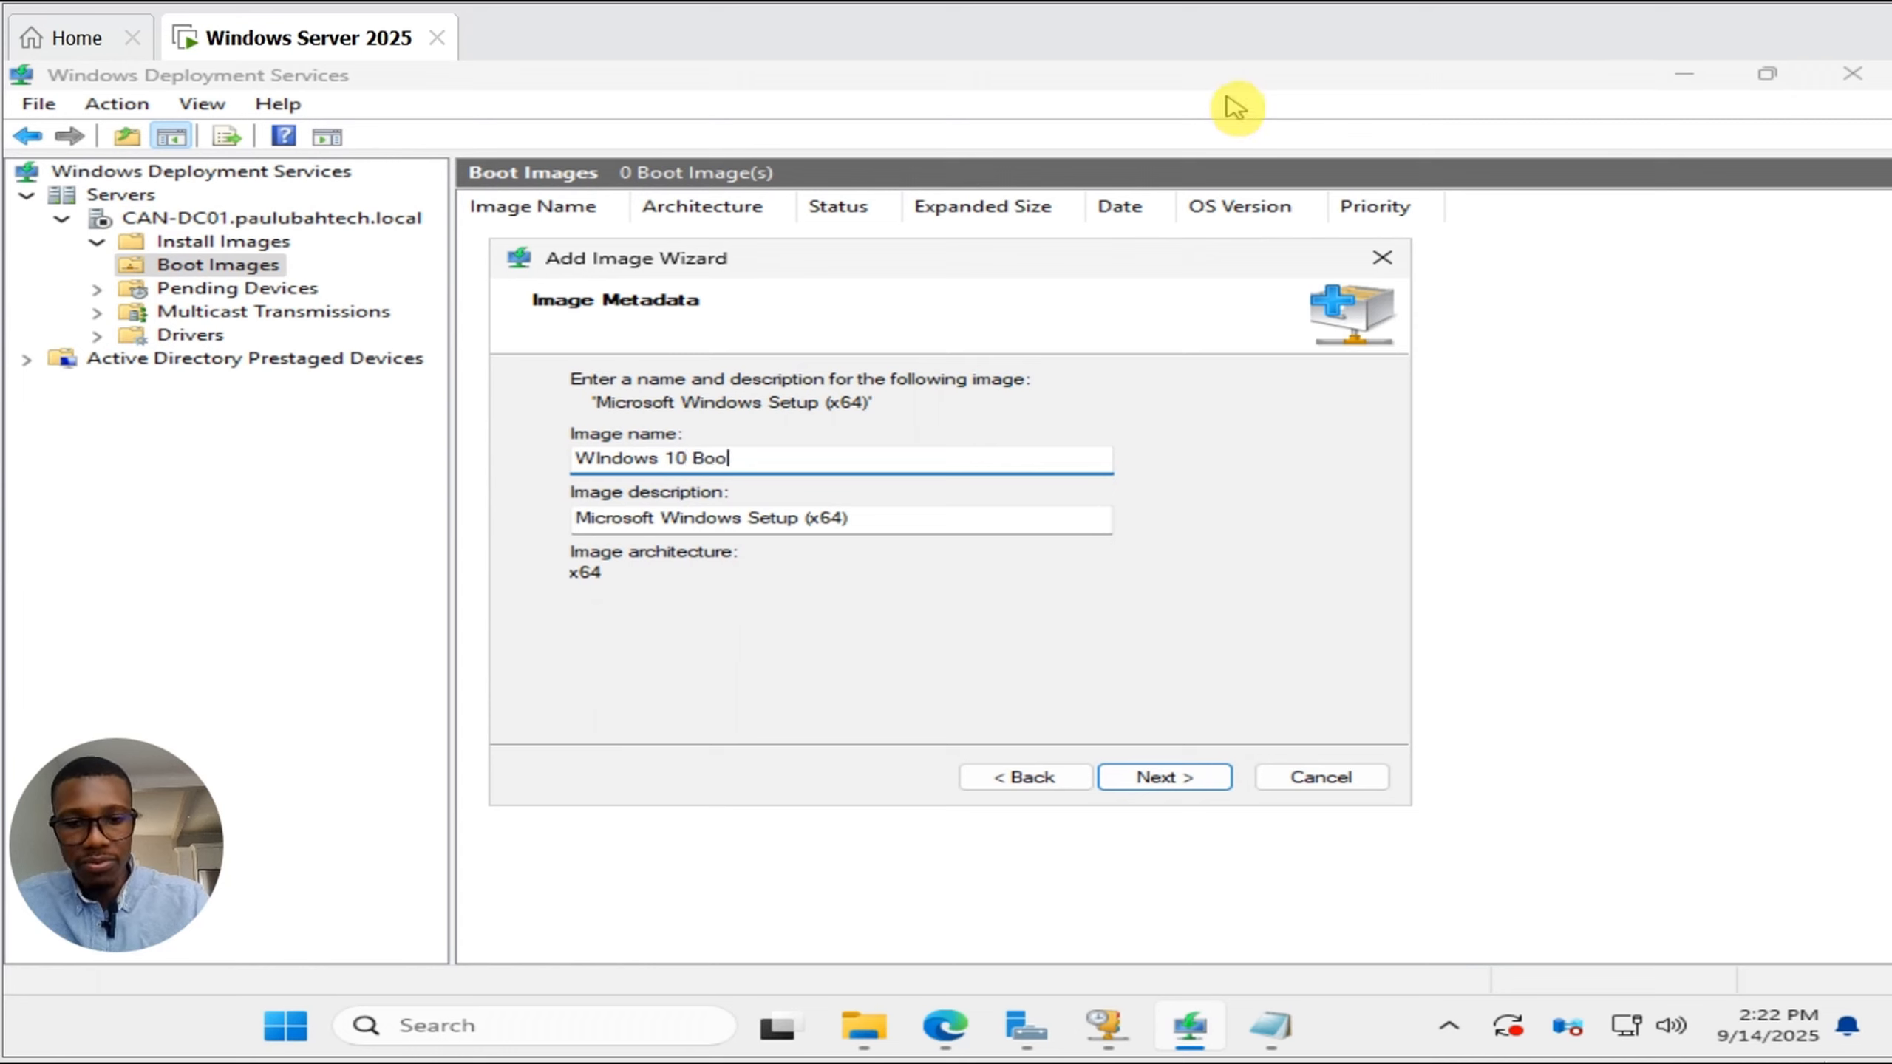
text(t)
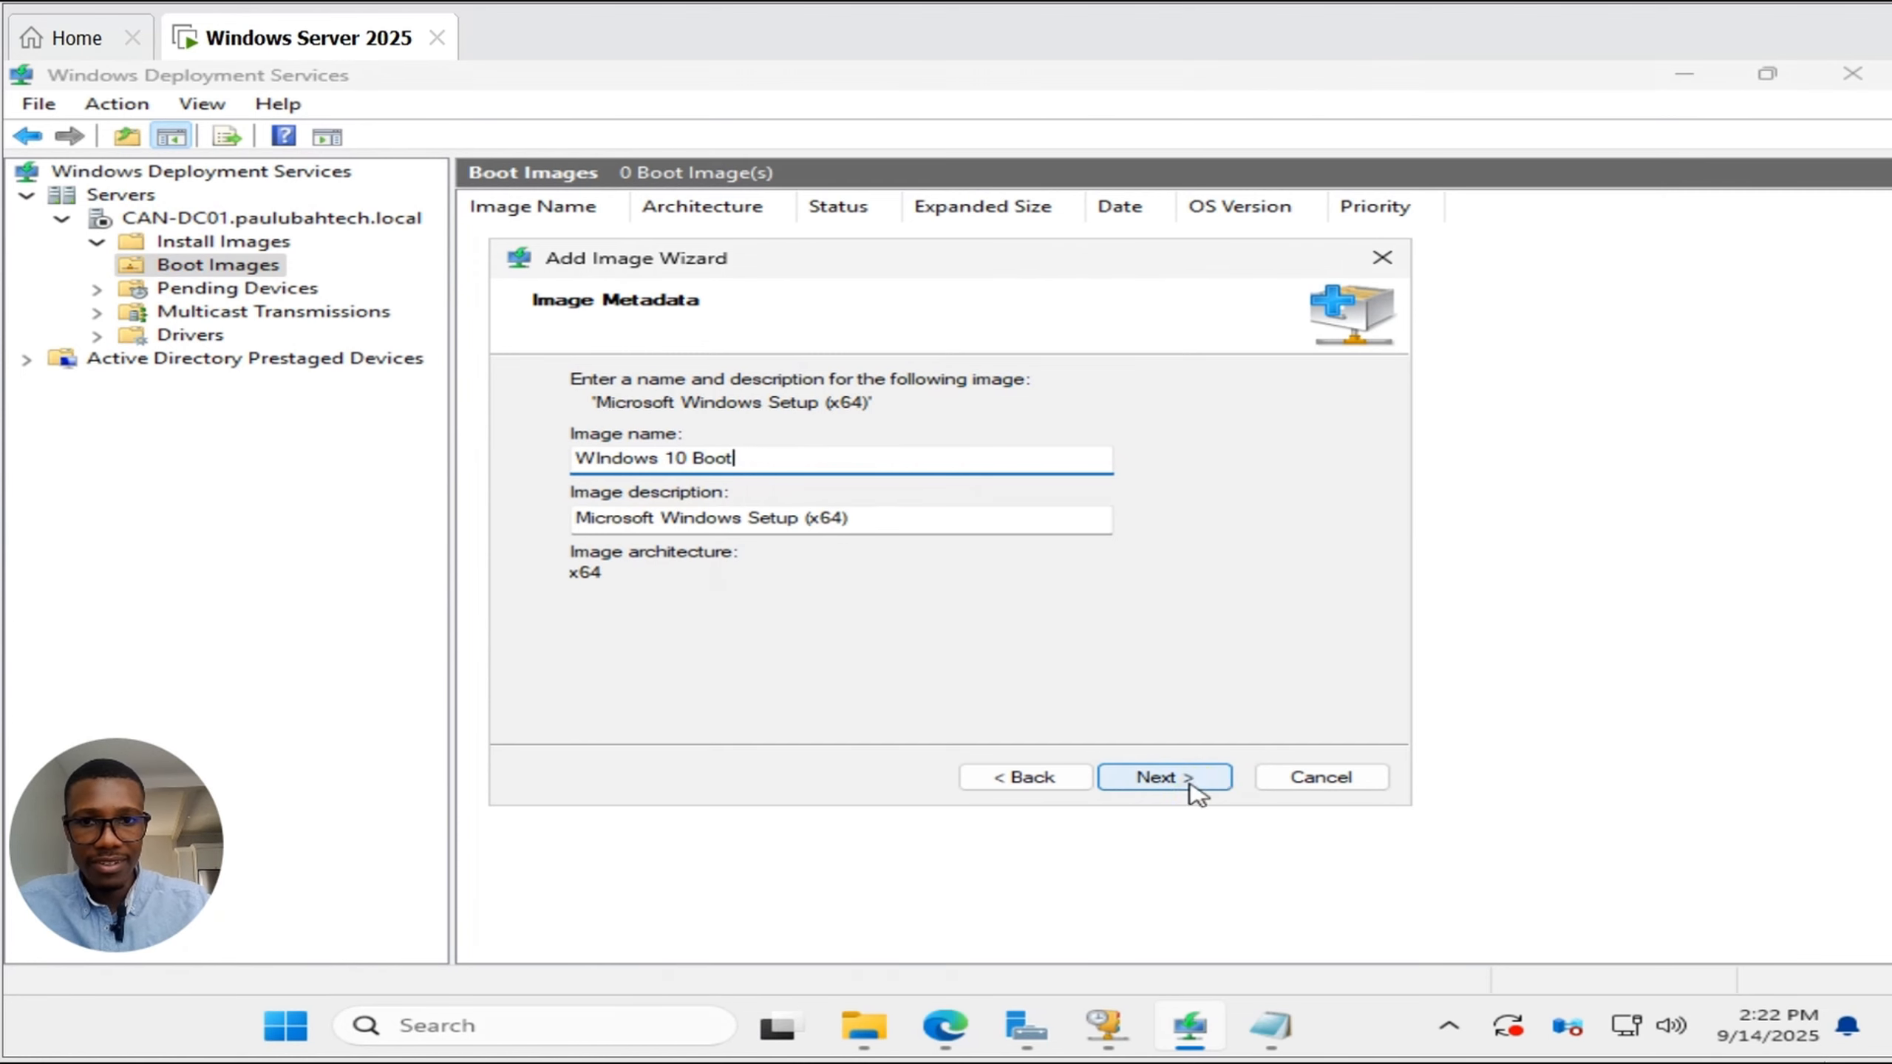
click(1162, 778)
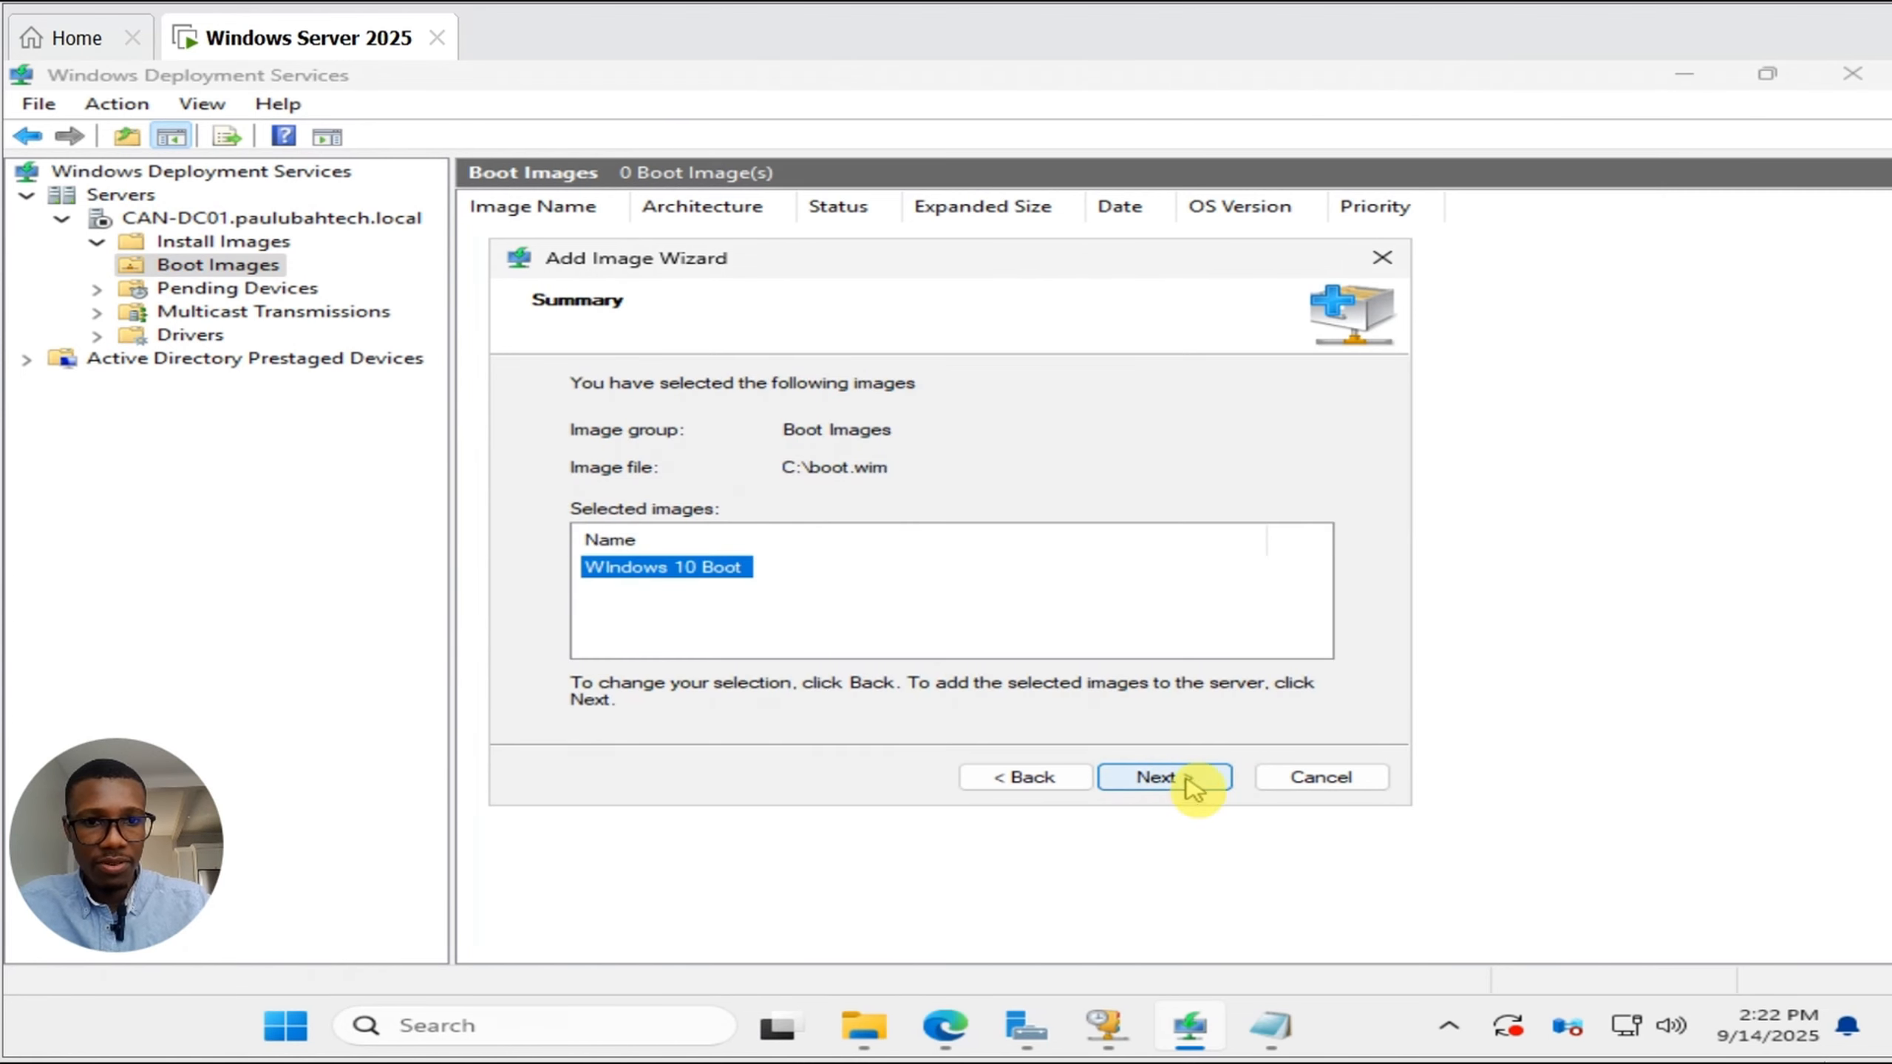
click(1191, 781)
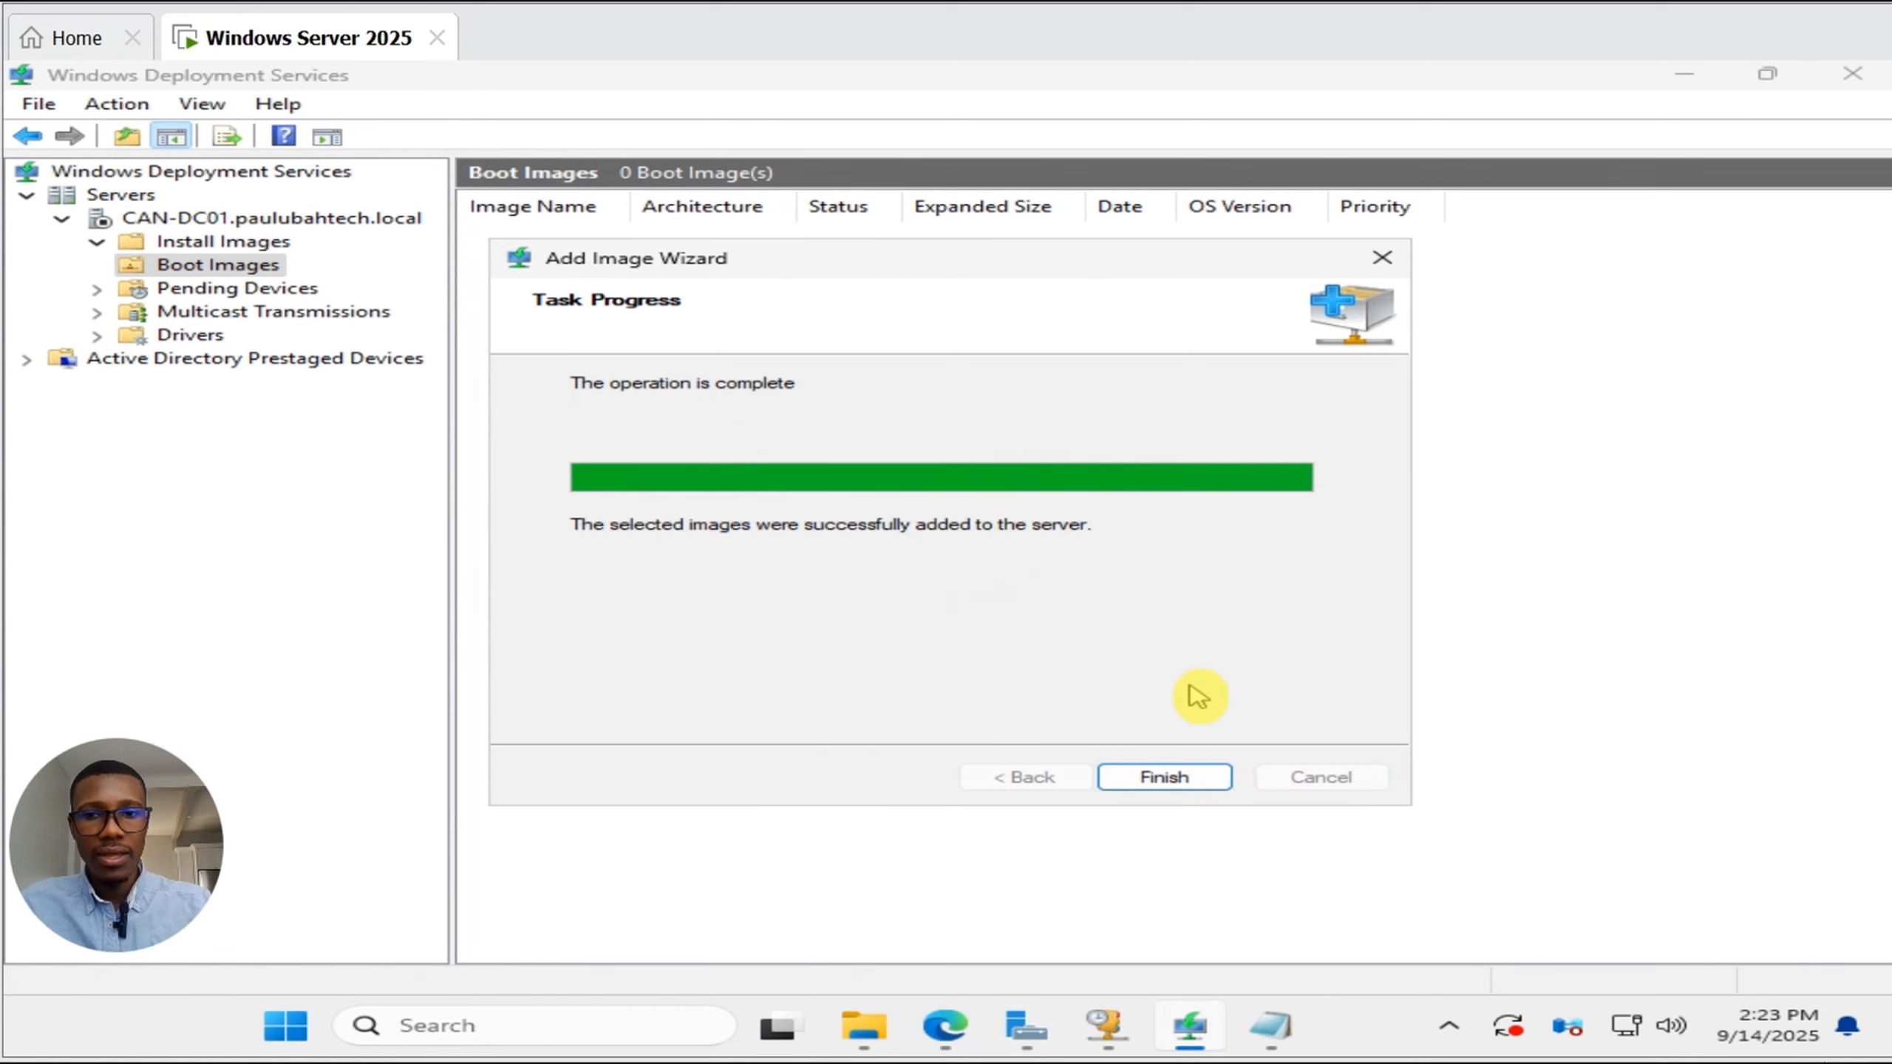
click(1208, 789)
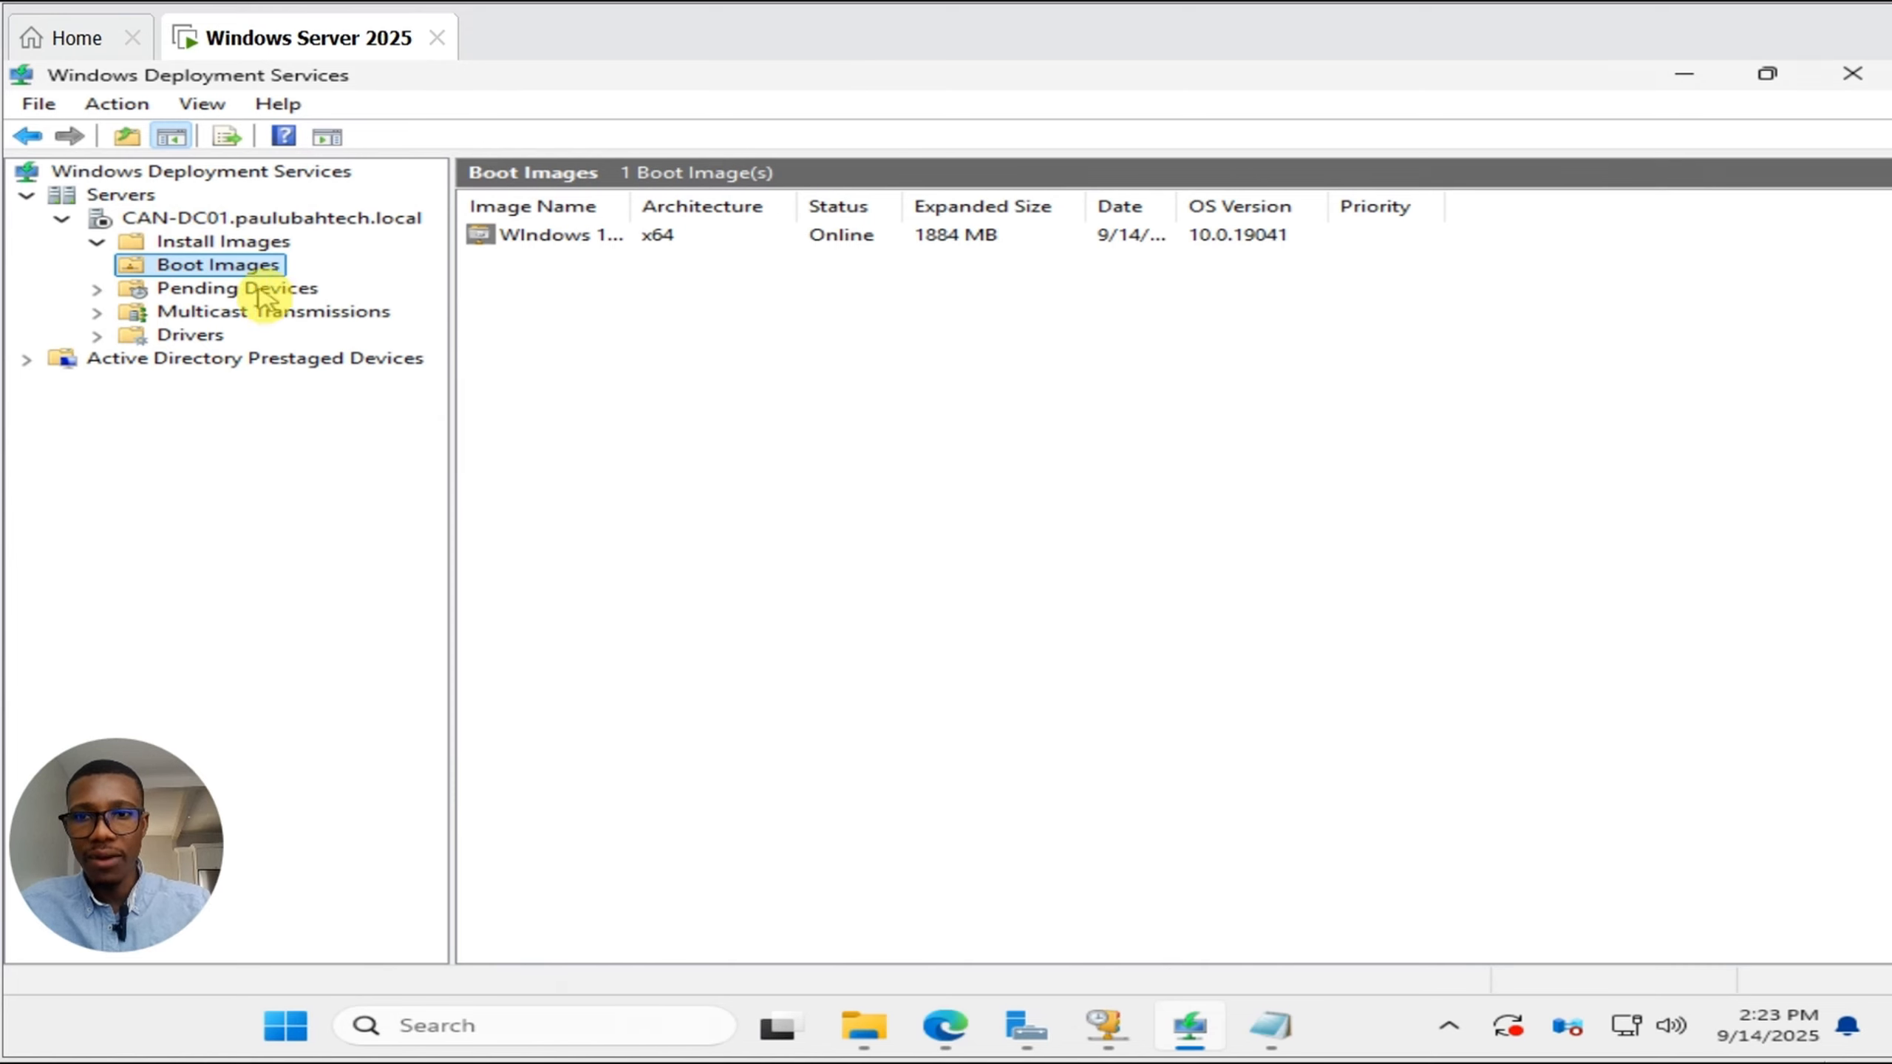
- Start adding an install image in a new image group named WINDOWS 10 PRO
click(244, 243)
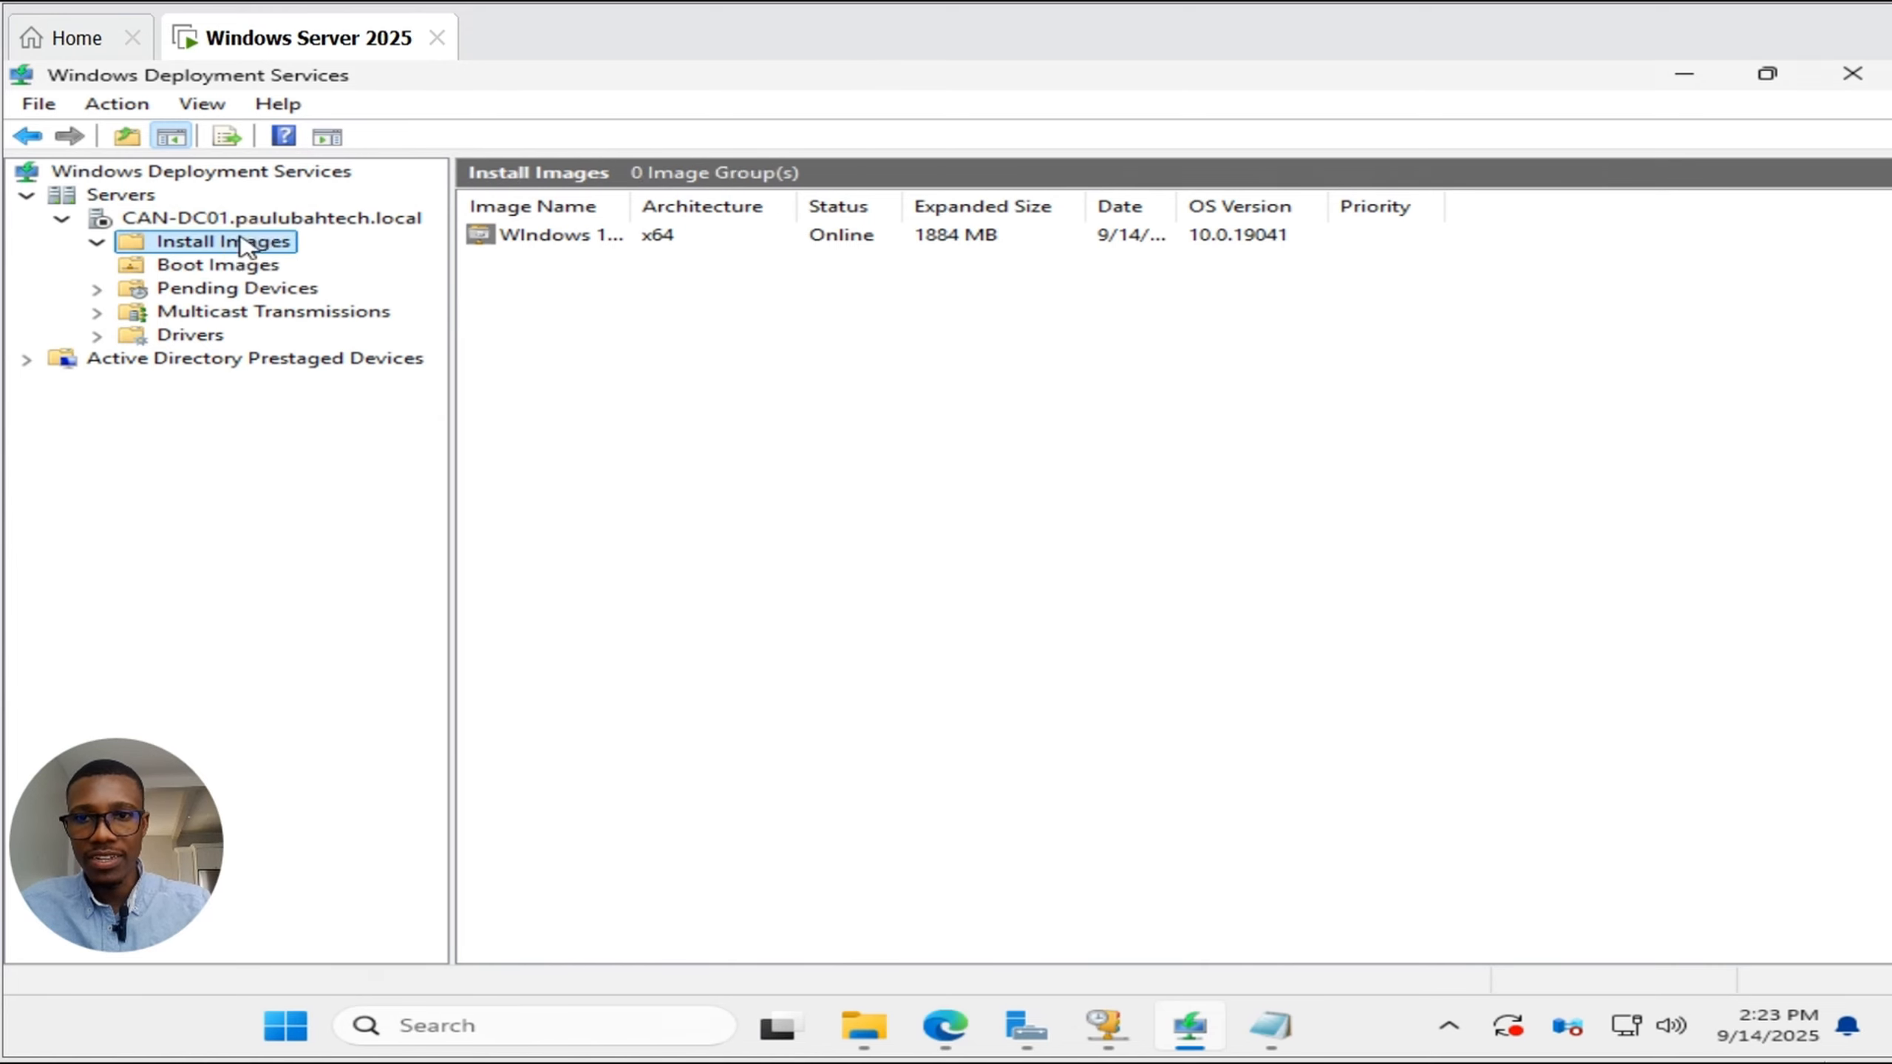
right_click(231, 250)
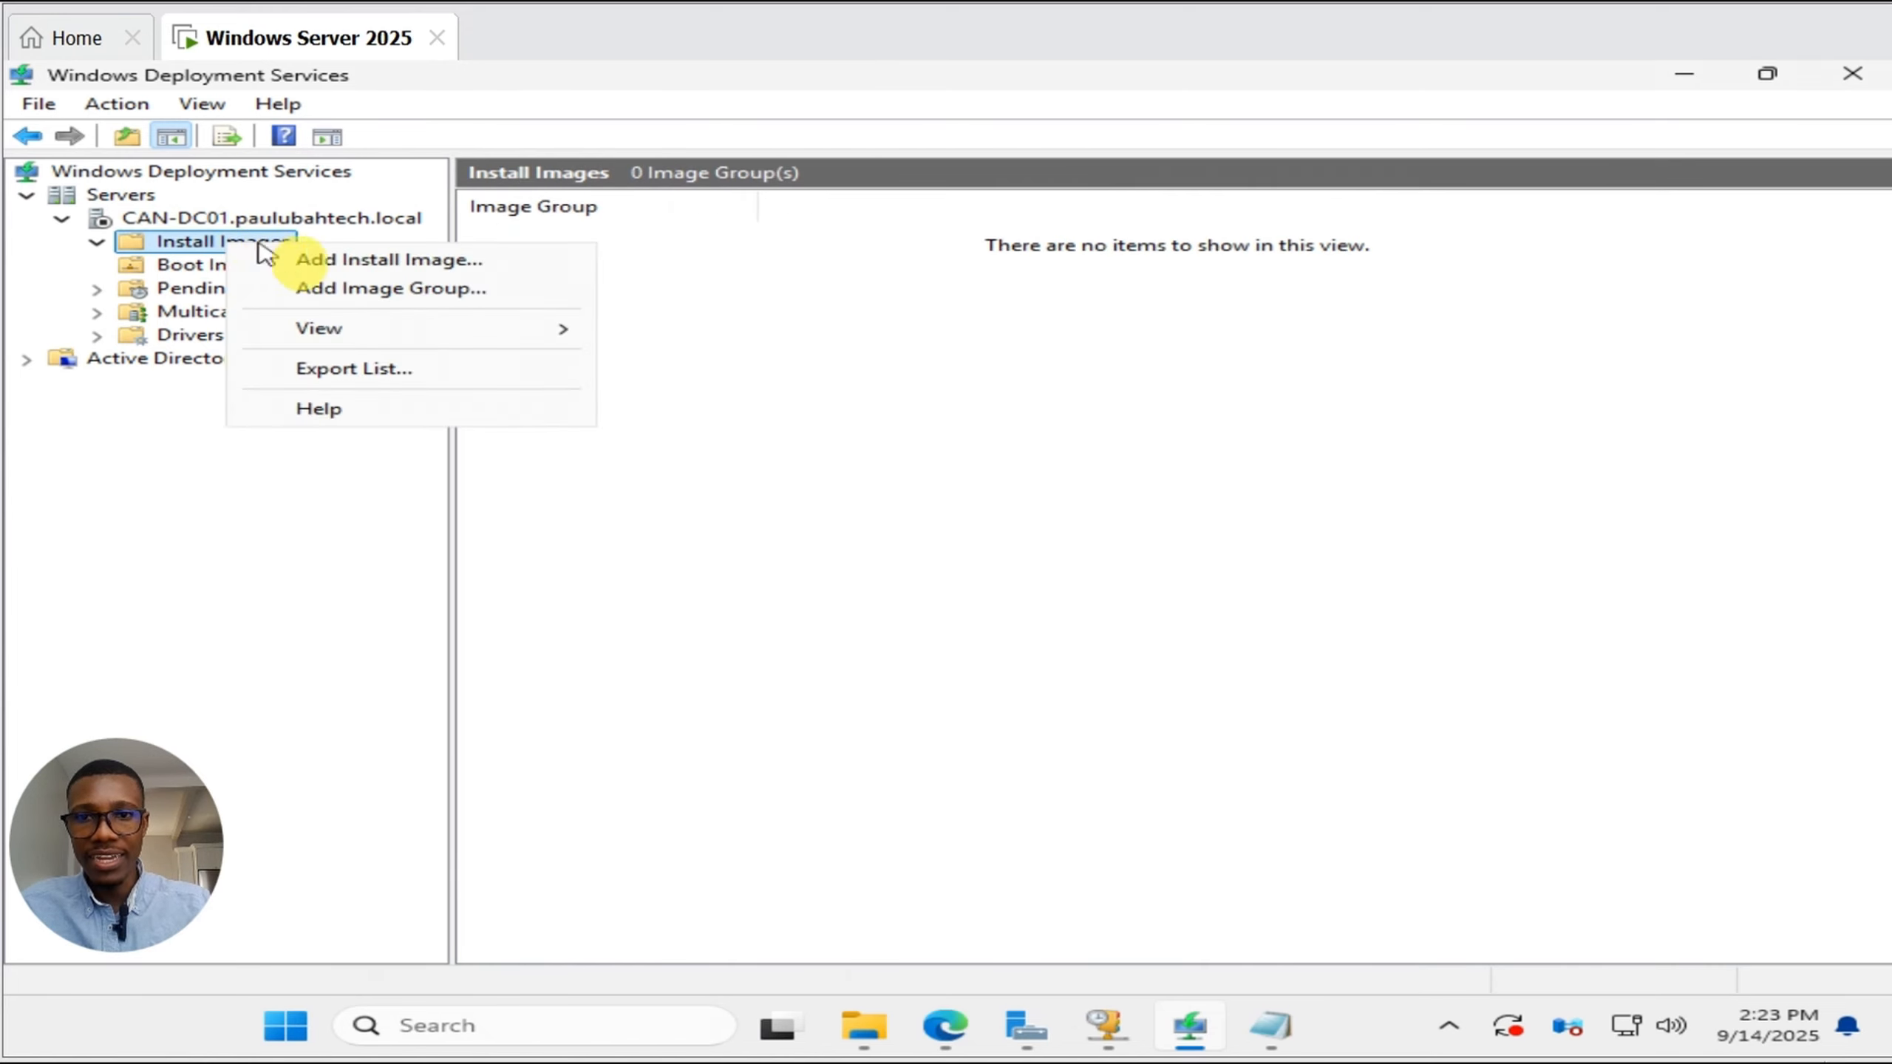
click(356, 259)
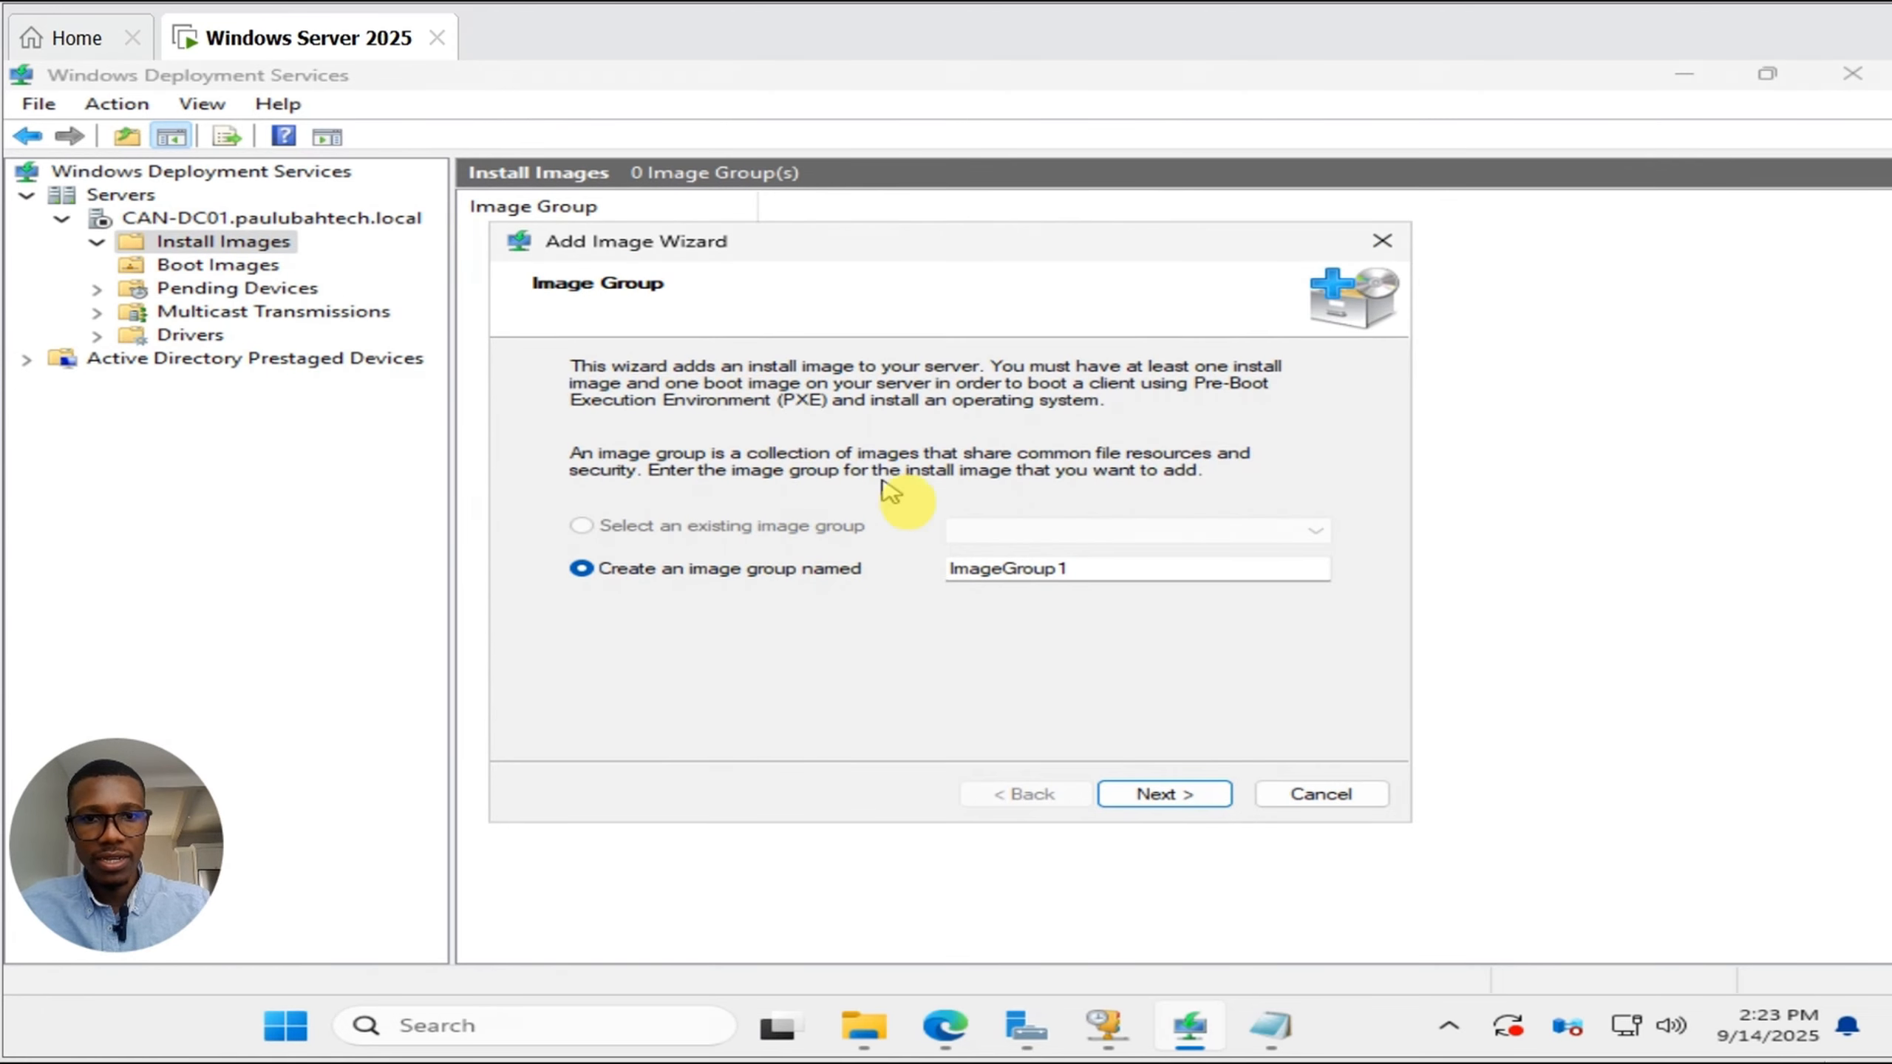
drag(1100, 573, 924, 566)
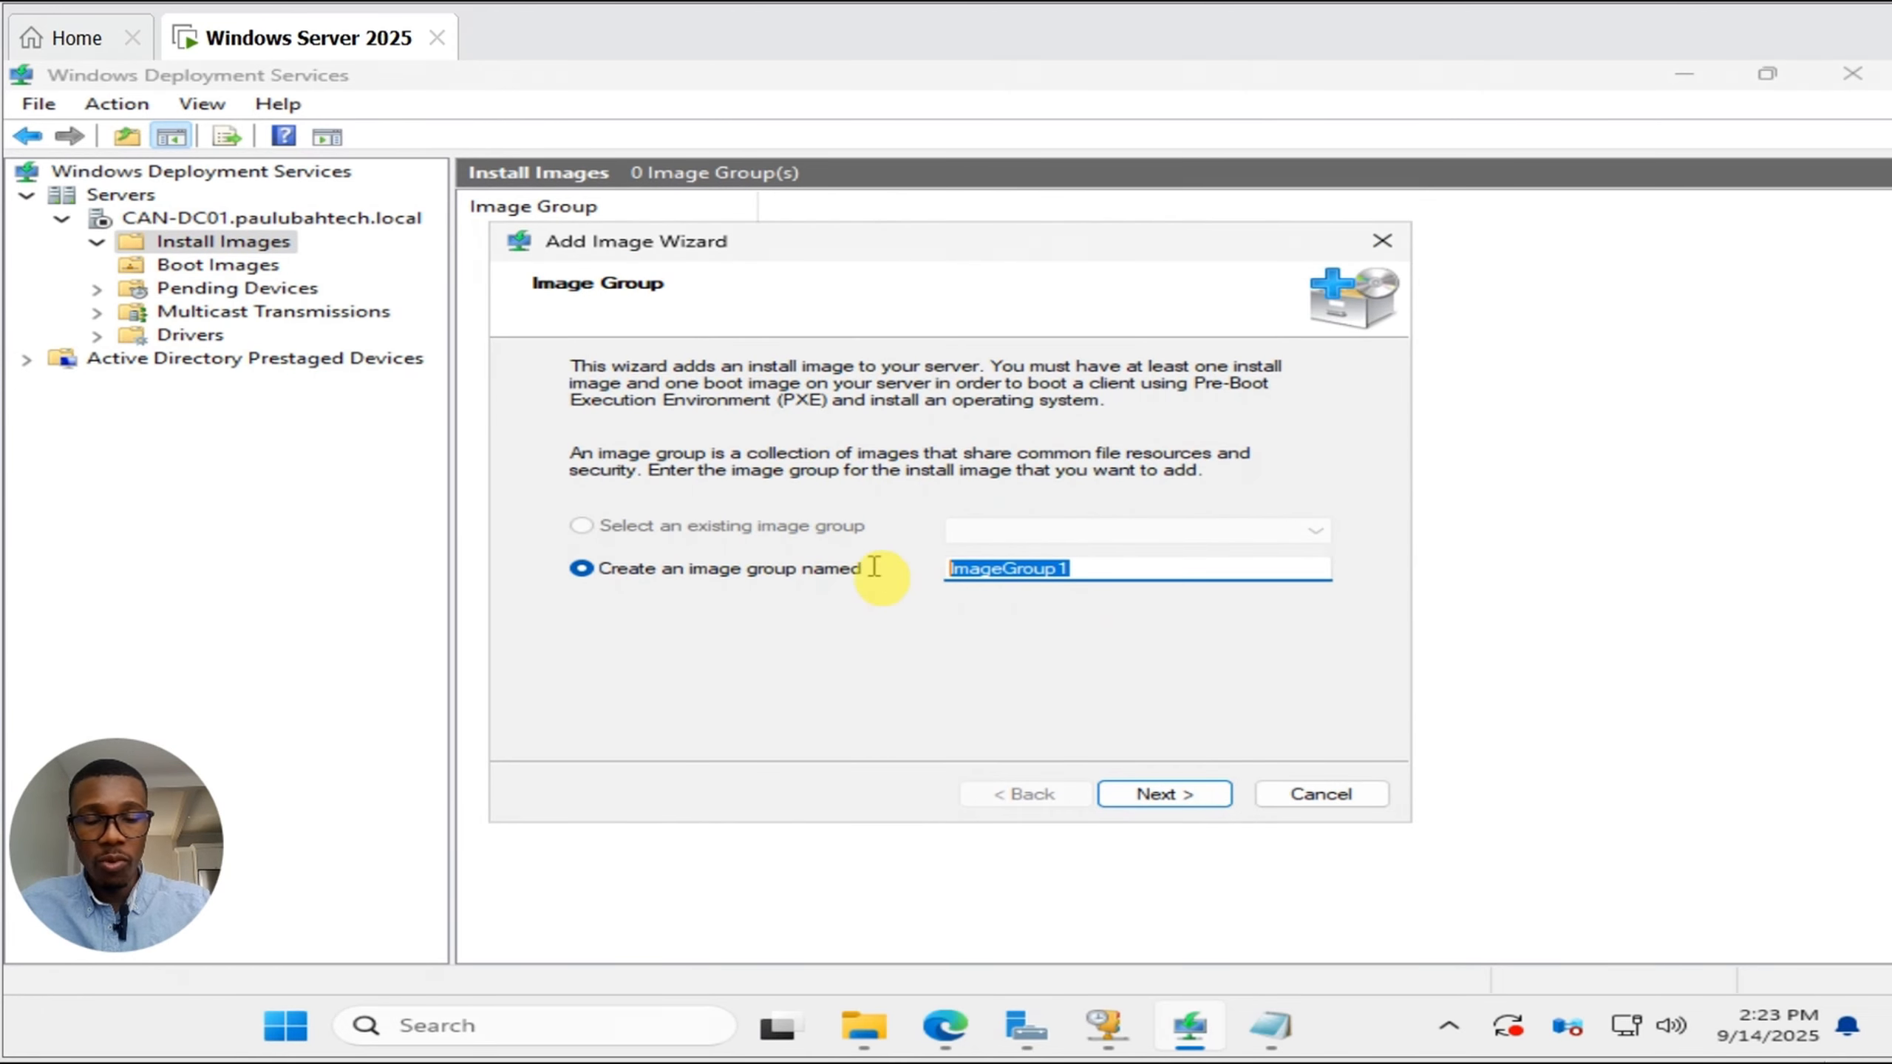
text(WINDOWS 10 PRO)
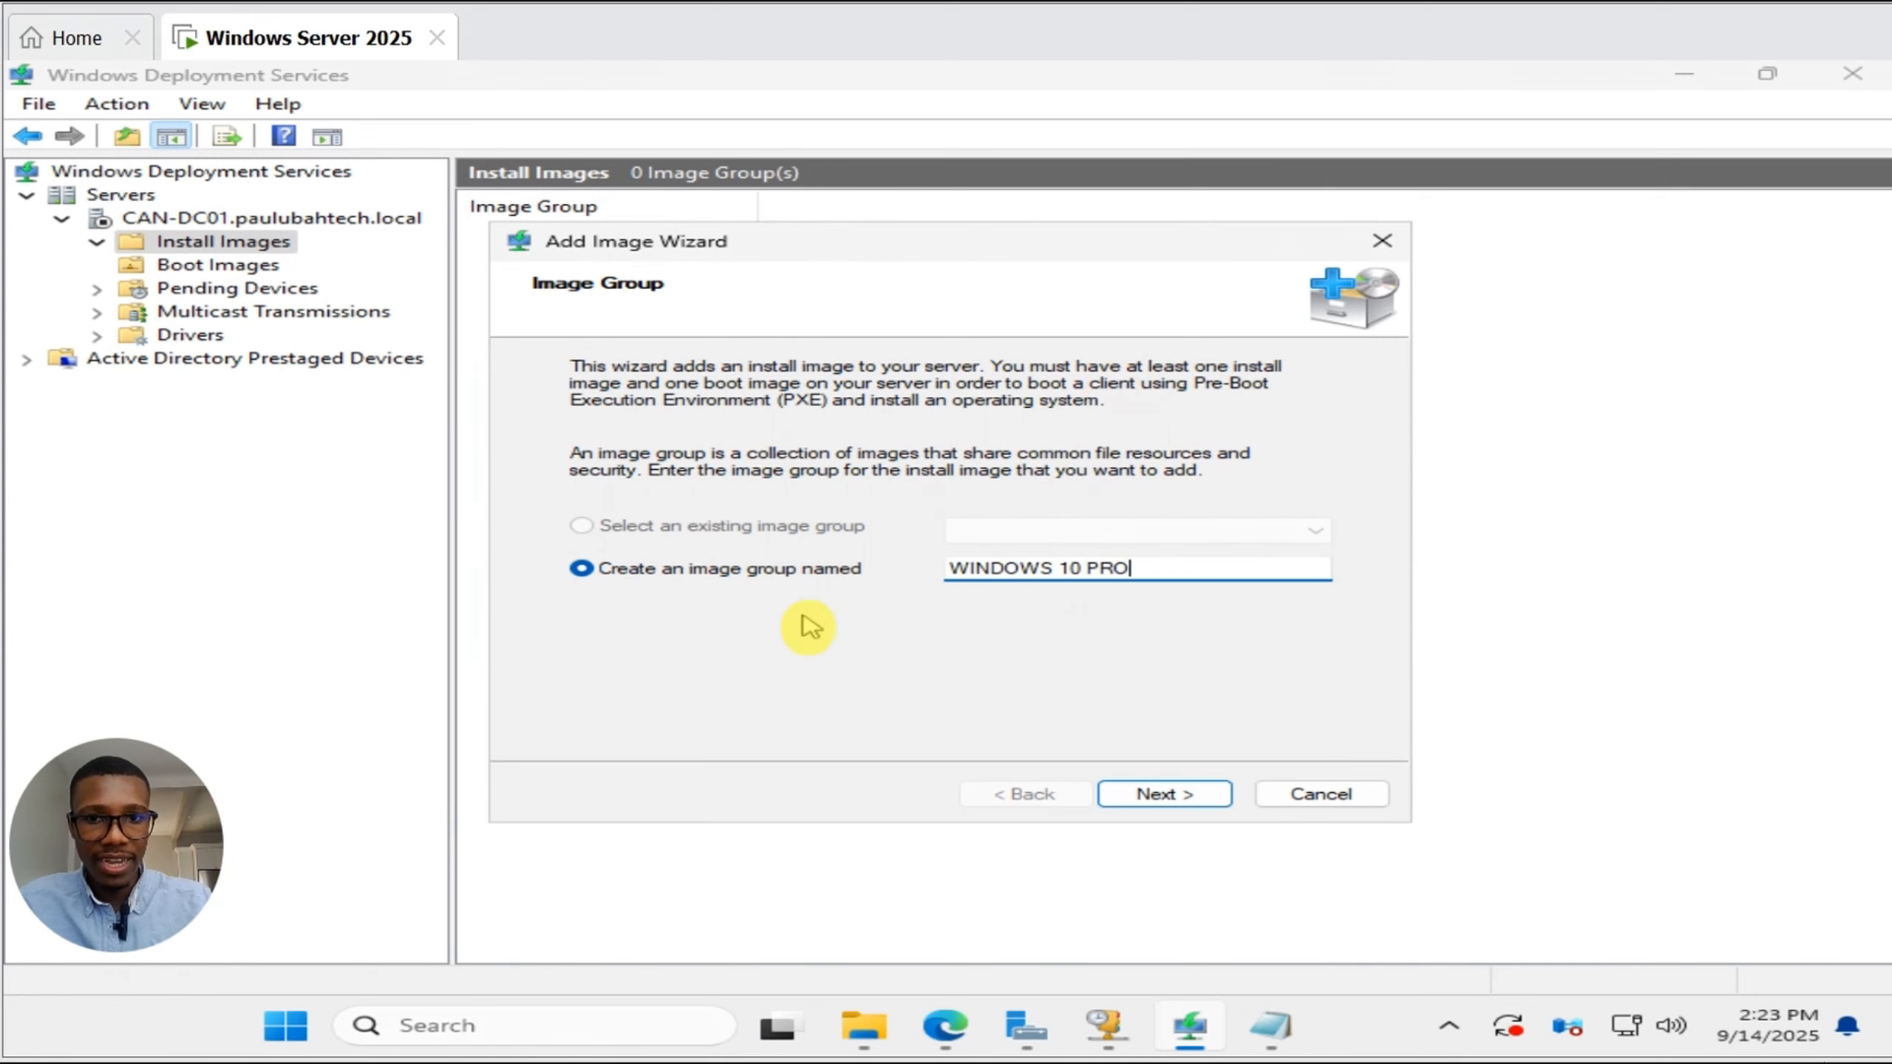
click(1162, 794)
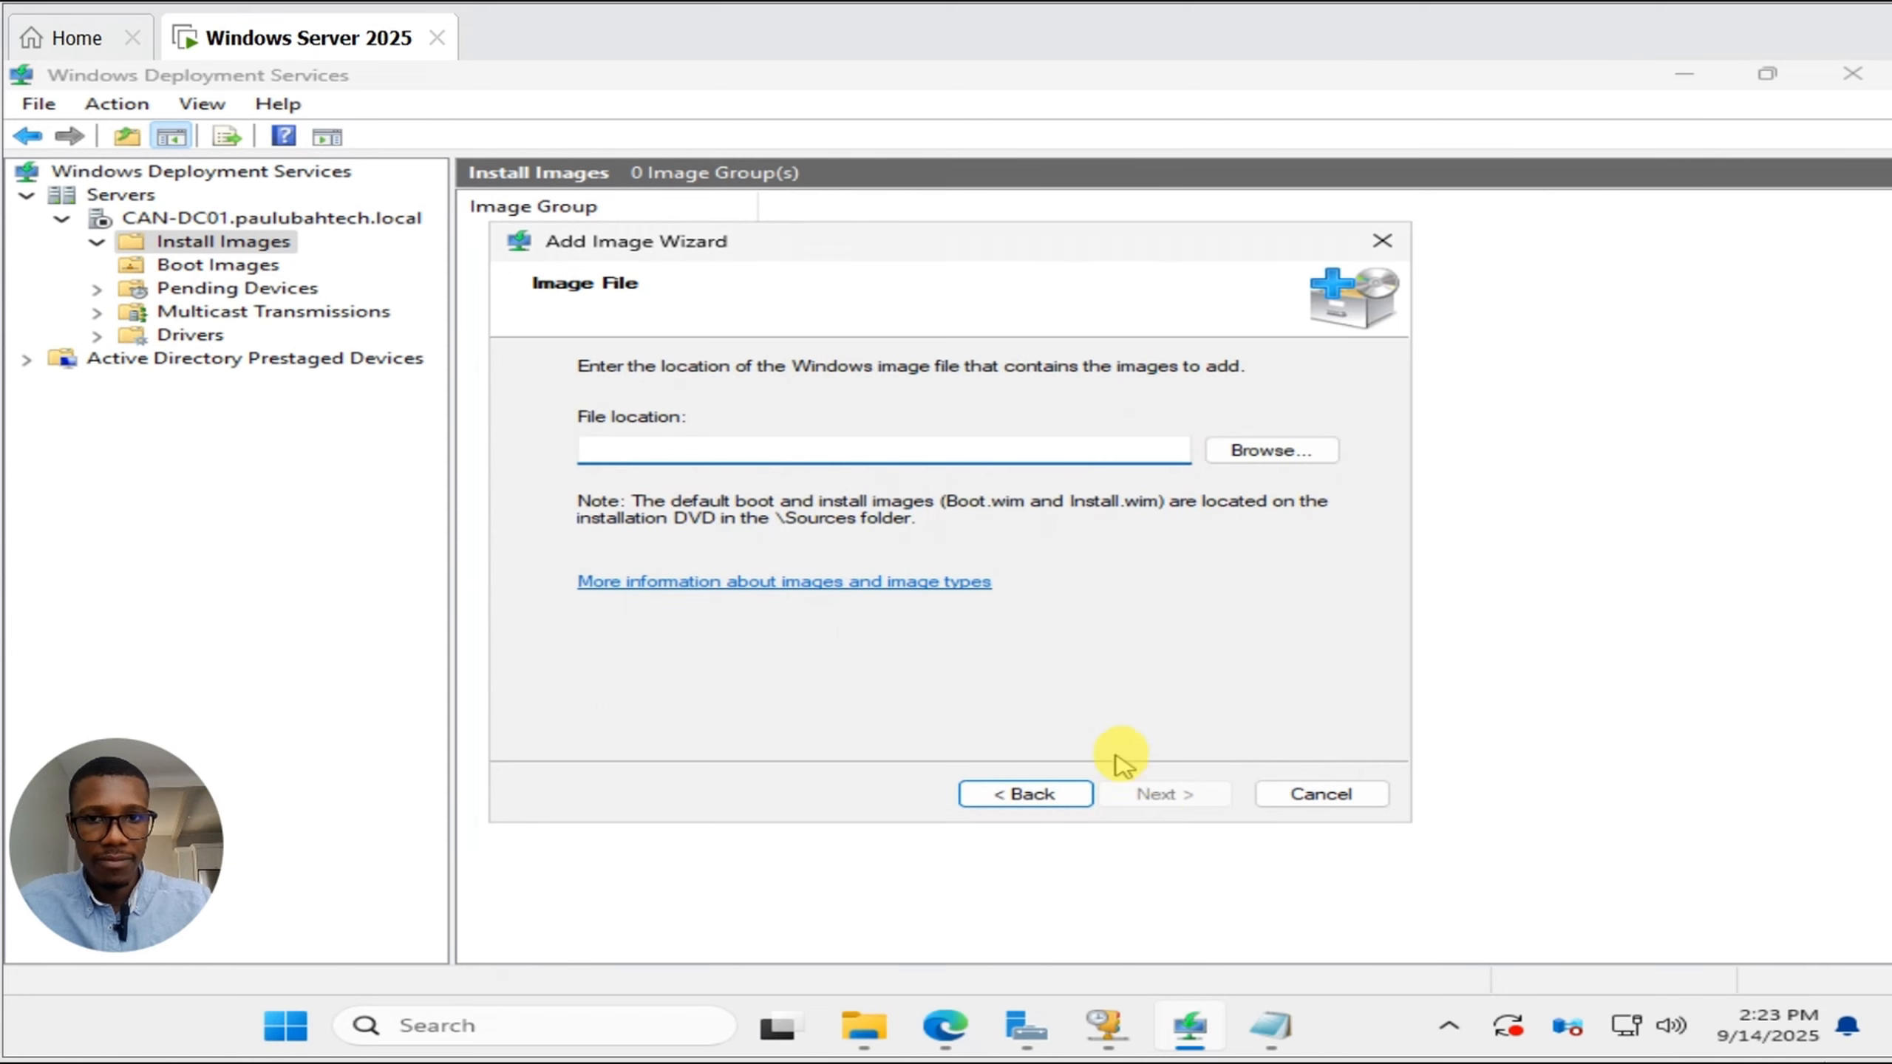
- Select C:\install.wim as the install image file
click(1271, 453)
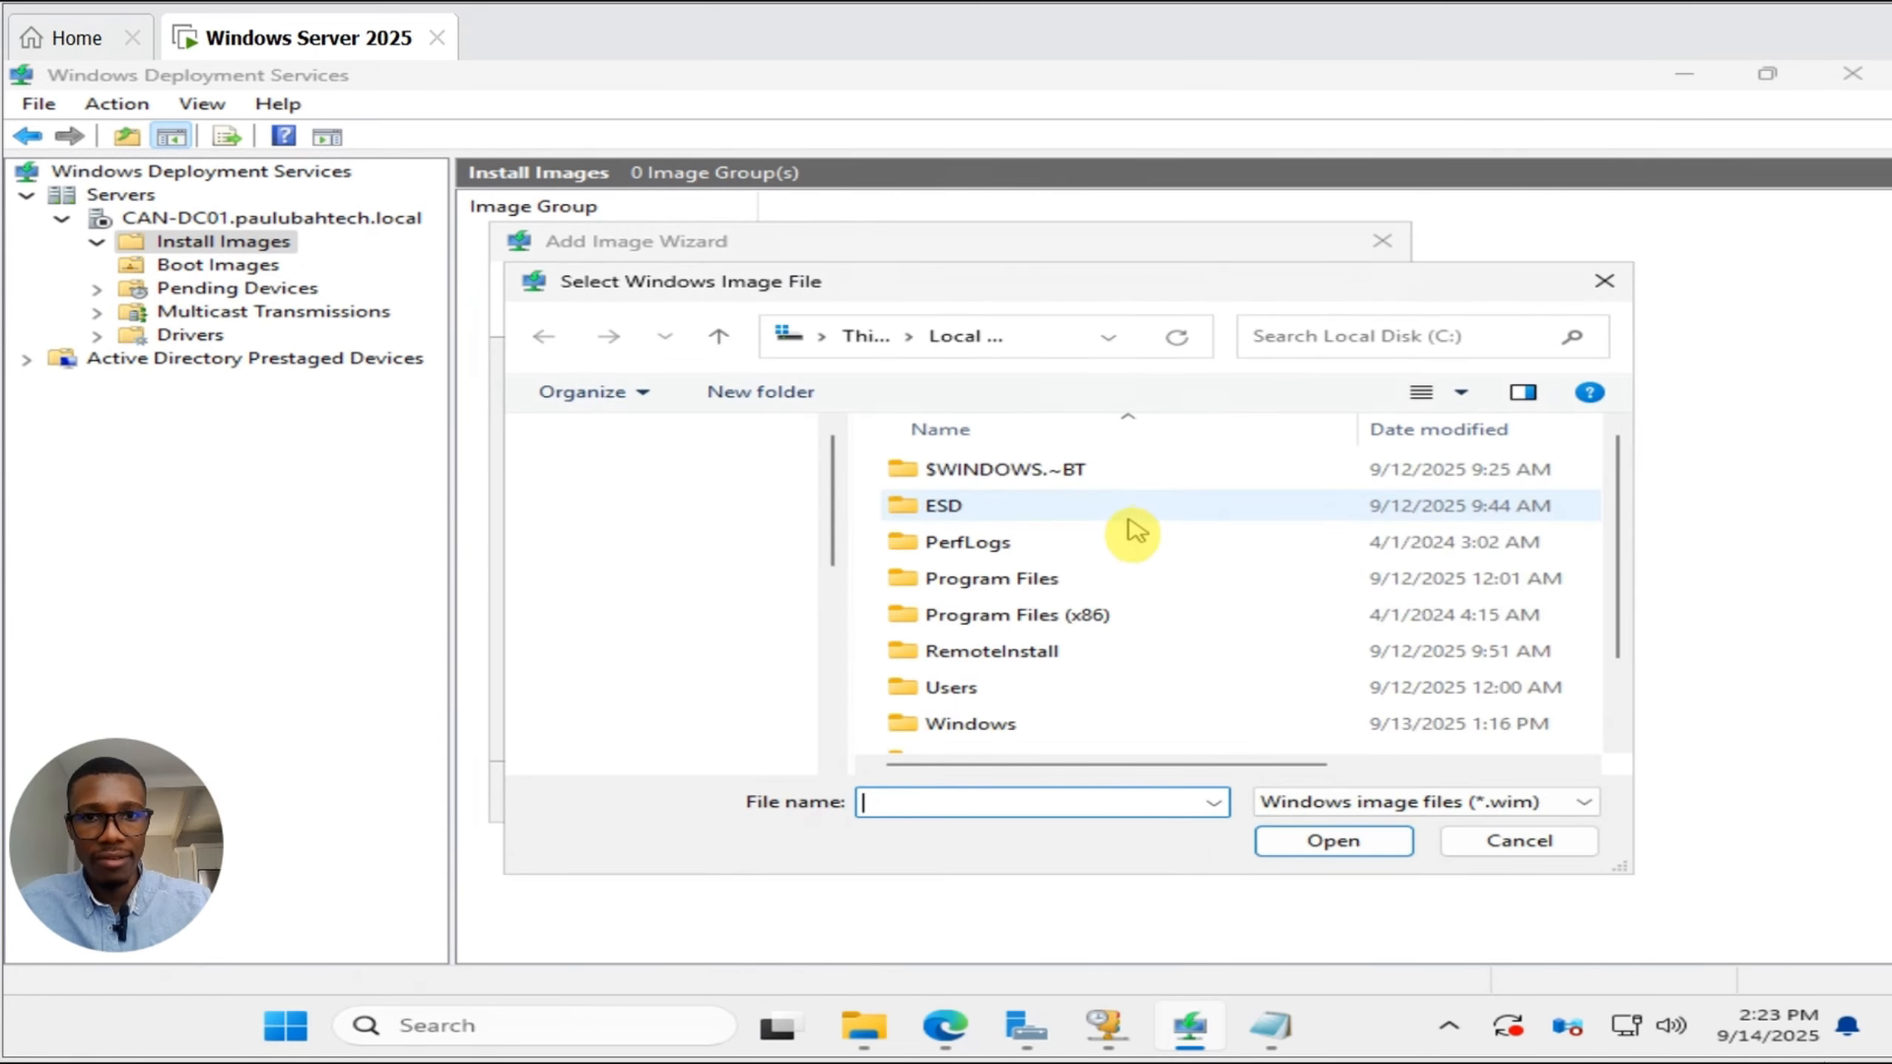
scroll(1084, 574, down, 1)
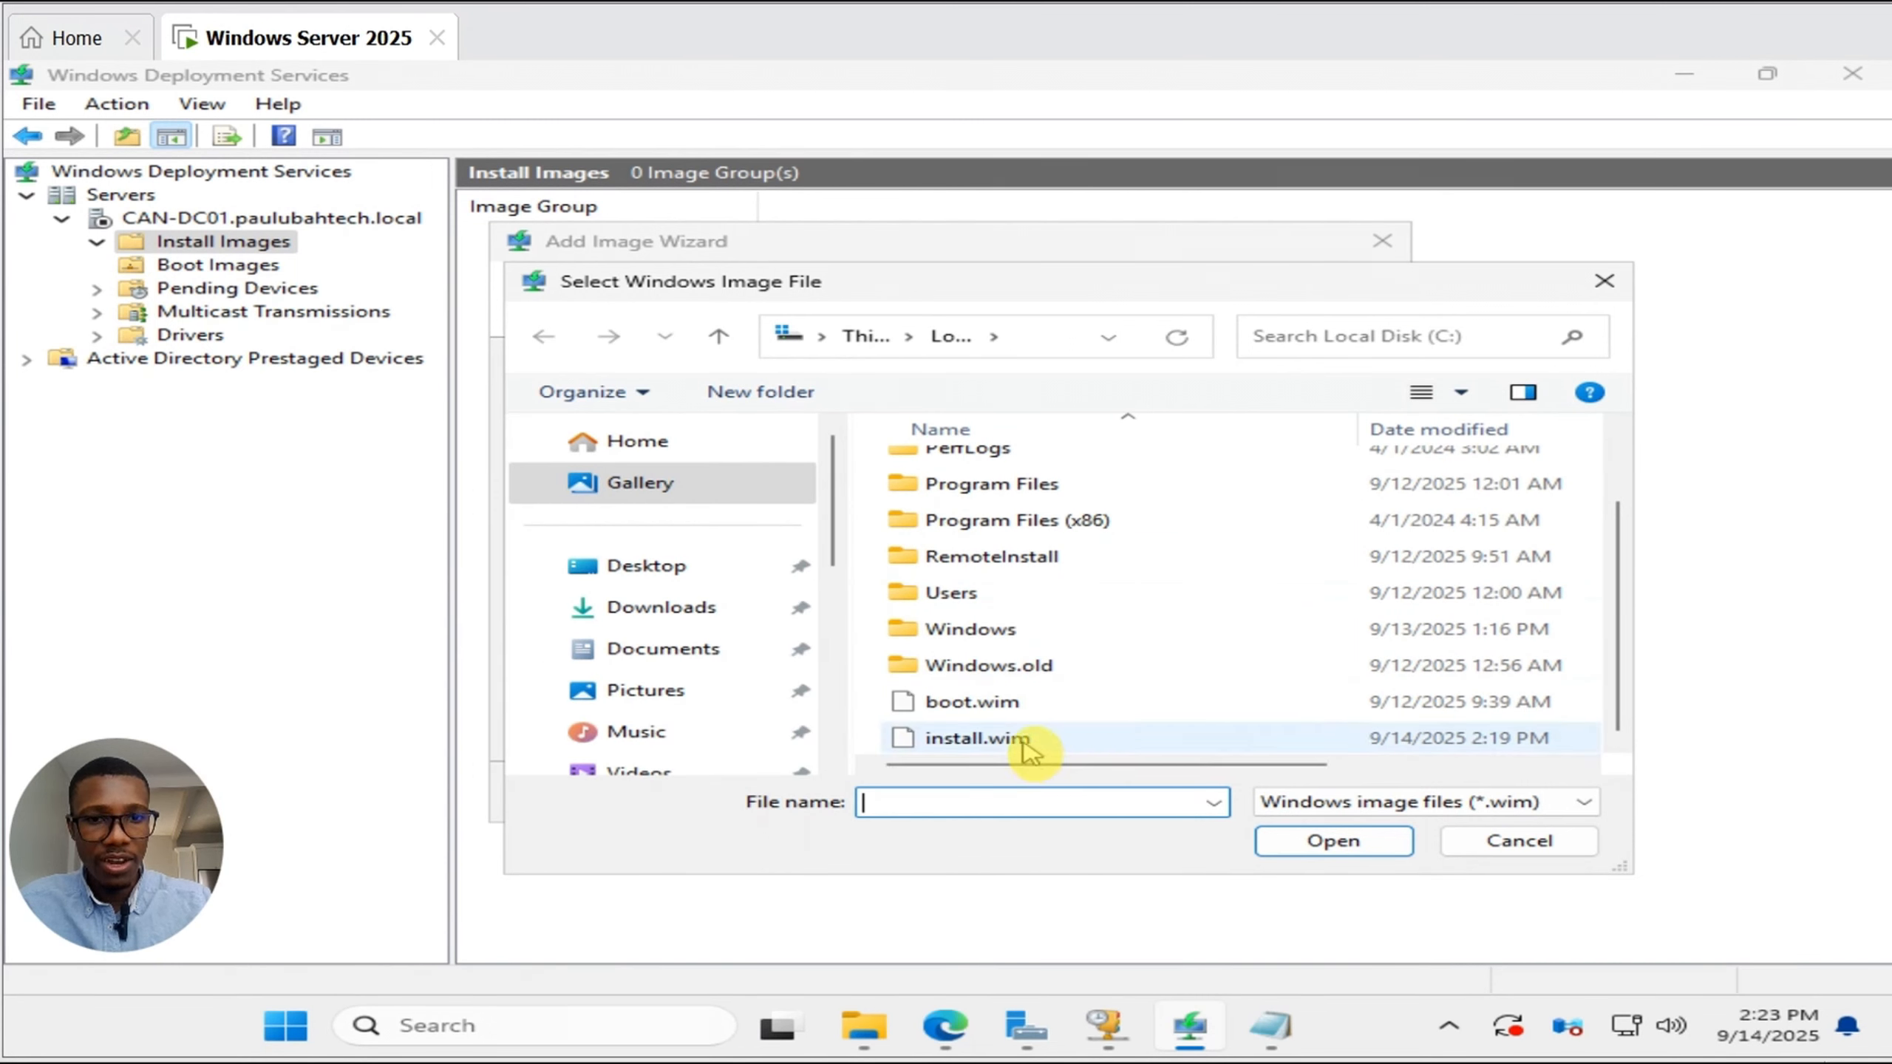
click(990, 749)
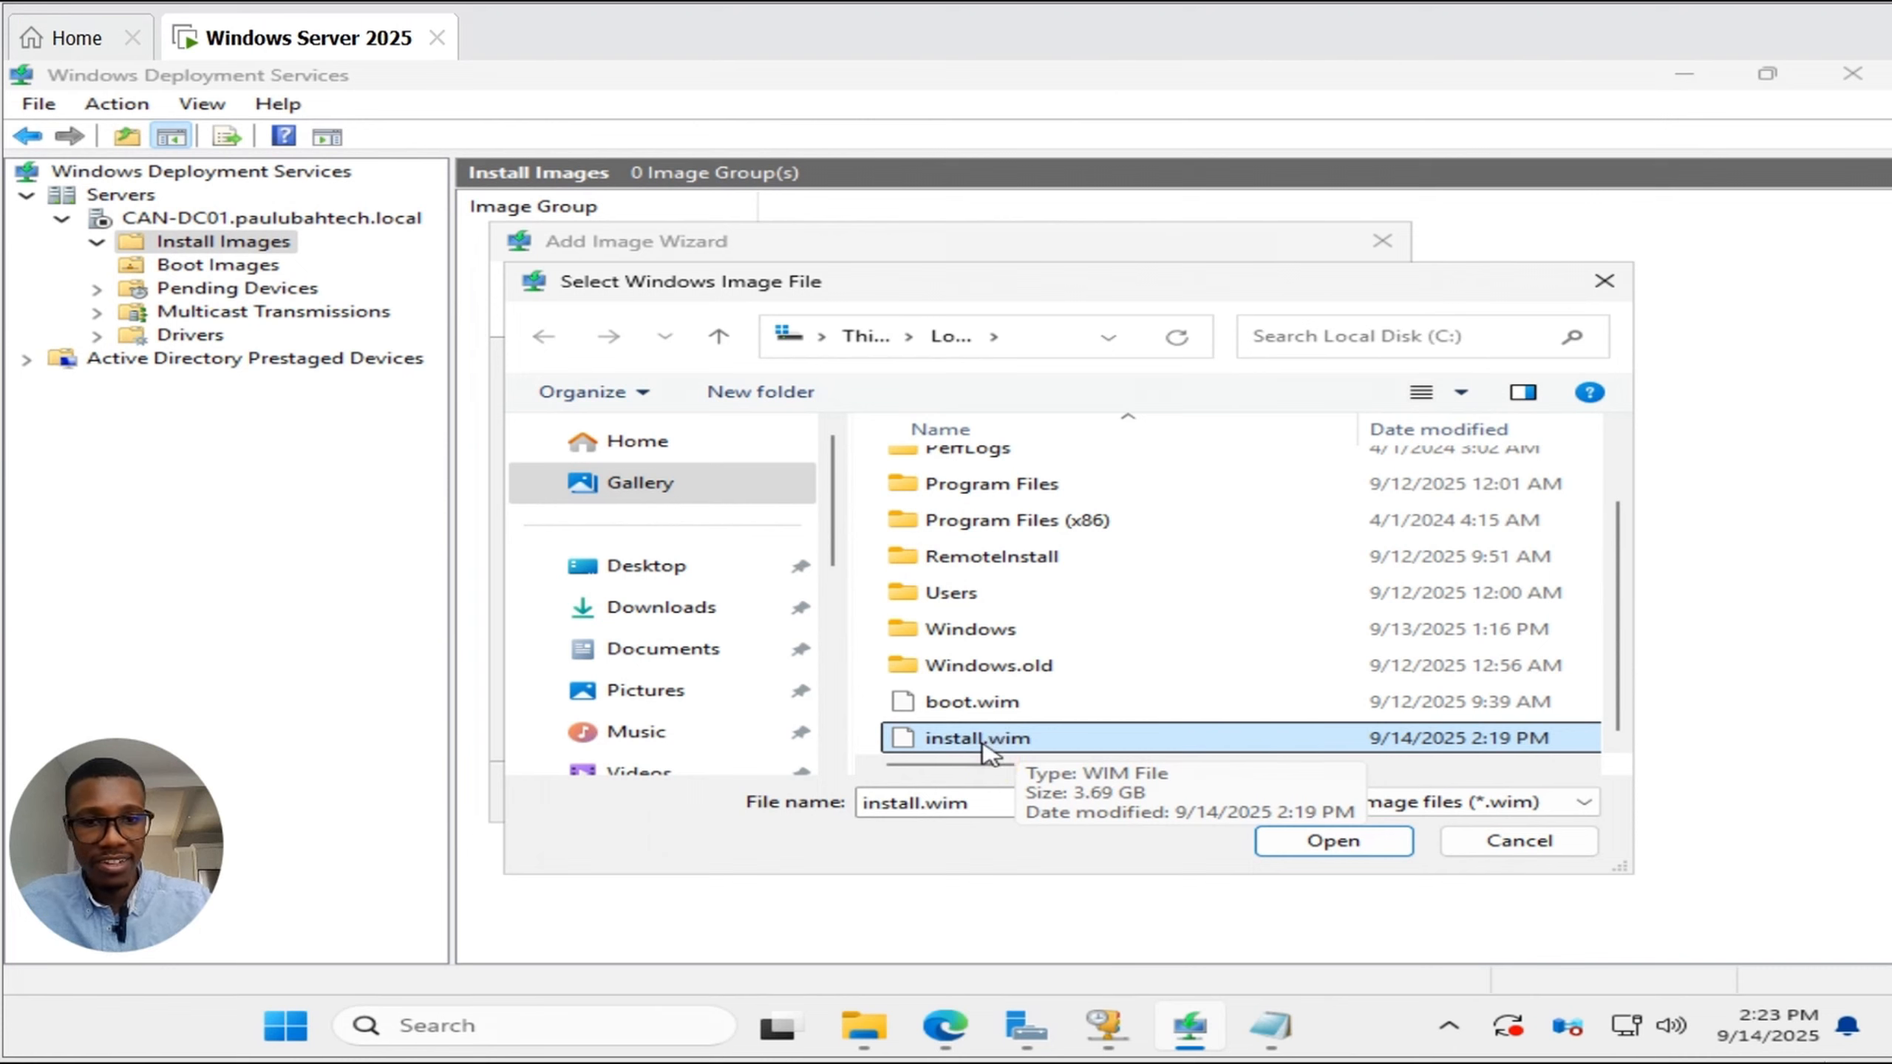
click(960, 754)
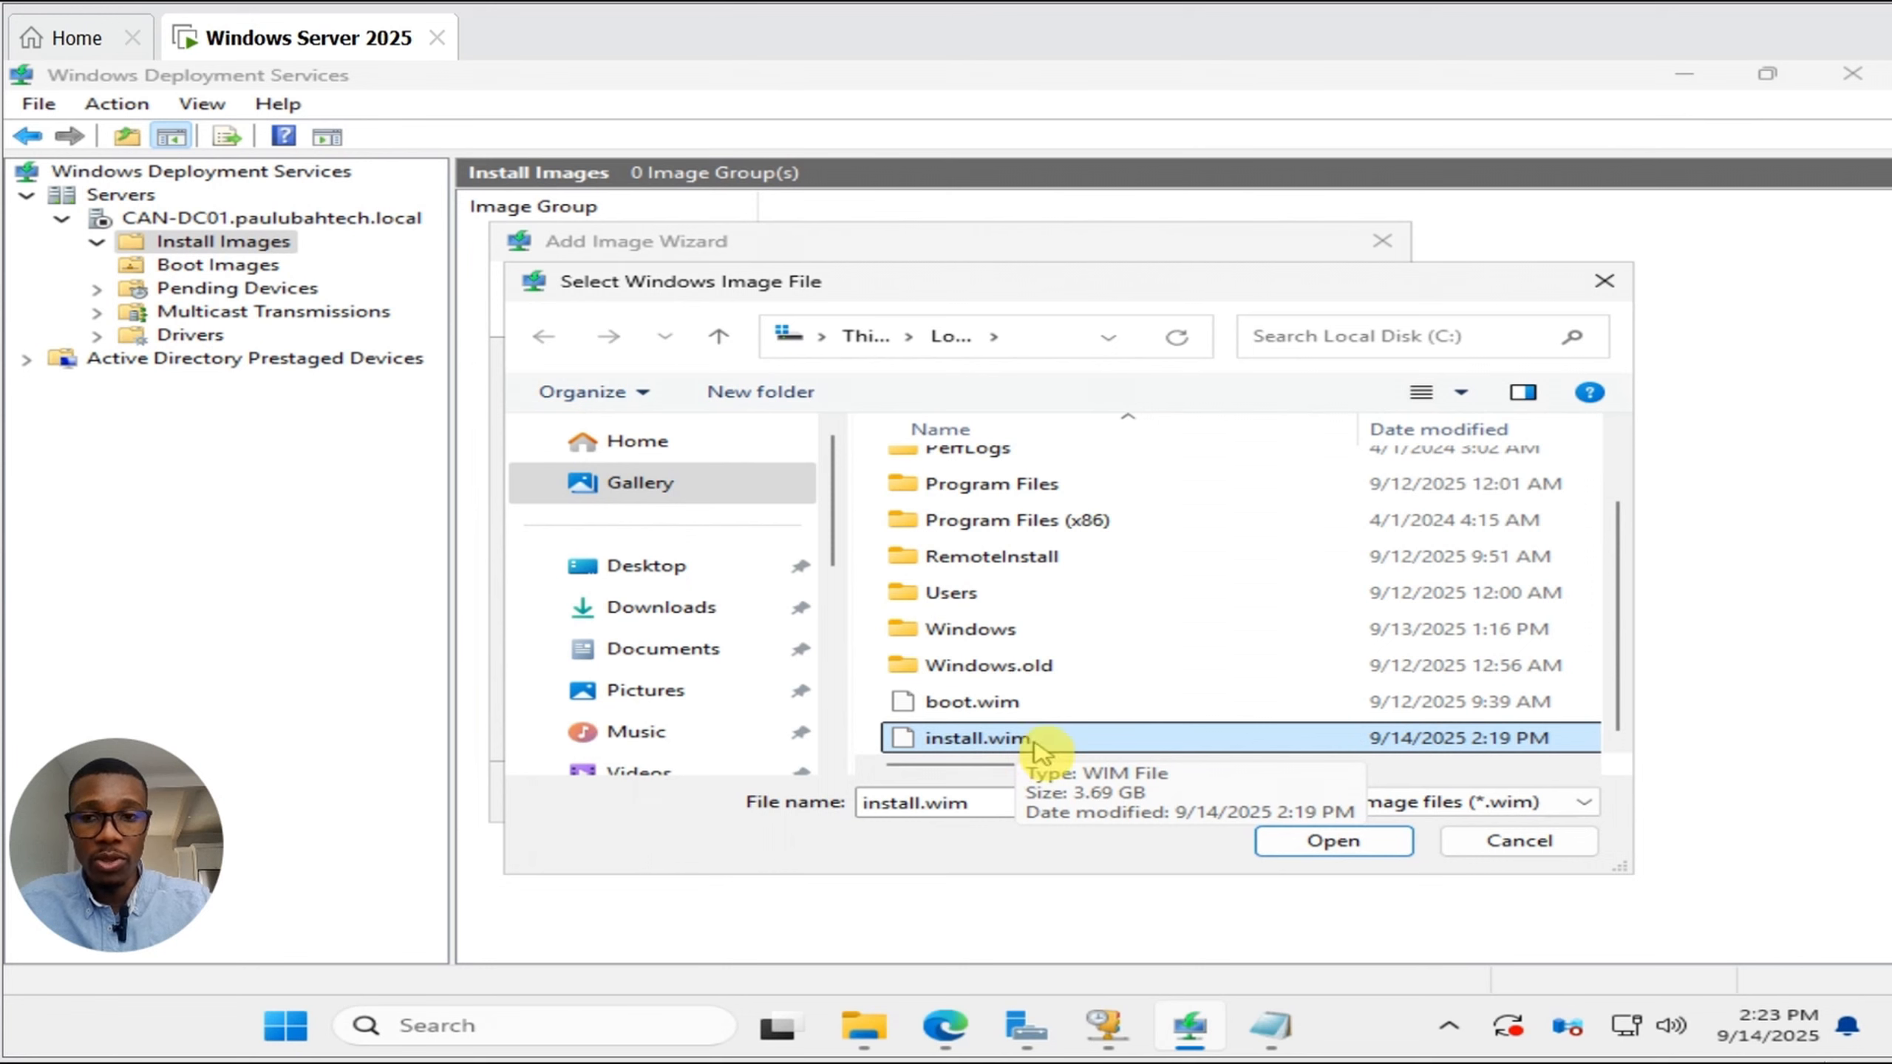
click(1326, 839)
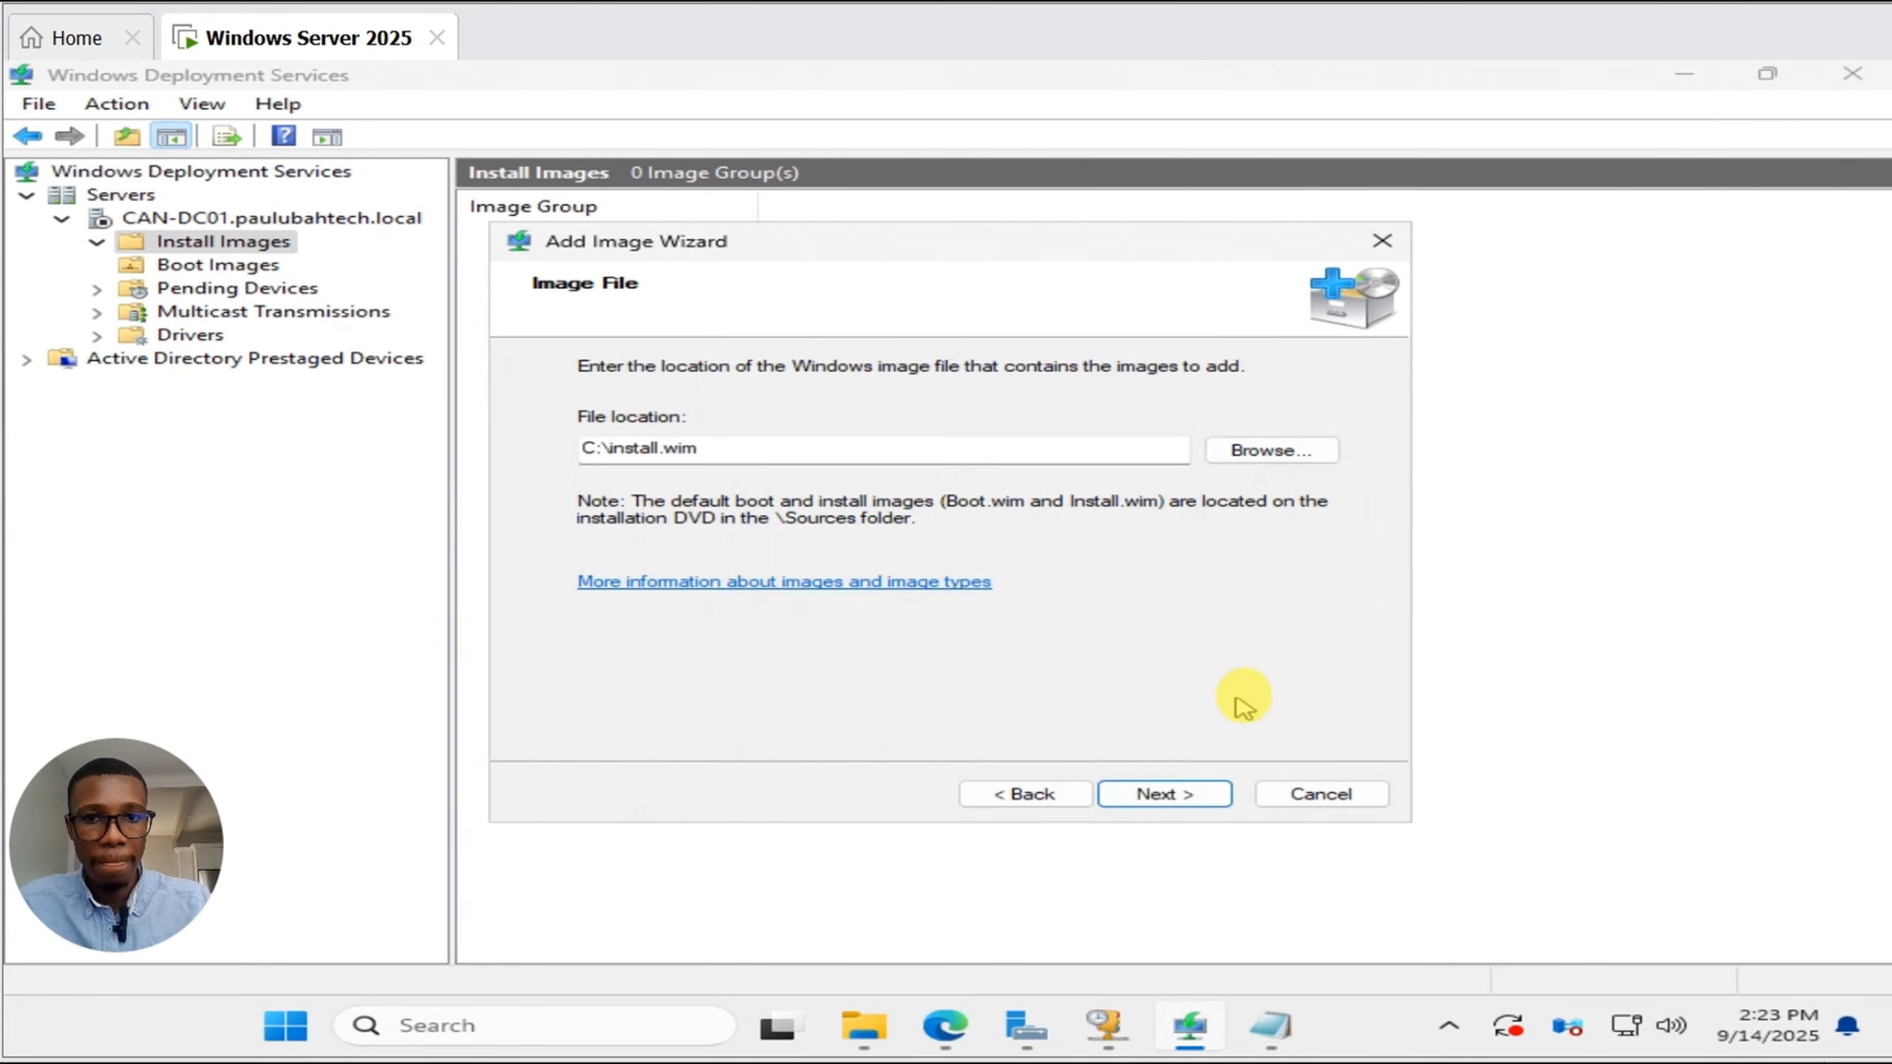
- Accept Windows 10 Pro from install.wim, review the summary and finish adding the image
click(1199, 793)
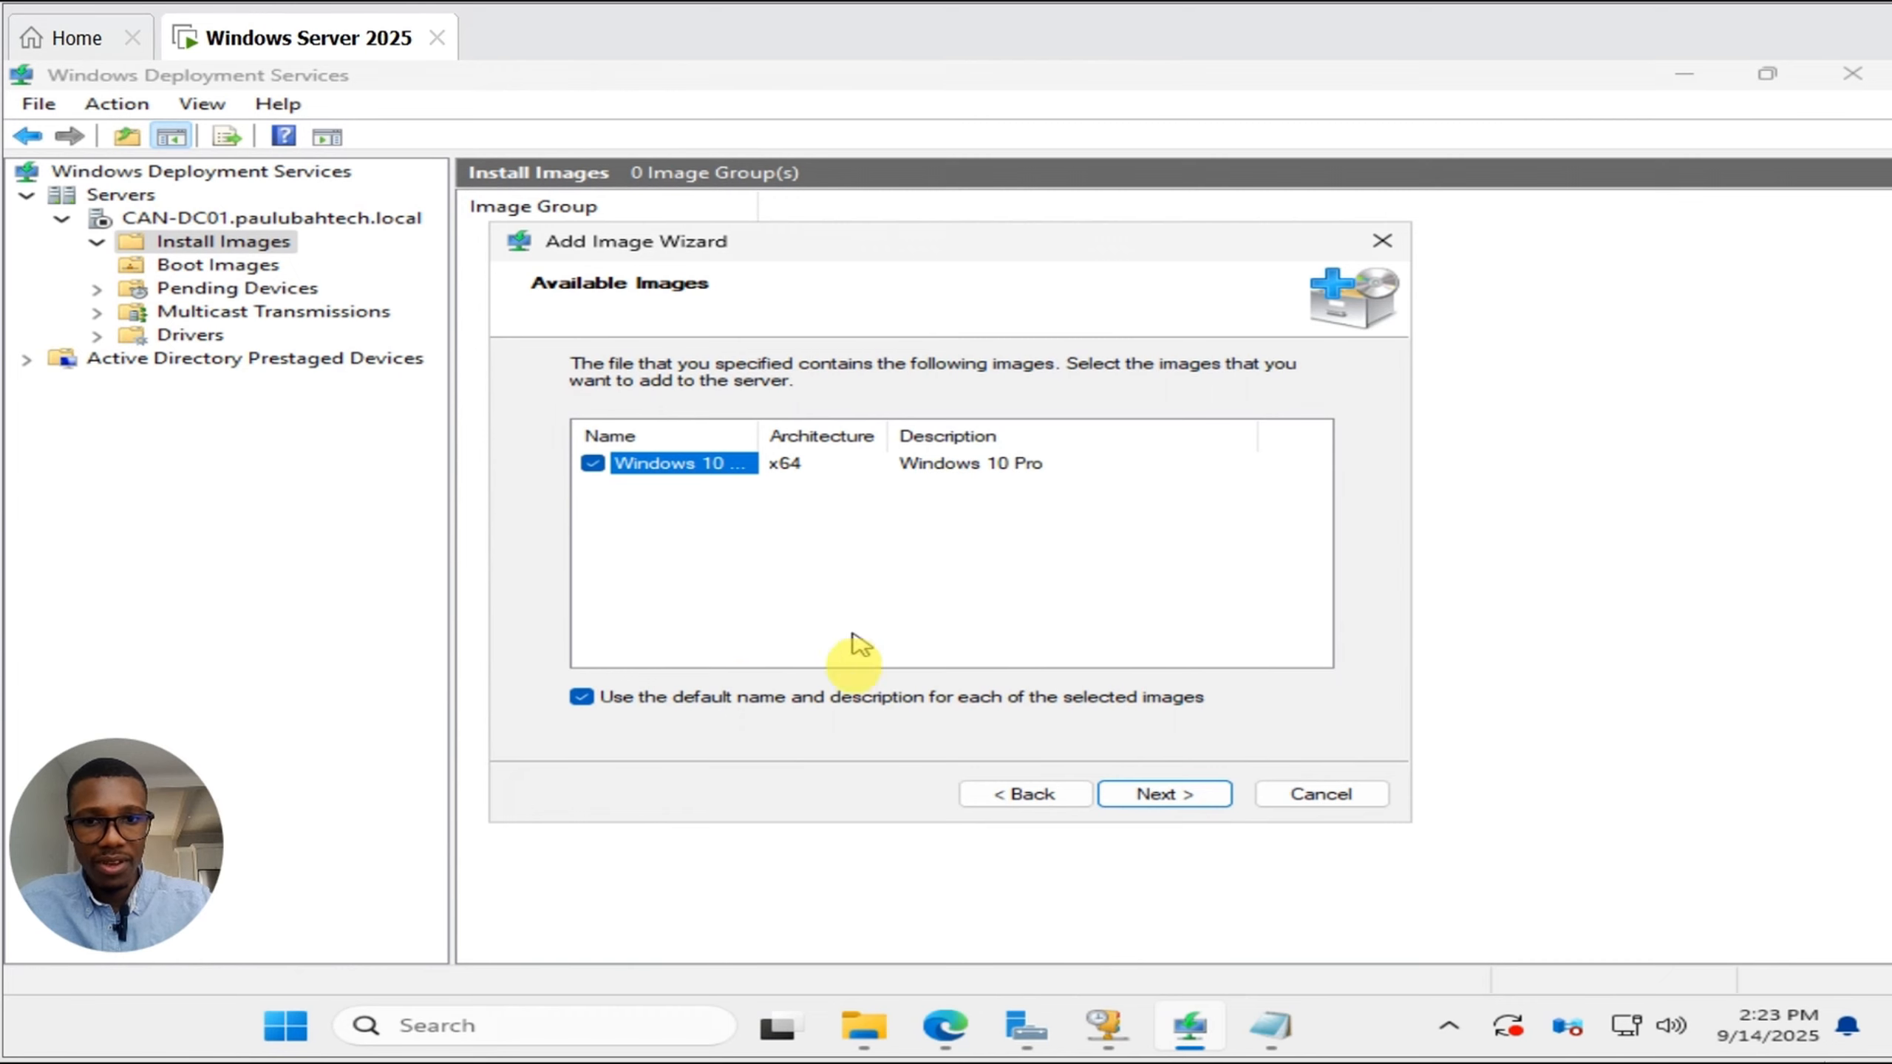
click(1183, 796)
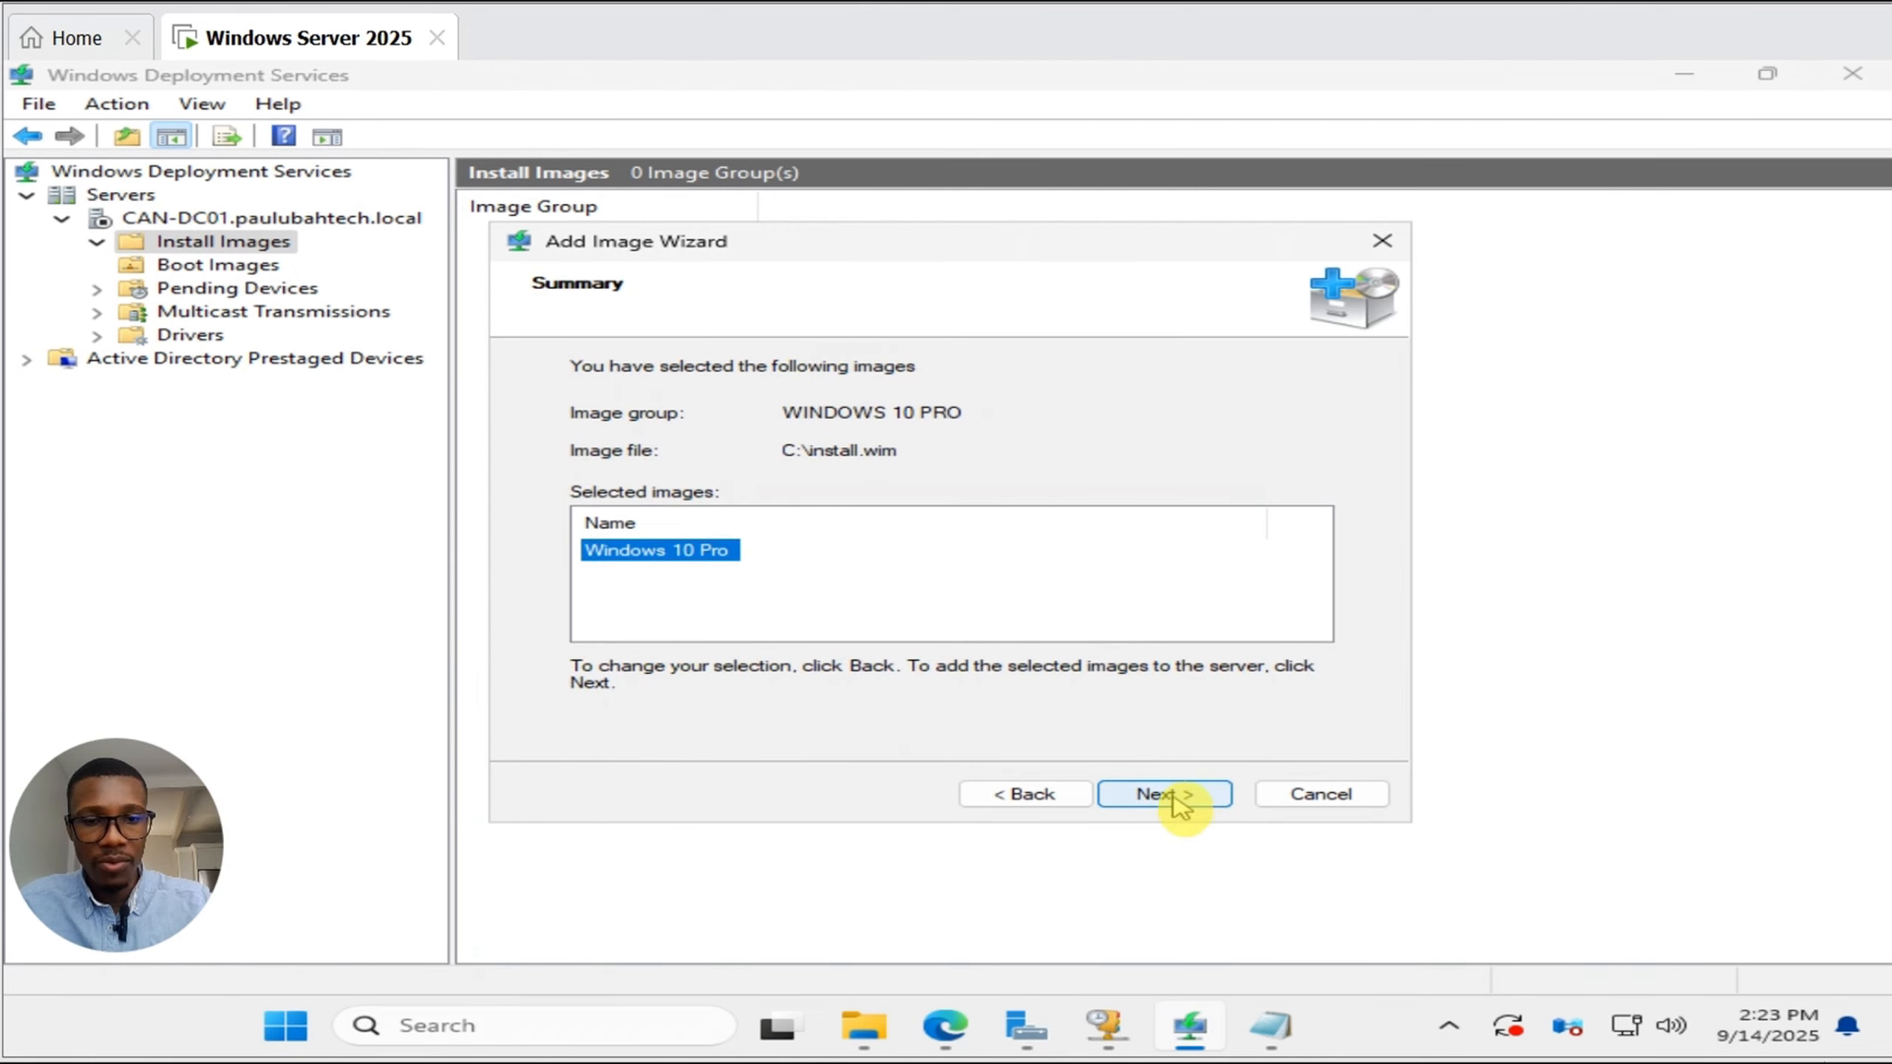
click(1184, 796)
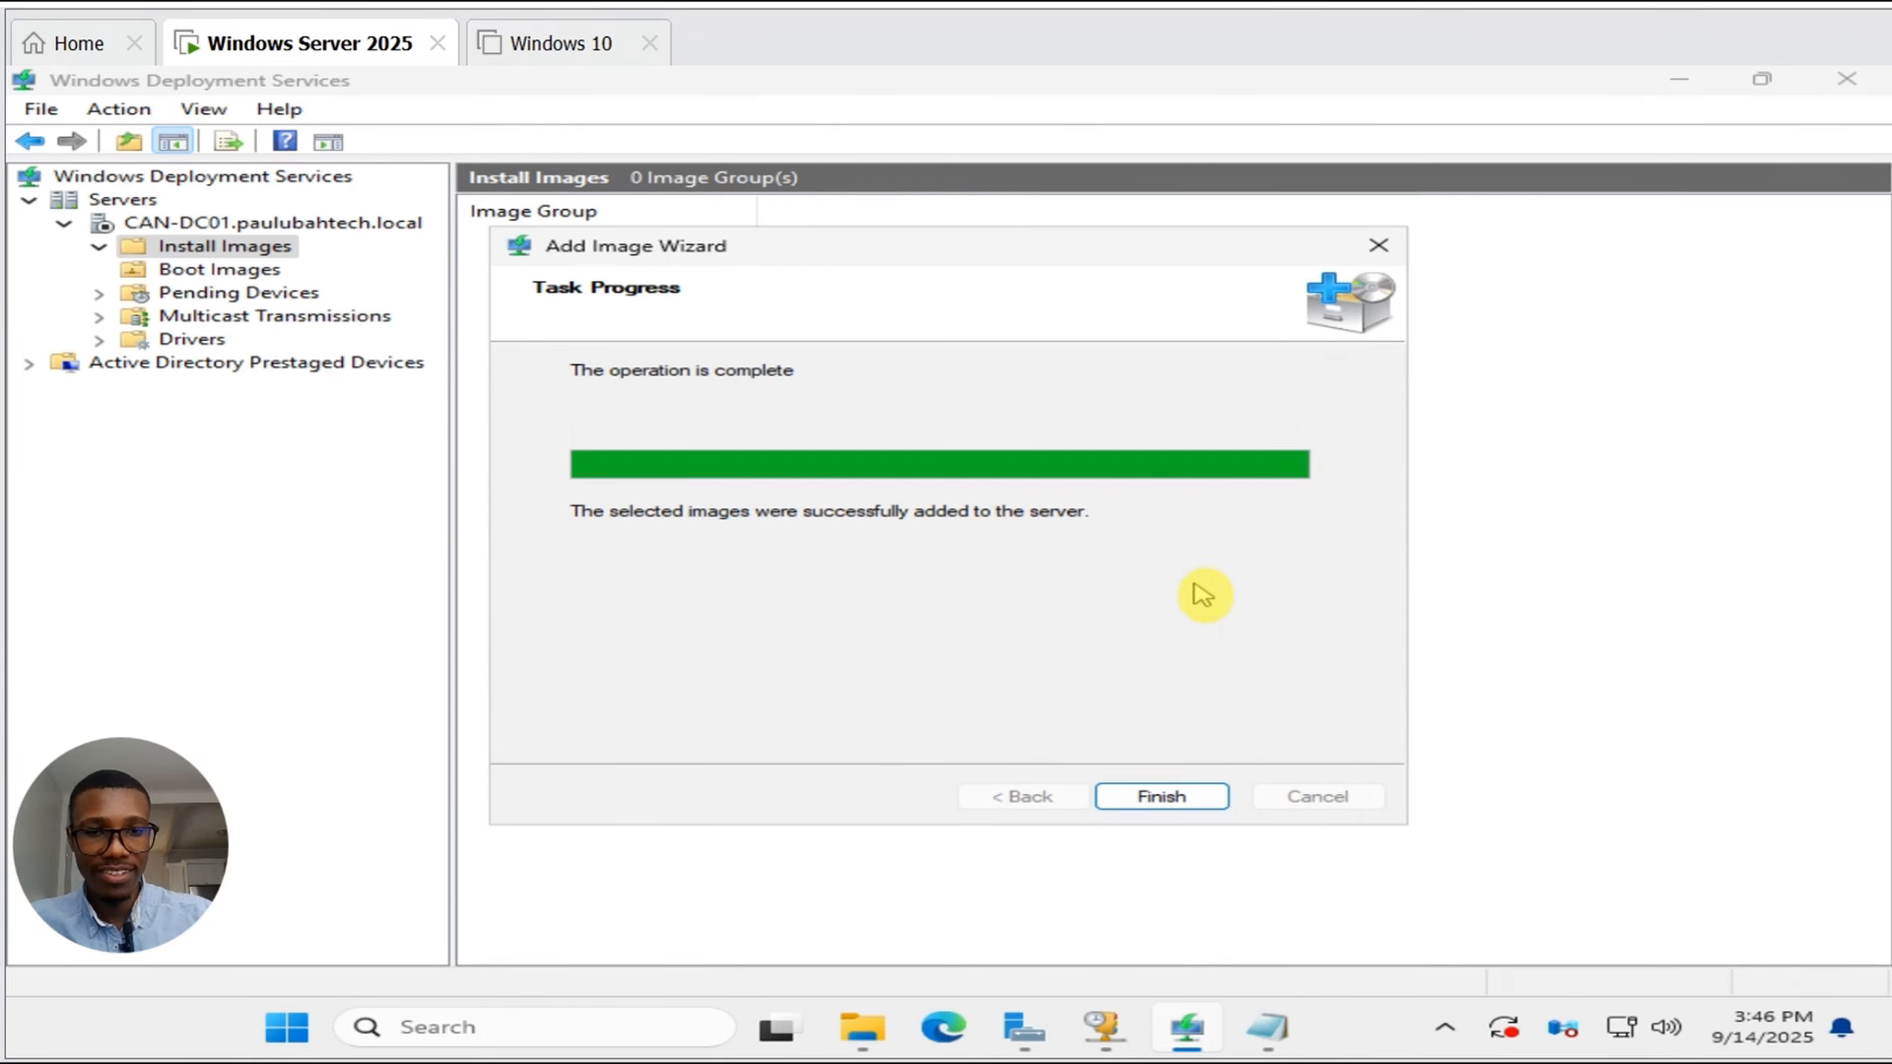
click(1162, 797)
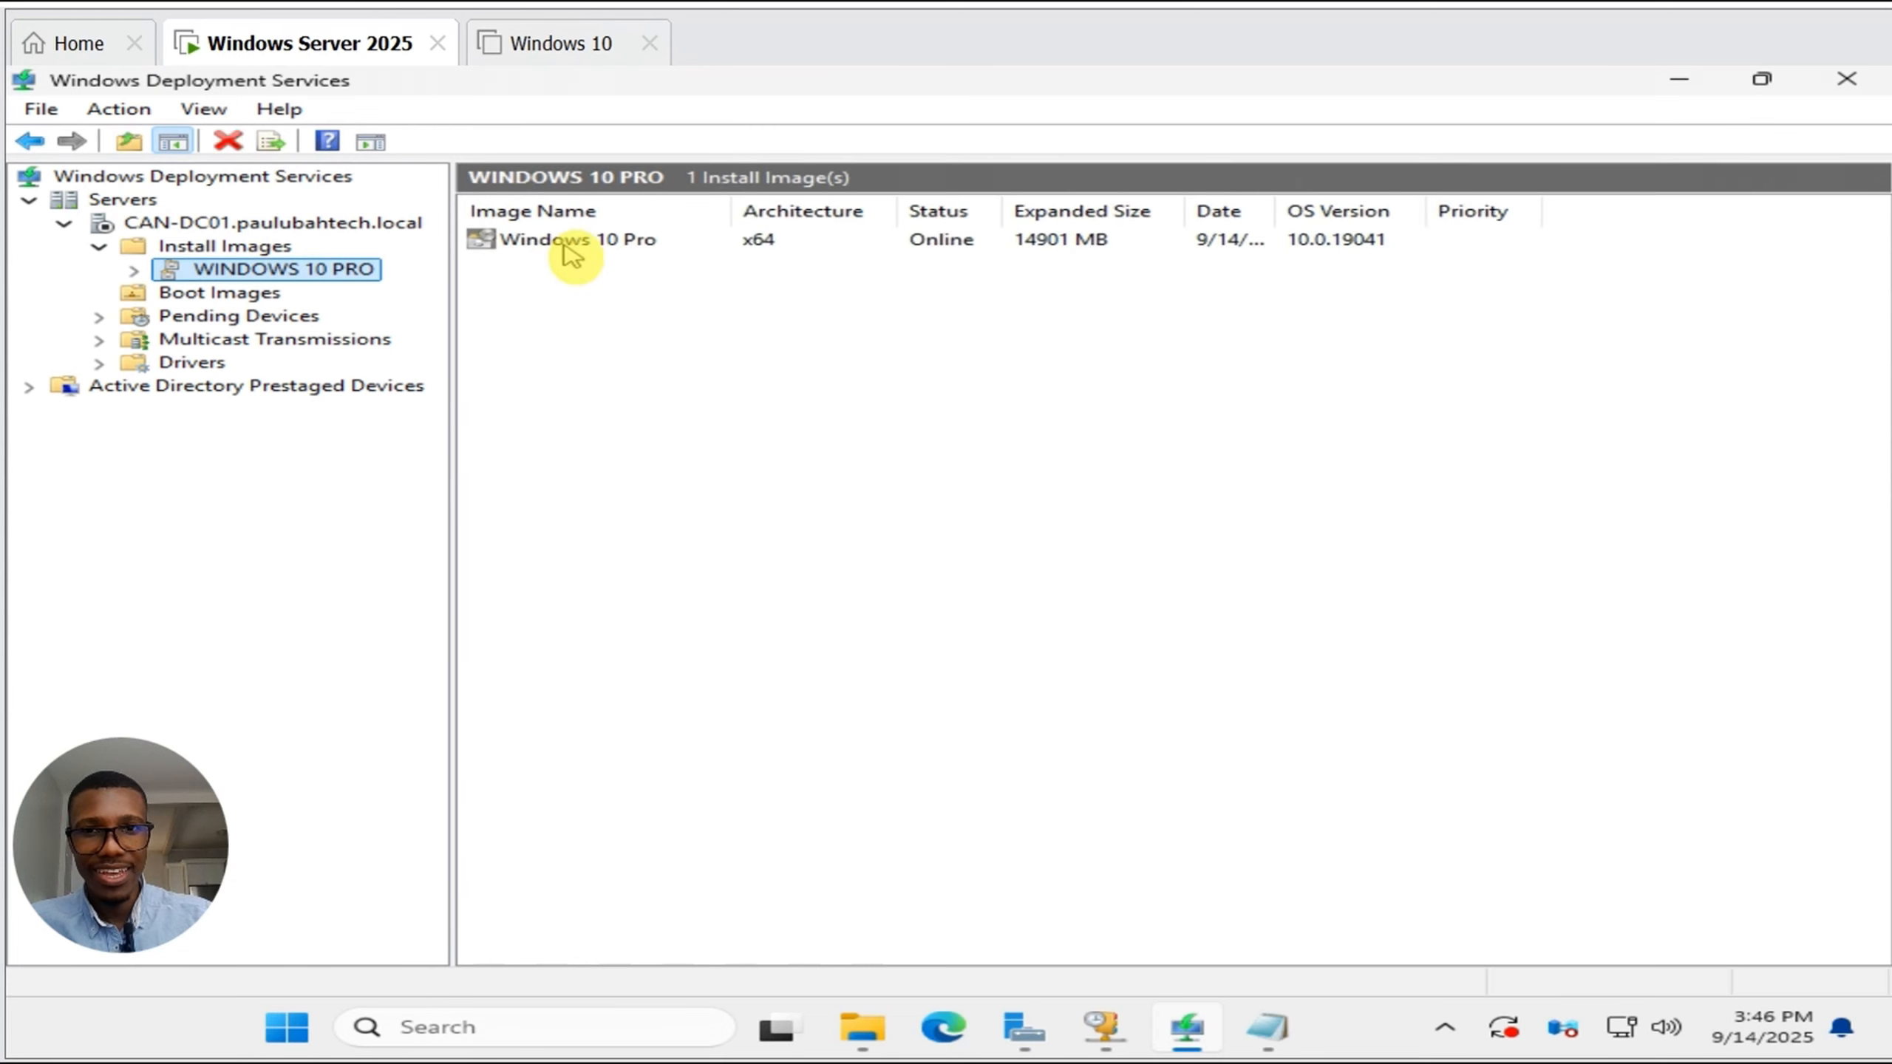
click(585, 243)
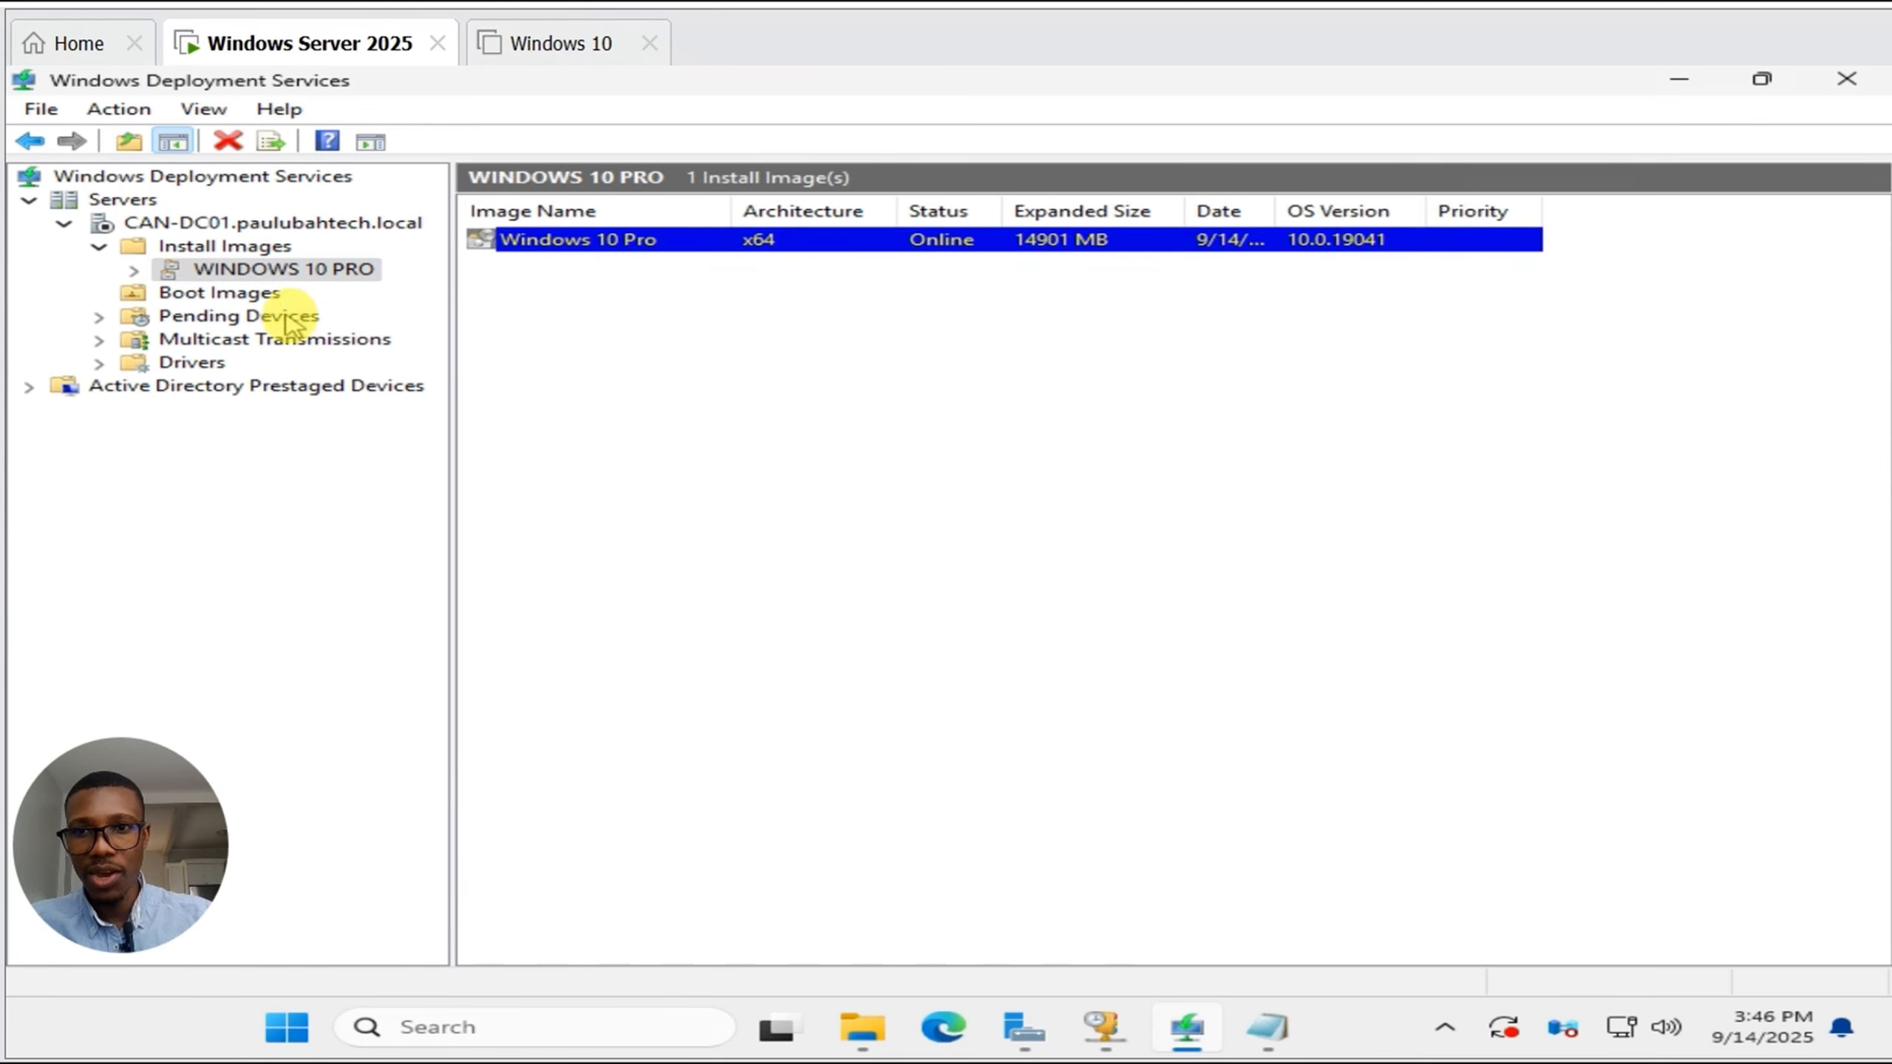
click(255, 301)
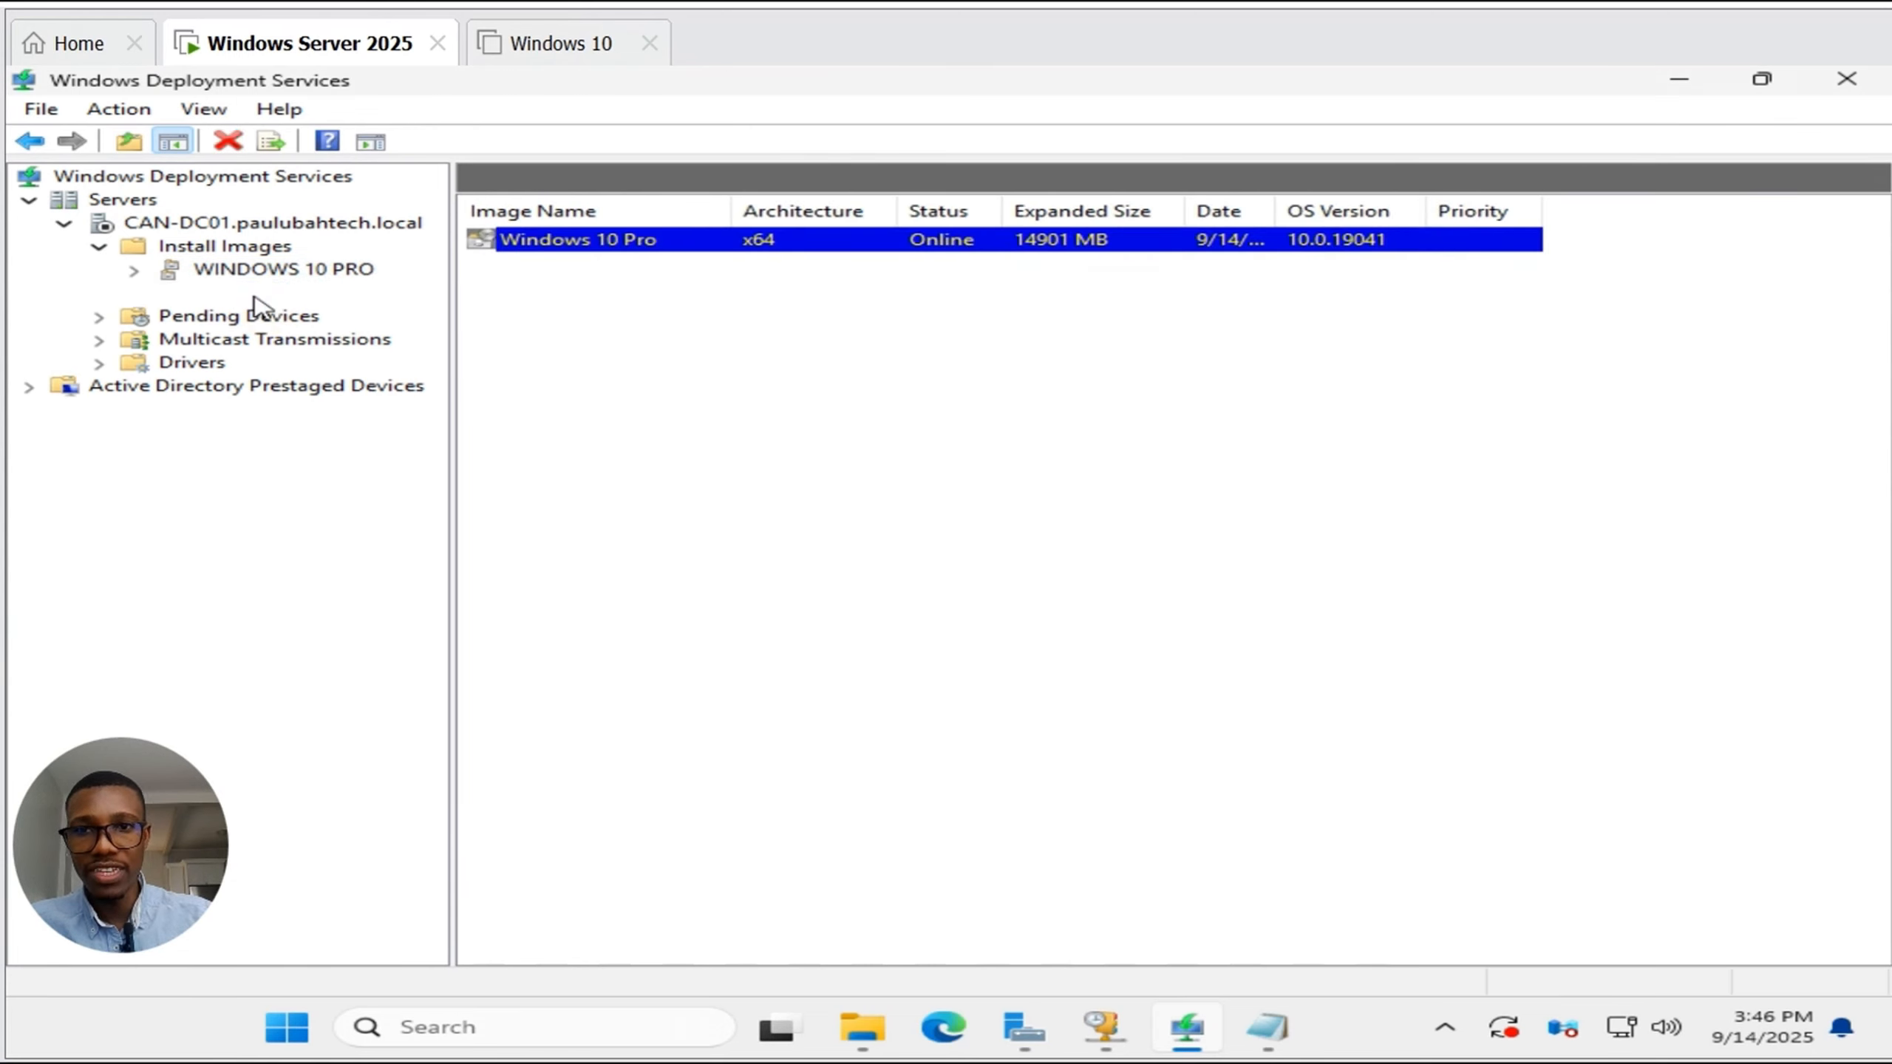
click(591, 241)
click(298, 268)
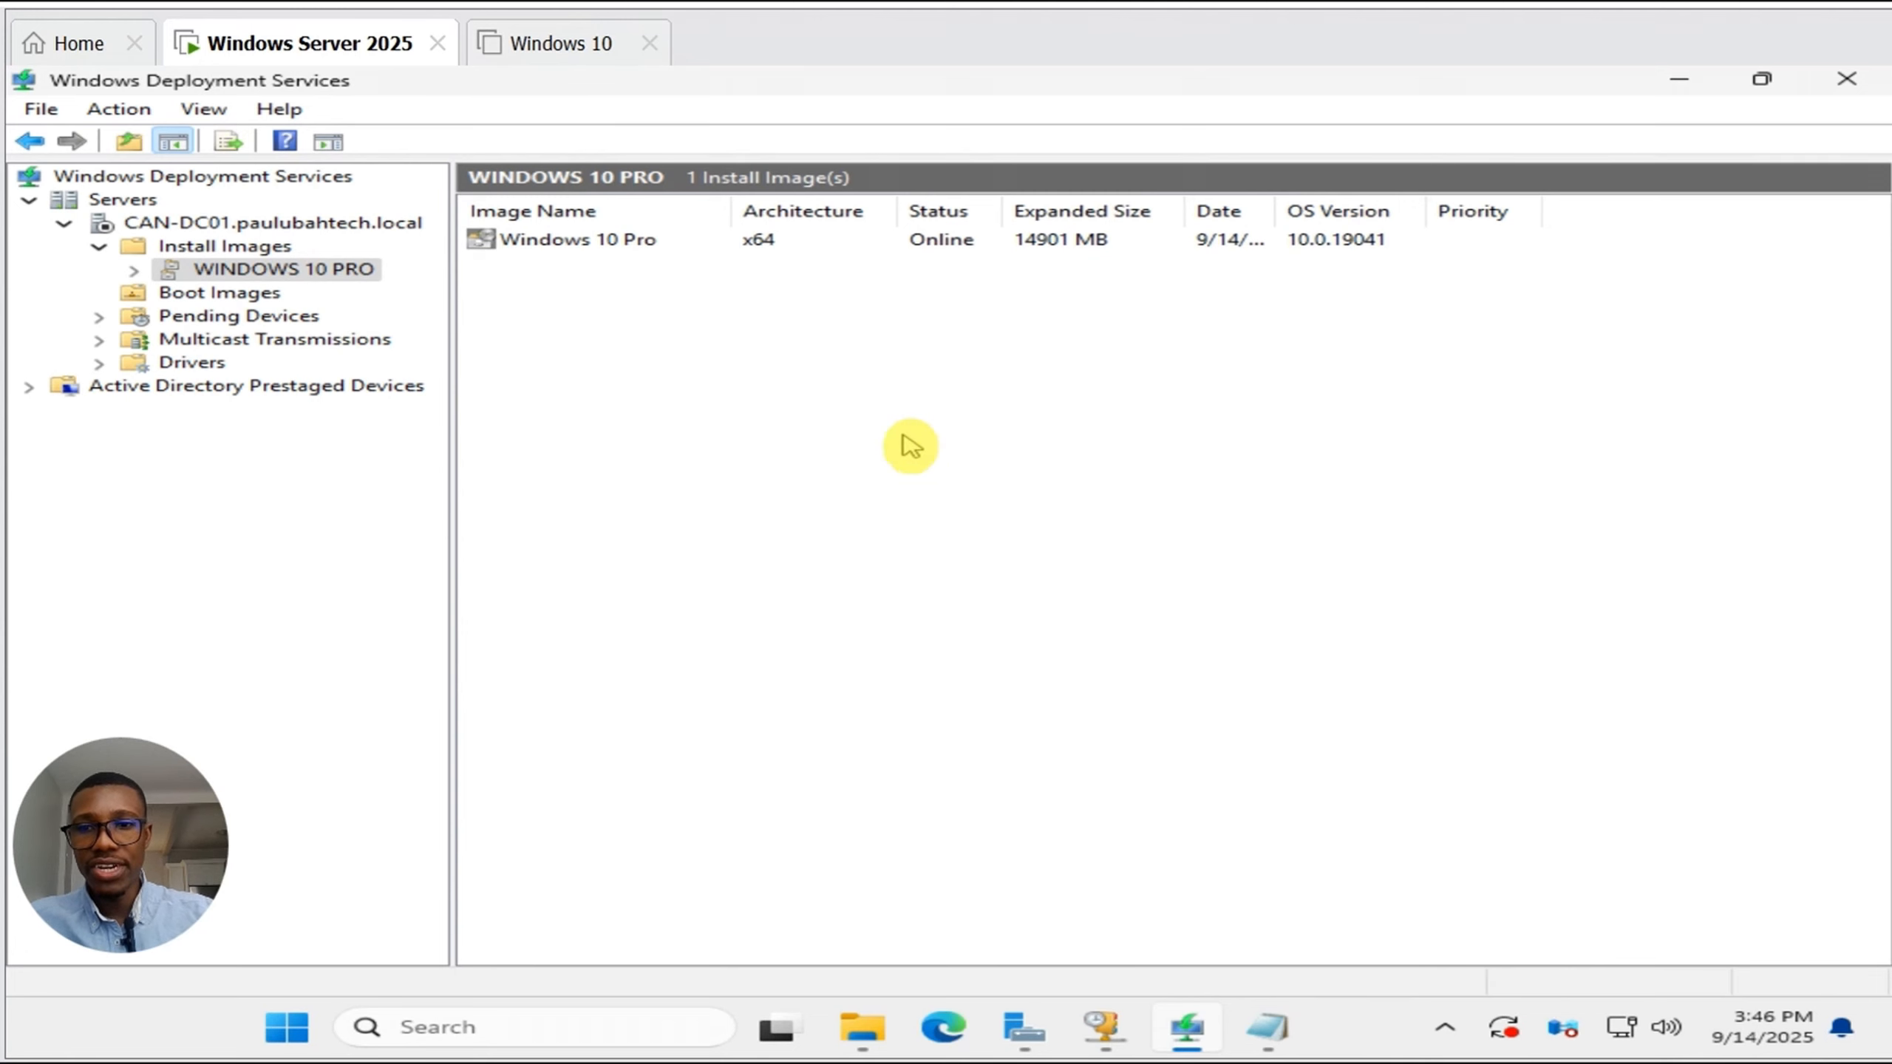
click(565, 56)
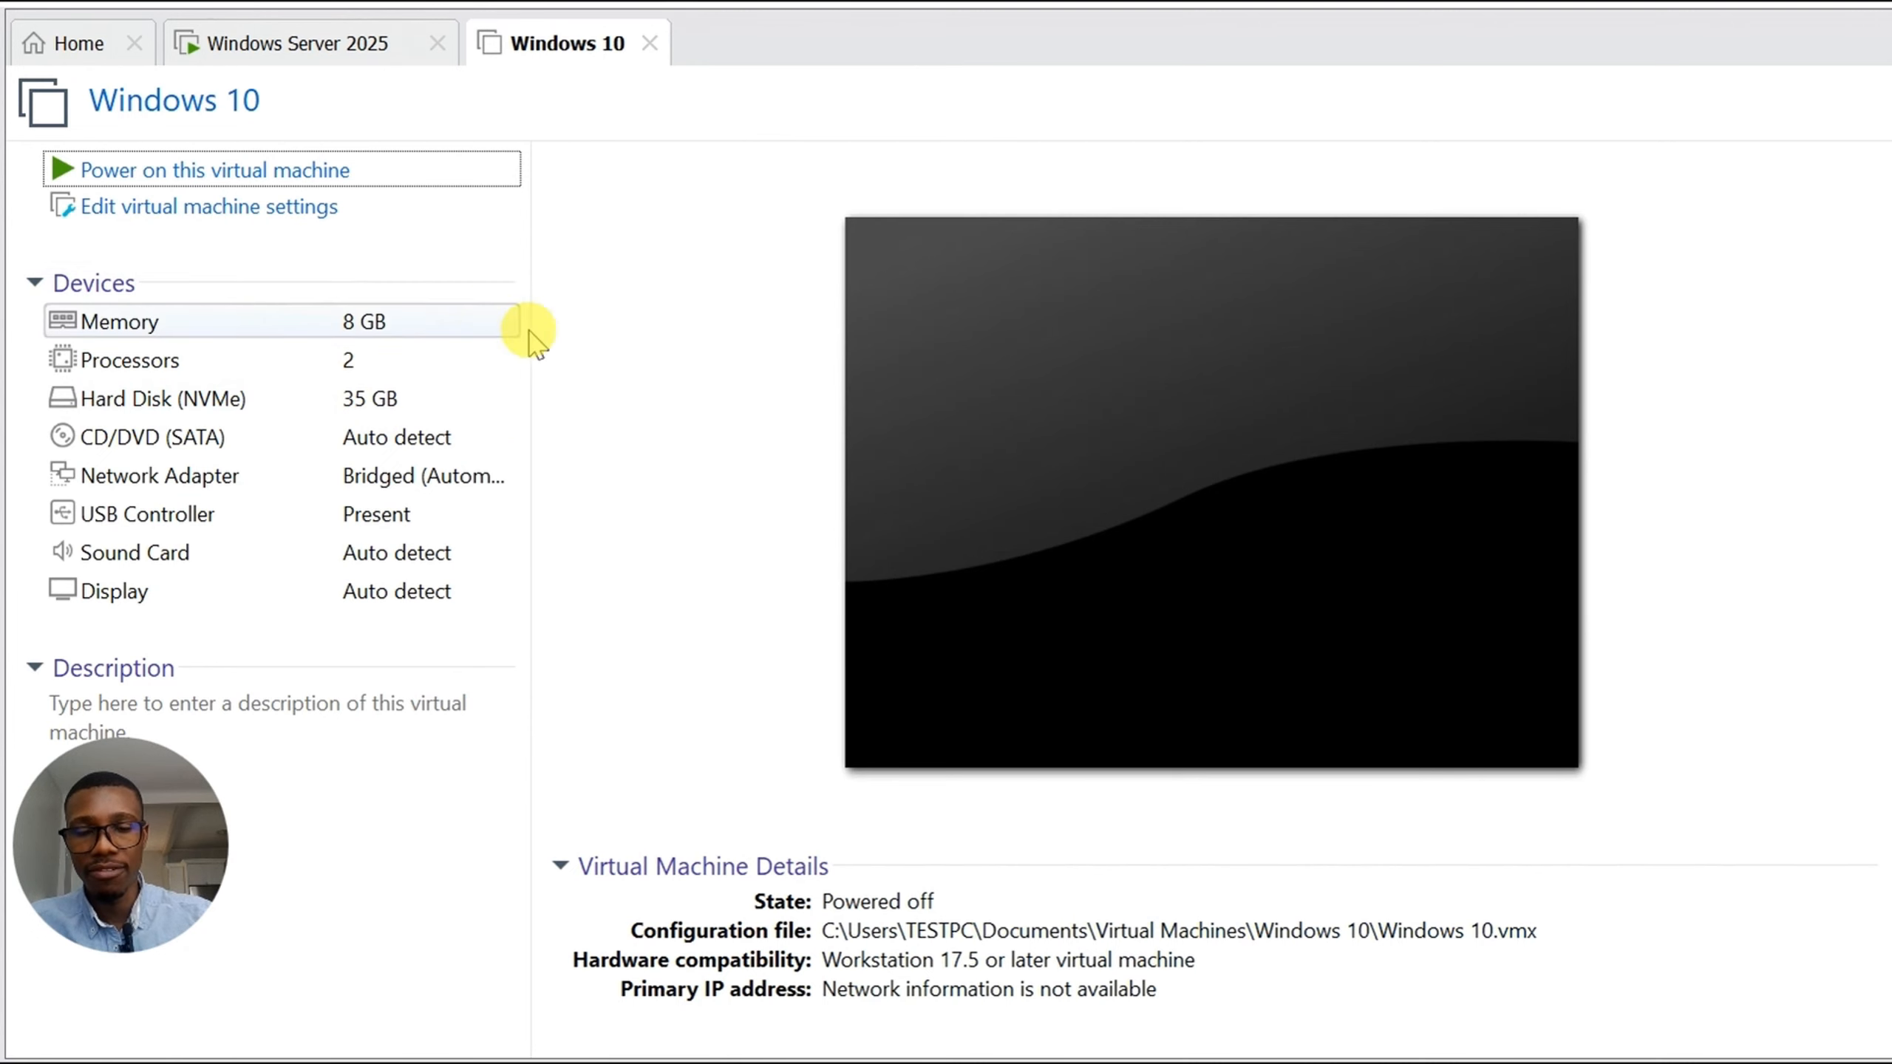
click(660, 377)
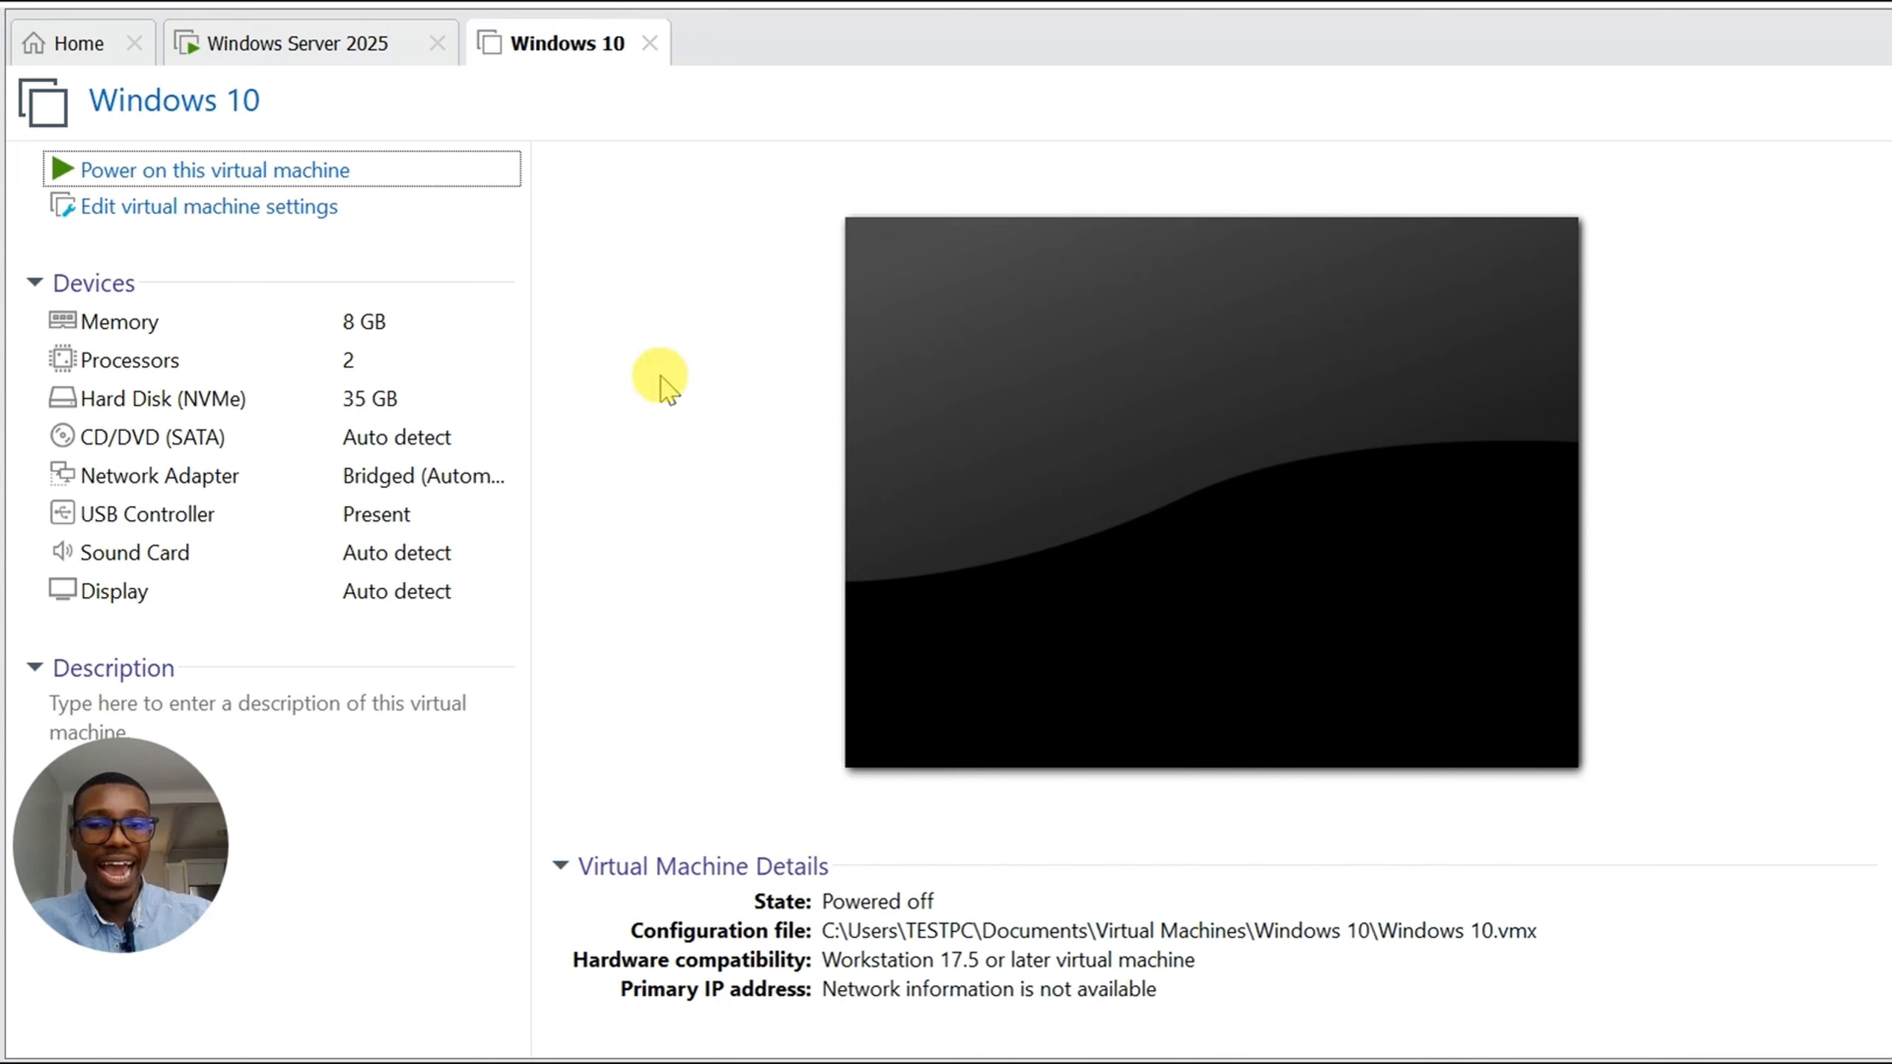
drag(664, 377, 692, 516)
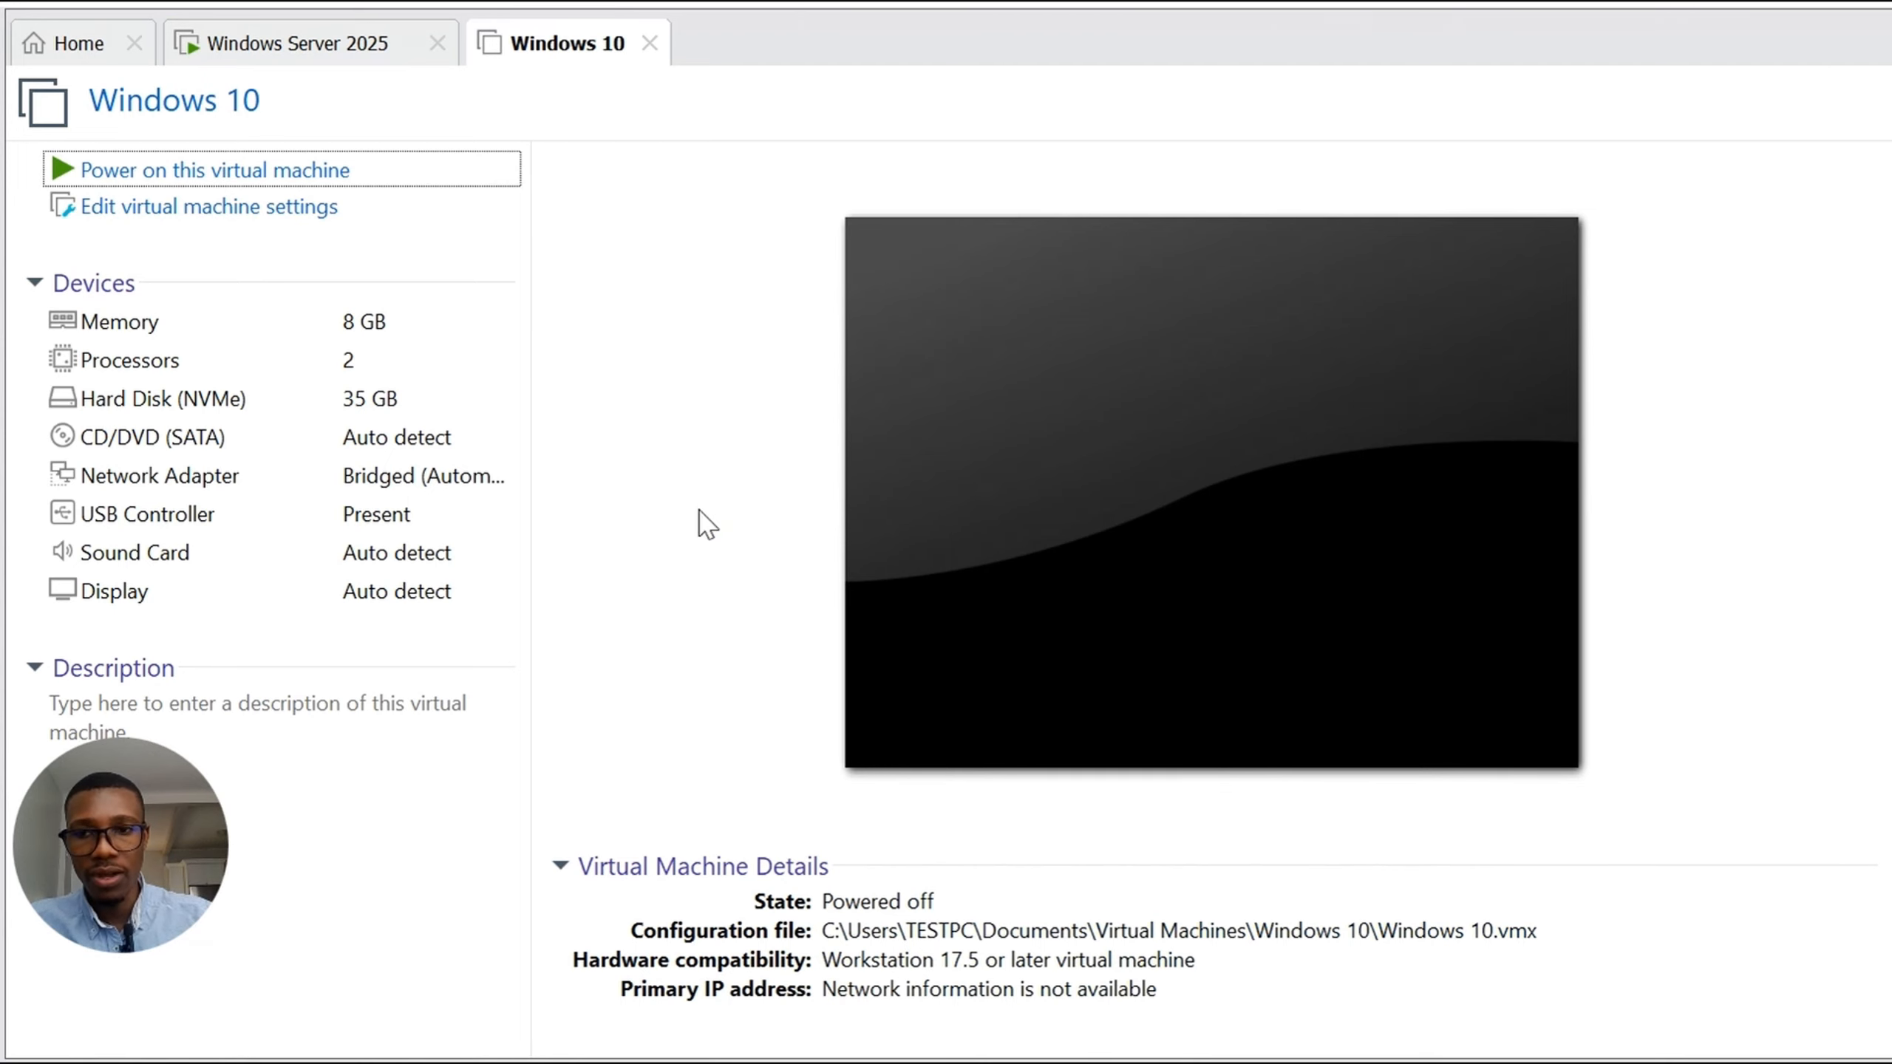
click(672, 482)
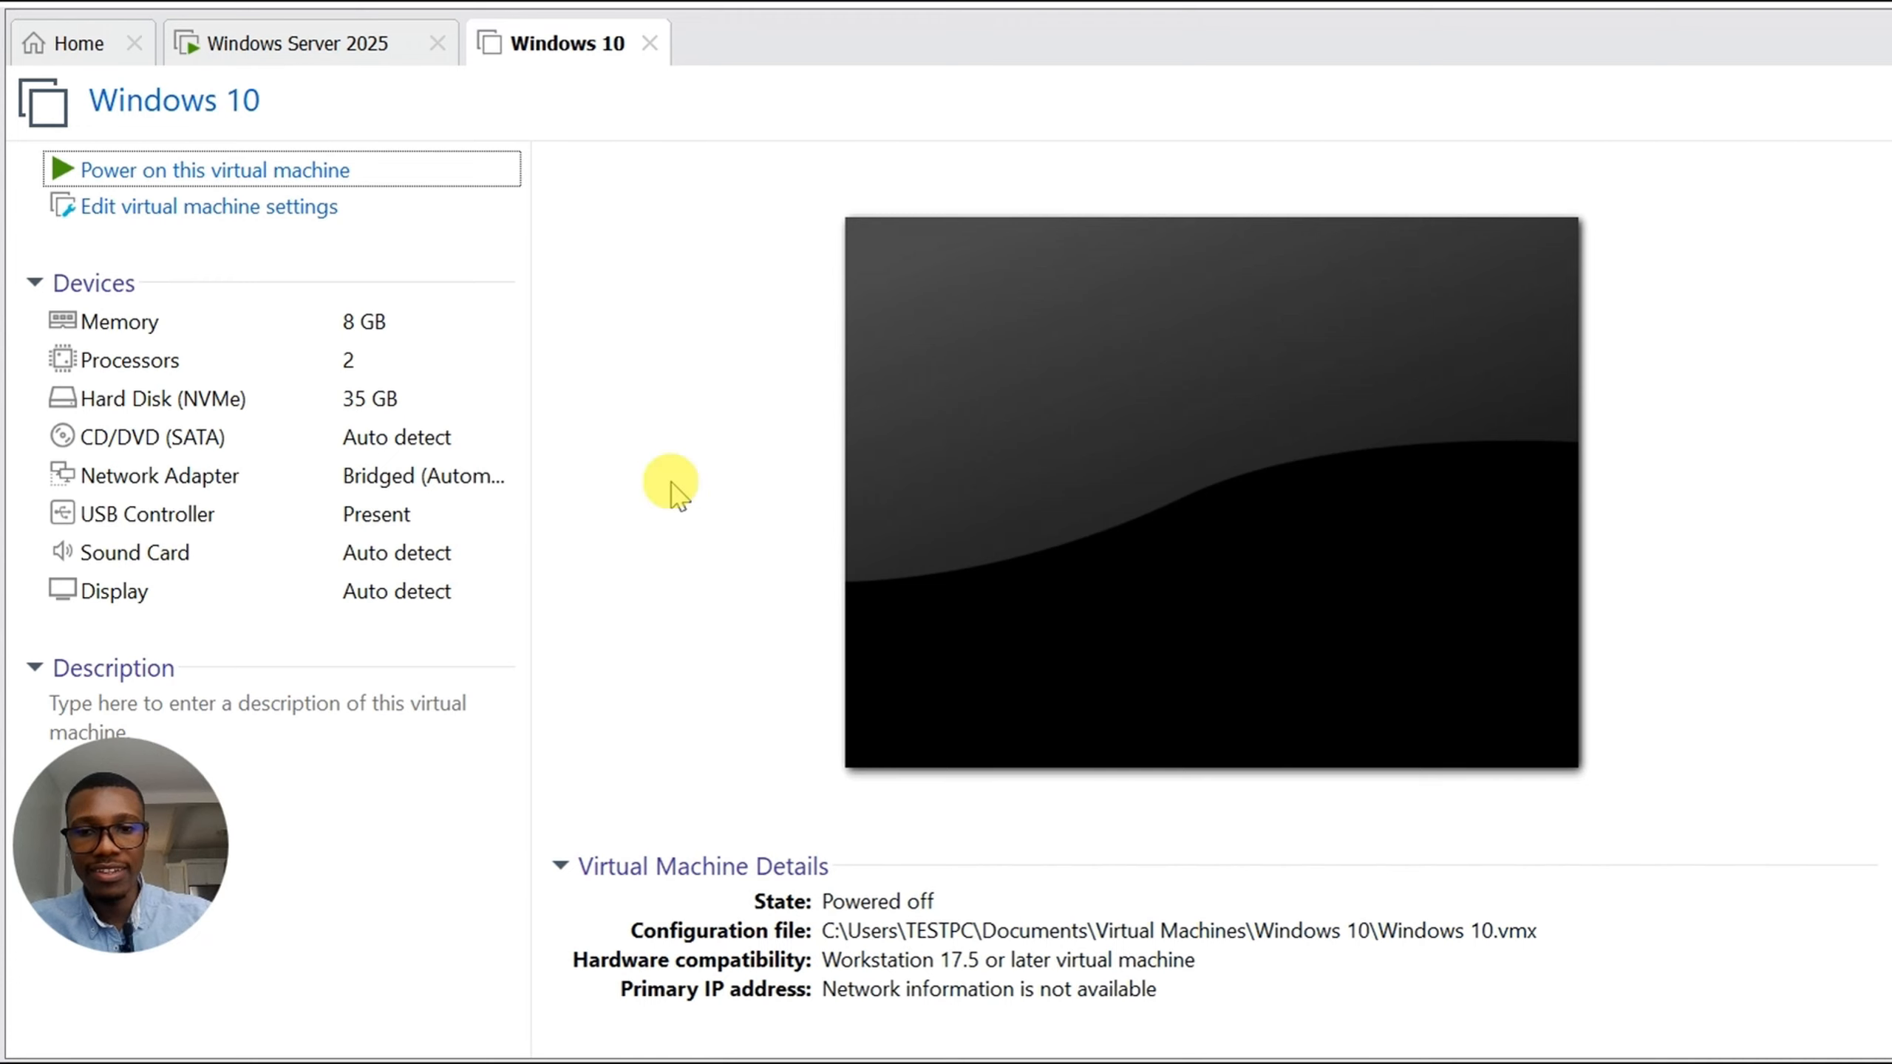
click(683, 481)
click(686, 482)
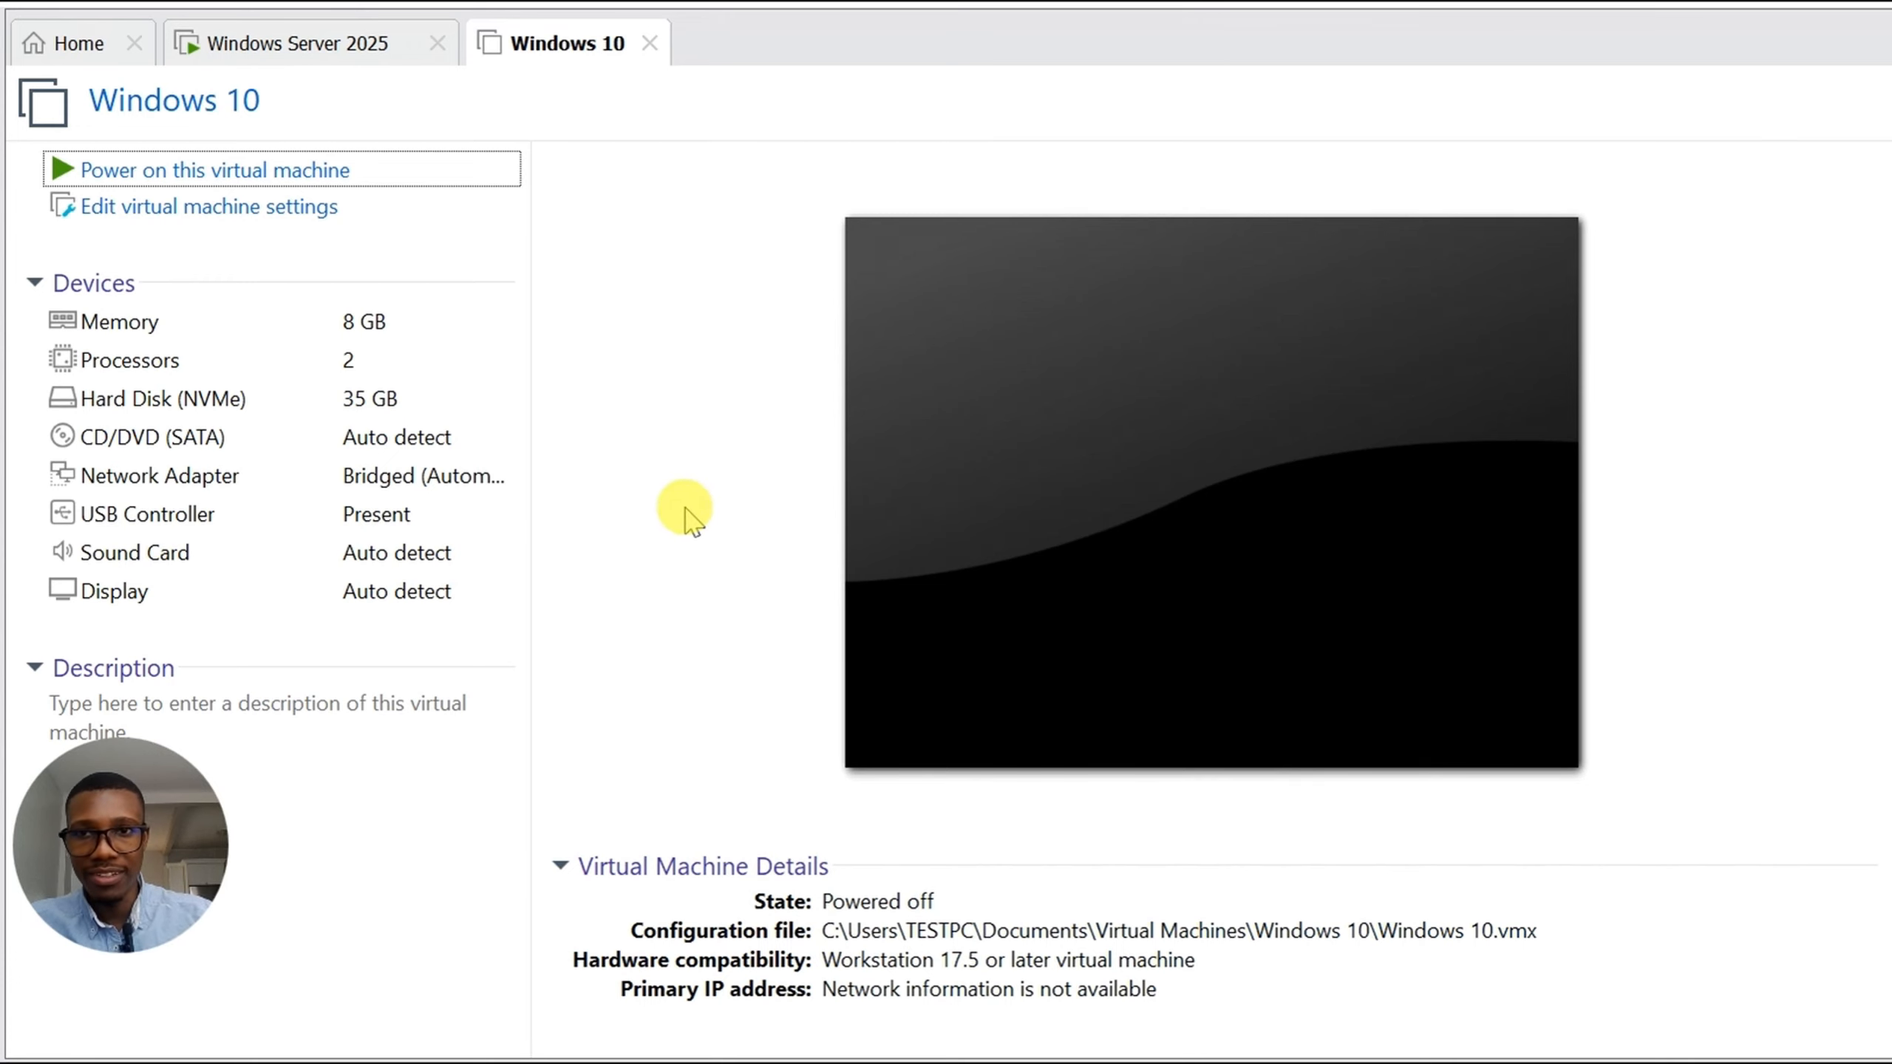
click(335, 54)
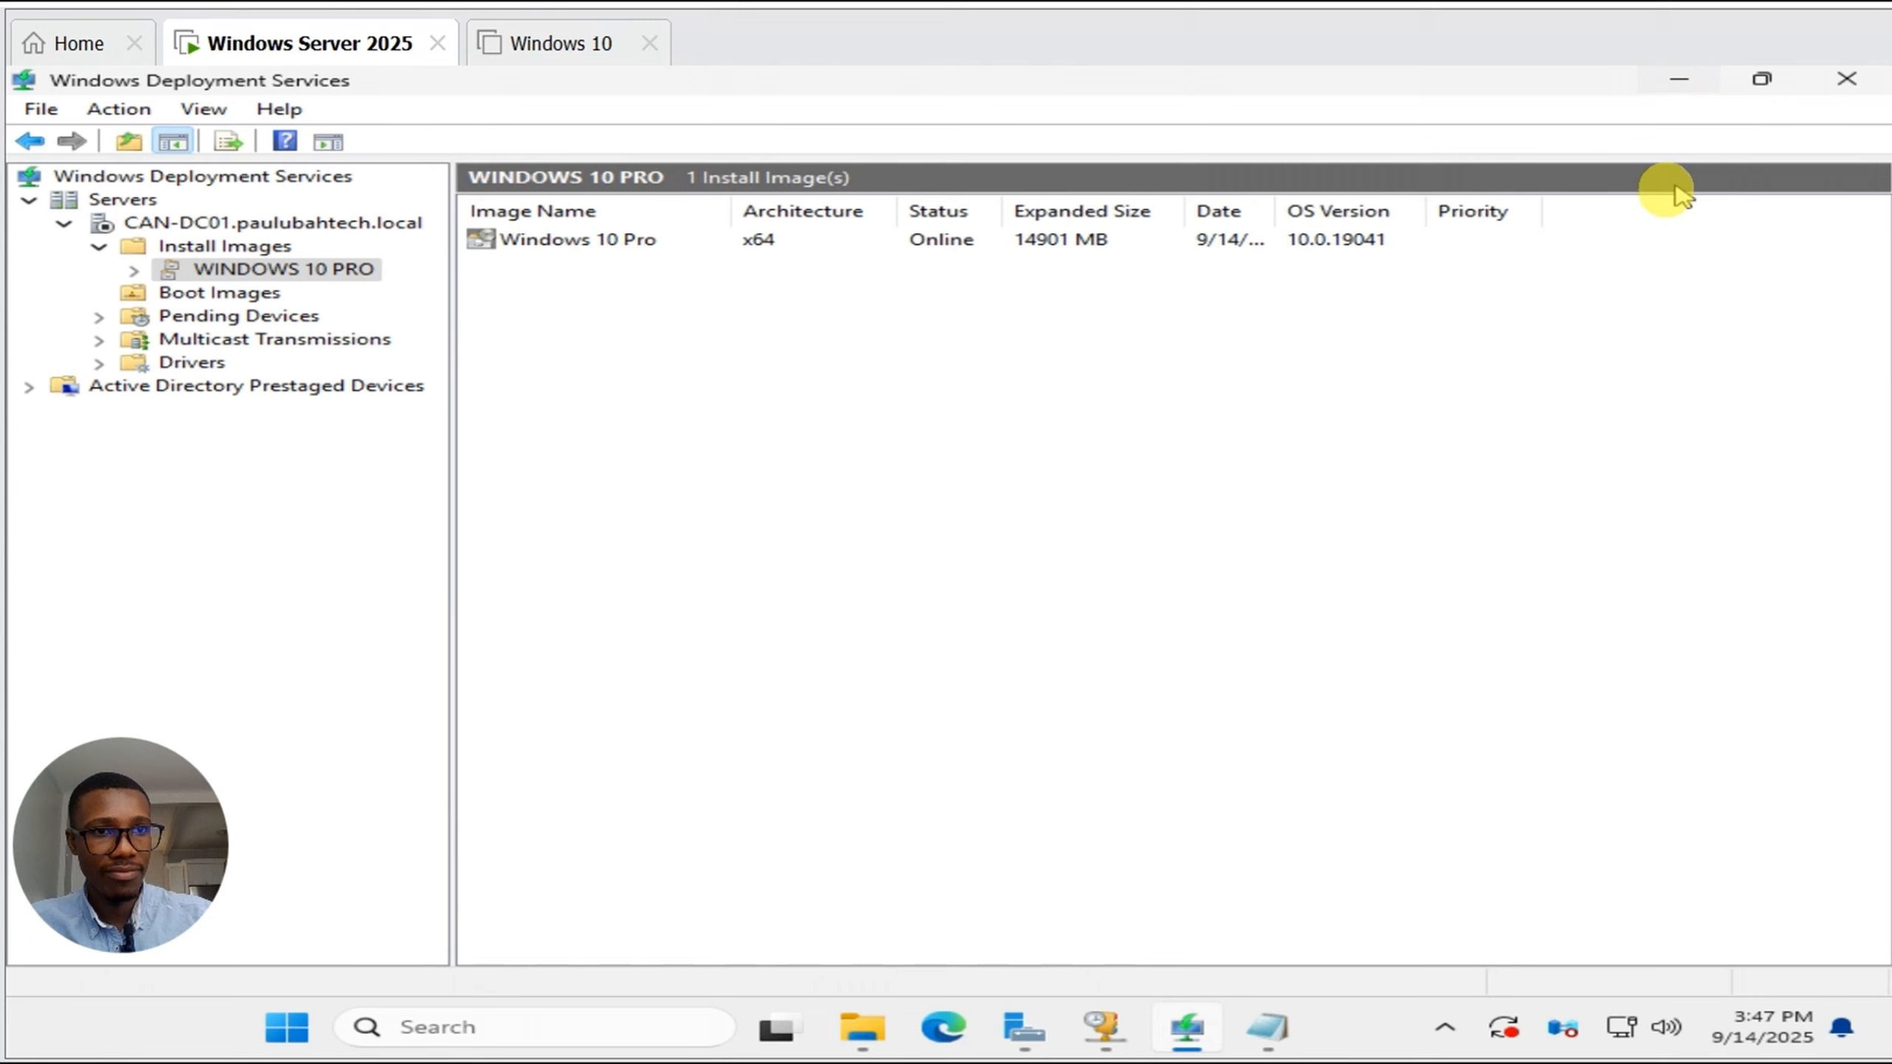
- Minimize WDS, confirm DHCP scope 192.168.1.0 has no address leases, then show the Windows 10 VM
click(1679, 79)
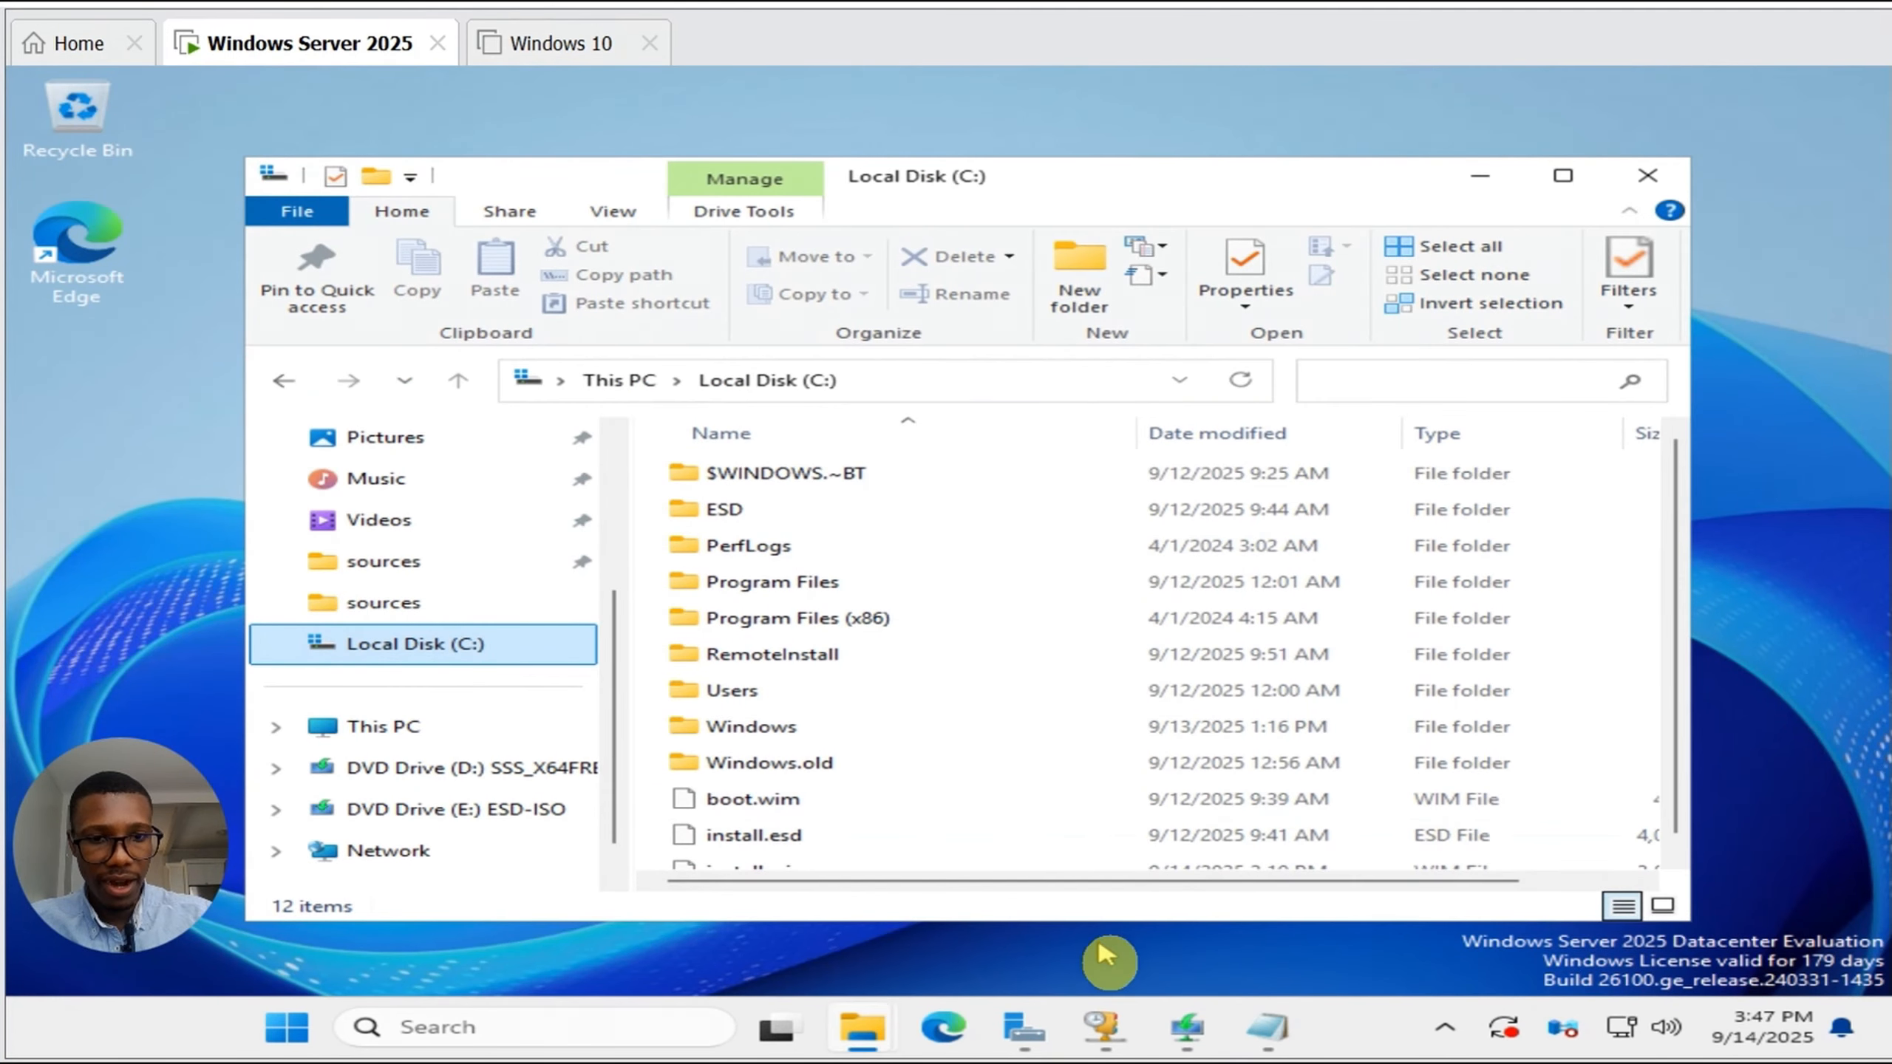
click(1105, 1033)
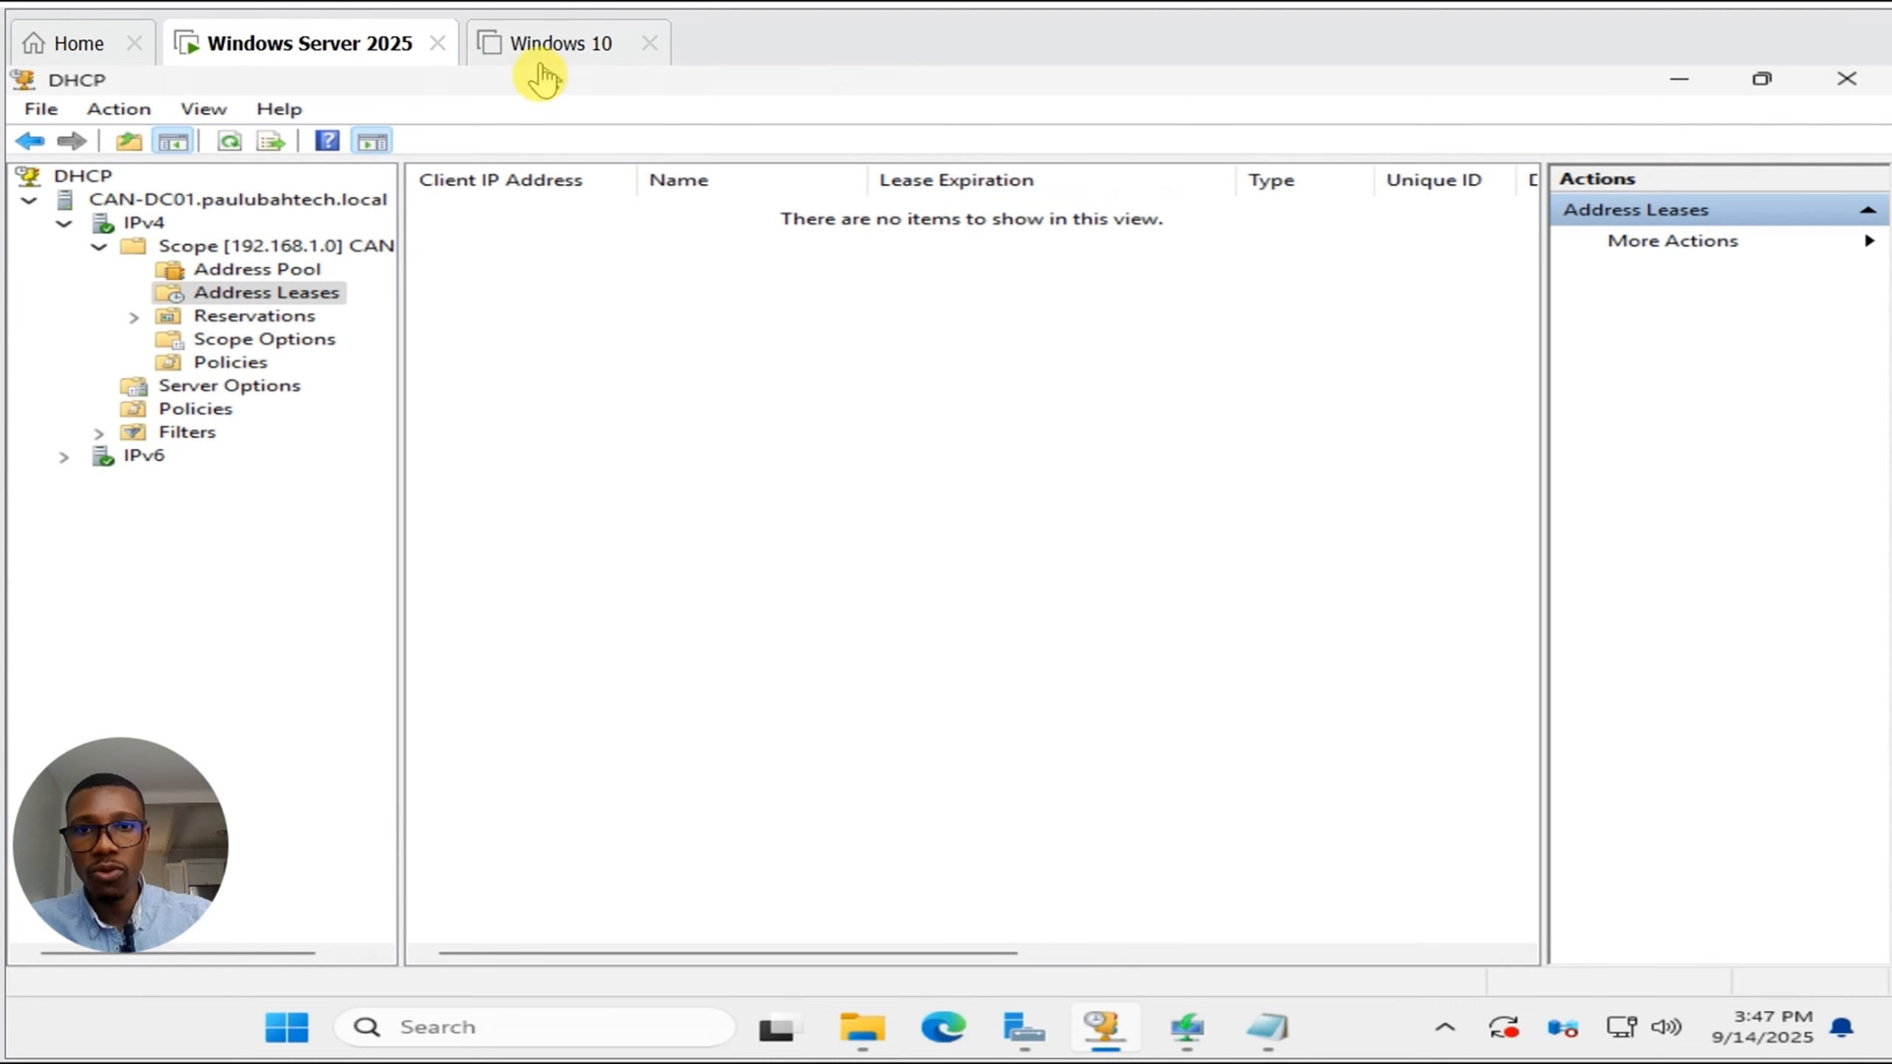
click(522, 43)
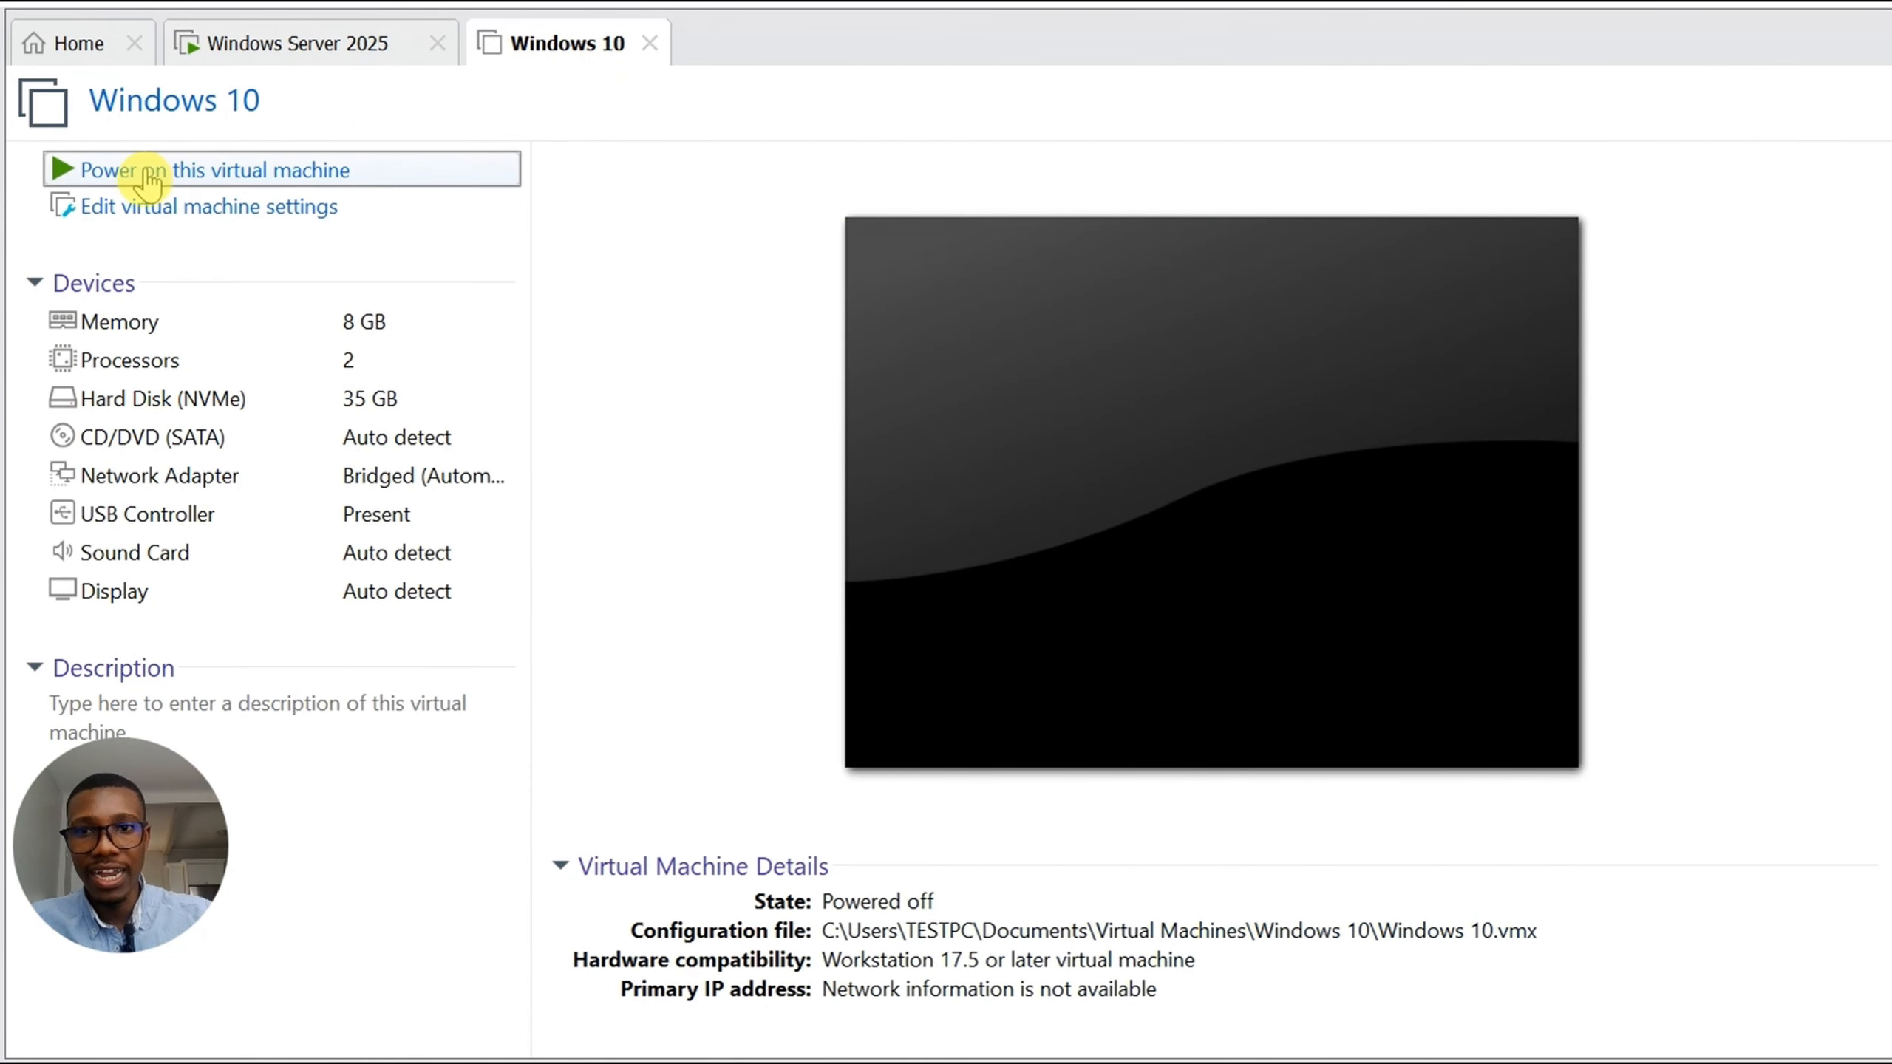
- Power on the Windows 10 VM and dismiss the no-3D-support notice as it PXE-boots
click(257, 173)
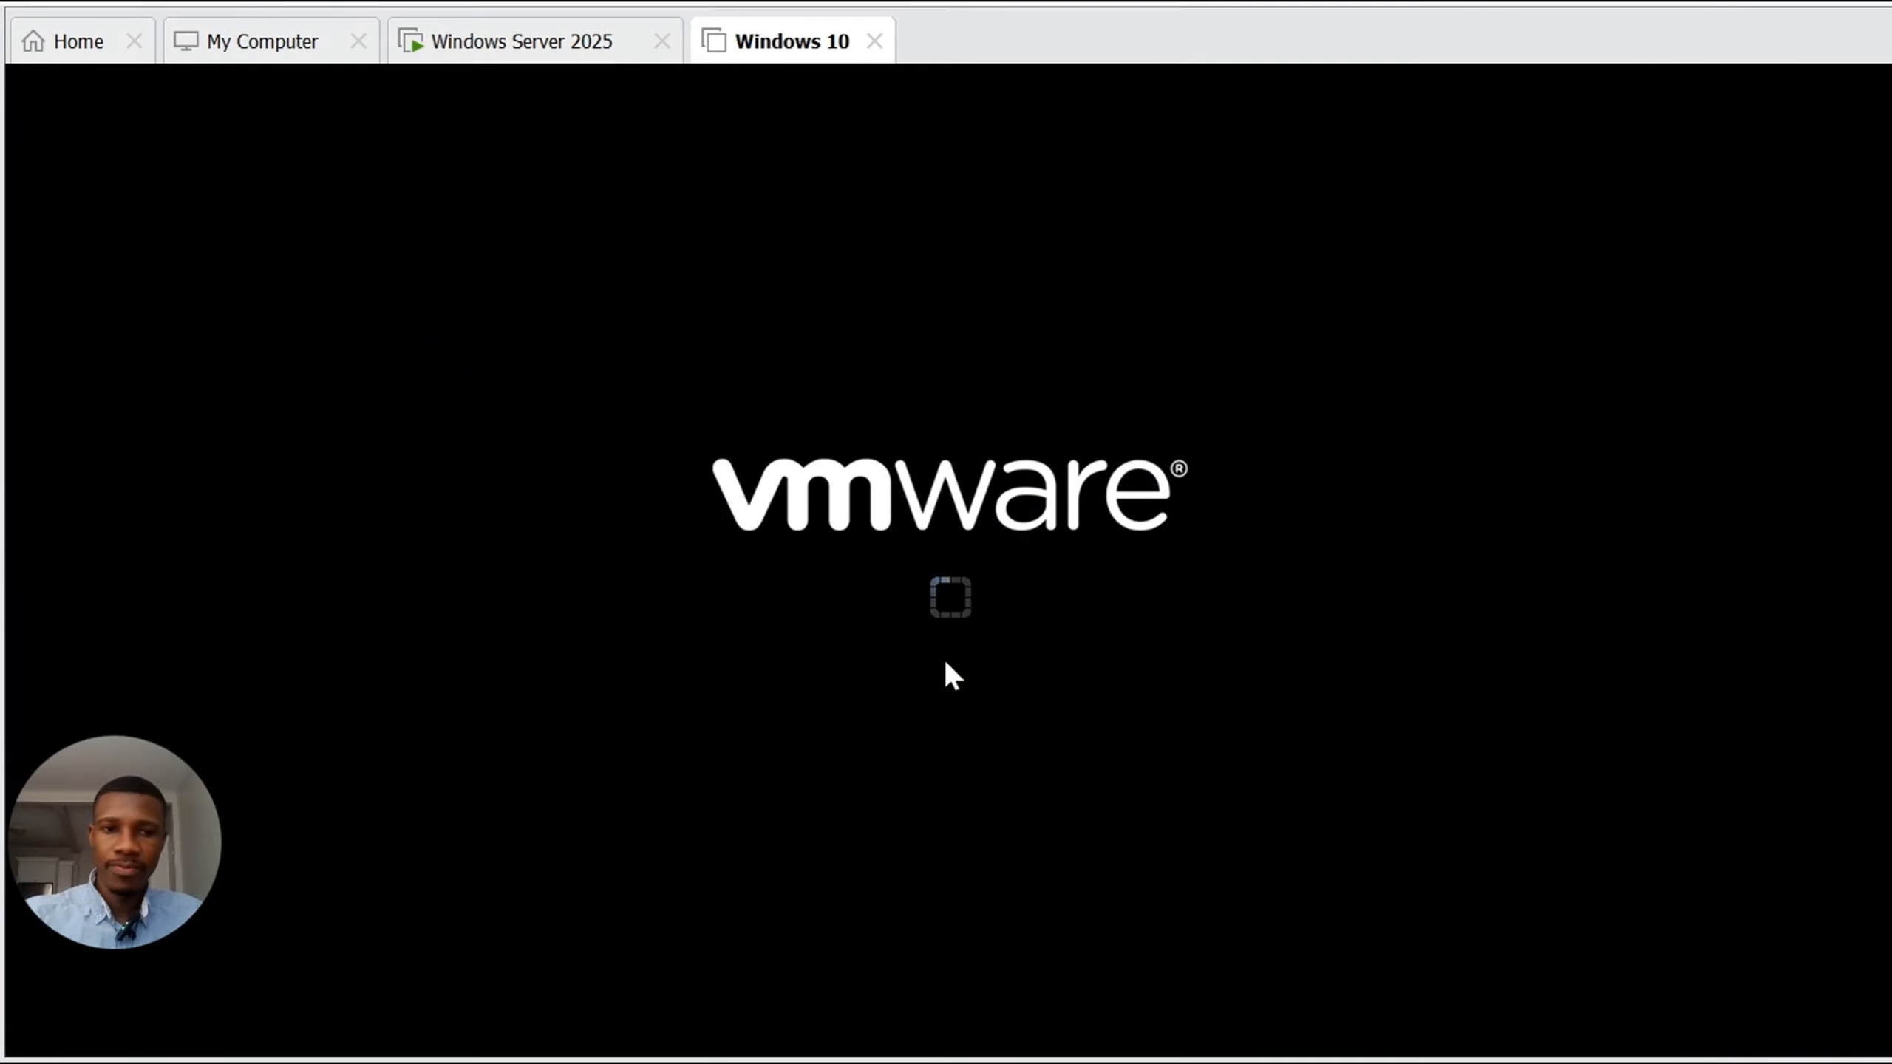
click(946, 645)
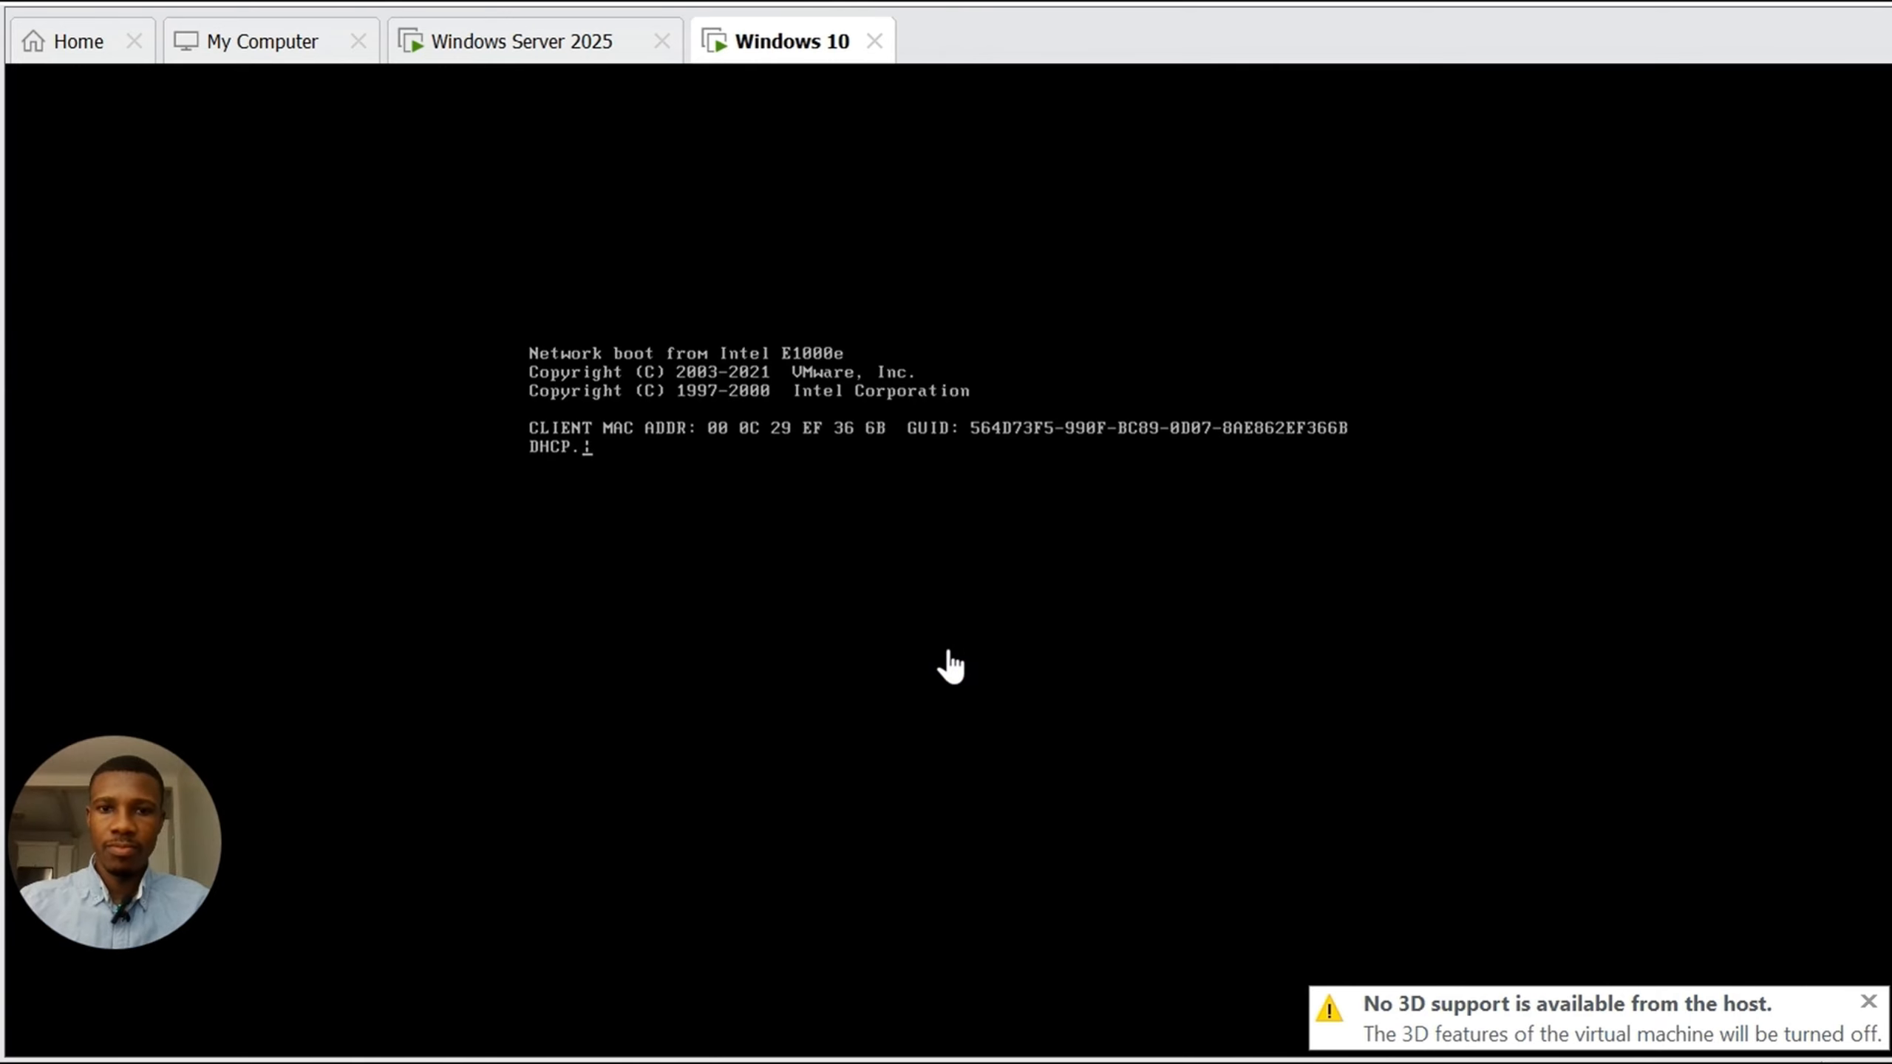
click(962, 638)
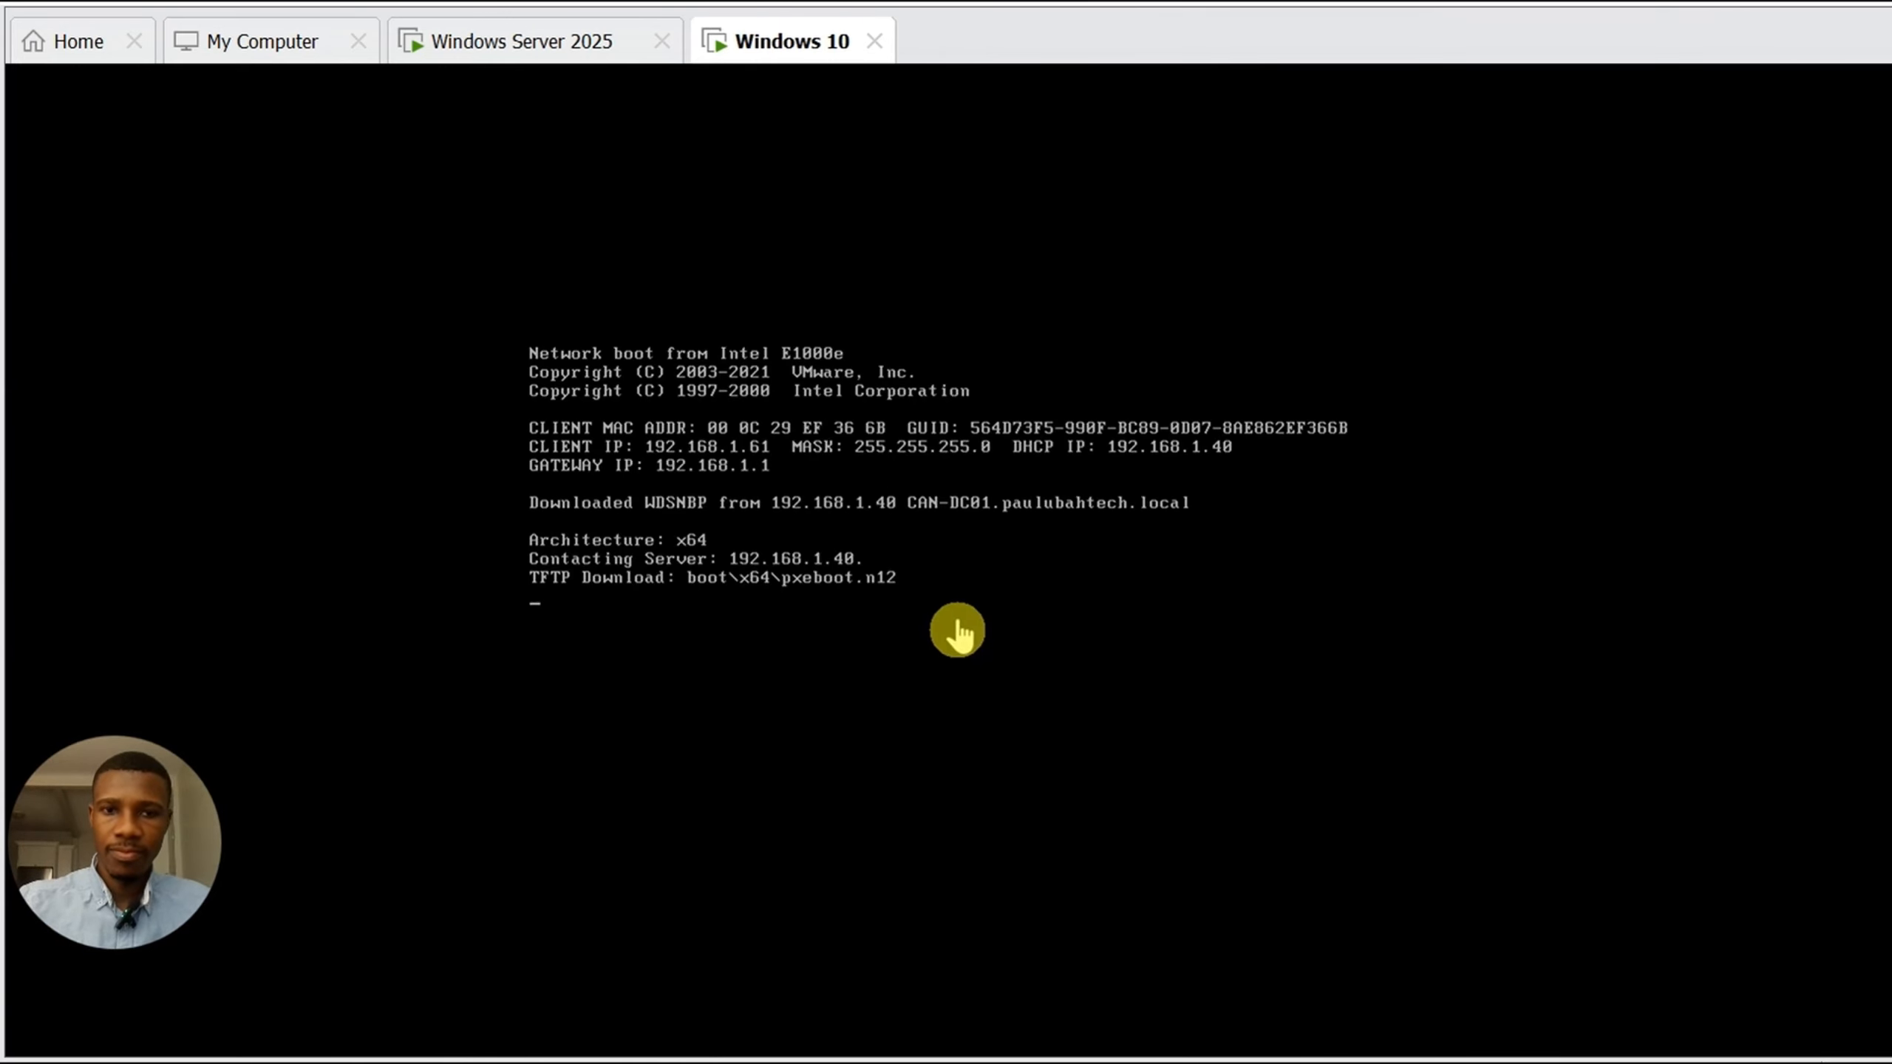
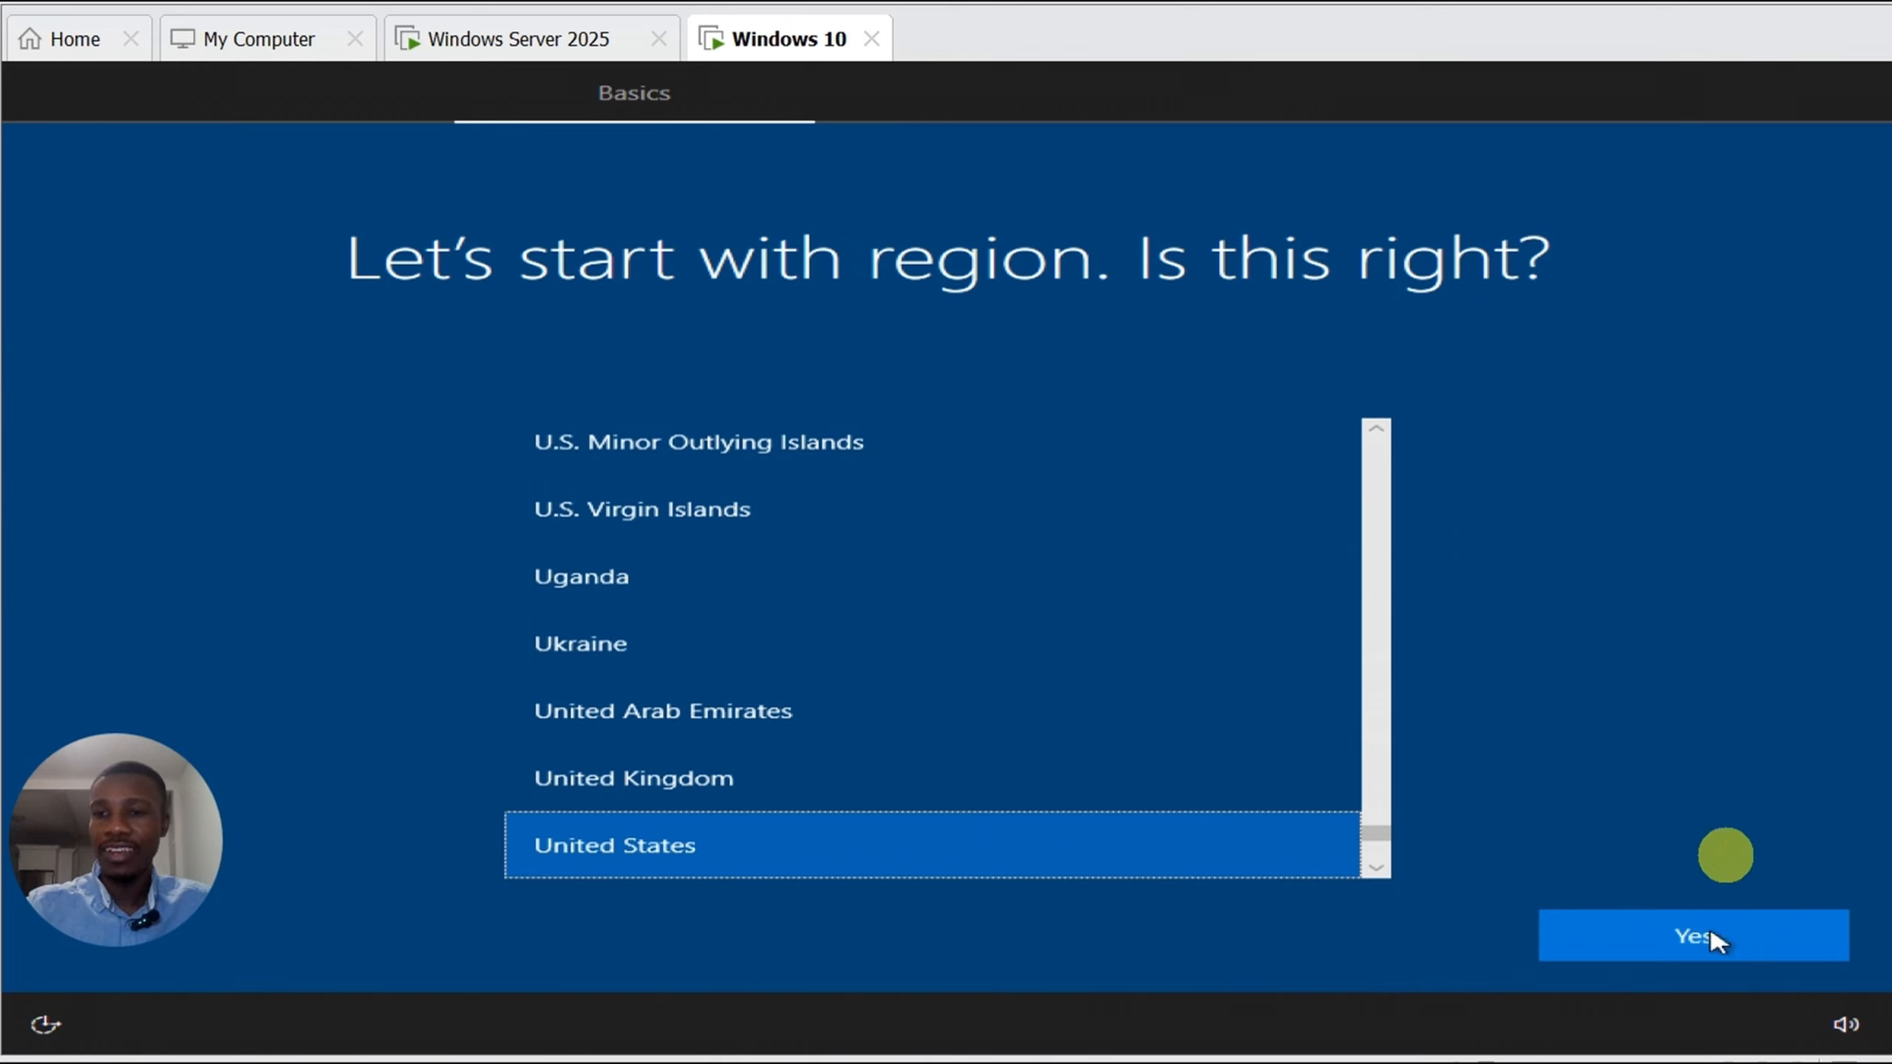
- Keep United States as the region and US as the only keyboard layout
click(1699, 916)
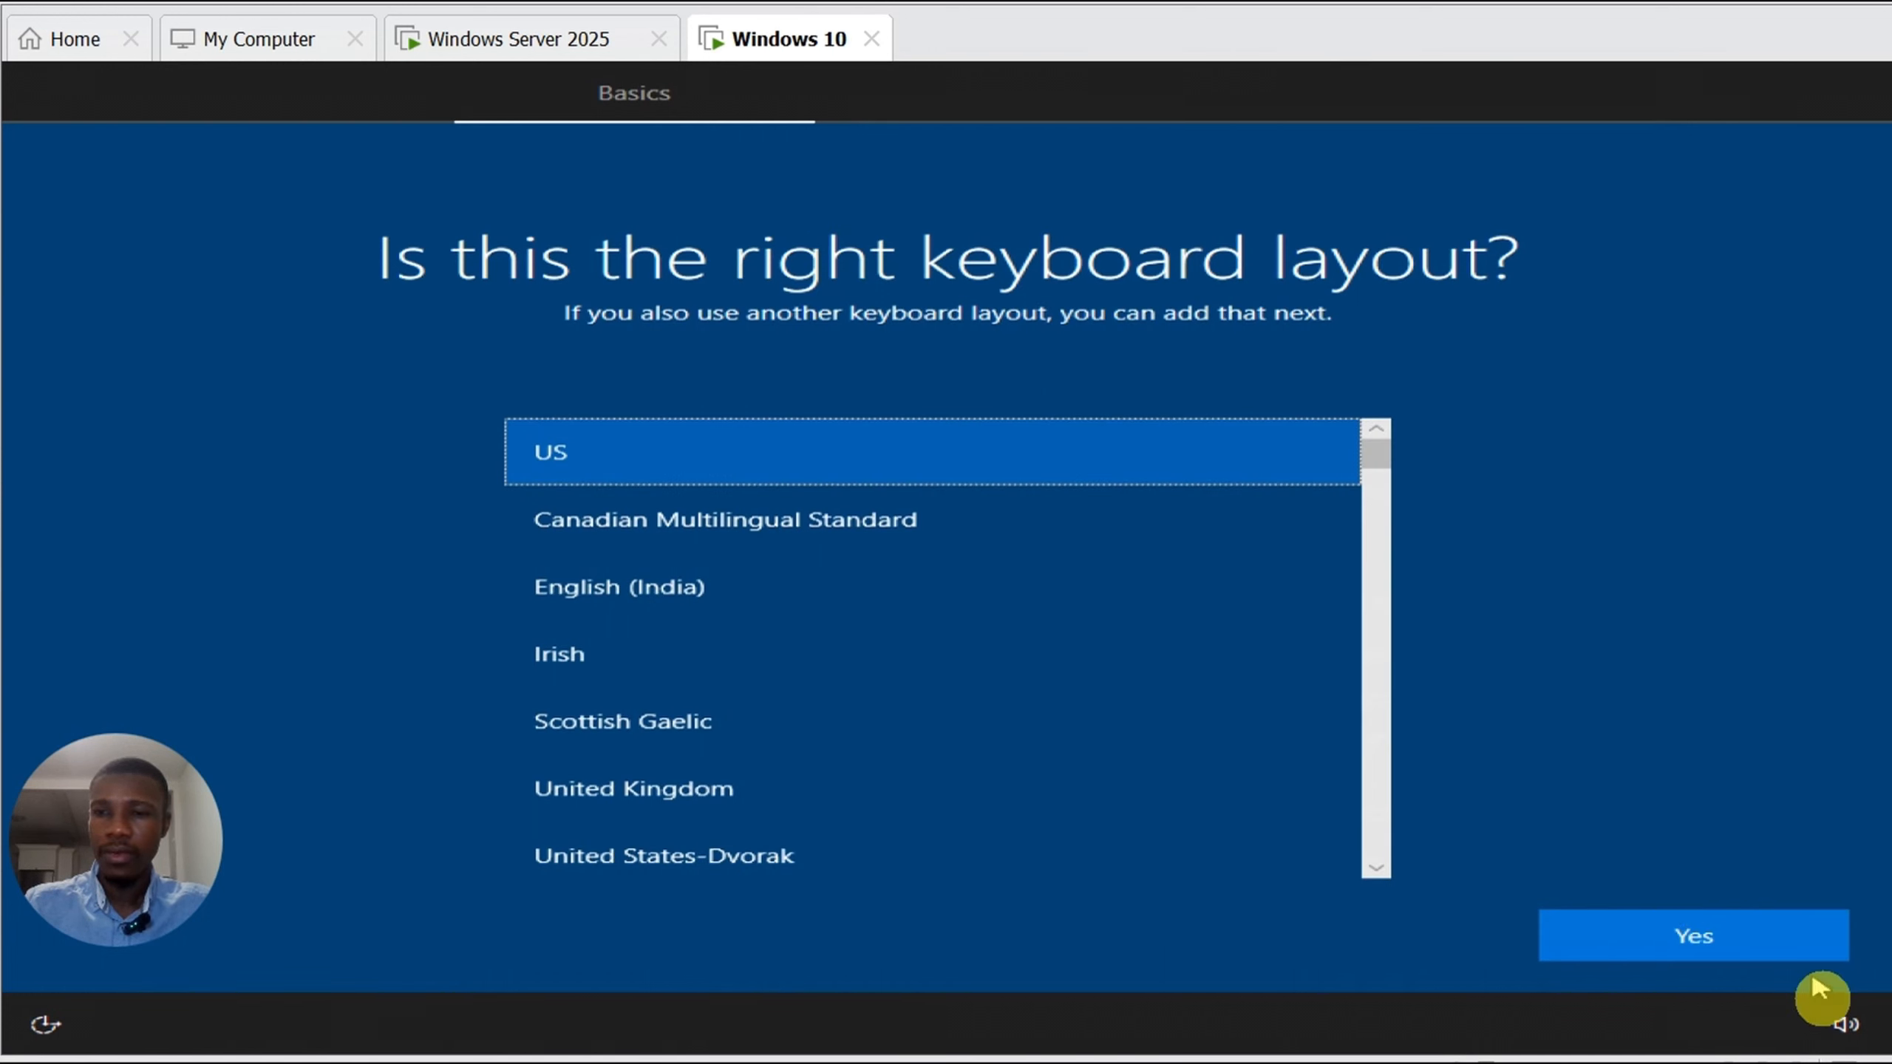
click(1735, 941)
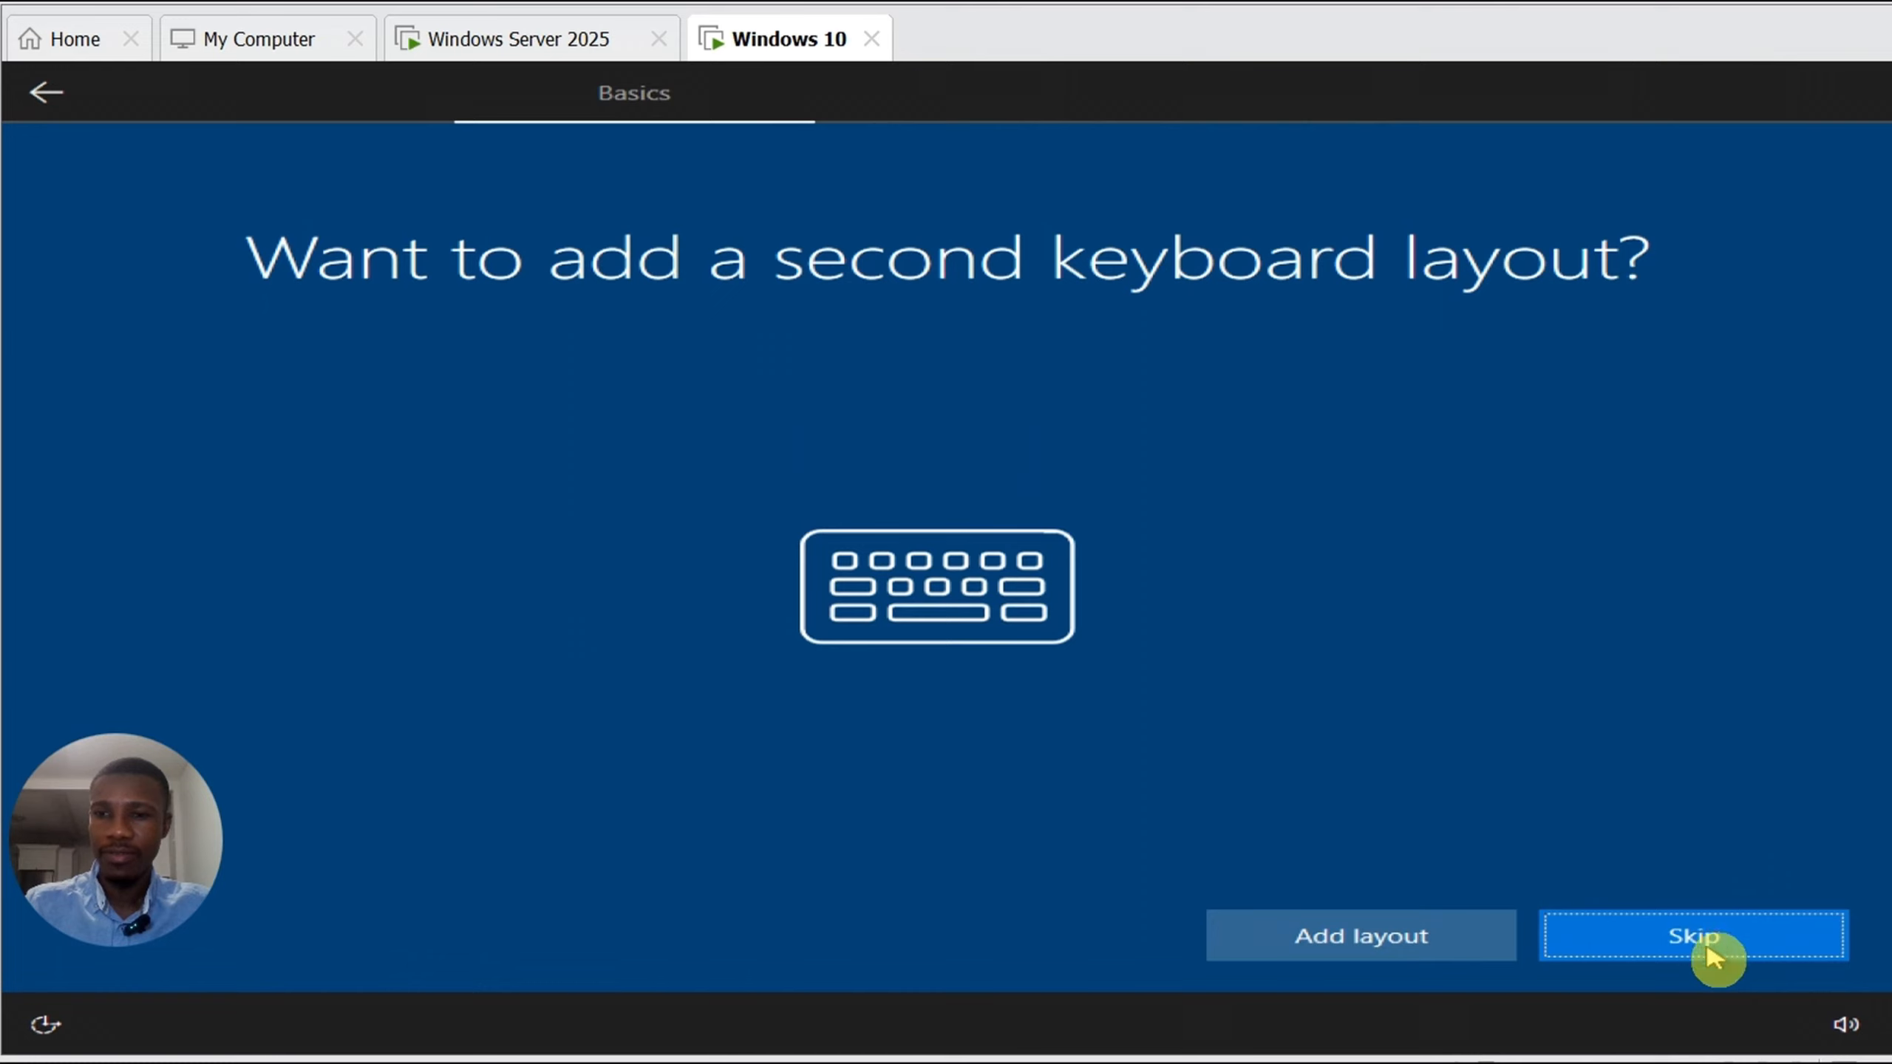
click(1707, 950)
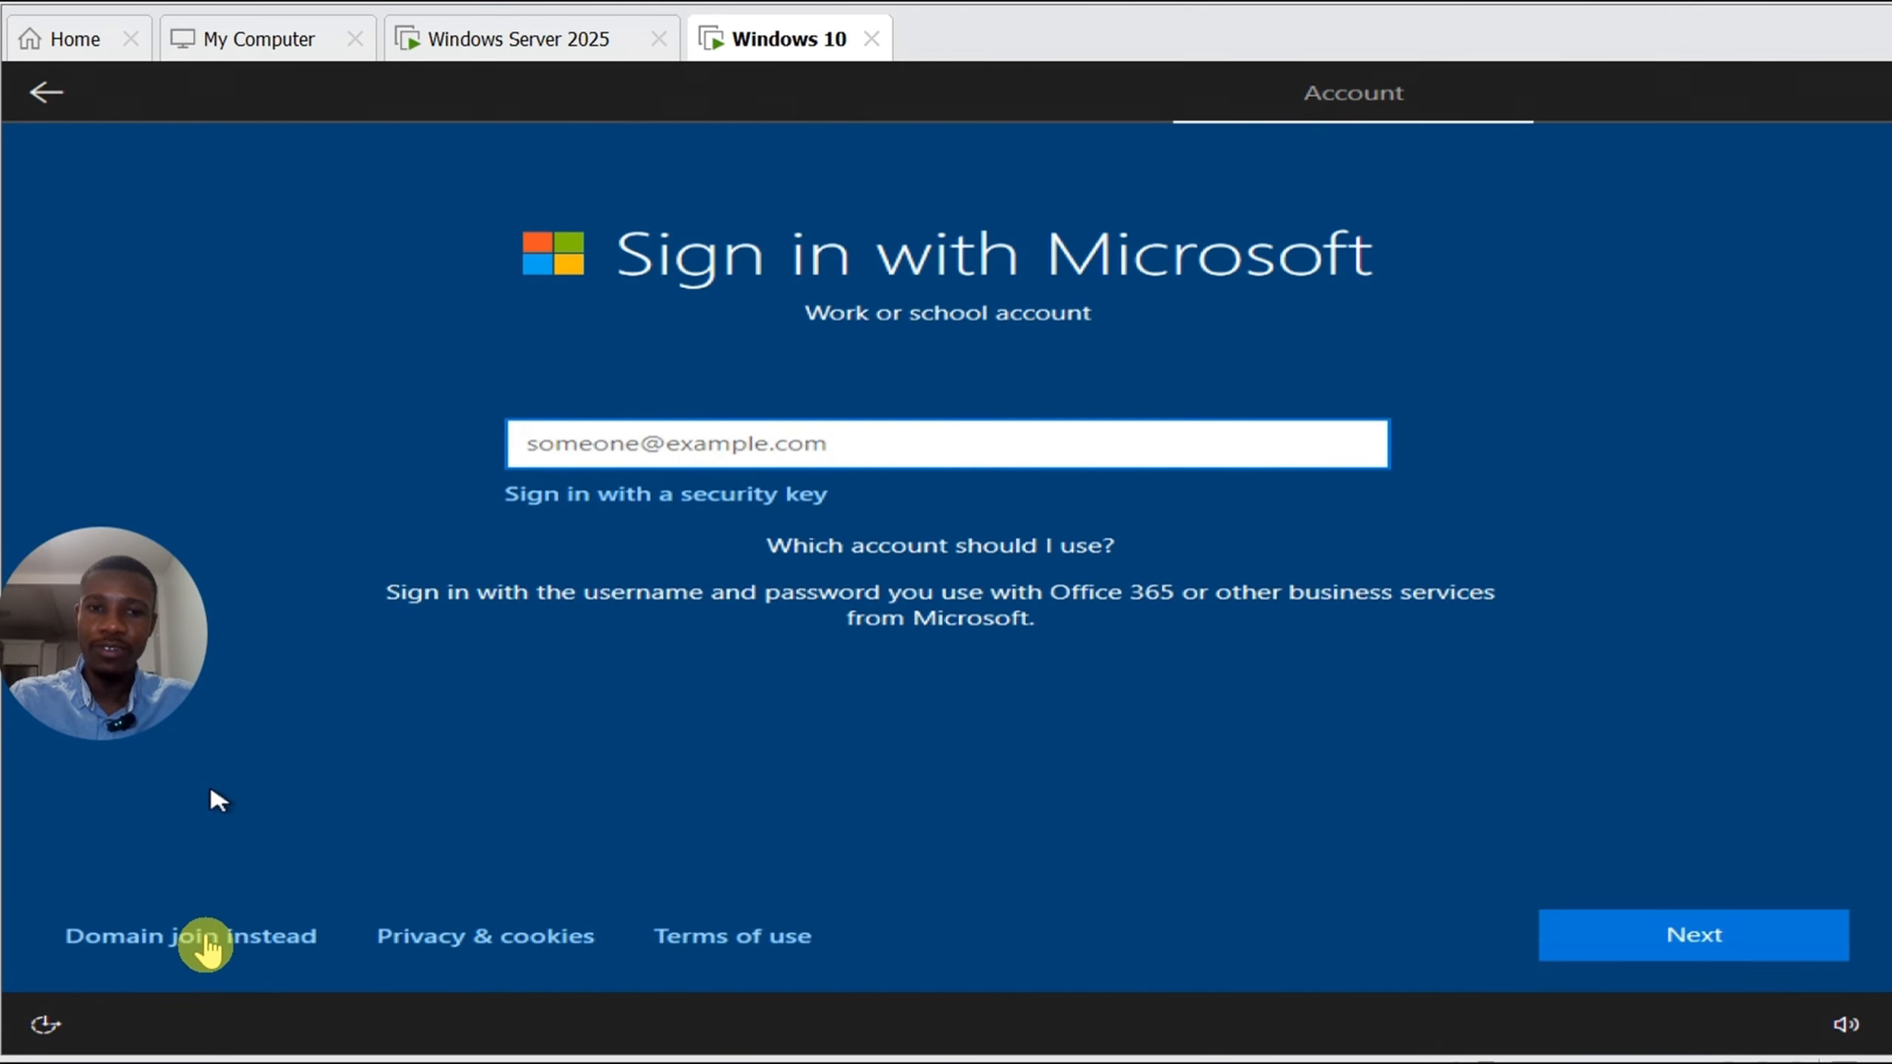
- Choose domain join, name the local account IT PC, and set and confirm its password
click(224, 941)
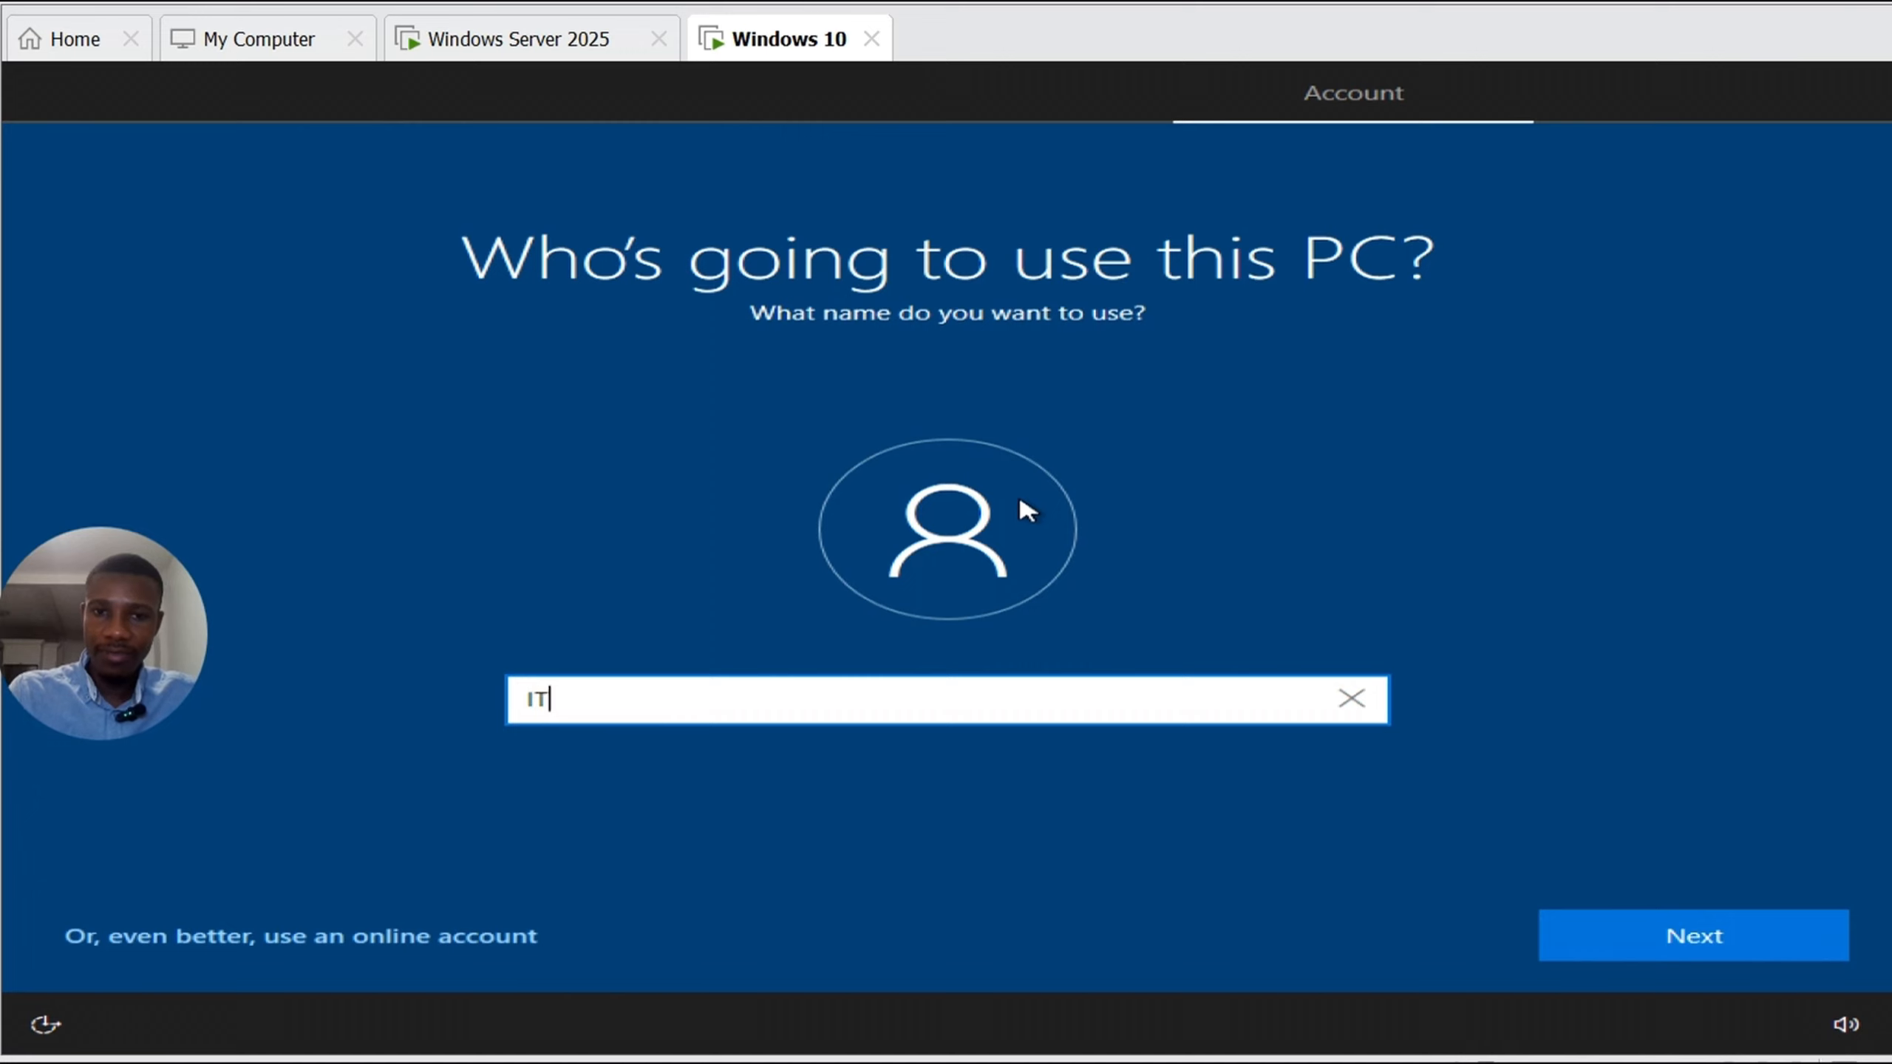
text(C)
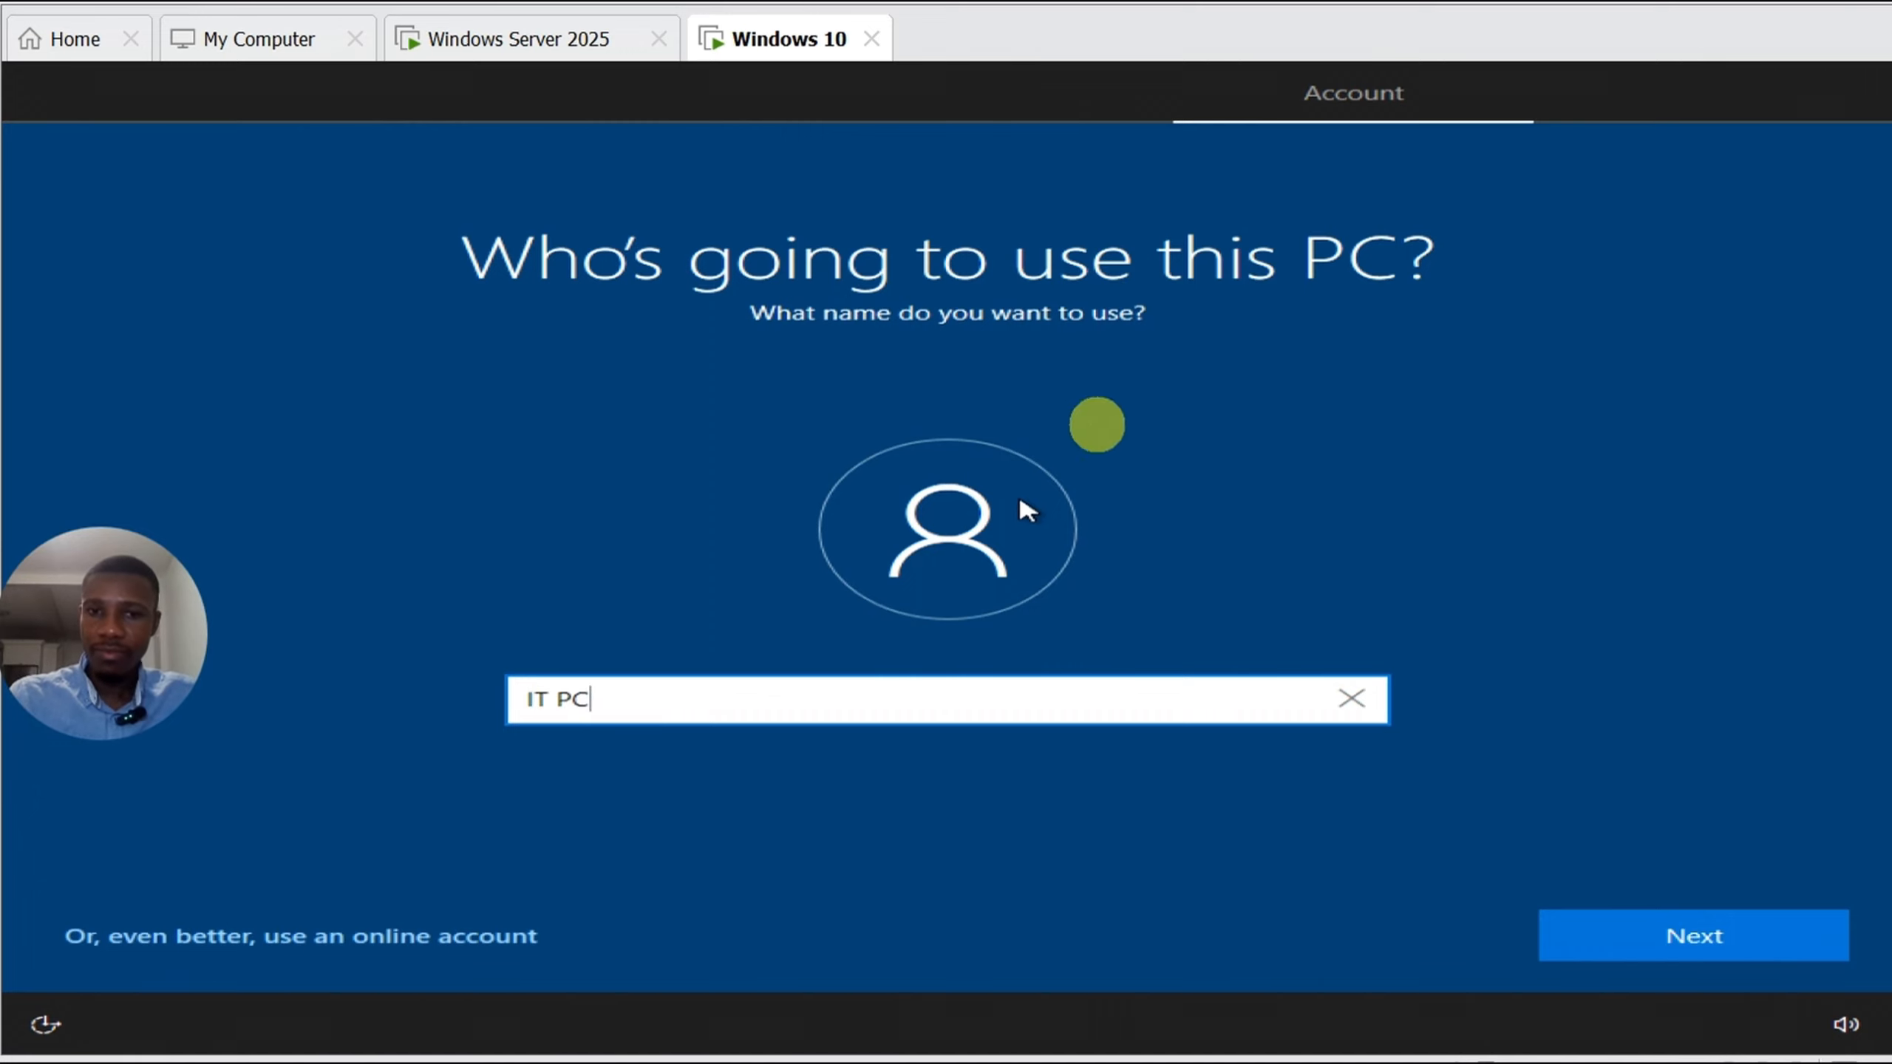
click(1678, 941)
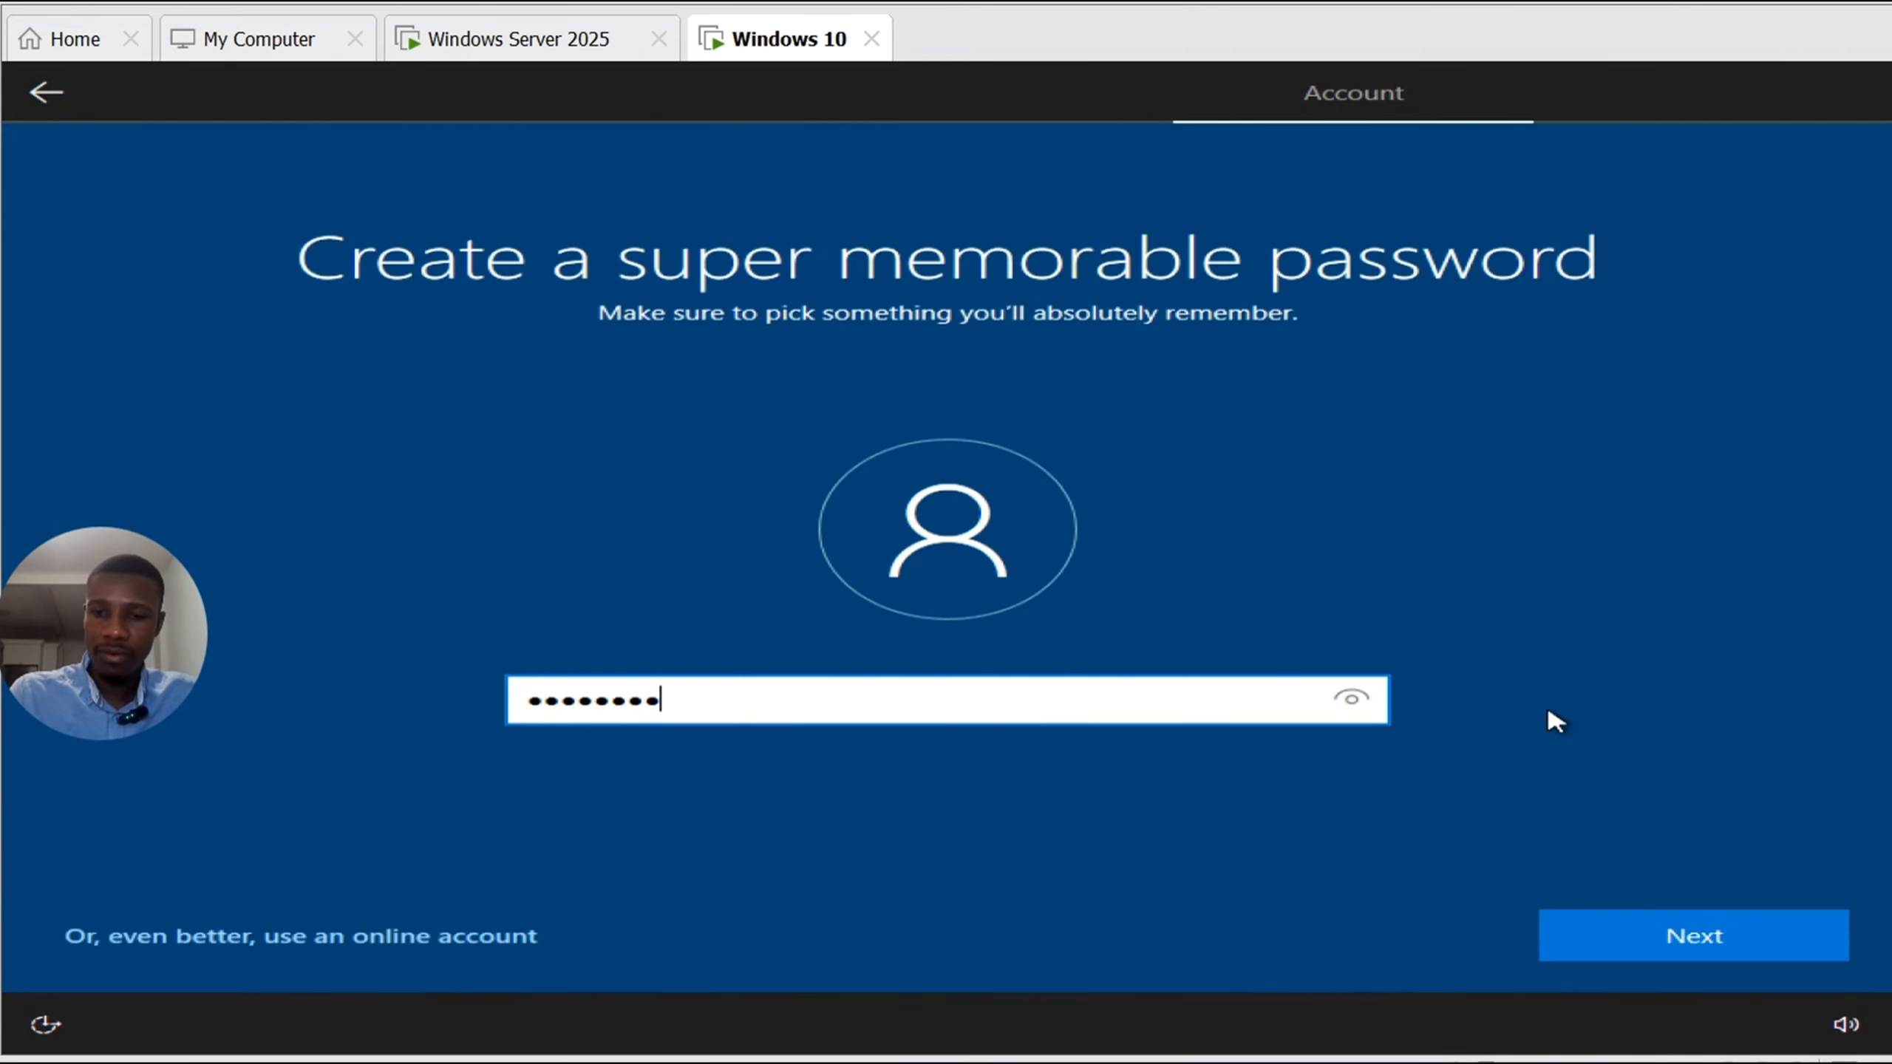
text(12)
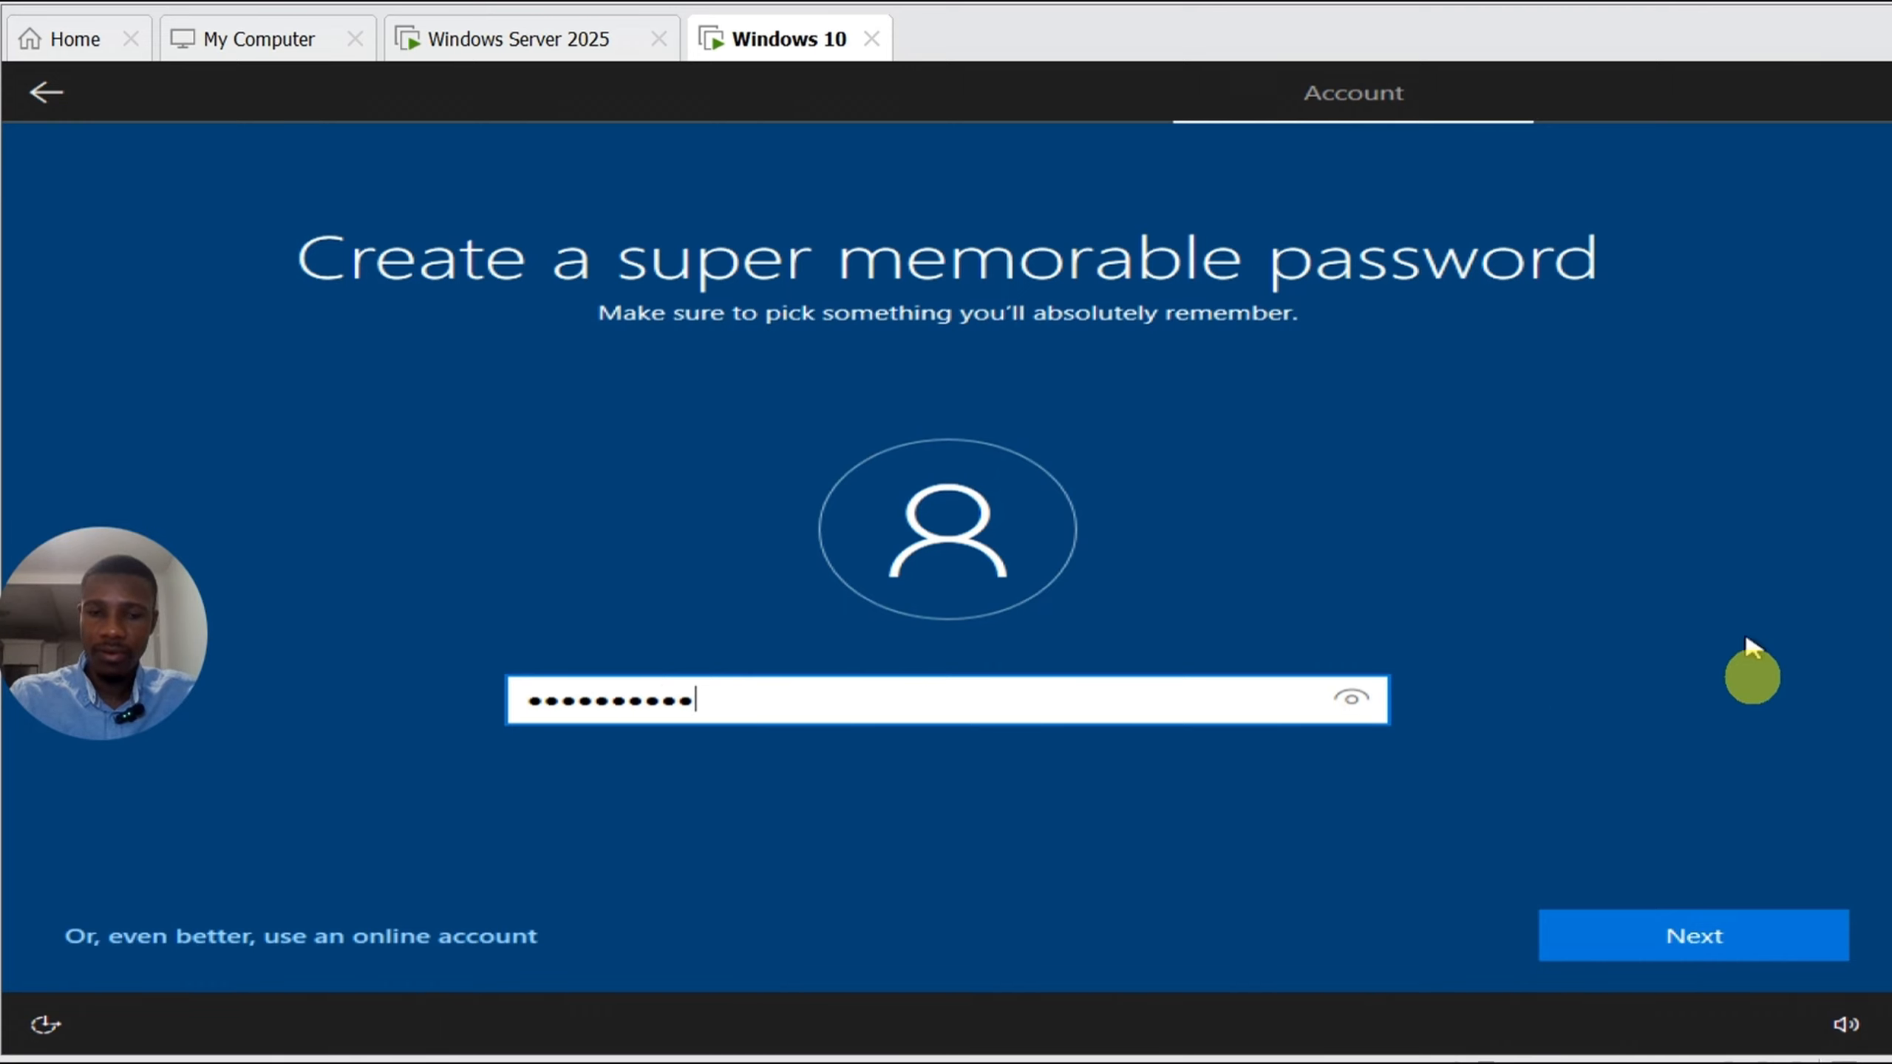
text(3)
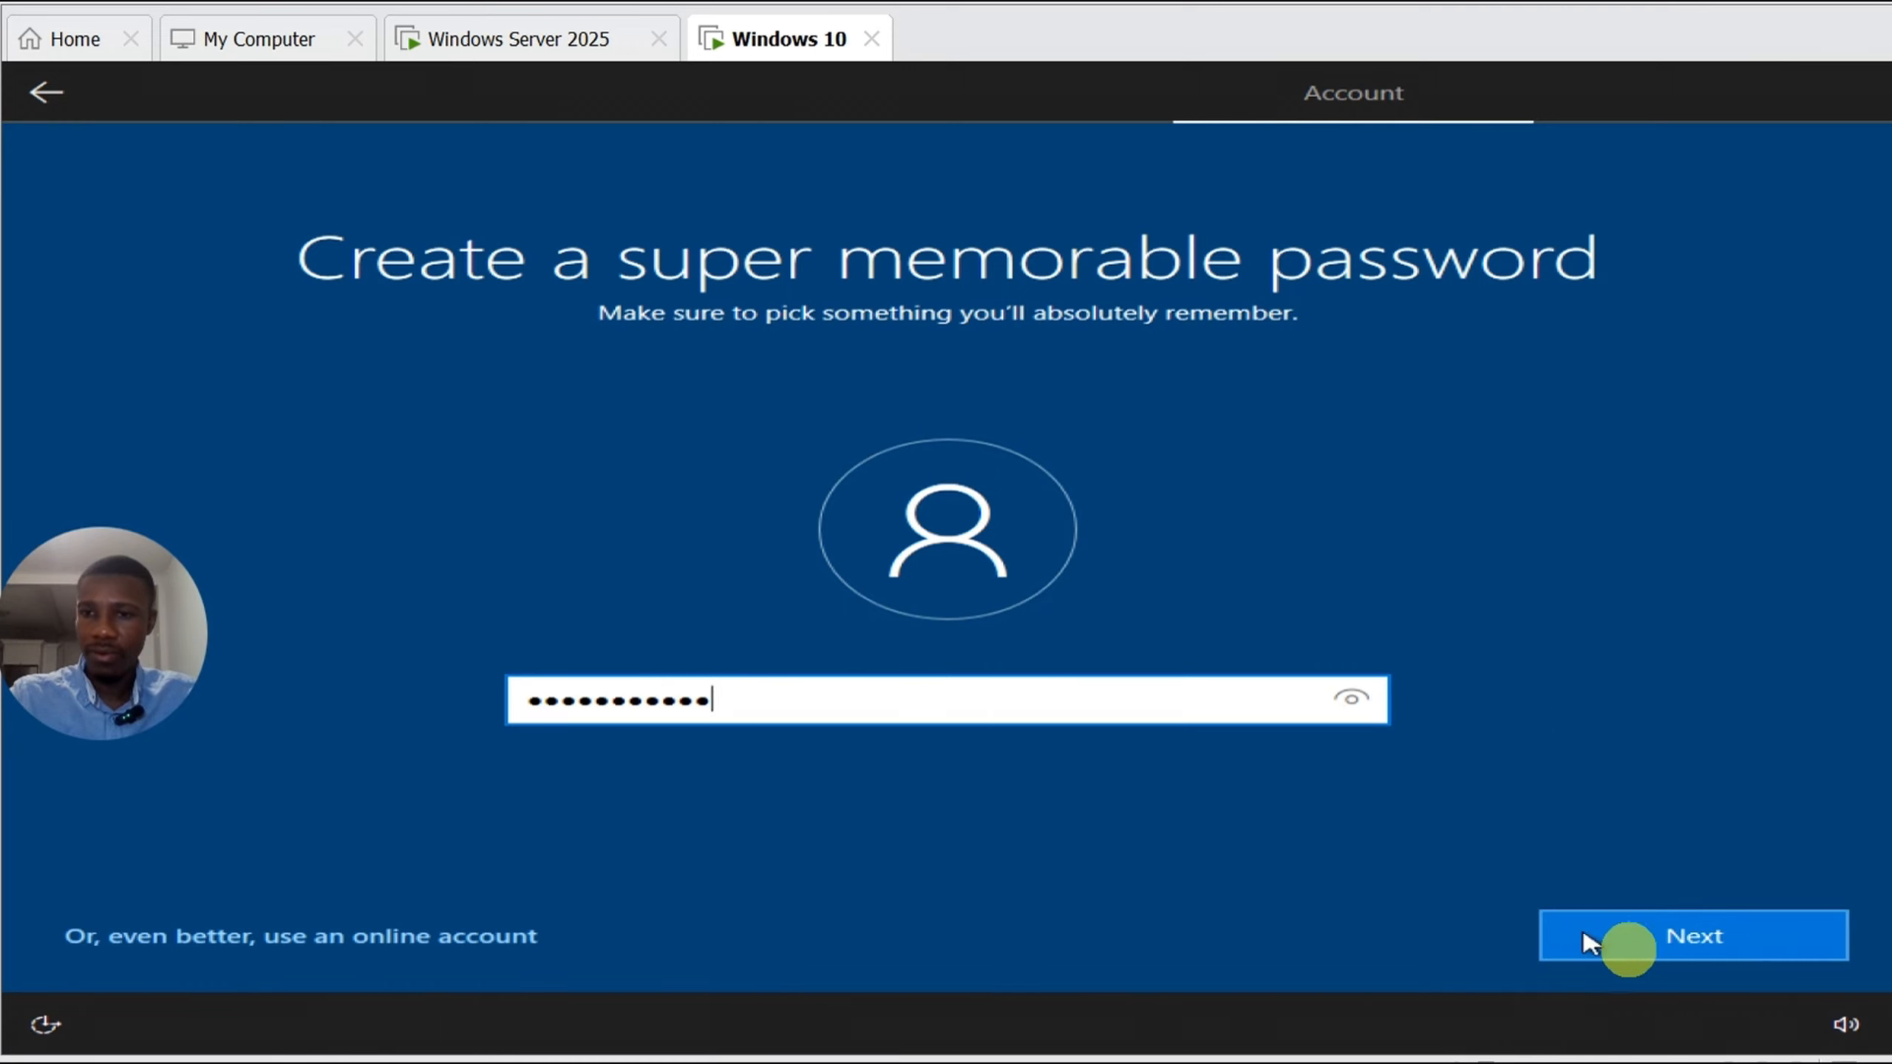
click(1646, 948)
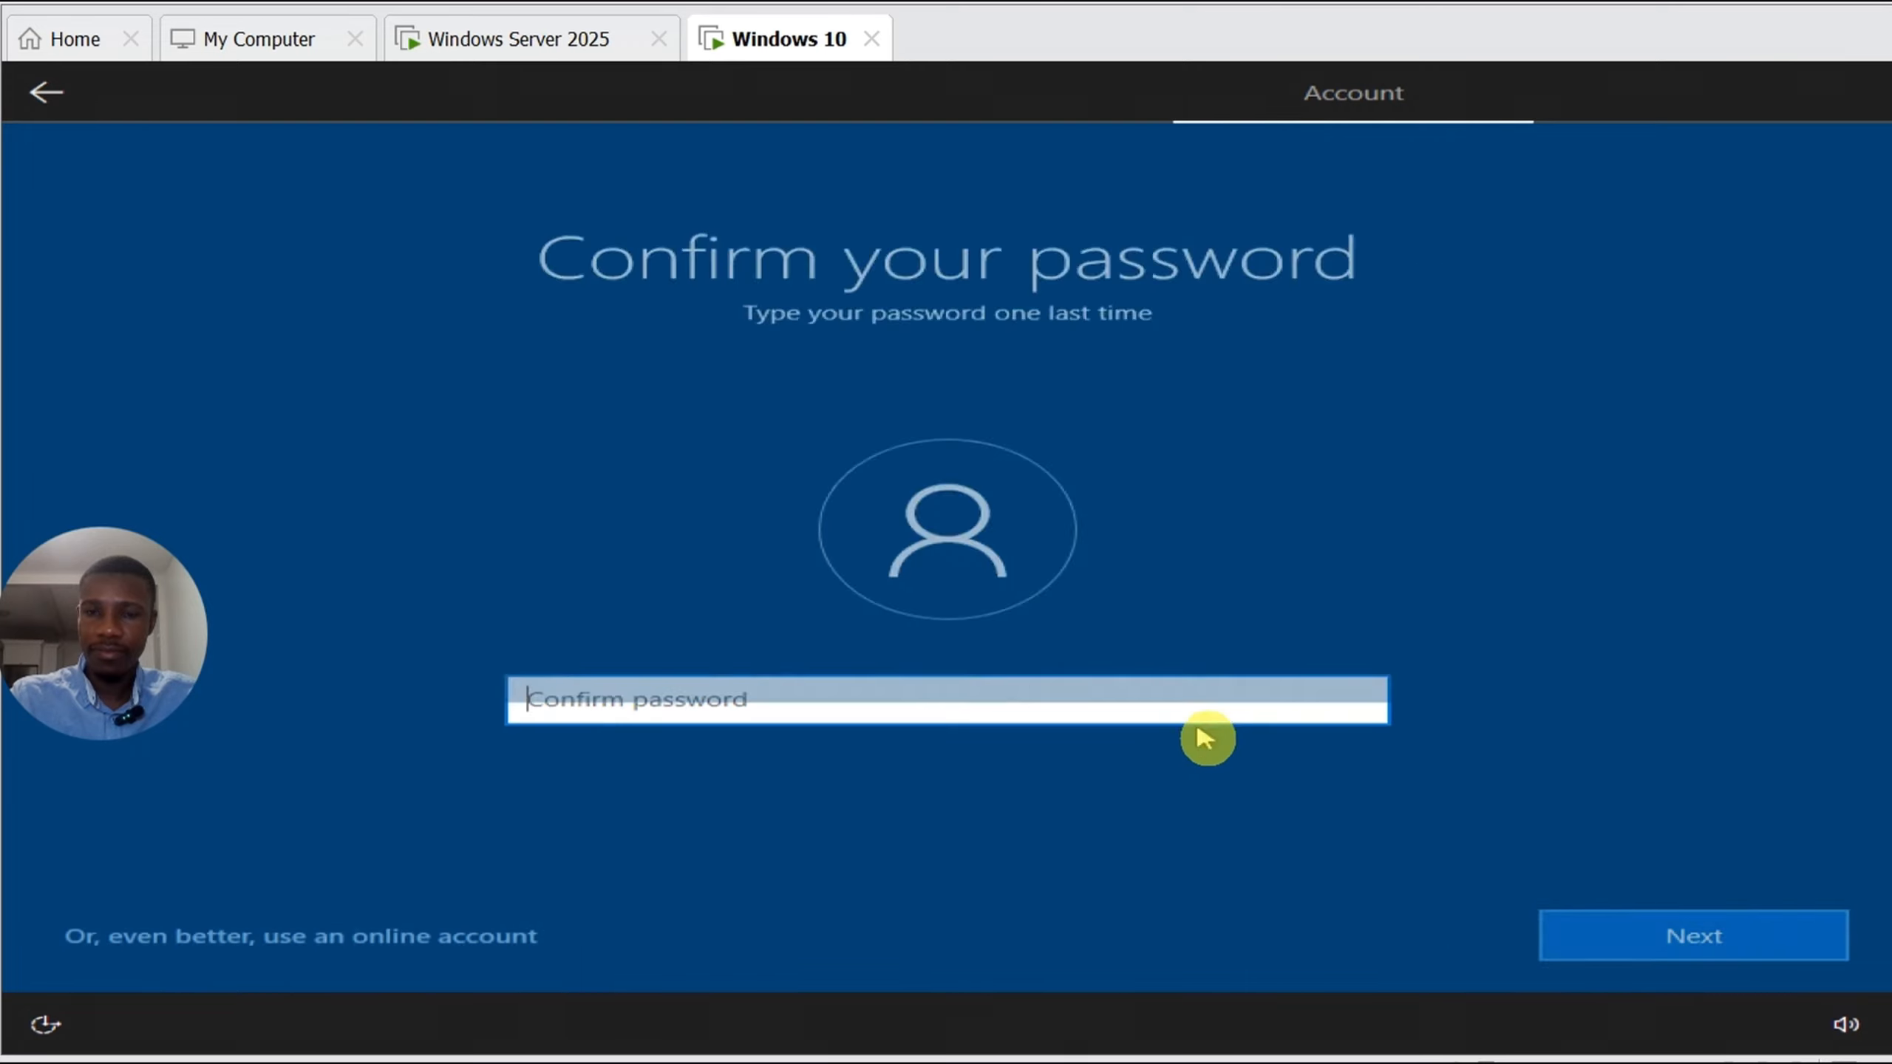
text(P)
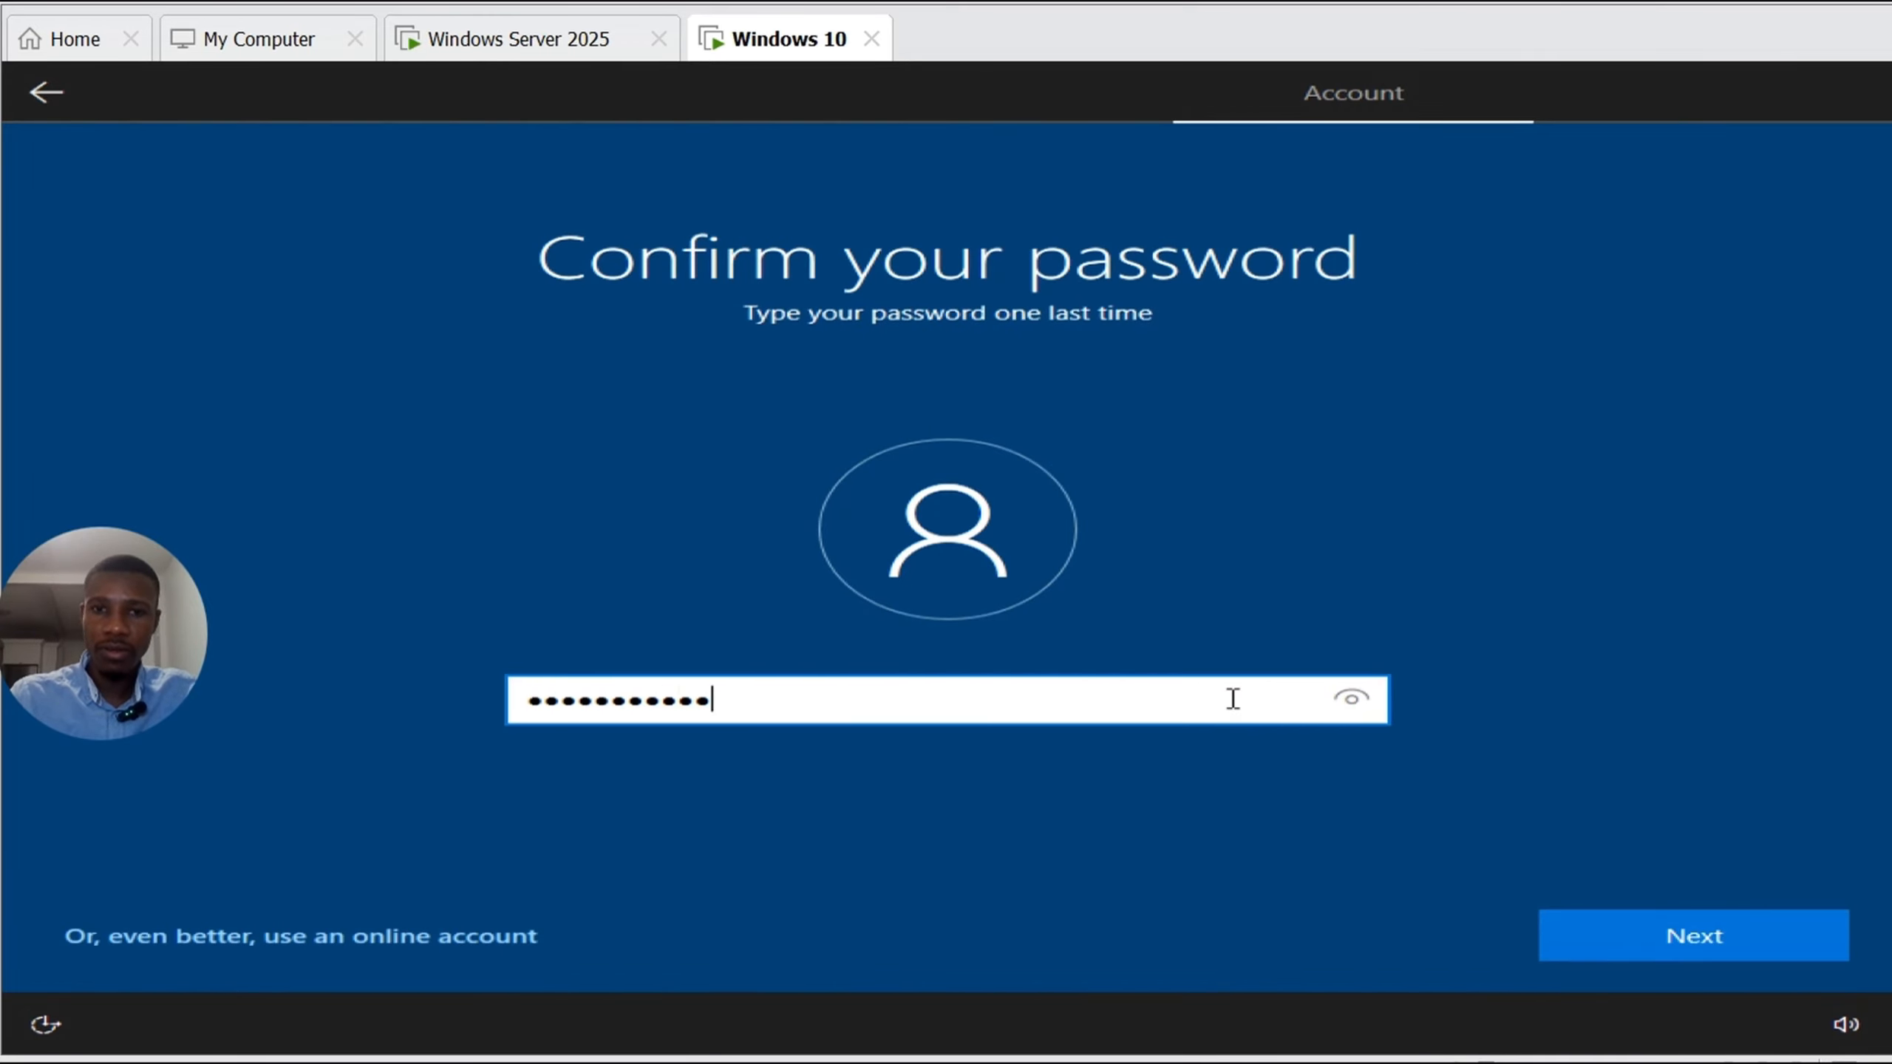
click(1701, 943)
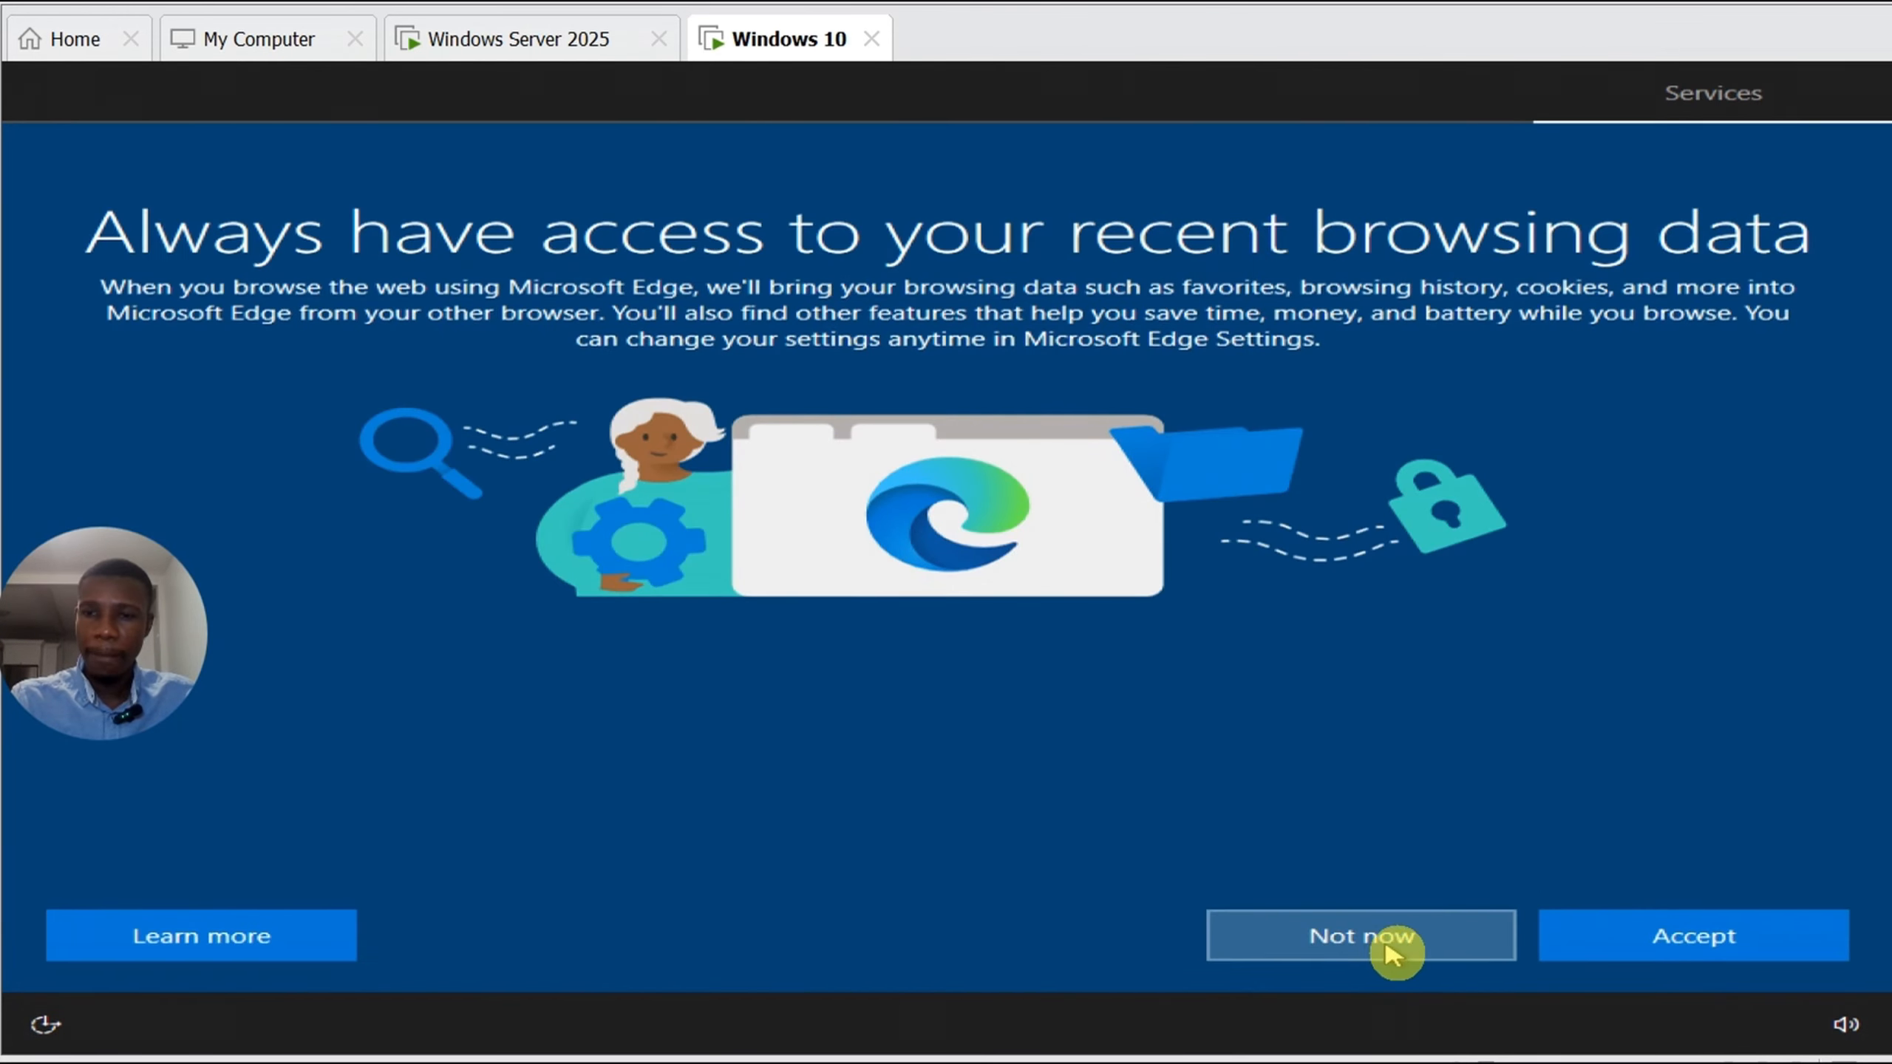
- Decline the Edge browsing-data import and accept the default privacy settings
click(1391, 946)
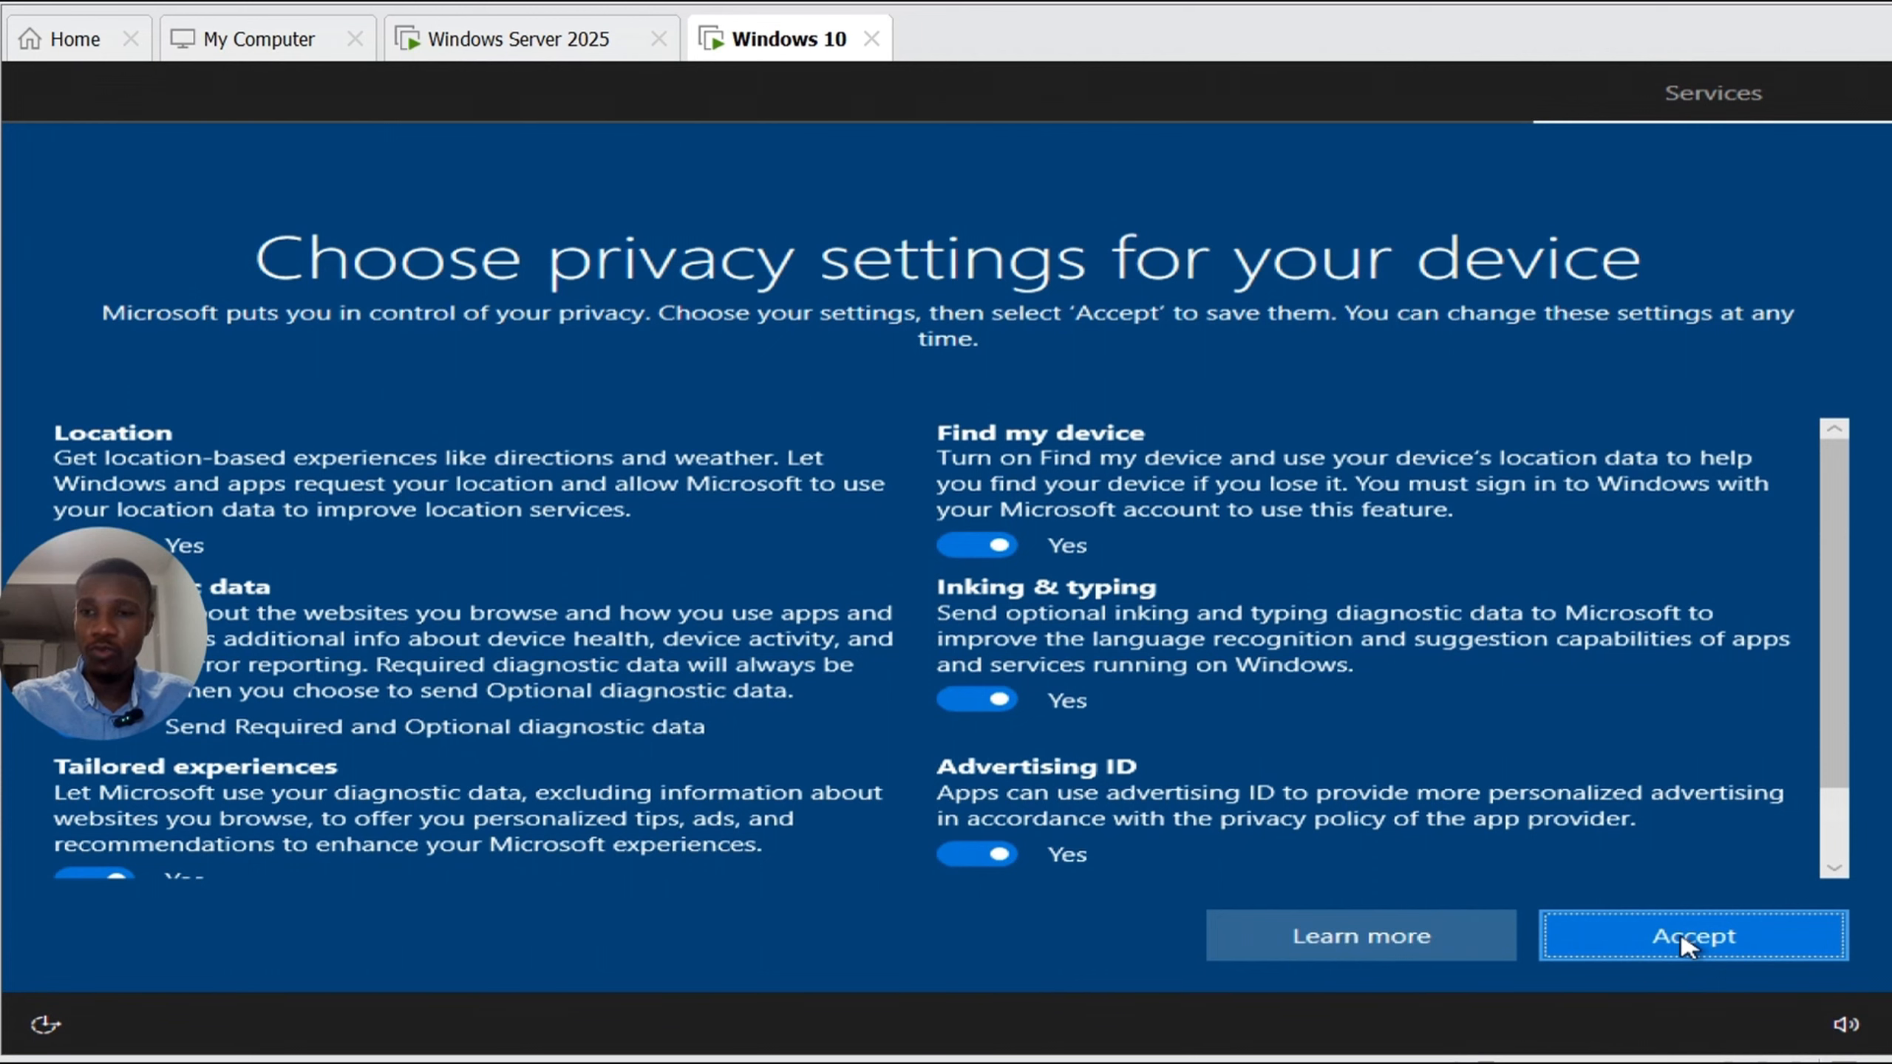
click(1685, 945)
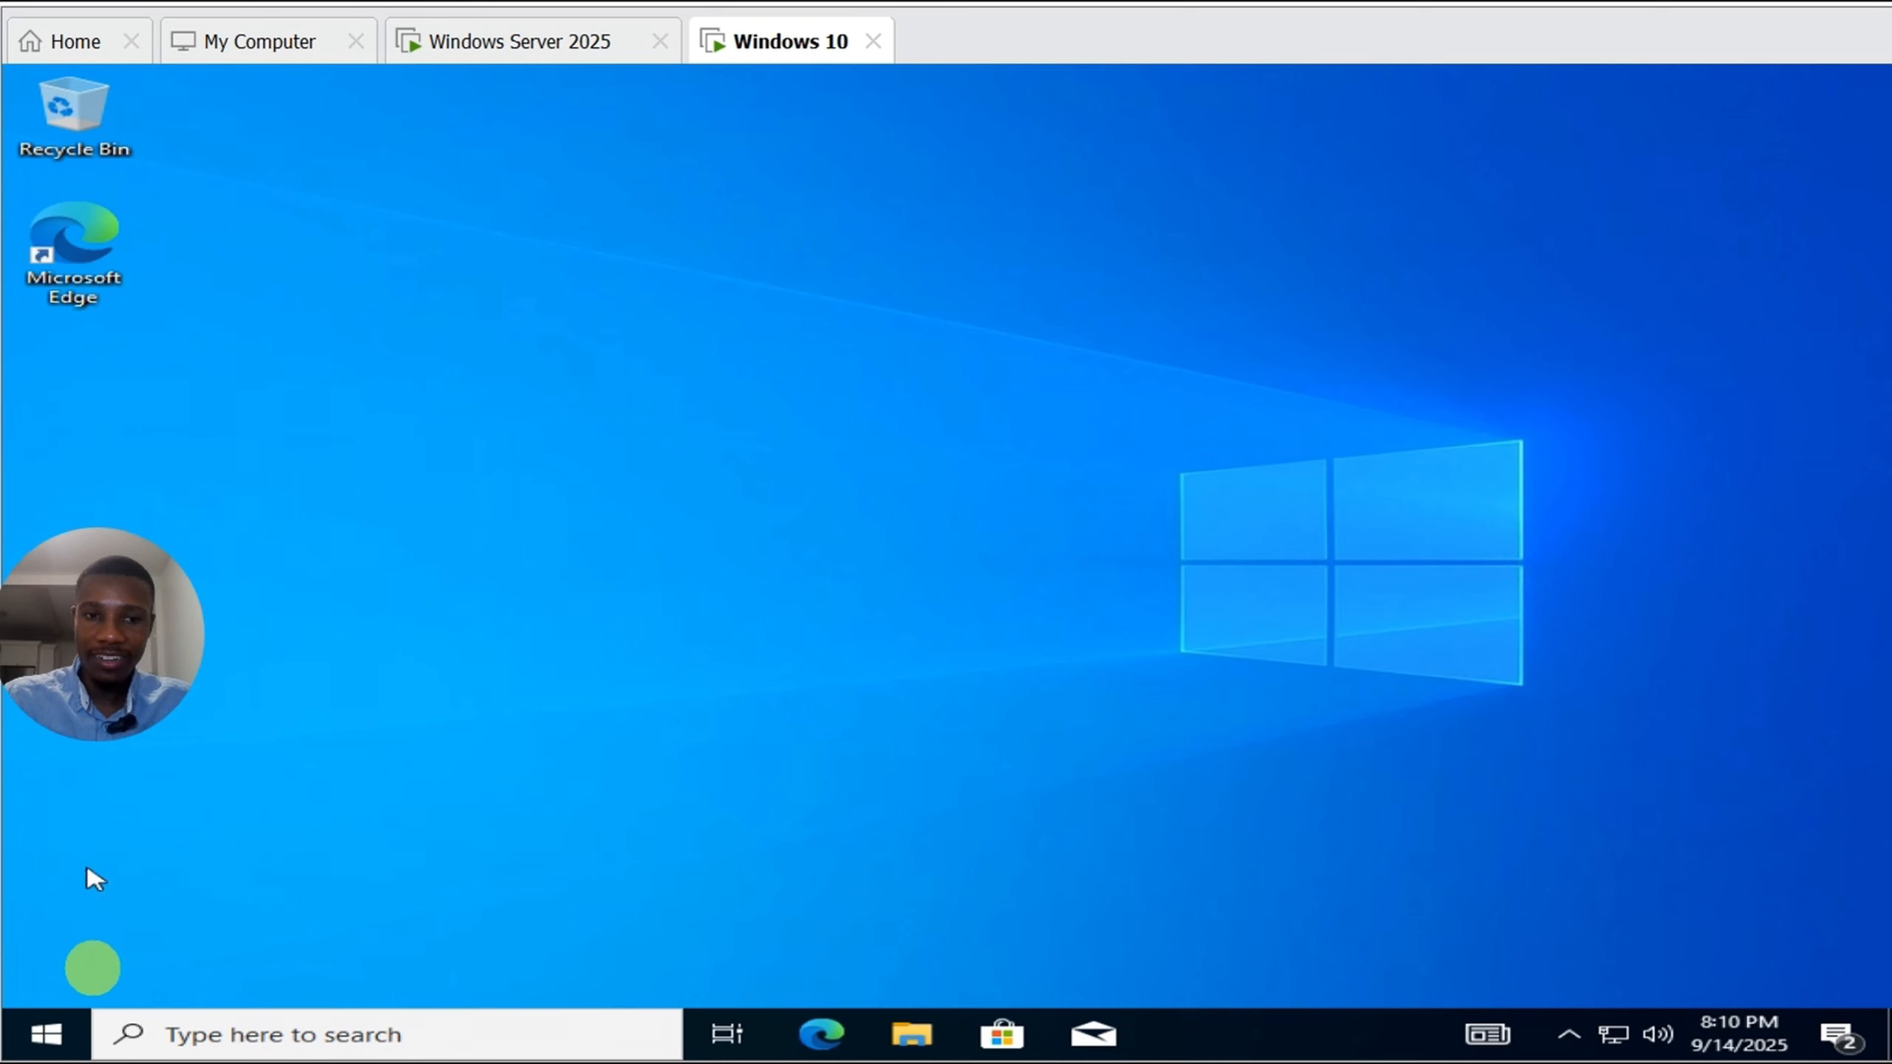
- Check the IT PC account in Settings, sign out, and choose Other user at sign-in
click(46, 1035)
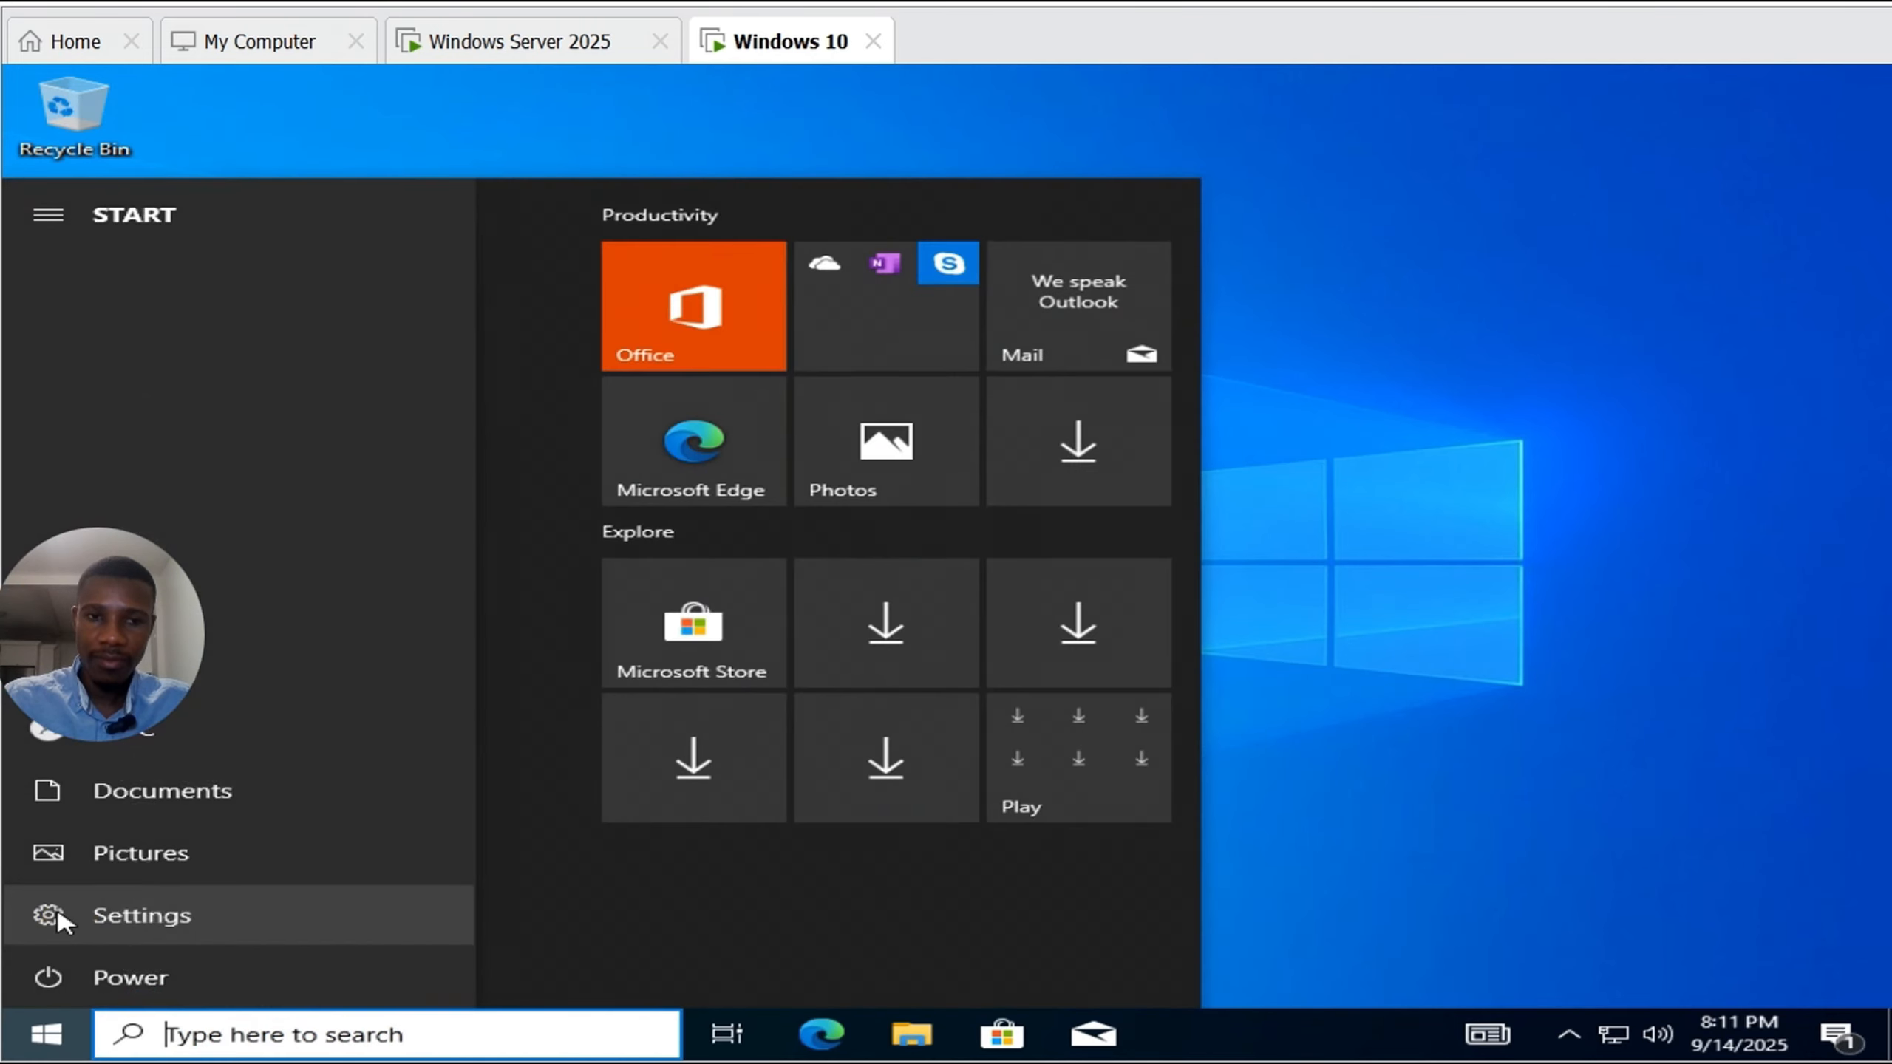
click(59, 921)
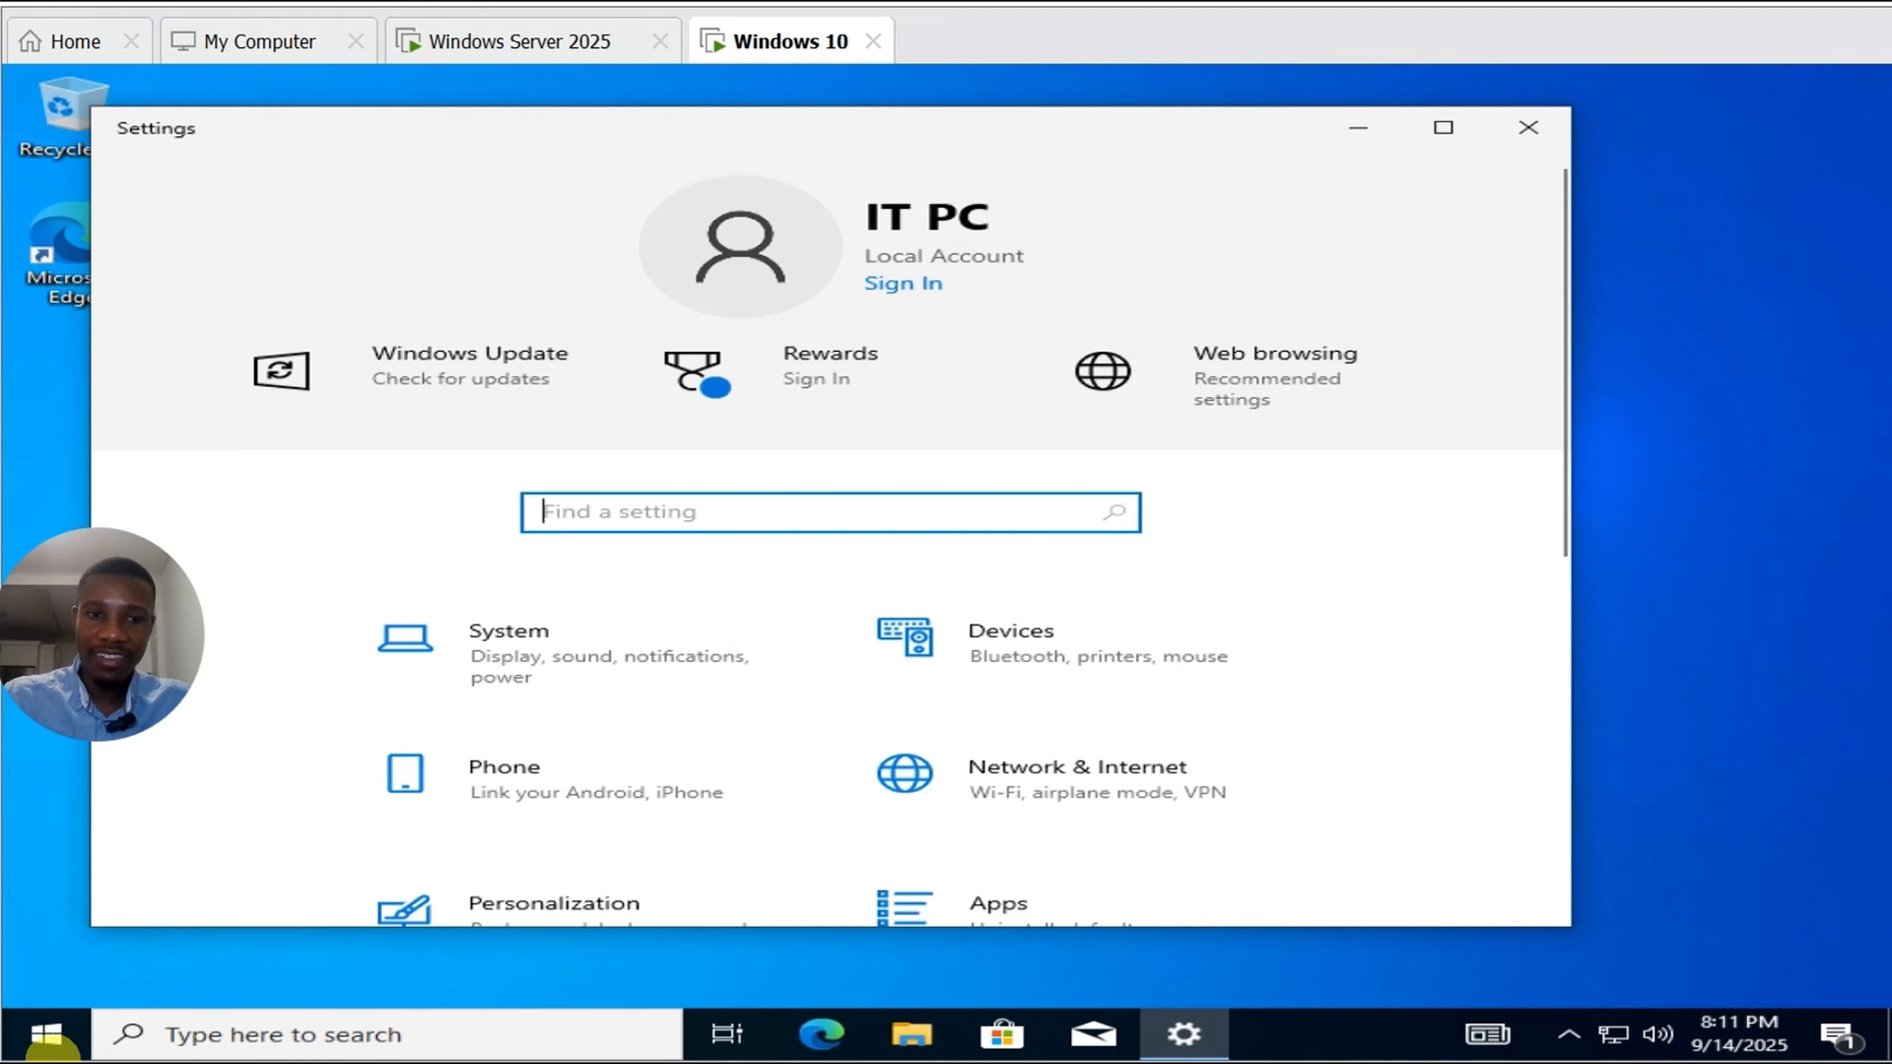
click(46, 1034)
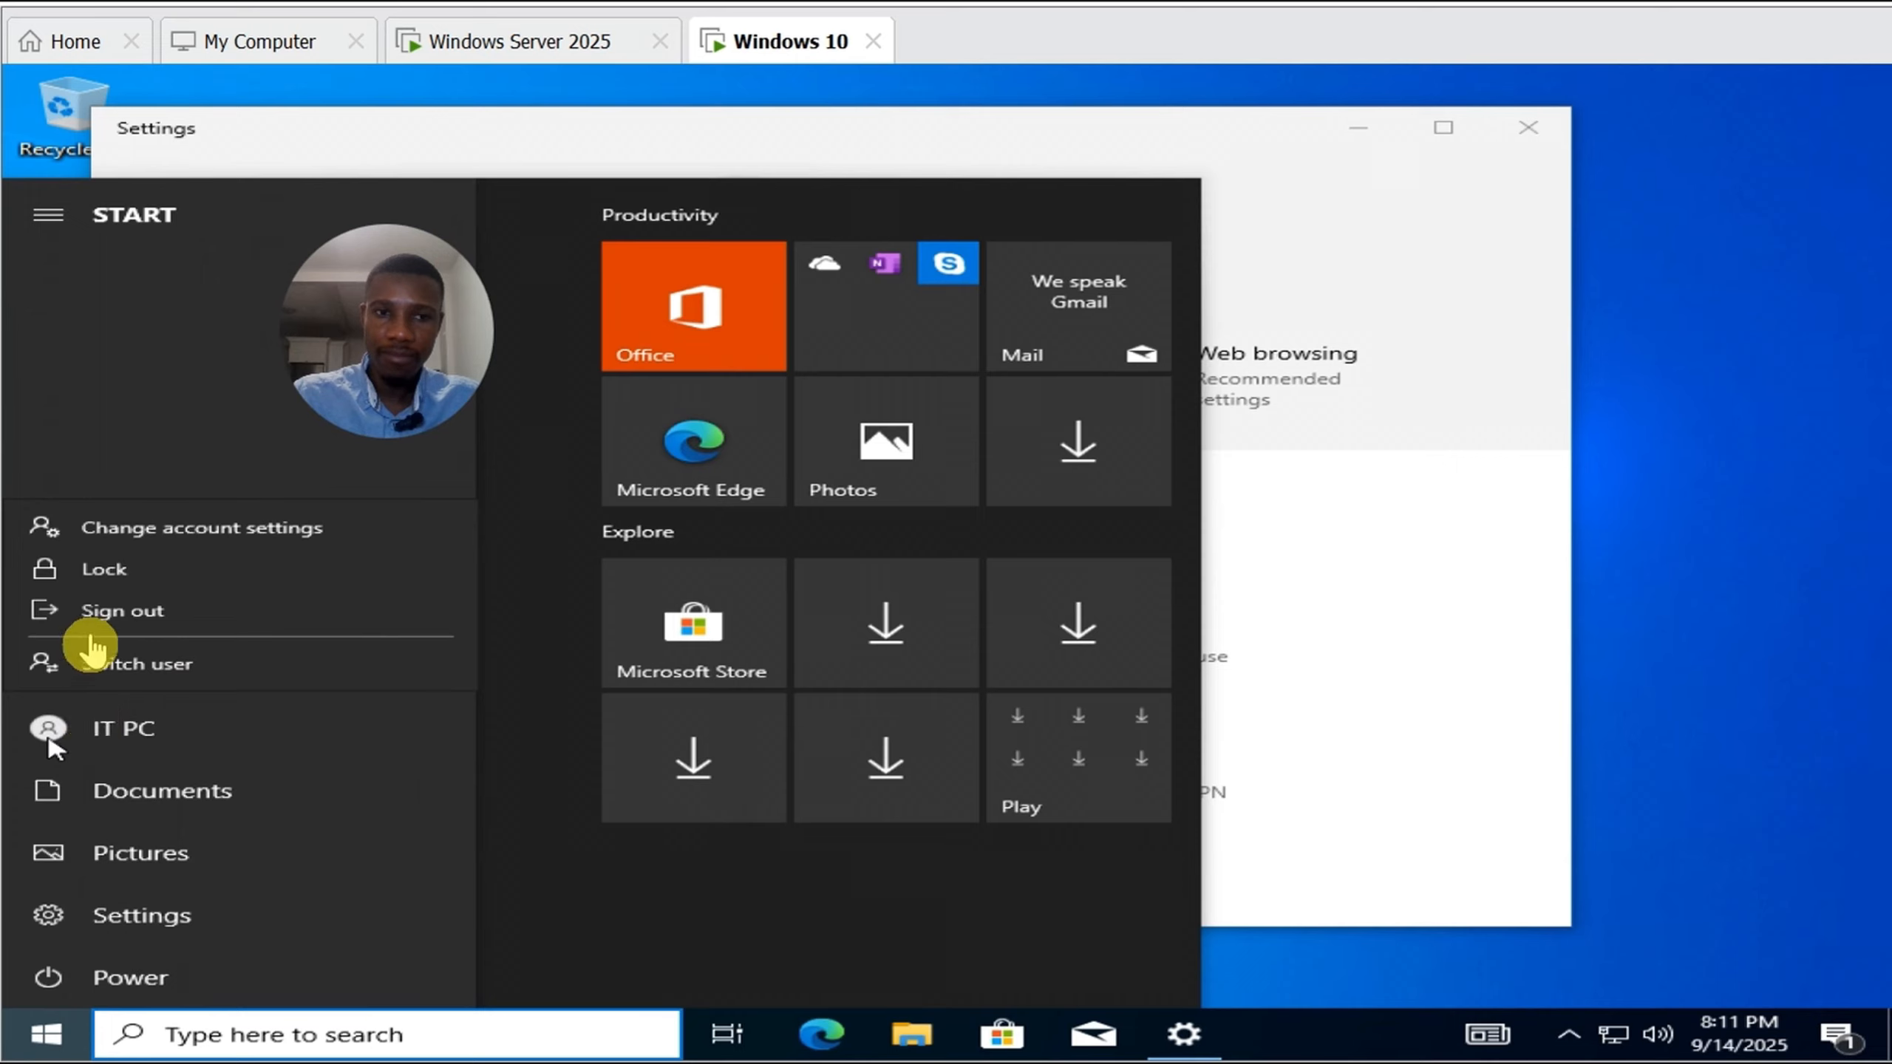
click(139, 617)
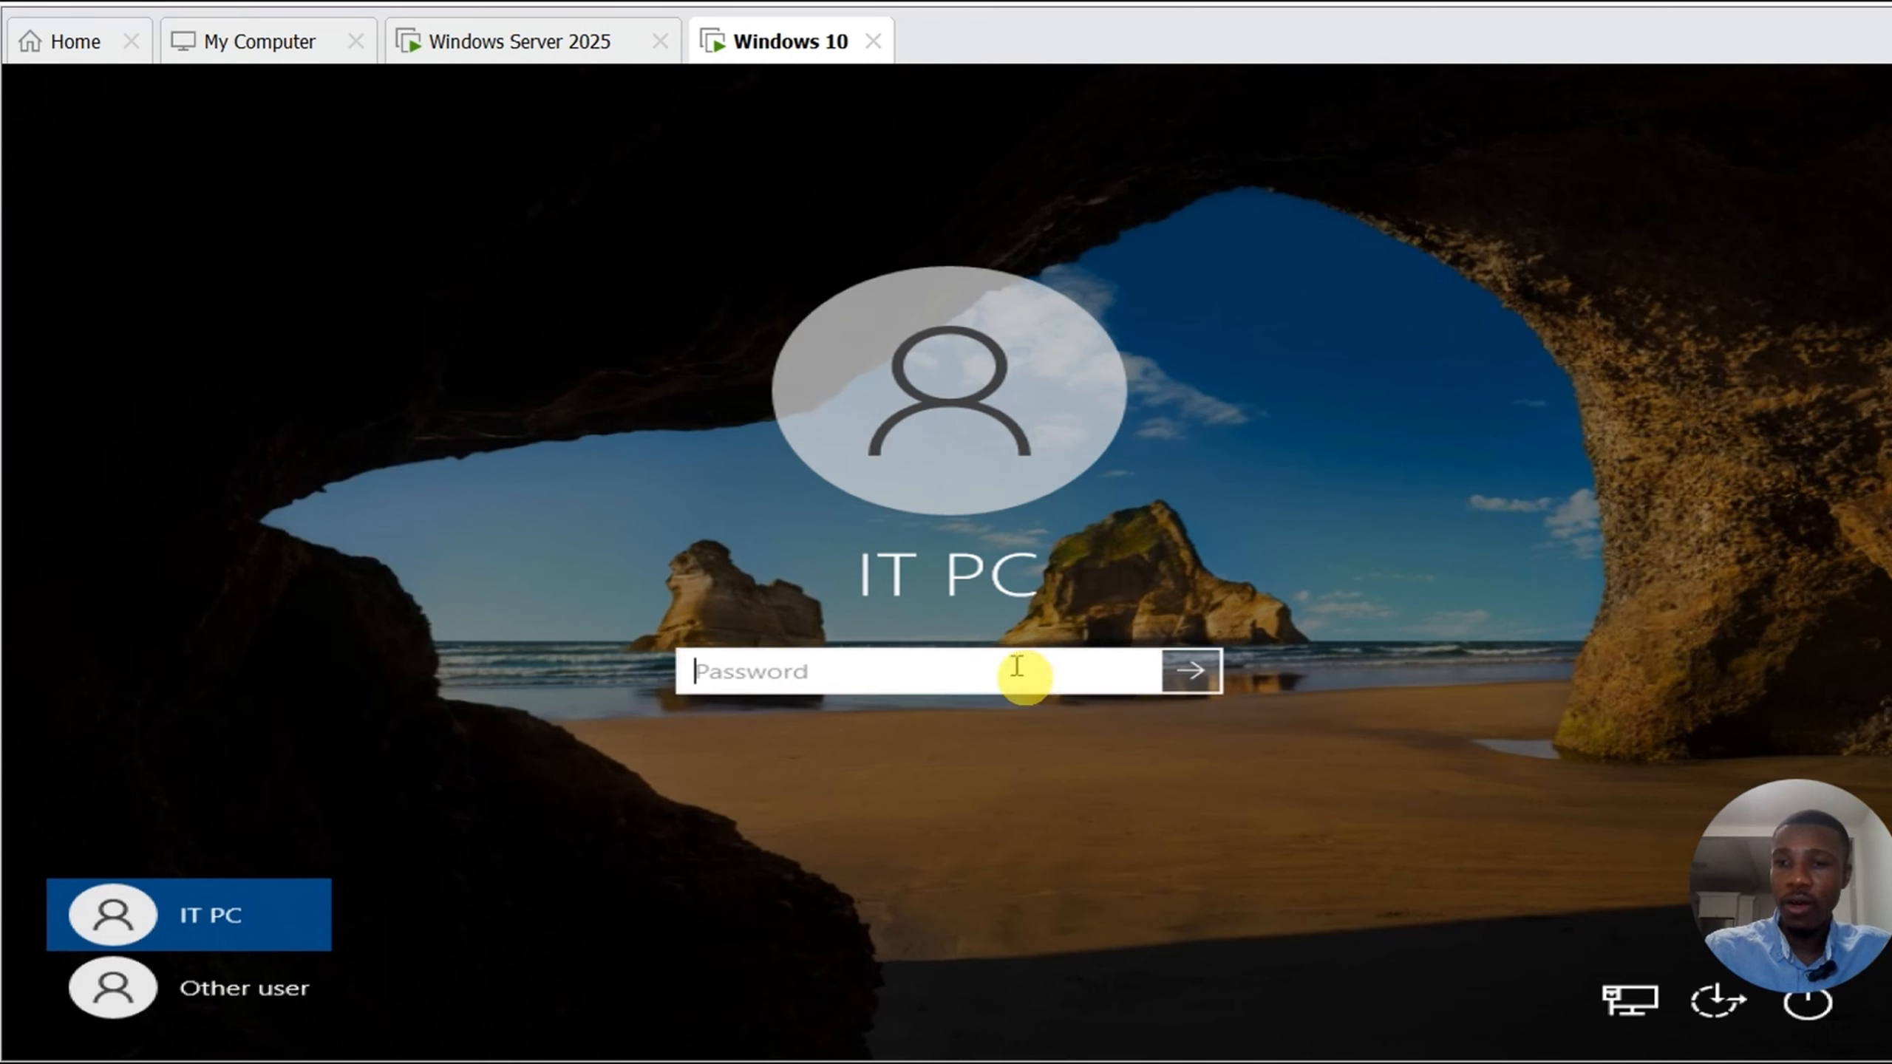
click(270, 1000)
click(542, 54)
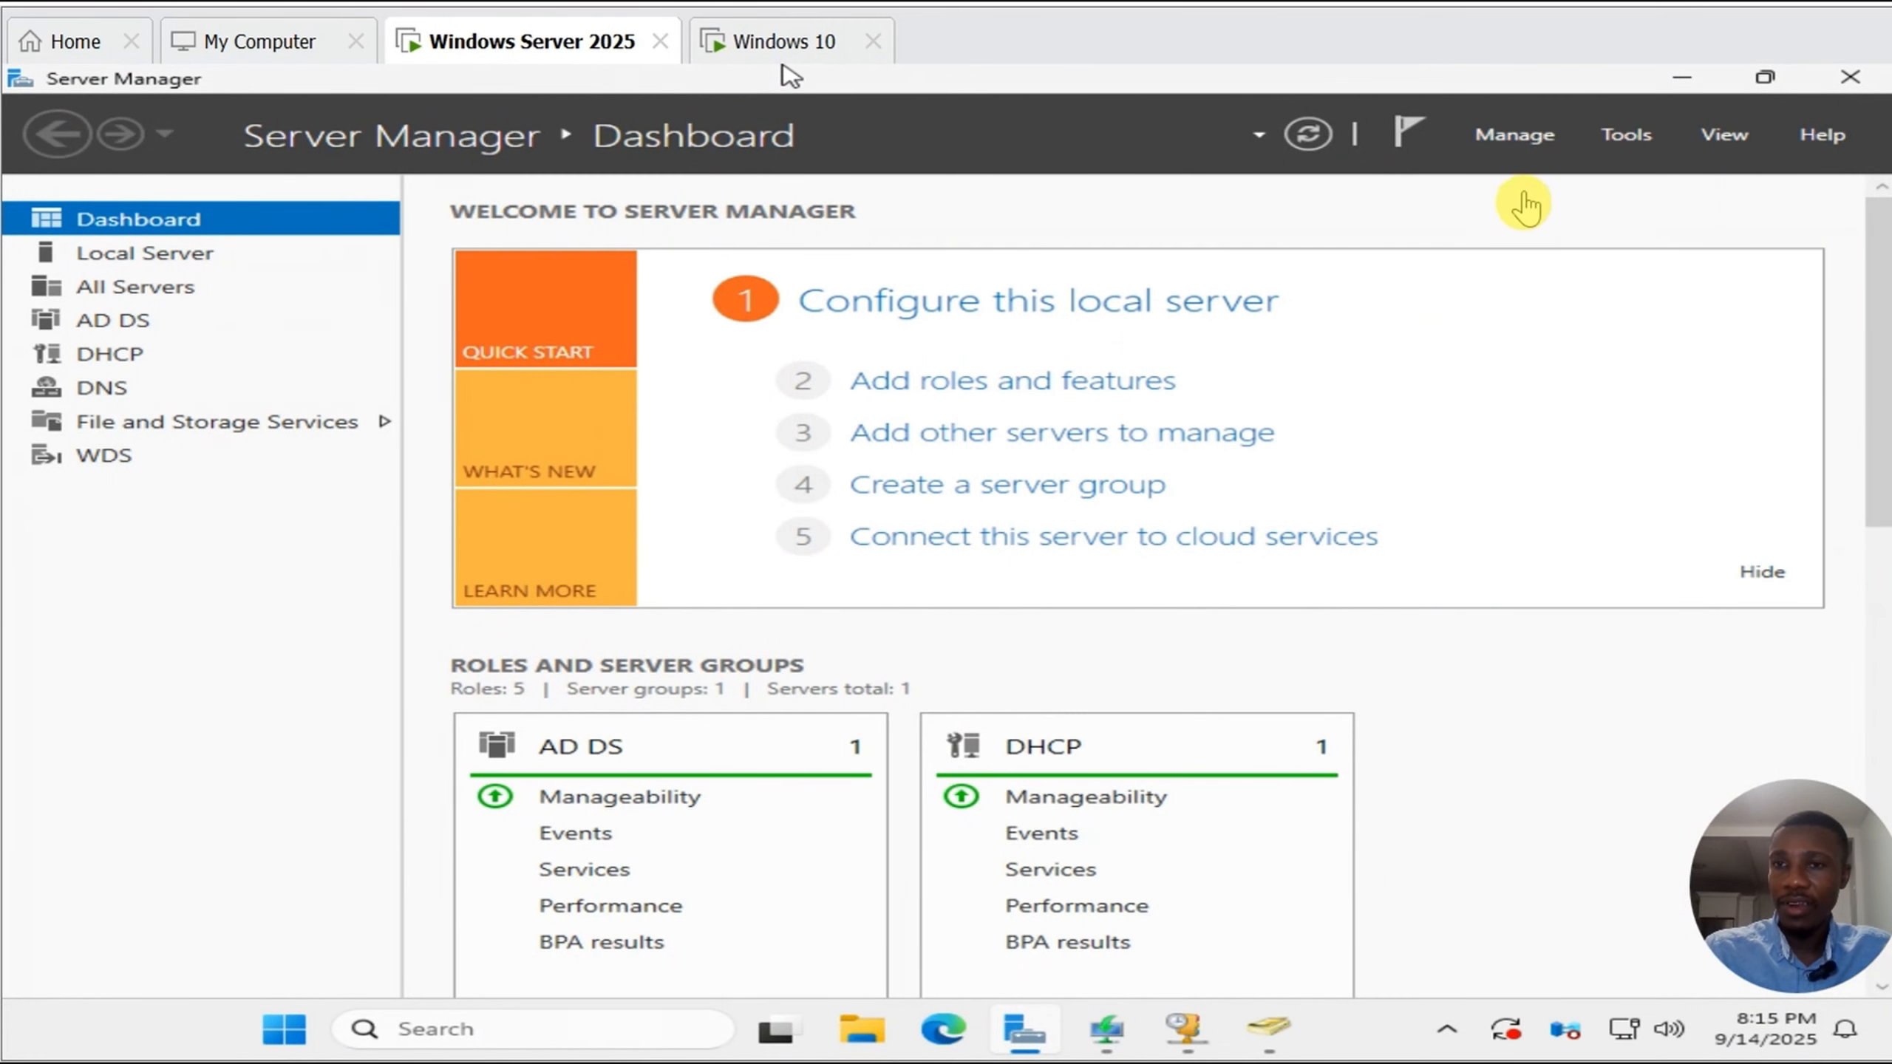
- Launch Active Directory Users and Computers and start a new user in paulubahtech.local's Users container
click(1617, 150)
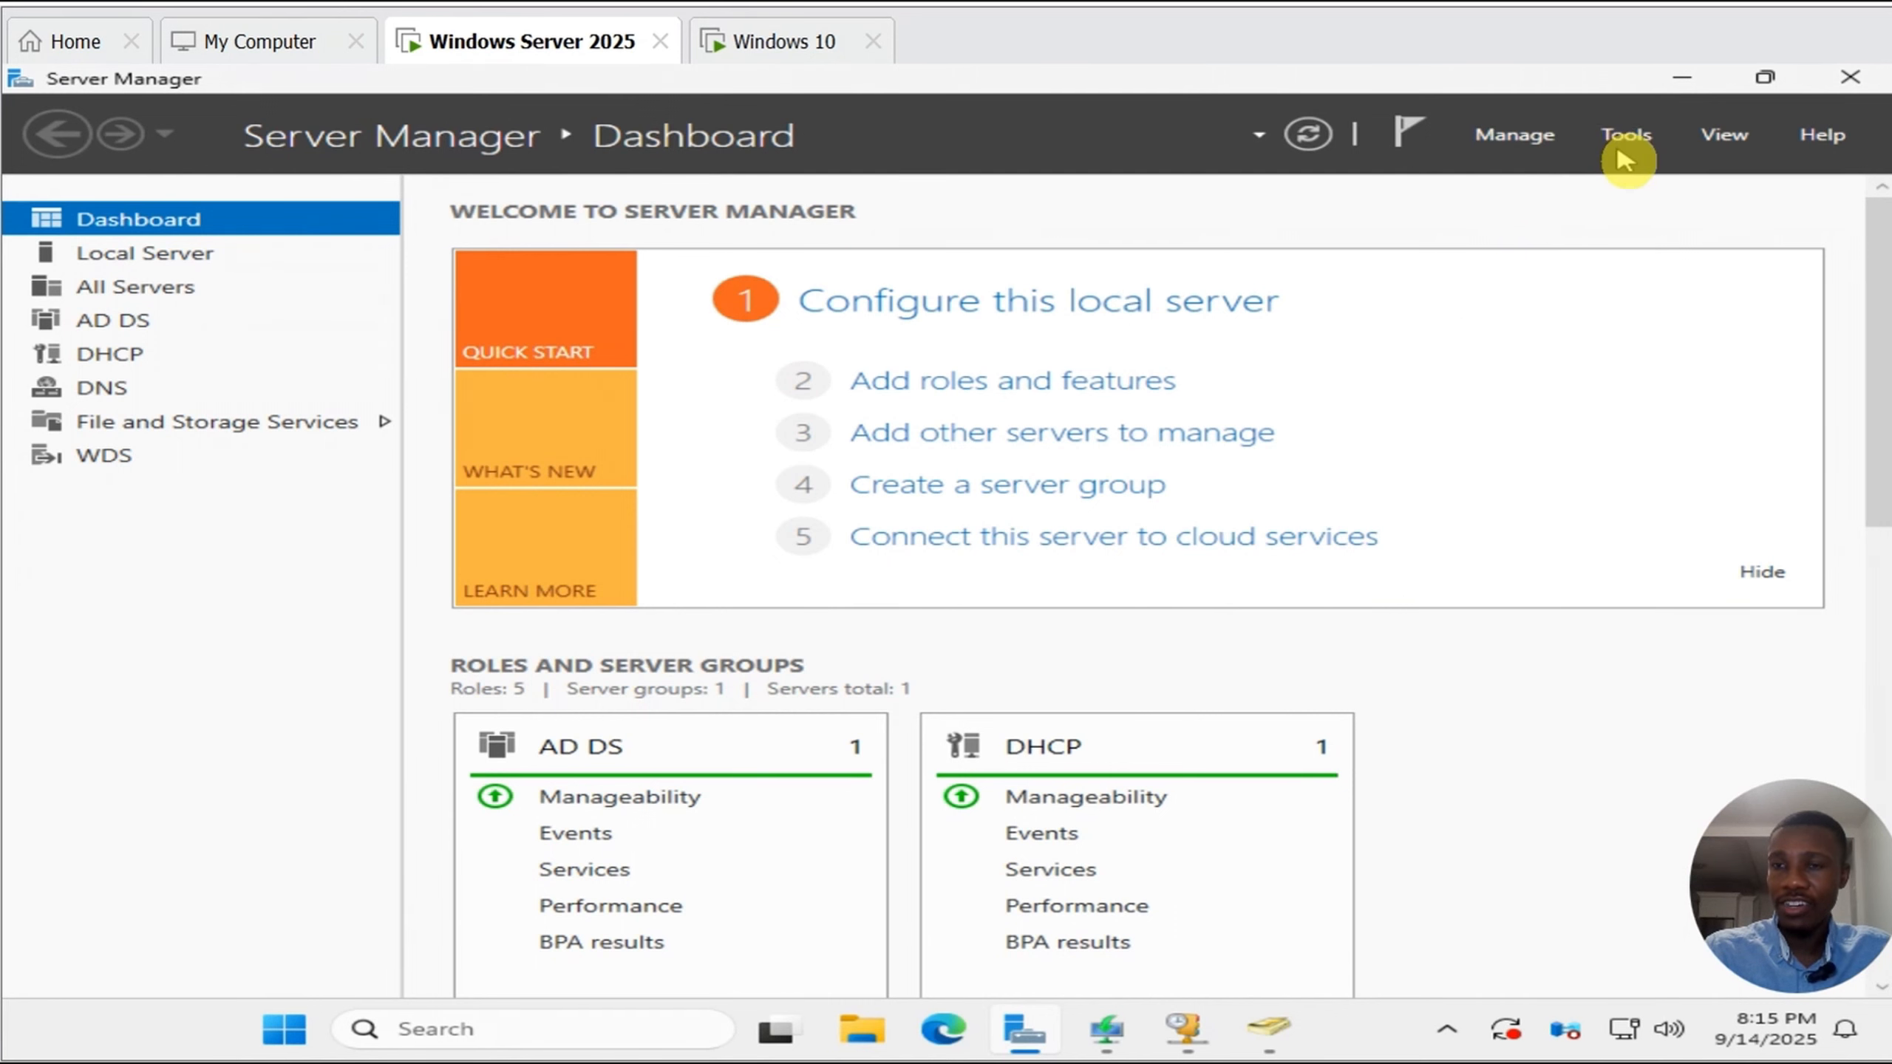
click(1630, 144)
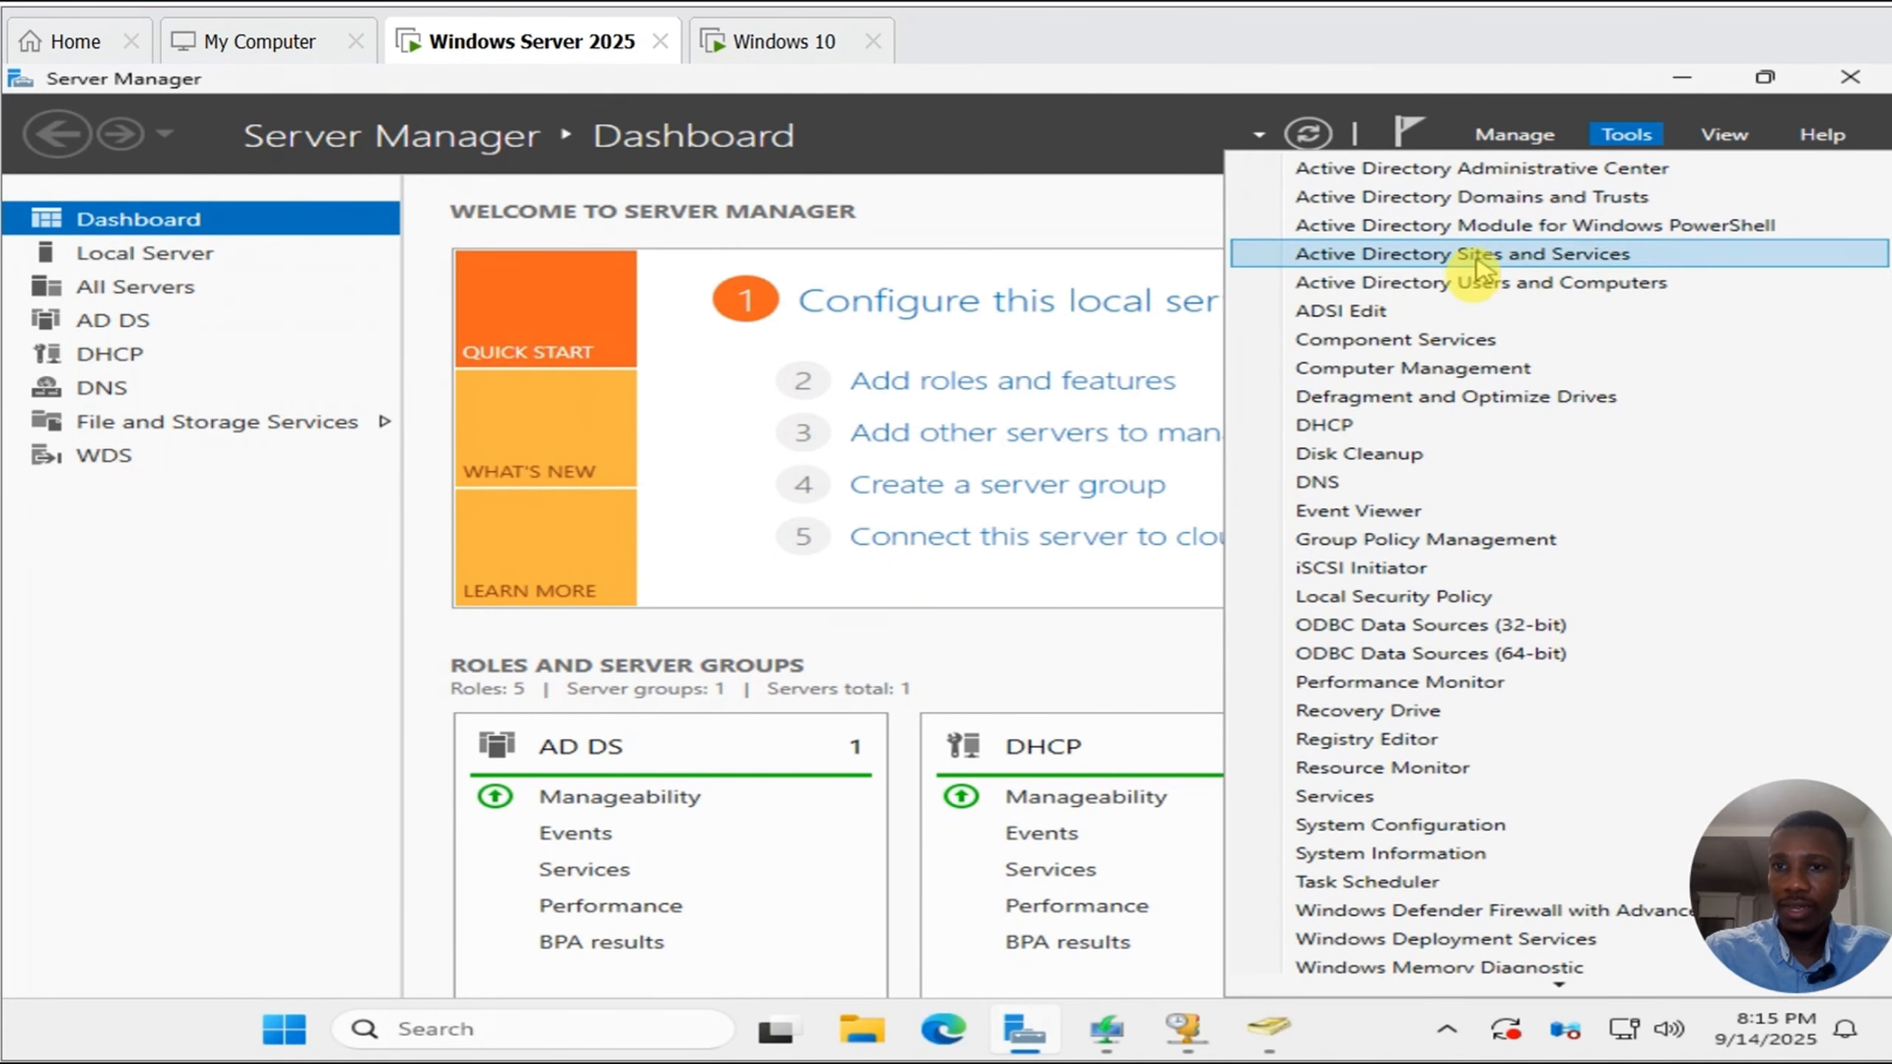
click(1442, 284)
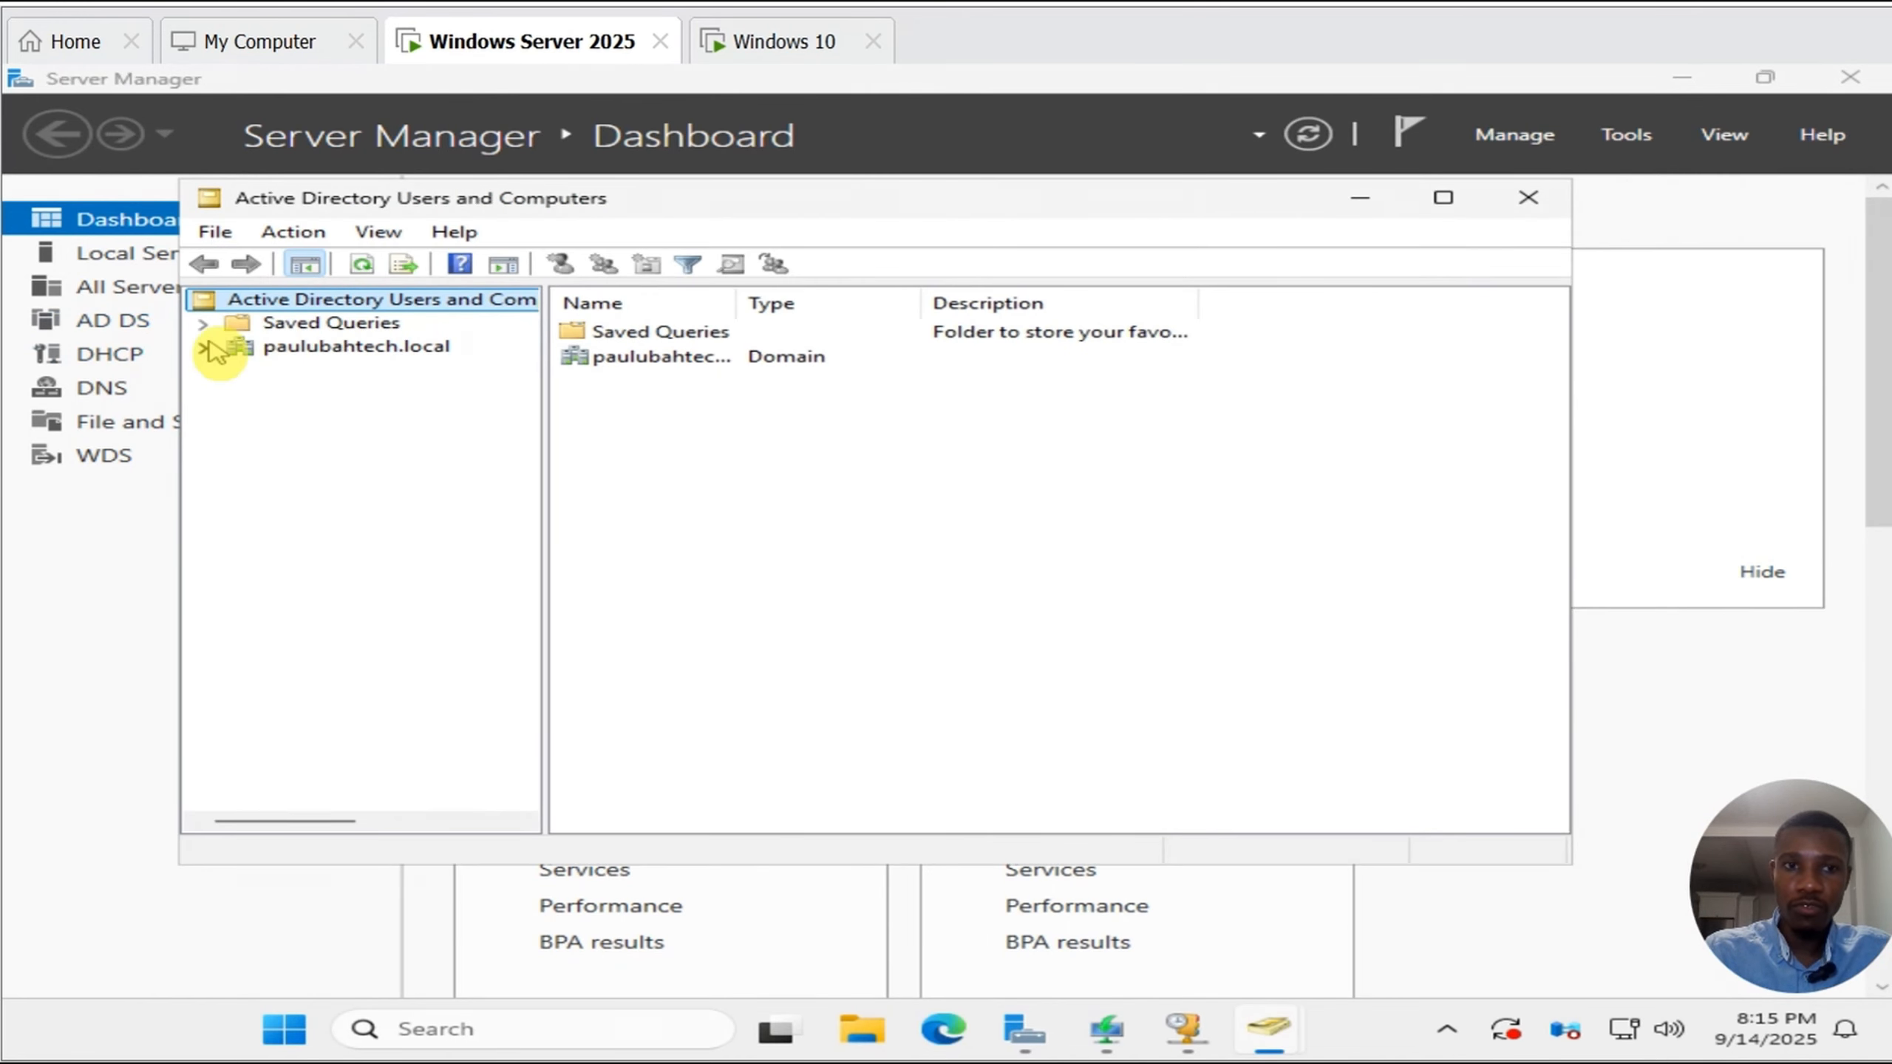
click(204, 347)
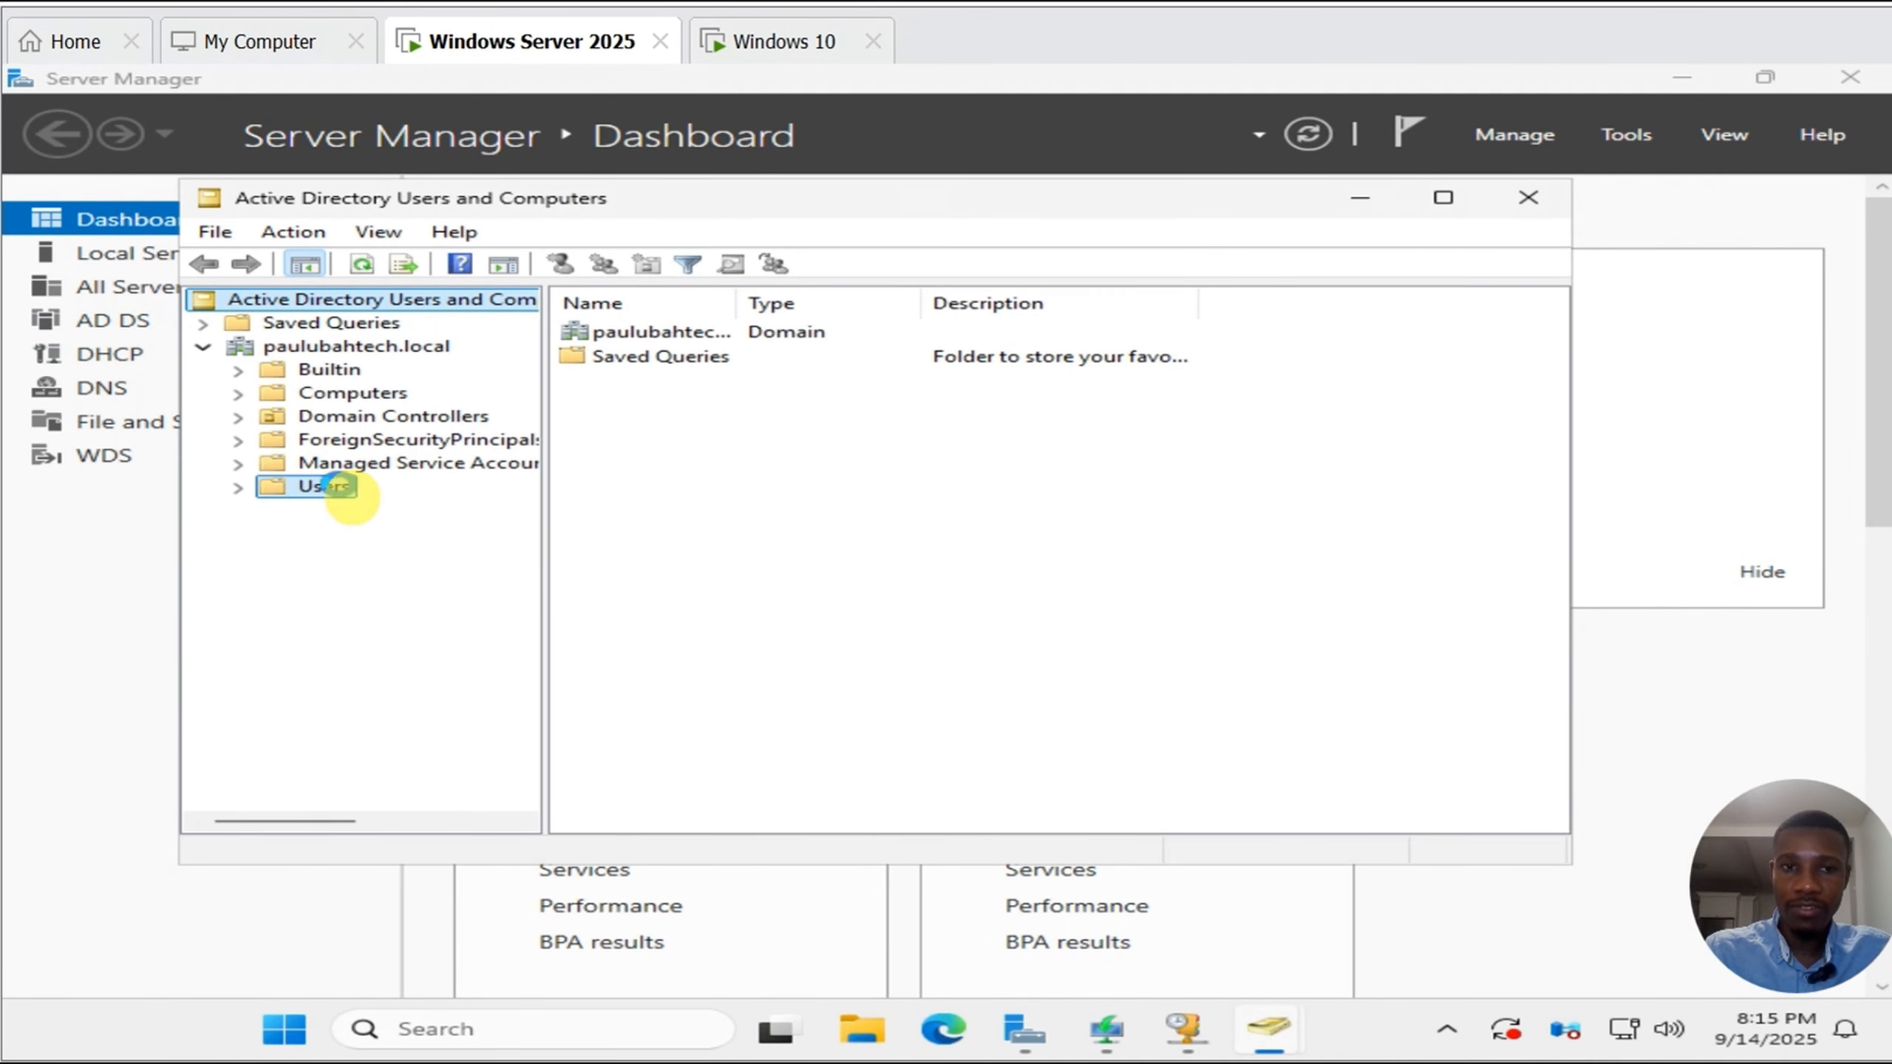
click(327, 485)
right_click(337, 485)
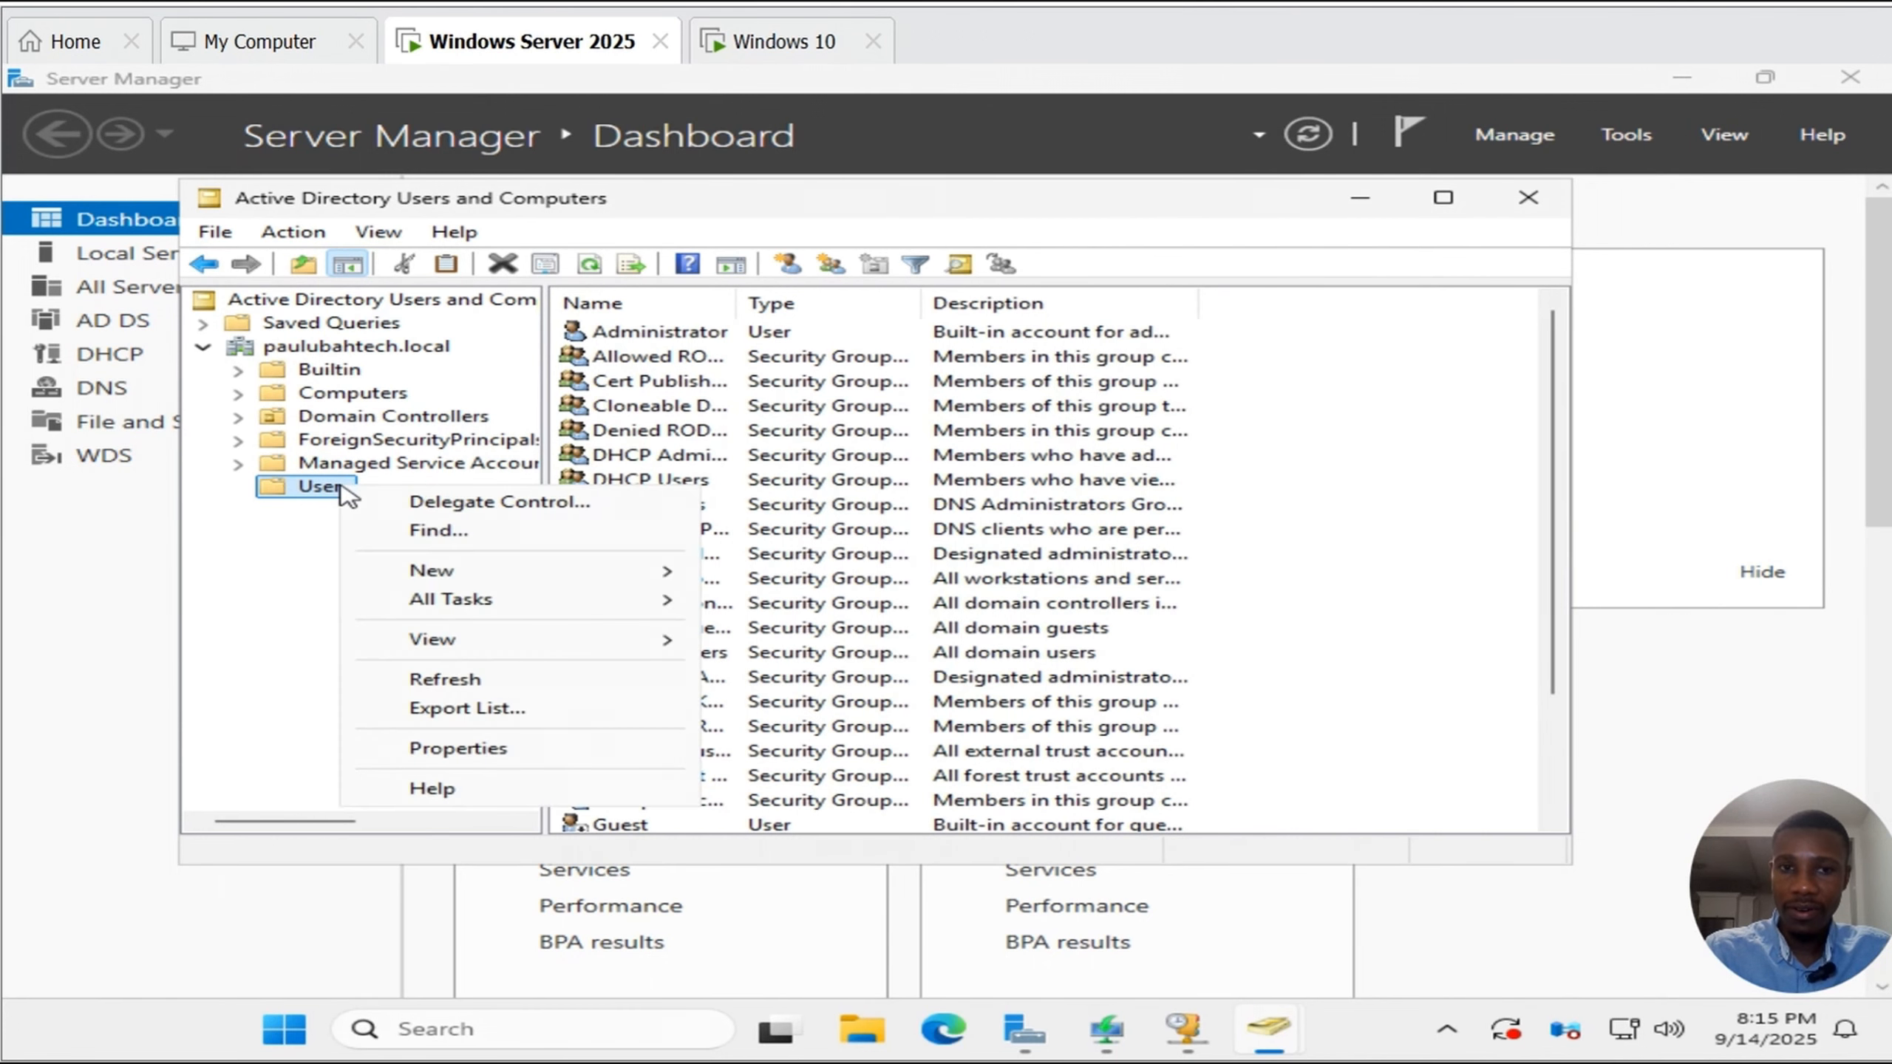
mouse_move(651, 572)
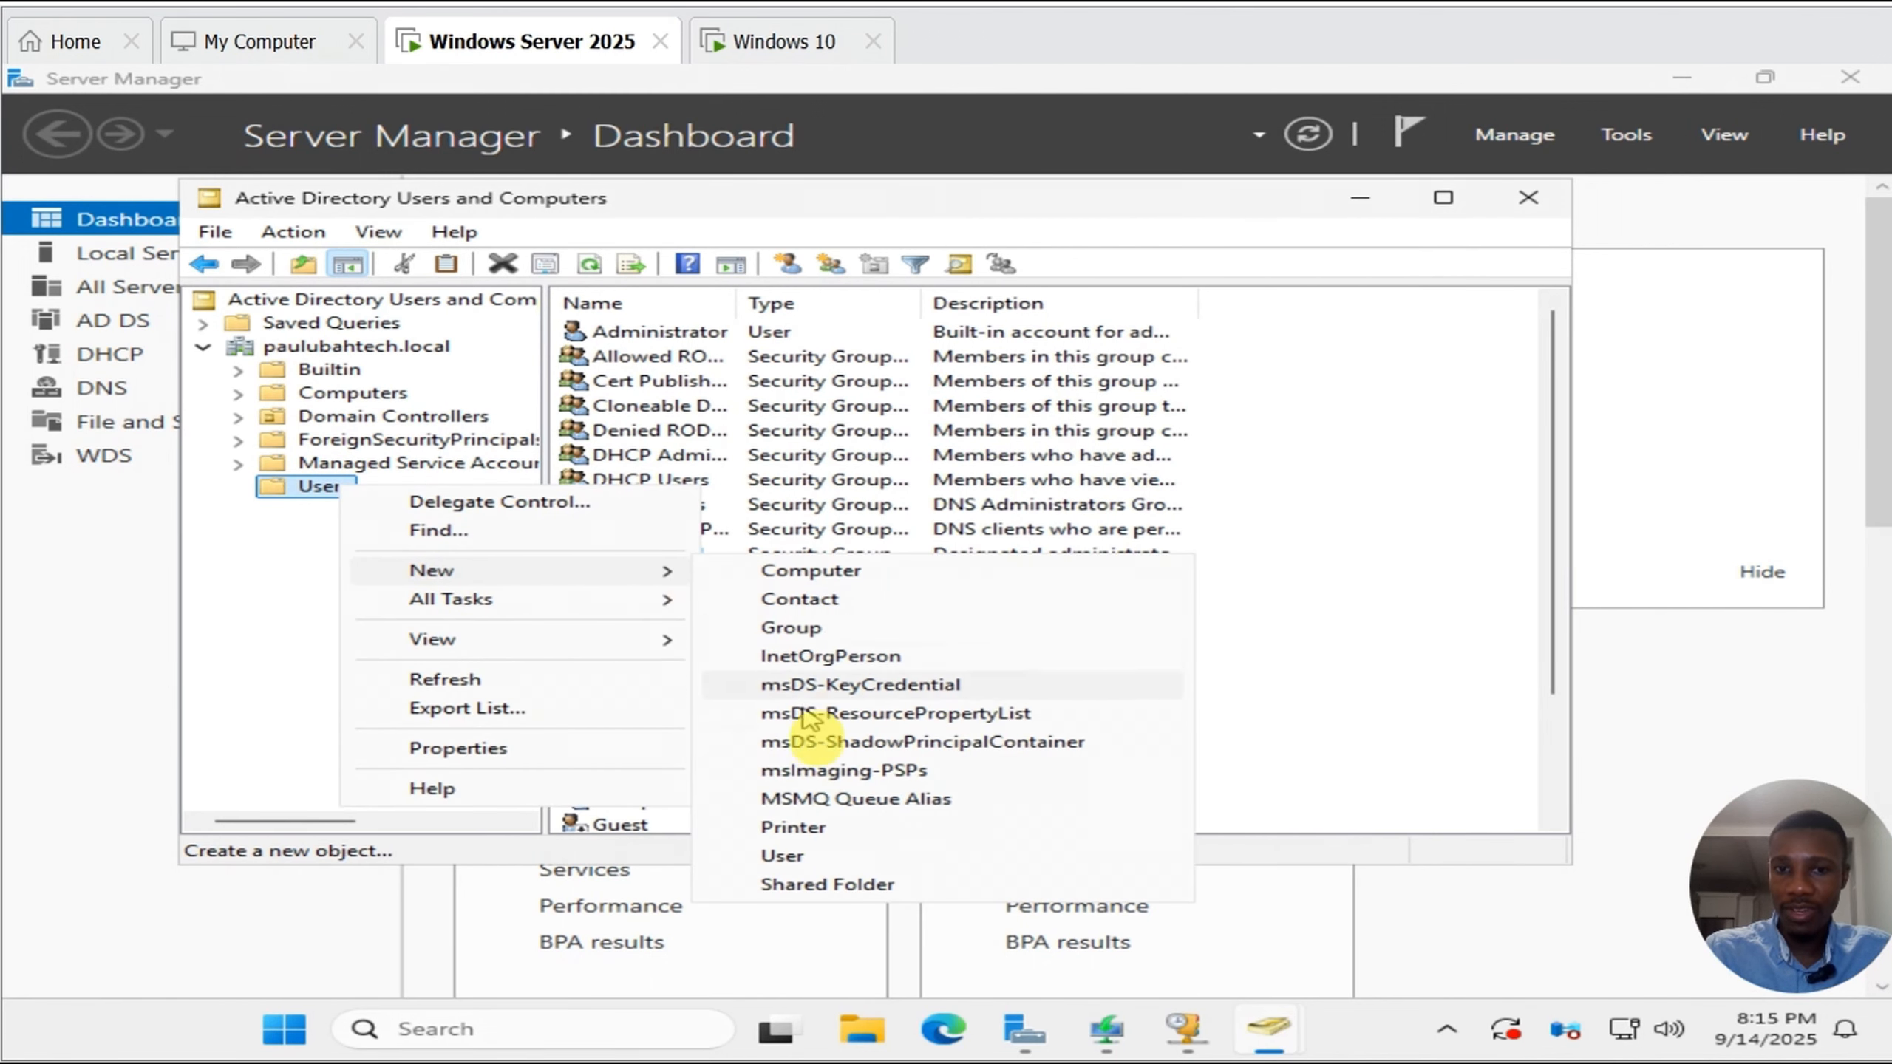
click(822, 867)
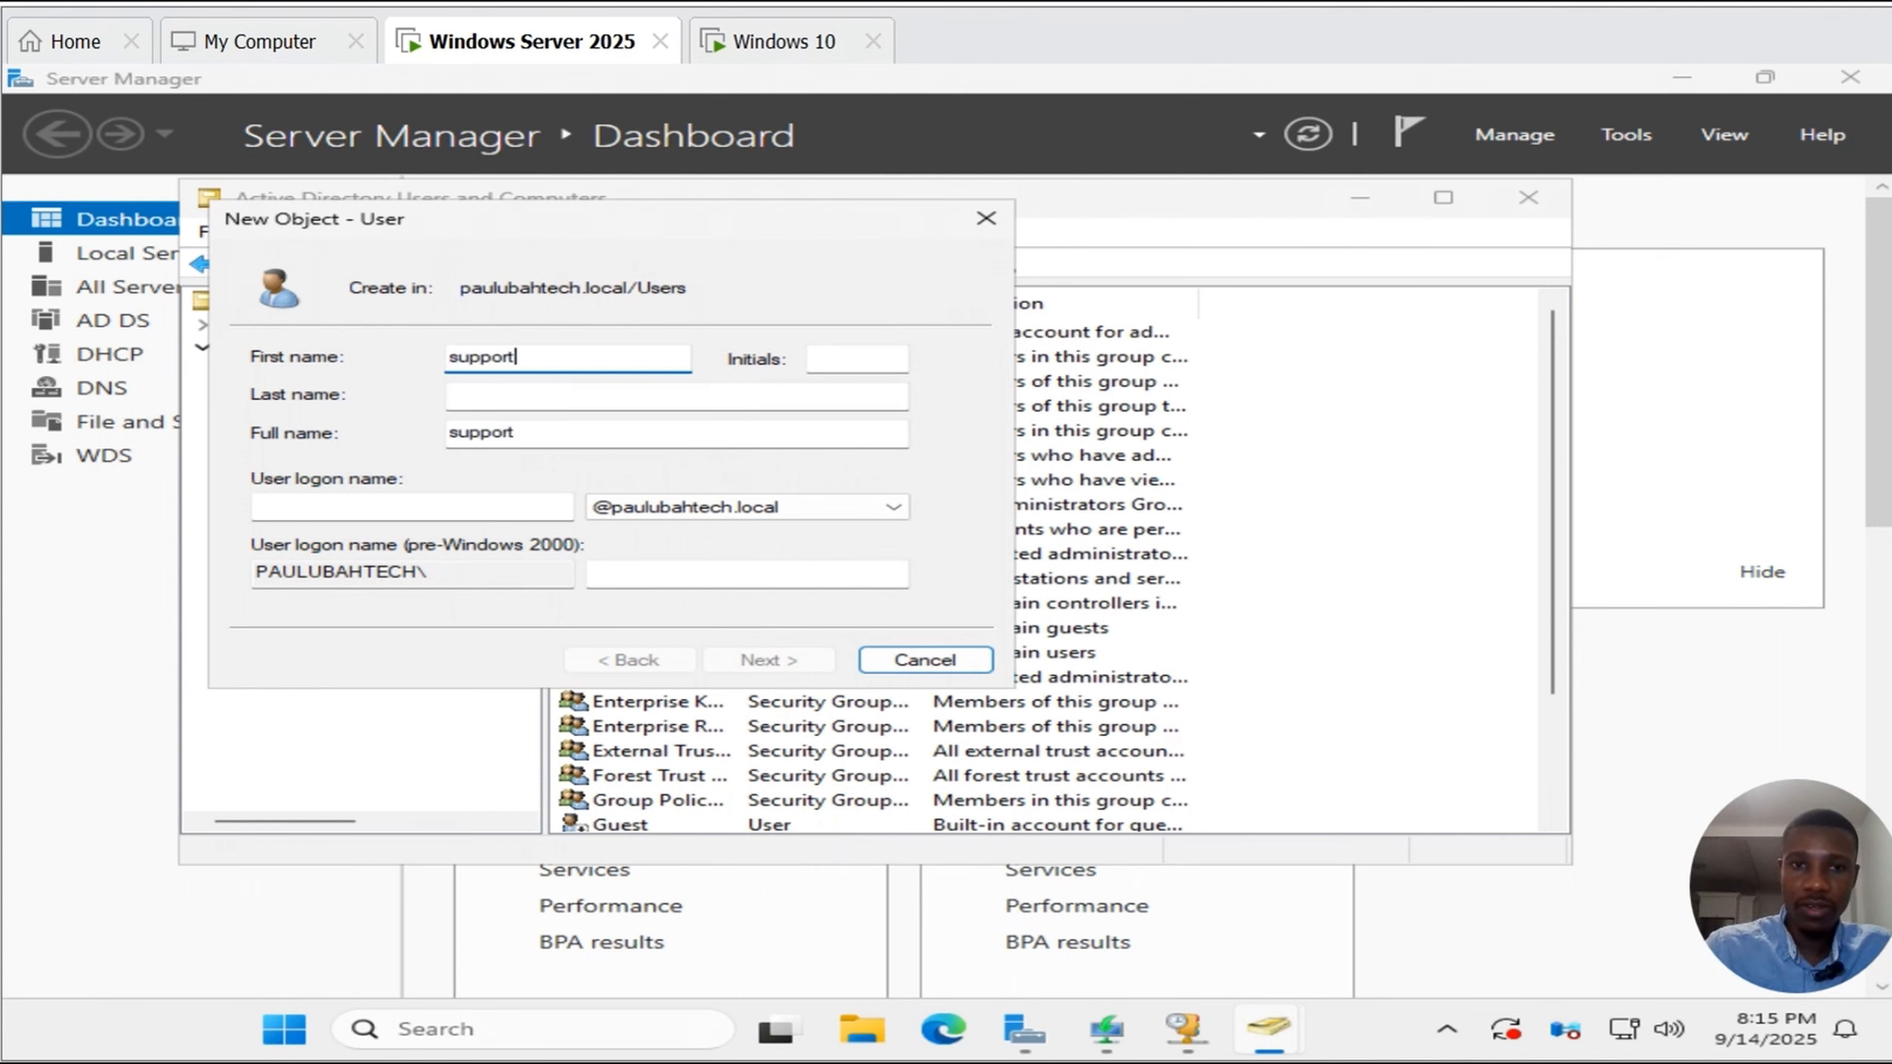
- Create user support with a set password and no forced change at next logon
click(500, 515)
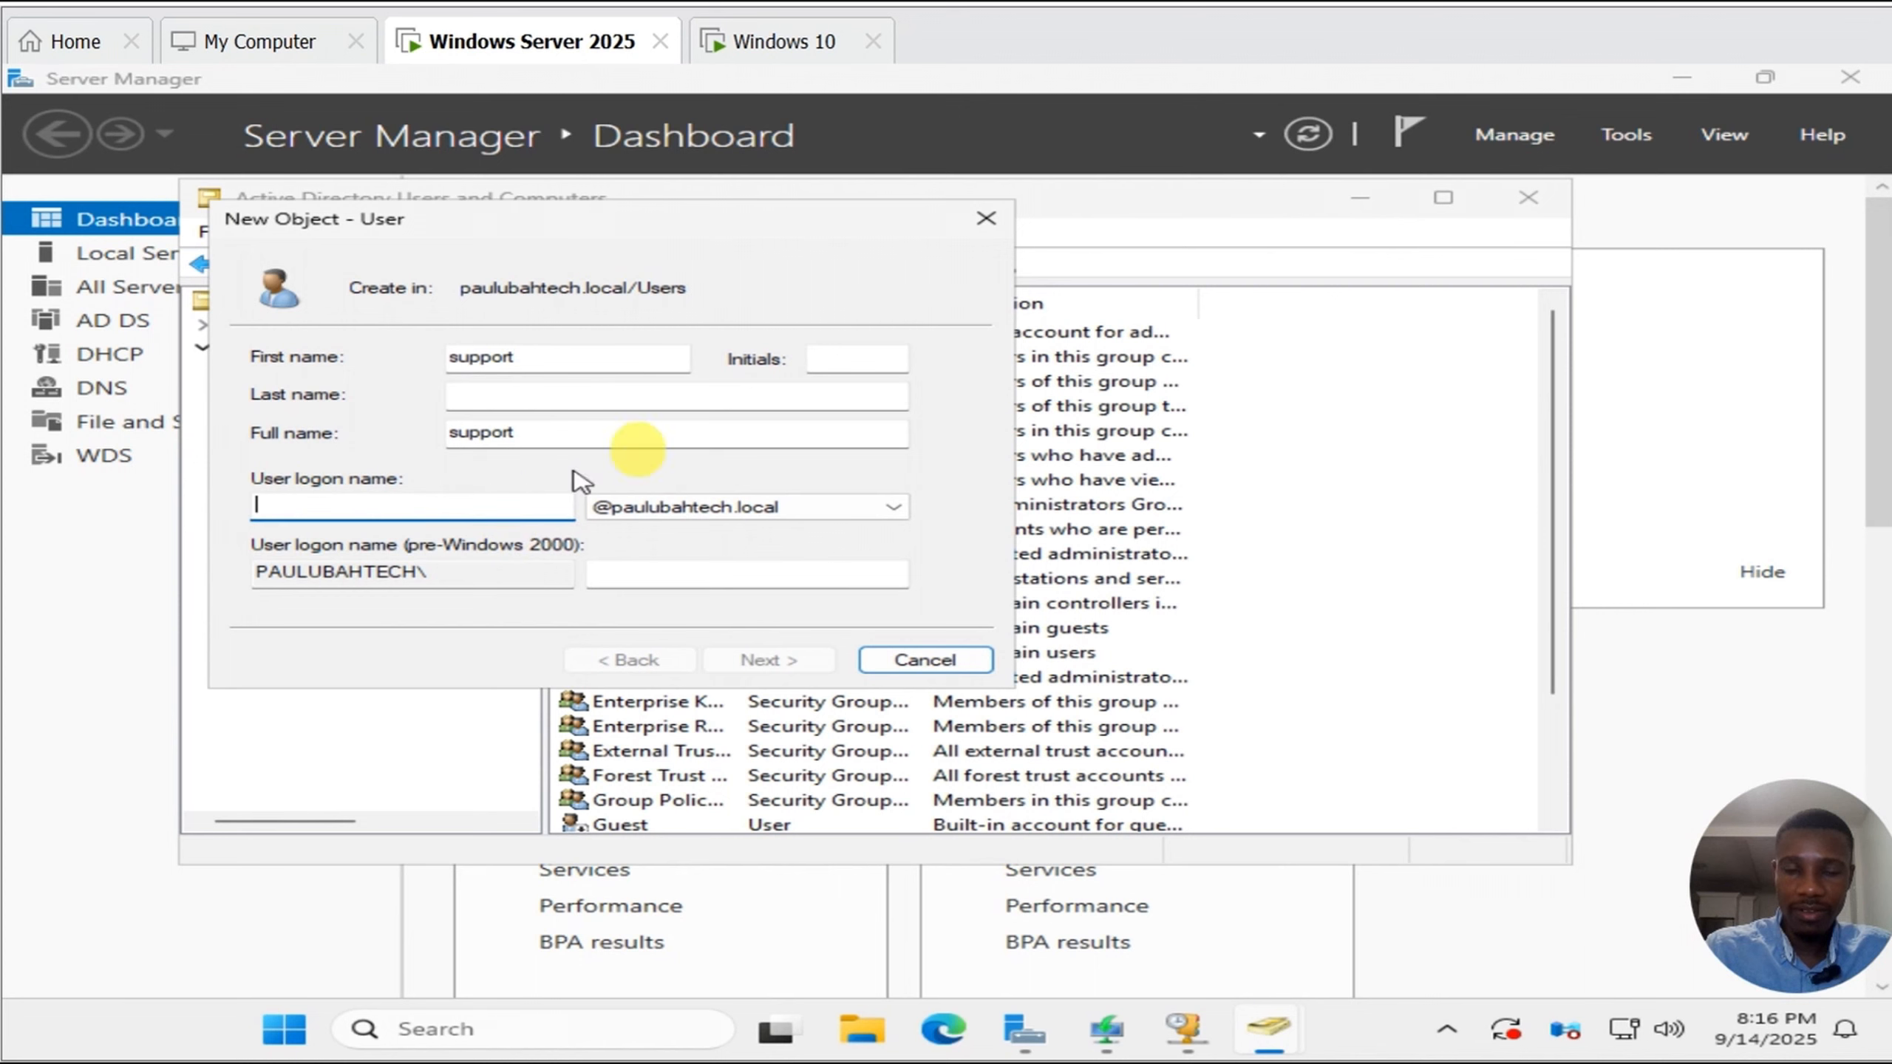
text(support)
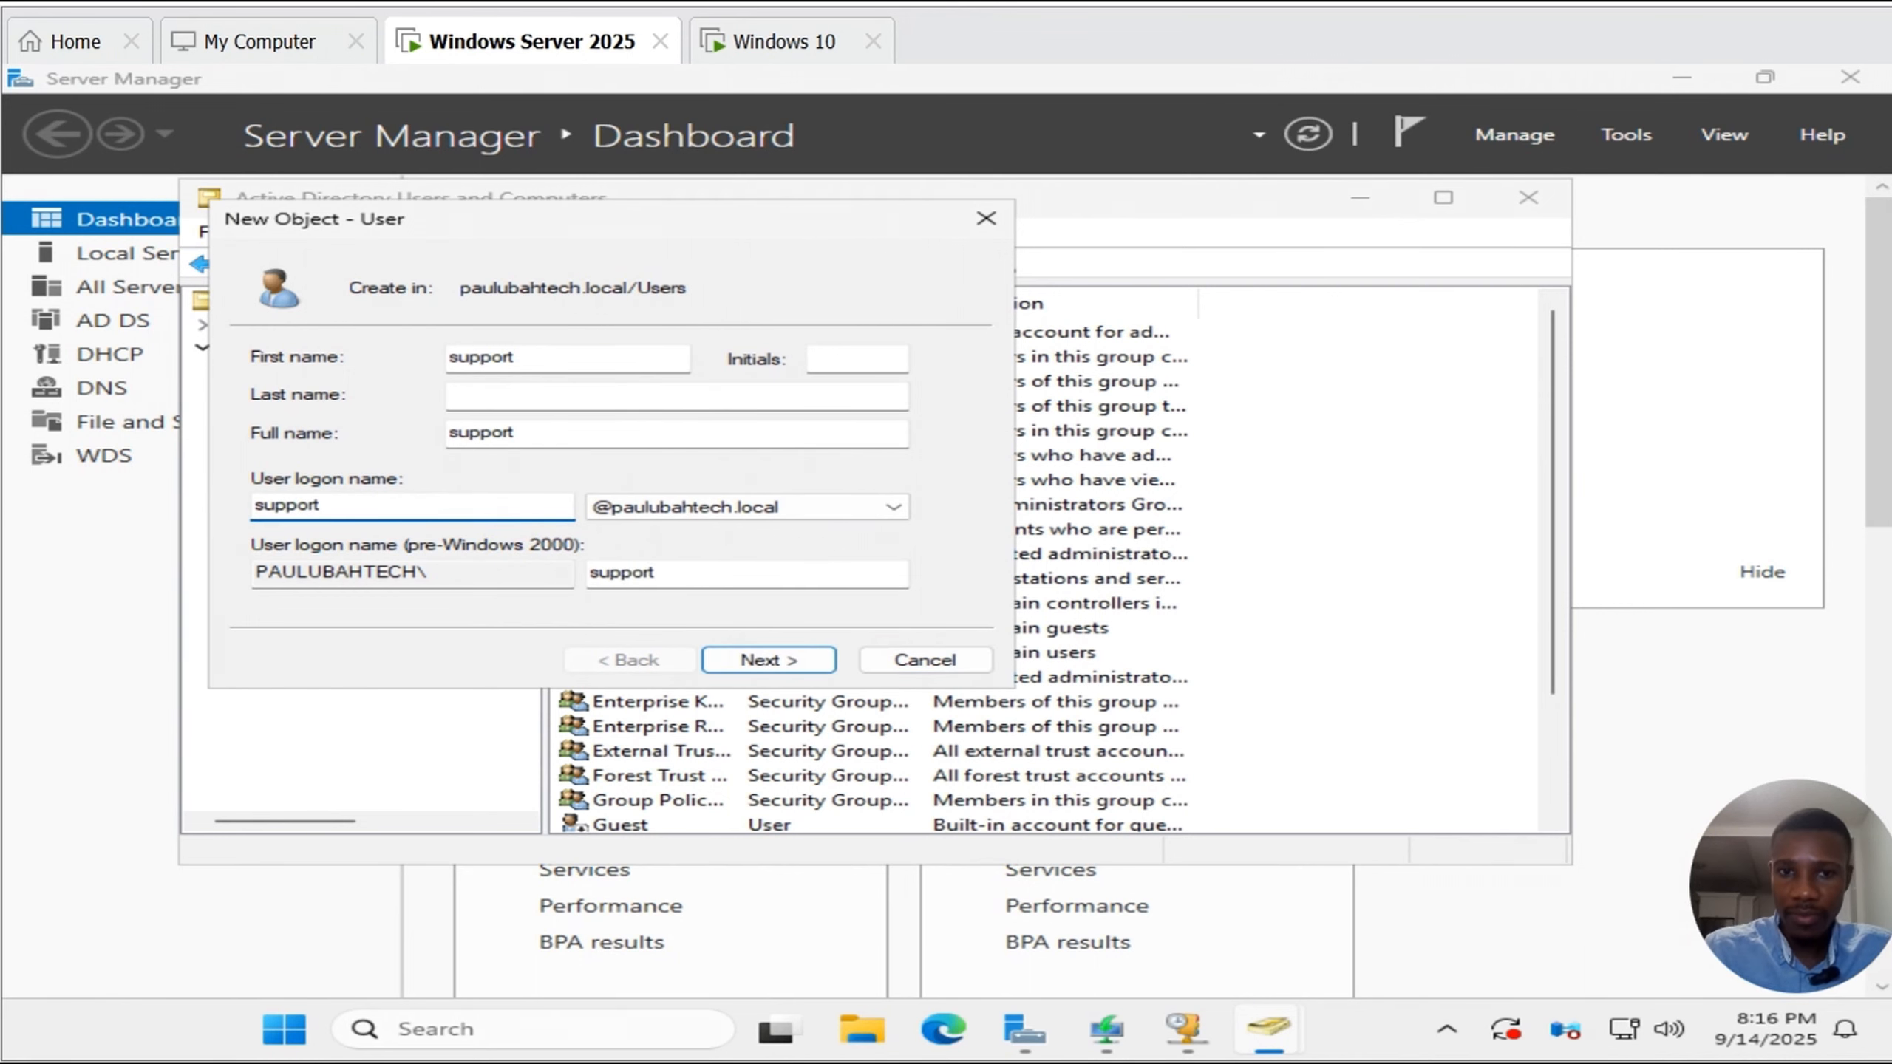
click(767, 660)
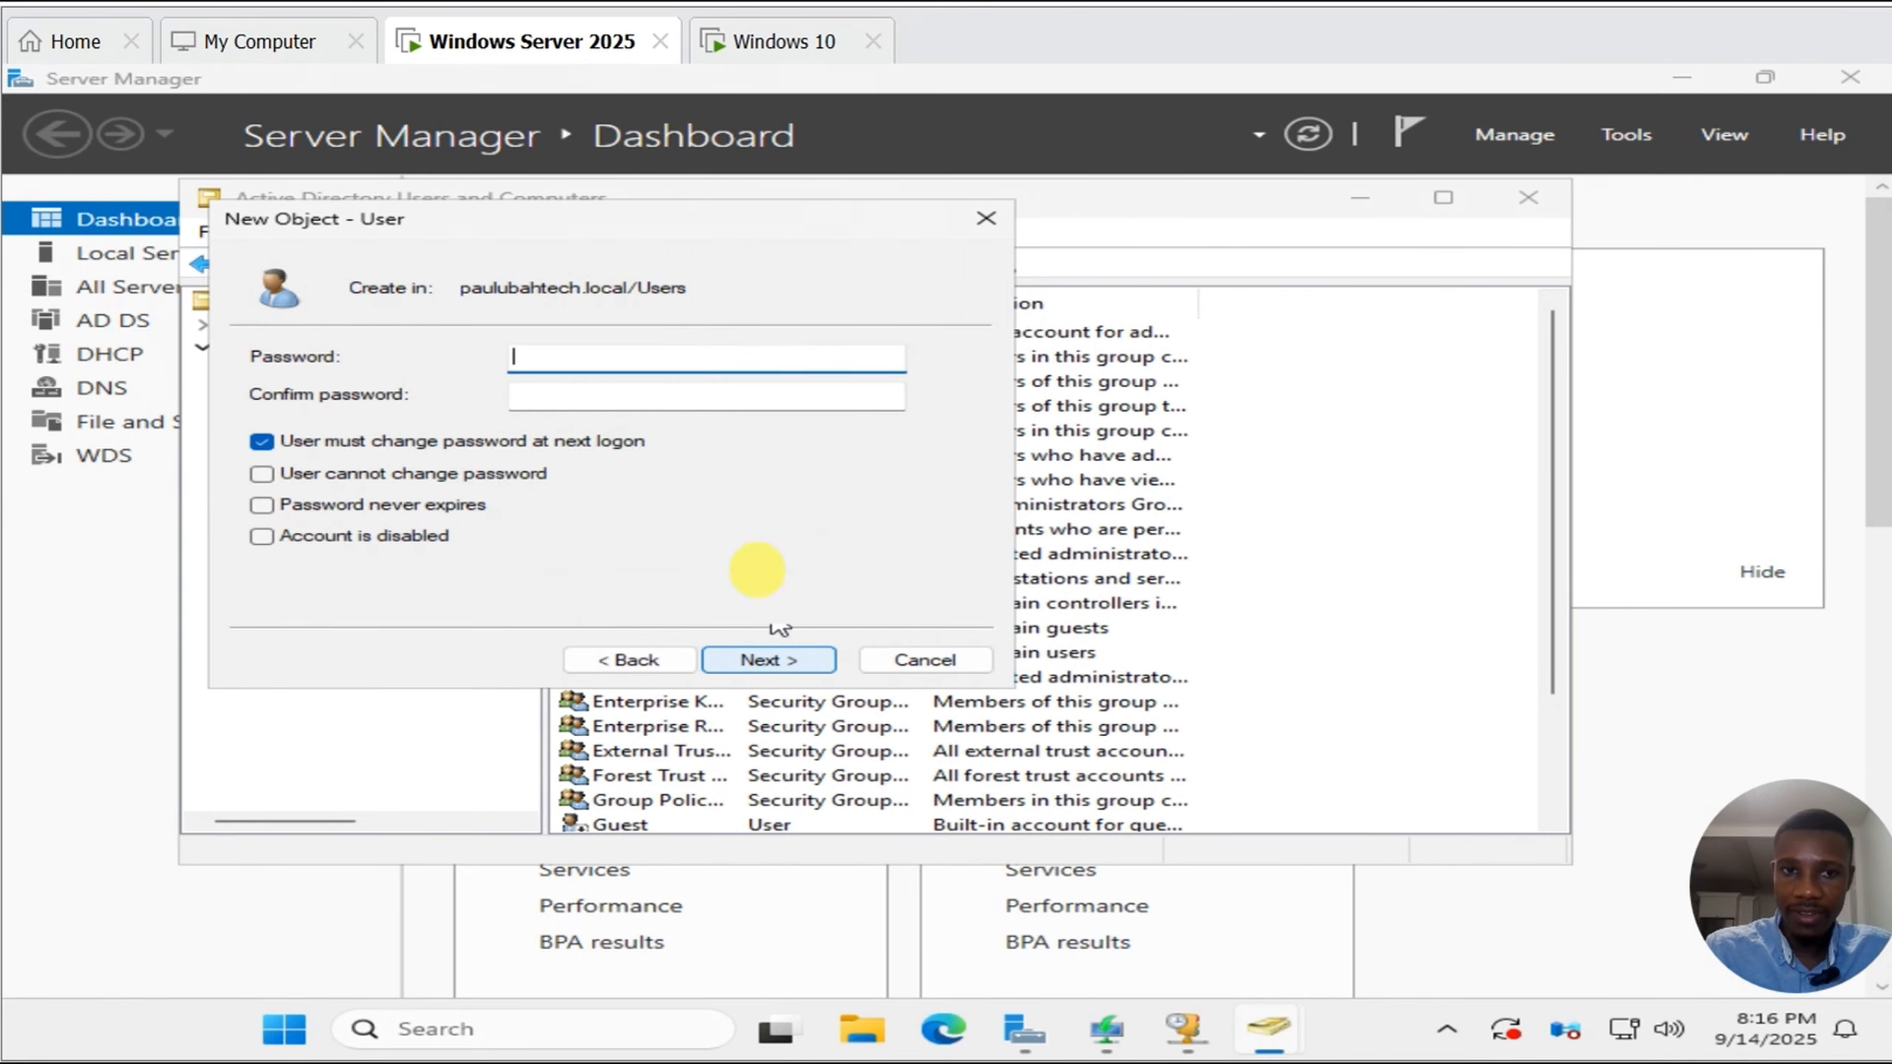
text(P)
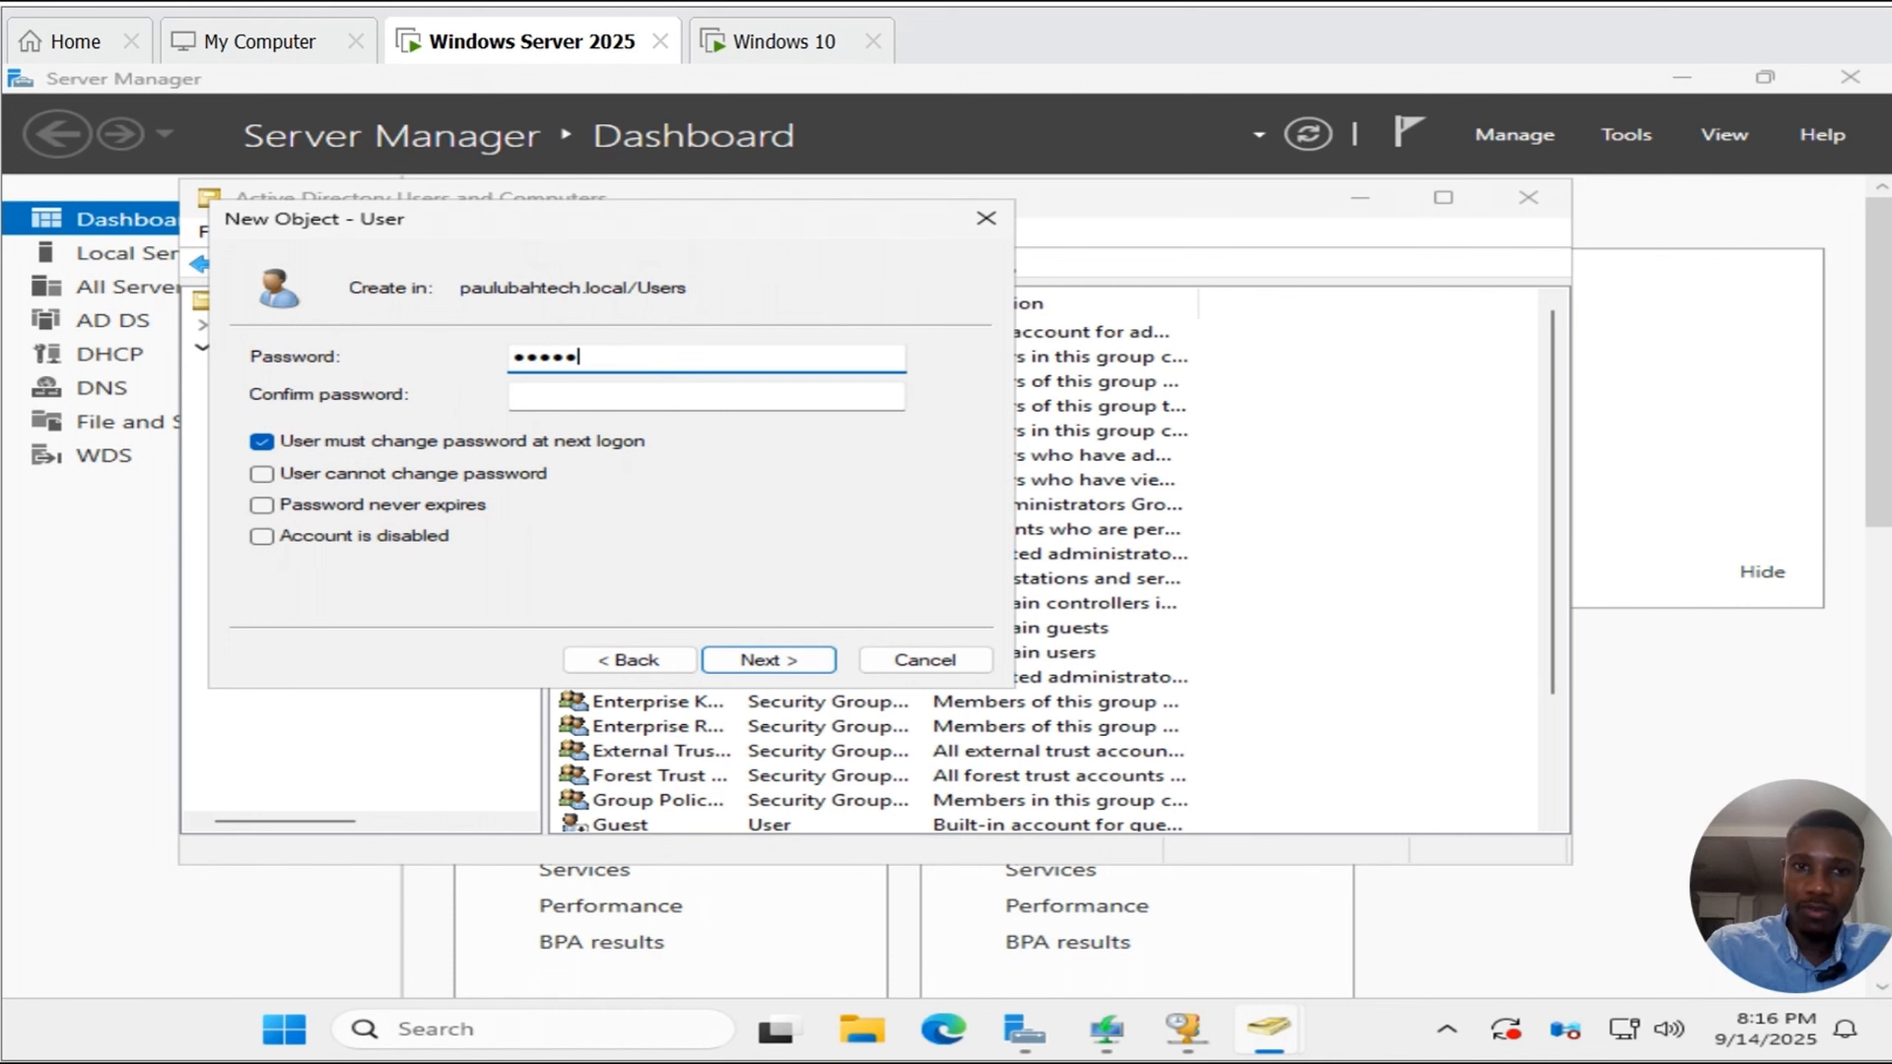
text(••••••)
text(•••)
key(Tab)
text(••••••••••)
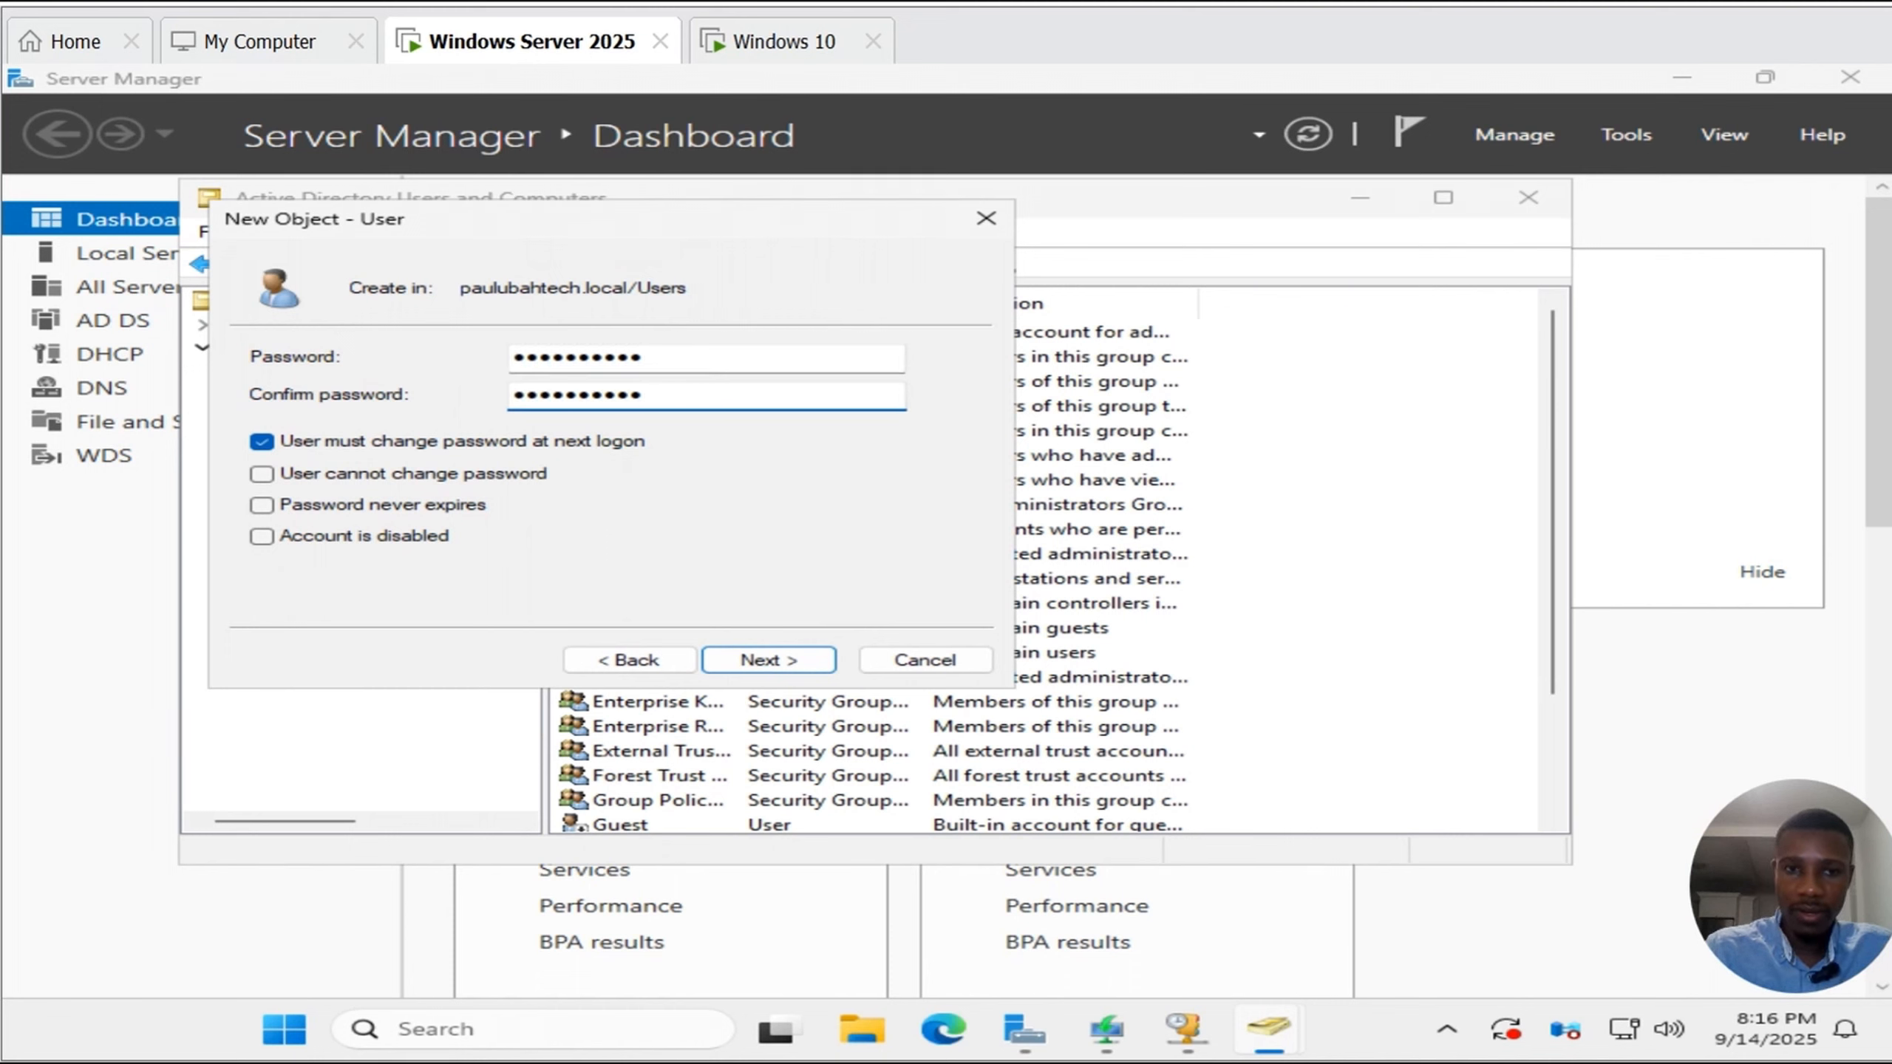
click(263, 443)
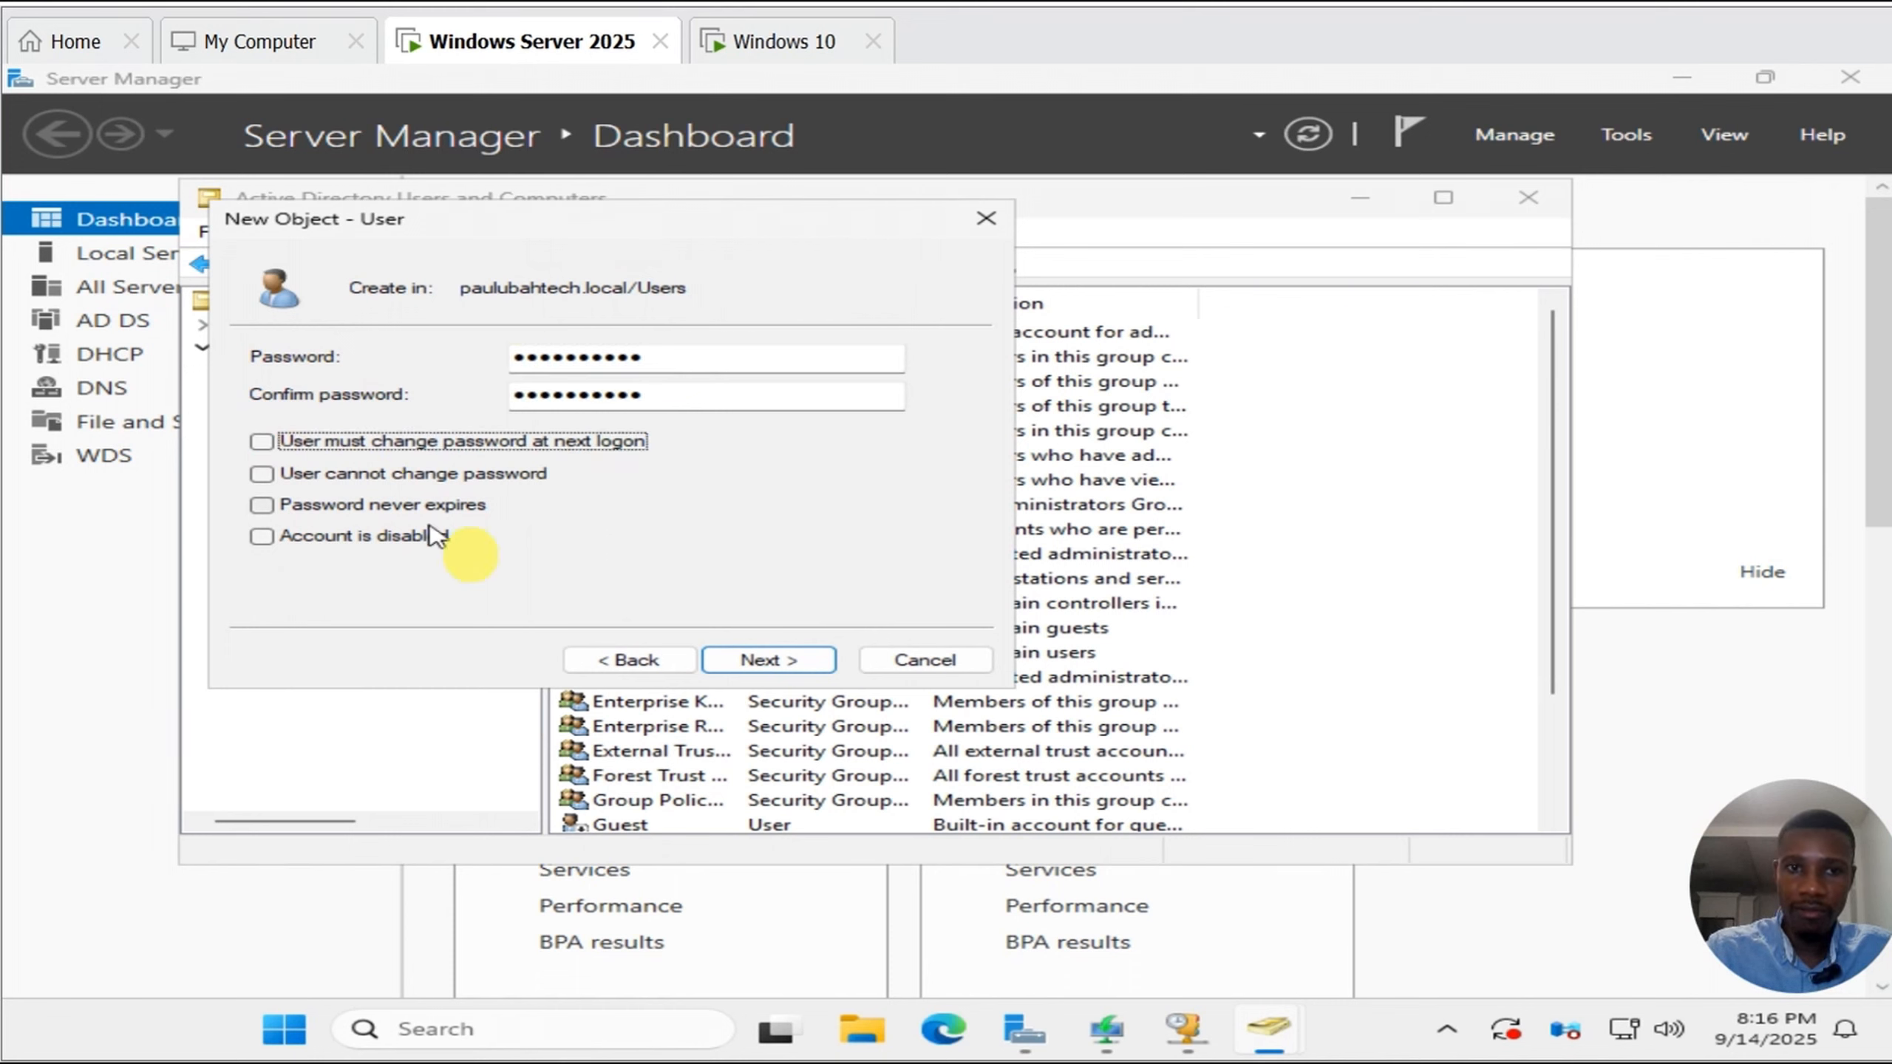
click(786, 663)
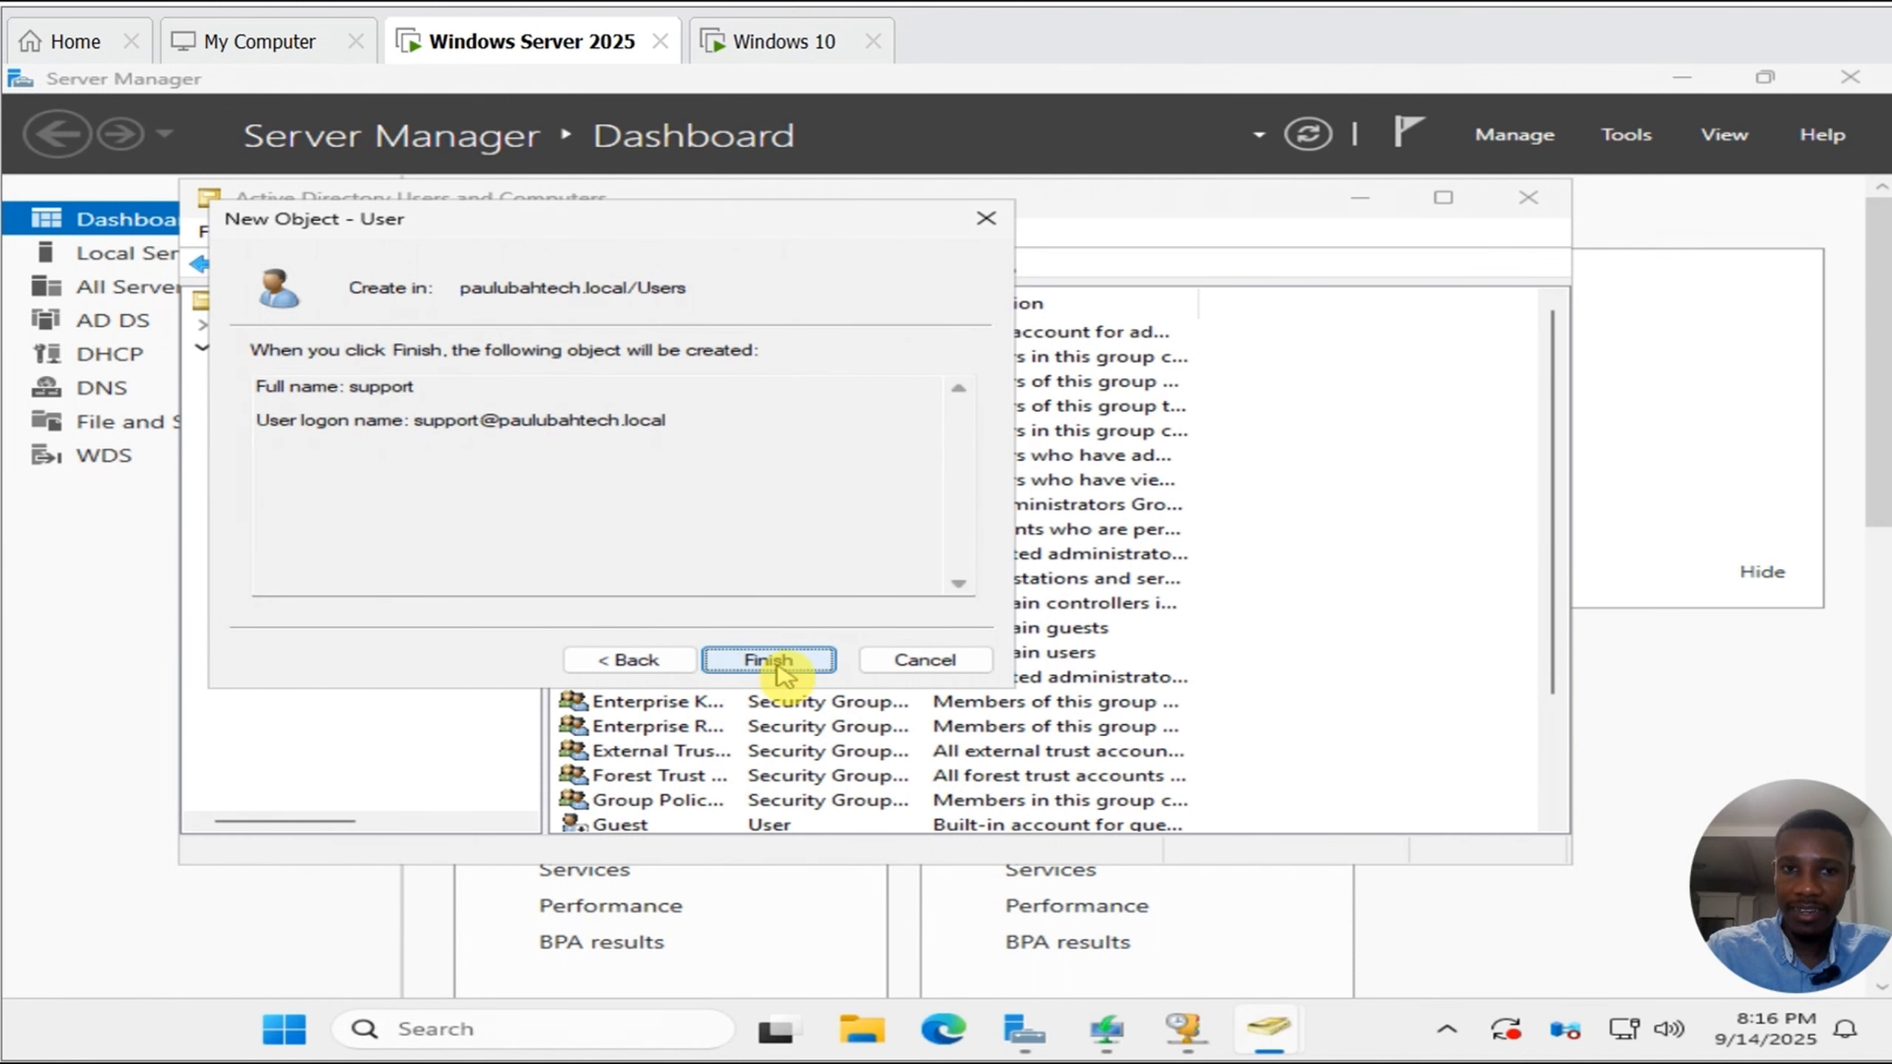
click(774, 665)
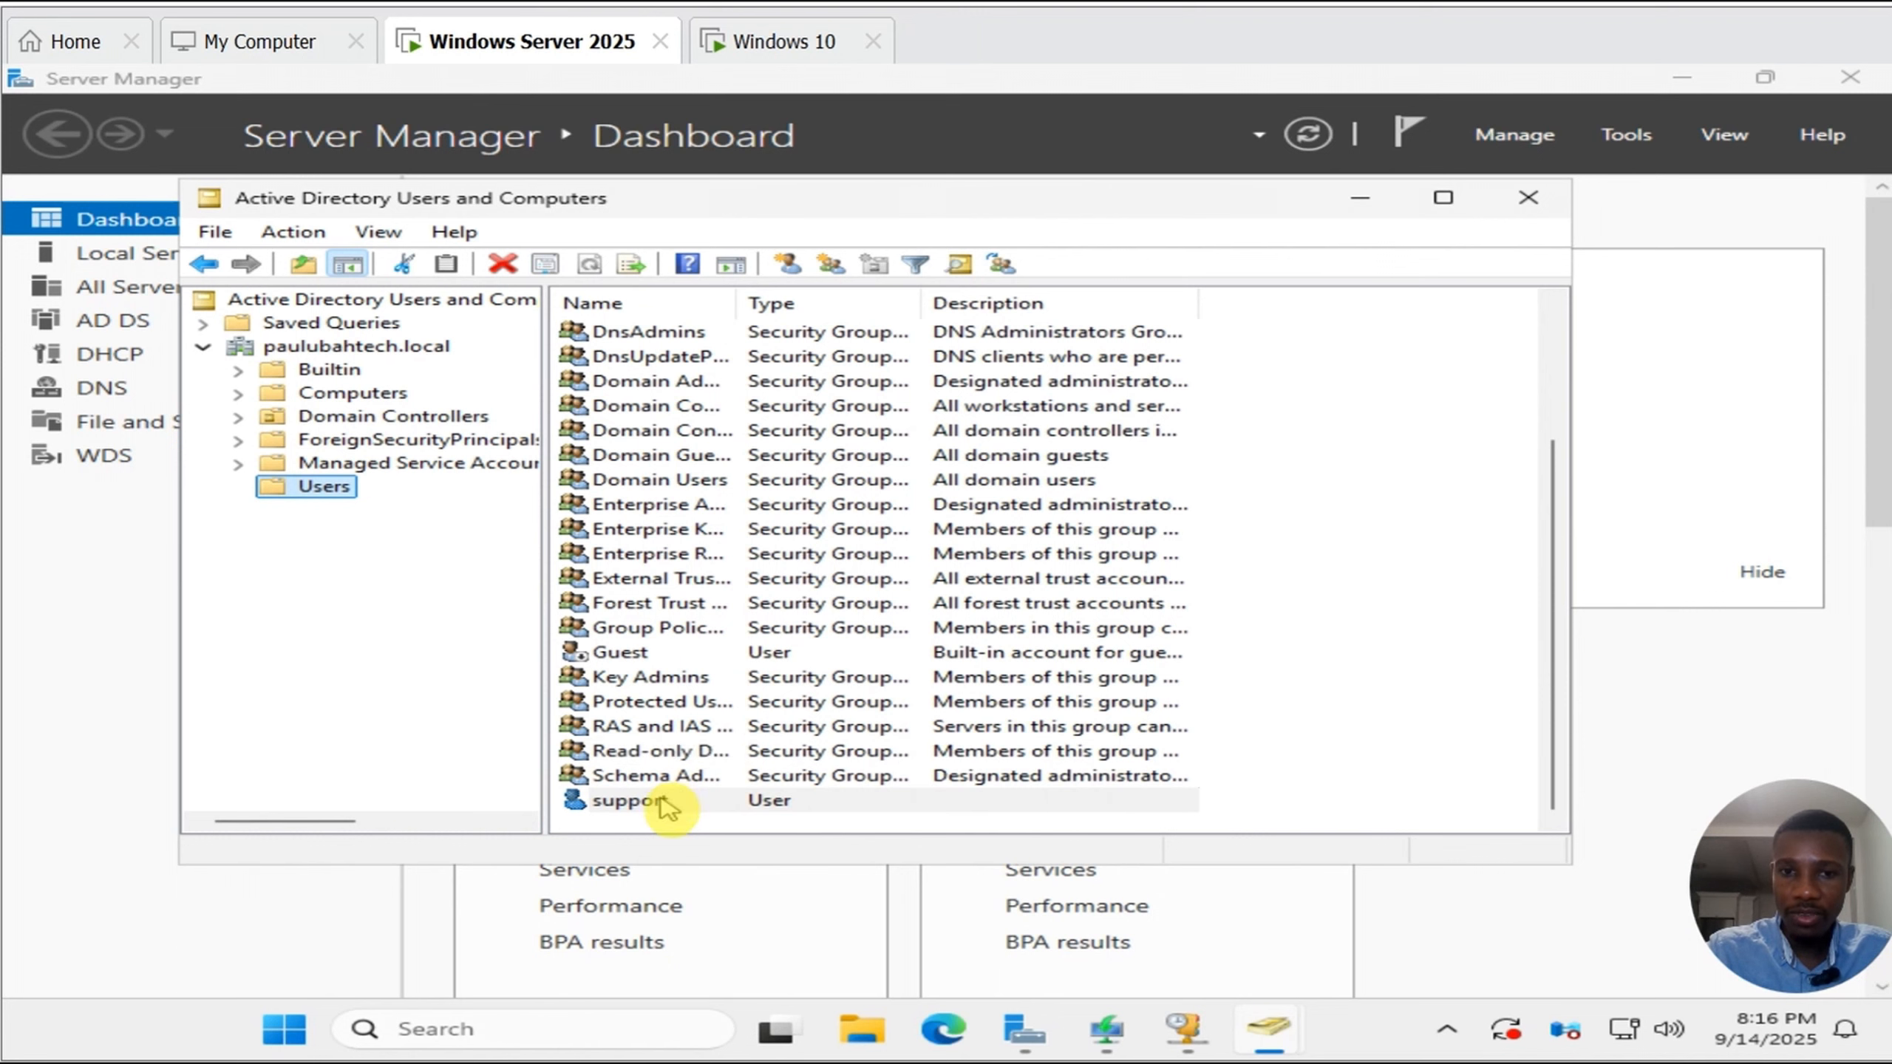
click(634, 801)
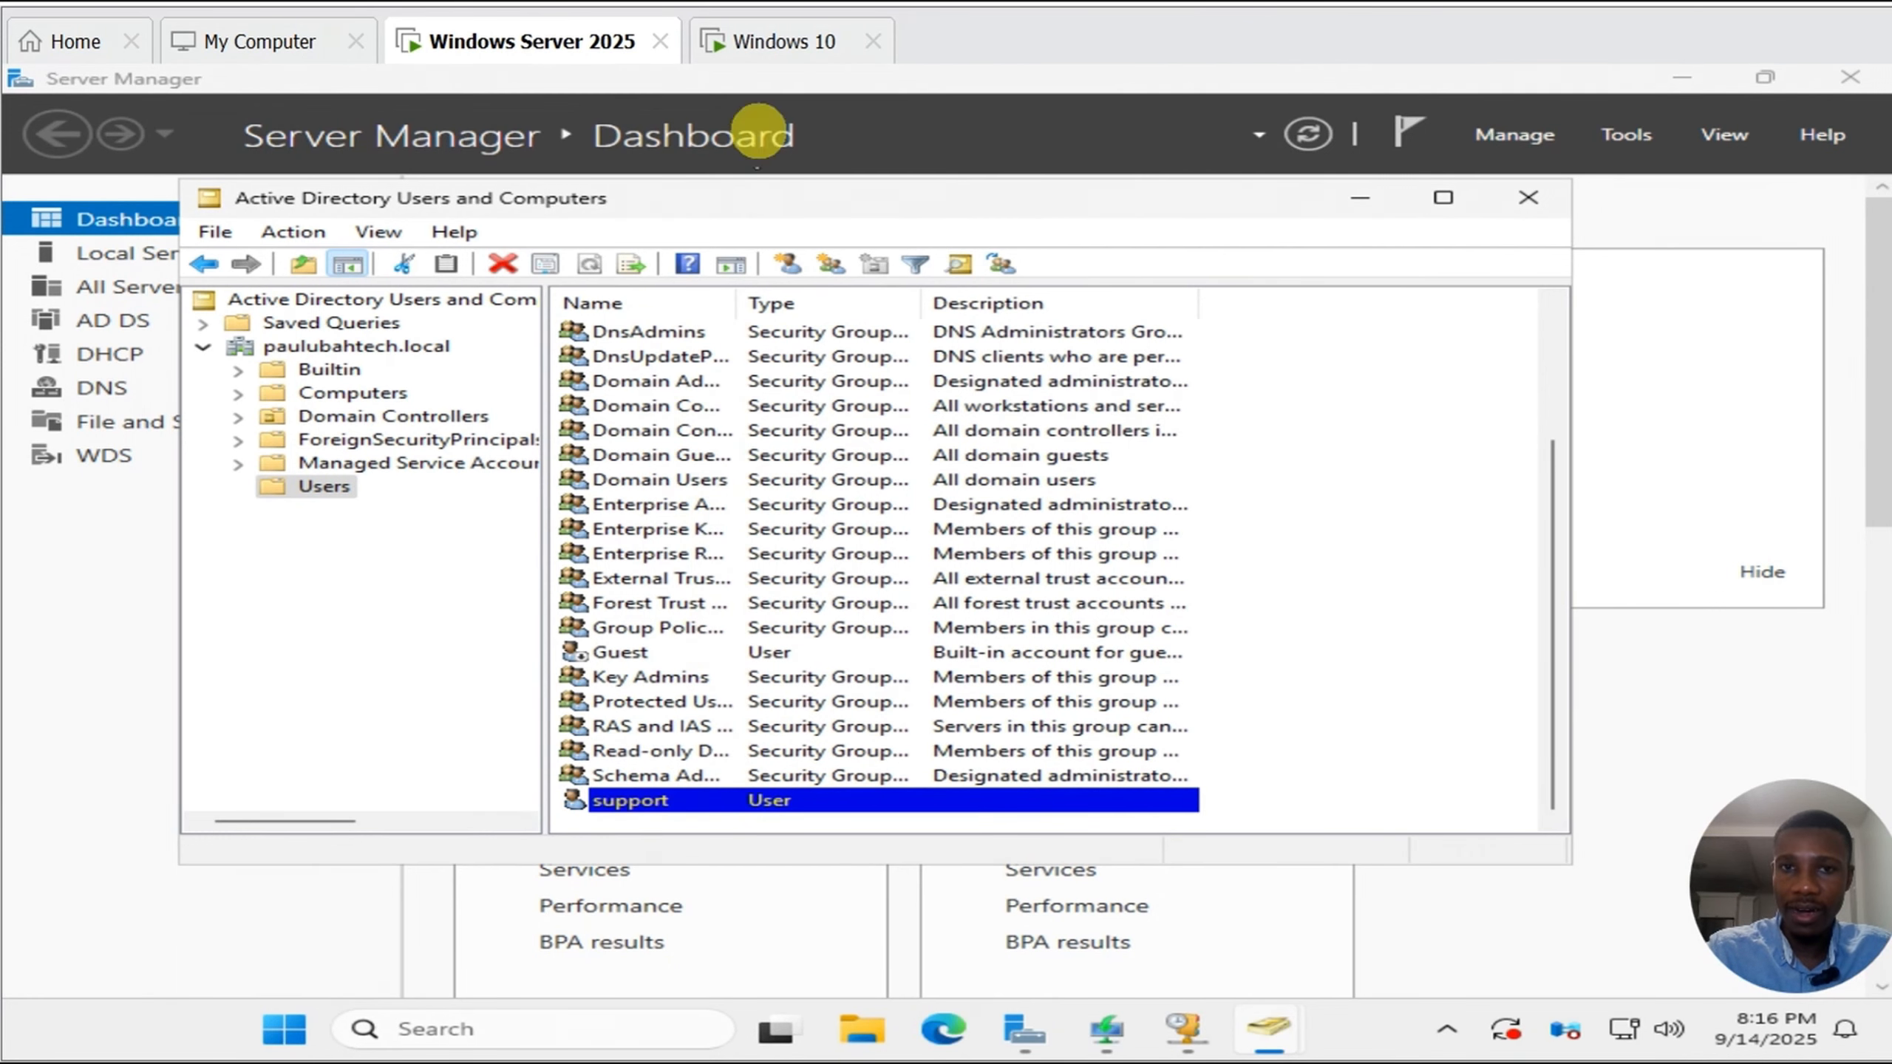
click(767, 42)
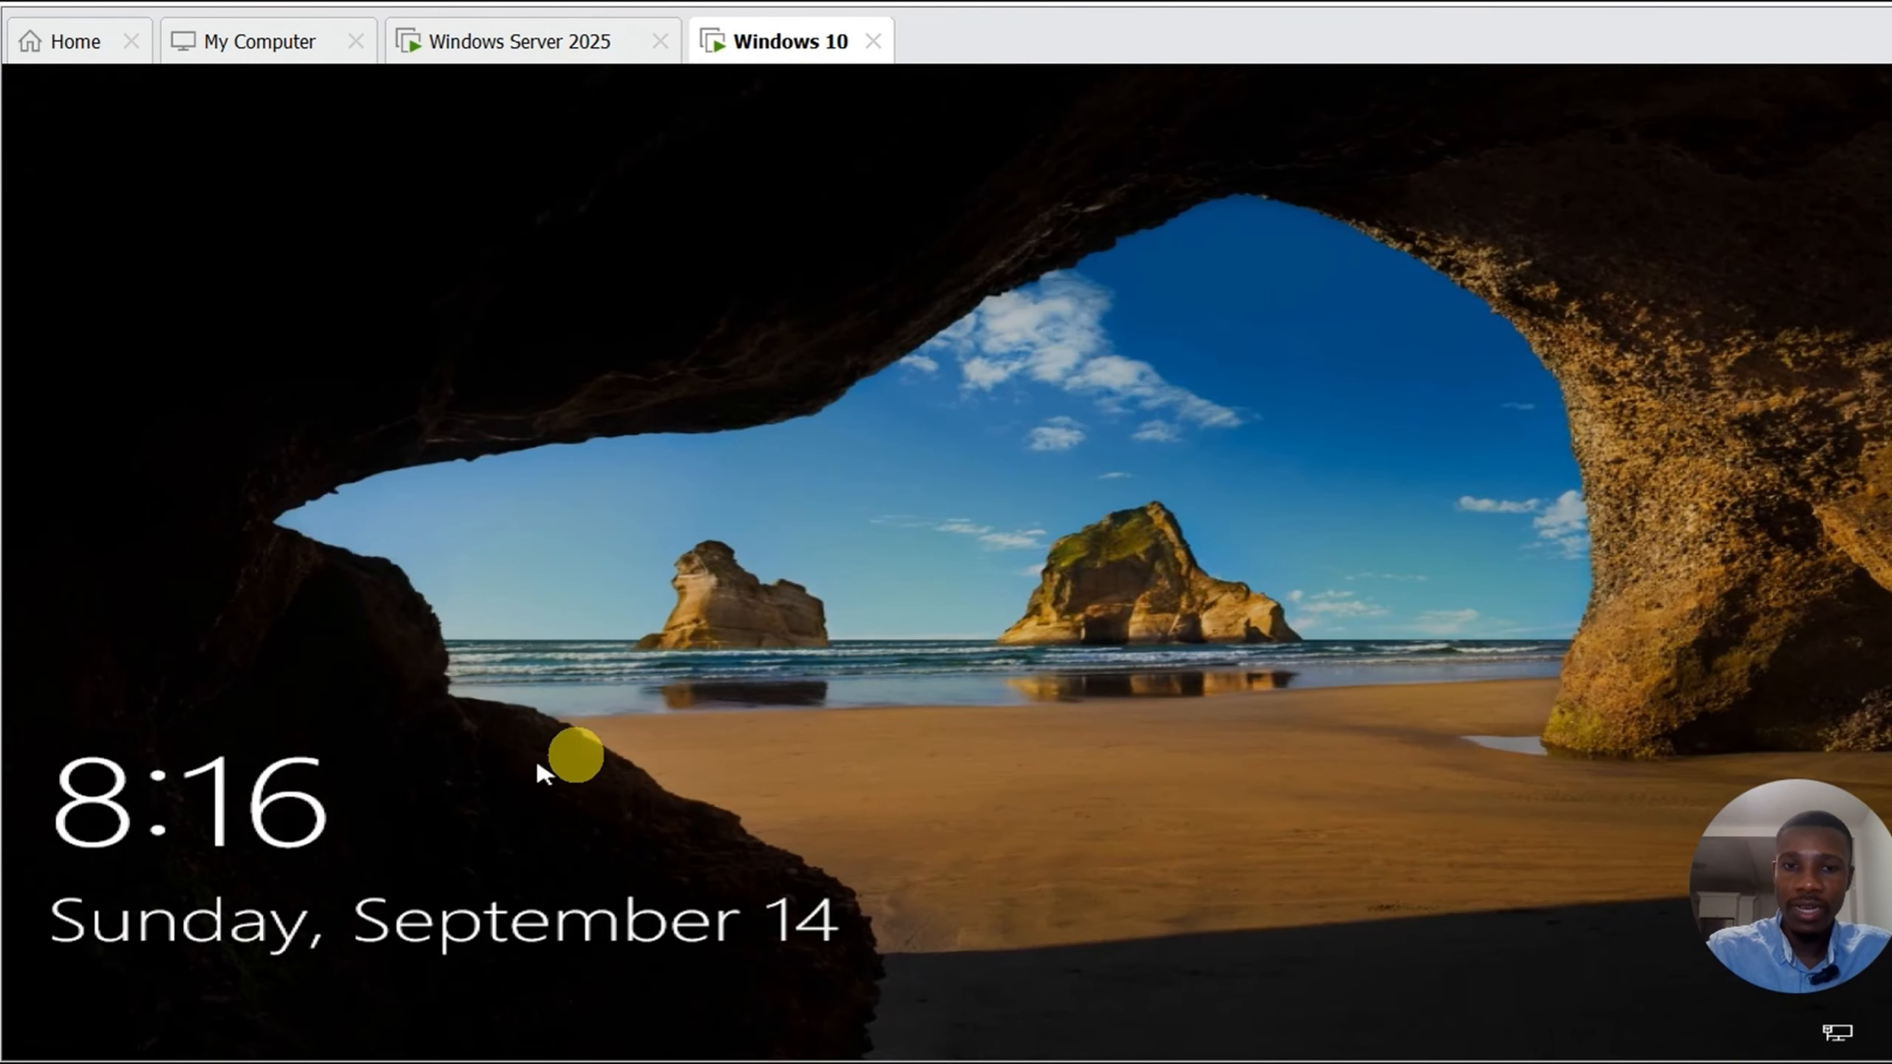
- Sign in to the Windows 10 VM as Other user support with its password
click(868, 586)
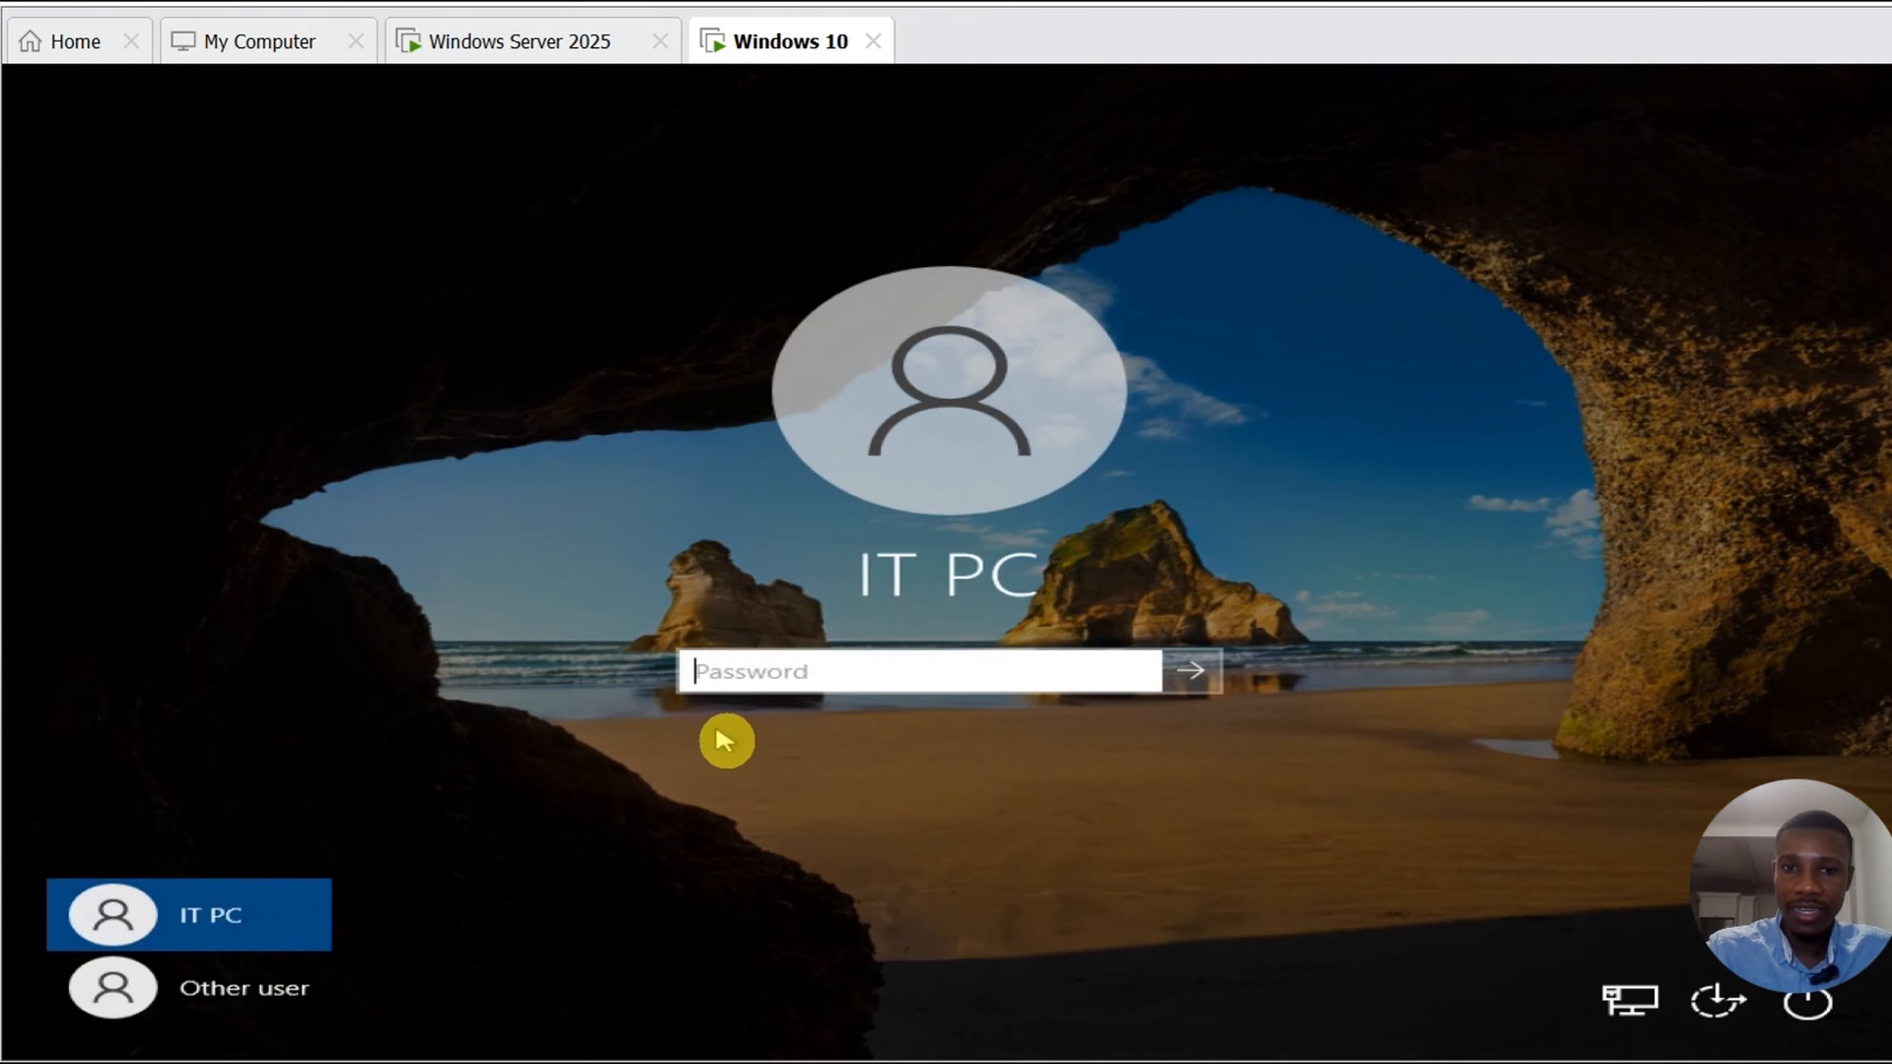
click(240, 1000)
click(782, 659)
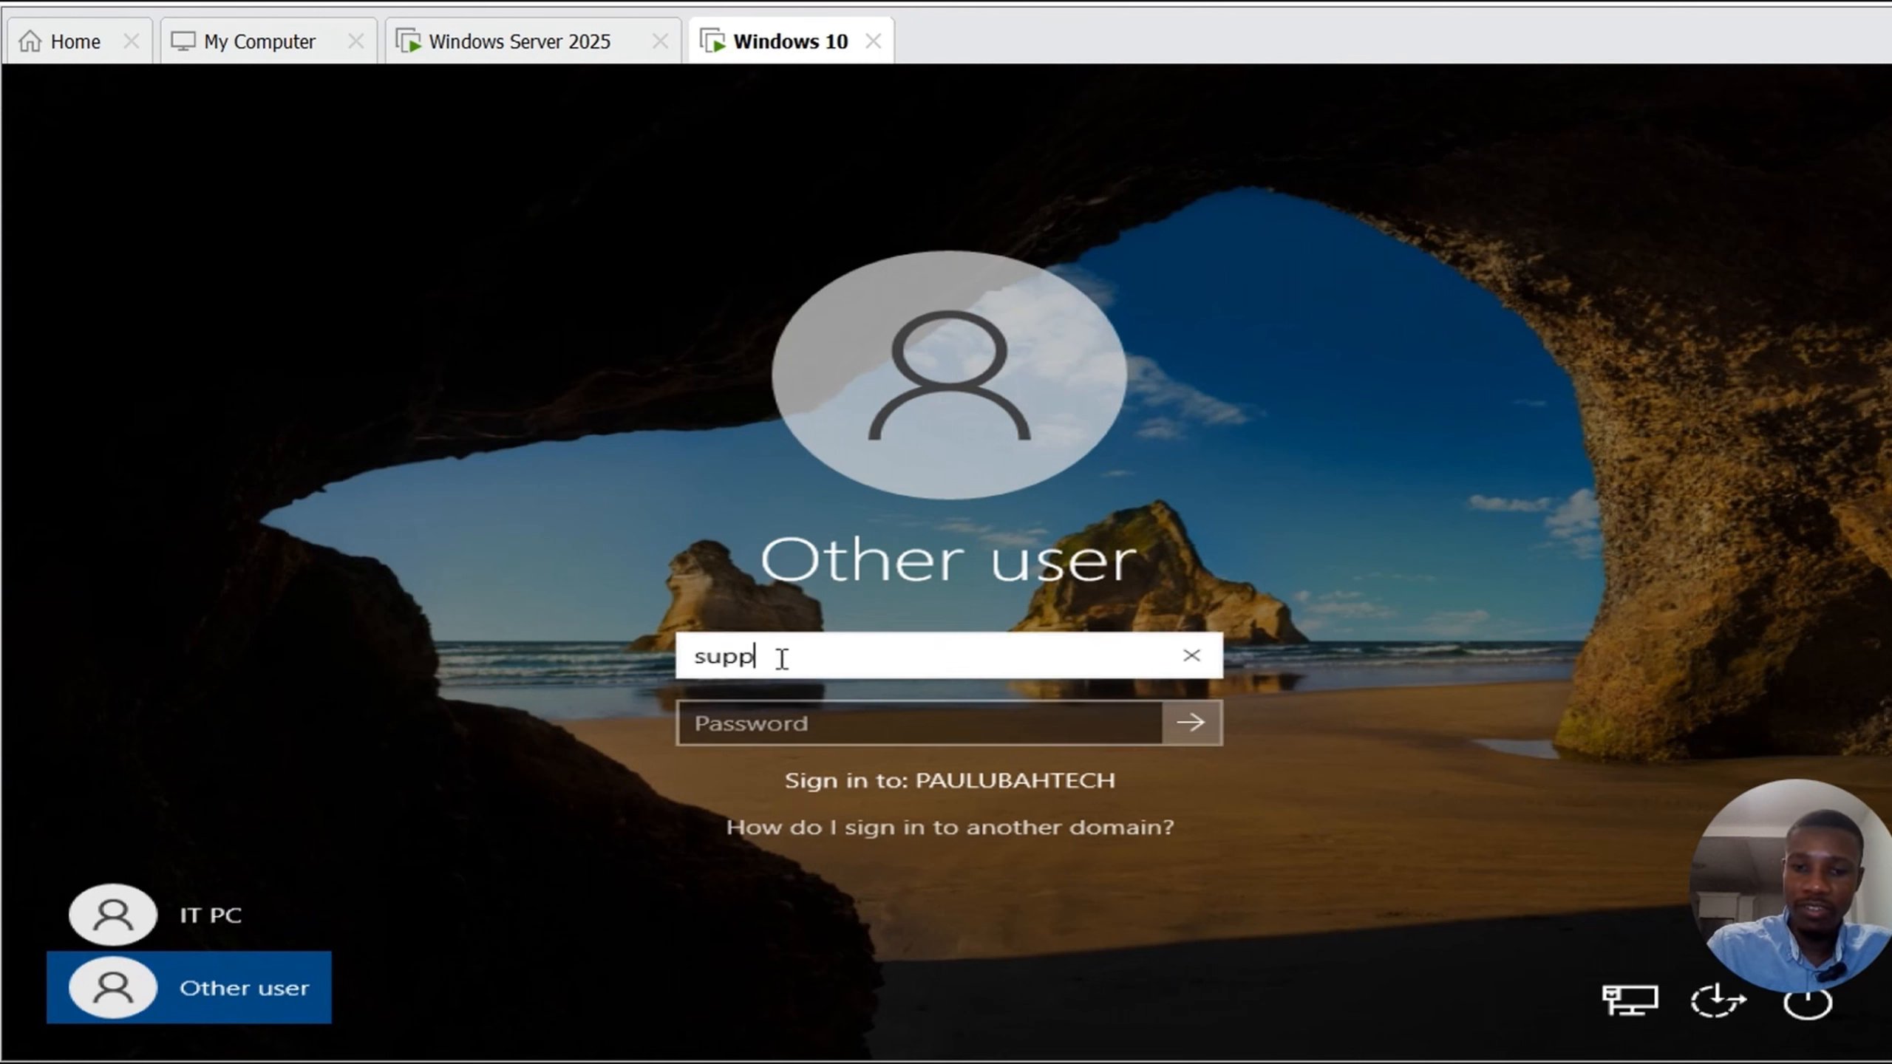
key(Tab)
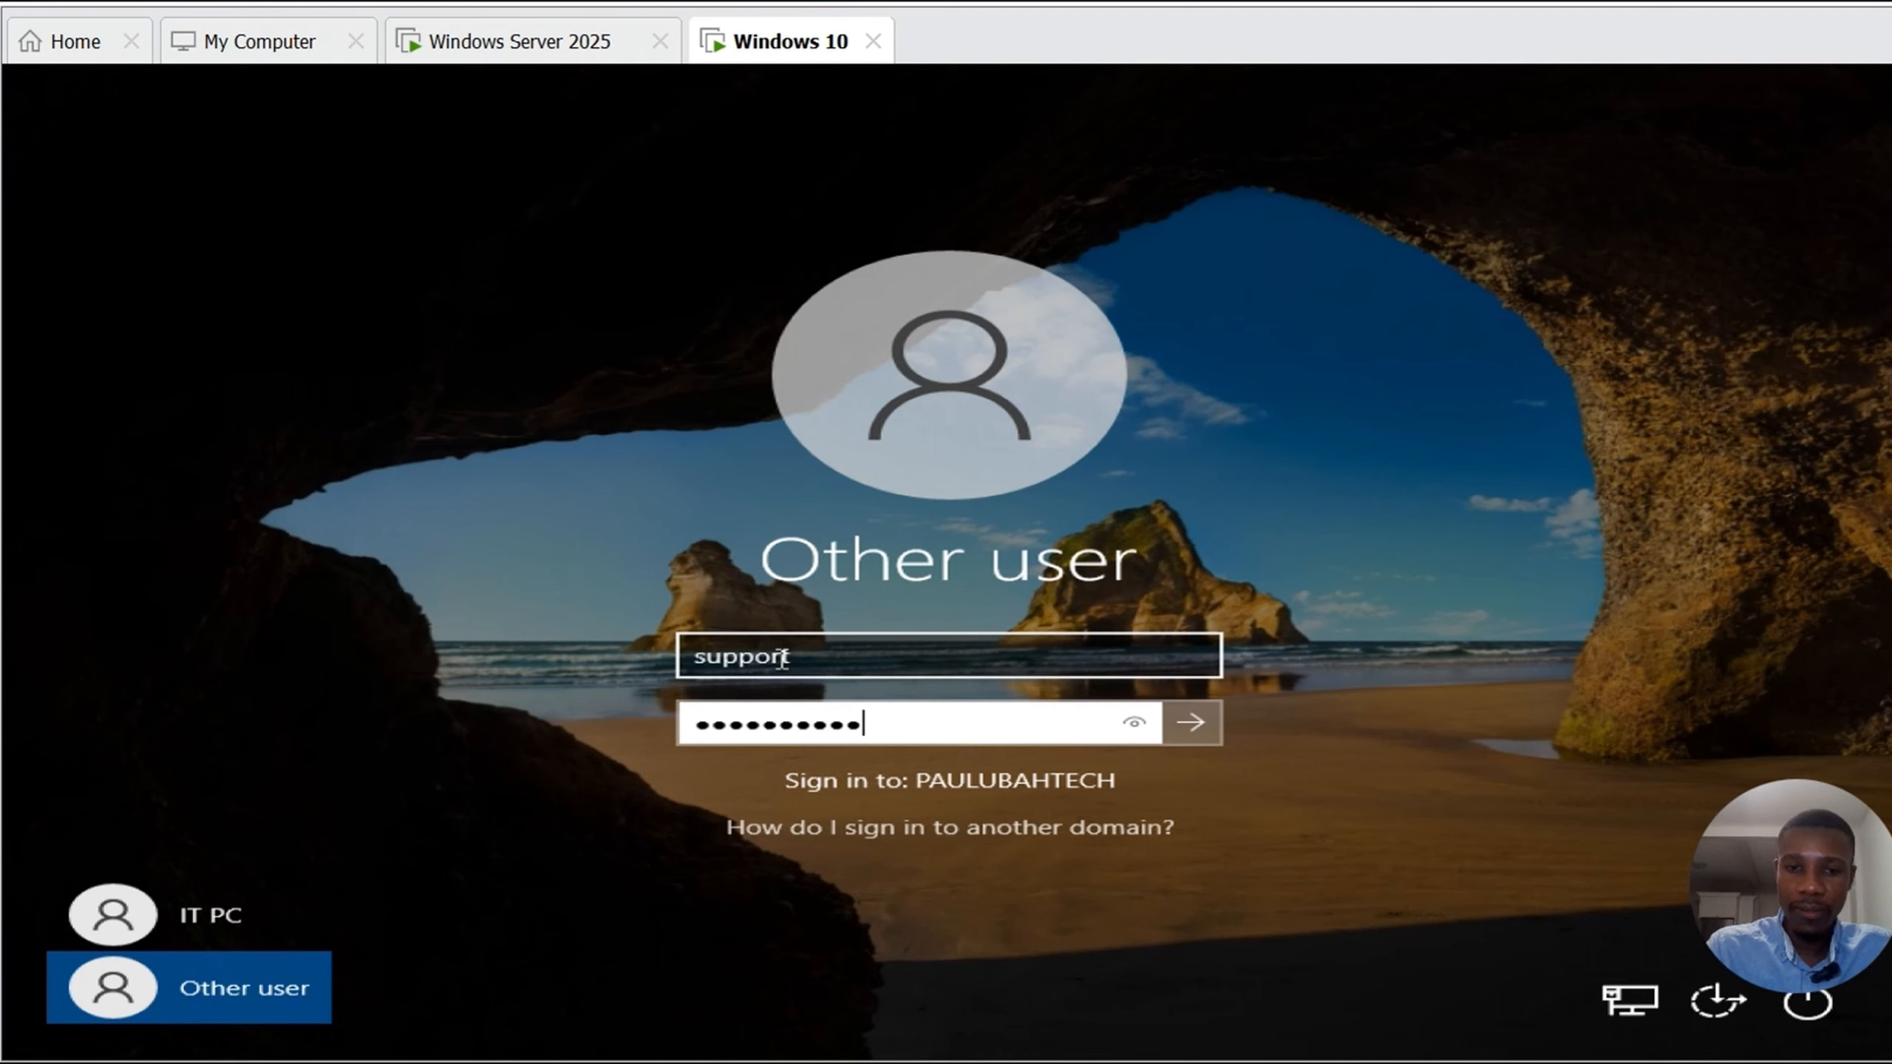
key(Return)
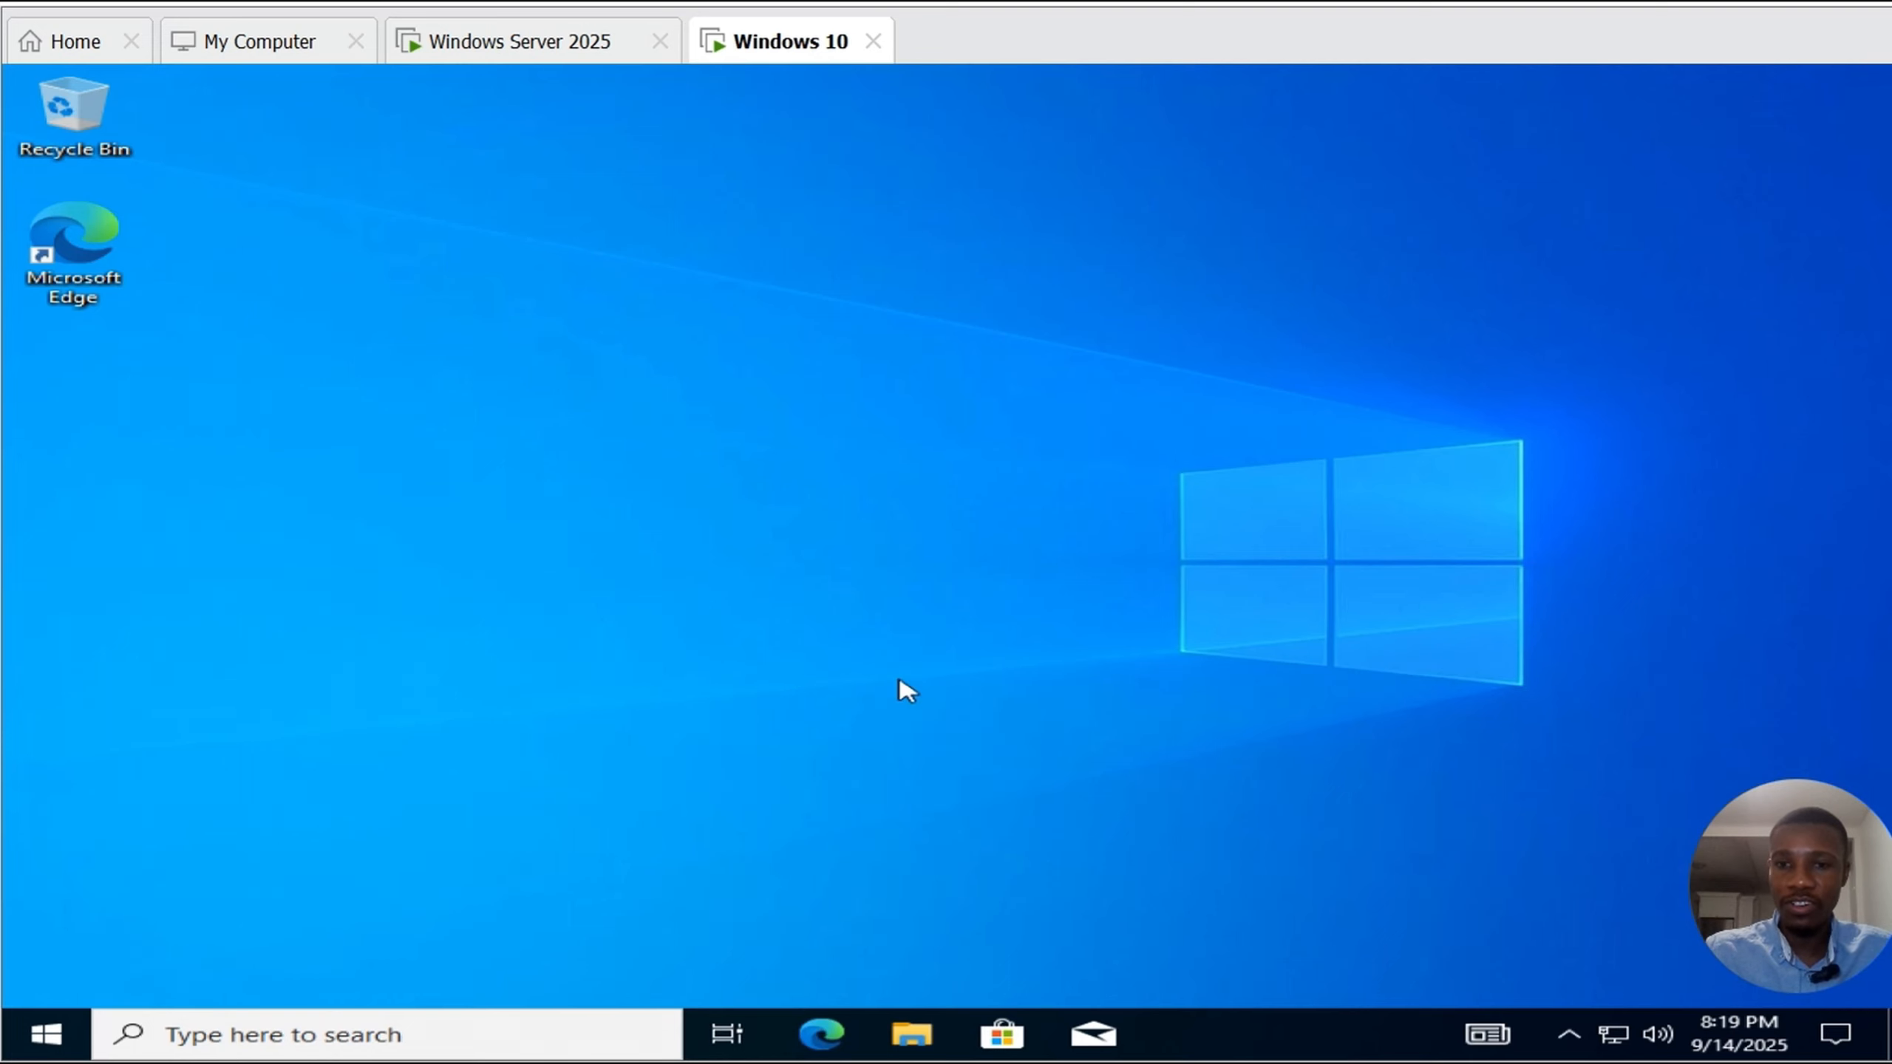
- Verify Settings > Accounts > Your info shows PAULUBAHTECH\support, then return to the server VM
click(46, 1034)
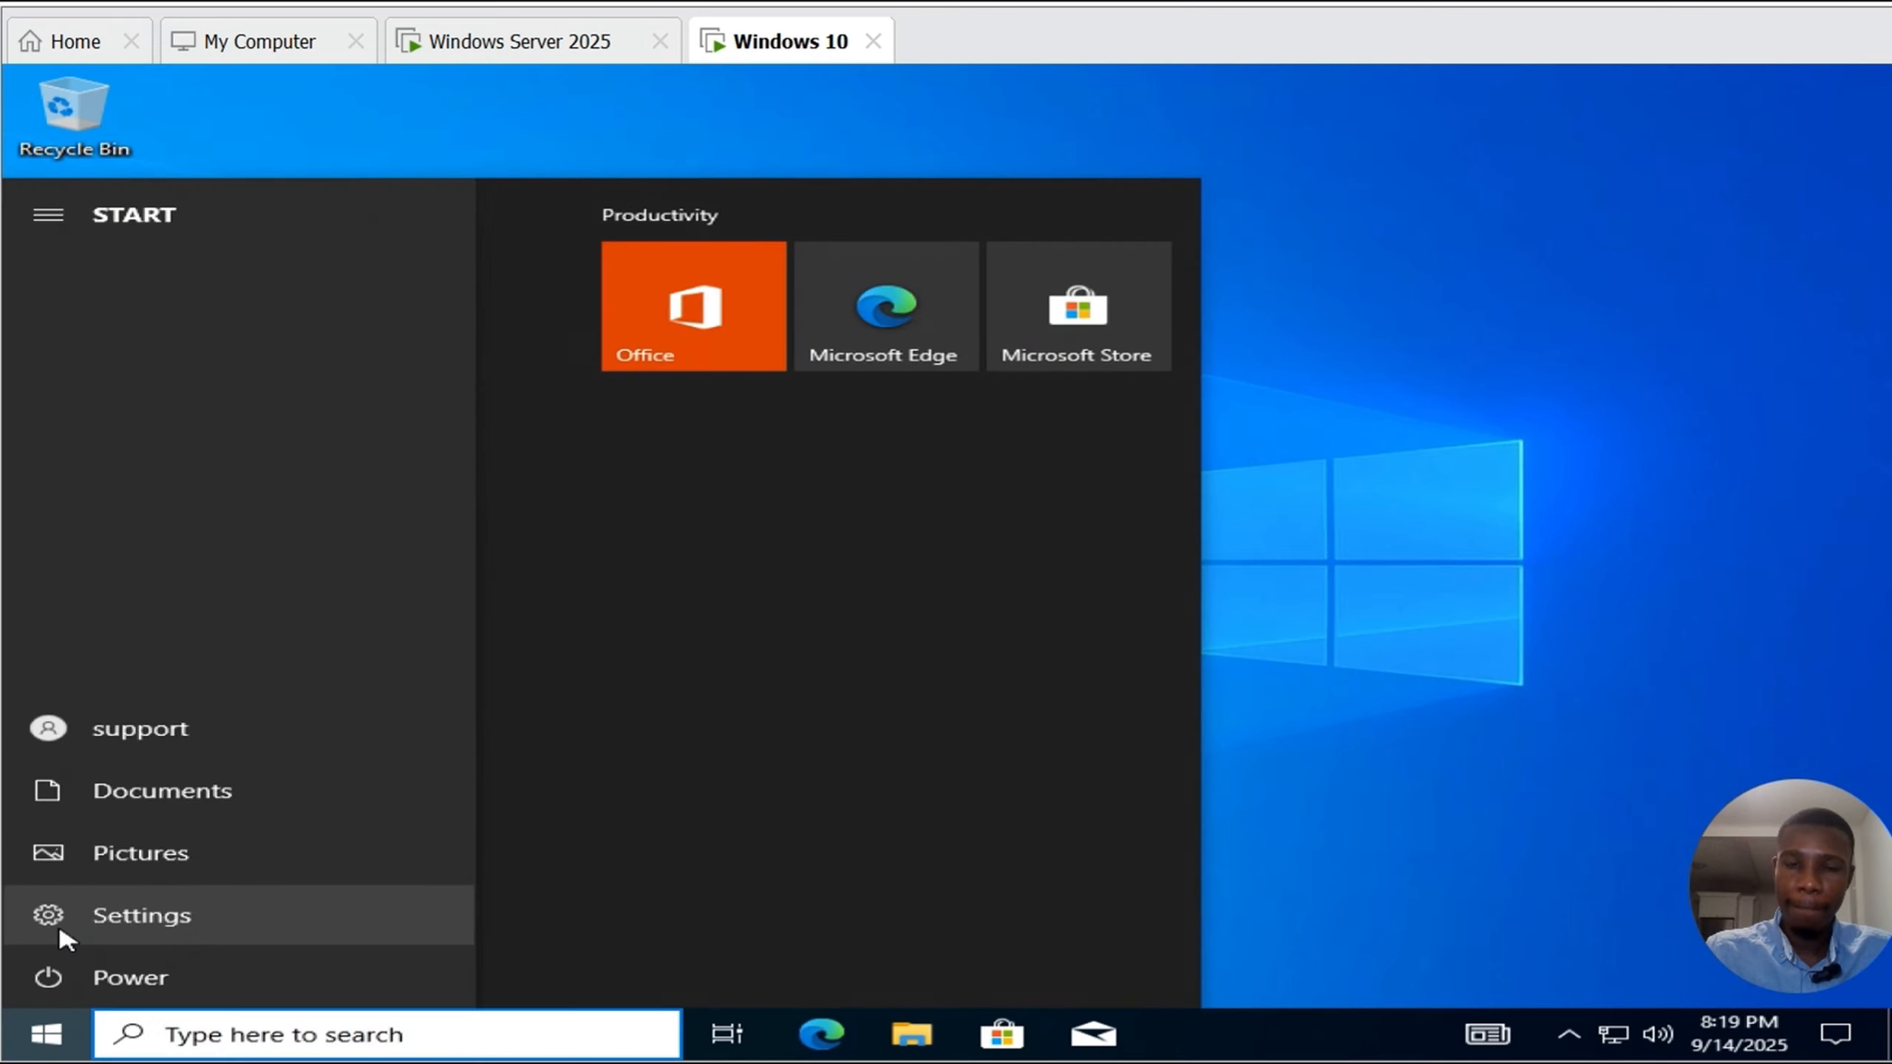
click(63, 932)
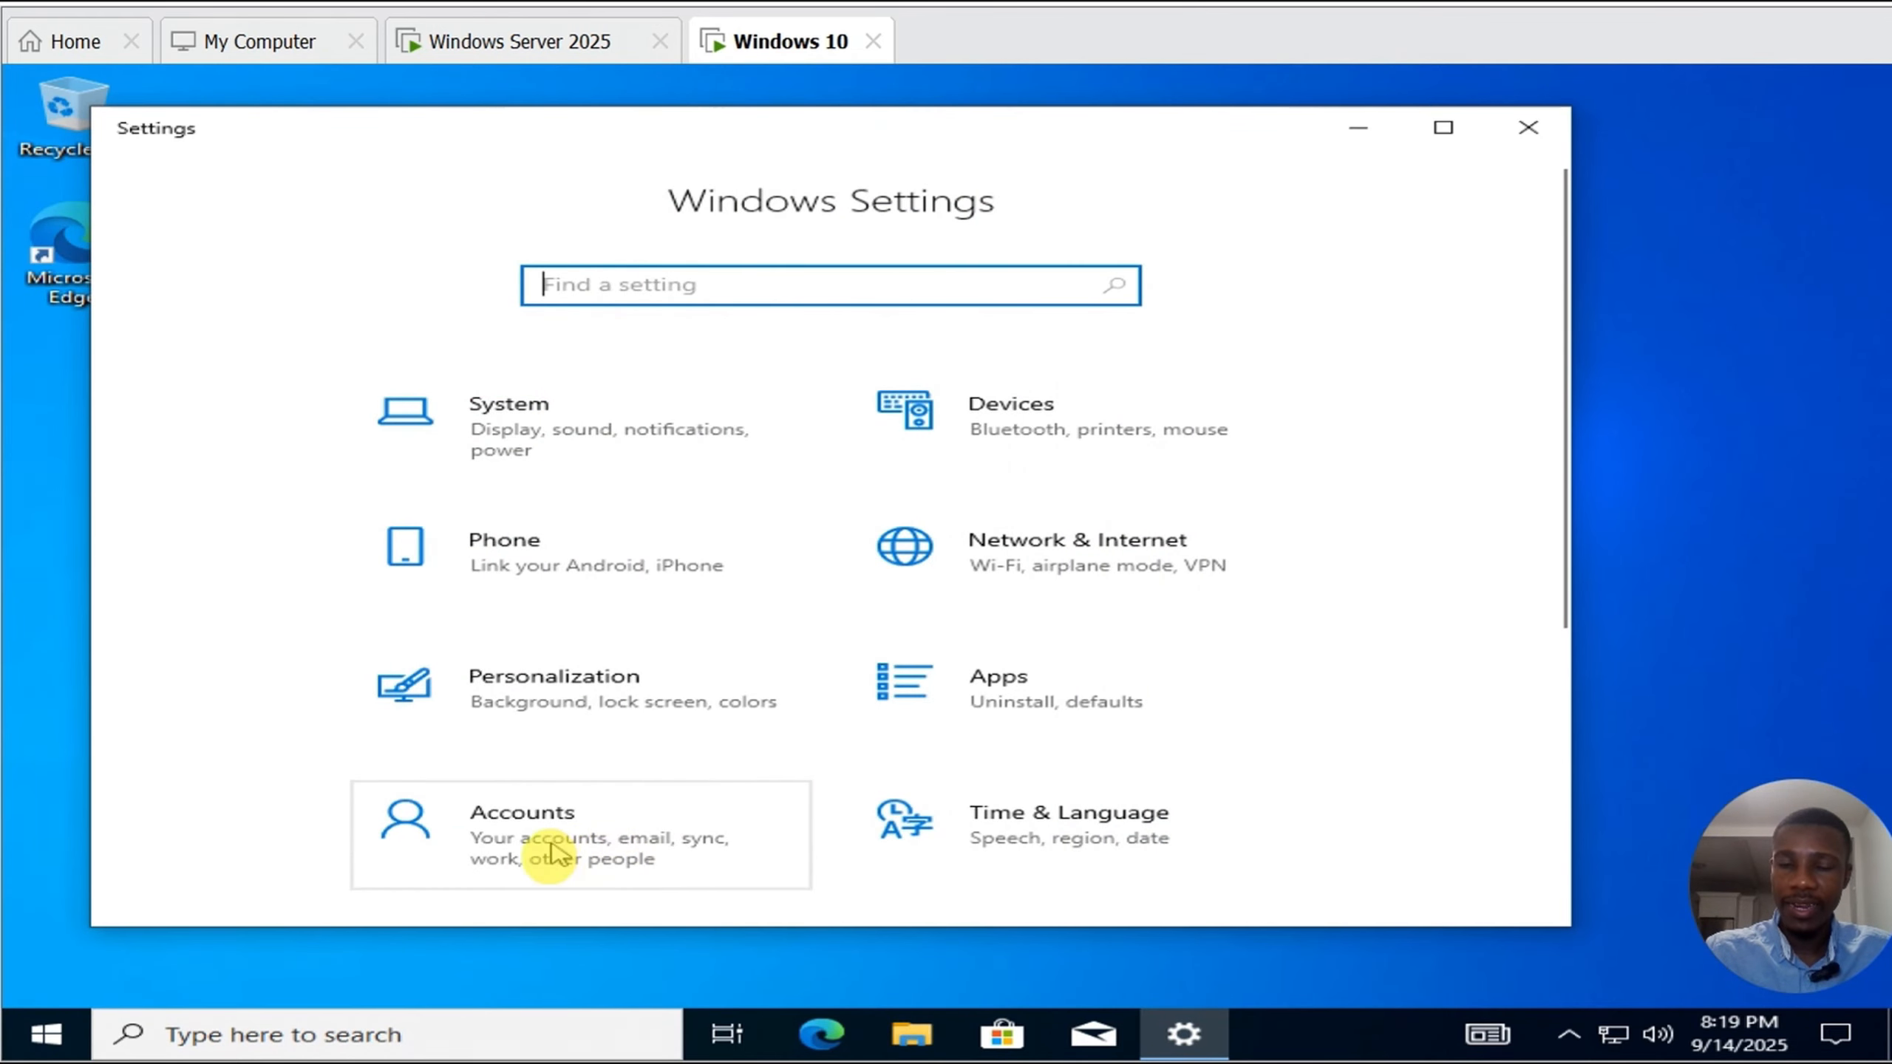
click(535, 853)
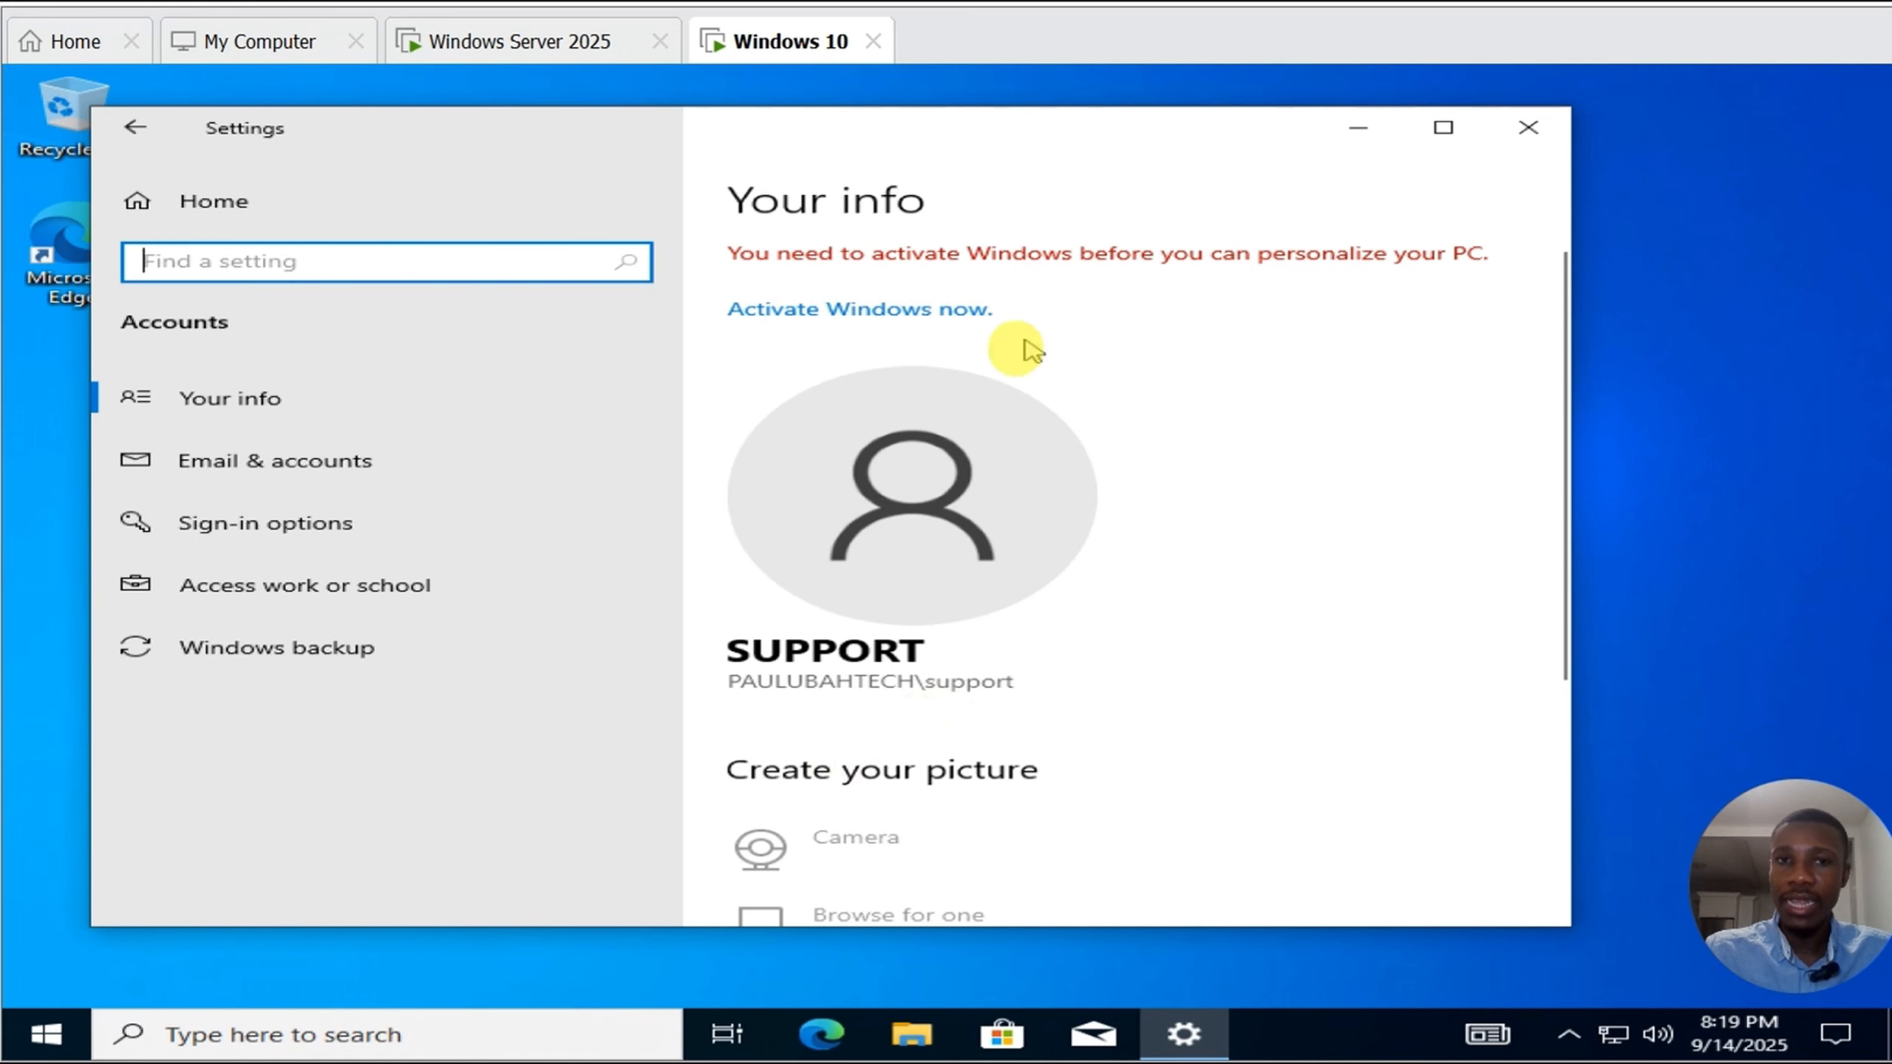
click(495, 49)
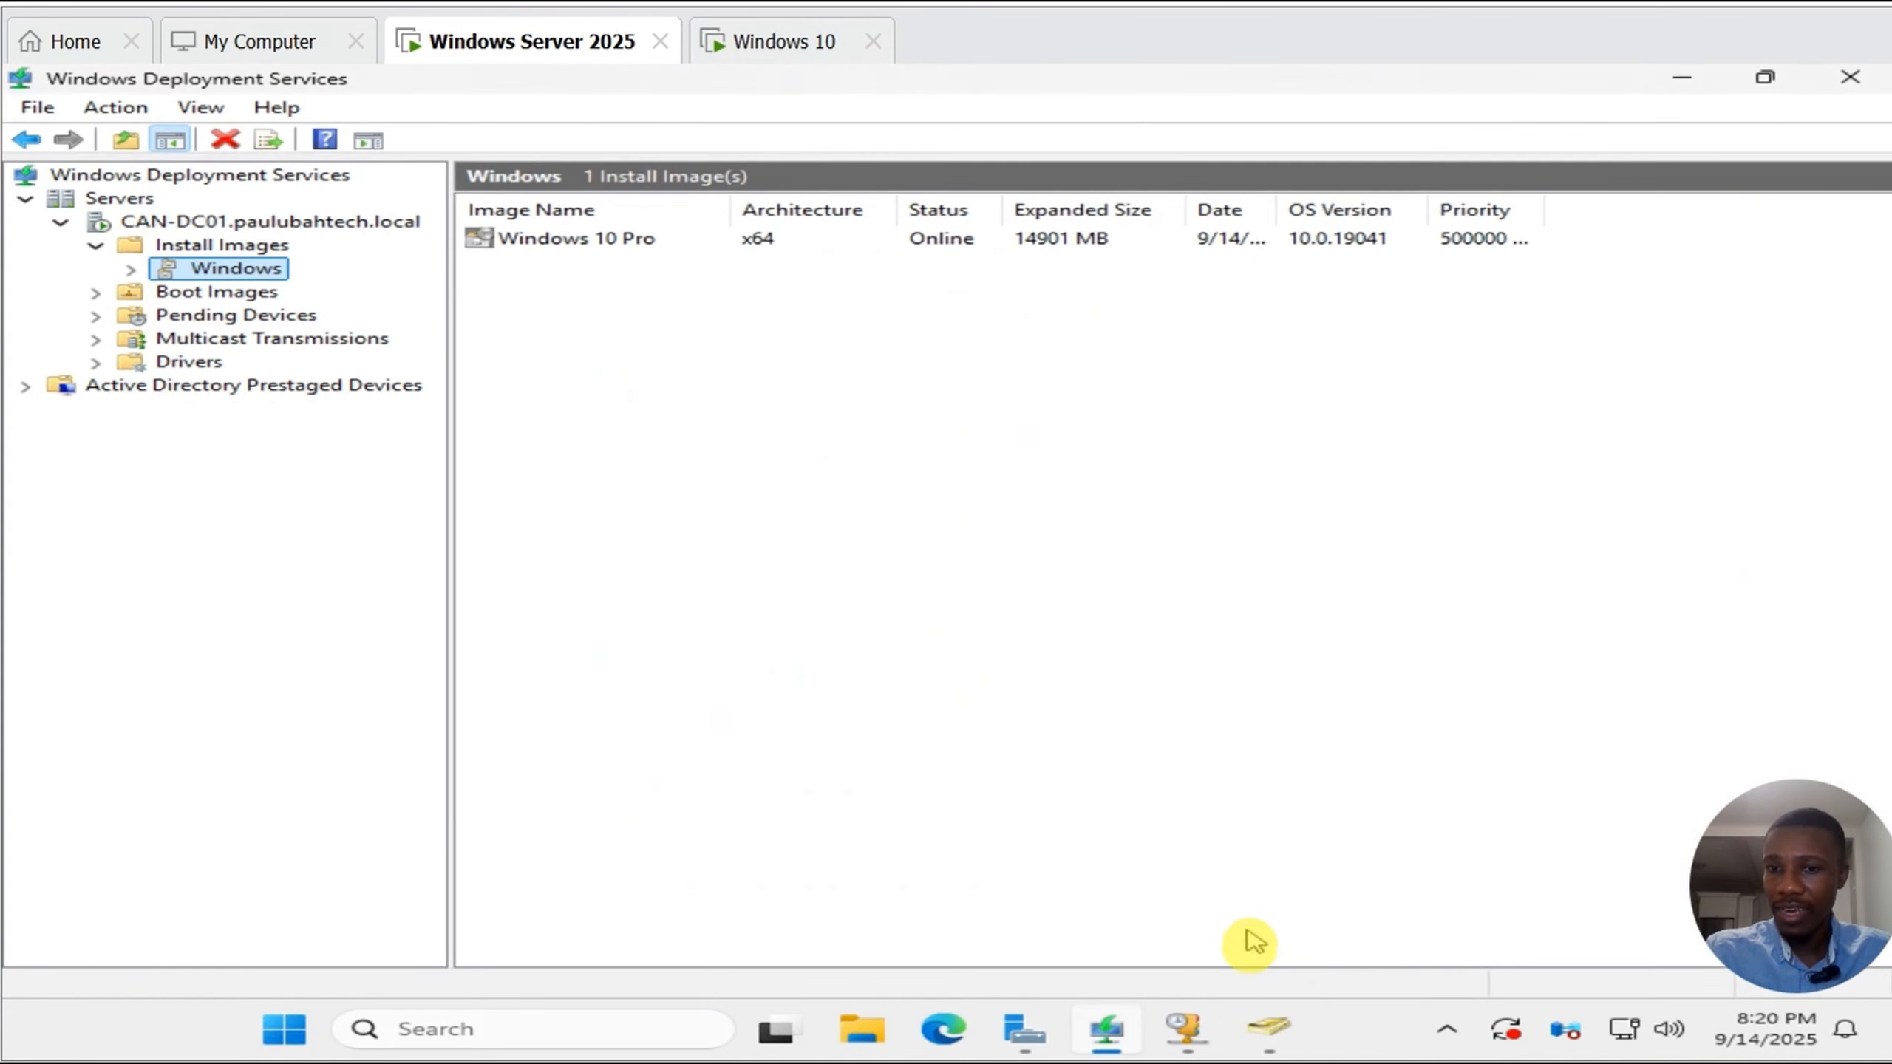
- Open DHCP and list IPv4 scope 192.168.1.0's address leases, showing client 192.168.1.61
click(1192, 1040)
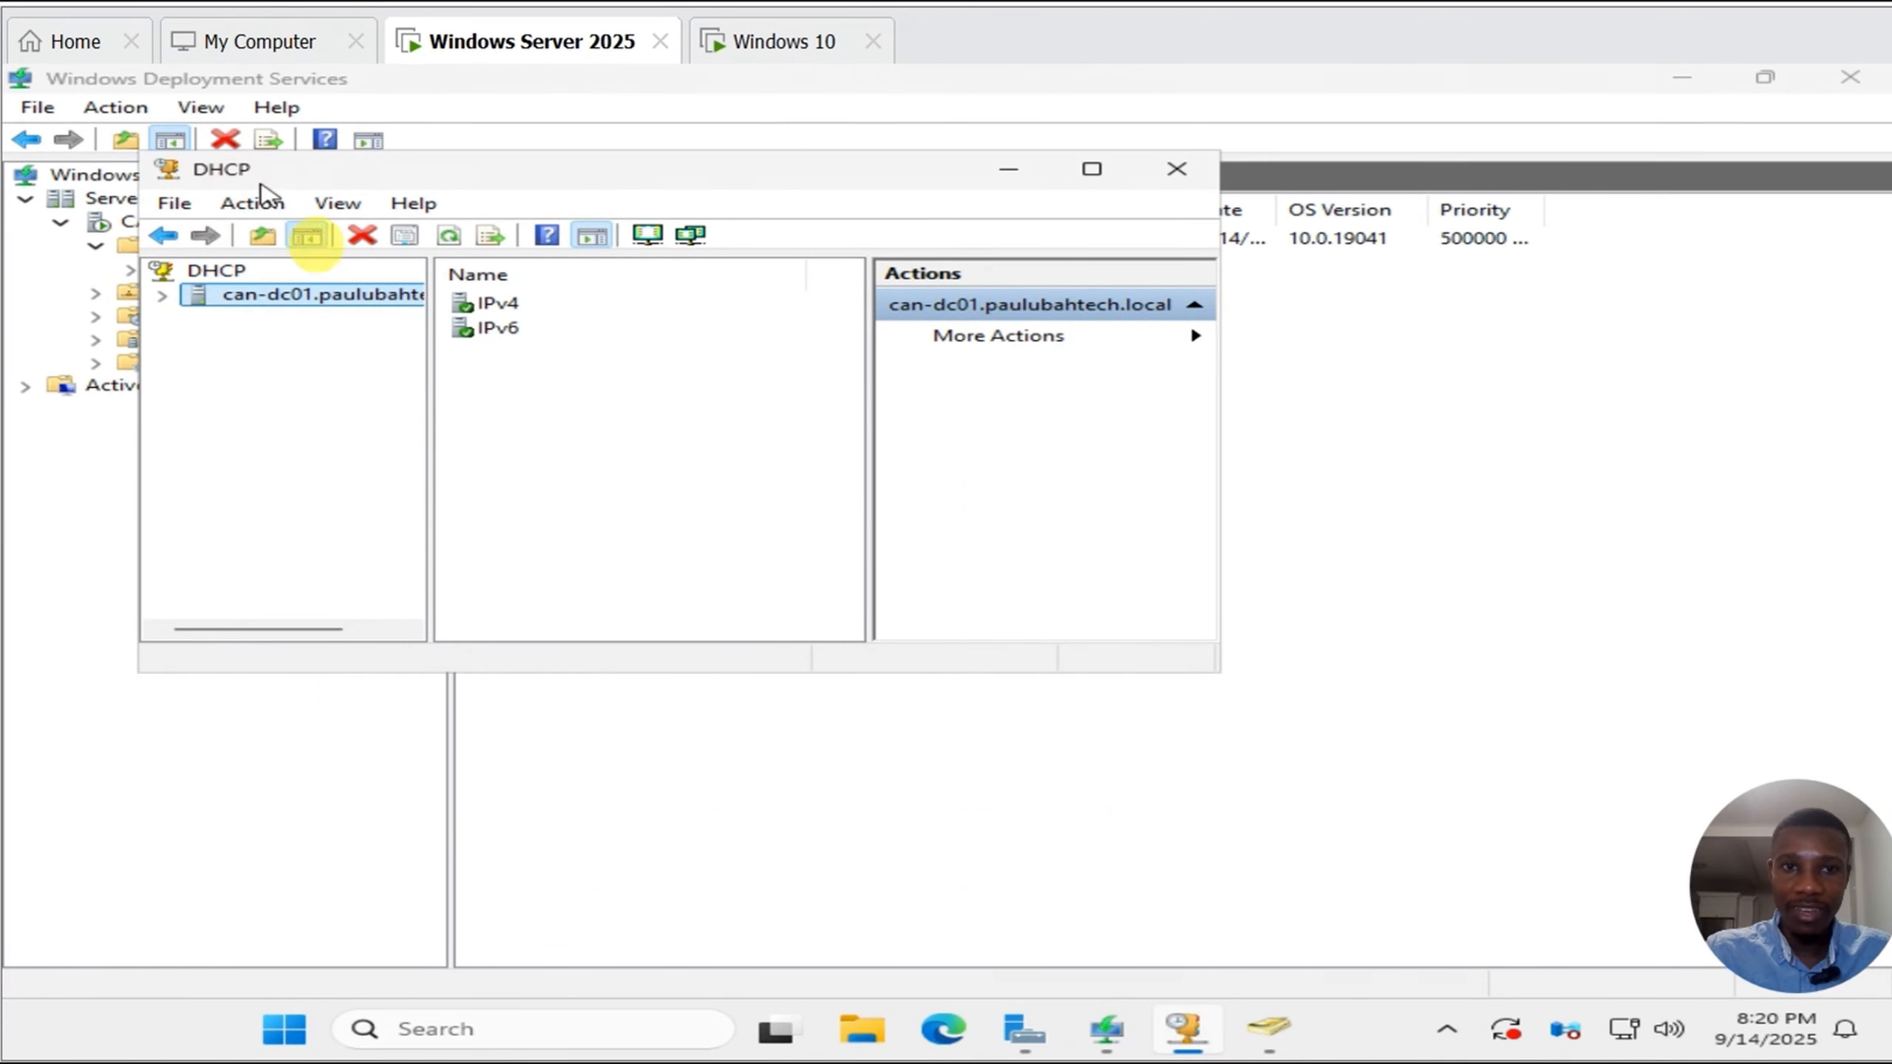
drag(430, 440, 486, 473)
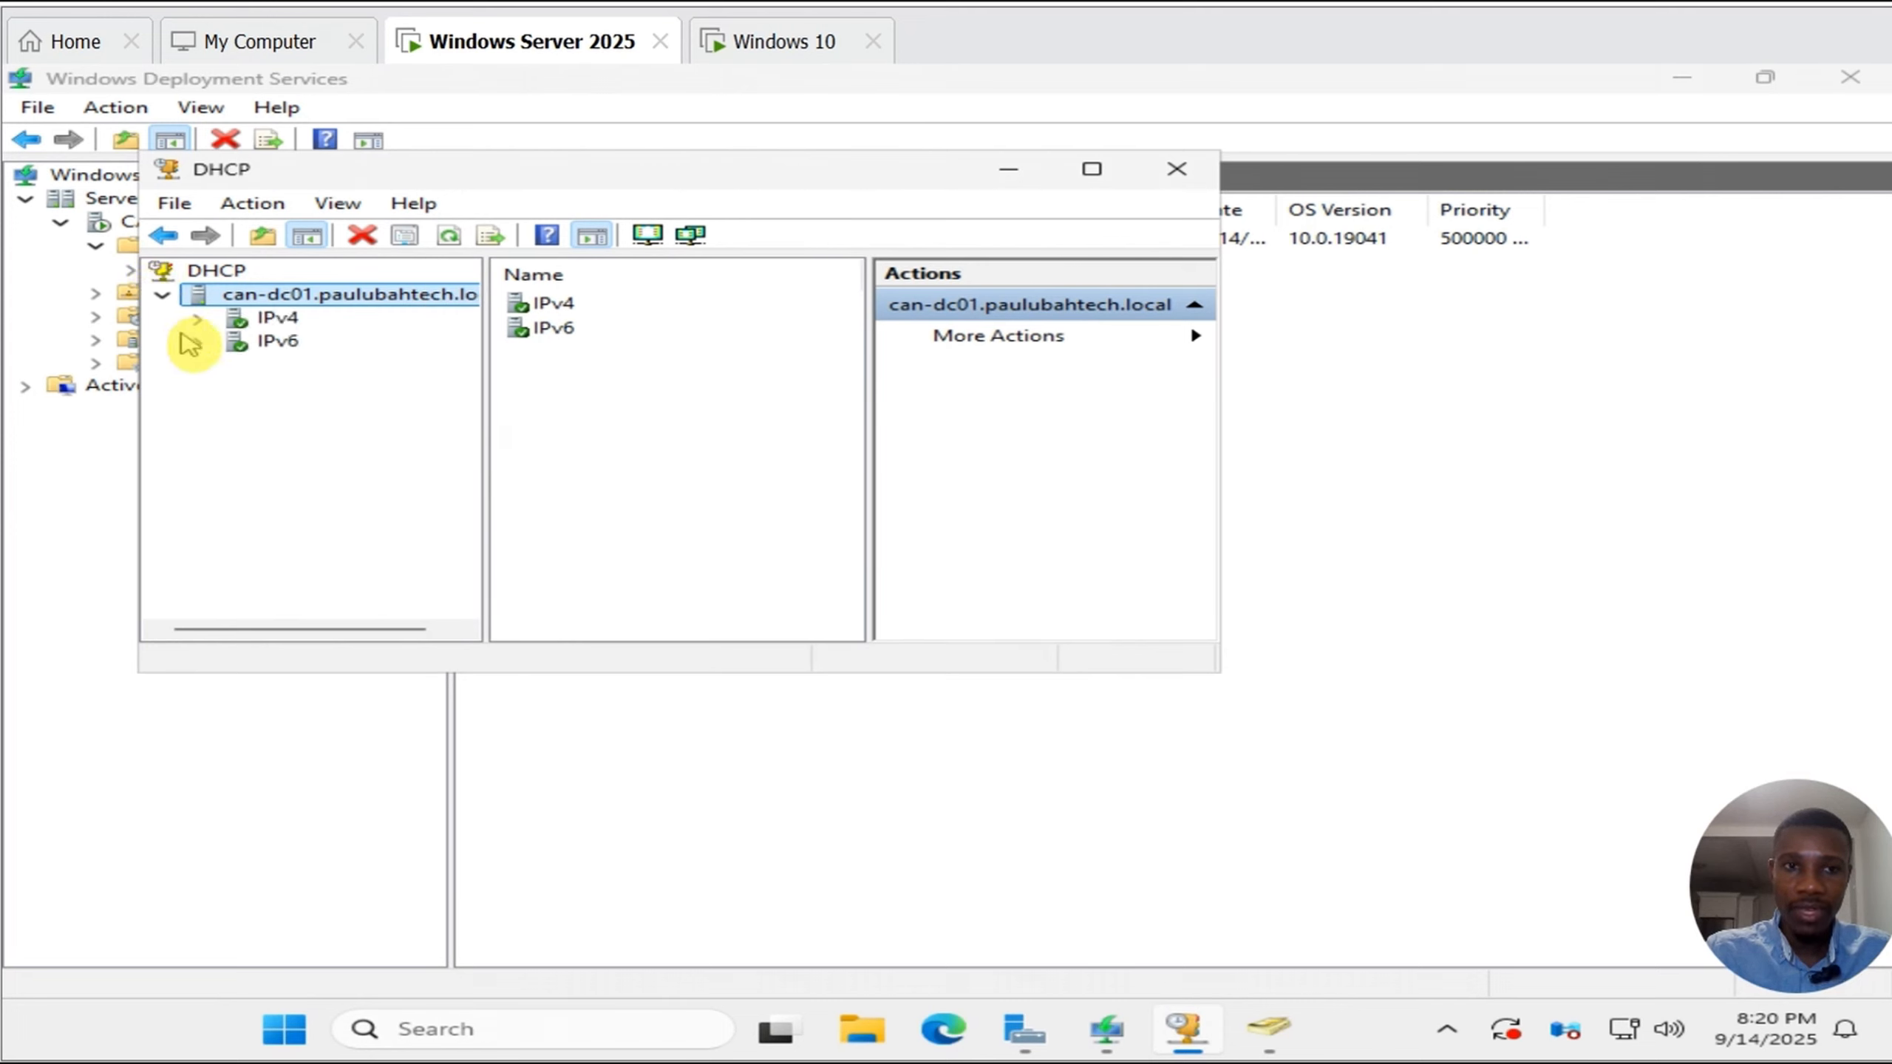
click(197, 319)
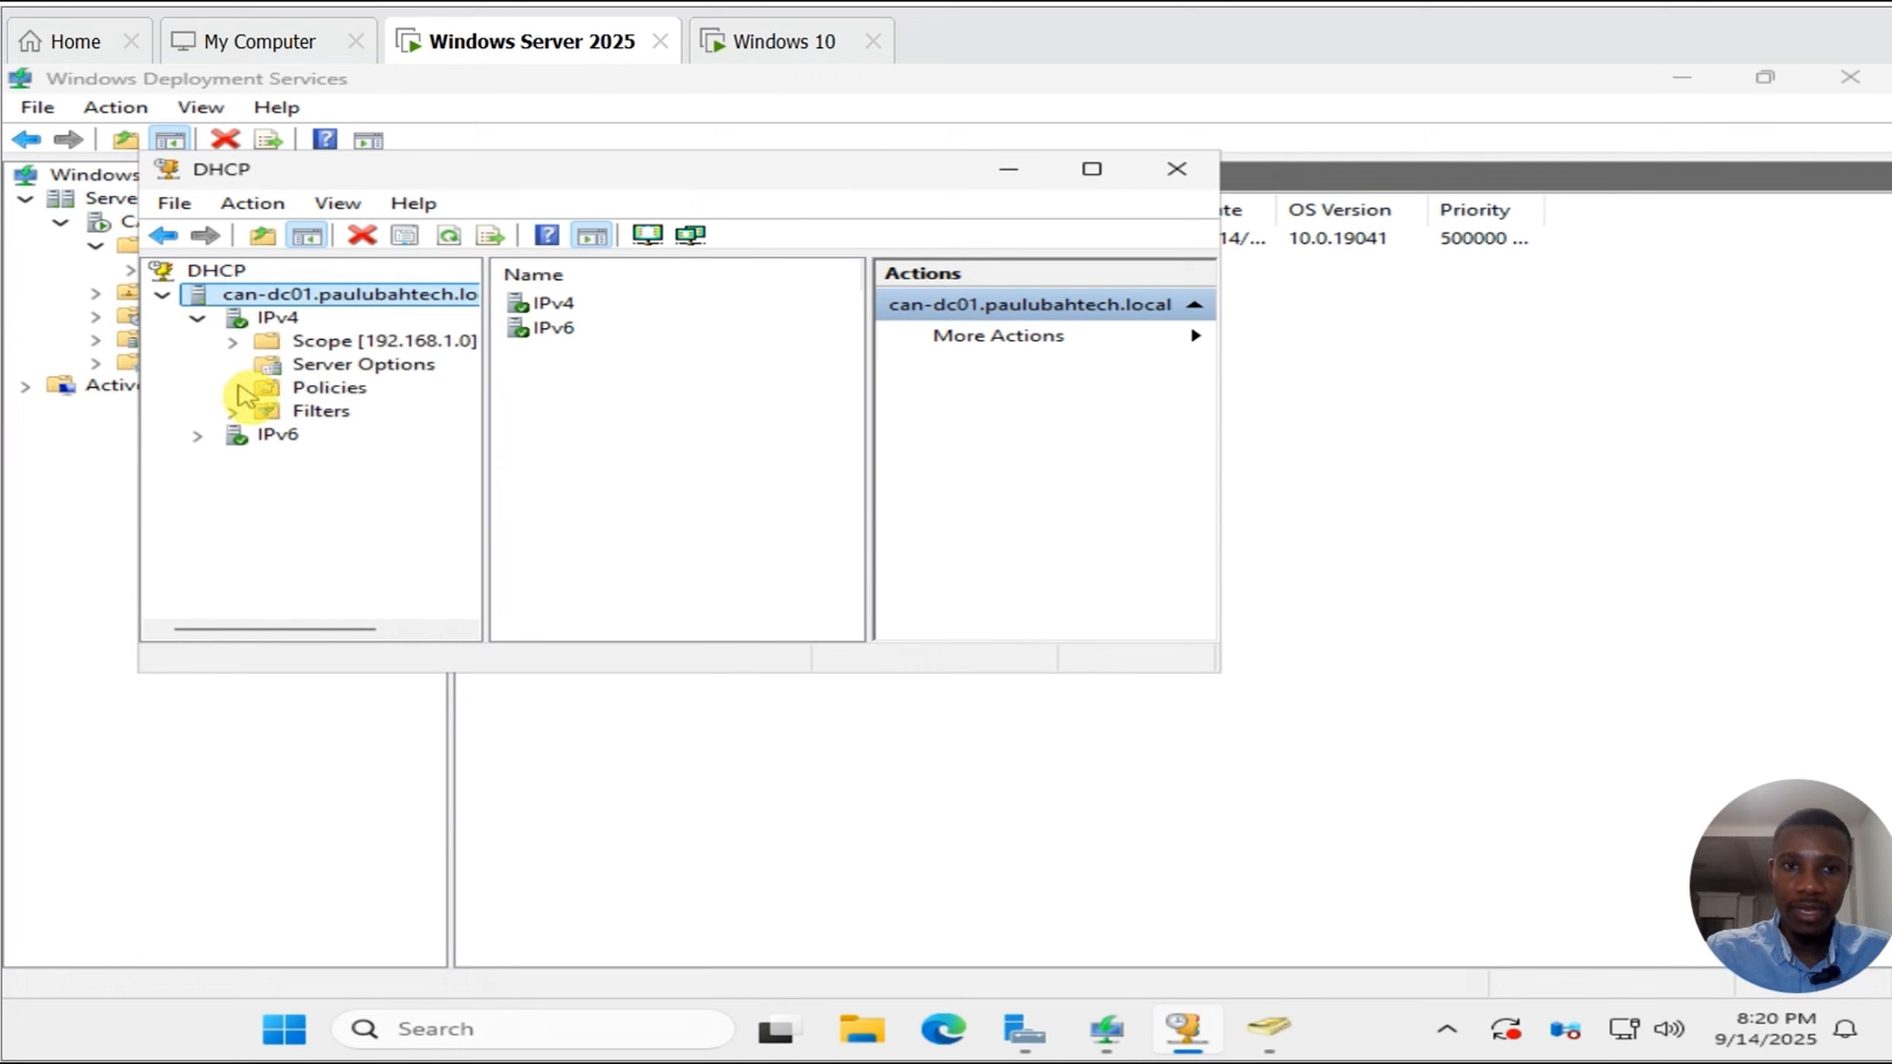
click(266, 344)
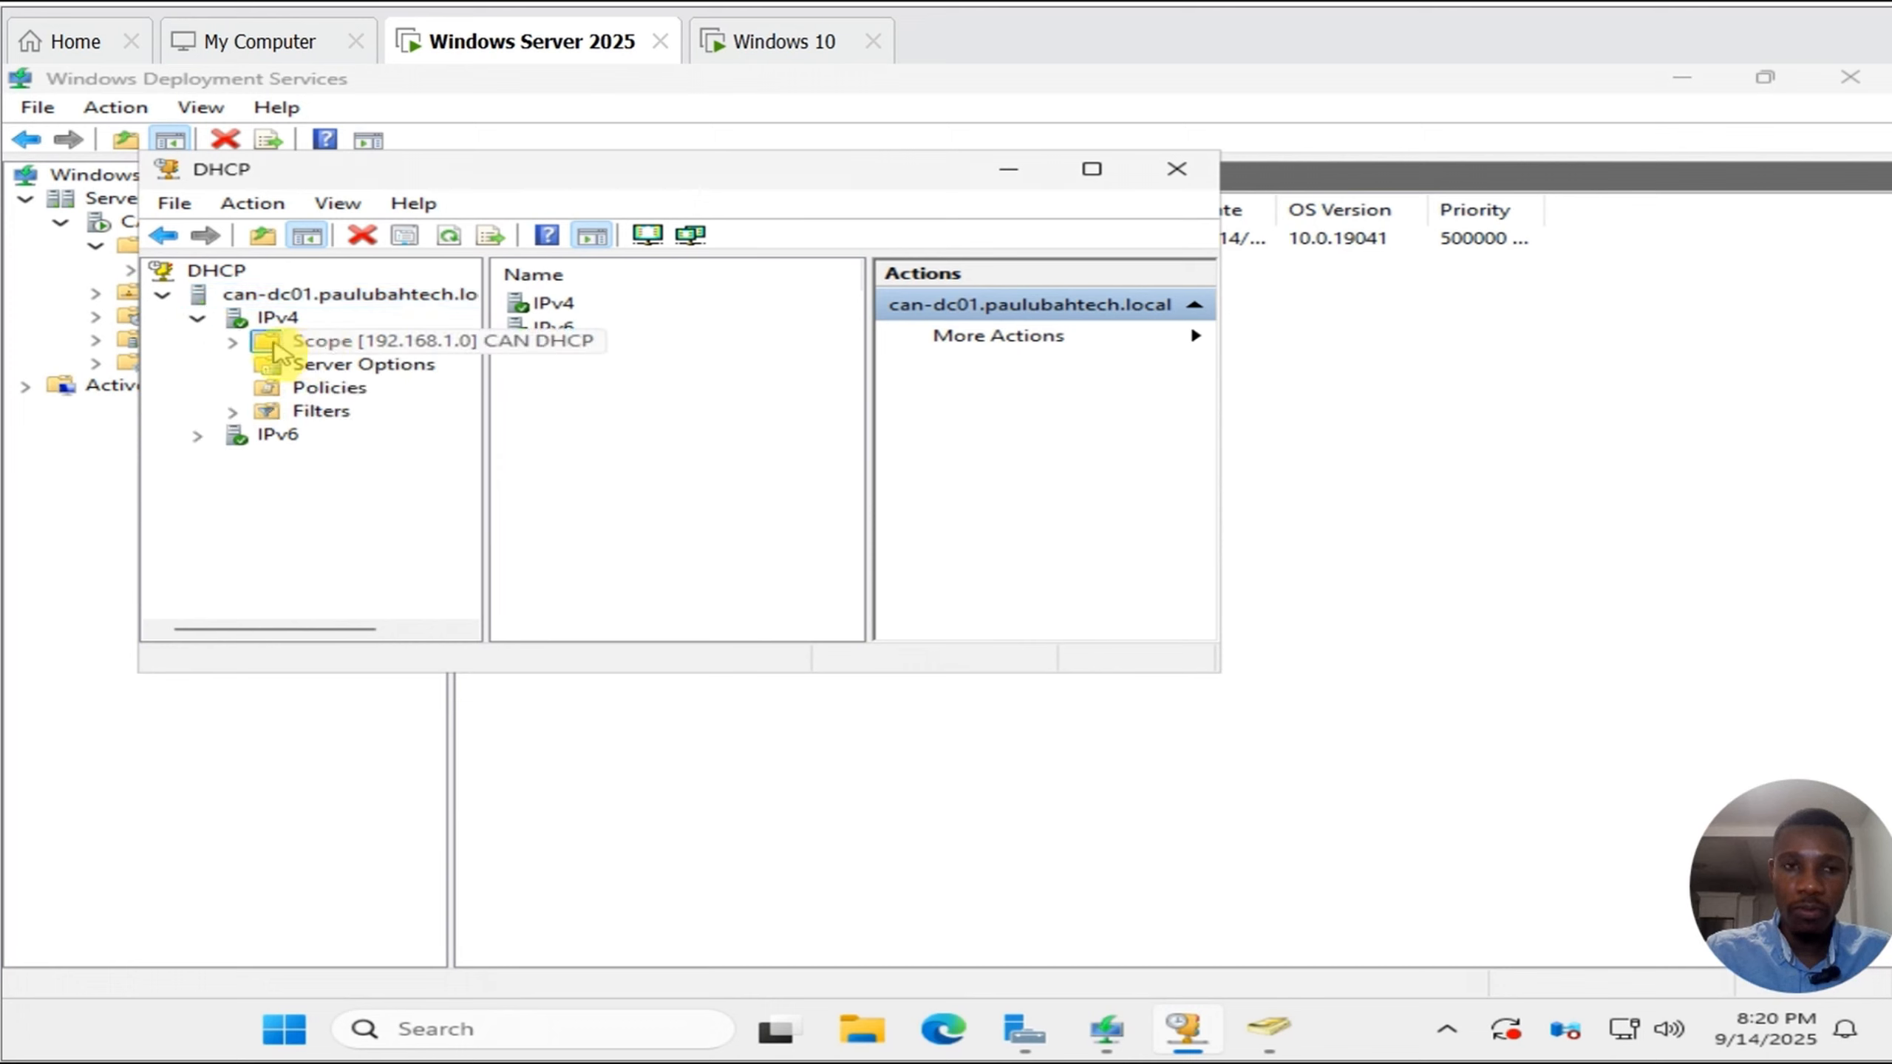
click(233, 342)
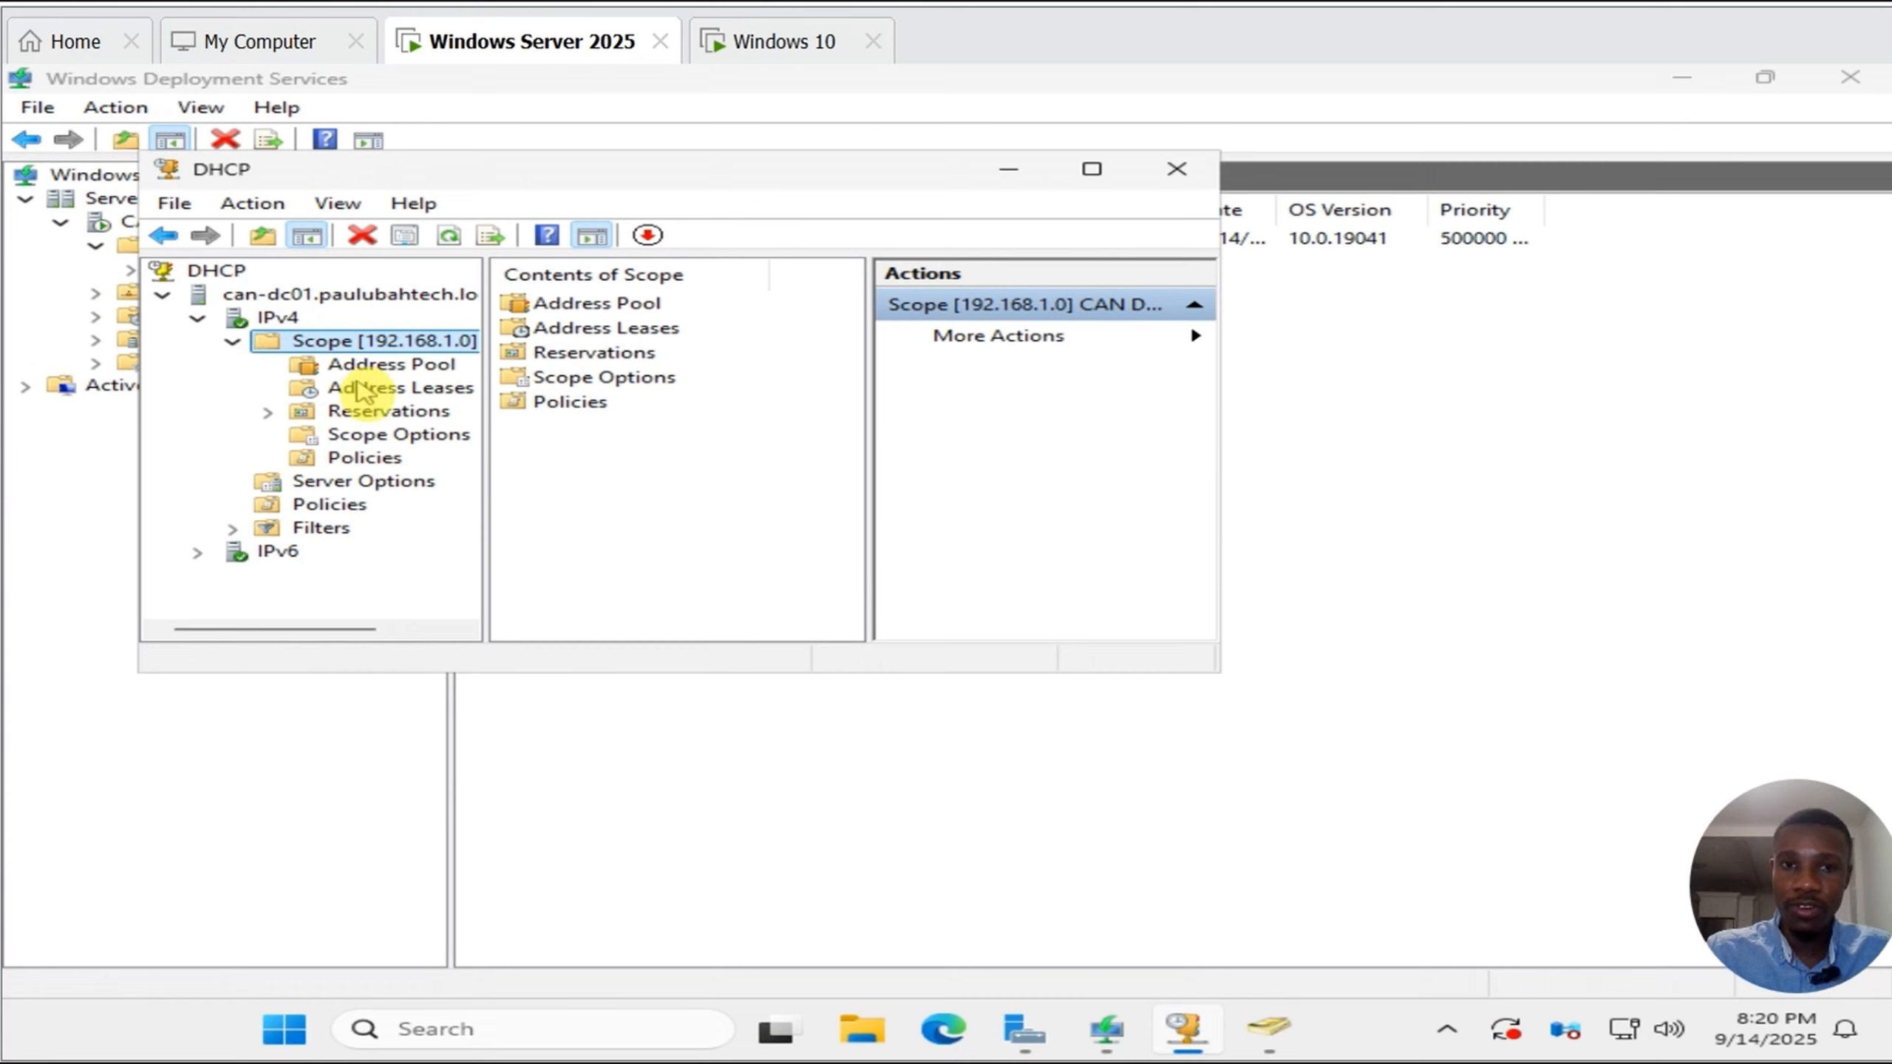
click(356, 388)
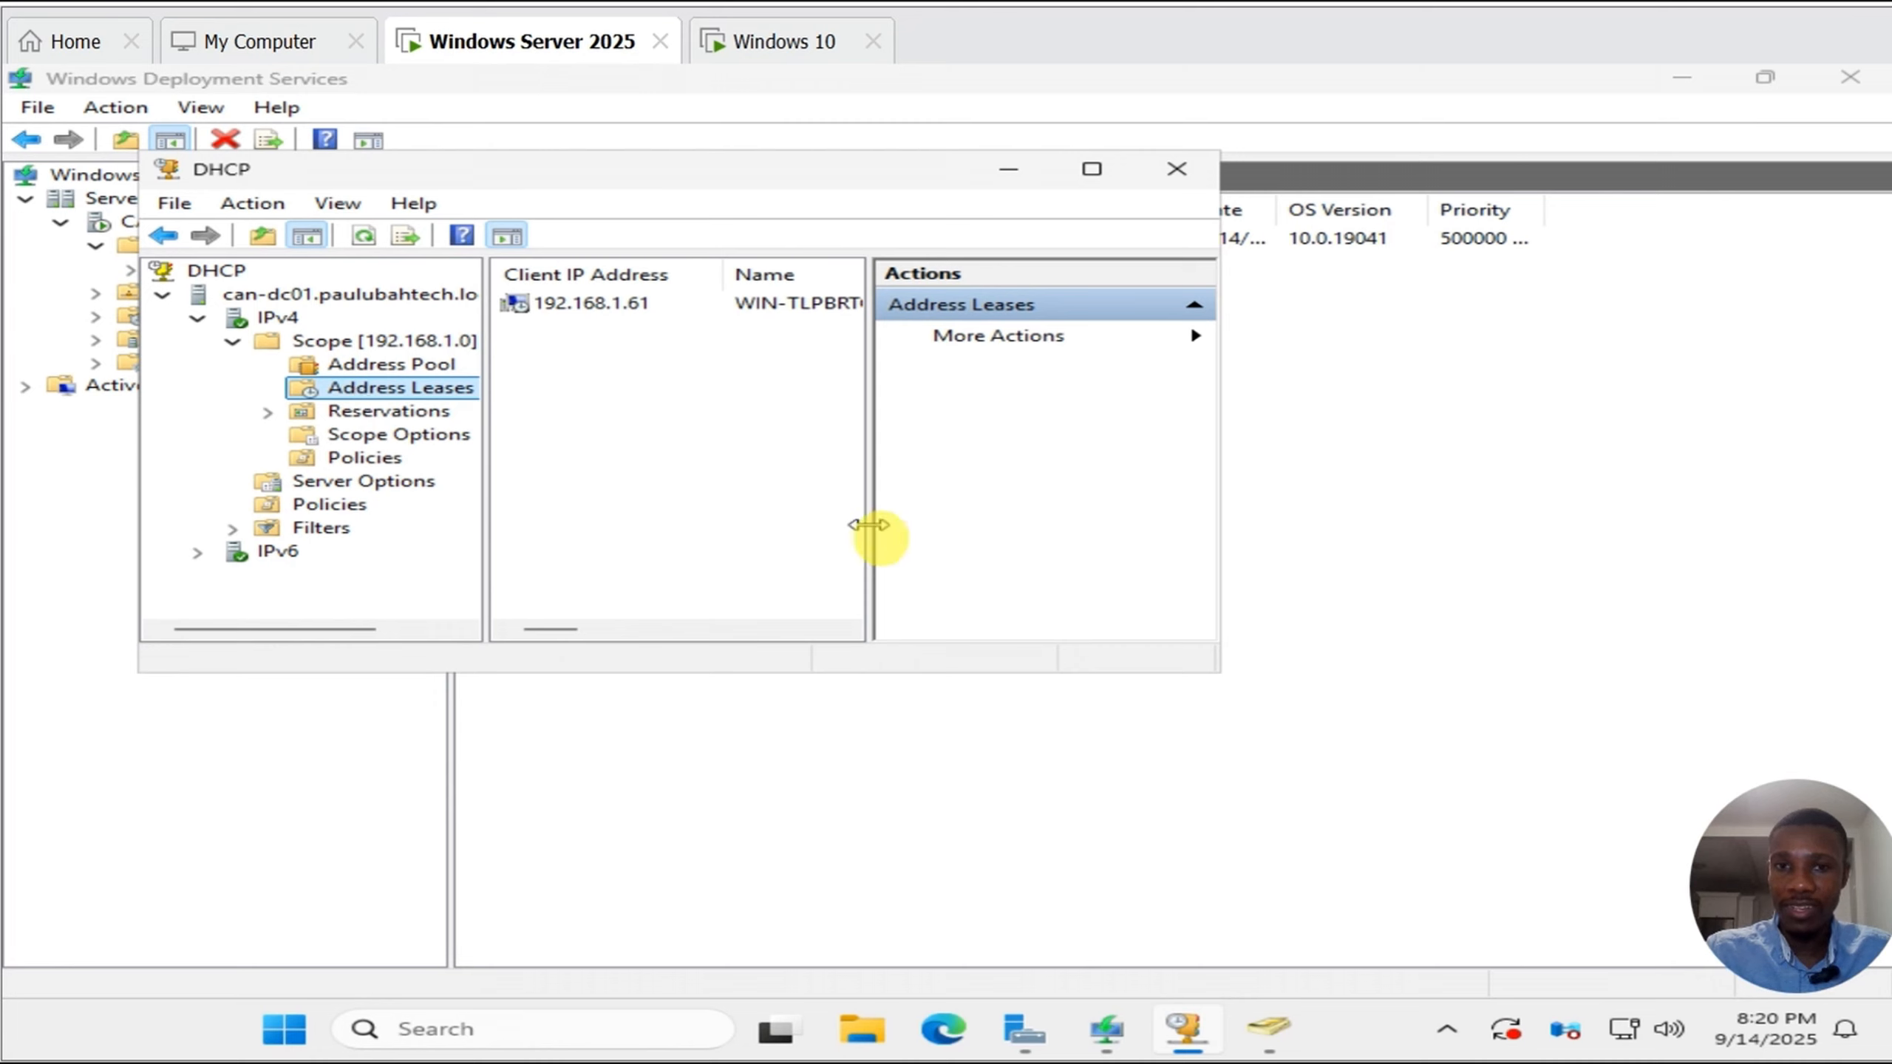
drag(866, 527, 943, 535)
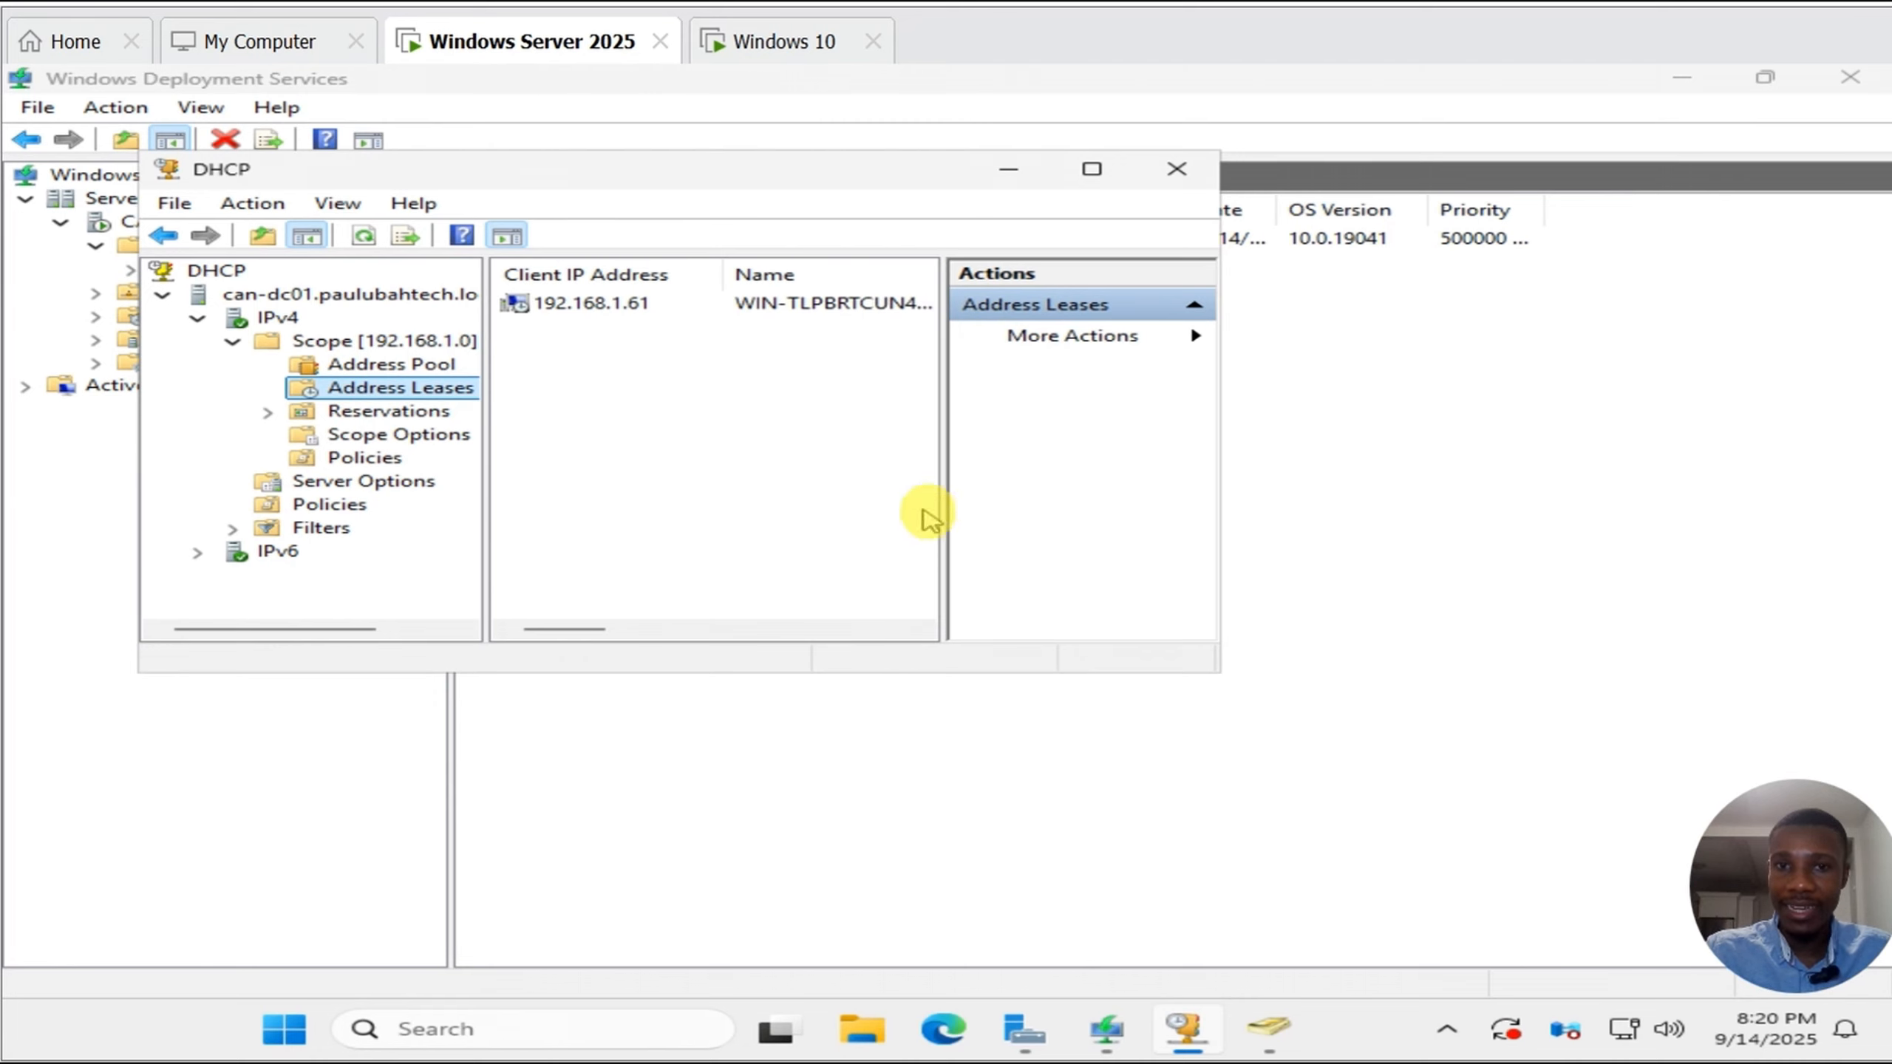